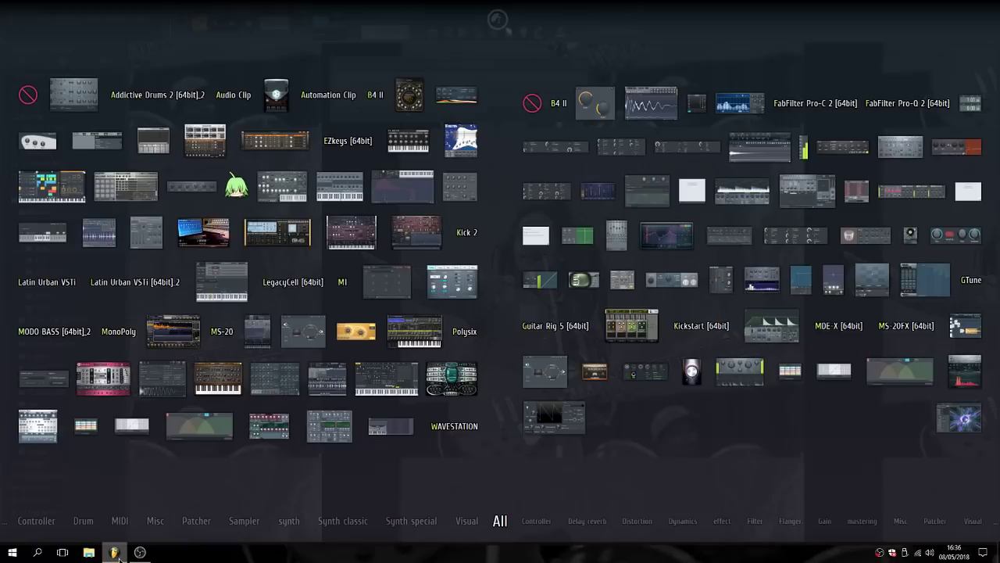
Bring up the OBS window, then minimize it to return to FL Studio.
{"action": "mouse_move", "coordinate": [119, 556]}
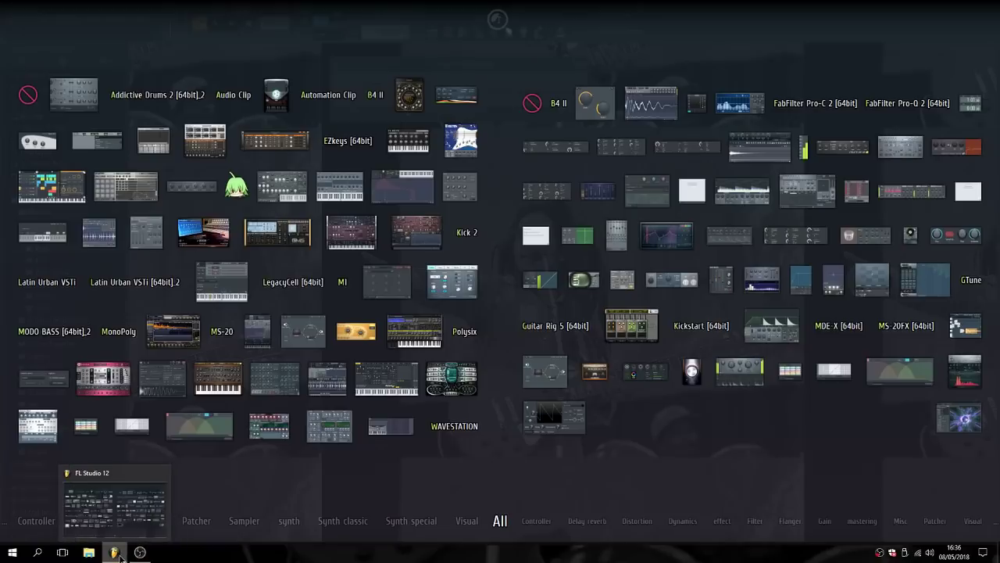
{"action": "left_click", "coordinate": [117, 555]}
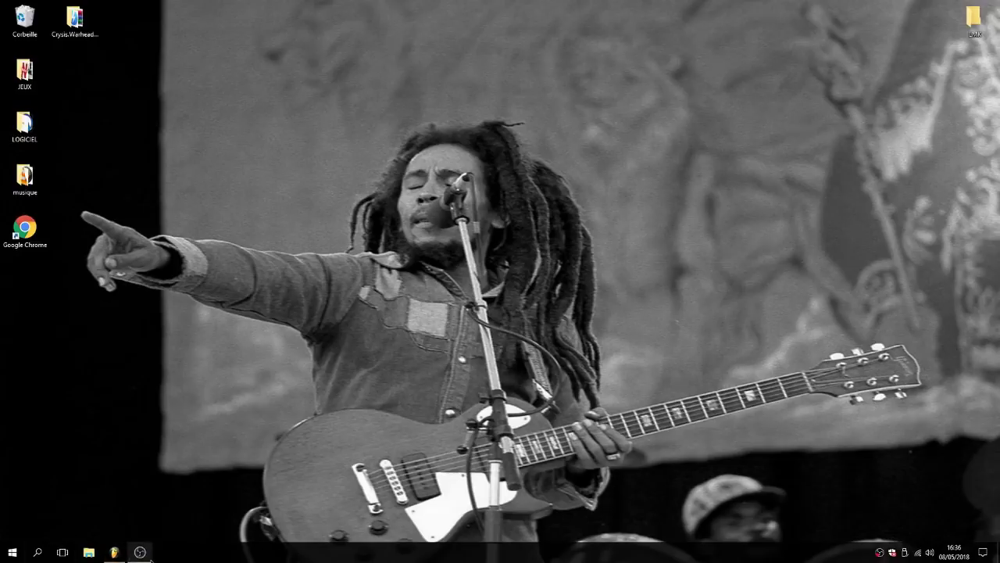
{"action": "left_click", "coordinate": [140, 552]}
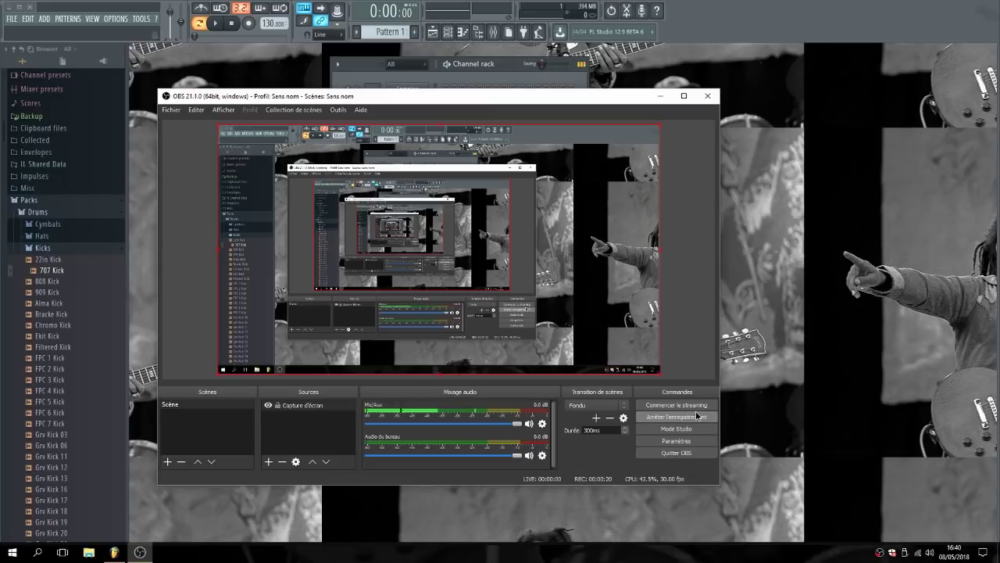
{"action": "left_click", "coordinate": [661, 95]}
Collapse the open browser folders down to Packs, then expand the Drums pack and its Kicks folder.
{"action": "left_click", "coordinate": [86, 249]}
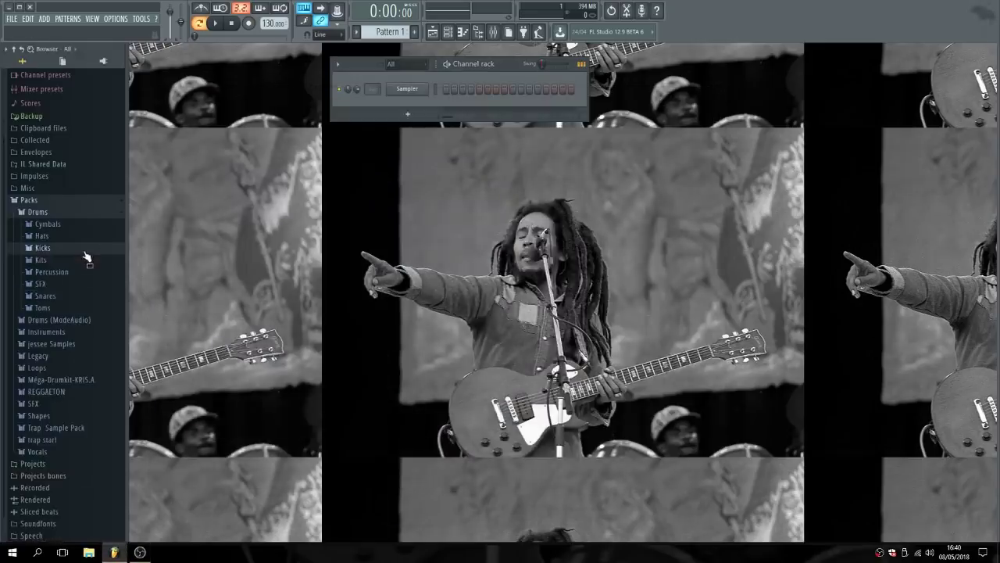
{"action": "left_click", "coordinate": [43, 213]}
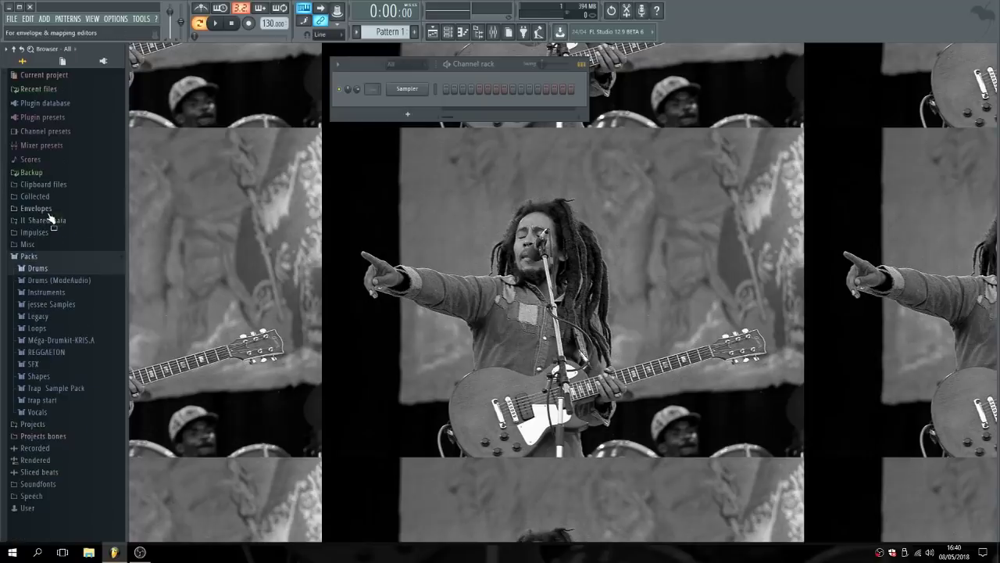
{"action": "left_click", "coordinate": [34, 258]}
{"action": "left_click", "coordinate": [34, 258]}
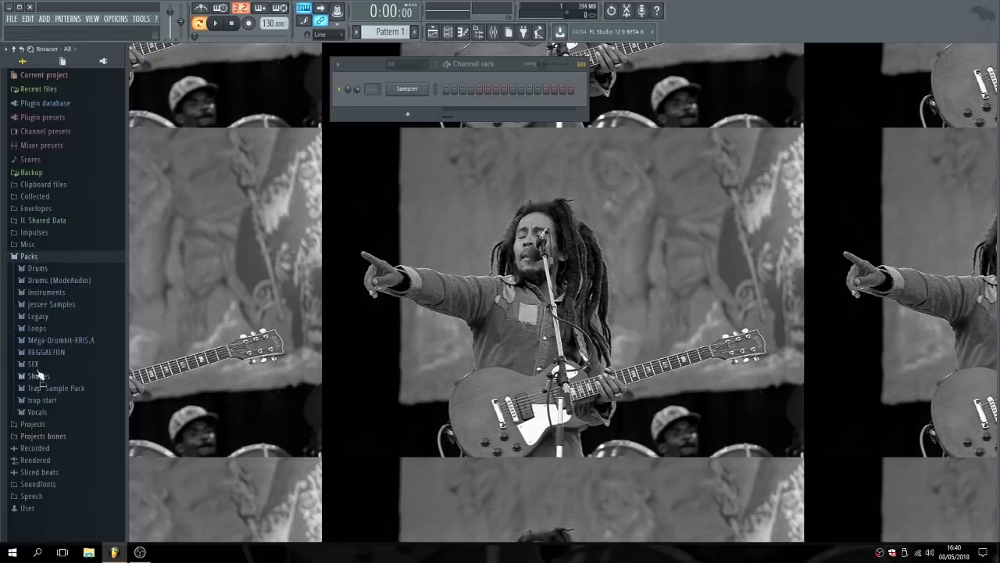
{"action": "left_click", "coordinate": [45, 270]}
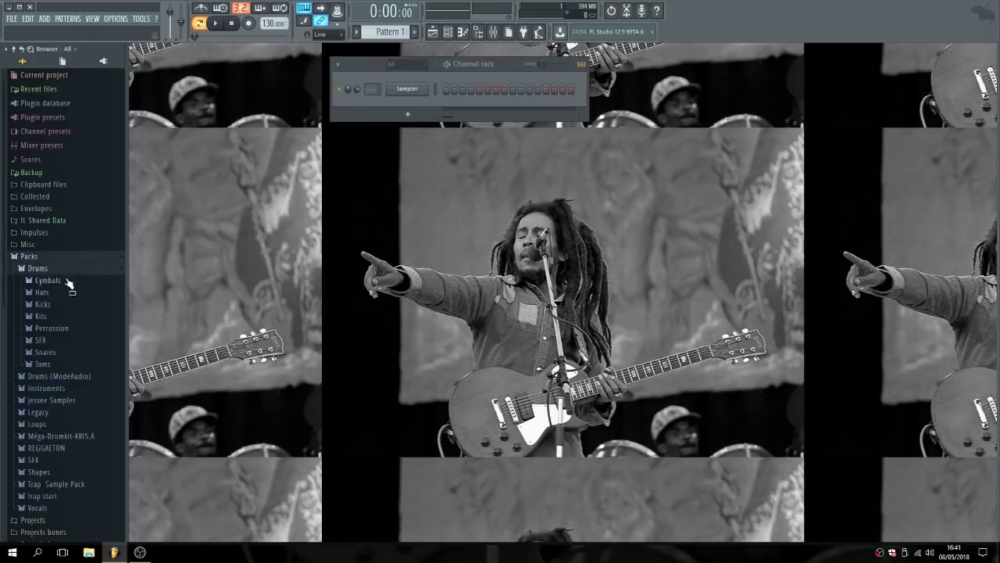
{"action": "left_click", "coordinate": [44, 304]}
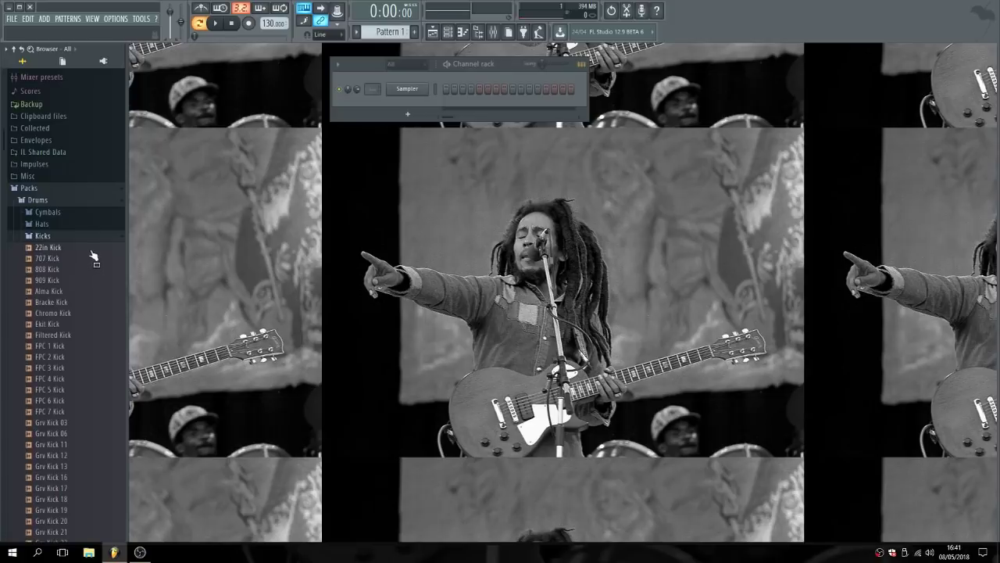
Audition the kick samples one after another, from 22in Kick through FPC 7 Kick.
{"action": "left_click", "coordinate": [91, 249]}
{"action": "left_click", "coordinate": [66, 259]}
{"action": "key", "text": "Down"}
{"action": "key", "text": "Down"}
{"action": "key", "text": "Down"}
{"action": "key", "text": "Down"}
{"action": "key", "text": "Down"}
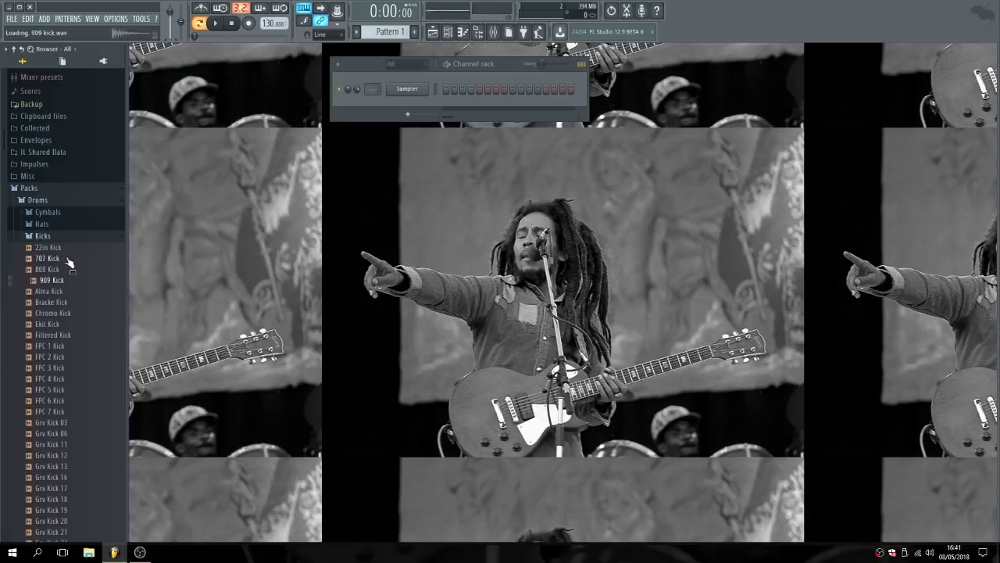
{"action": "key", "text": "Down"}
{"action": "key", "text": "Down"}
{"action": "key", "text": "Down"}
{"action": "key", "text": "Down"}
{"action": "key", "text": "Down"}
{"action": "key", "text": "Down"}
{"action": "key", "text": "Down"}
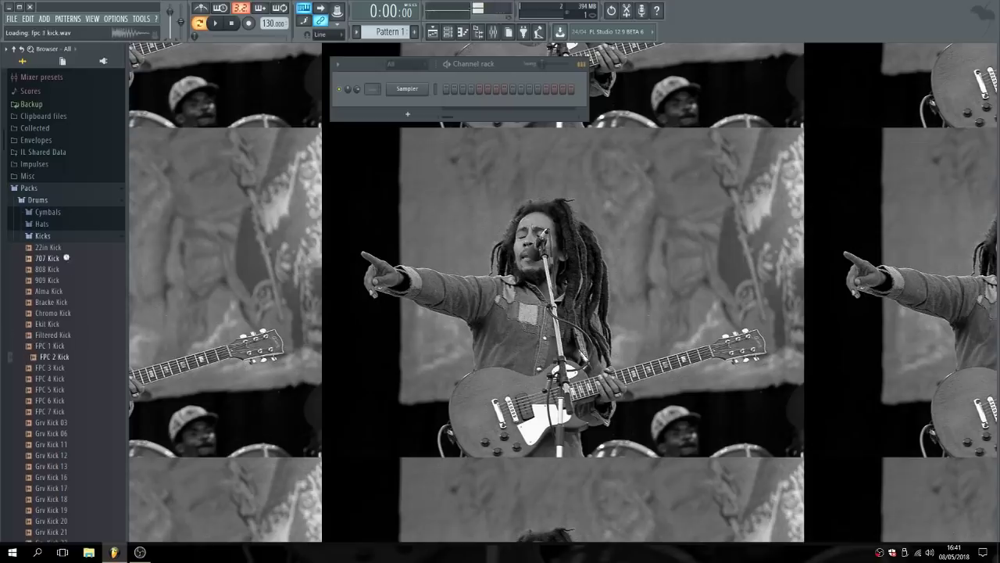
{"action": "key", "text": "Down"}
{"action": "key", "text": "Down"}
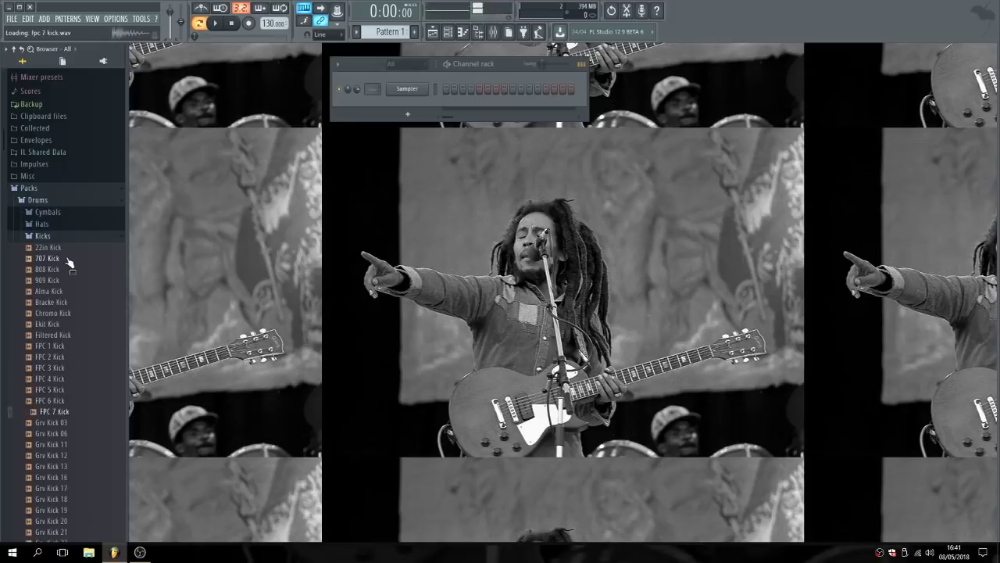
{"action": "key", "text": "Up"}
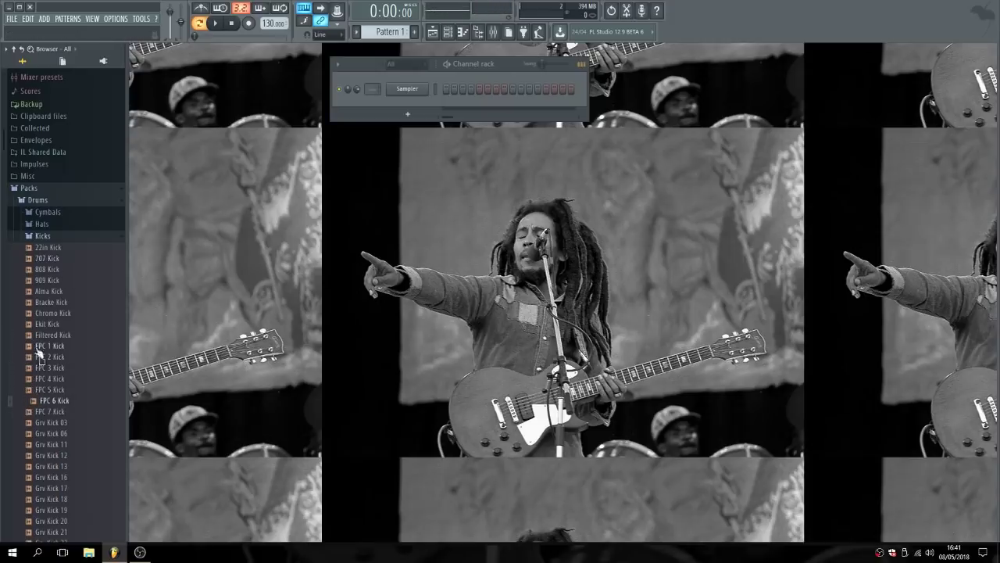
Load the 707 Kick sample onto the Sampler channel in the channel rack and collapse the Kicks folder.
{"action": "left_click", "coordinate": [52, 259]}
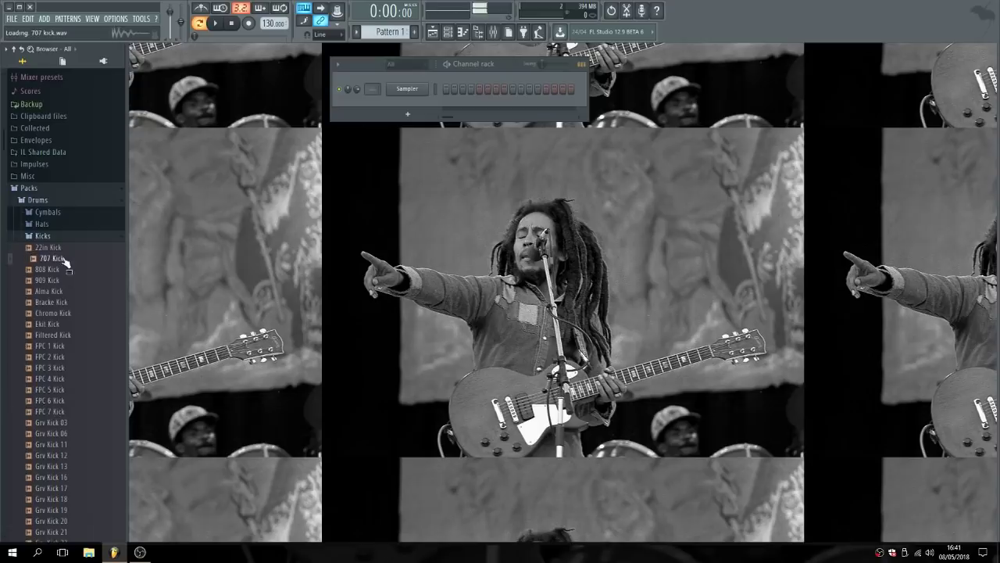
{"action": "left_click_drag", "start_coordinate": [57, 266], "coordinate": [412, 92]}
{"action": "left_click", "coordinate": [42, 248]}
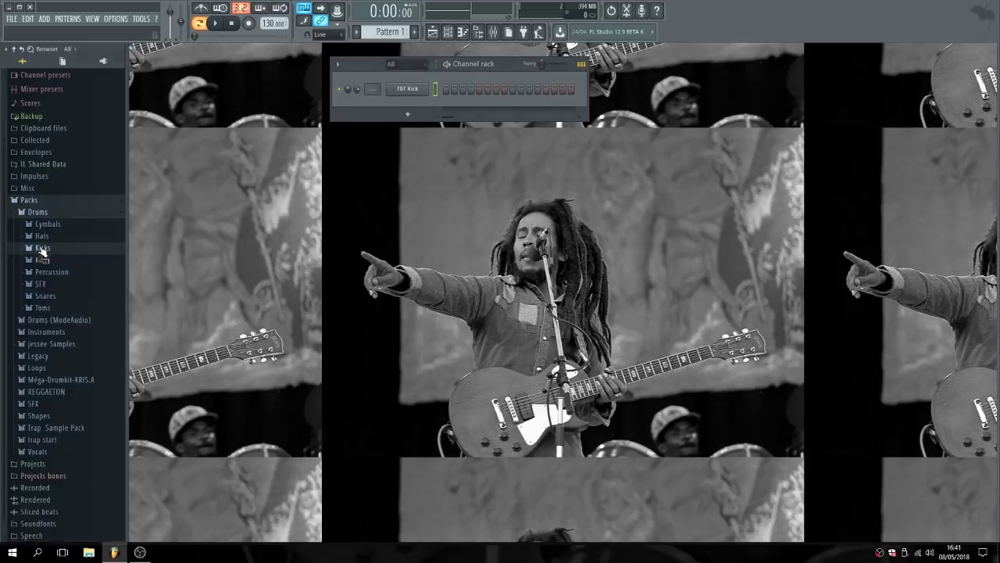
Open the Hats folder of the Drums pack and audition its hi-hat samples from 707 CH through the Grv CH sounds.
{"action": "left_click", "coordinate": [49, 238]}
{"action": "left_click", "coordinate": [54, 237]}
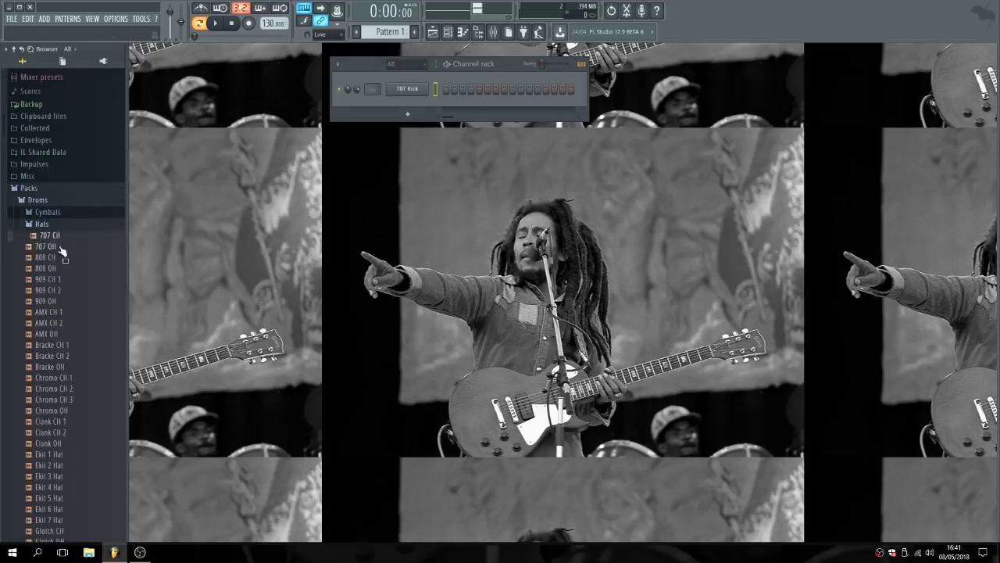
{"action": "left_click", "coordinate": [59, 248]}
{"action": "left_click", "coordinate": [59, 258]}
{"action": "left_click", "coordinate": [60, 270]}
{"action": "left_click", "coordinate": [62, 291]}
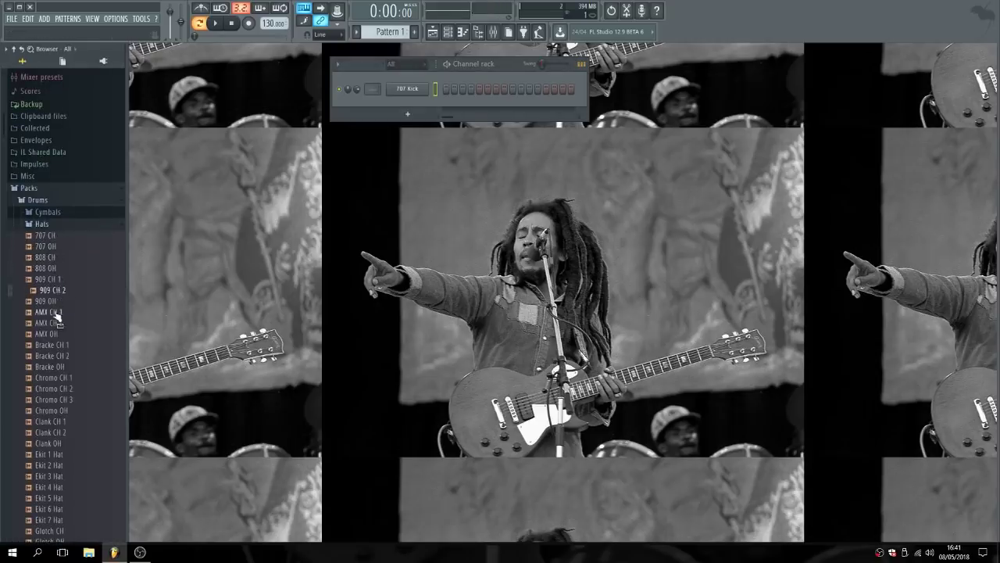
{"action": "left_click", "coordinate": [58, 313]}
{"action": "left_click", "coordinate": [59, 303]}
{"action": "left_click", "coordinate": [60, 324]}
{"action": "left_click", "coordinate": [59, 334]}
{"action": "left_click", "coordinate": [61, 345]}
{"action": "left_click", "coordinate": [62, 356]}
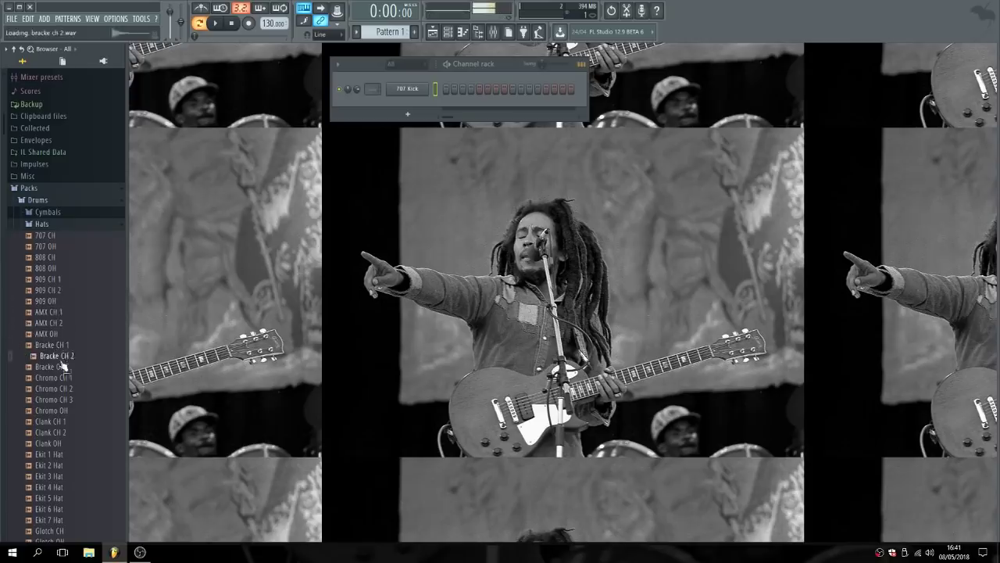
{"action": "left_click", "coordinate": [64, 368]}
{"action": "left_click", "coordinate": [65, 378]}
{"action": "left_click", "coordinate": [66, 390]}
{"action": "key", "text": "Down"}
{"action": "key", "text": "Down"}
{"action": "key", "text": "Down"}
{"action": "key", "text": "Down"}
{"action": "key", "text": "Down"}
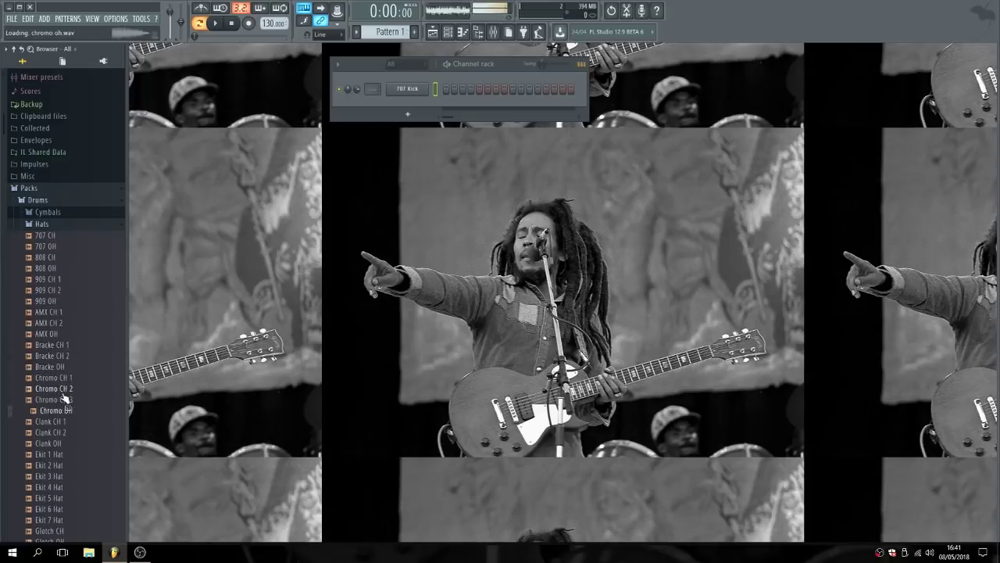
{"action": "key", "text": "Down"}
{"action": "key", "text": "Down"}
{"action": "key", "text": "Down"}
{"action": "key", "text": "Down"}
{"action": "key", "text": "Down"}
{"action": "key", "text": "Down"}
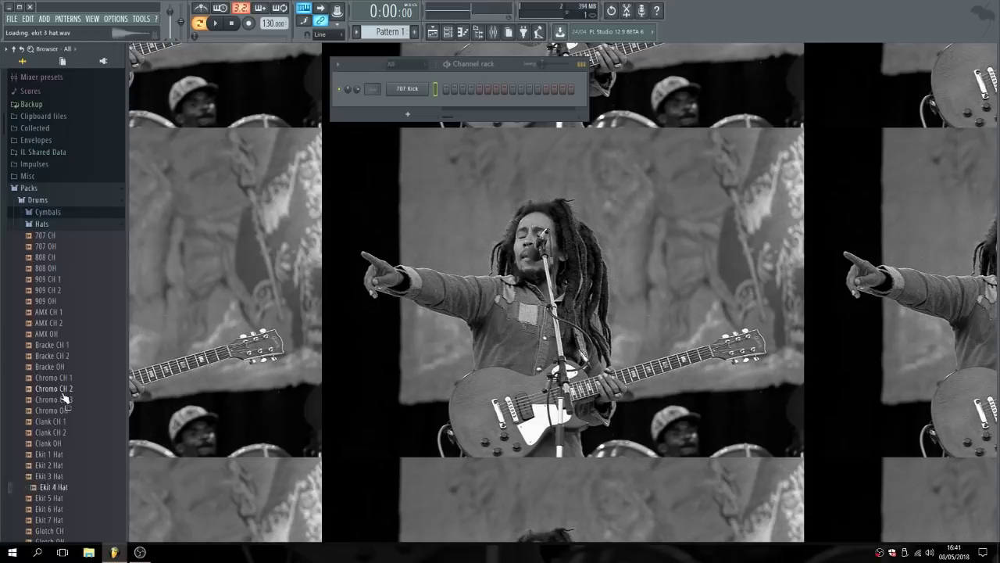
{"action": "key", "text": "Down"}
{"action": "key", "text": "Down"}
{"action": "key", "text": "Down"}
{"action": "key", "text": "Down"}
{"action": "key", "text": "Down"}
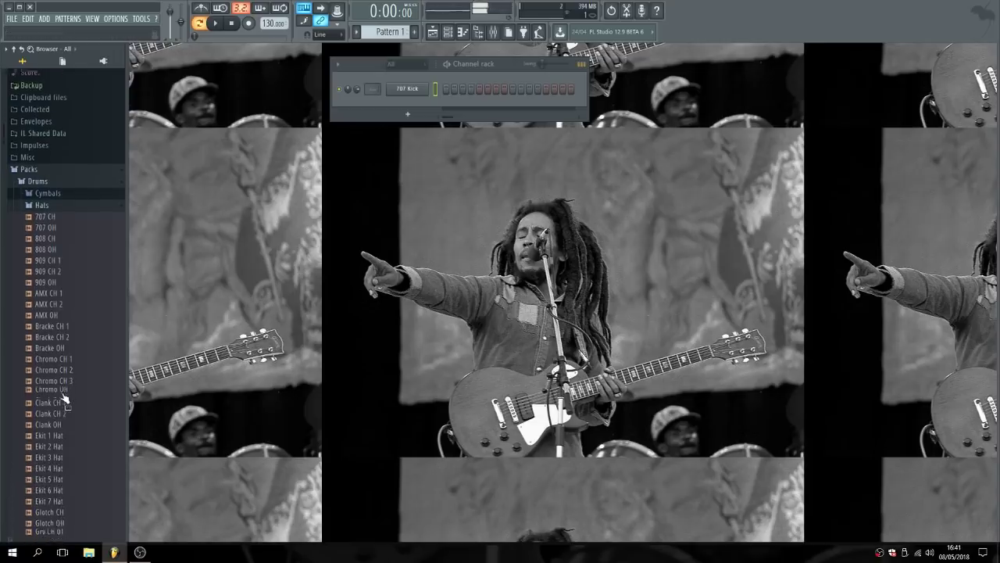
{"action": "key", "text": "Up"}
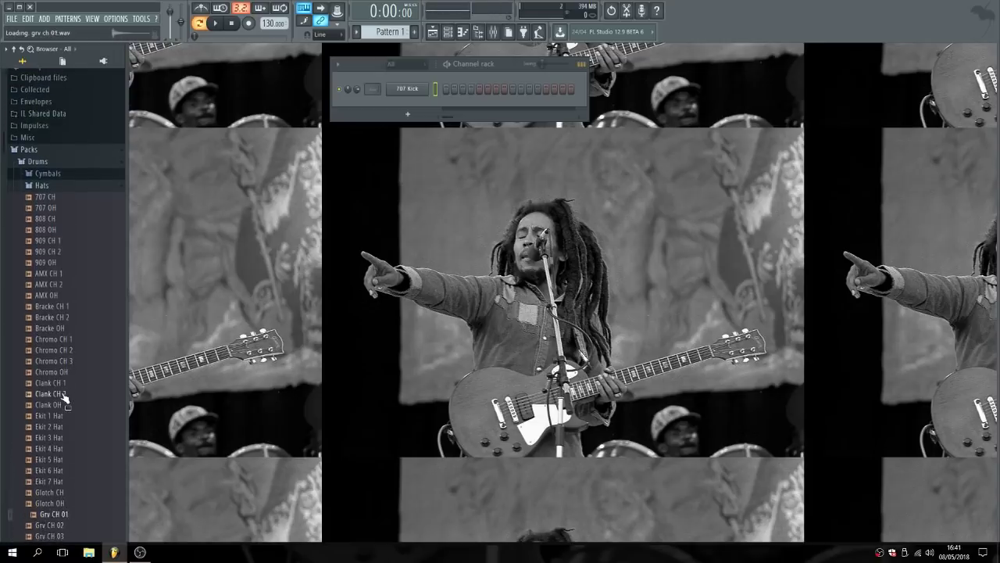
Add the Grv CH 02 hi-hat sample as a new channel below 707 Kick and collapse the Hats folder.
{"action": "key", "text": "Down"}
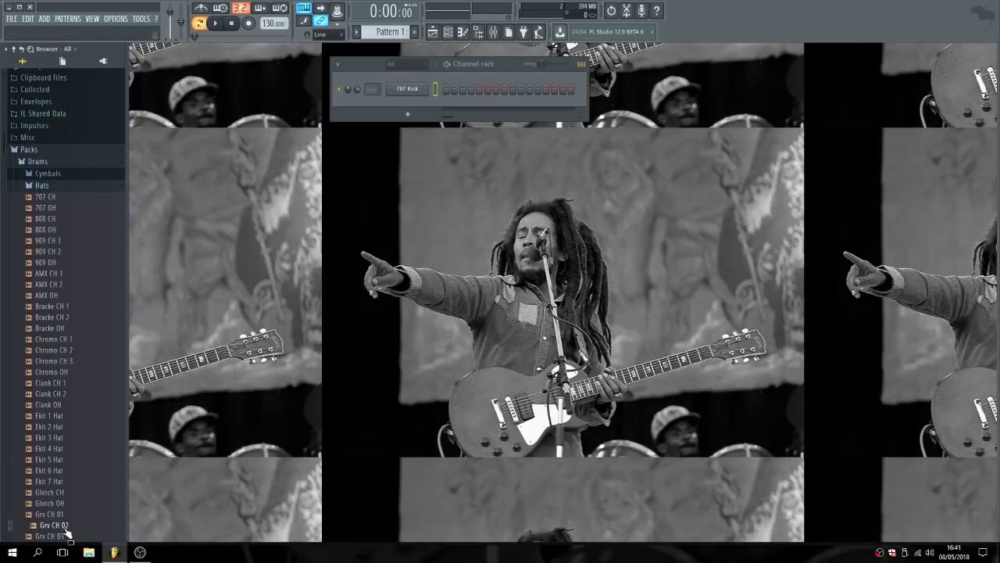
{"action": "left_click_drag", "start_coordinate": [62, 525], "coordinate": [408, 103]}
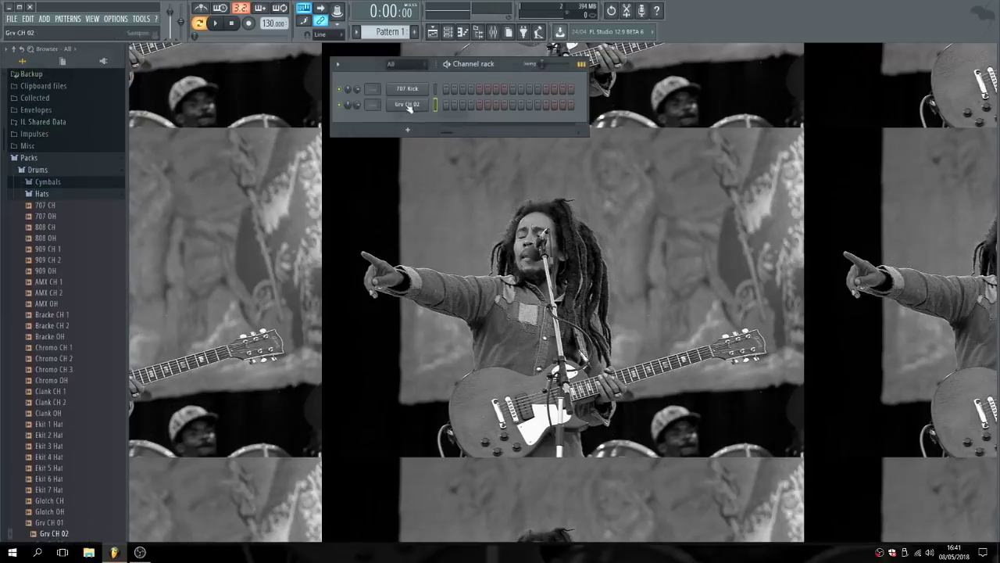
{"action": "left_click", "coordinate": [67, 197]}
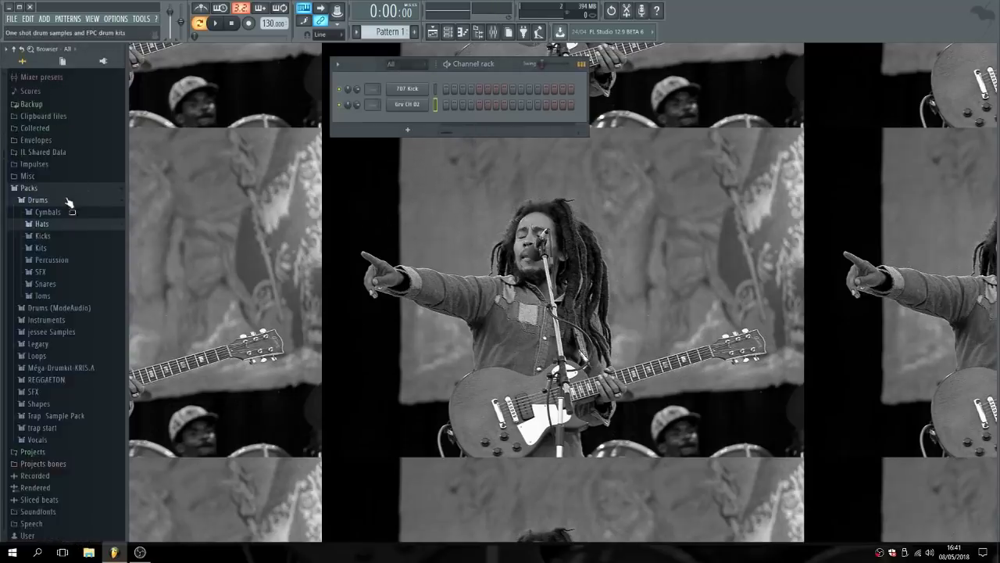
Open the Snares folder of the Drums pack and audition its samples one after another, from 14in Rim through Linn Snare.
{"action": "left_click", "coordinate": [54, 286]}
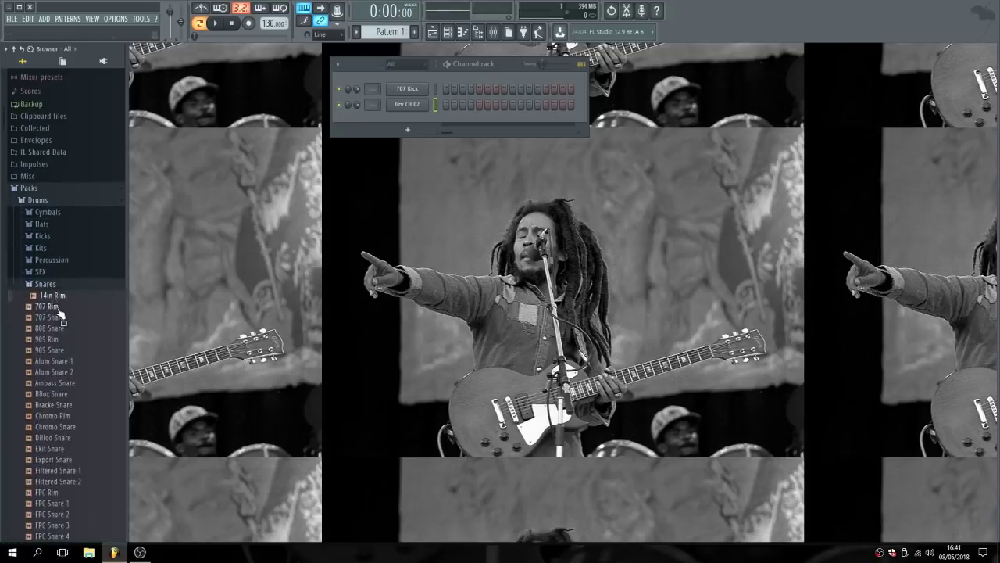
{"action": "left_click", "coordinate": [56, 307]}
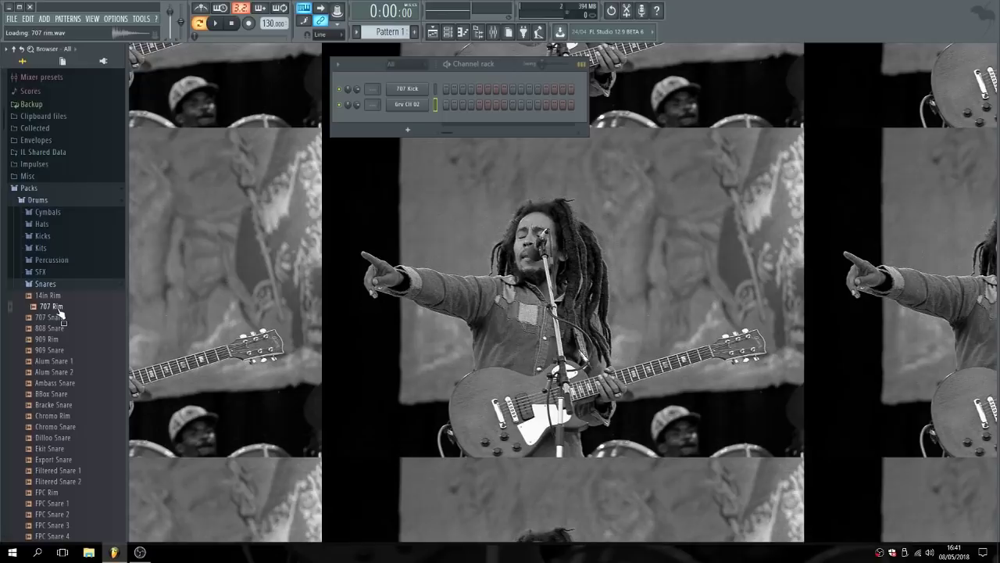
{"action": "key", "text": "Down"}
{"action": "key", "text": "Down"}
{"action": "key", "text": "Down"}
{"action": "key", "text": "Down"}
{"action": "key", "text": "Down"}
{"action": "key", "text": "Down"}
{"action": "key", "text": "Down"}
{"action": "key", "text": "Down"}
{"action": "key", "text": "Down"}
{"action": "key", "text": "Down"}
{"action": "key", "text": "Down"}
{"action": "key", "text": "Down"}
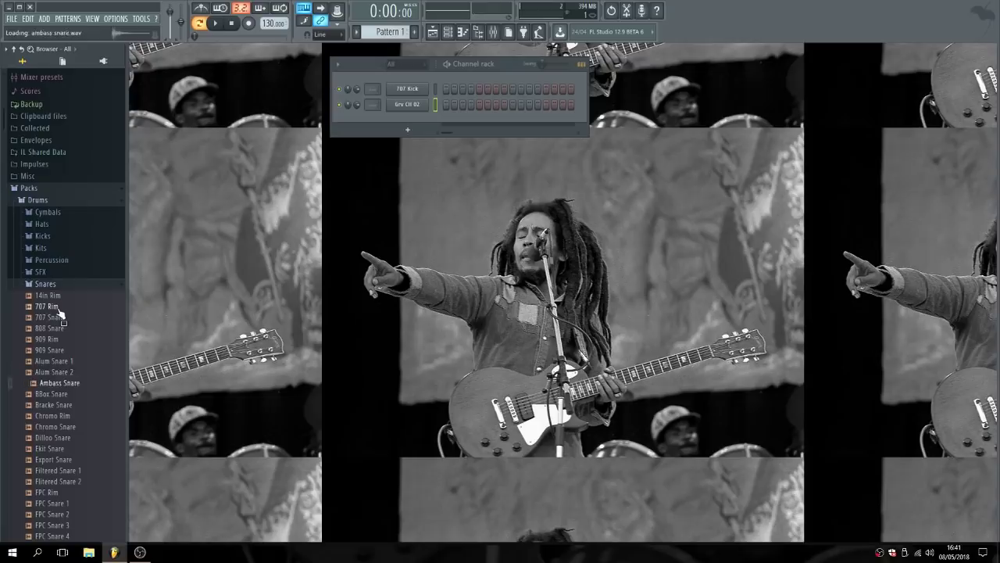
{"action": "key", "text": "Down"}
{"action": "key", "text": "Down"}
{"action": "key", "text": "Down"}
{"action": "key", "text": "Down"}
{"action": "key", "text": "Down"}
{"action": "key", "text": "Down"}
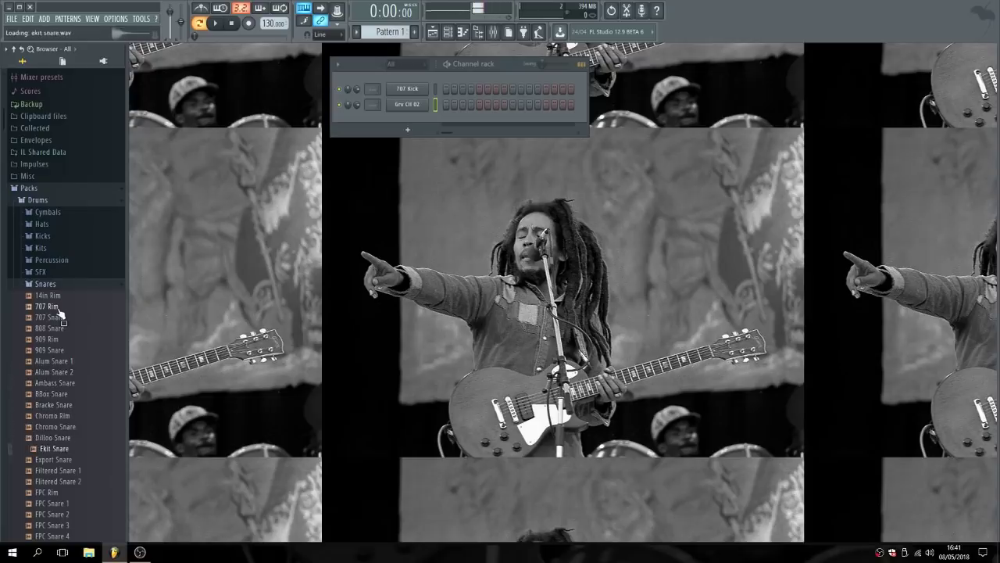
{"action": "key", "text": "Down"}
{"action": "key", "text": "Down"}
{"action": "key", "text": "Down"}
{"action": "key", "text": "Down"}
{"action": "key", "text": "Down"}
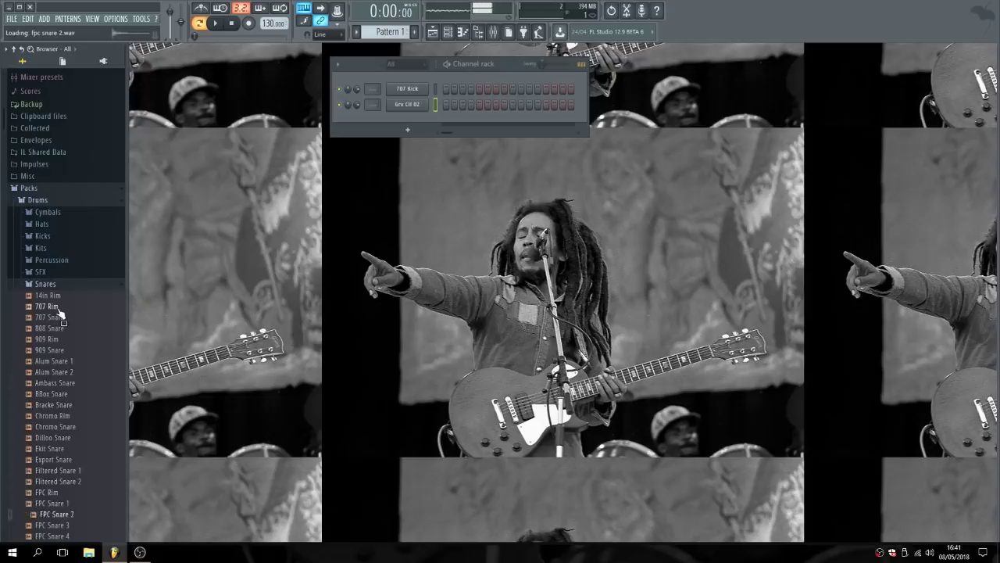
{"action": "key", "text": "Down"}
{"action": "key", "text": "Down"}
{"action": "key", "text": "Down"}
{"action": "key", "text": "Down"}
{"action": "key", "text": "Down"}
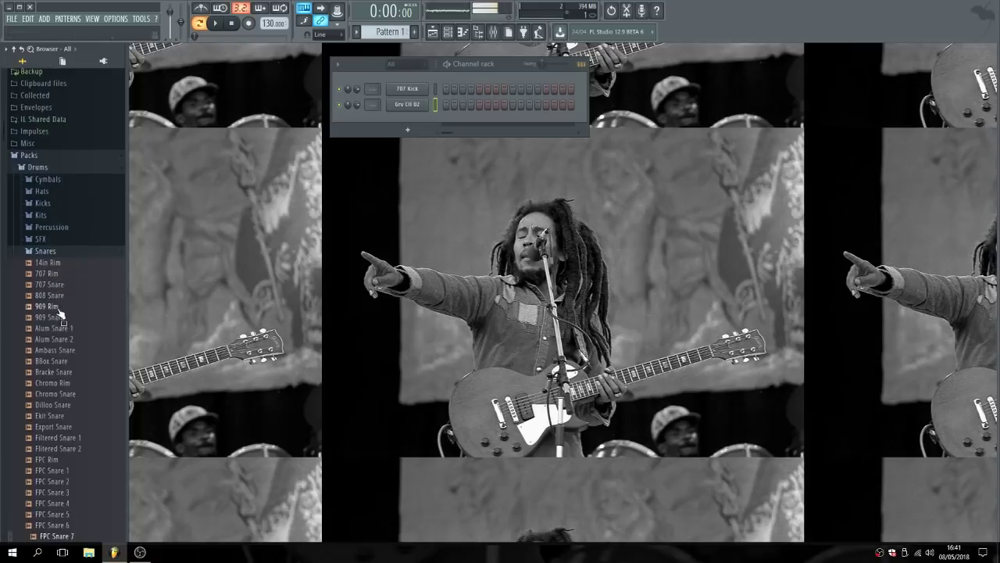
{"action": "key", "text": "Down"}
{"action": "key", "text": "Down"}
{"action": "key", "text": "Down"}
{"action": "key", "text": "Down"}
{"action": "key", "text": "Down"}
{"action": "key", "text": "Down"}
{"action": "key", "text": "Down"}
{"action": "key", "text": "Down"}
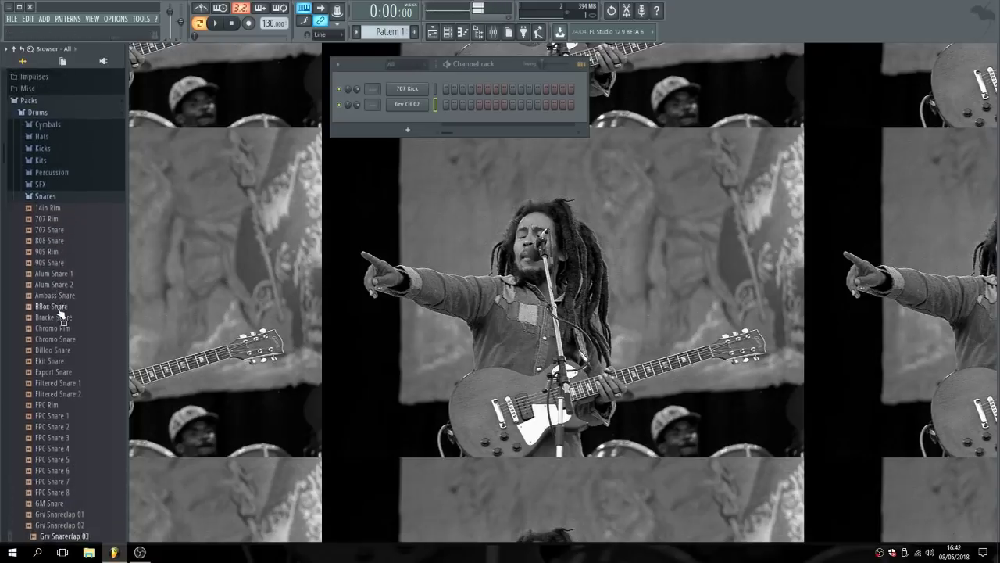
{"action": "key", "text": "Down"}
{"action": "key", "text": "Down"}
{"action": "key", "text": "Down"}
{"action": "key", "text": "Down"}
{"action": "key", "text": "Down"}
{"action": "key", "text": "Down"}
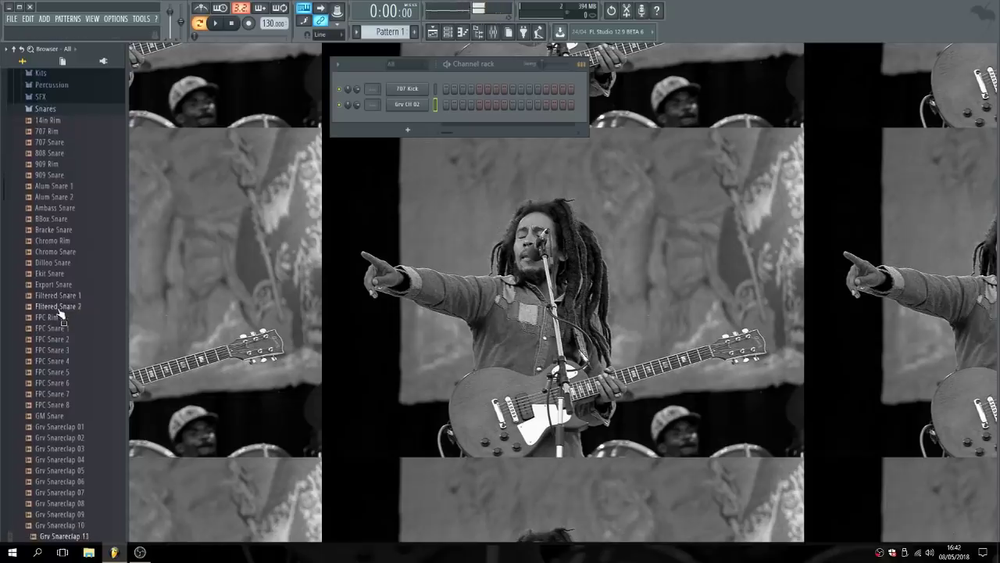
{"action": "key", "text": "Down"}
{"action": "key", "text": "Down"}
{"action": "key", "text": "Down"}
{"action": "key", "text": "Down"}
{"action": "key", "text": "Down"}
{"action": "key", "text": "Down"}
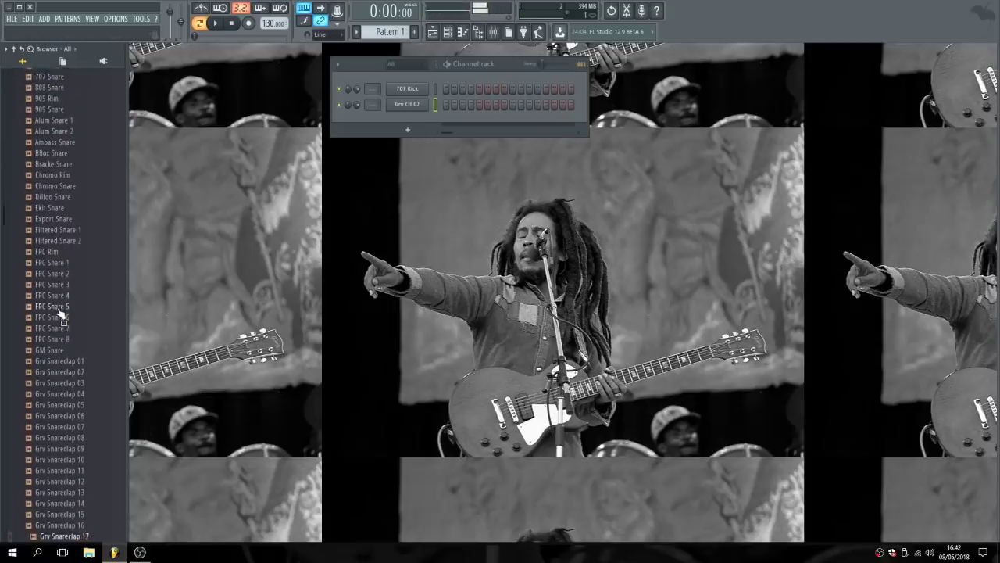
{"action": "key", "text": "Down"}
{"action": "key", "text": "Down"}
{"action": "key", "text": "Down"}
{"action": "key", "text": "Down"}
{"action": "key", "text": "Down"}
{"action": "key", "text": "Down"}
{"action": "key", "text": "Down"}
{"action": "key", "text": "Down"}
{"action": "key", "text": "Down"}
{"action": "key", "text": "Down"}
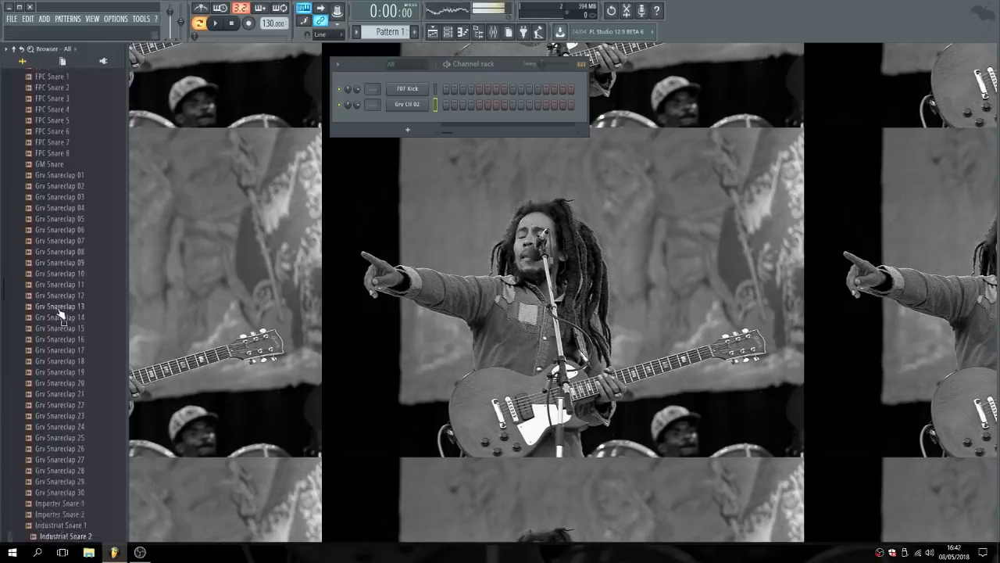
{"action": "key", "text": "Down"}
{"action": "key", "text": "Down"}
{"action": "key", "text": "Down"}
{"action": "key", "text": "Down"}
{"action": "key", "text": "Down"}
{"action": "key", "text": "Down"}
{"action": "key", "text": "Down"}
{"action": "key", "text": "Down"}
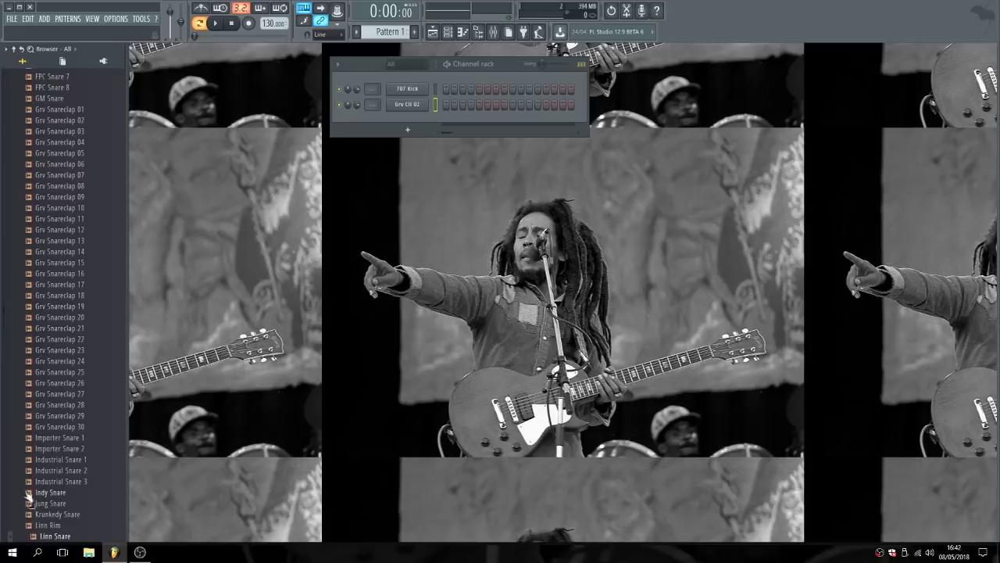
Add the Linn Snare sample as a new channel below Grv CH 02 and collapse the Snares folder.
{"action": "left_click_drag", "start_coordinate": [49, 540], "coordinate": [405, 118]}
{"action": "scroll", "coordinate": [69, 86], "scroll_direction": "down", "scroll_amount": 7}
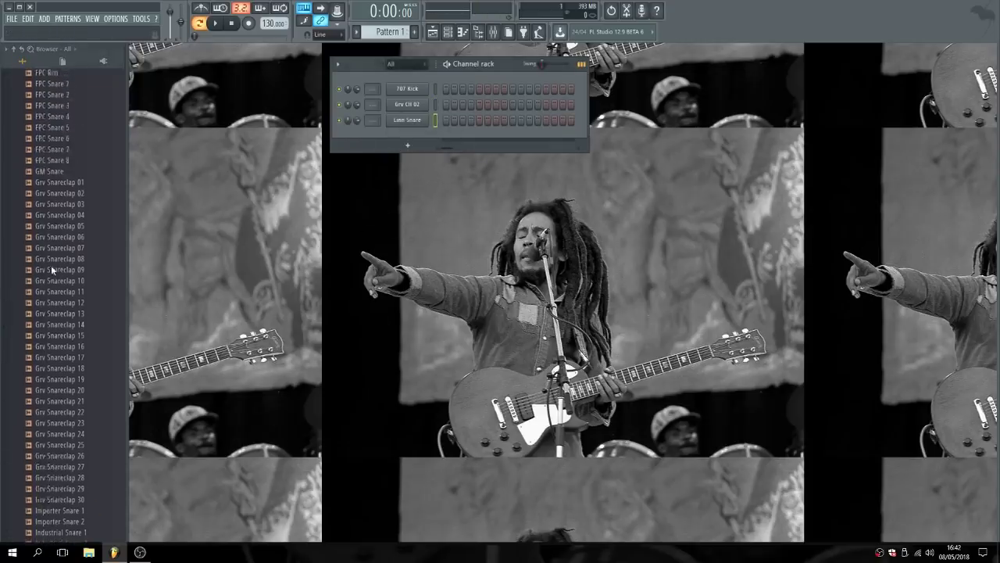
{"action": "scroll", "coordinate": [47, 265], "scroll_direction": "up", "scroll_amount": 6}
{"action": "scroll", "coordinate": [4, 312], "scroll_direction": "up", "scroll_amount": 6}
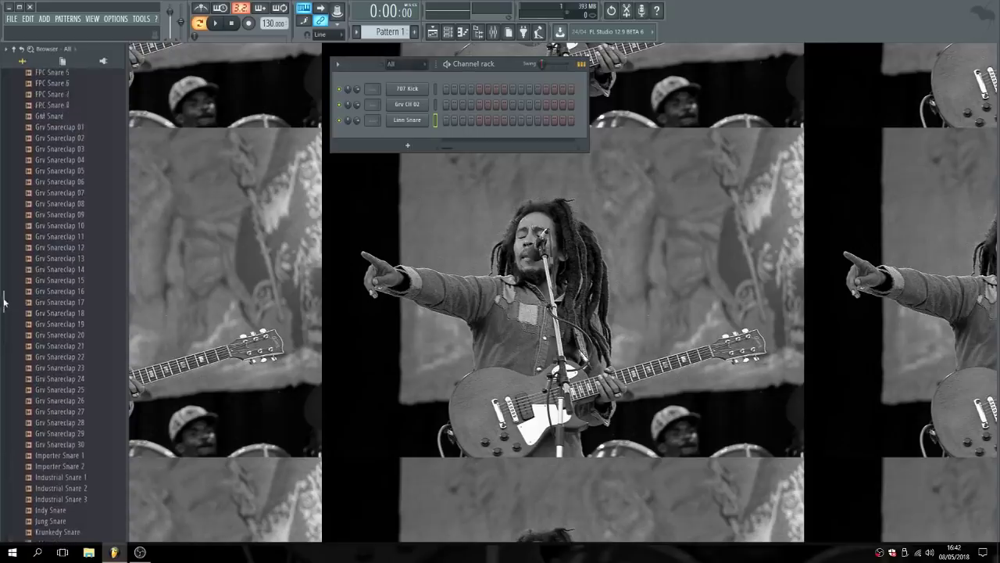
{"action": "scroll", "coordinate": [3, 224], "scroll_direction": "up", "scroll_amount": 3}
{"action": "left_click", "coordinate": [59, 194]}
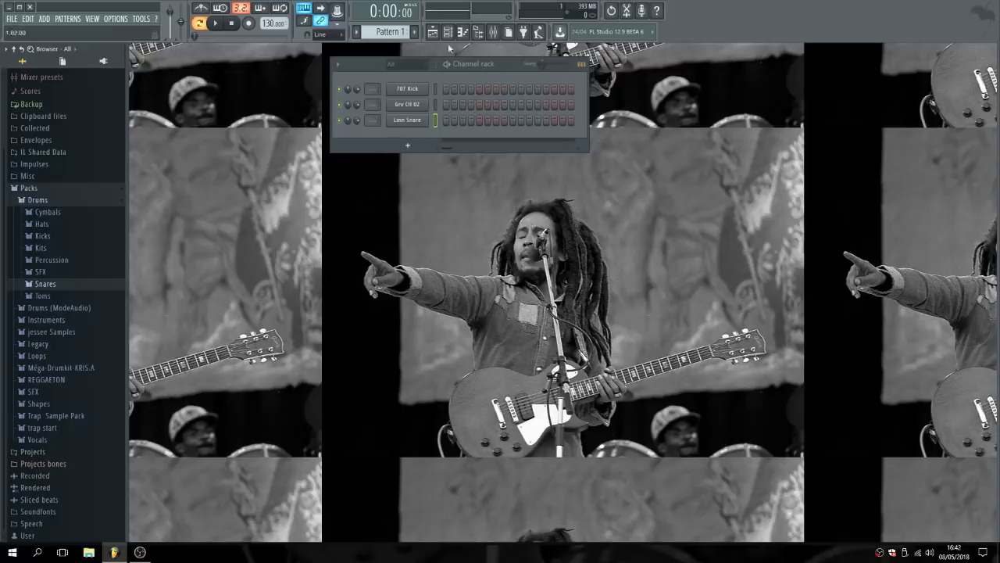
In the 707 Kick piano roll, place C5 notes on steps 1 and 9 of bars 1 and 2 plus step 15 of bar 2, and play the pattern.
{"action": "right_click", "coordinate": [422, 89]}
{"action": "left_click", "coordinate": [465, 92]}
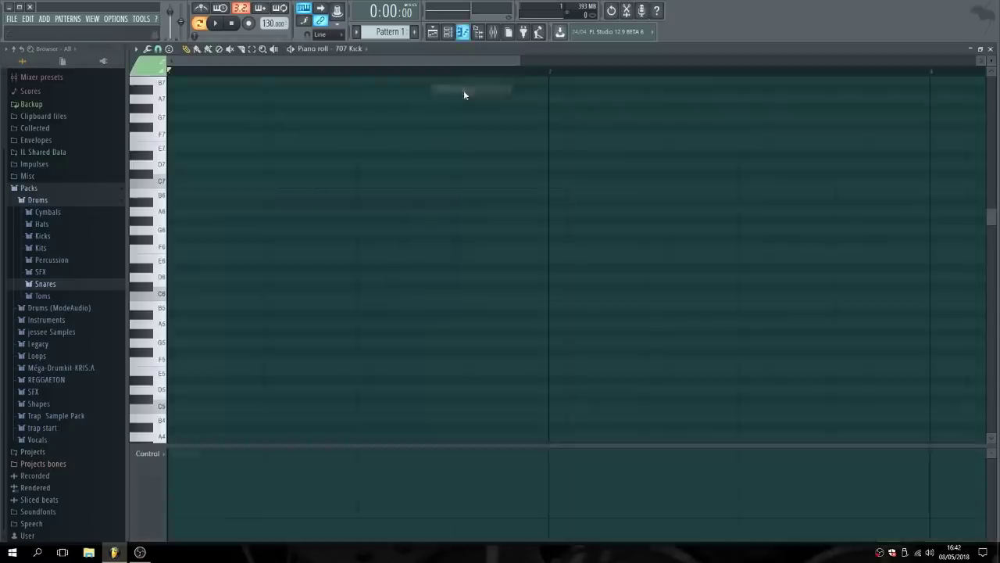
{"action": "left_click", "coordinate": [174, 409]}
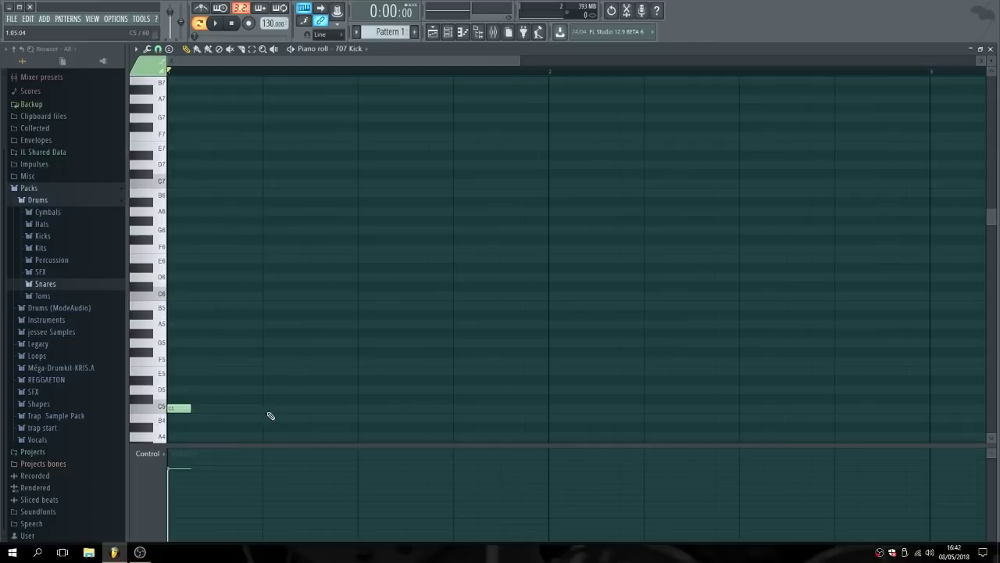
{"action": "left_click", "coordinate": [364, 409]}
{"action": "left_click", "coordinate": [553, 408]}
{"action": "left_click", "coordinate": [746, 409]}
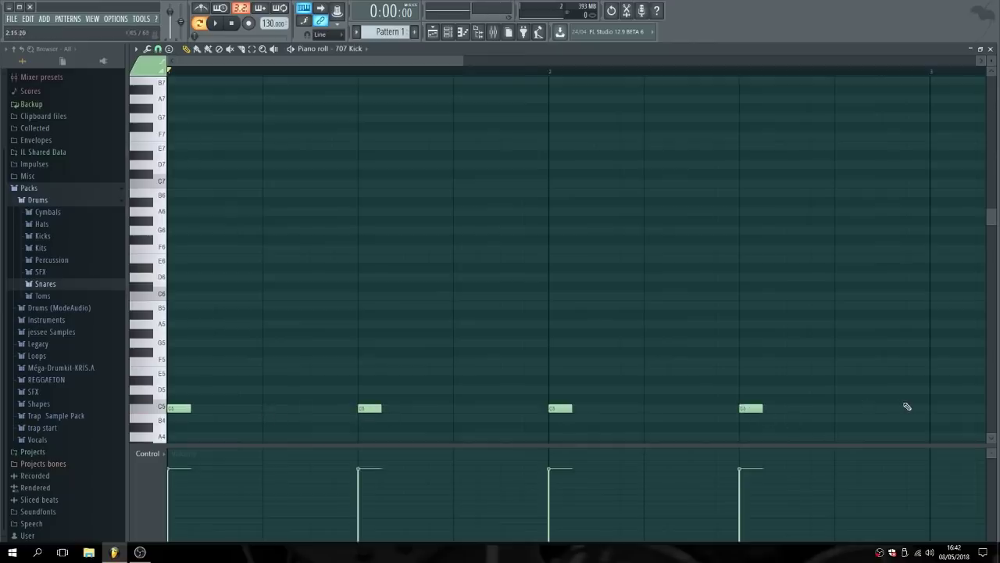
{"action": "left_click", "coordinate": [891, 409]}
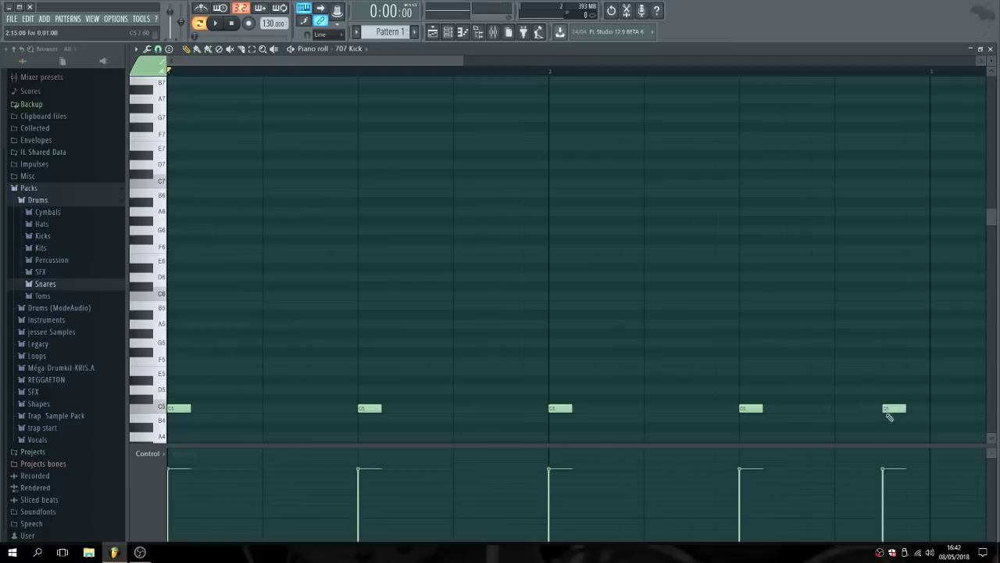
{"action": "left_click", "coordinate": [219, 24]}
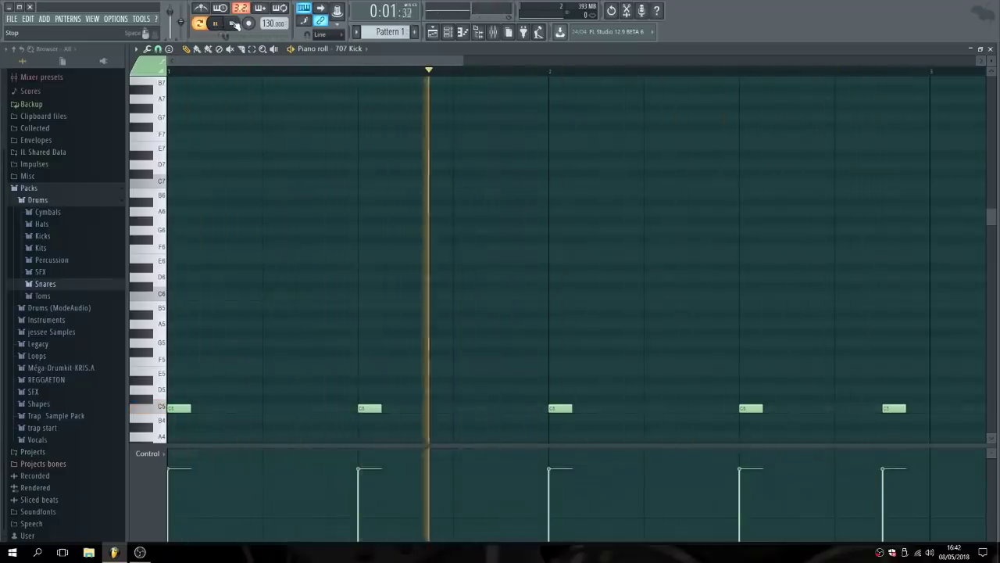
{"action": "left_click", "coordinate": [232, 23]}
Delete the kick notes in the middle of bars 1 and 2 and play the pattern back.
{"action": "right_click", "coordinate": [366, 410]}
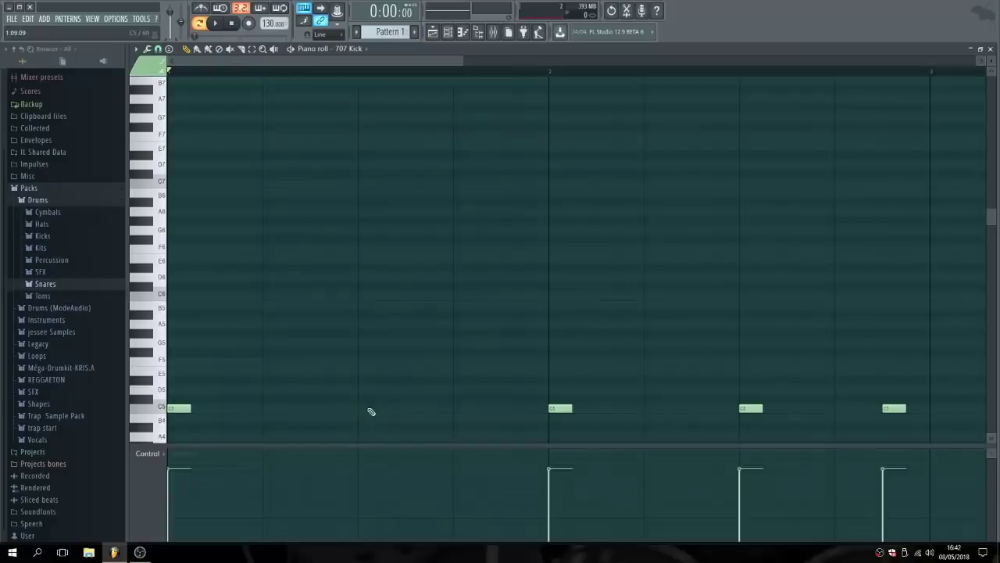
{"action": "right_click", "coordinate": [756, 408]}
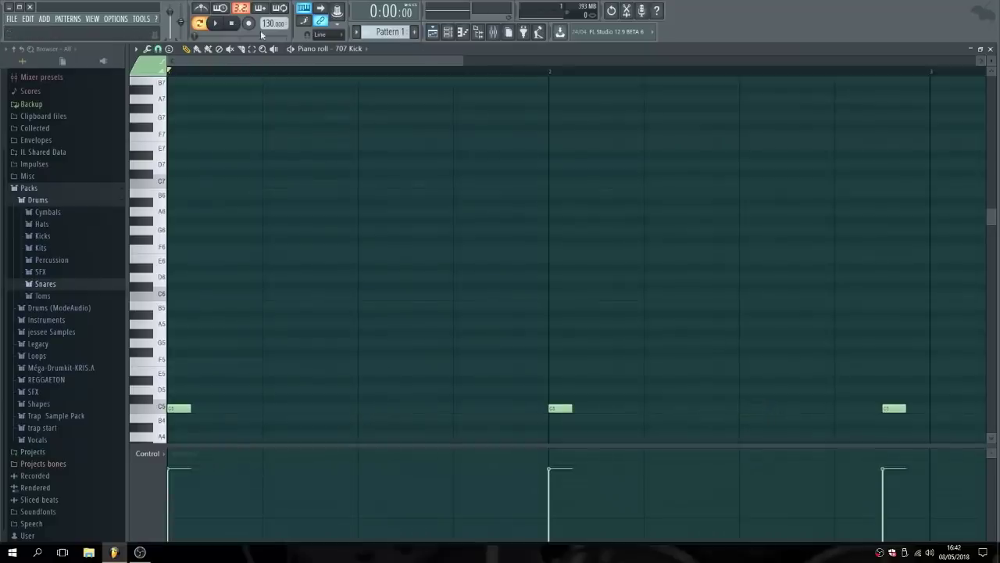
{"action": "left_click", "coordinate": [217, 24]}
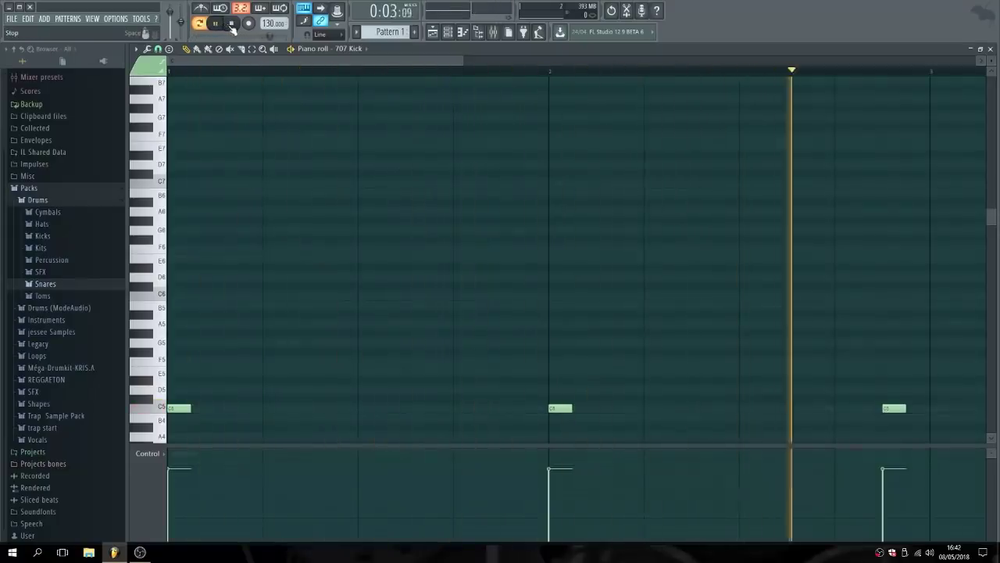
{"action": "left_click", "coordinate": [231, 24]}
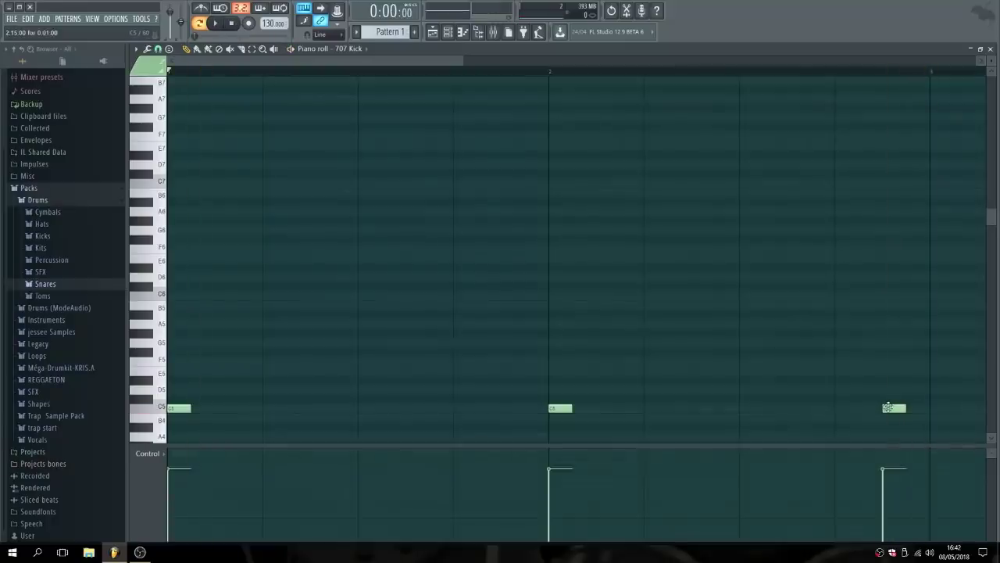
Move the last kick note to the start of bar 3 and add C5 kicks on steps 1 and 15 of bar 4.
{"action": "left_click_drag", "start_coordinate": [886, 407], "coordinate": [928, 407]}
{"action": "left_click_drag", "start_coordinate": [420, 61], "coordinate": [491, 63]}
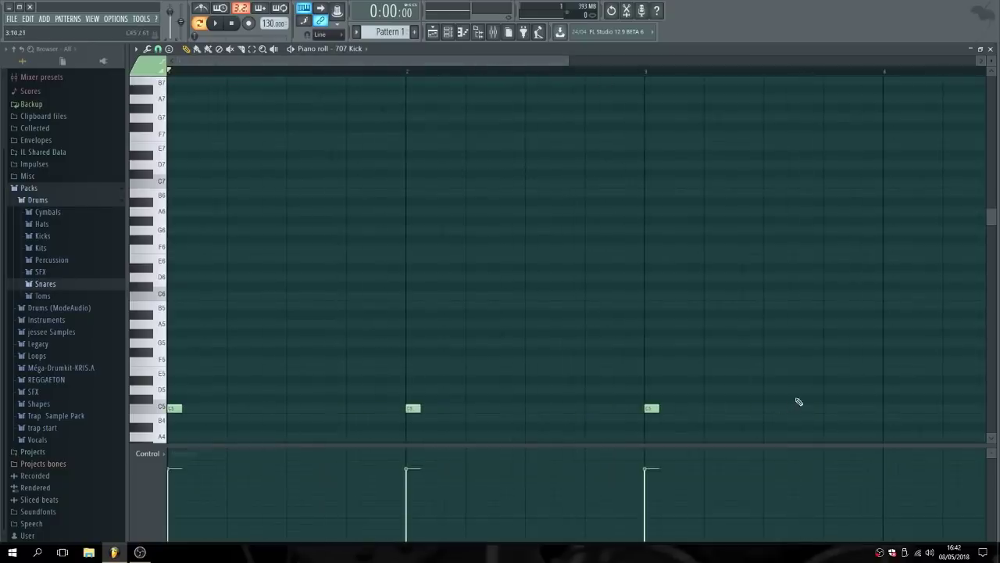
{"action": "left_click", "coordinate": [886, 408]}
{"action": "left_click_drag", "start_coordinate": [621, 76], "coordinate": [629, 77]}
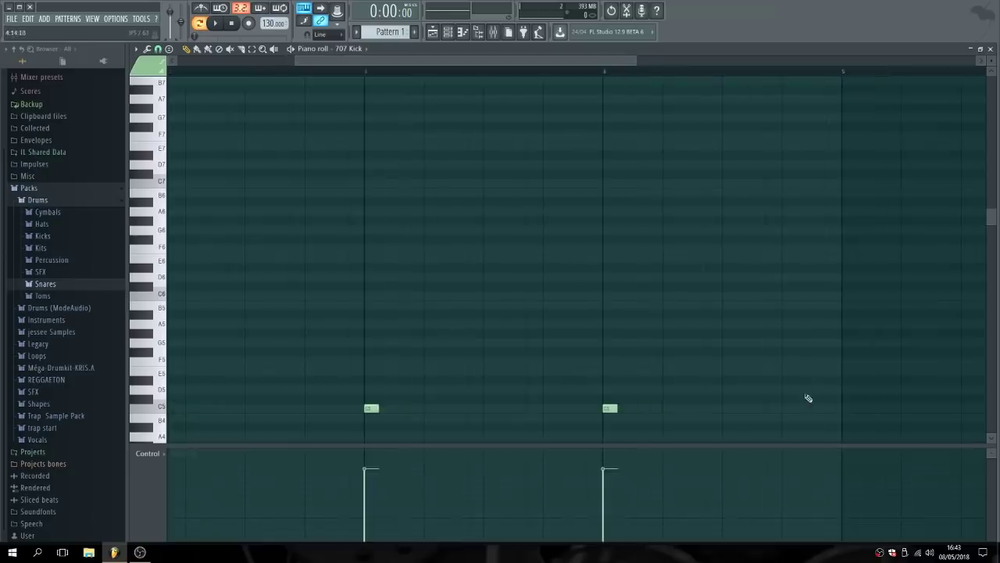
{"action": "left_click", "coordinate": [816, 412]}
Play the four-bar kick pattern from the start and move its last note to step 13 of bar 4.
{"action": "left_click_drag", "start_coordinate": [349, 69], "coordinate": [230, 70]}
{"action": "left_click_drag", "start_coordinate": [312, 61], "coordinate": [203, 65]}
{"action": "left_click_drag", "start_coordinate": [511, 58], "coordinate": [623, 63]}
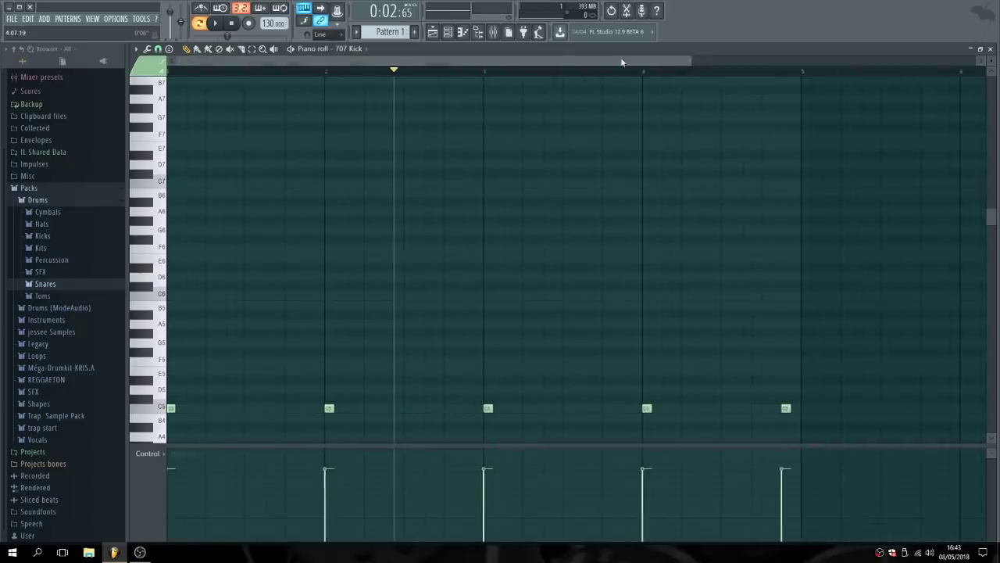
{"action": "left_click", "coordinate": [231, 24]}
{"action": "left_click", "coordinate": [215, 24]}
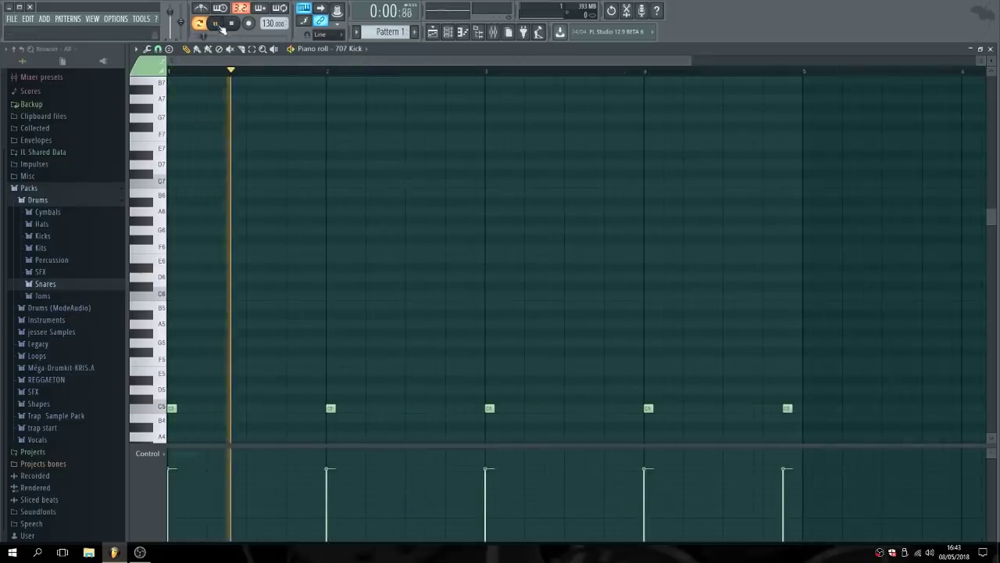
{"action": "left_click", "coordinate": [230, 25]}
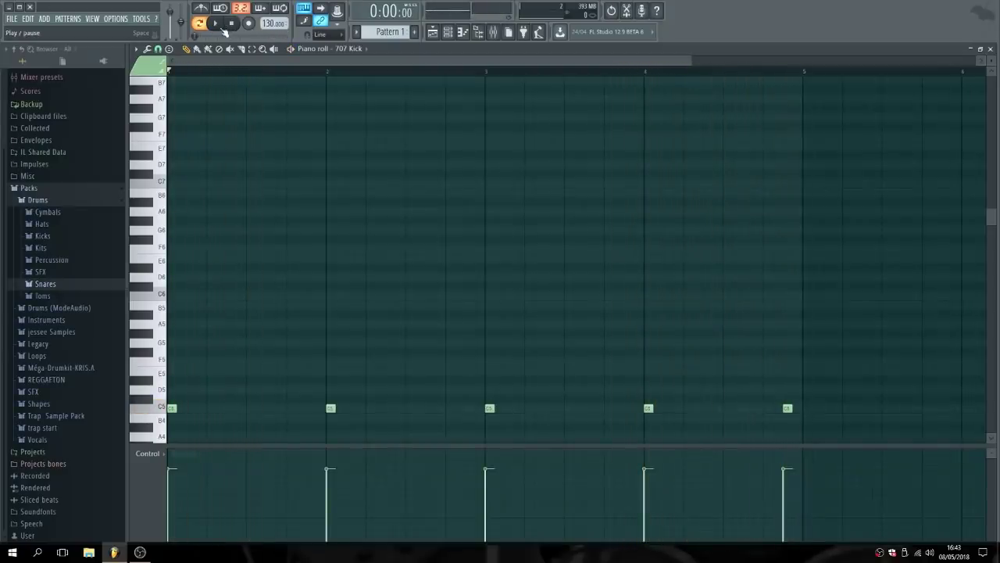
{"action": "left_click_drag", "start_coordinate": [788, 409], "coordinate": [767, 409]}
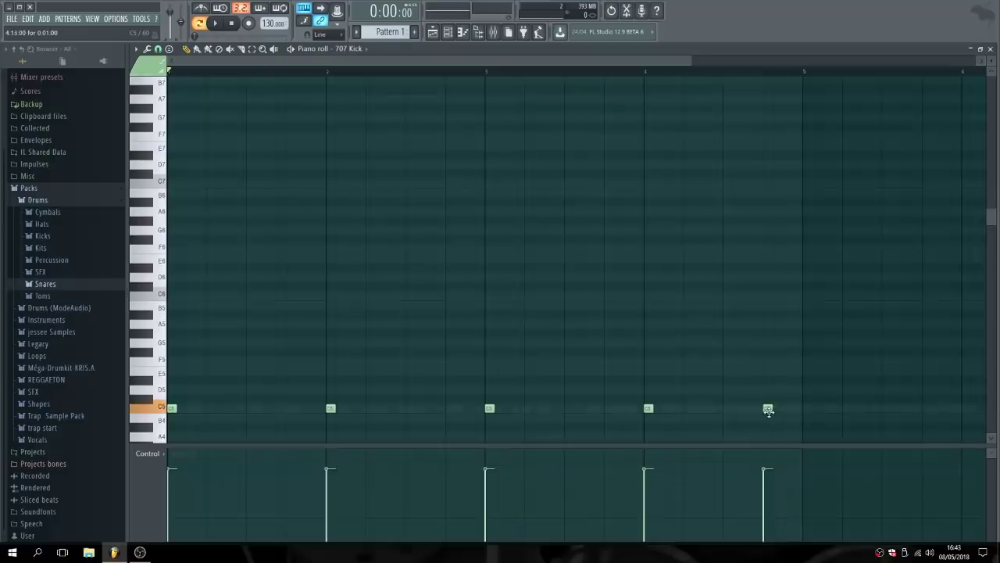
In the Linn Snare piano roll, place a C5 note on step 9 of each of the four bars and play the pattern.
{"action": "left_click", "coordinate": [448, 32]}
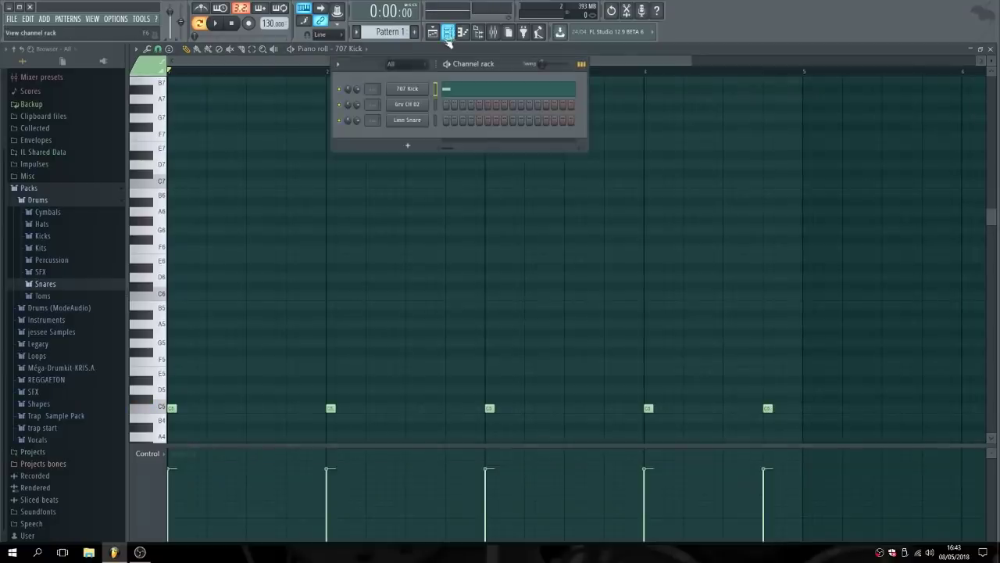
{"action": "right_click", "coordinate": [420, 123]}
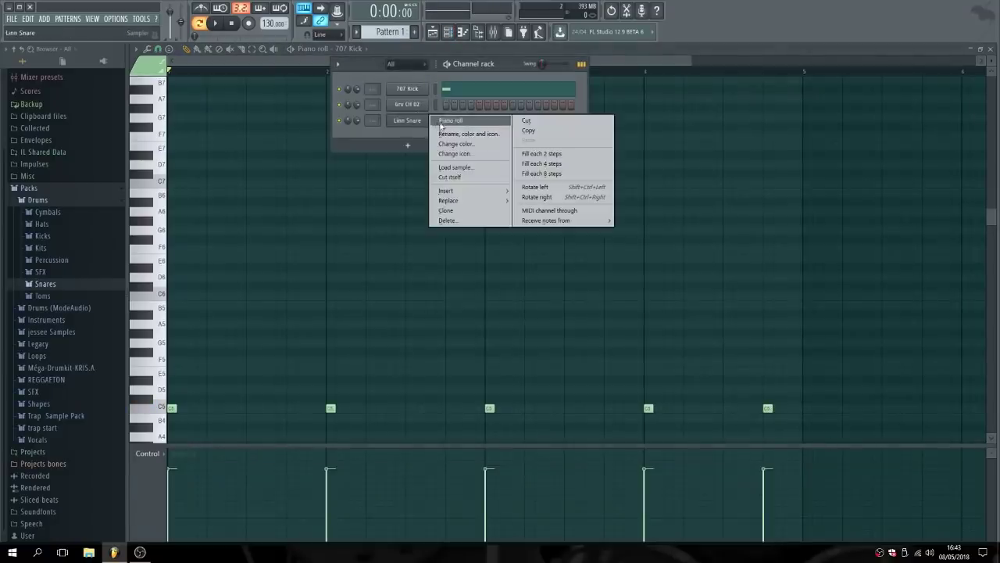
{"action": "left_click", "coordinate": [439, 123]}
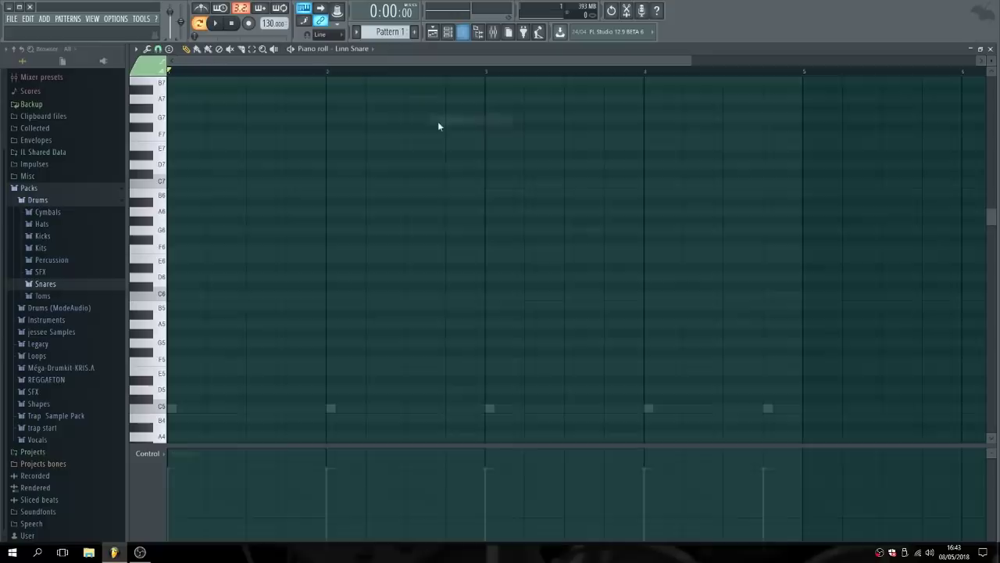
{"action": "left_click", "coordinate": [250, 410]}
{"action": "left_click", "coordinate": [409, 408]}
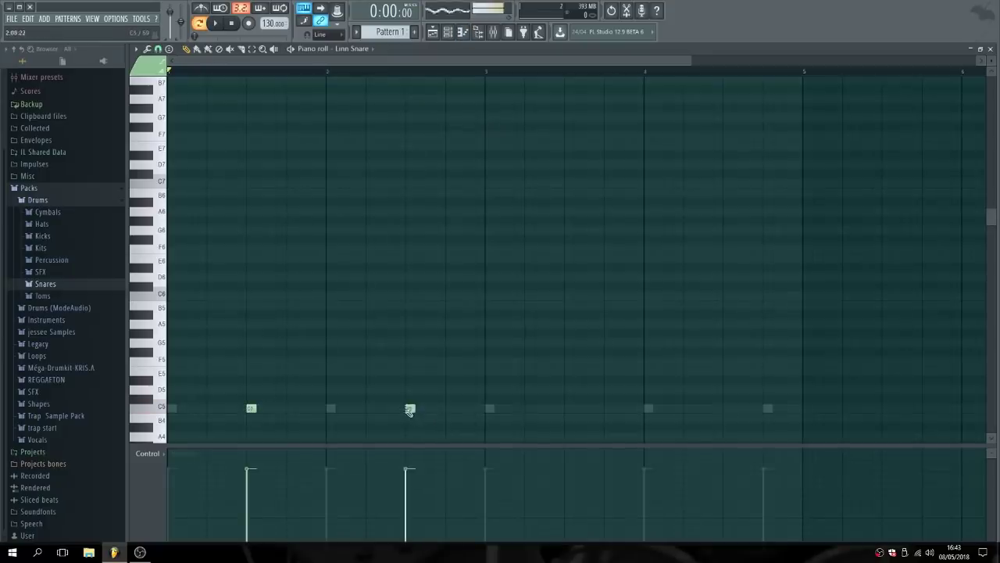
{"action": "left_click", "coordinate": [568, 408]}
{"action": "left_click", "coordinate": [726, 408]}
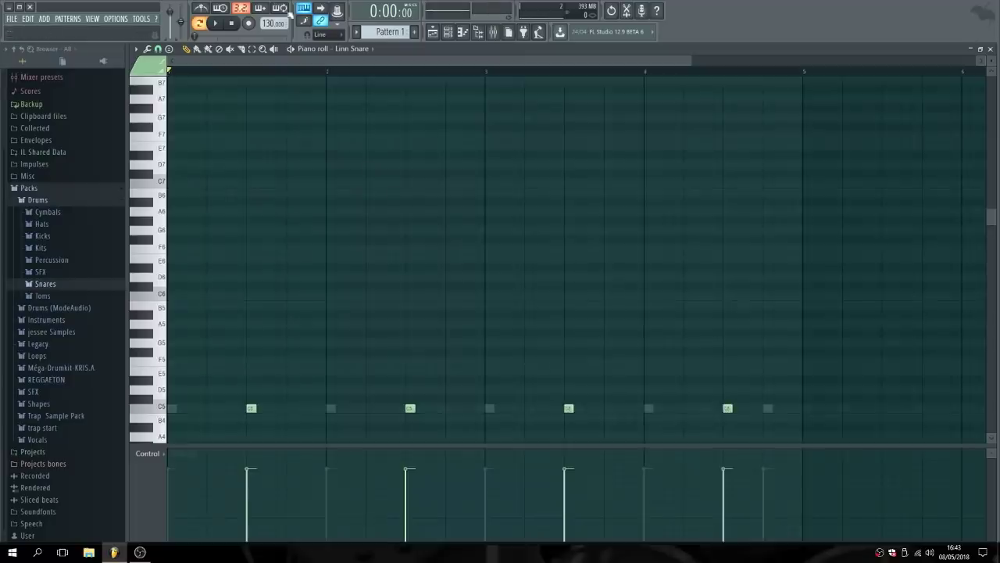
{"action": "left_click", "coordinate": [217, 24]}
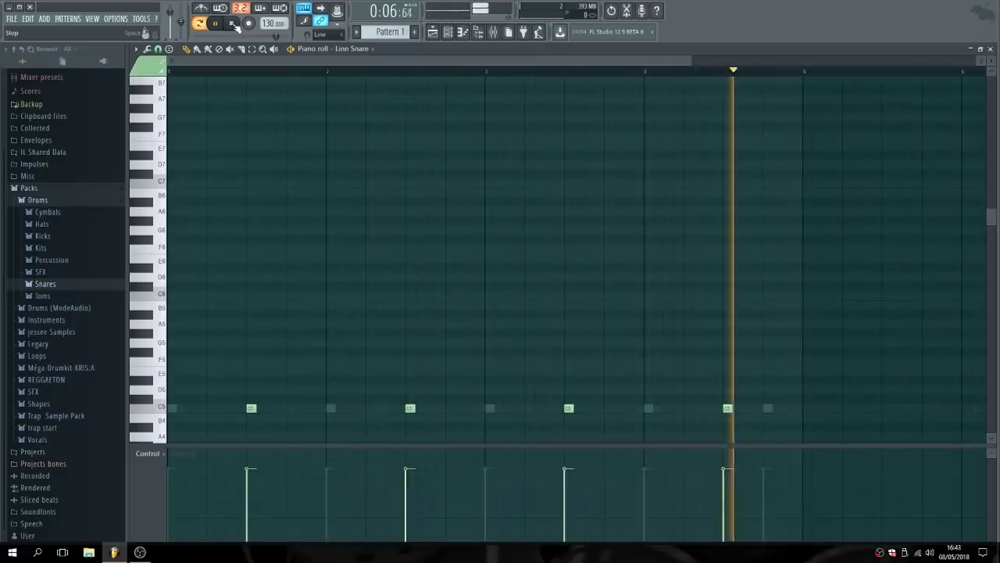
Stop playback, leave the snare's piano roll and open the piano roll of the Grv CH 02 hi-hat.
{"action": "left_click", "coordinate": [234, 25]}
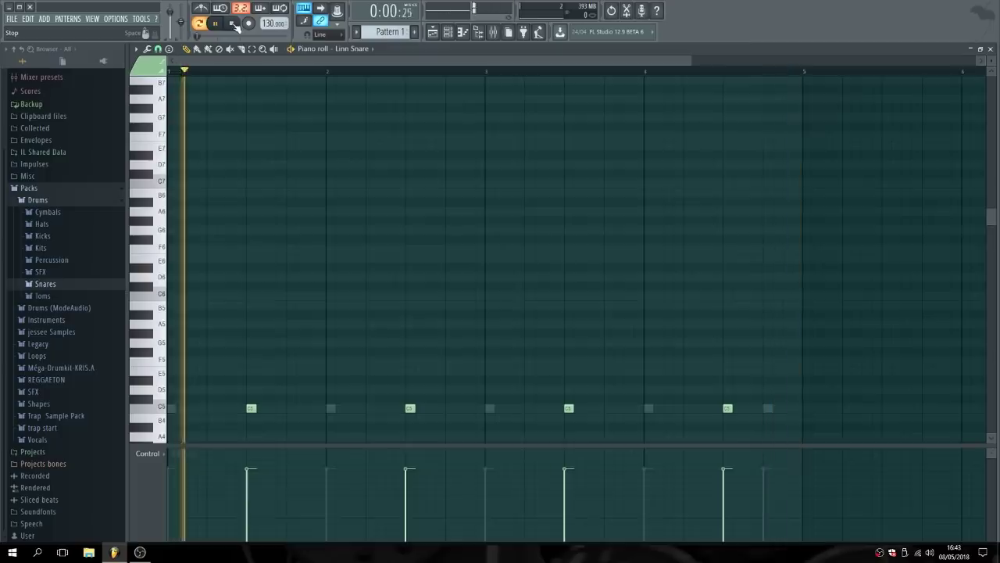
{"action": "left_click", "coordinate": [991, 49]}
{"action": "right_click", "coordinate": [430, 114]}
{"action": "left_click", "coordinate": [452, 107]}
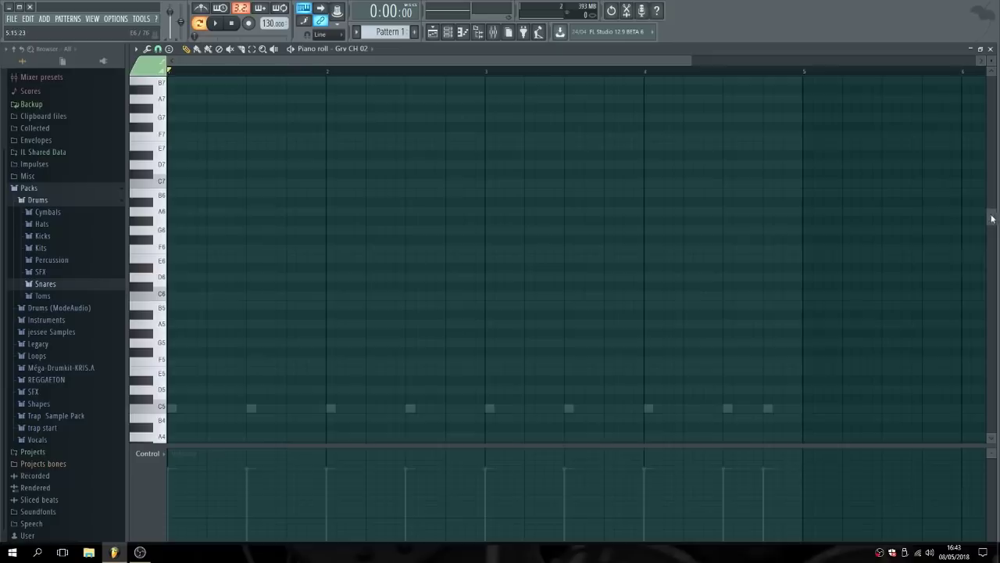
{"action": "left_click_drag", "start_coordinate": [992, 219], "coordinate": [990, 248]}
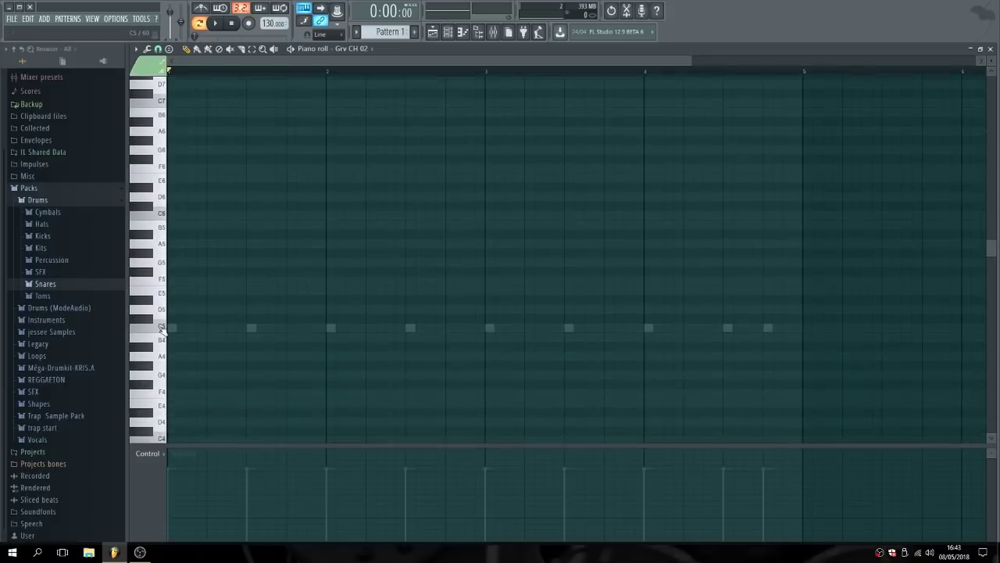
Place eight C5 hi-hat notes on the odd steps of bar 1, from step 1 to 15, and play them back.
{"action": "left_click", "coordinate": [172, 330]}
{"action": "left_click", "coordinate": [191, 329]}
{"action": "left_click", "coordinate": [211, 330]}
{"action": "left_click", "coordinate": [232, 329]}
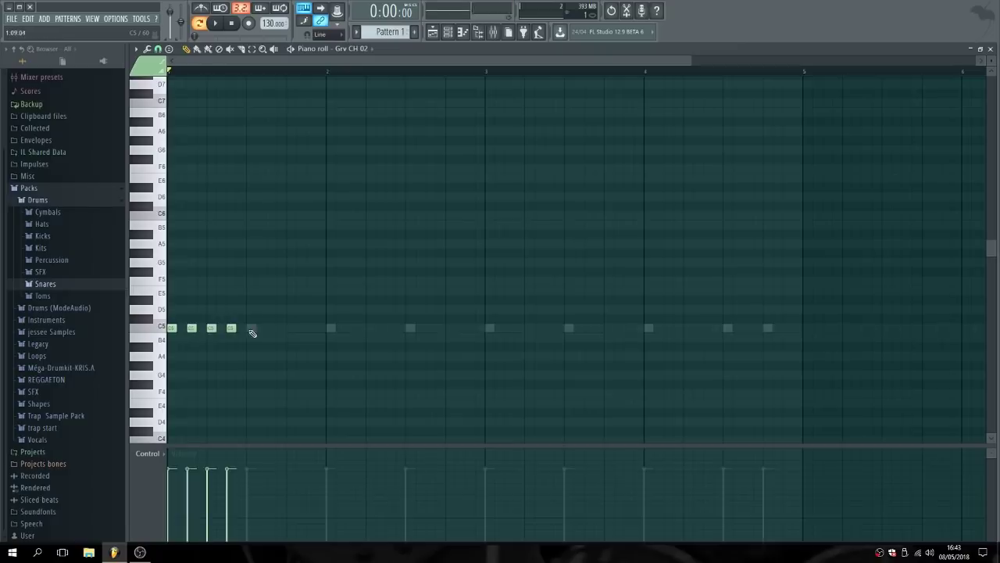
{"action": "left_click", "coordinate": [251, 330]}
{"action": "left_click", "coordinate": [271, 330]}
{"action": "left_click", "coordinate": [291, 330]}
{"action": "left_click", "coordinate": [320, 330]}
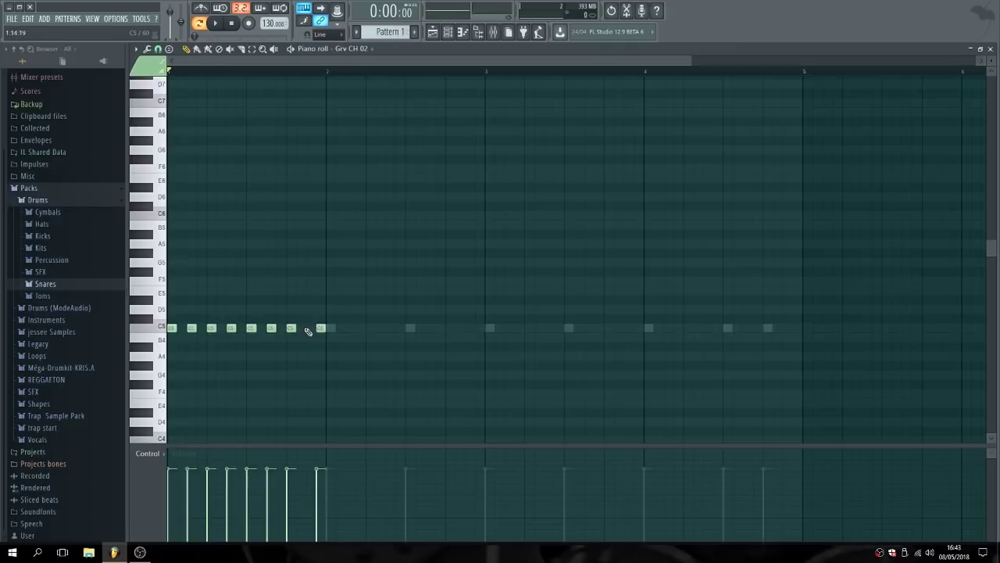
{"action": "left_click", "coordinate": [310, 329]}
{"action": "right_click", "coordinate": [320, 328]}
{"action": "left_click", "coordinate": [217, 24]}
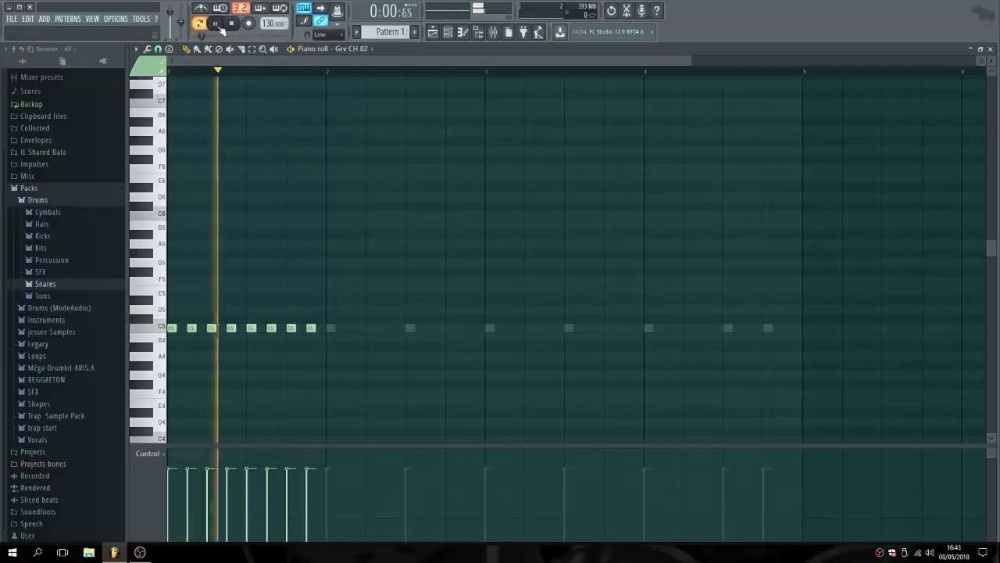
{"action": "left_click", "coordinate": [224, 25]}
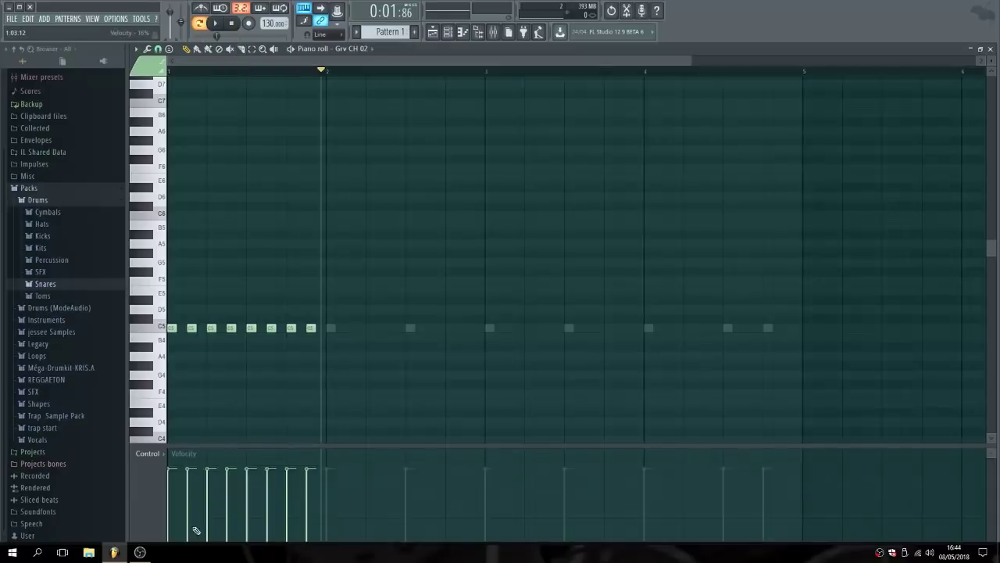
Lower the velocity of every second hi-hat note in bar 1 and play the result from the start.
{"action": "left_click_drag", "start_coordinate": [192, 534], "coordinate": [191, 536]}
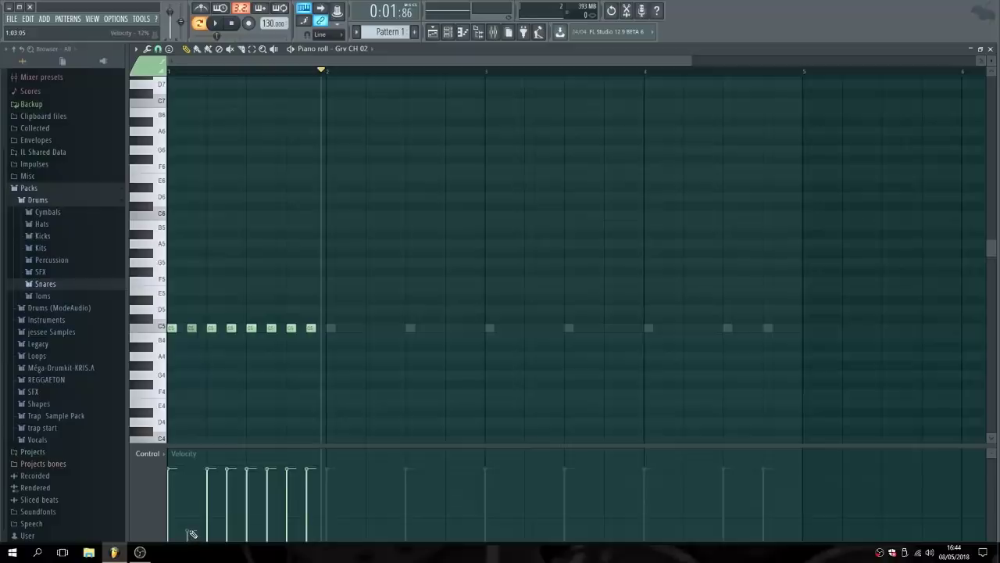
{"action": "left_click", "coordinate": [229, 534]}
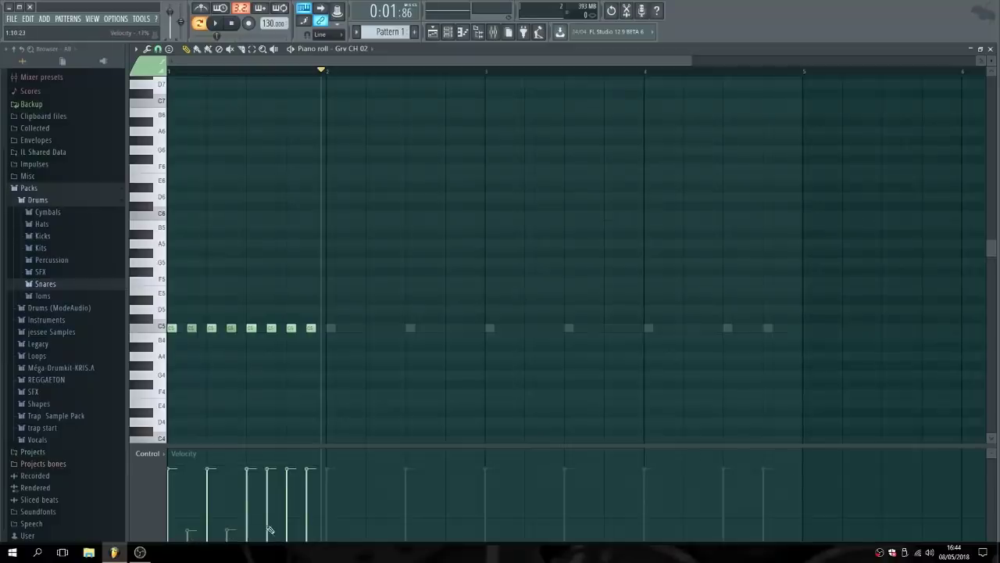
{"action": "left_click", "coordinate": [269, 533]}
{"action": "left_click", "coordinate": [306, 534]}
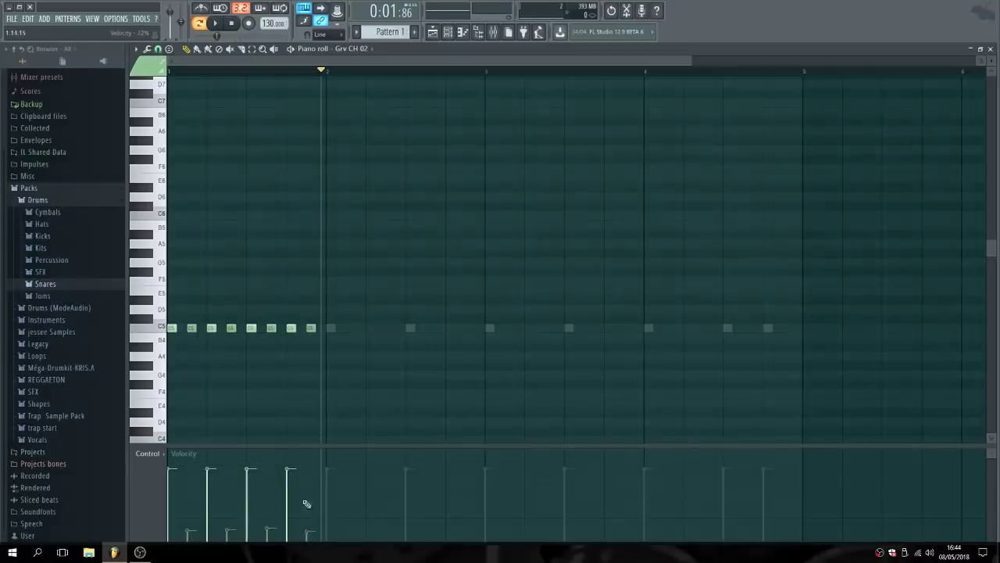
{"action": "left_click", "coordinate": [231, 23]}
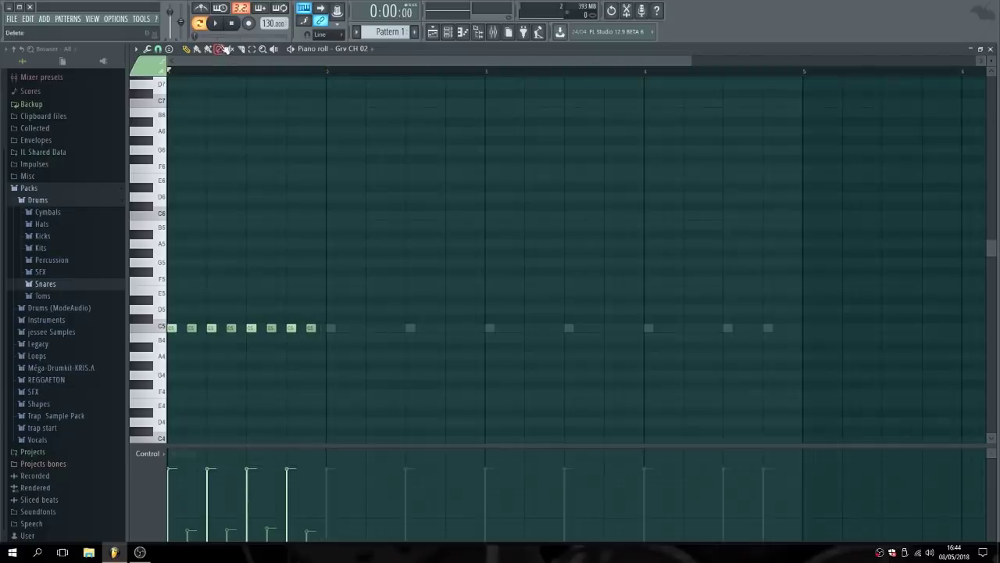
{"action": "left_click", "coordinate": [220, 25]}
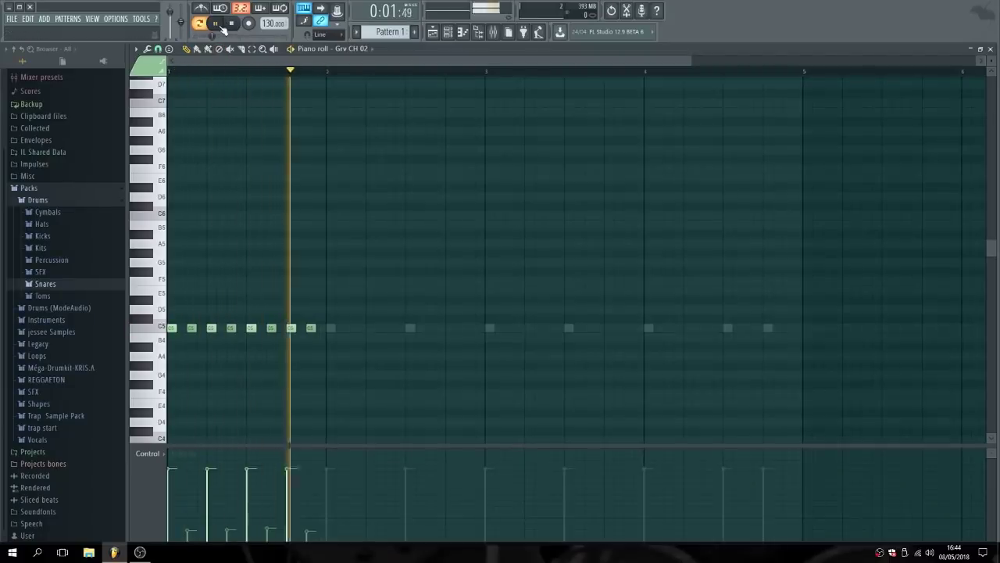
{"action": "left_click", "coordinate": [221, 24]}
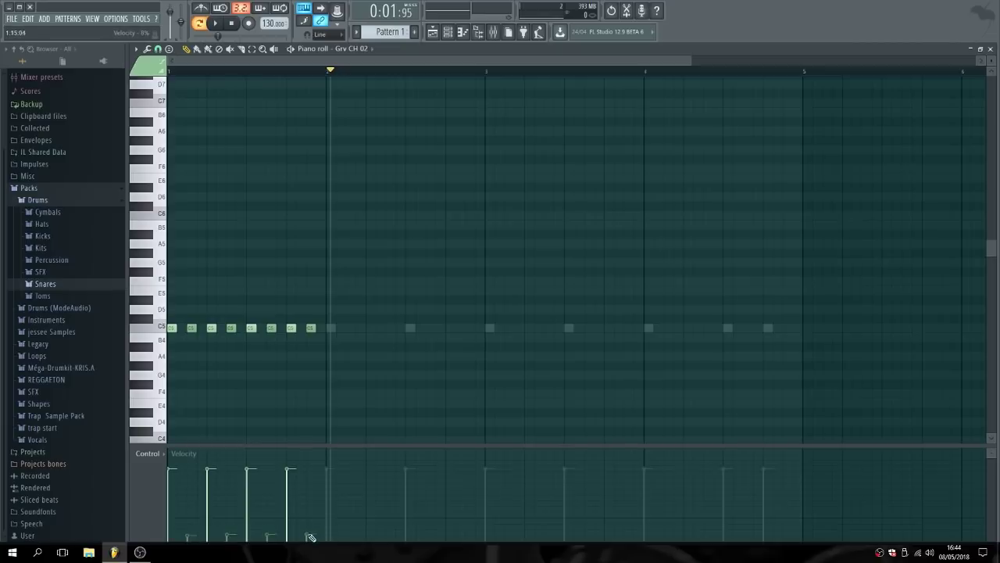
Reduce the velocity of the four soft hi-hat notes further, playing the pattern to check the balance.
{"action": "left_click", "coordinate": [216, 24]}
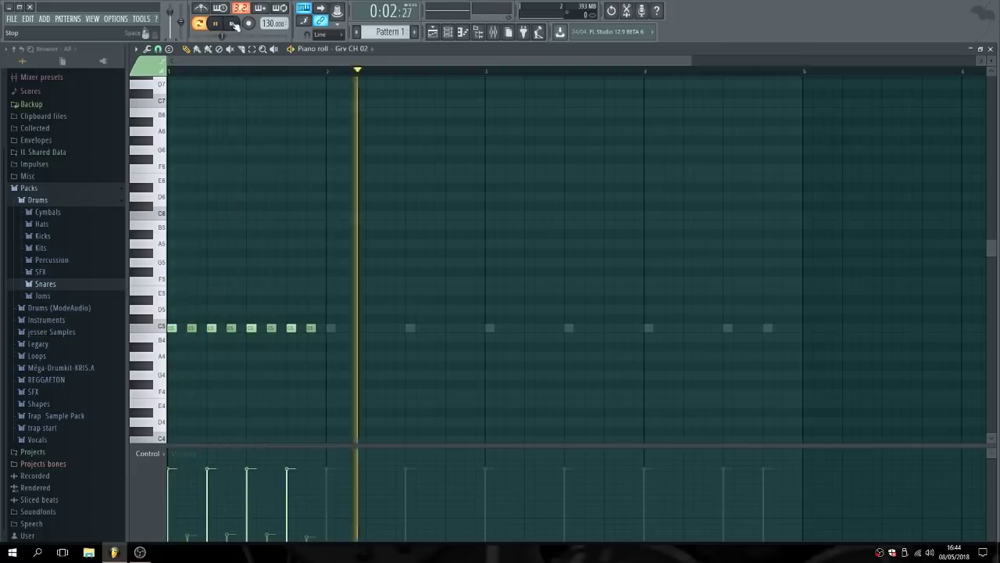
{"action": "left_click", "coordinate": [232, 24]}
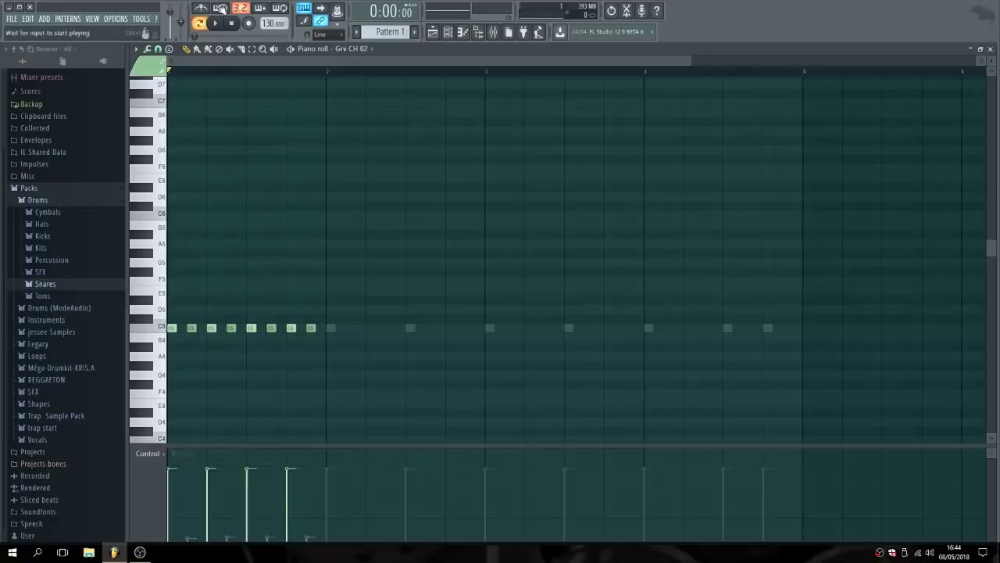
{"action": "left_click", "coordinate": [219, 24]}
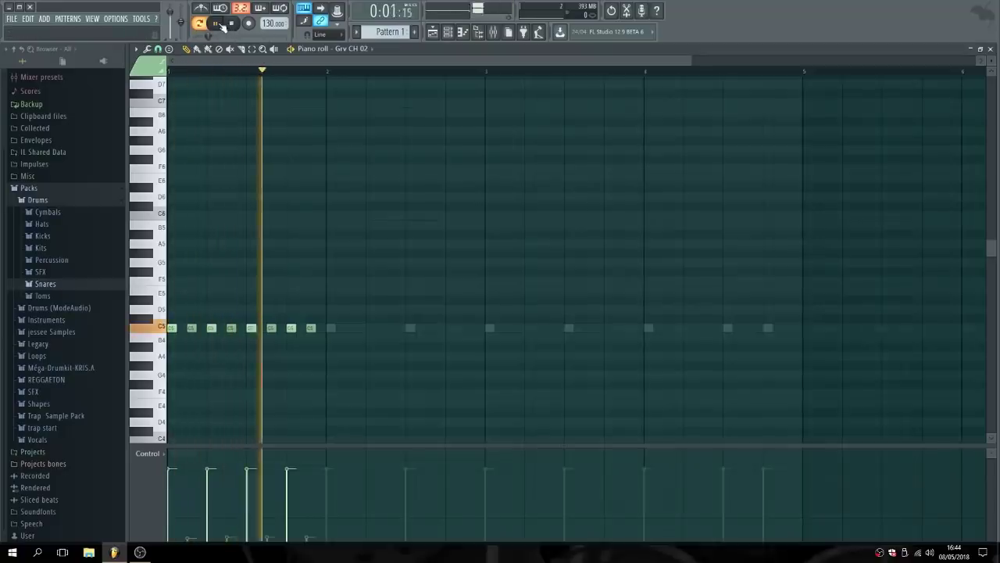
{"action": "left_click", "coordinate": [231, 24]}
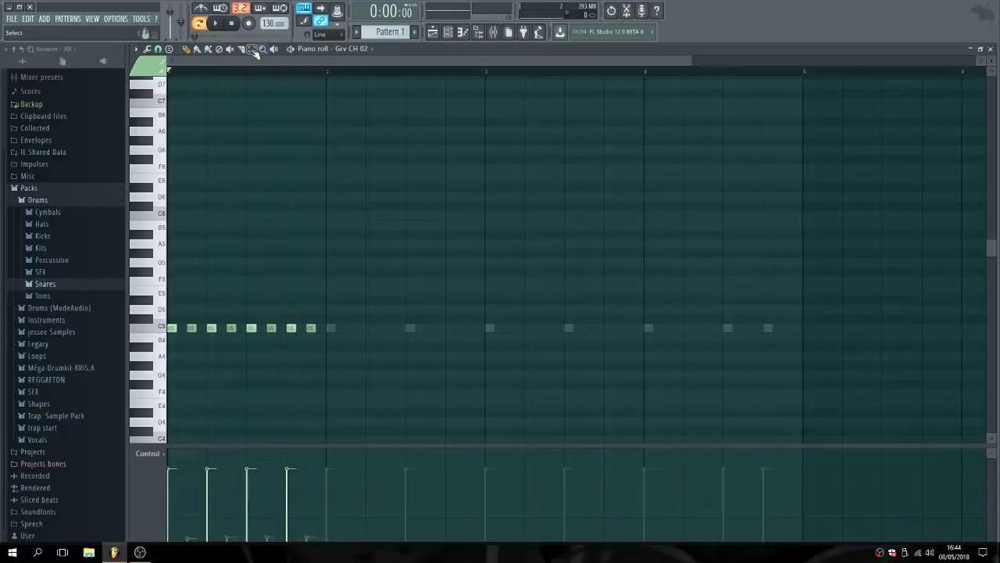
Select the eight hi-hat notes of bar 1, duplicate them into bars 2, 3 and 4, and clear the selection.
{"action": "left_click_drag", "start_coordinate": [331, 380], "coordinate": [168, 318]}
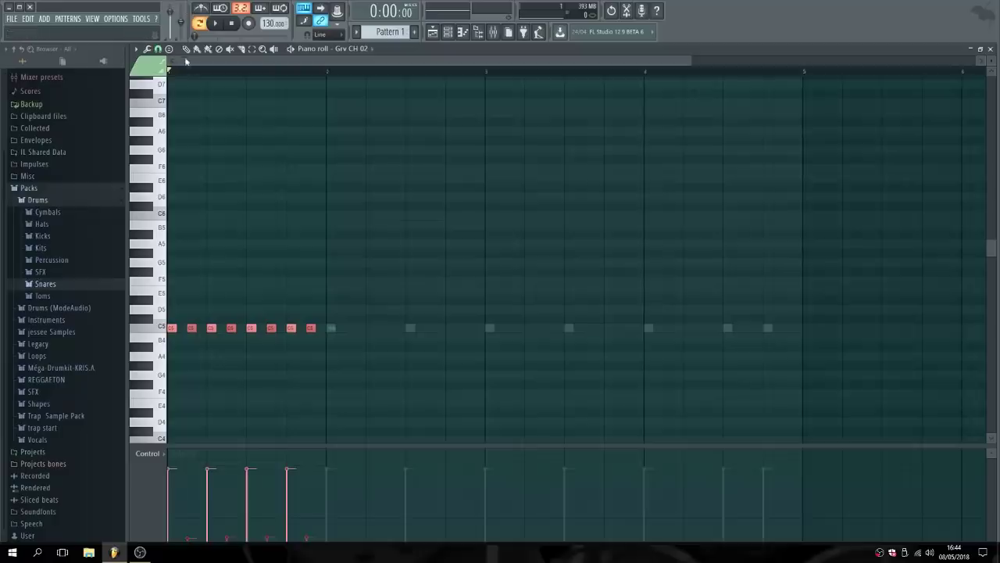
{"action": "key", "text": "shift+Right"}
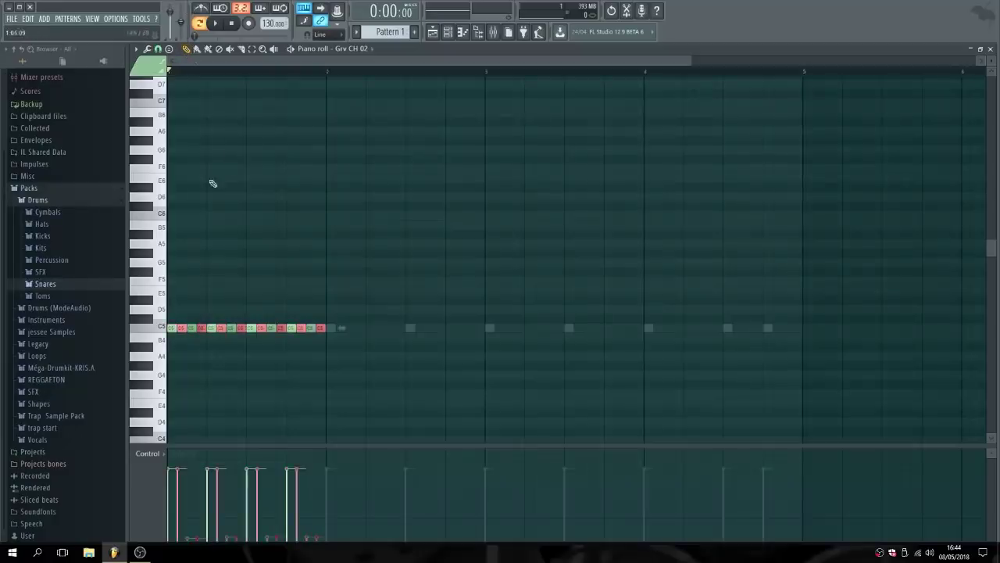
{"action": "left_click_drag", "start_coordinate": [181, 329], "coordinate": [329, 325]}
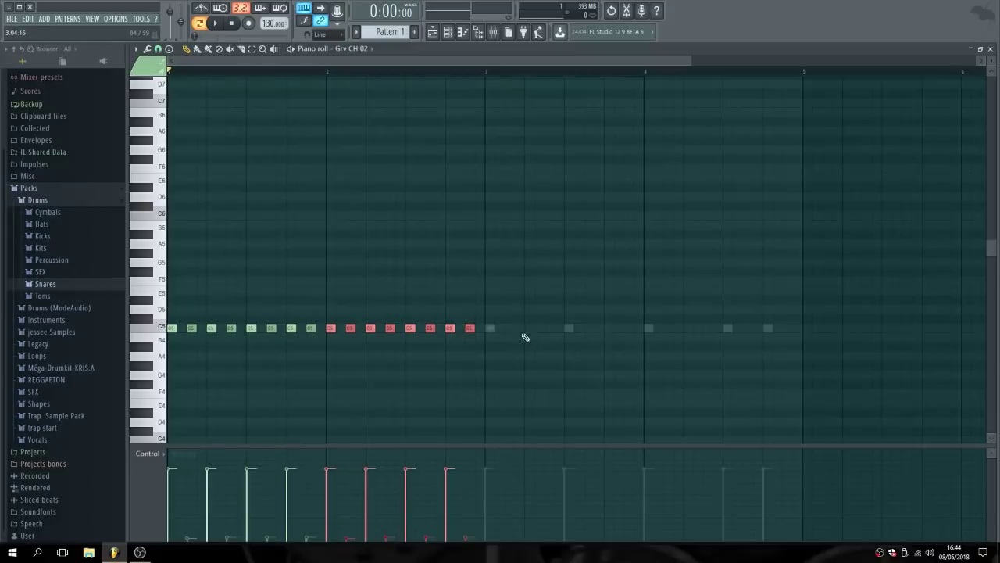
{"action": "key", "text": "ctrl+z"}
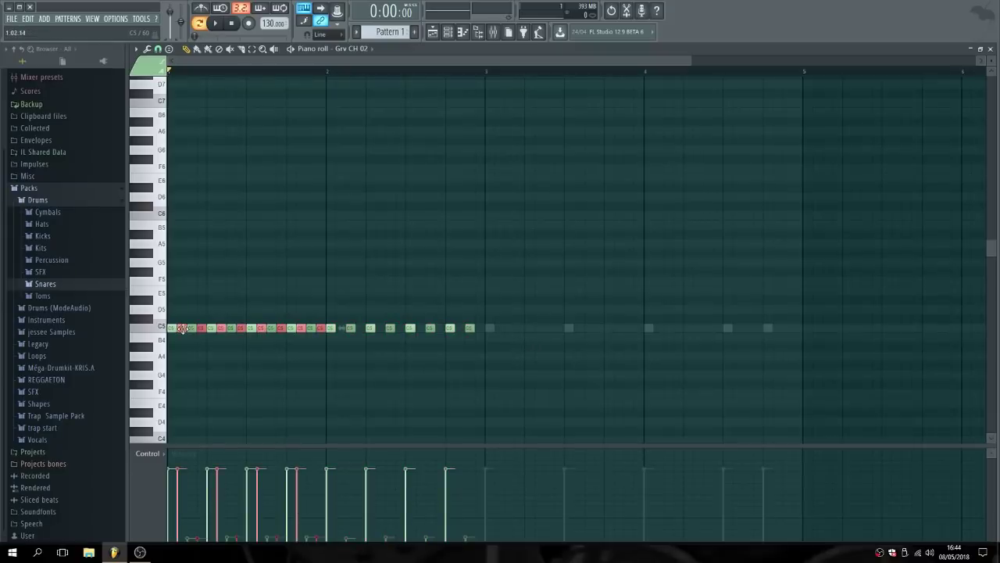
{"action": "left_click_drag", "start_coordinate": [182, 329], "coordinate": [490, 328]}
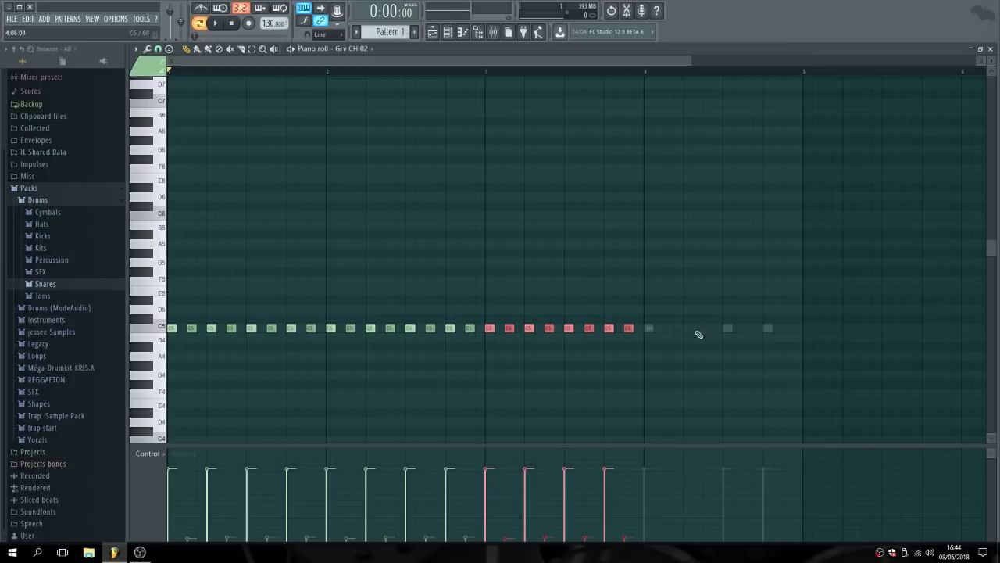
{"action": "key", "text": "ctrl+z"}
{"action": "left_click_drag", "start_coordinate": [188, 323], "coordinate": [651, 324]}
{"action": "left_click", "coordinate": [665, 291]}
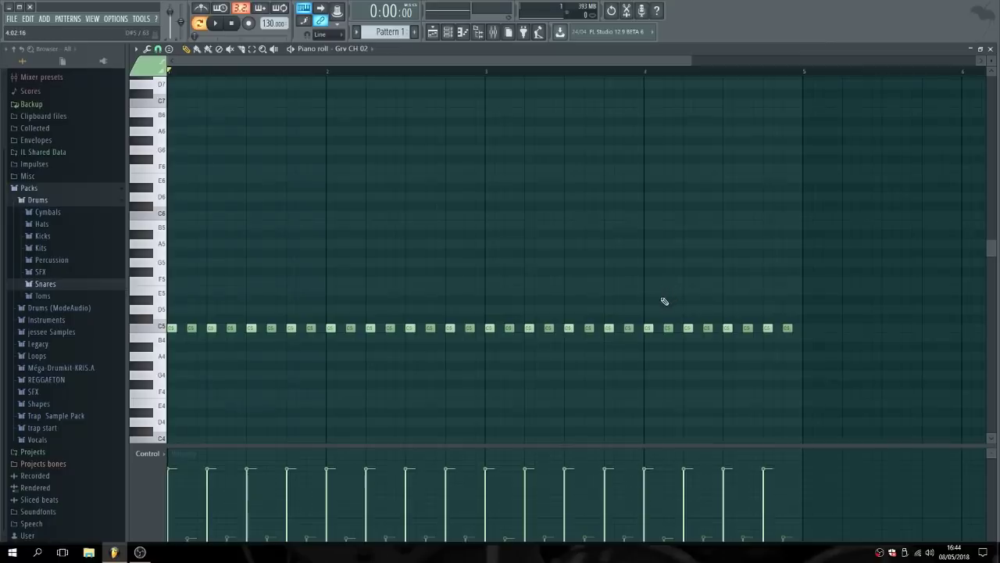
Close the hi-hat piano roll and play the full drum pattern.
{"action": "left_click", "coordinate": [990, 50]}
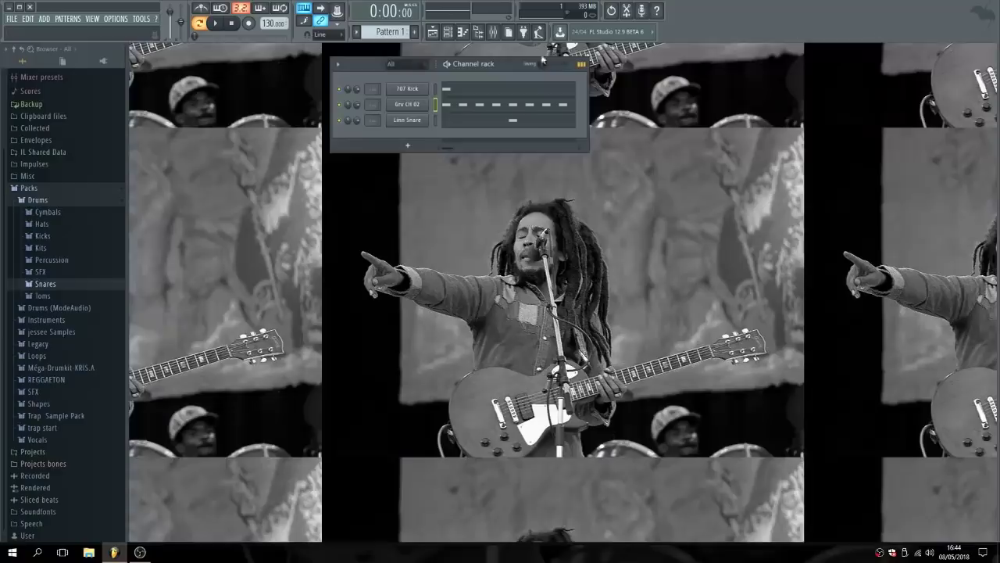
{"action": "left_click", "coordinate": [218, 24]}
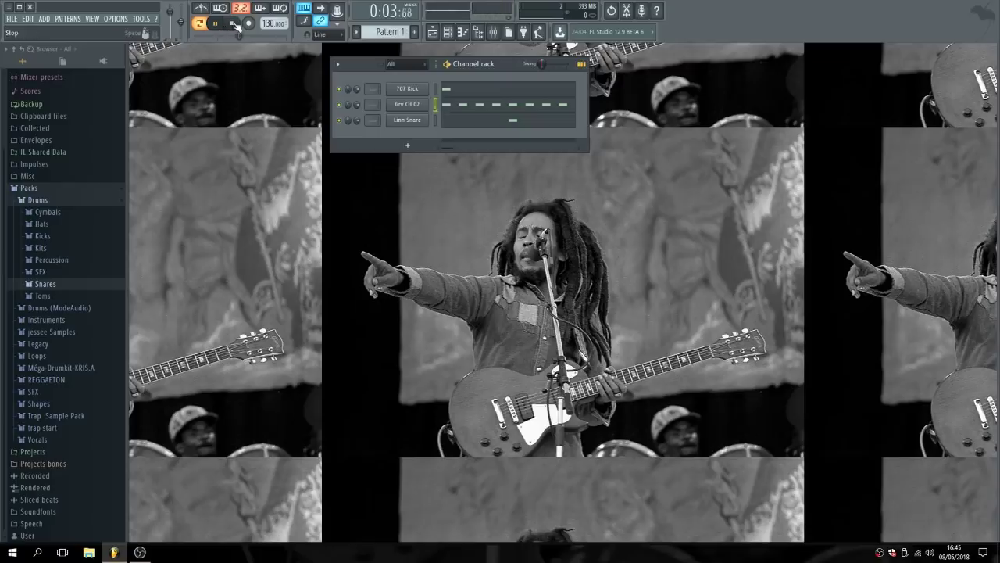
{"action": "left_click", "coordinate": [232, 25]}
Remove the Fruity Limiter from the mixer's Master track and play the drum pattern again.
{"action": "left_click", "coordinate": [495, 34]}
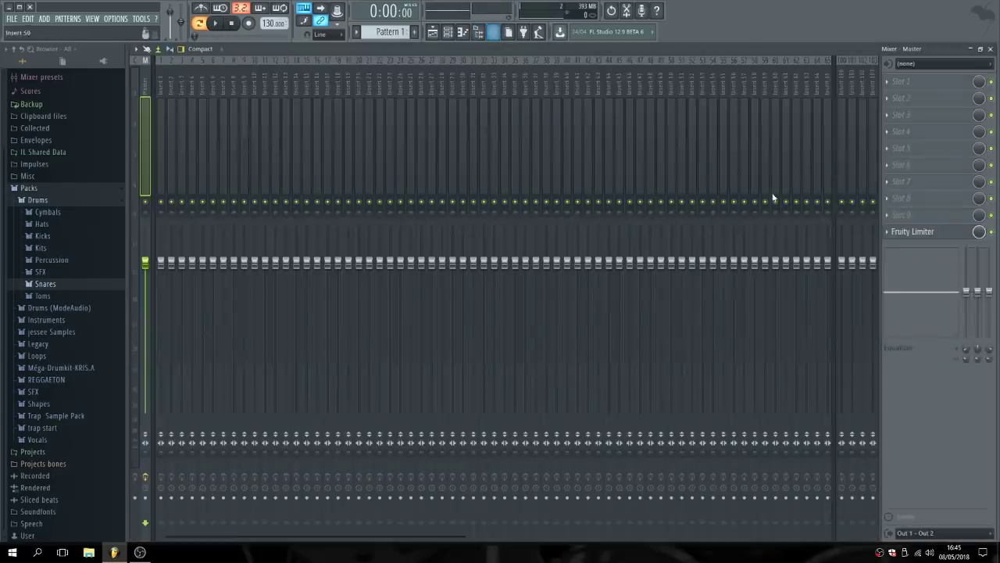
{"action": "left_click", "coordinate": [890, 232]}
{"action": "mouse_move", "coordinate": [892, 248]}
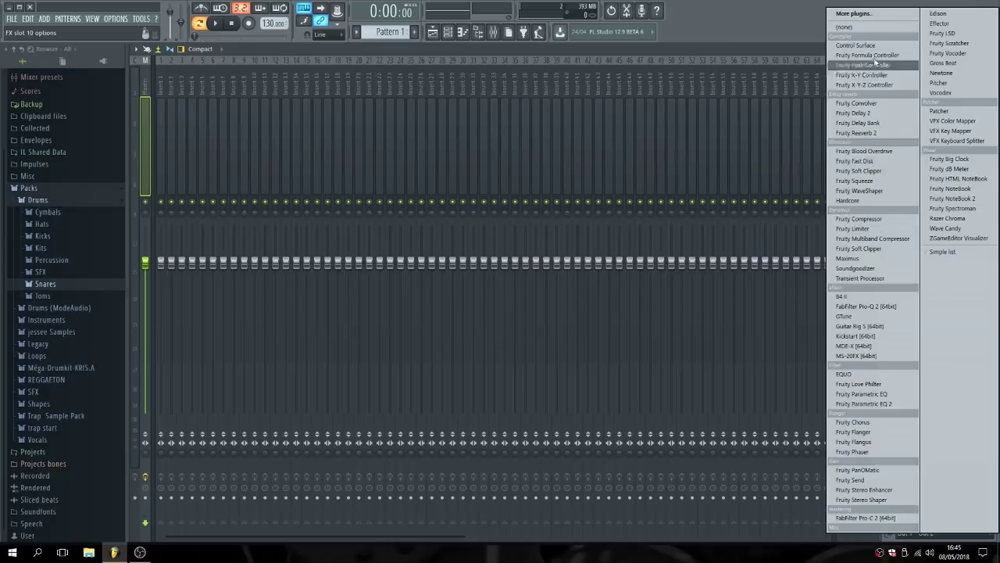
{"action": "left_click", "coordinate": [846, 26]}
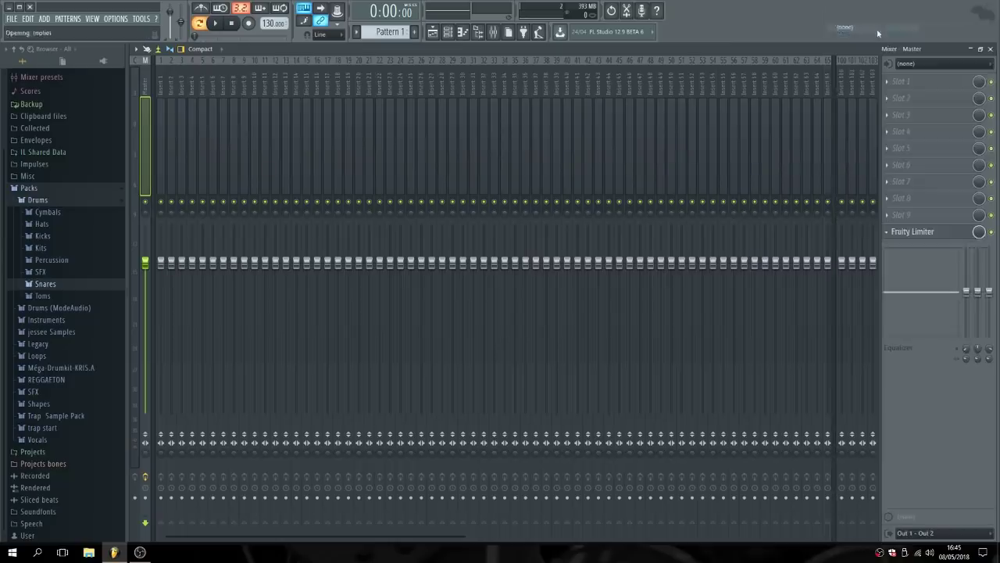
{"action": "left_click", "coordinate": [991, 49]}
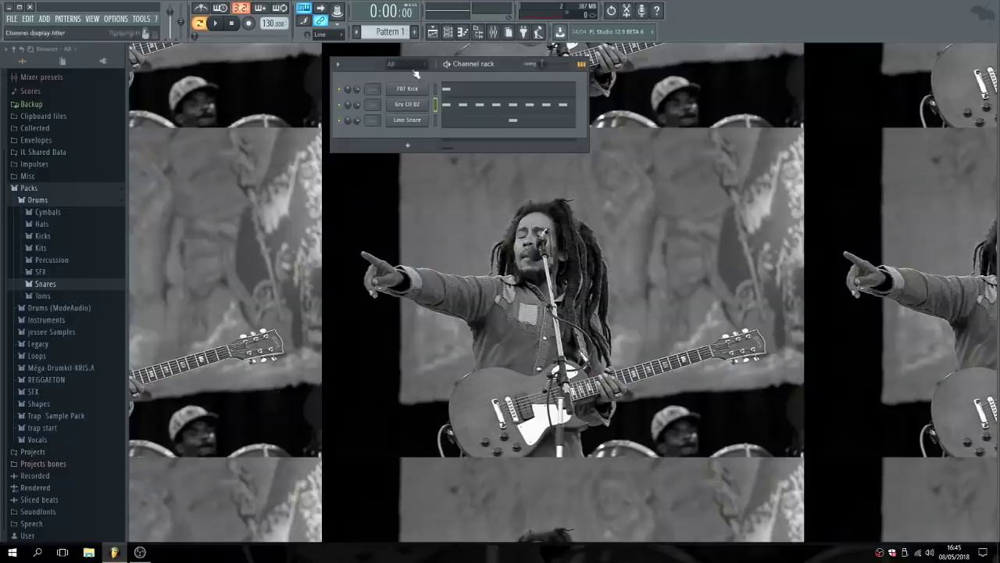
{"action": "left_click", "coordinate": [217, 25]}
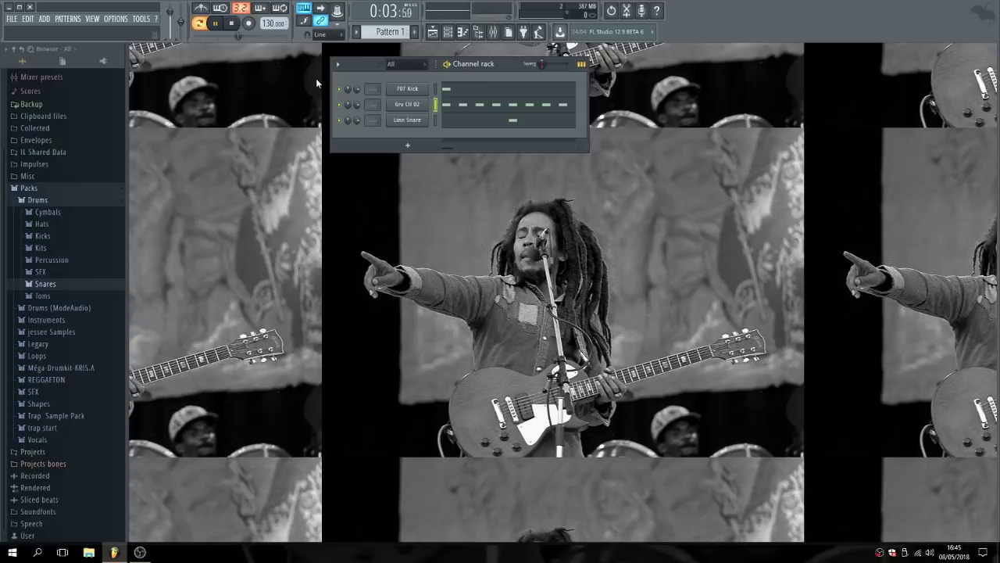
{"action": "left_click", "coordinate": [233, 25]}
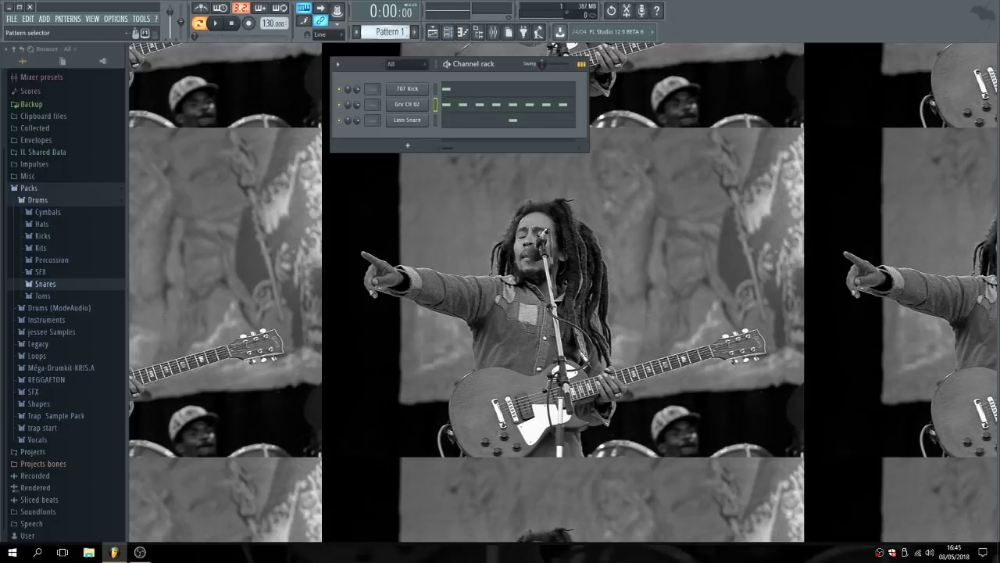
Switch to the empty Pattern 2 and add an FL Keys channel from the plugin picker.
{"action": "scroll", "coordinate": [390, 32], "scroll_direction": "up", "scroll_amount": 1}
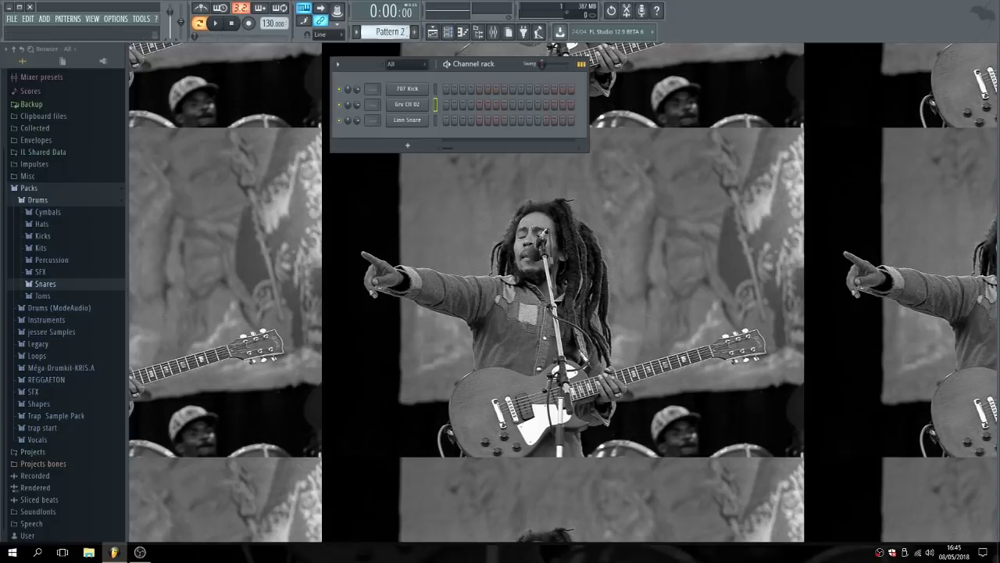
{"action": "left_click", "coordinate": [95, 23]}
{"action": "left_click", "coordinate": [114, 103]}
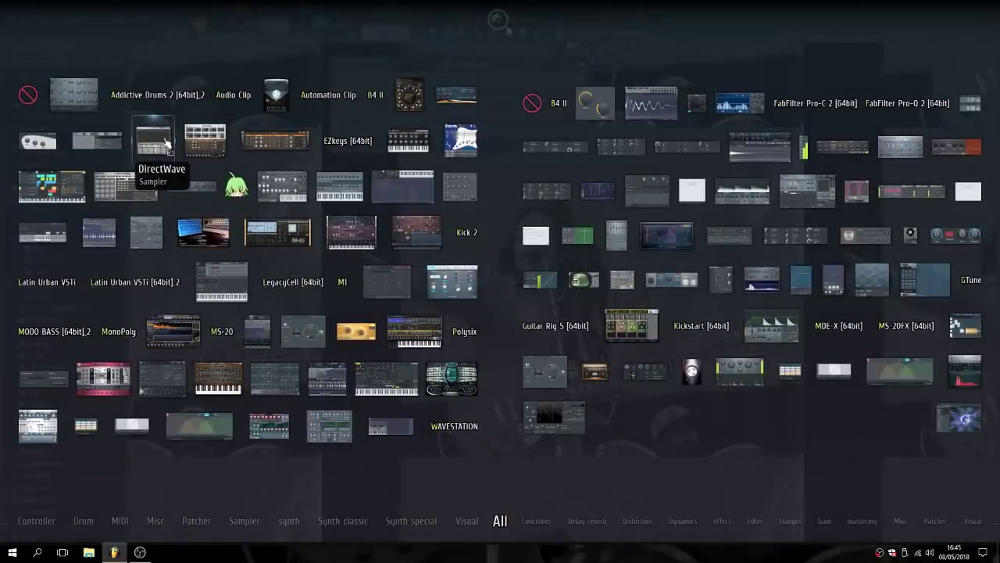
{"action": "left_click", "coordinate": [420, 147]}
{"action": "left_click_drag", "start_coordinate": [392, 166], "coordinate": [522, 179]}
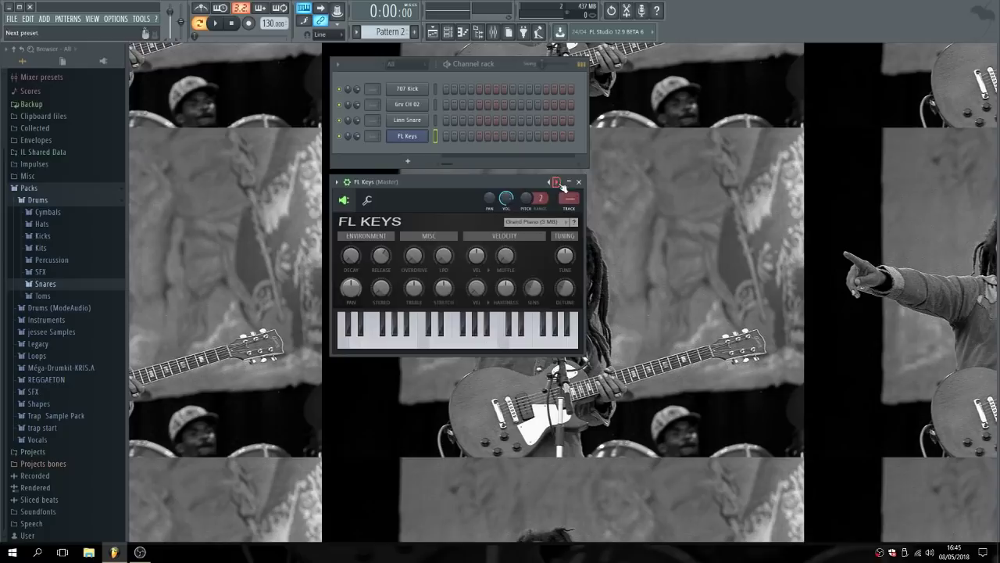
Audition the FL Keys presets one after another, from Broken Piano to Dark Piano, and settle on Dance Piano.
{"action": "left_click", "coordinate": [336, 181]}
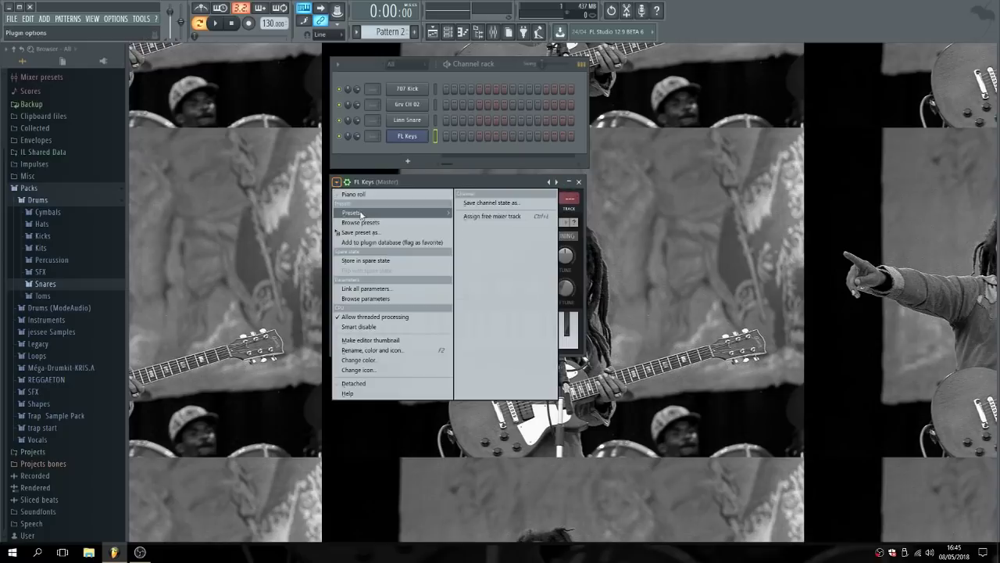
{"action": "mouse_move", "coordinate": [361, 214]}
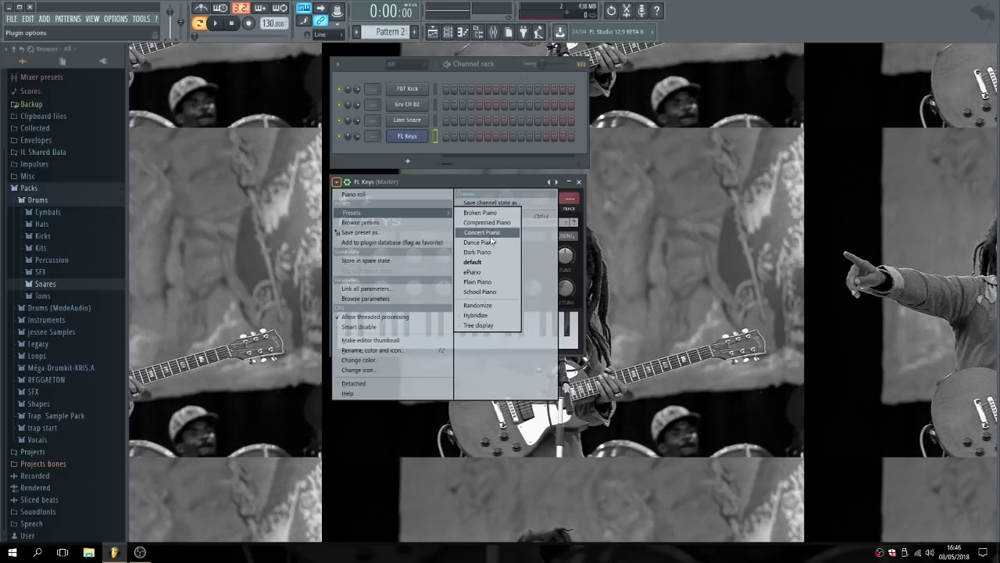
{"action": "left_click", "coordinate": [481, 212]}
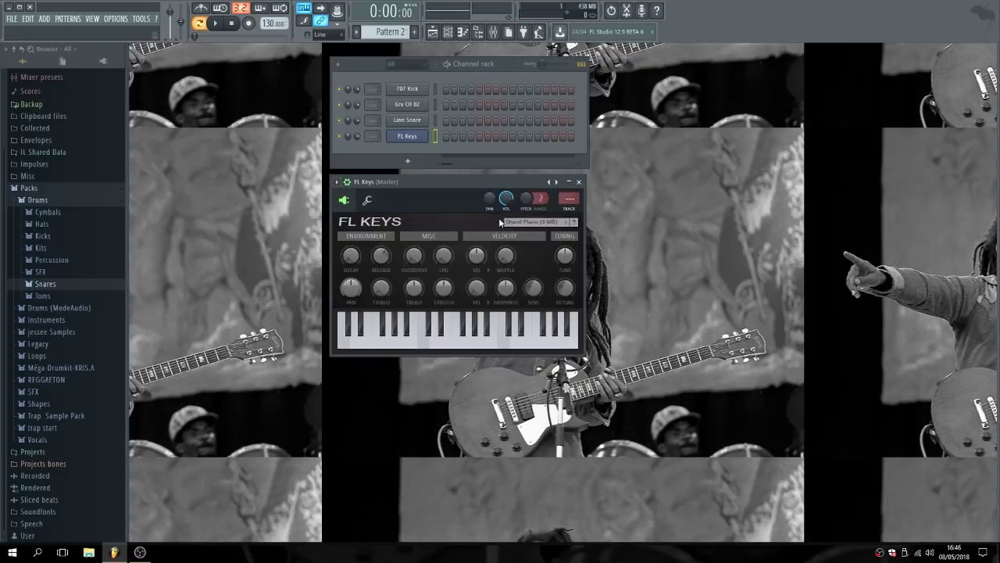
{"action": "key", "text": "j"}
{"action": "left_click", "coordinate": [557, 183]}
{"action": "key", "text": "j"}
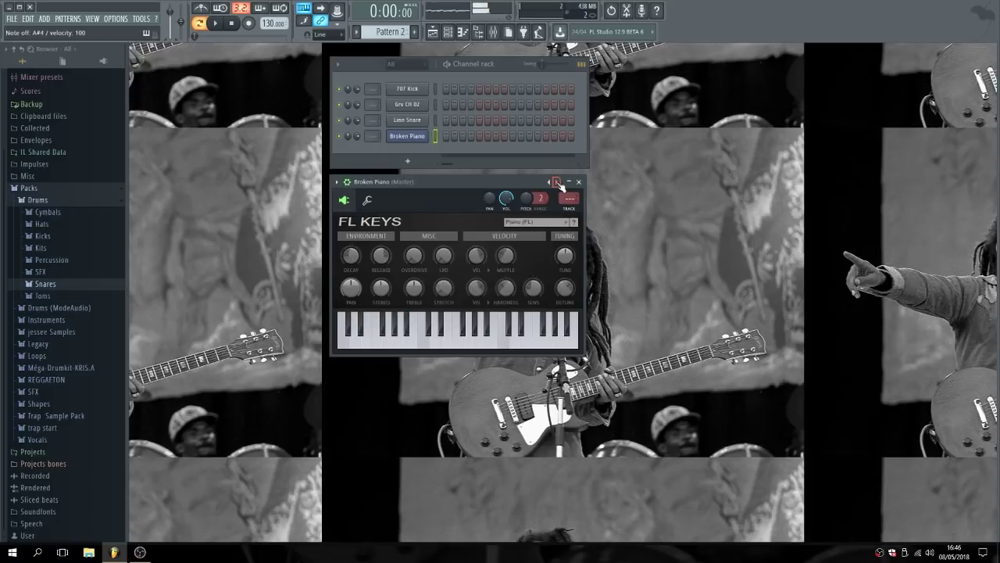
{"action": "left_click", "coordinate": [558, 183]}
{"action": "key", "text": "j"}
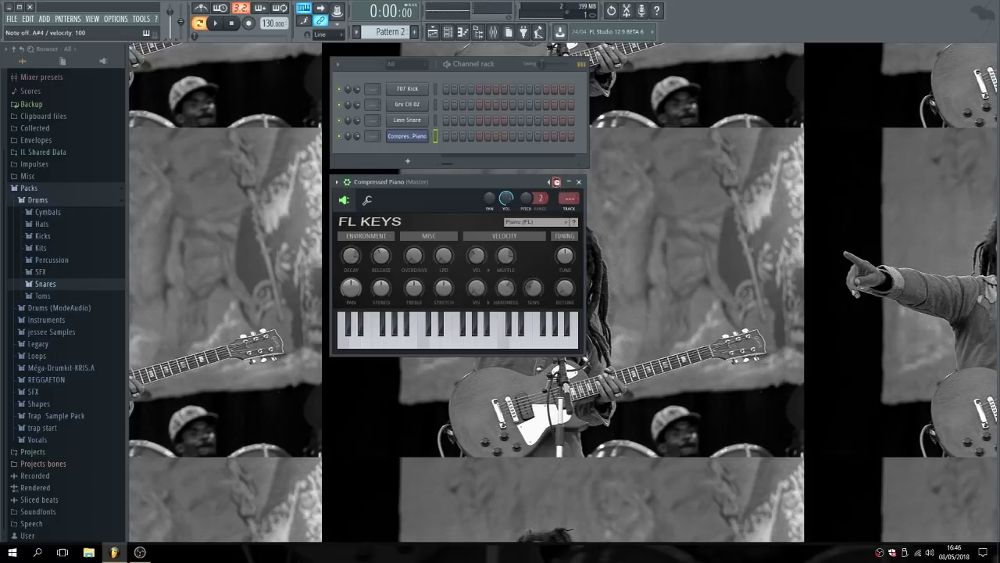
{"action": "left_click", "coordinate": [558, 183]}
{"action": "key", "text": "j"}
{"action": "left_click", "coordinate": [558, 182]}
{"action": "key", "text": "j"}
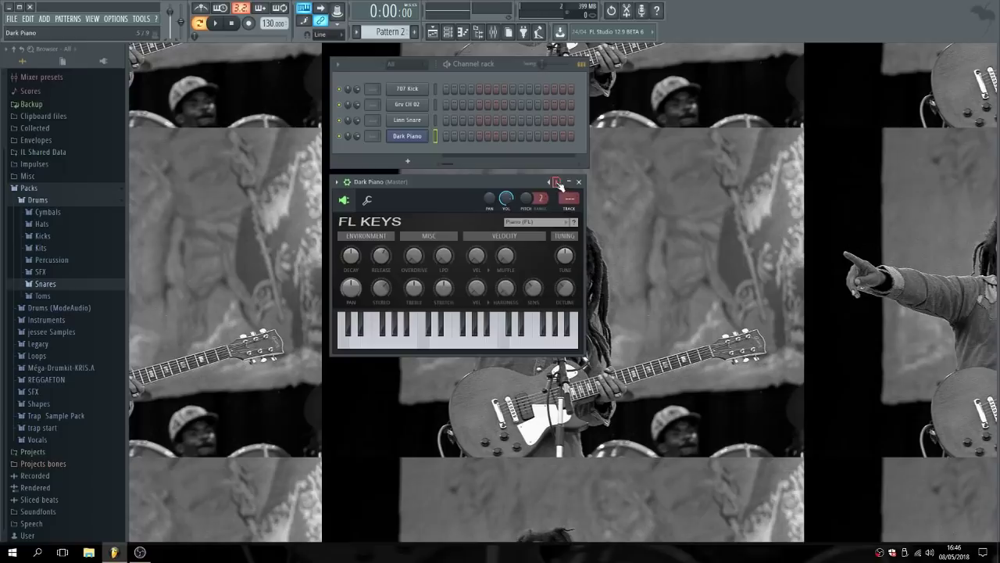
{"action": "key", "text": "j"}
{"action": "left_click", "coordinate": [558, 183]}
{"action": "key", "text": "j"}
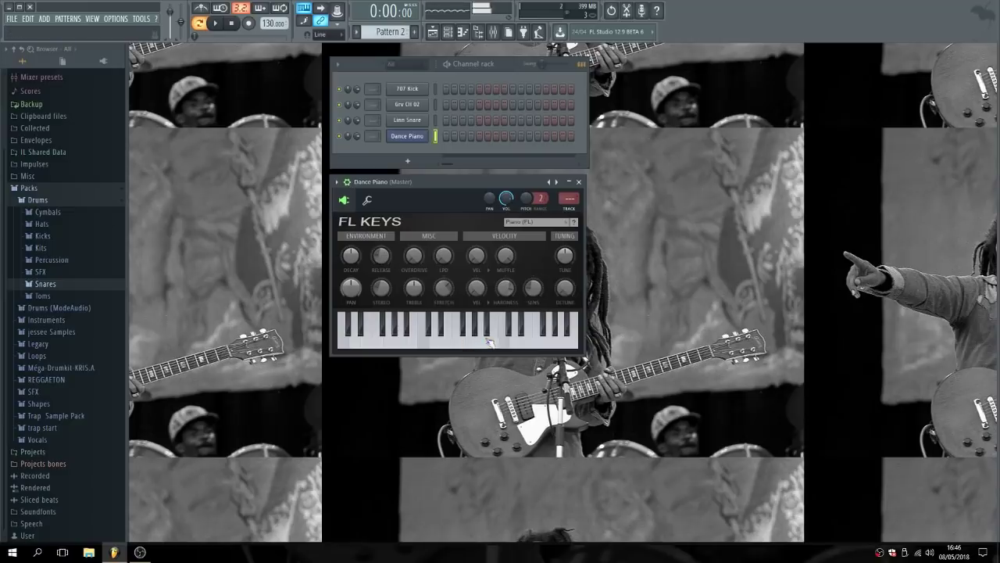
Close the FL Keys window and open the Dance Piano channel's piano roll.
{"action": "left_click", "coordinate": [580, 182]}
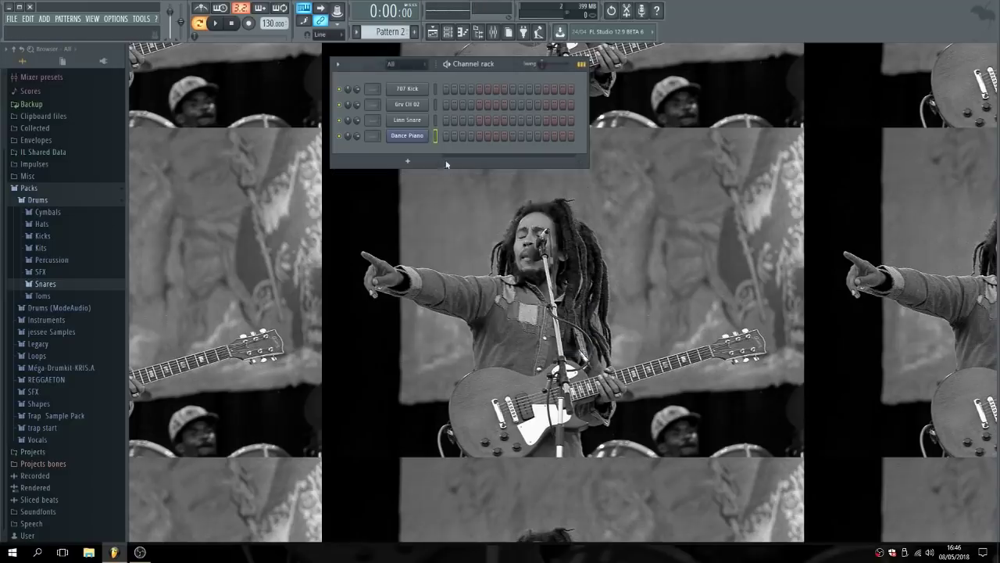
{"action": "right_click", "coordinate": [421, 140]}
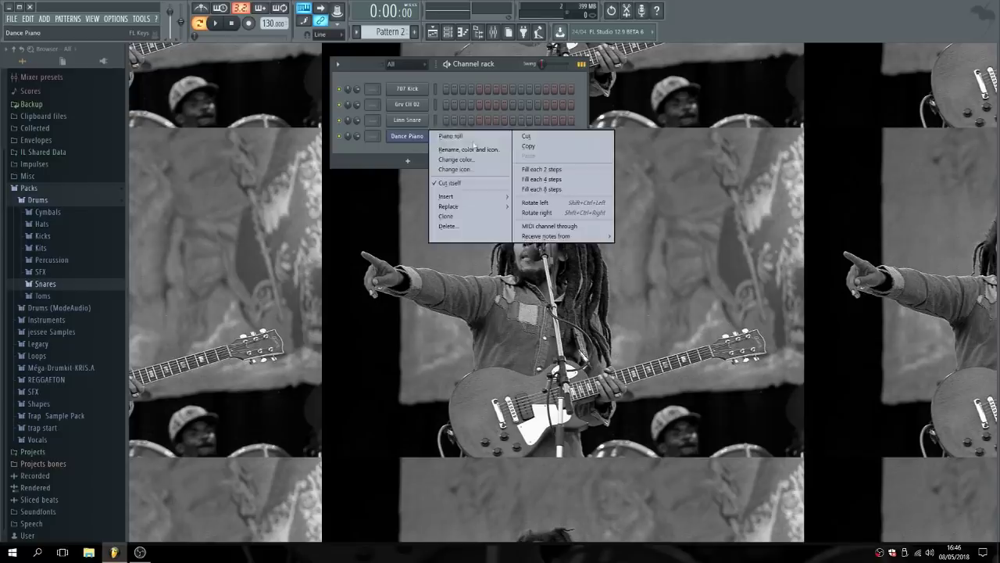
{"action": "left_click", "coordinate": [473, 137]}
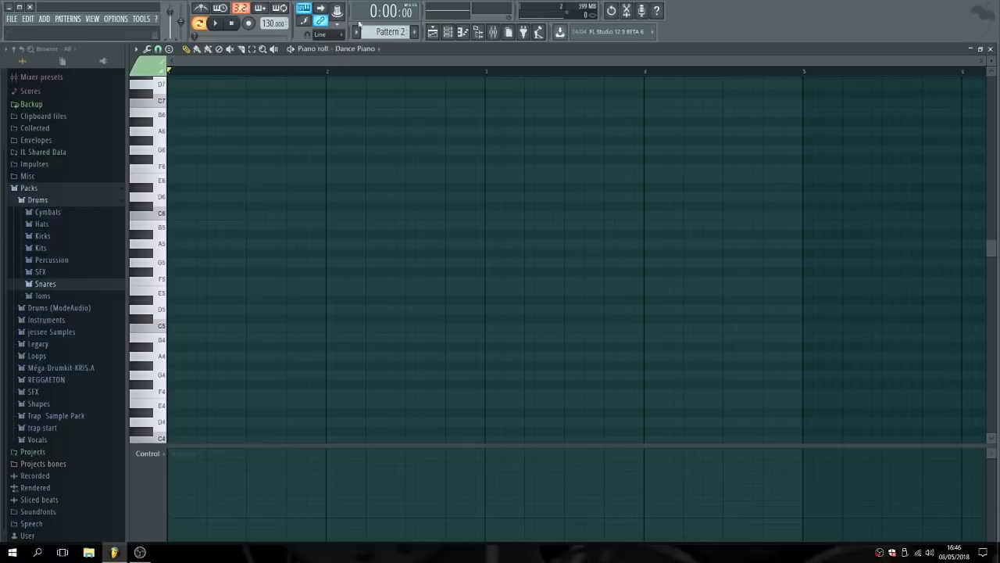
Draw a chord of C6, G5 and D#5 on beat 2 of bar 1 and play it.
{"action": "left_click_drag", "start_coordinate": [975, 61], "coordinate": [473, 84]}
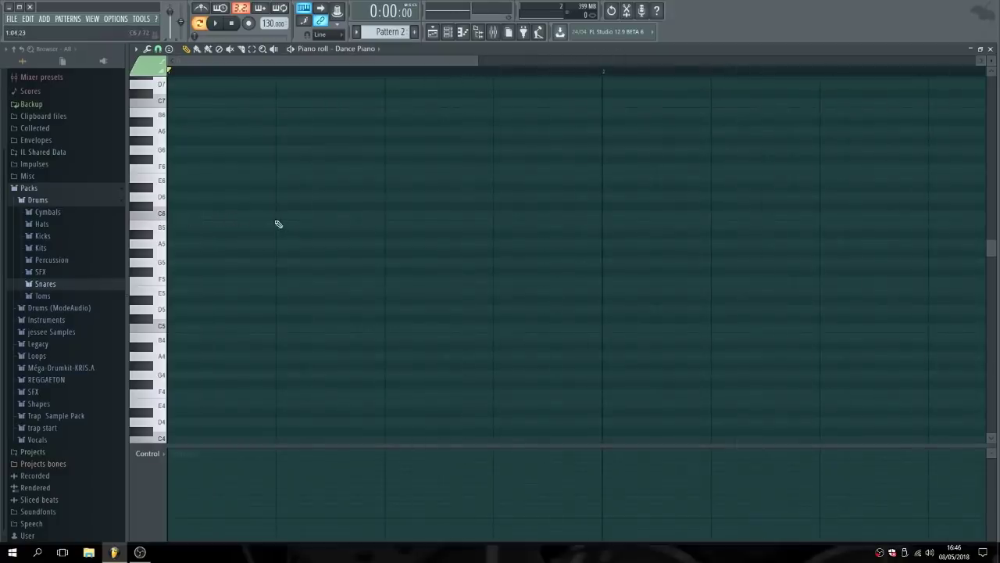
{"action": "left_click", "coordinate": [277, 219]}
{"action": "left_click", "coordinate": [275, 261]}
{"action": "right_click", "coordinate": [280, 260]}
{"action": "left_click_drag", "start_coordinate": [280, 536], "coordinate": [291, 474]}
{"action": "left_click_drag", "start_coordinate": [277, 282], "coordinate": [276, 266]}
{"action": "left_click_drag", "start_coordinate": [274, 310], "coordinate": [277, 300]}
{"action": "key", "text": "space"}
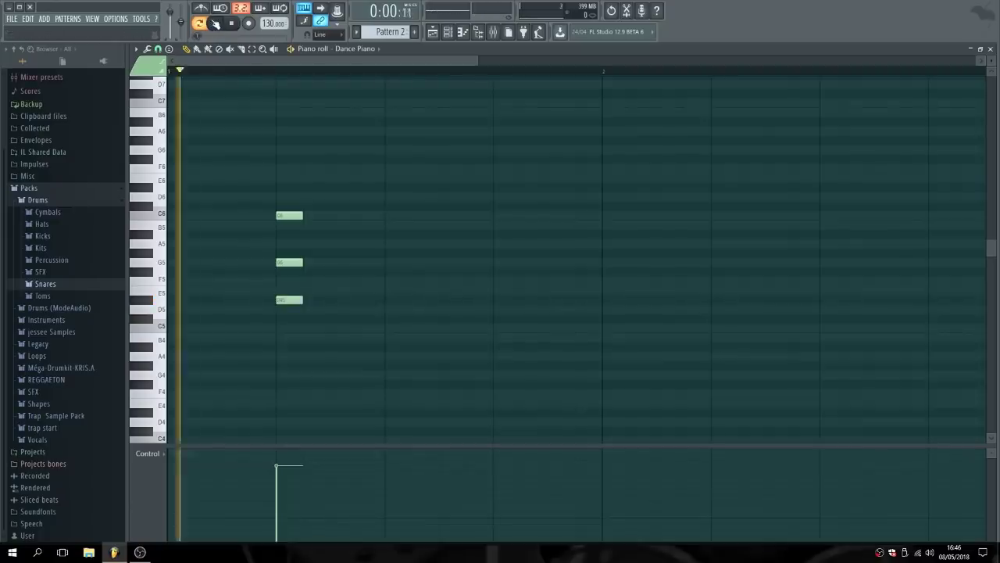
Add the same C6, G5 and D#5 chord on beat 4 of bar 1.
{"action": "left_click", "coordinate": [497, 207]}
{"action": "left_click", "coordinate": [495, 261]}
{"action": "left_click", "coordinate": [495, 299]}
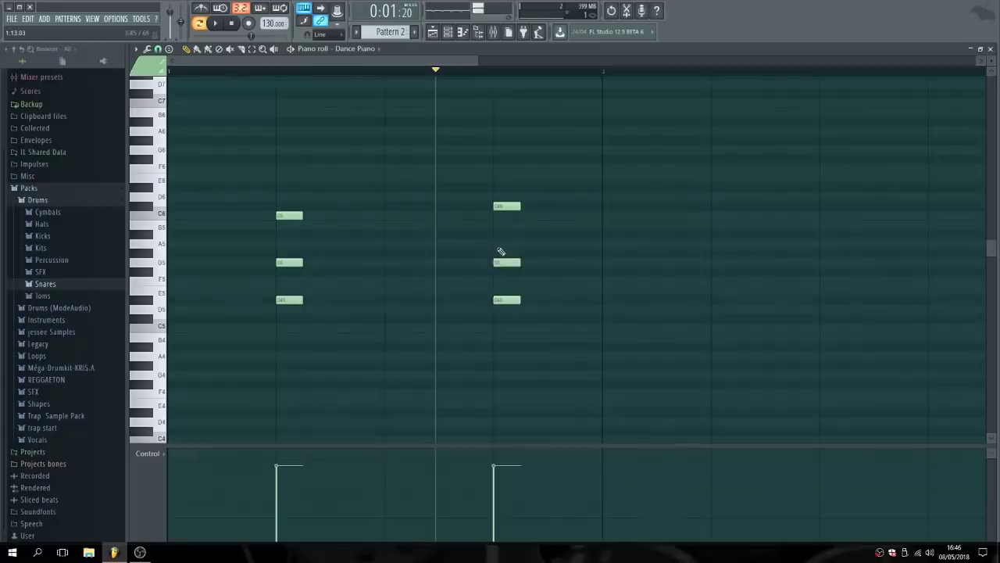
{"action": "left_click_drag", "start_coordinate": [501, 207], "coordinate": [502, 215]}
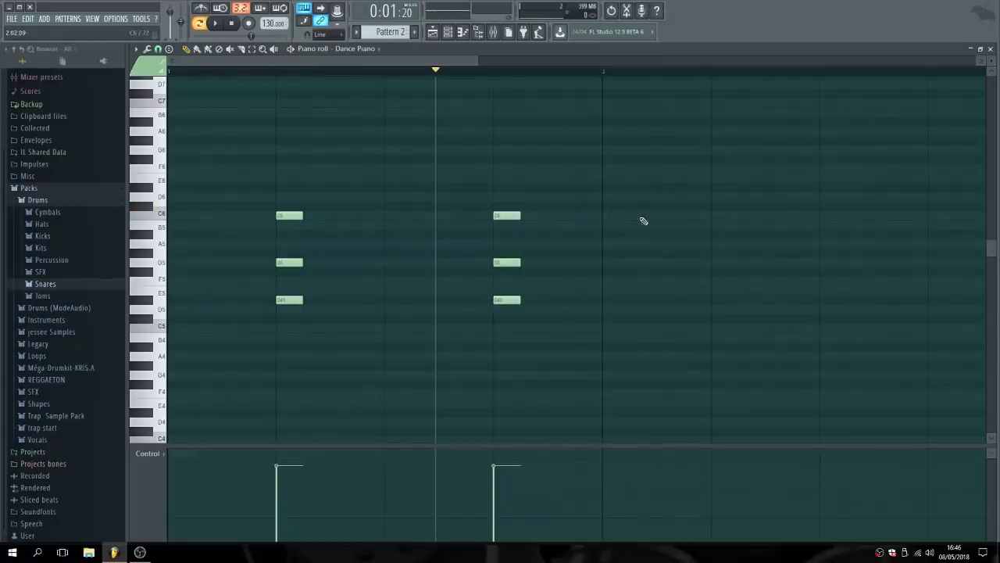
Draw chords of A#5, F5 and D5 on beats 2 and 4 of bar 2.
{"action": "left_click_drag", "start_coordinate": [471, 65], "coordinate": [693, 62]}
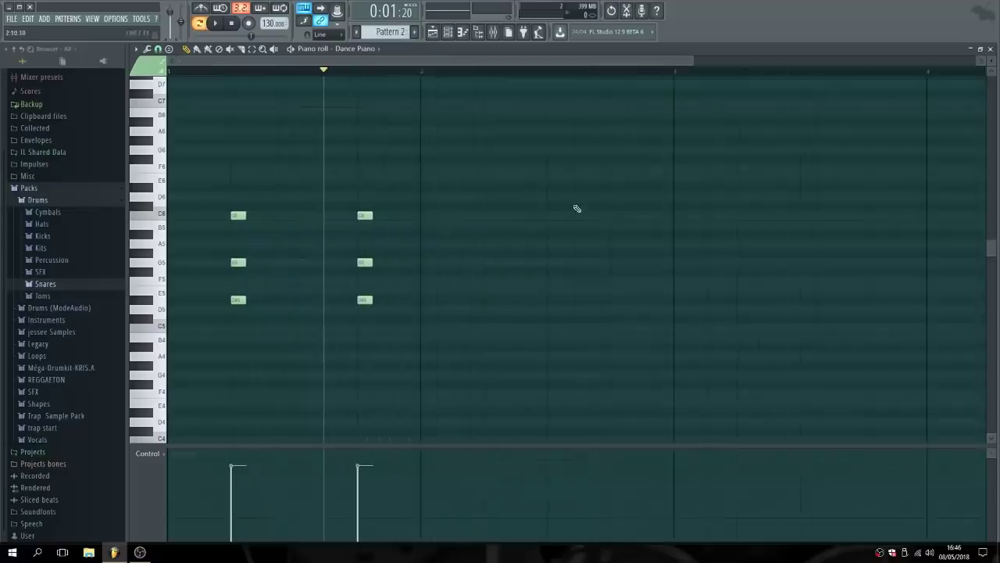
{"action": "left_click_drag", "start_coordinate": [504, 228], "coordinate": [480, 315]}
{"action": "left_click", "coordinate": [482, 305]}
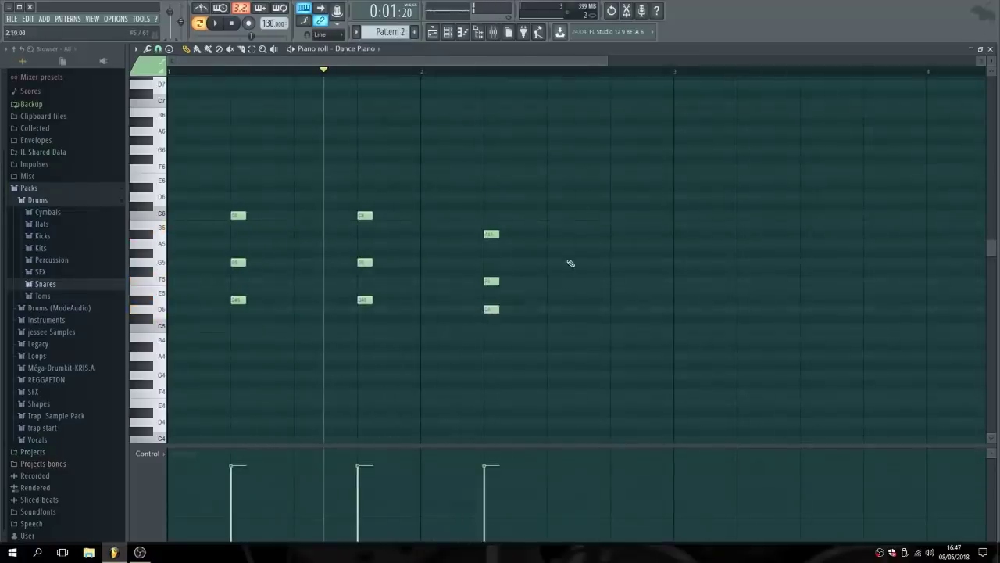
{"action": "left_click", "coordinate": [617, 234]}
{"action": "left_click", "coordinate": [612, 286]}
{"action": "left_click", "coordinate": [617, 311]}
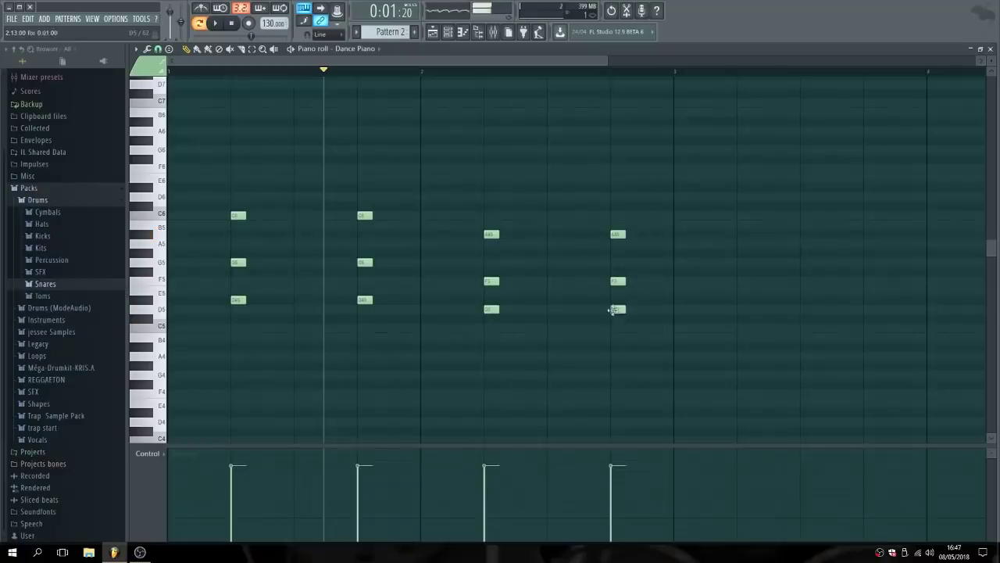
Draw chords of C6, G5 and D#5 on beats 2 and 4 of bar 3.
{"action": "left_click", "coordinate": [736, 204]}
{"action": "left_click_drag", "start_coordinate": [736, 203], "coordinate": [732, 217]}
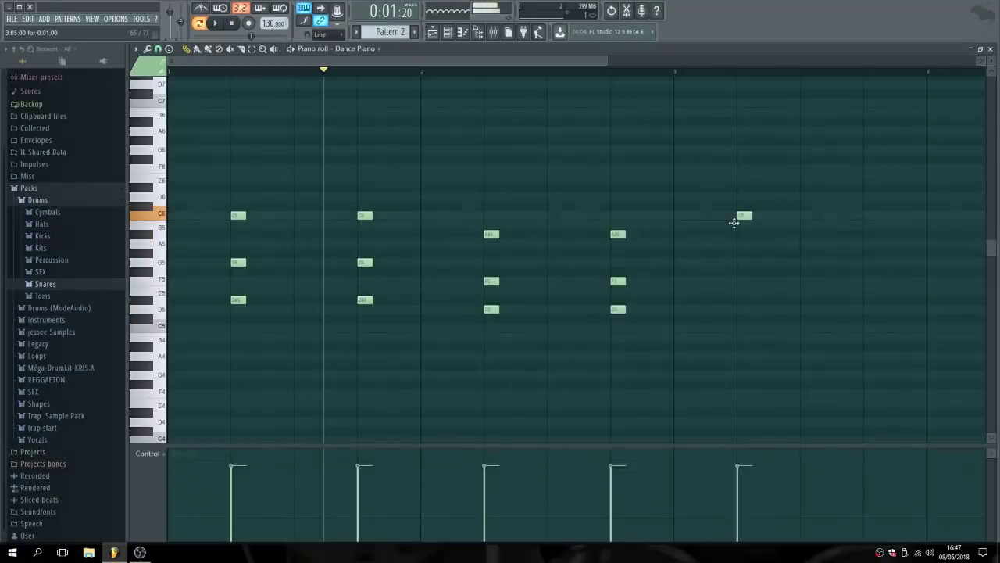
{"action": "left_click", "coordinate": [739, 264]}
{"action": "left_click", "coordinate": [736, 302]}
{"action": "left_click", "coordinate": [869, 216]}
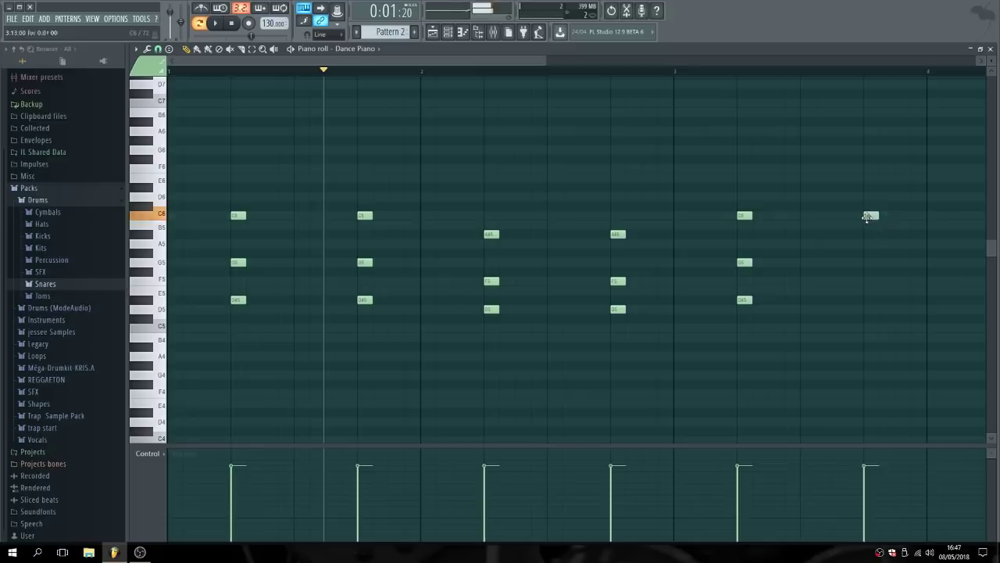
{"action": "left_click", "coordinate": [865, 264]}
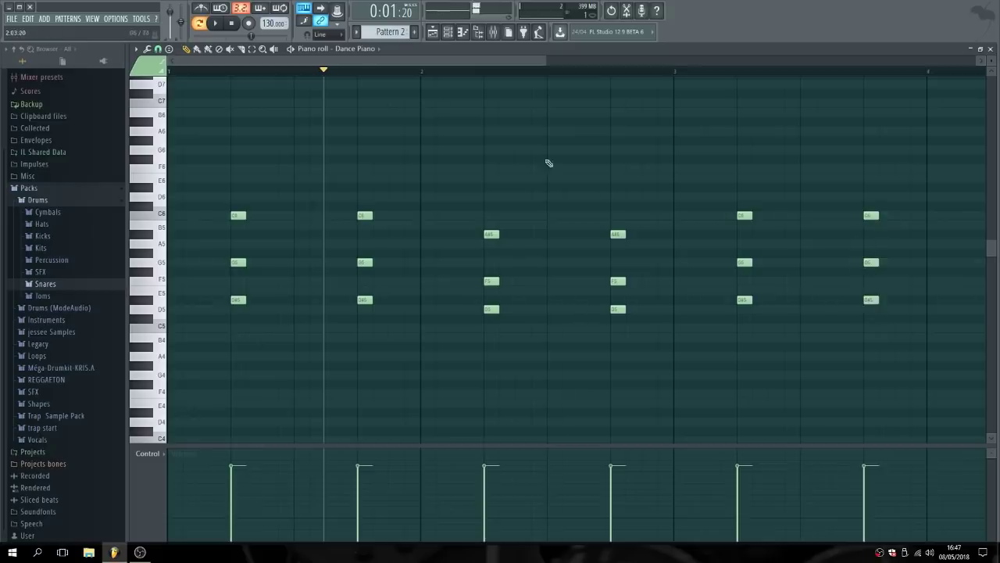
Draw chords of C6, G5 and D#5 on beats 2 and 4 of bar 4.
{"action": "left_click_drag", "start_coordinate": [436, 62], "coordinate": [601, 82]}
{"action": "left_click", "coordinate": [625, 216]}
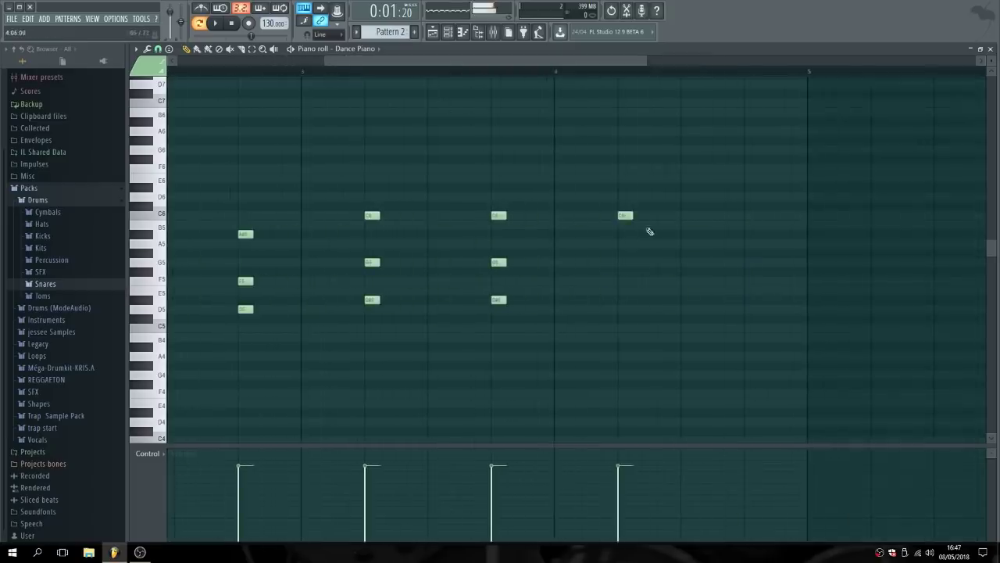
{"action": "left_click", "coordinate": [753, 216]}
{"action": "left_click", "coordinate": [625, 263]}
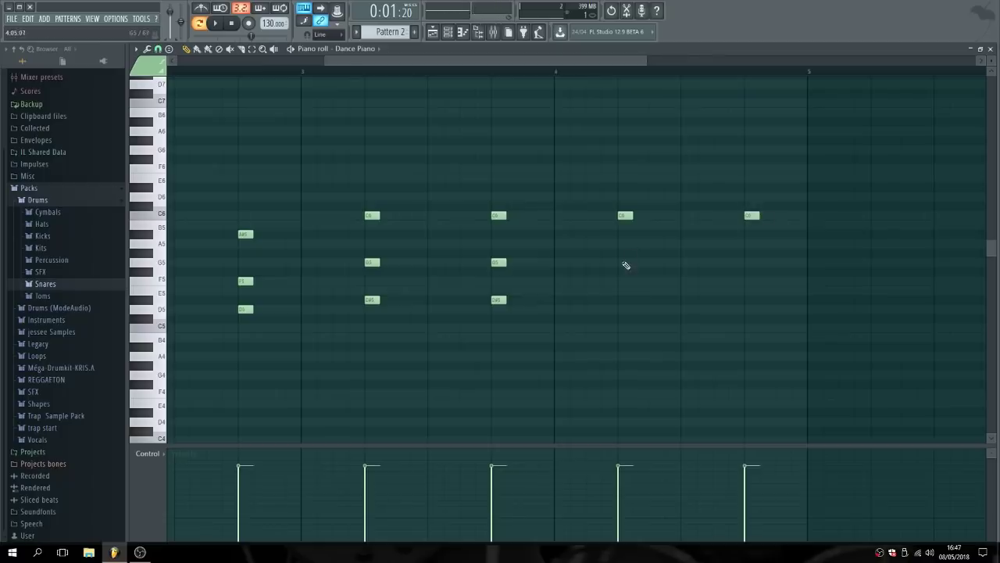
{"action": "left_click", "coordinate": [750, 262]}
{"action": "left_click", "coordinate": [626, 299]}
{"action": "left_click", "coordinate": [752, 299]}
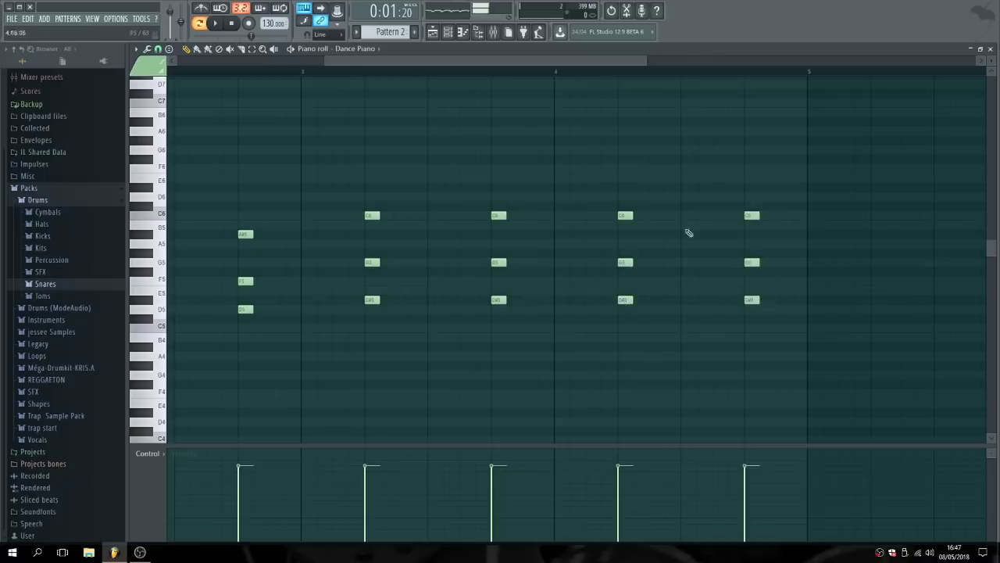
{"action": "left_click_drag", "start_coordinate": [522, 61], "coordinate": [370, 62]}
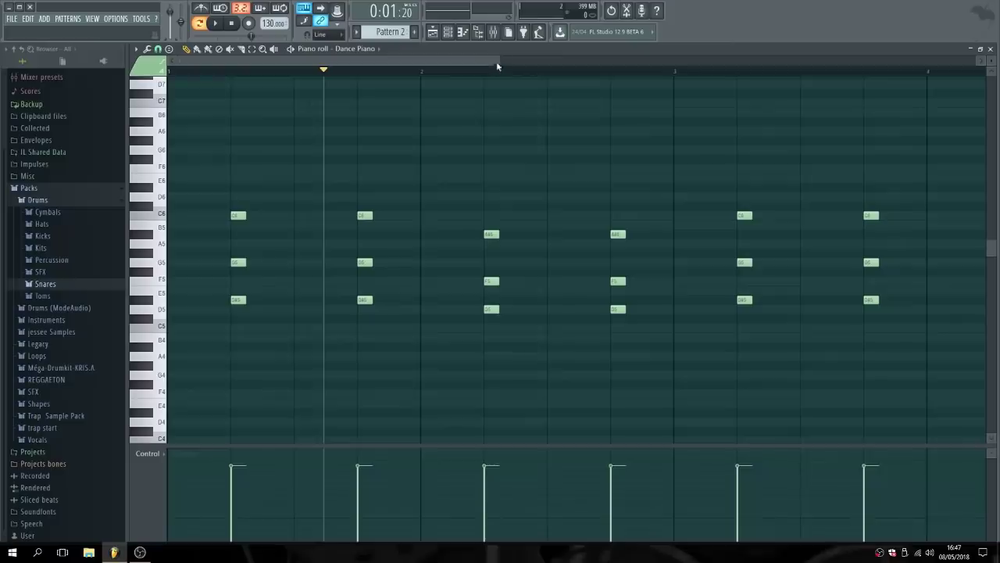
{"action": "left_click_drag", "start_coordinate": [497, 61], "coordinate": [578, 61]}
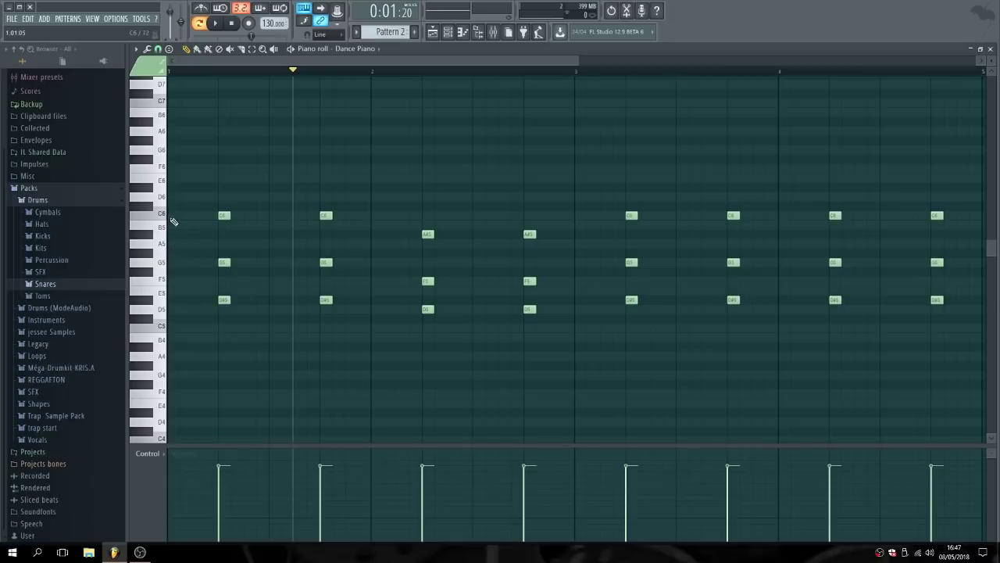
{"action": "left_click", "coordinate": [174, 216]}
{"action": "left_click", "coordinate": [433, 32]}
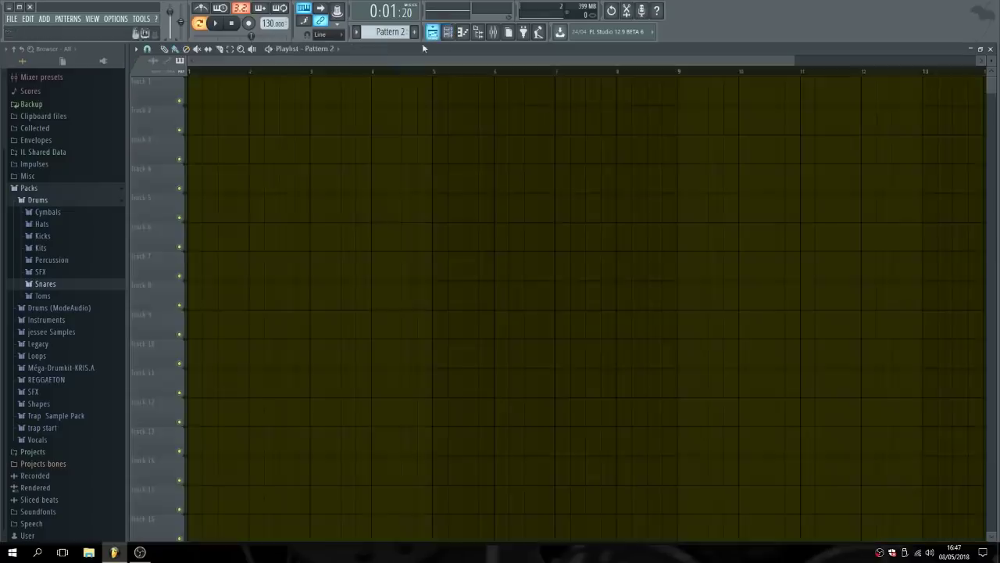
{"action": "key", "text": "F7"}
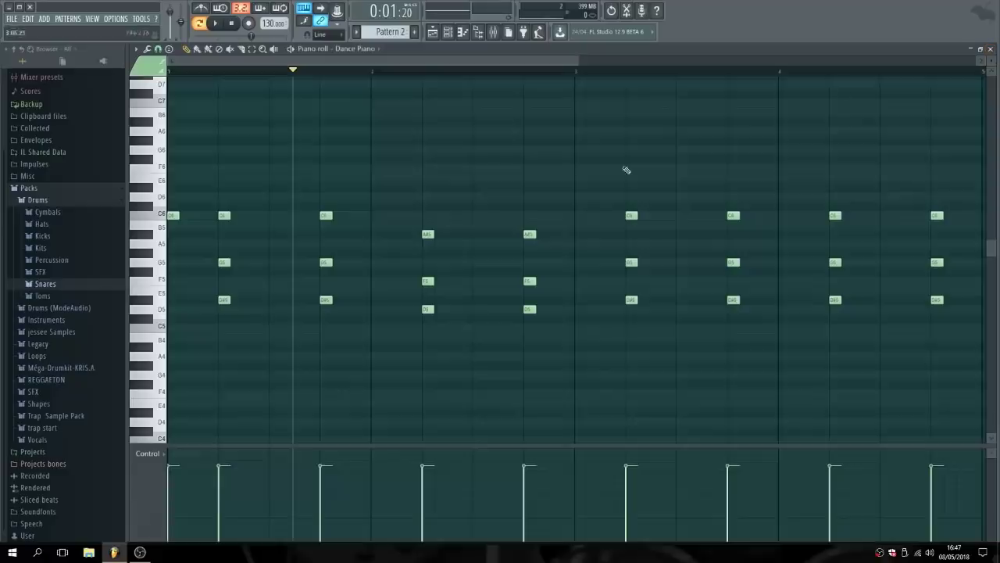
{"action": "right_click", "coordinate": [175, 216]}
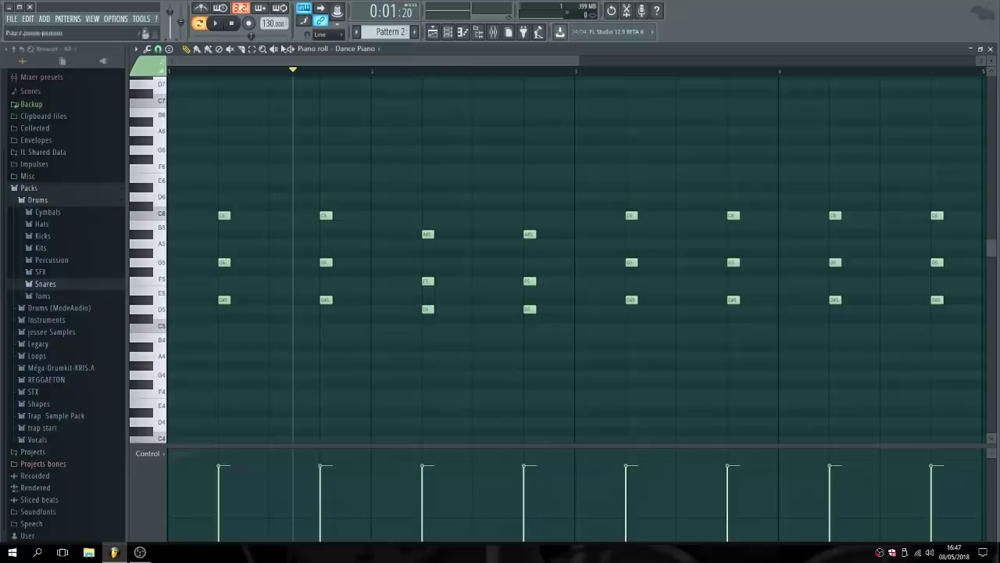
Play the four-bar piano chord pattern from the start and stop playback.
{"action": "left_click", "coordinate": [232, 24]}
{"action": "left_click", "coordinate": [220, 24]}
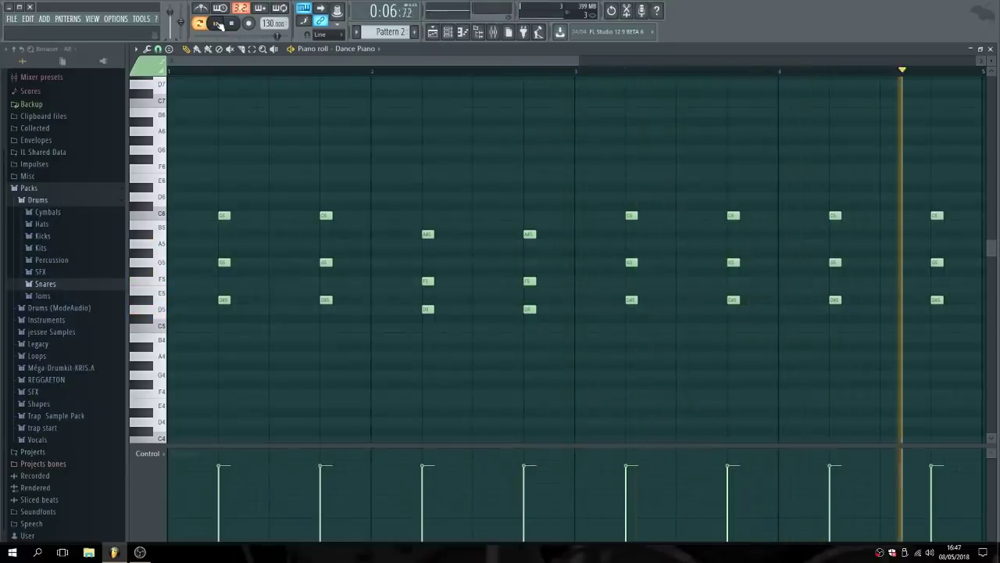
{"action": "left_click", "coordinate": [233, 25]}
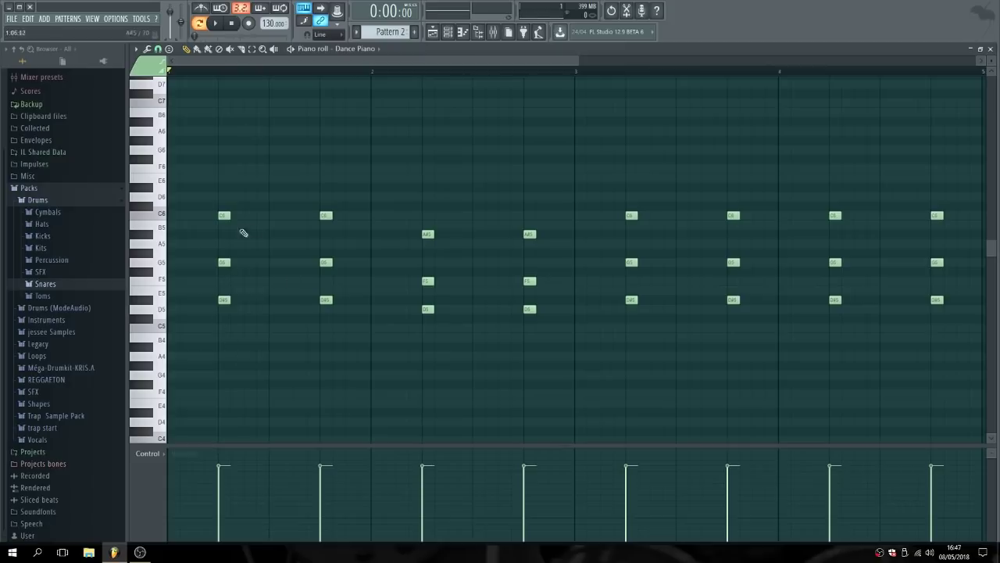
Add a low note under each chord of bars 1 to 3: C5 in bars 1 and 3, A#4 in bar 2.
{"action": "left_click_drag", "start_coordinate": [247, 225], "coordinate": [226, 331]}
{"action": "left_click", "coordinate": [325, 331]}
{"action": "left_click", "coordinate": [419, 346]}
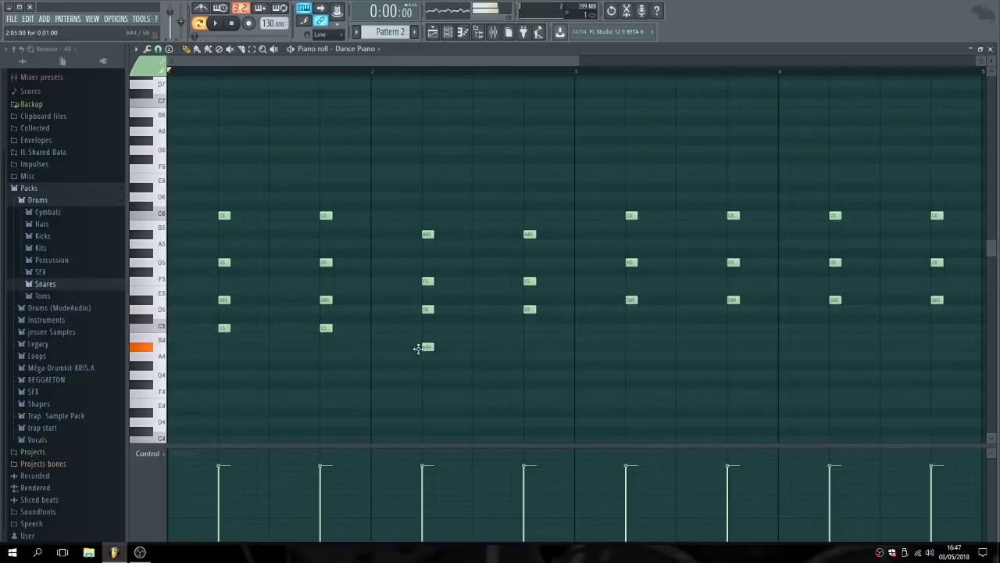
{"action": "left_click", "coordinate": [529, 348]}
{"action": "left_click", "coordinate": [631, 329]}
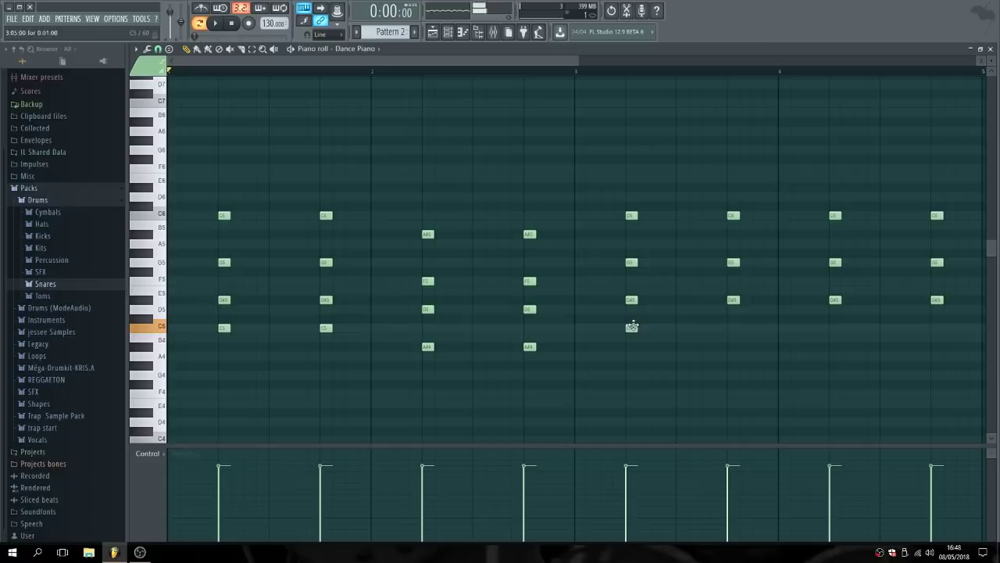
{"action": "left_click", "coordinate": [732, 329]}
Add a C5 note under both chords of bar 4, removing any misplaced notes.
{"action": "left_click", "coordinate": [832, 337]}
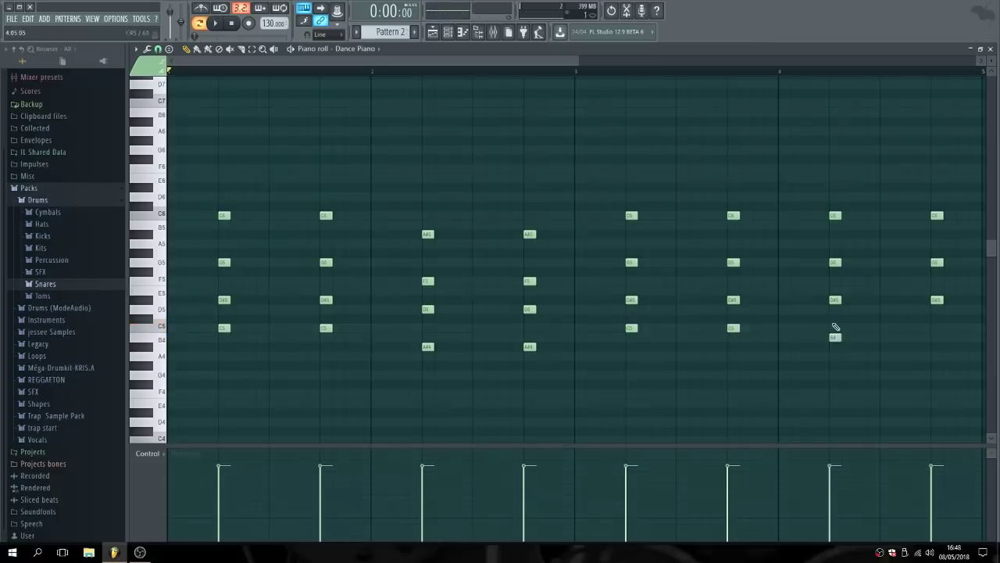
{"action": "left_click", "coordinate": [833, 322]}
{"action": "right_click", "coordinate": [837, 339]}
{"action": "left_click", "coordinate": [833, 322]}
{"action": "left_click", "coordinate": [843, 331]}
{"action": "right_click", "coordinate": [836, 320]}
{"action": "left_click_drag", "start_coordinate": [847, 329], "coordinate": [835, 329]}
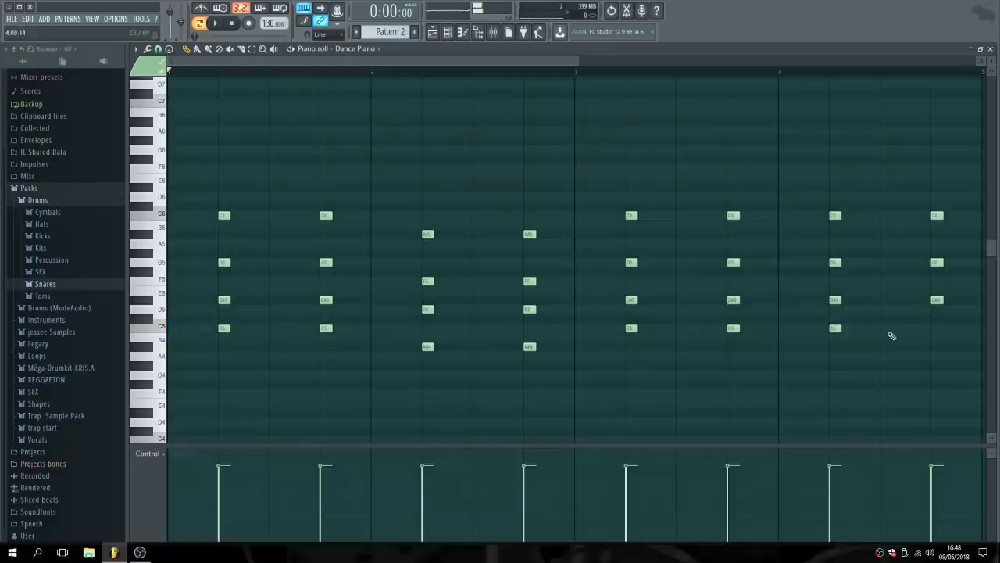
{"action": "left_click", "coordinate": [934, 327]}
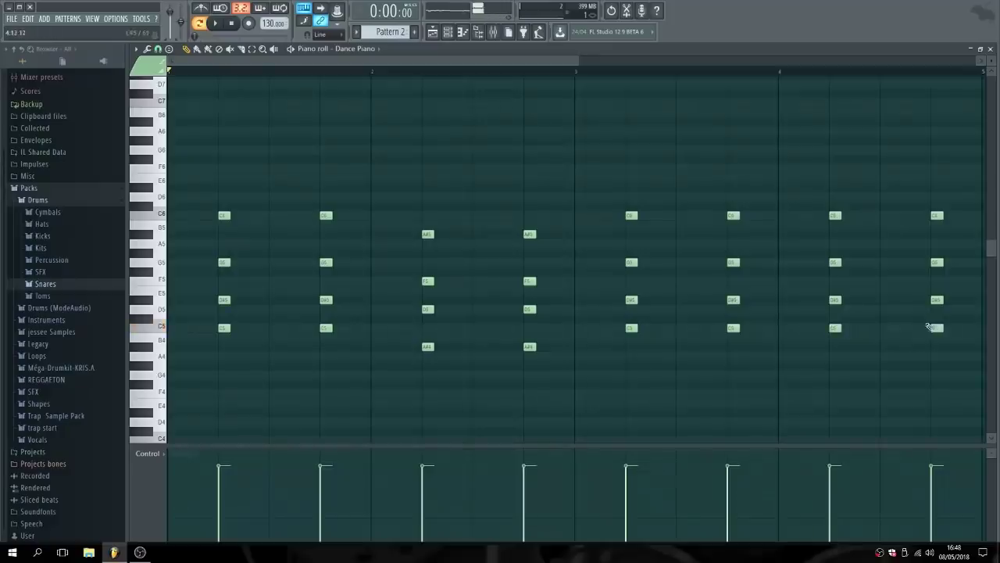
Play the piano chord pattern with its added low notes, stop playback and close the piano roll.
{"action": "left_click", "coordinate": [219, 24]}
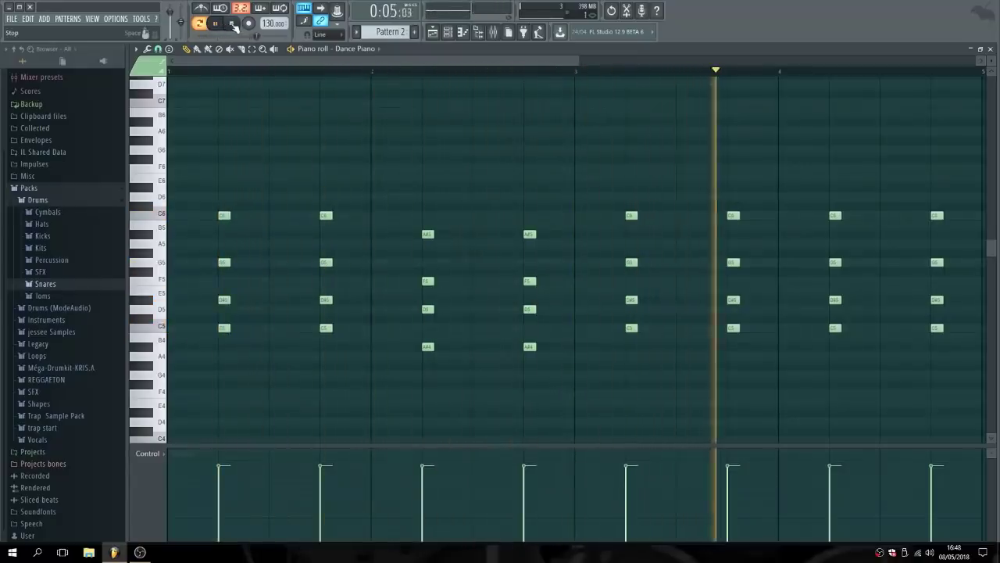
{"action": "left_click", "coordinate": [233, 24]}
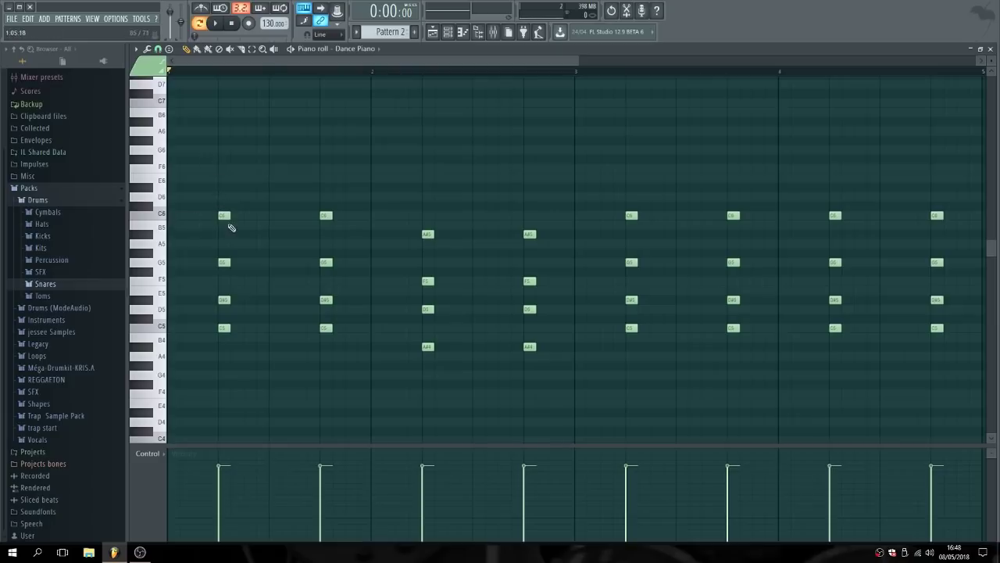
{"action": "left_click", "coordinate": [992, 49]}
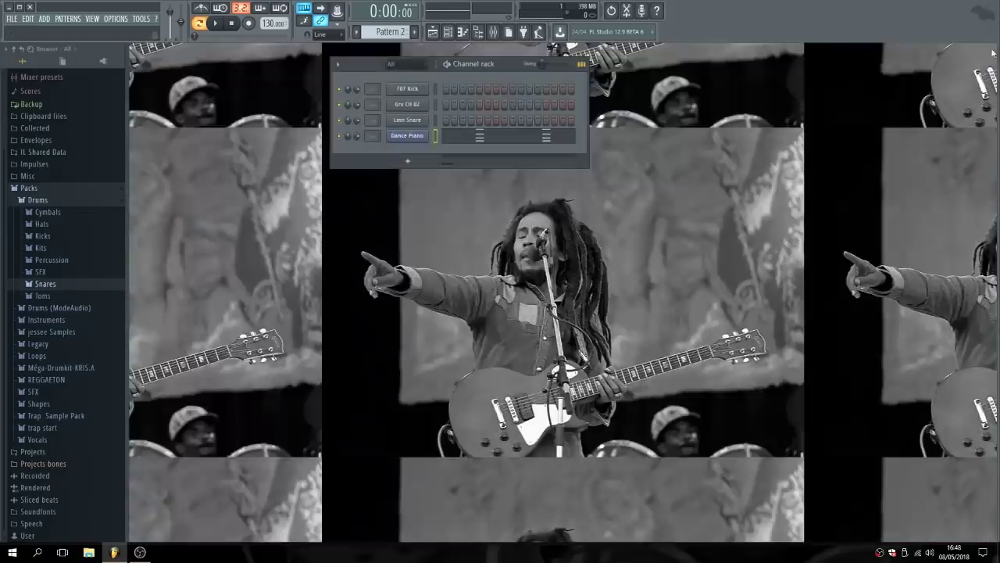
{"action": "right_click", "coordinate": [422, 143]}
{"action": "left_click", "coordinate": [442, 134]}
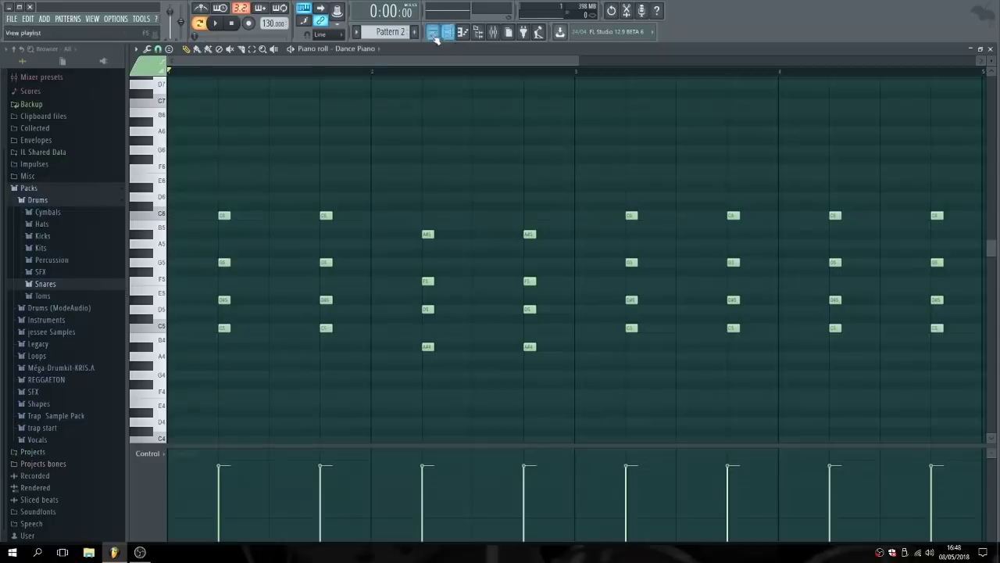
{"action": "left_click", "coordinate": [432, 31]}
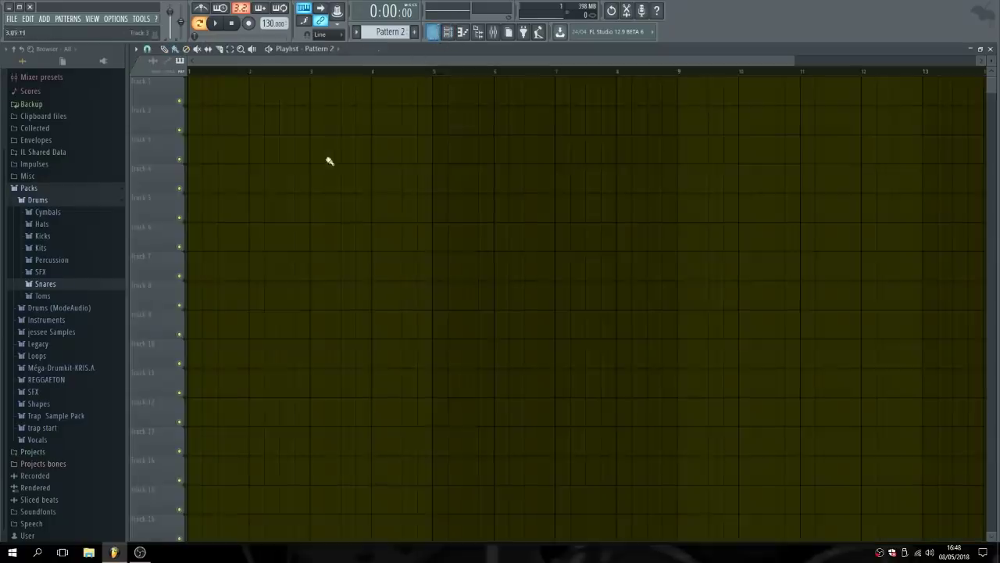
{"action": "left_click", "coordinate": [990, 49]}
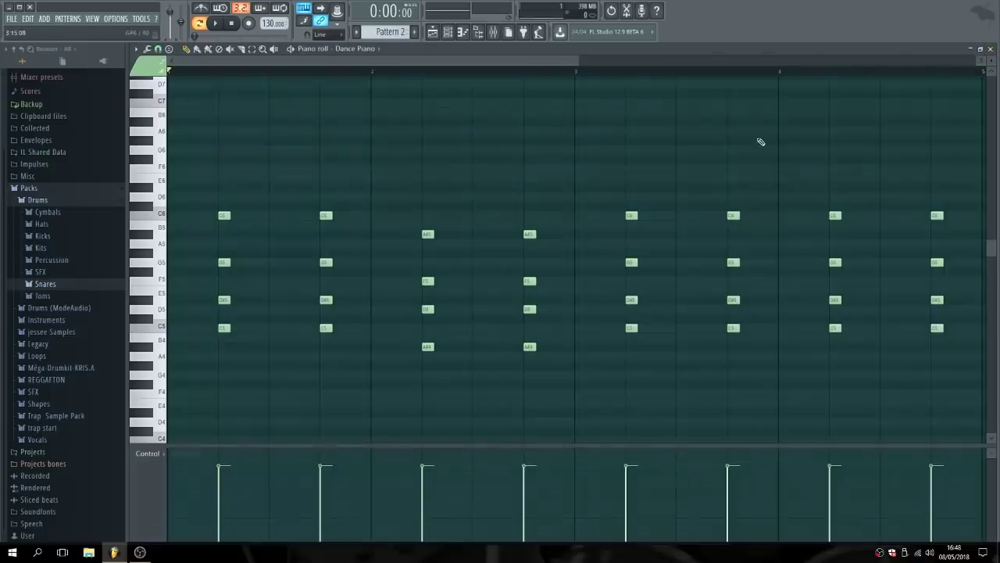
{"action": "left_click", "coordinate": [991, 48]}
Open the Dance Piano channel's FL Keys instrument, start pattern playback and switch the preset to default.
{"action": "left_click", "coordinate": [421, 137]}
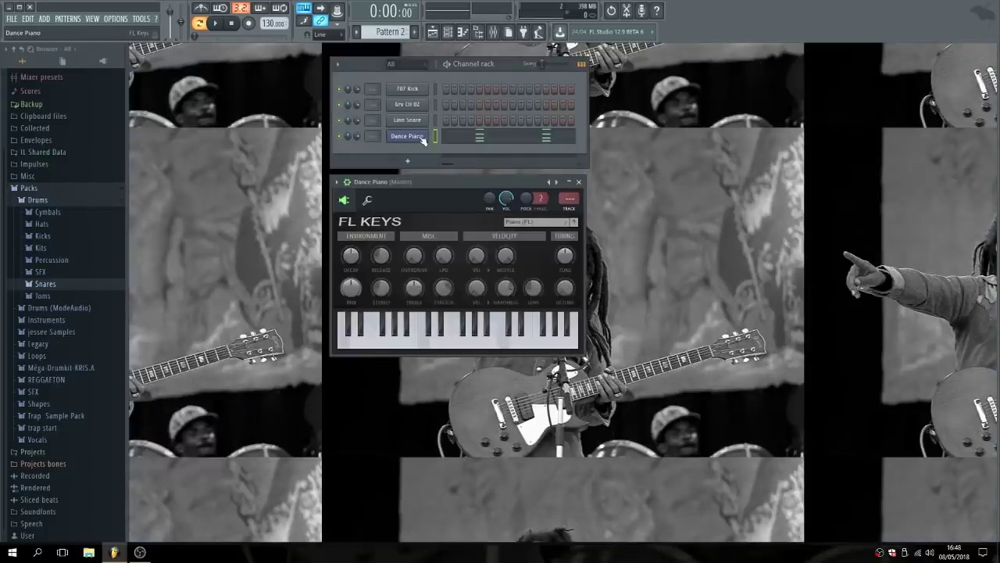
{"action": "left_click_drag", "start_coordinate": [461, 184], "coordinate": [436, 131]}
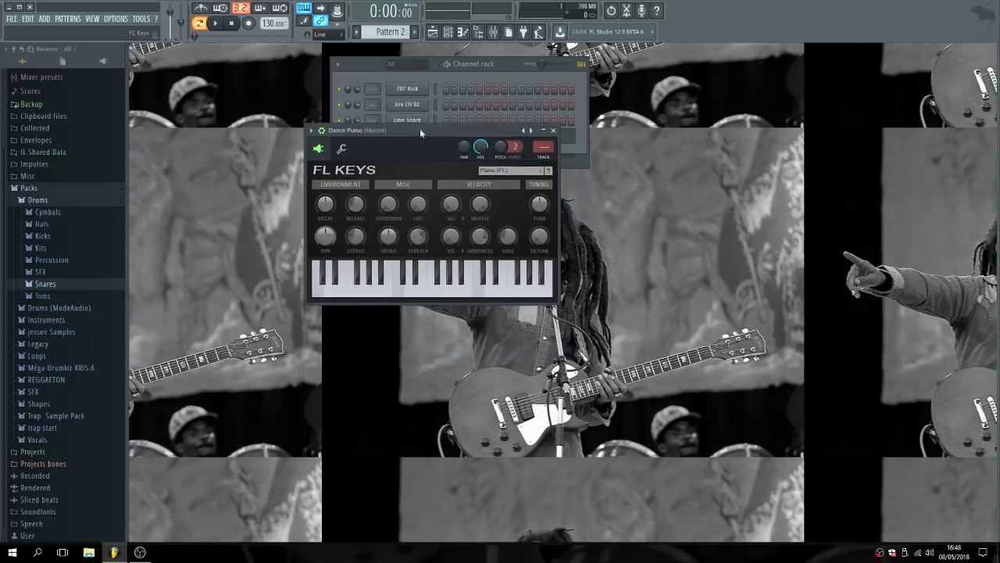
{"action": "left_click", "coordinate": [221, 24]}
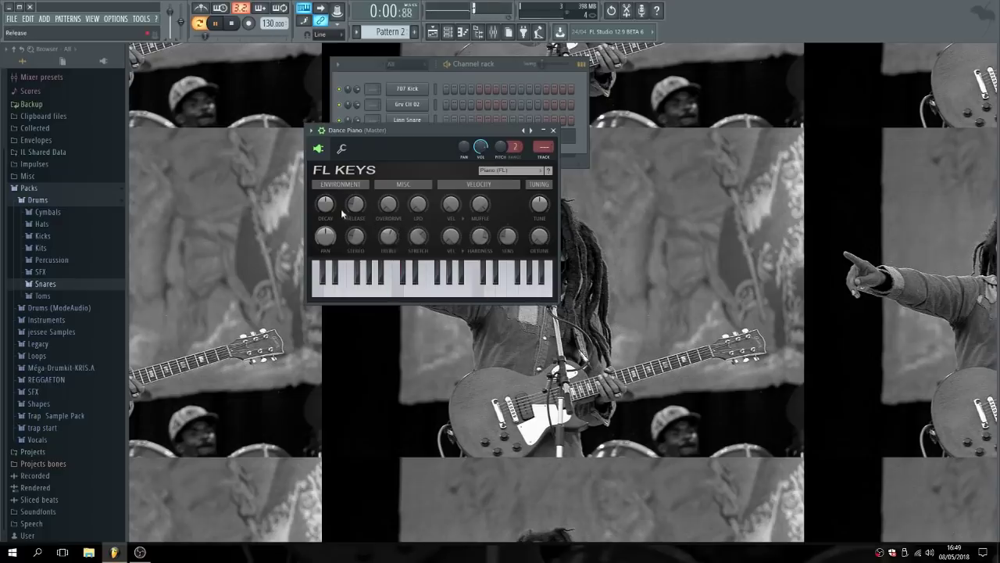
{"action": "left_click", "coordinate": [532, 131]}
{"action": "left_click", "coordinate": [532, 131]}
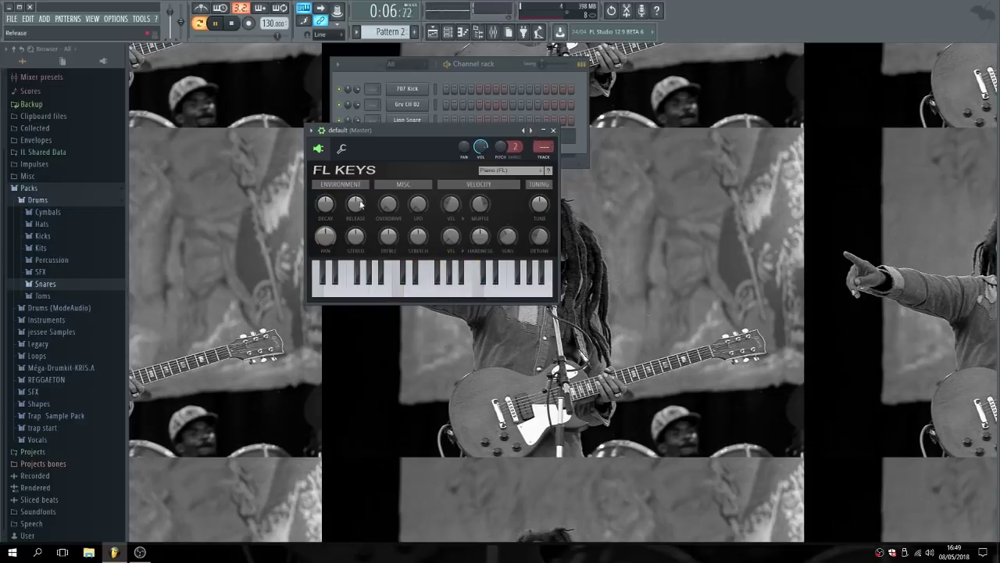
Adjust the FL Keys release and raise its treble while the pattern plays, and stop playback.
{"action": "mouse_move", "coordinate": [357, 205]}
{"action": "left_mouse_down"}
{"action": "mouse_move", "coordinate": [357, 234]}
{"action": "mouse_move", "coordinate": [356, 201]}
{"action": "left_mouse_up"}
{"action": "left_click_drag", "start_coordinate": [387, 237], "coordinate": [386, 224]}
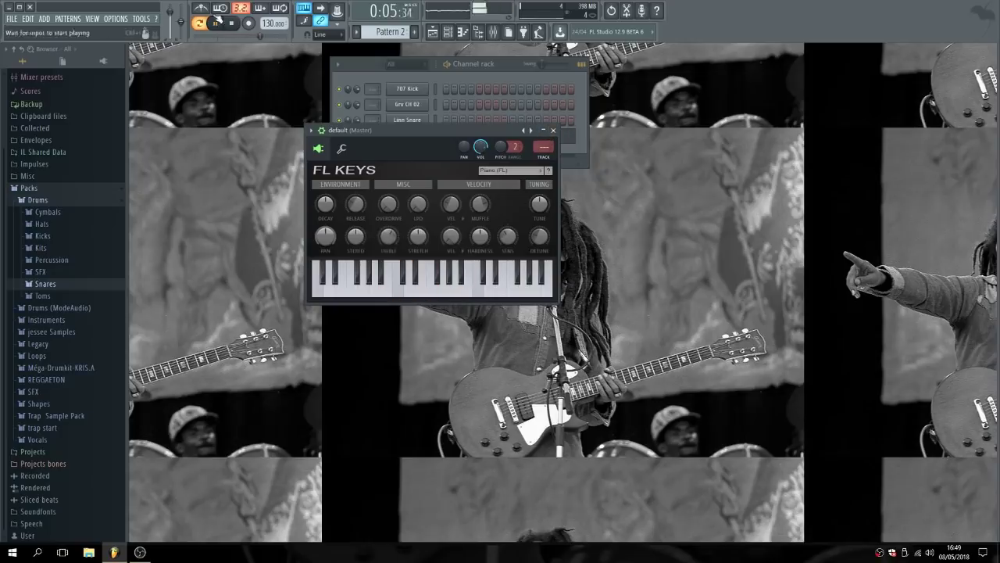
{"action": "left_click_drag", "start_coordinate": [387, 236], "coordinate": [388, 224]}
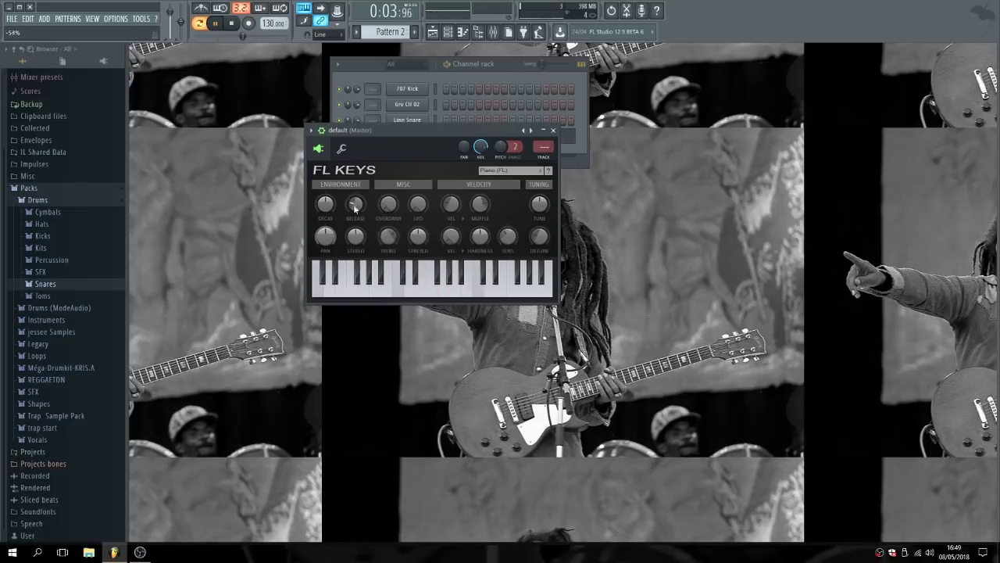
{"action": "key", "text": "space"}
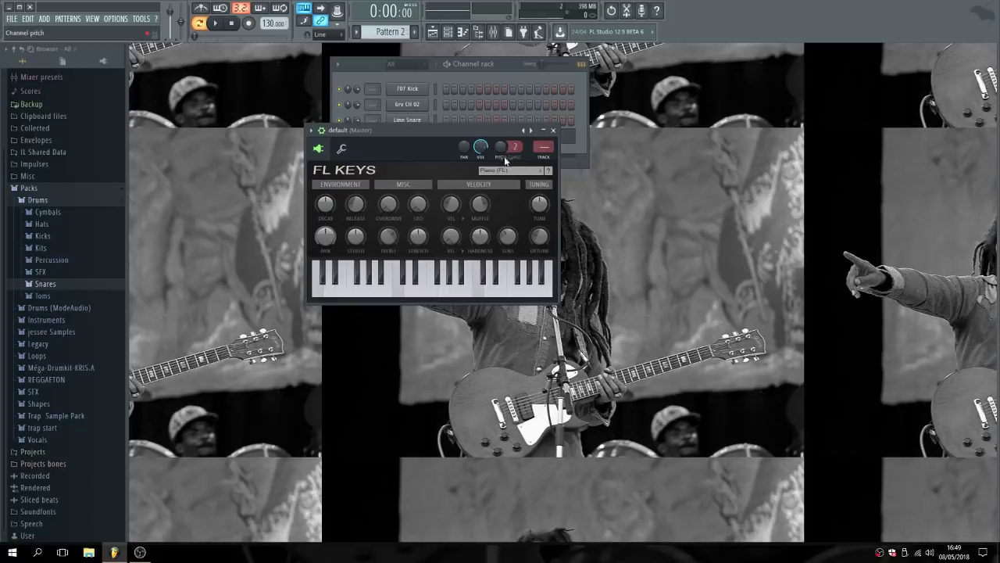
Look through the FL Keys preset list without choosing one and close the instrument window.
{"action": "left_click", "coordinate": [311, 130]}
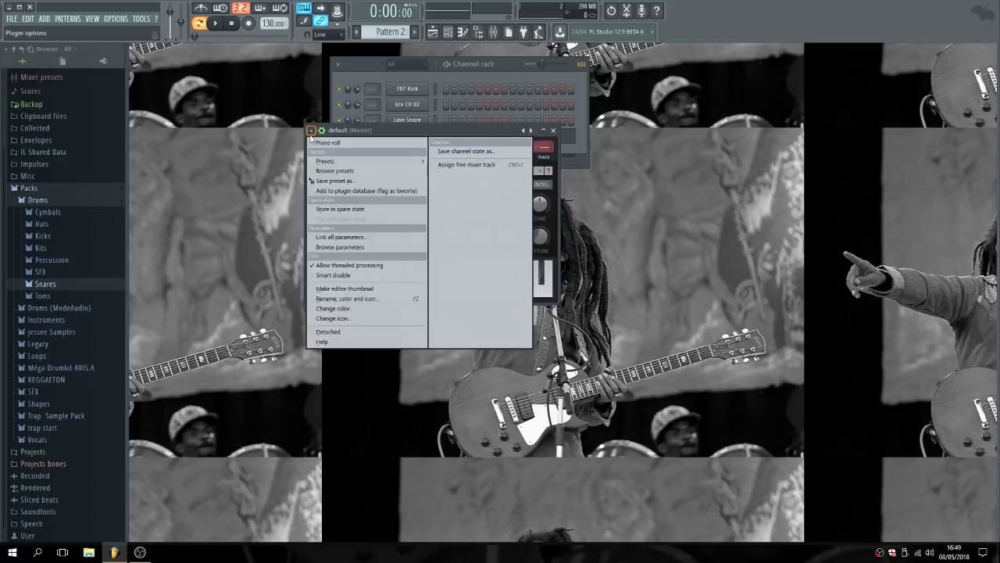
{"action": "mouse_move", "coordinate": [344, 161]}
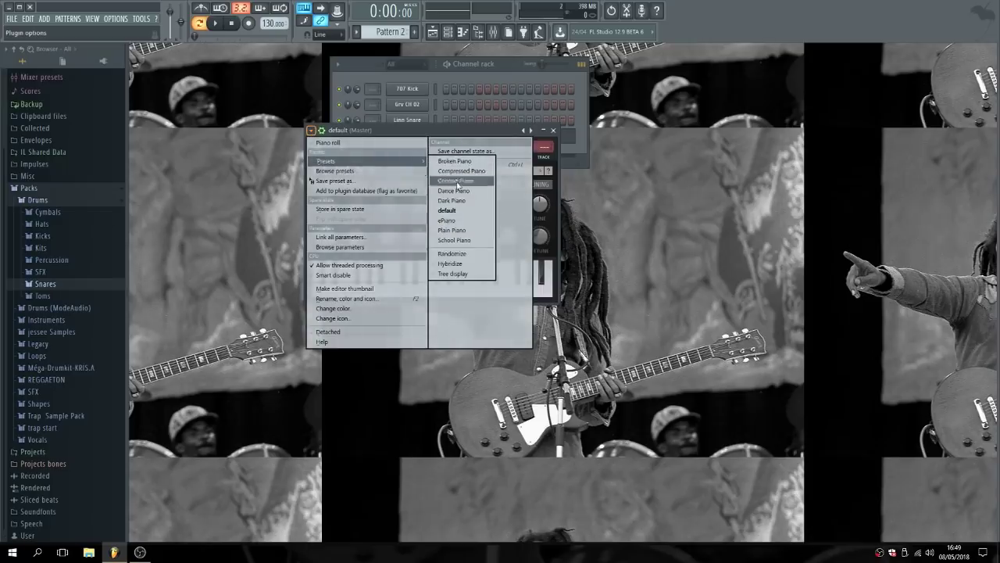
{"action": "left_click", "coordinate": [554, 131]}
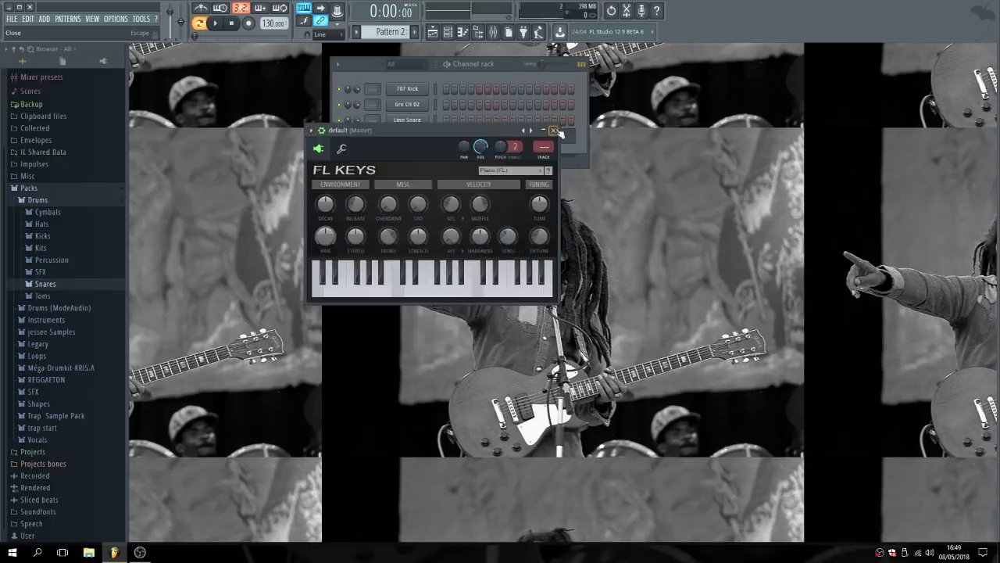
{"action": "left_click", "coordinate": [553, 130]}
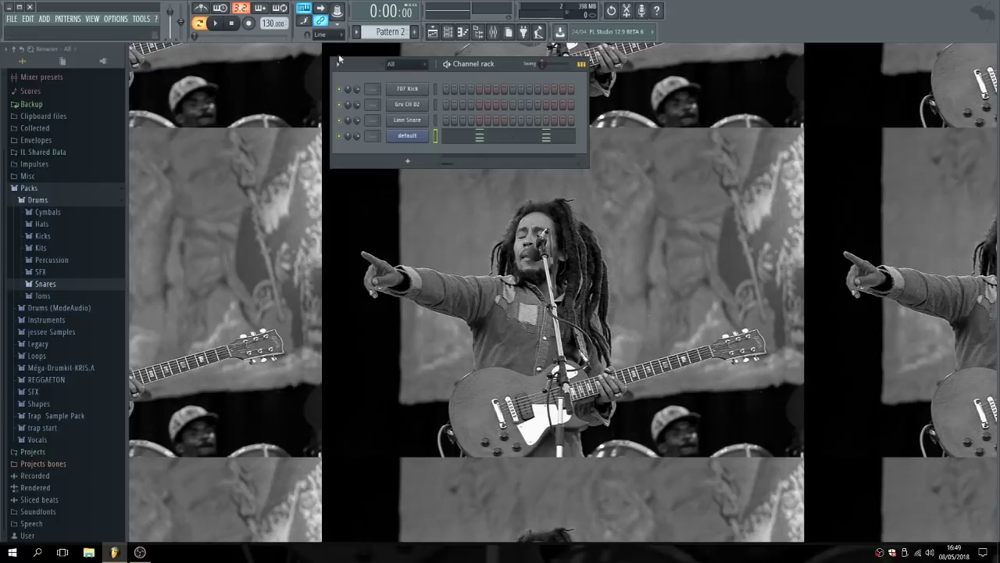
Place Pattern 1 on Track 1 and Pattern 2 on Track 2 of the playlist, both starting at bar 1.
{"action": "left_click", "coordinate": [432, 31]}
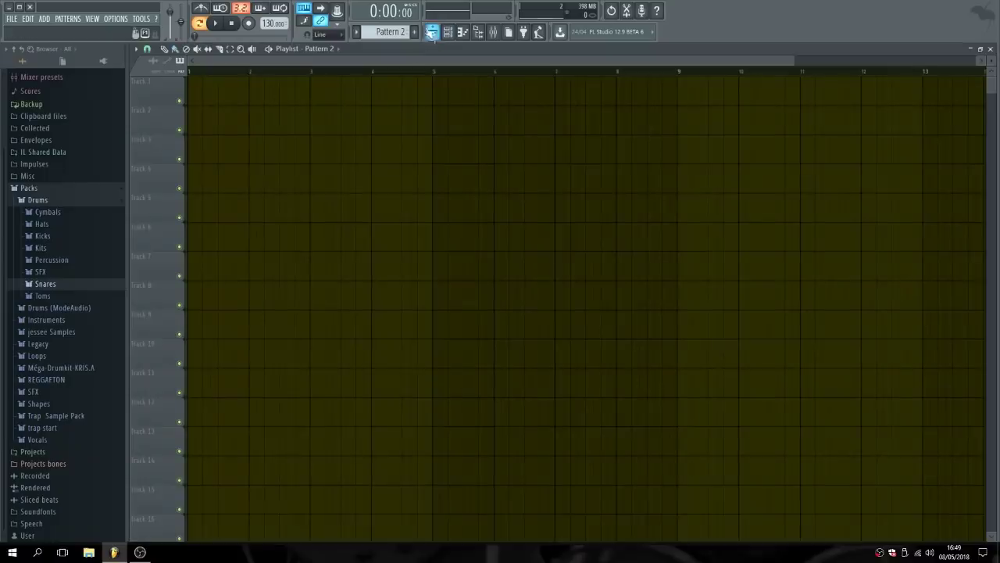
{"action": "scroll", "coordinate": [385, 32], "scroll_direction": "up", "scroll_amount": 1}
{"action": "left_click_drag", "start_coordinate": [351, 89], "coordinate": [235, 103]}
{"action": "scroll", "coordinate": [384, 32], "scroll_direction": "down", "scroll_amount": 2}
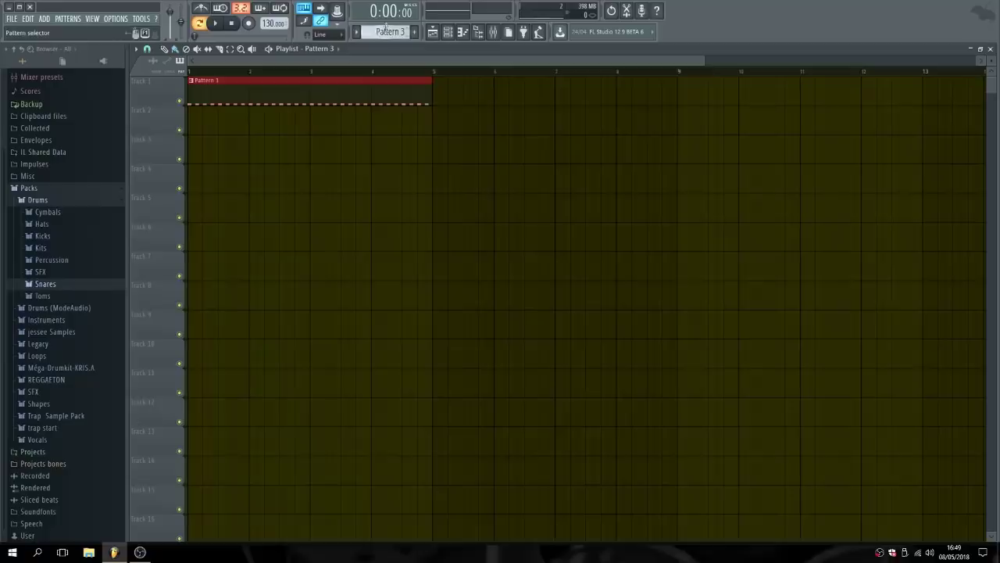
{"action": "scroll", "coordinate": [384, 31], "scroll_direction": "up", "scroll_amount": 1}
{"action": "left_click_drag", "start_coordinate": [364, 119], "coordinate": [223, 127]}
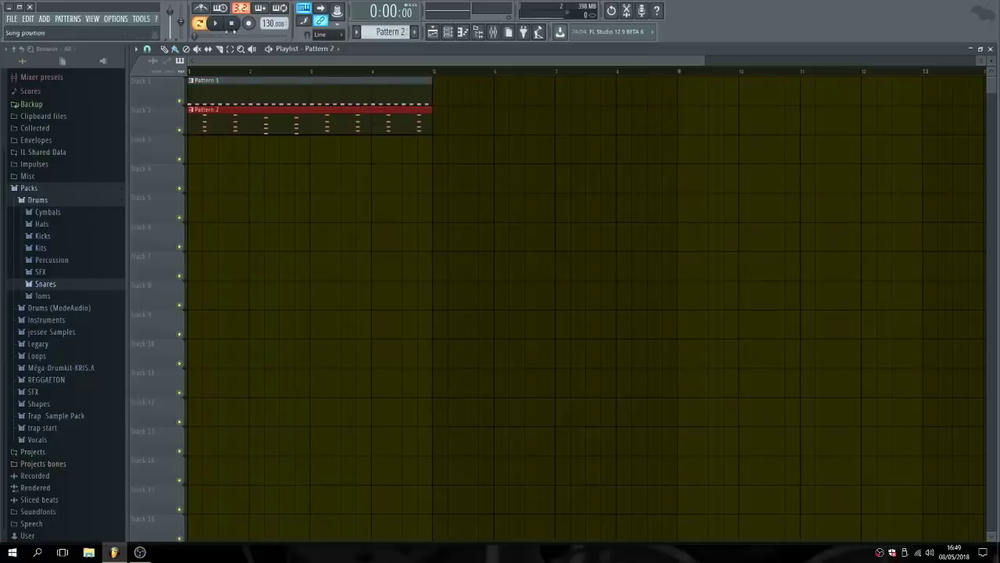
Switch playback to song mode, play the drums and piano together, and stop playback.
{"action": "left_click", "coordinate": [201, 23]}
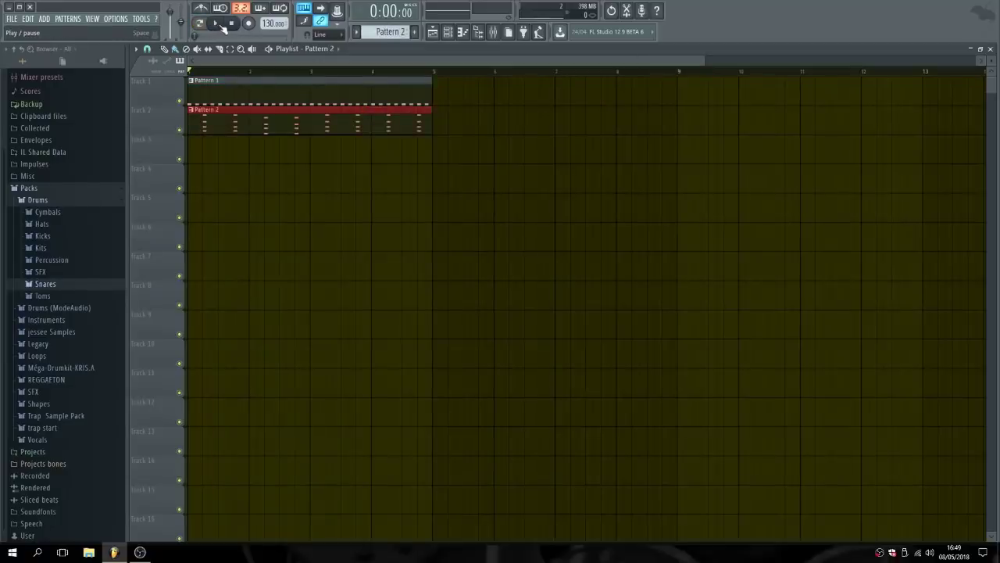
{"action": "left_click", "coordinate": [222, 24]}
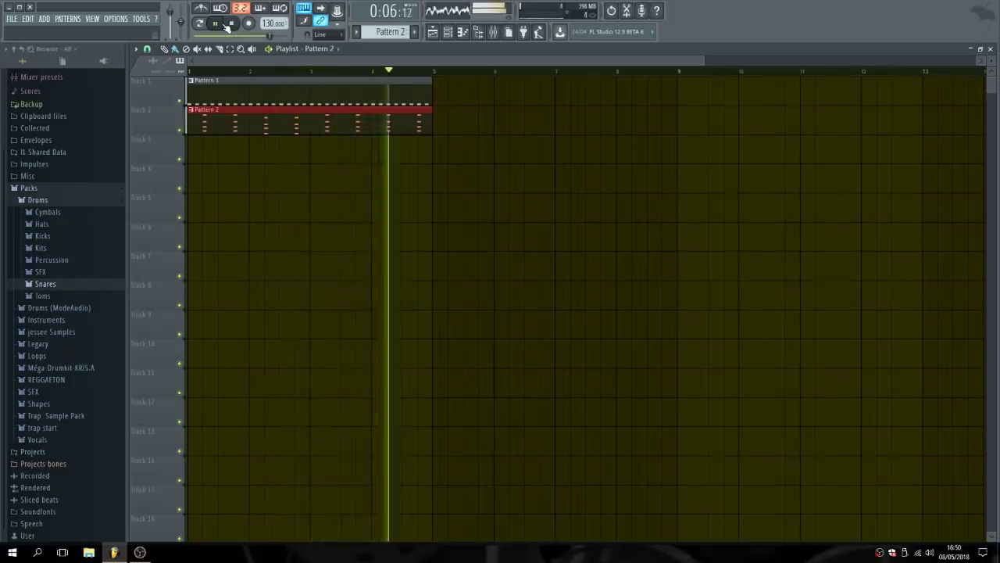
{"action": "left_click", "coordinate": [231, 24]}
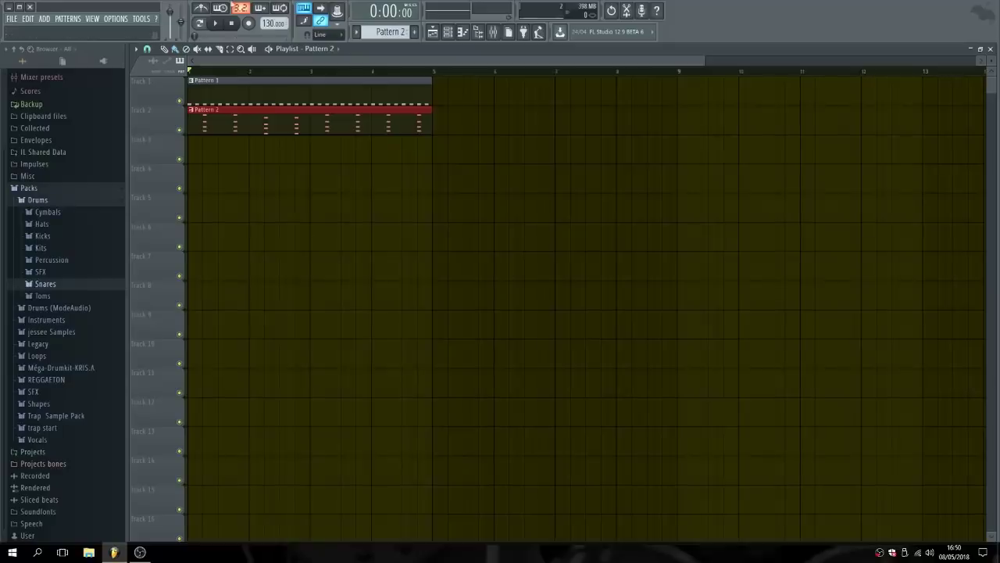
{"action": "left_click", "coordinate": [468, 149]}
{"action": "right_click", "coordinate": [478, 154]}
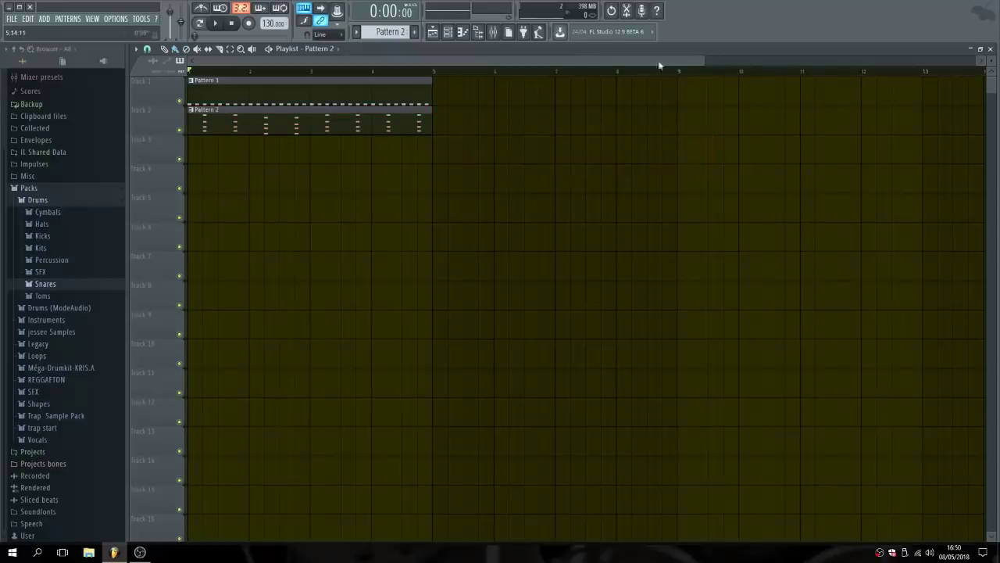
{"action": "left_click_drag", "start_coordinate": [701, 60], "coordinate": [782, 58]}
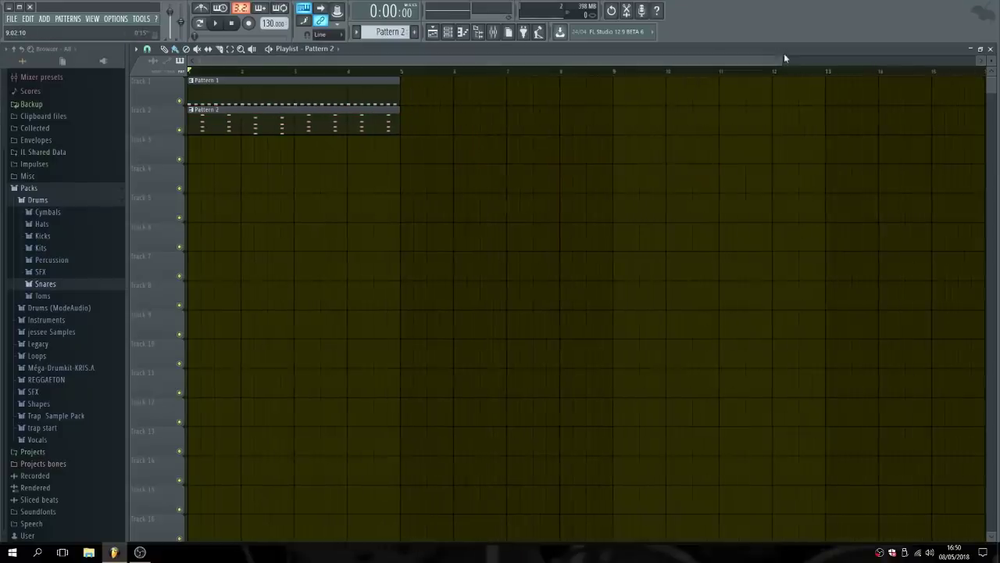
Close the playlist and switch to the empty Pattern 3.
{"action": "left_click", "coordinate": [991, 48]}
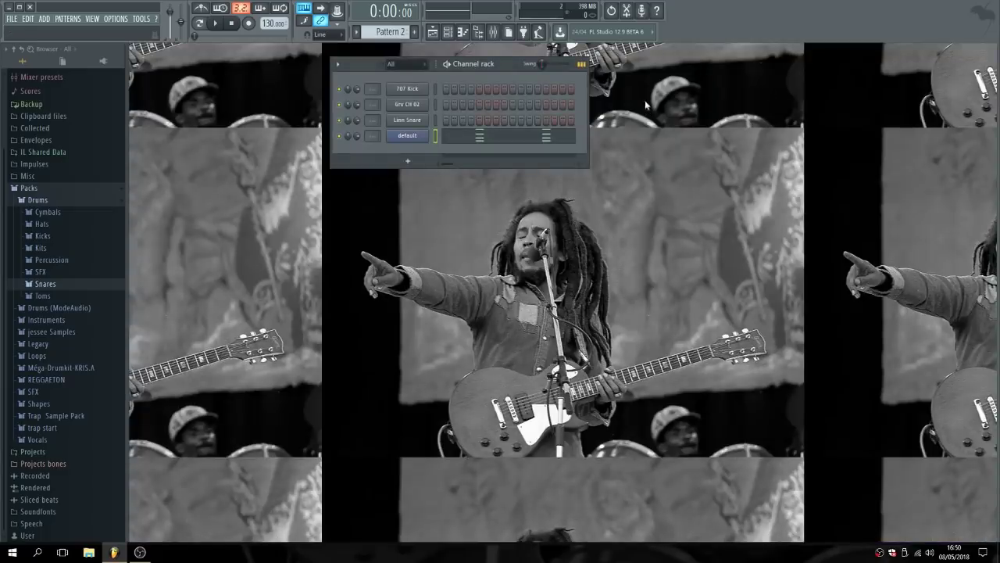
{"action": "left_click_drag", "start_coordinate": [506, 64], "coordinate": [510, 71]}
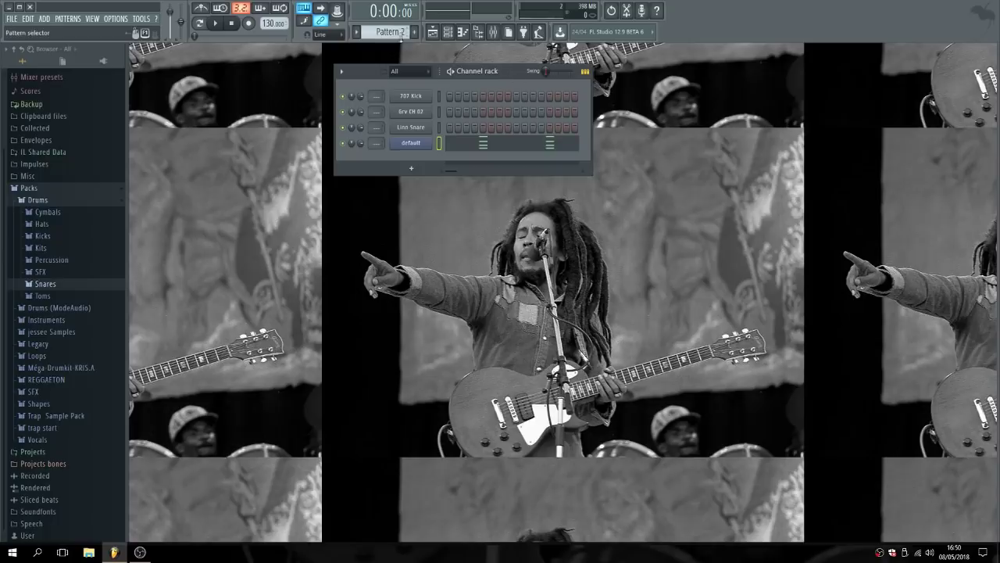
{"action": "left_click", "coordinate": [401, 36]}
{"action": "left_click_drag", "start_coordinate": [397, 36], "coordinate": [397, 28]}
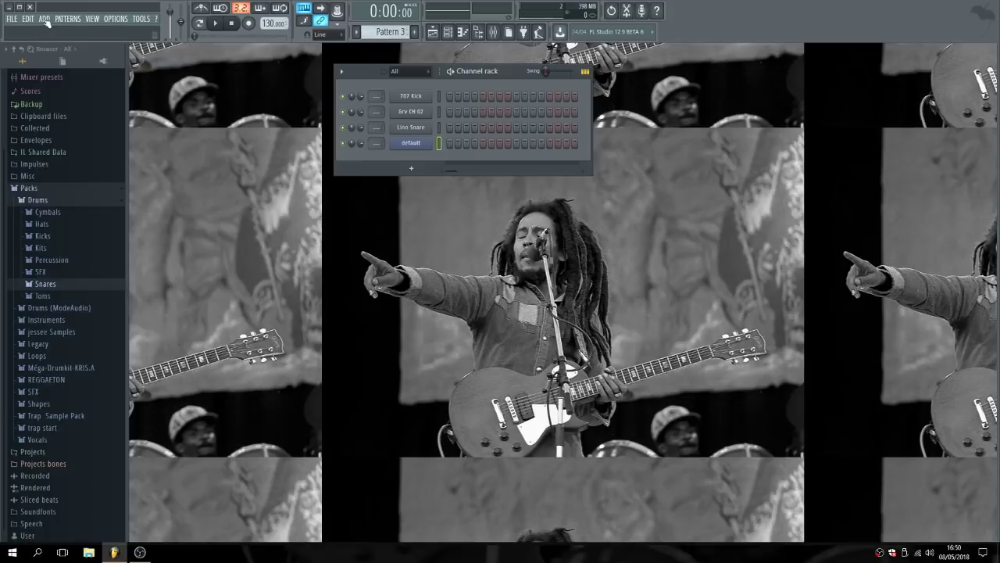
Add a Sytrus synth channel from the plugin picker and move its window clear of the desktop's centre.
{"action": "left_click", "coordinate": [93, 19]}
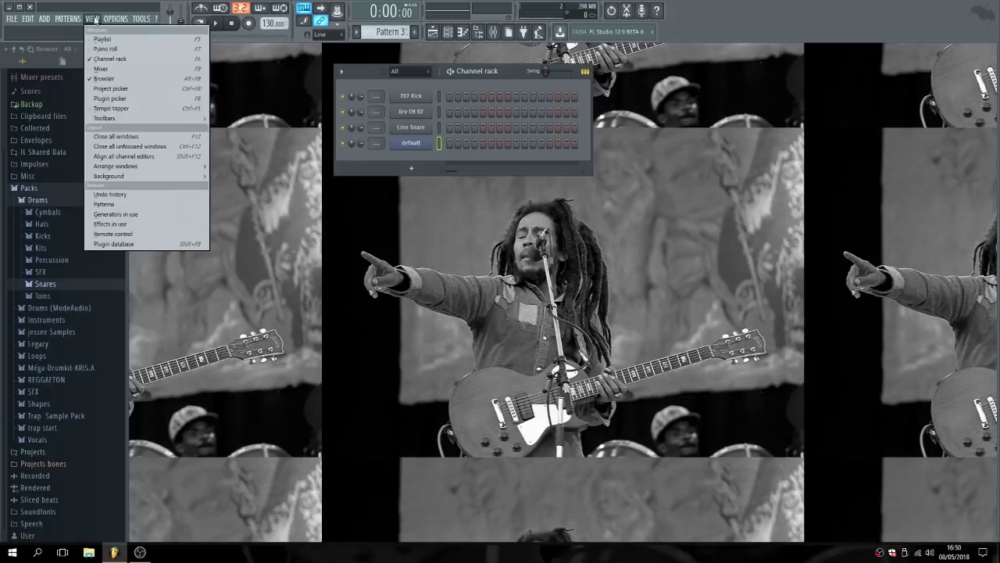
{"action": "left_click", "coordinate": [131, 100]}
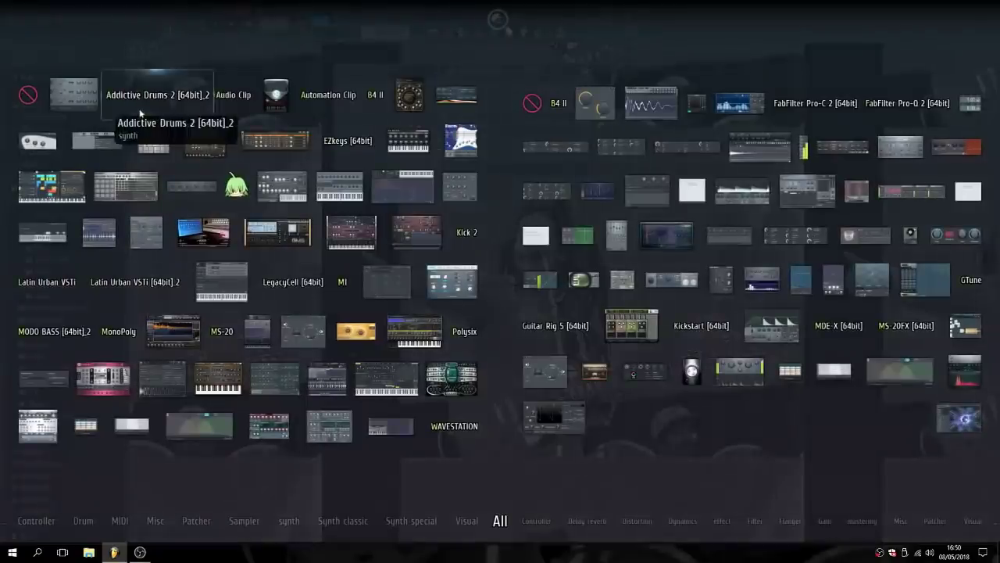
{"action": "left_click", "coordinate": [383, 380]}
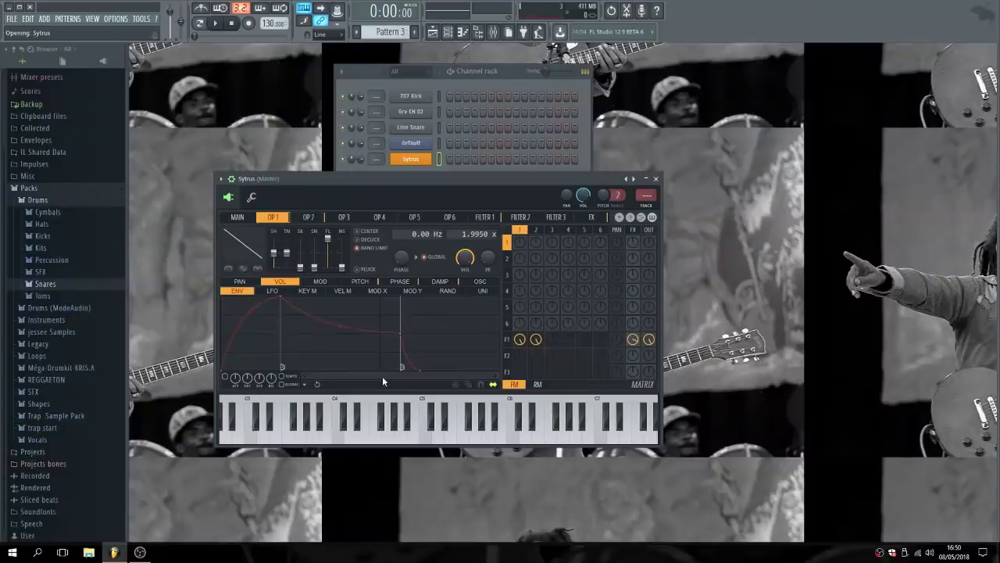
{"action": "left_click_drag", "start_coordinate": [522, 181], "coordinate": [513, 119]}
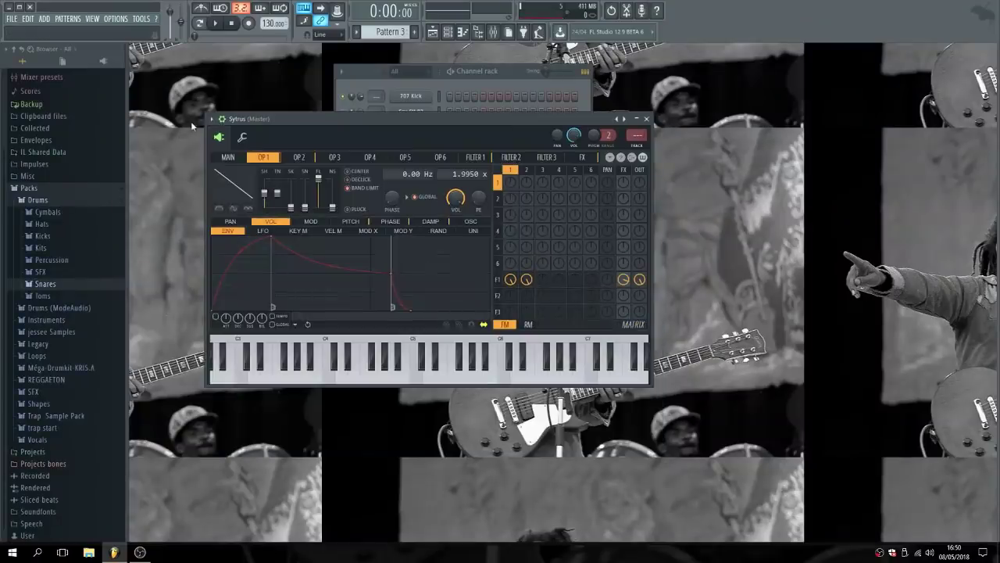
Load the 4 drawbars organ preset in Sytrus and audition it with a couple of notes.
{"action": "left_click", "coordinate": [212, 120]}
{"action": "mouse_move", "coordinate": [229, 149]}
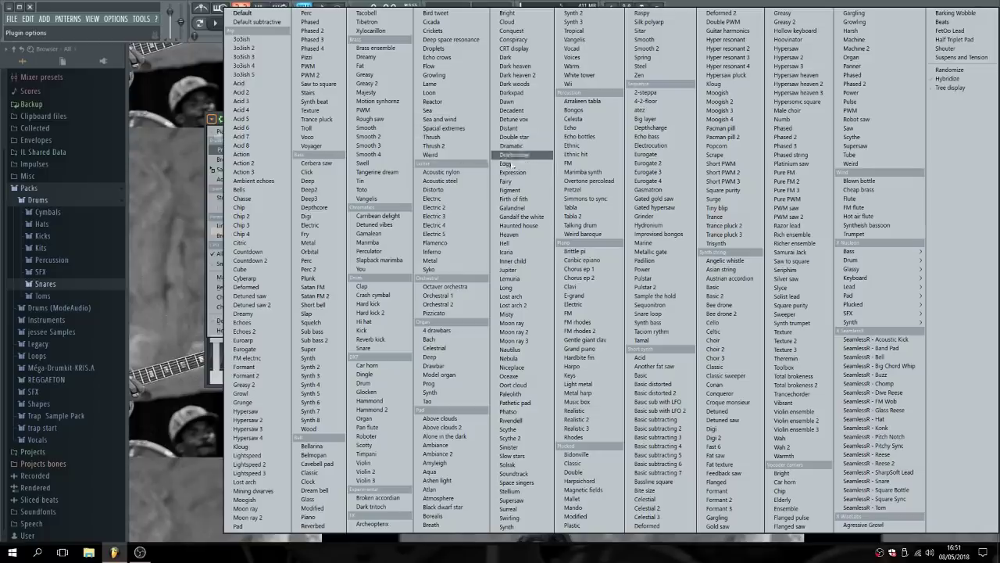
{"action": "left_click", "coordinate": [473, 331]}
{"action": "left_click", "coordinate": [448, 381]}
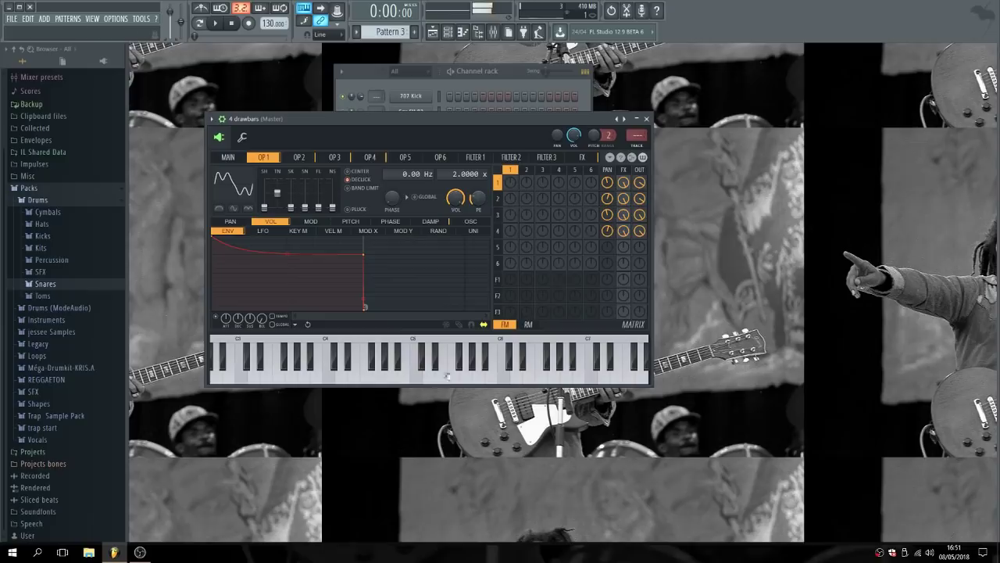
{"action": "left_click", "coordinate": [379, 375]}
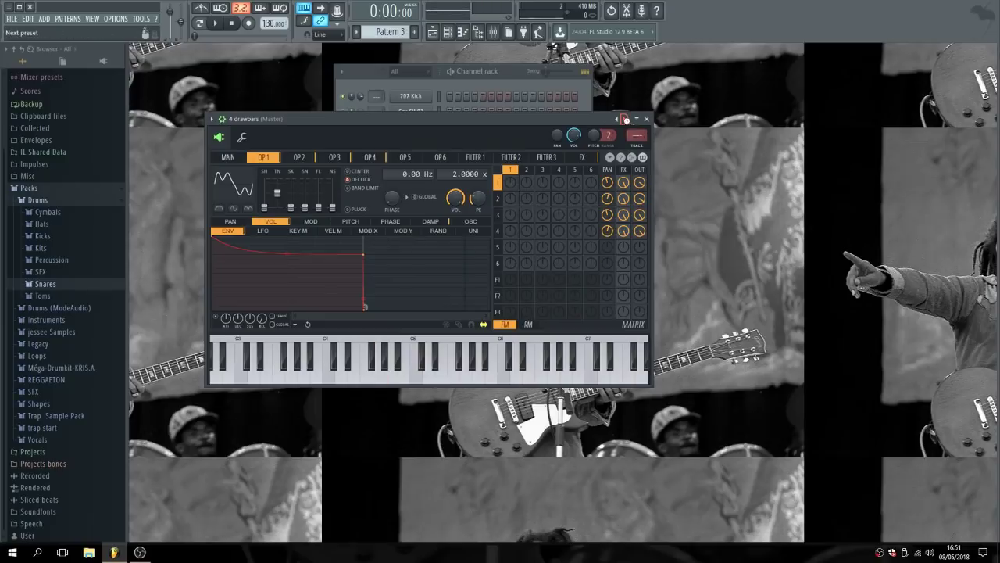
Switch the Sytrus preset to Model organ, adjust operator 1's output level to 96%, and close the synth window.
{"action": "left_click", "coordinate": [625, 119]}
{"action": "left_click", "coordinate": [625, 119]}
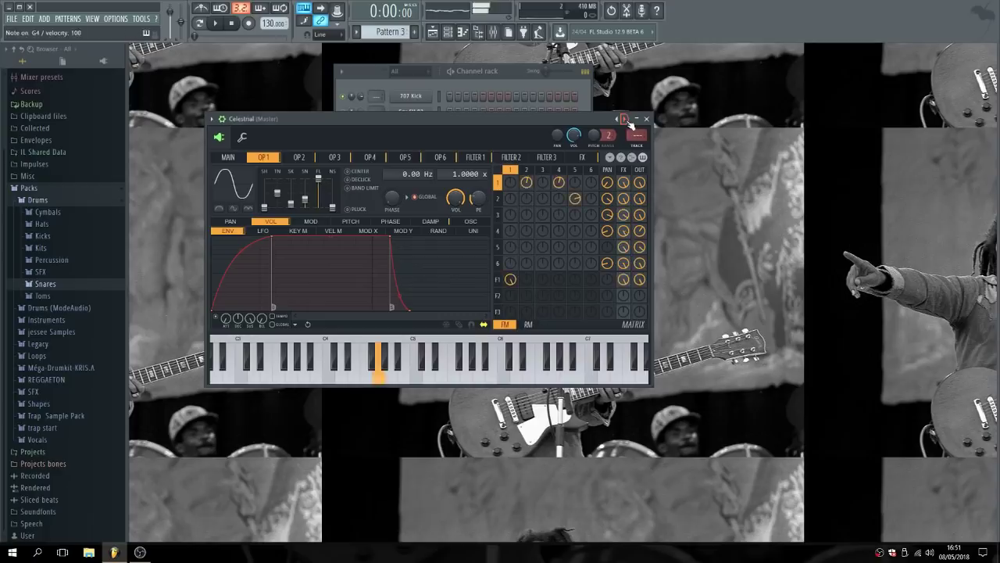
{"action": "left_click", "coordinate": [626, 119]}
{"action": "left_click", "coordinate": [626, 120]}
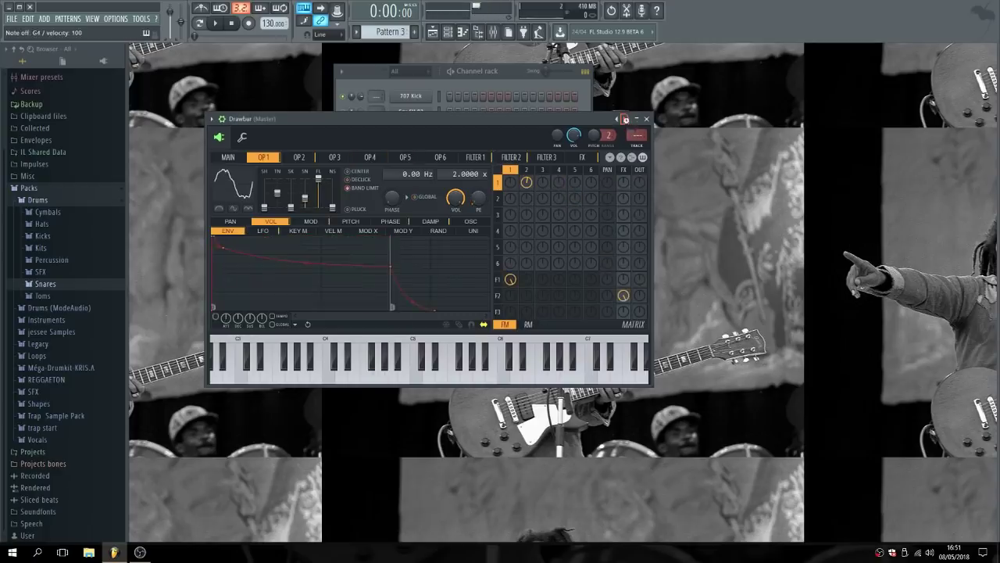
{"action": "left_click", "coordinate": [625, 119]}
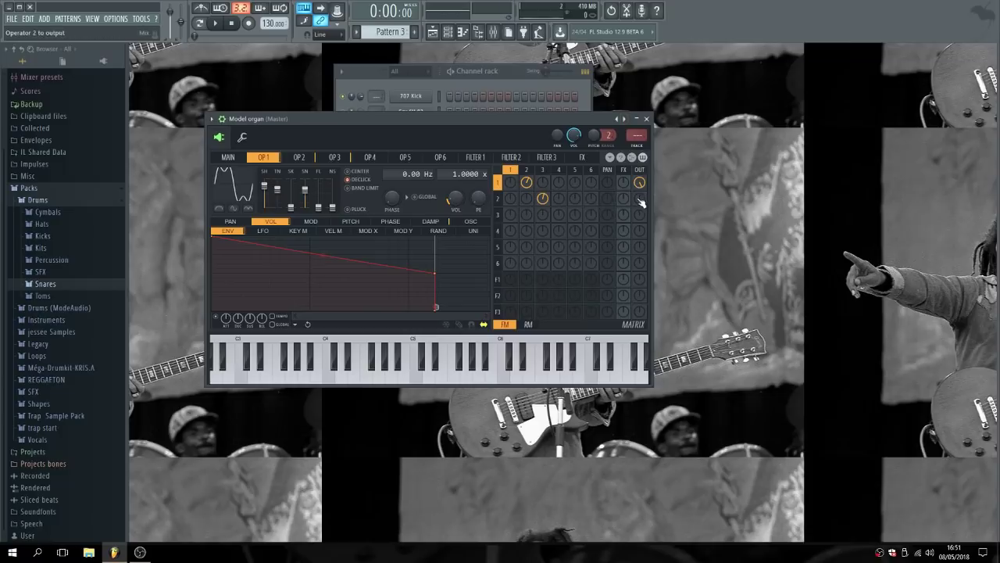
{"action": "left_click_drag", "start_coordinate": [641, 203], "coordinate": [640, 184]}
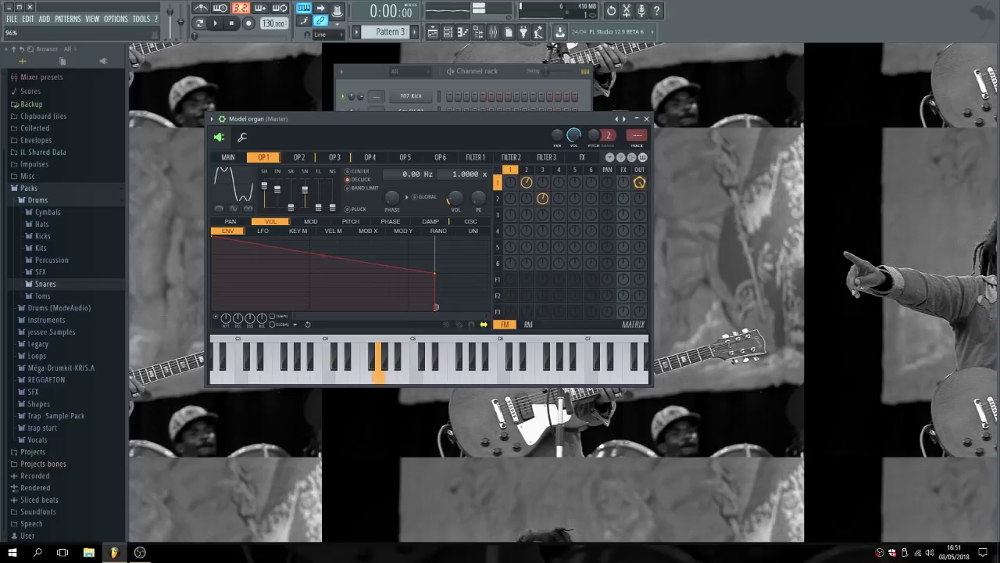
{"action": "left_click", "coordinate": [648, 121]}
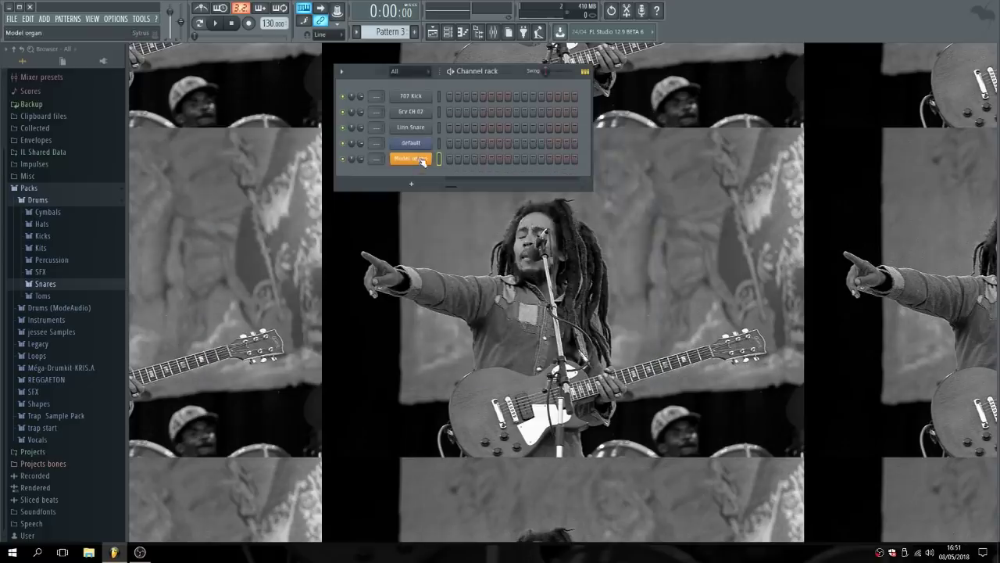
Briefly play the drum and chord arrangement in the playlist, and open the Model organ channel's piano roll.
{"action": "left_click", "coordinate": [433, 31]}
{"action": "left_click", "coordinate": [216, 23]}
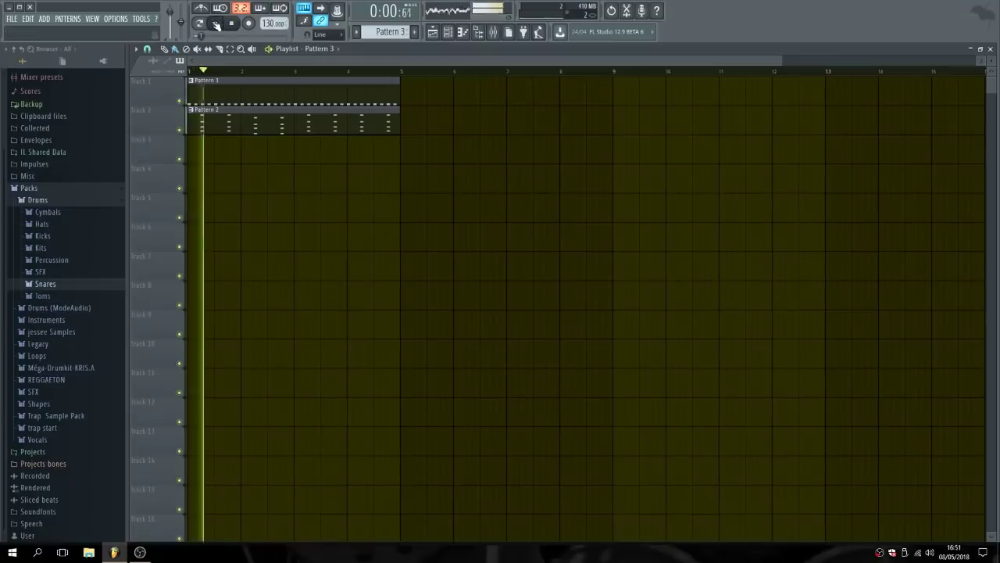
{"action": "left_click", "coordinate": [448, 32]}
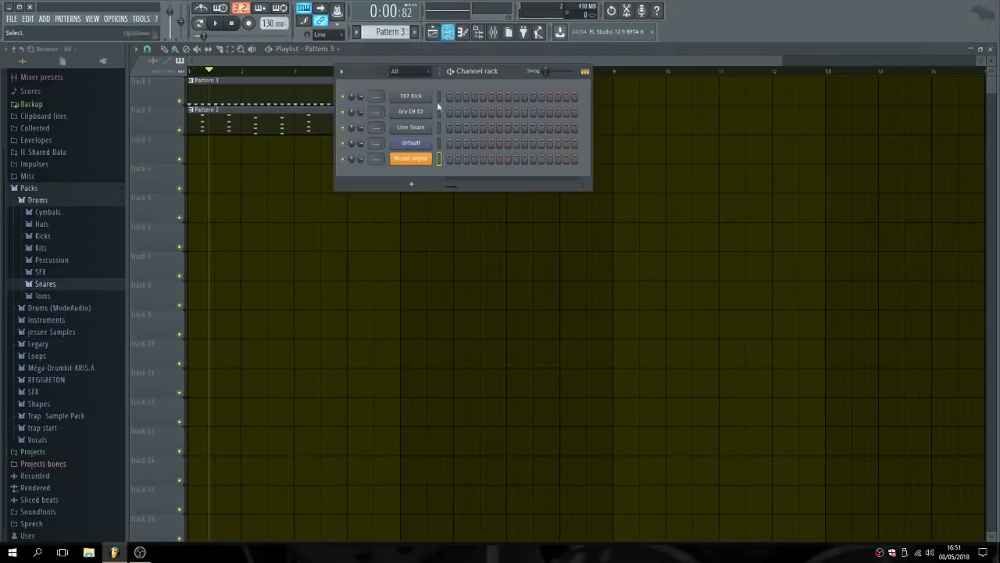
{"action": "right_click", "coordinate": [430, 158]}
{"action": "left_click", "coordinate": [452, 163]}
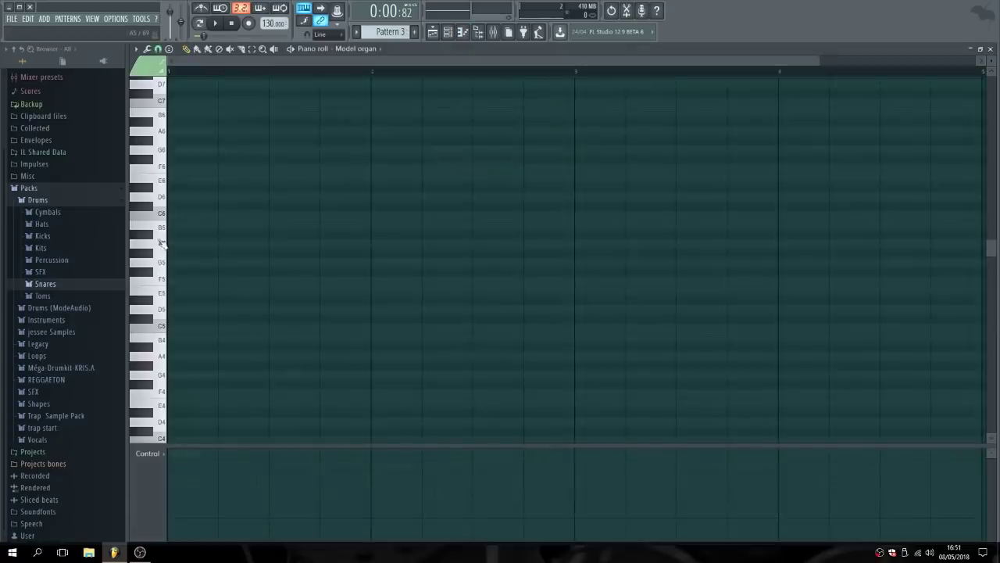
Audition a few keys and place a one-step D#5, C5 and G4 chord on step 3 of bar 1.
{"action": "left_click", "coordinate": [160, 242]}
{"action": "left_click", "coordinate": [158, 294]}
{"action": "left_click", "coordinate": [148, 303]}
{"action": "left_click", "coordinate": [197, 300]}
{"action": "left_click", "coordinate": [197, 327]}
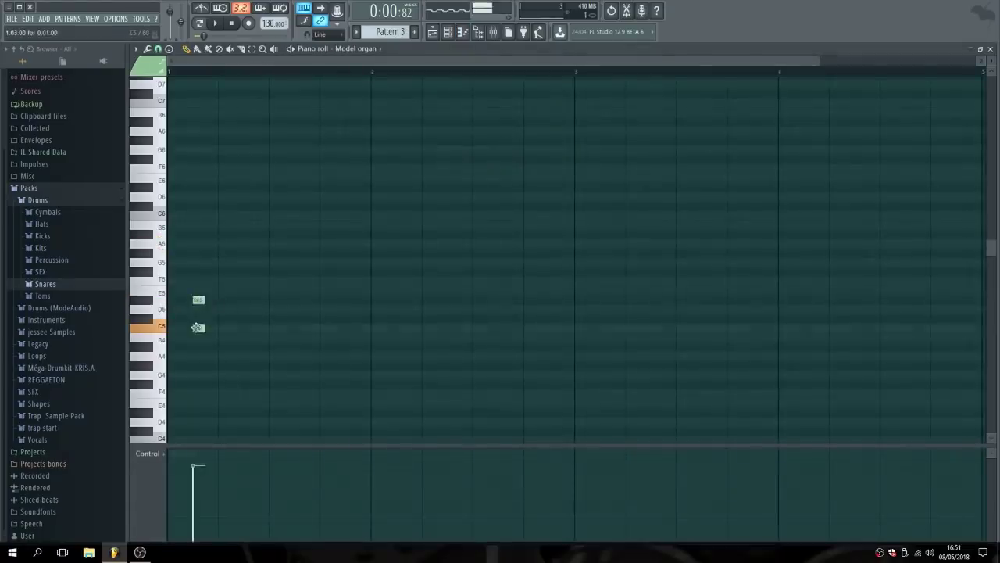
{"action": "left_click", "coordinate": [197, 373]}
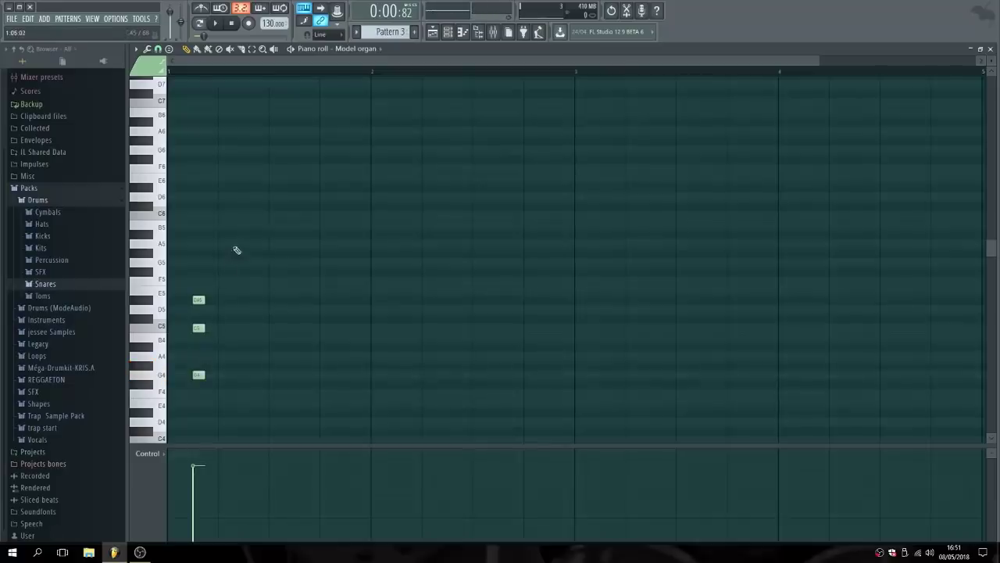
Try a second chord of G5, D#5, C5 and G4 on step 5 of bar 1.
{"action": "left_click_drag", "start_coordinate": [224, 228], "coordinate": [223, 261]}
{"action": "left_click", "coordinate": [222, 299]}
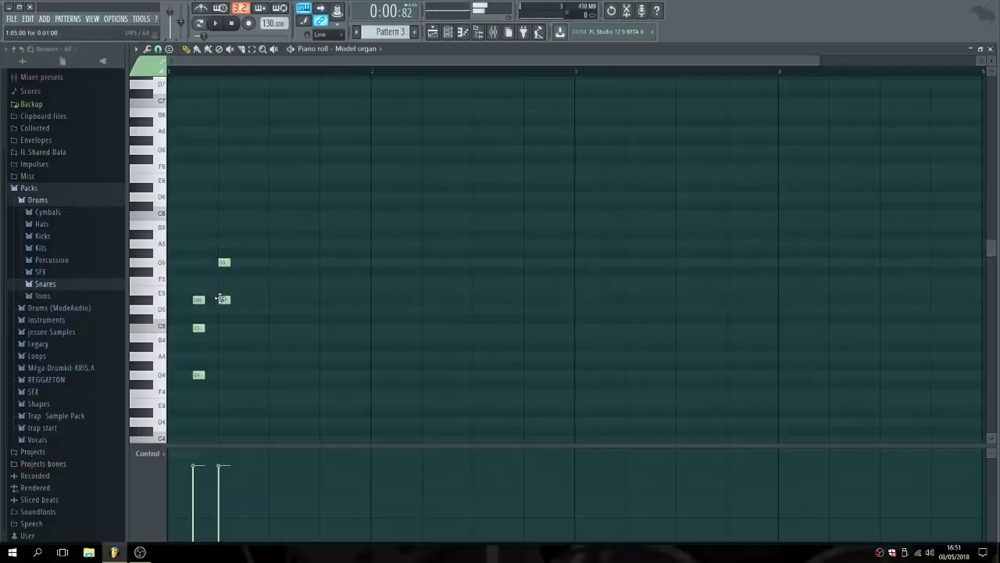
{"action": "left_click_drag", "start_coordinate": [222, 318], "coordinate": [221, 331]}
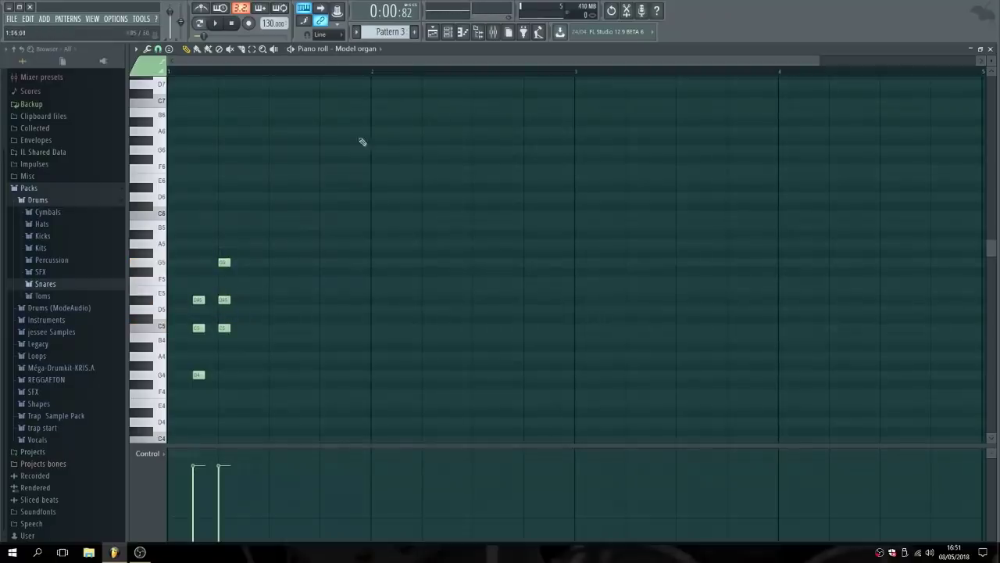
{"action": "left_click_drag", "start_coordinate": [819, 60], "coordinate": [330, 94]}
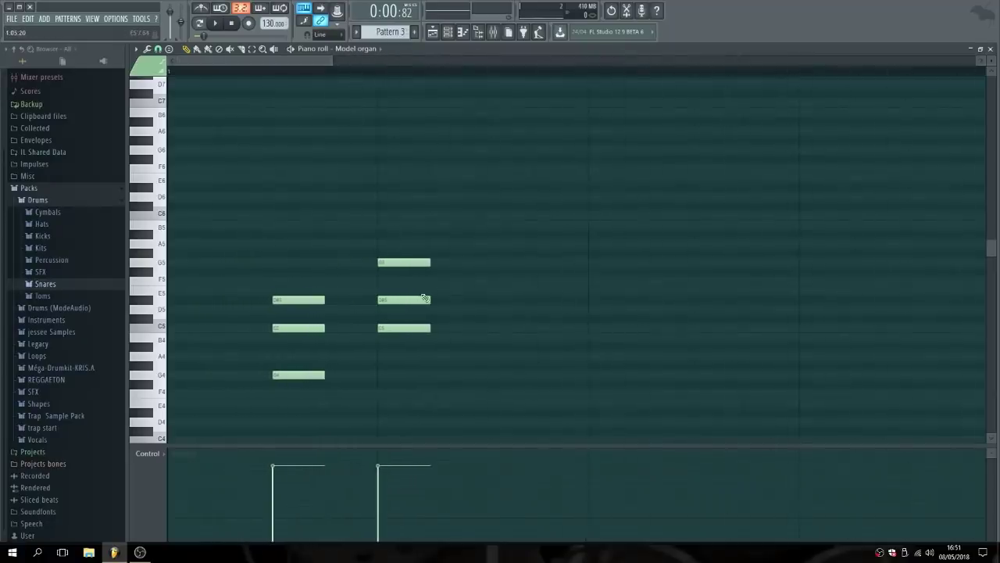
{"action": "left_click_drag", "start_coordinate": [447, 274], "coordinate": [393, 375]}
{"action": "left_click_drag", "start_coordinate": [234, 307], "coordinate": [223, 376]}
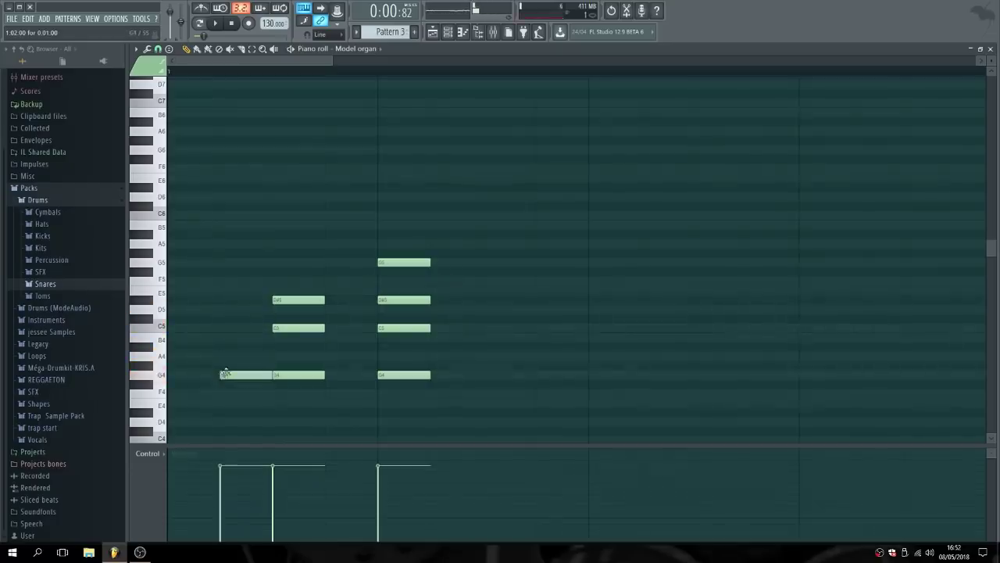
{"action": "right_click", "coordinate": [232, 375]}
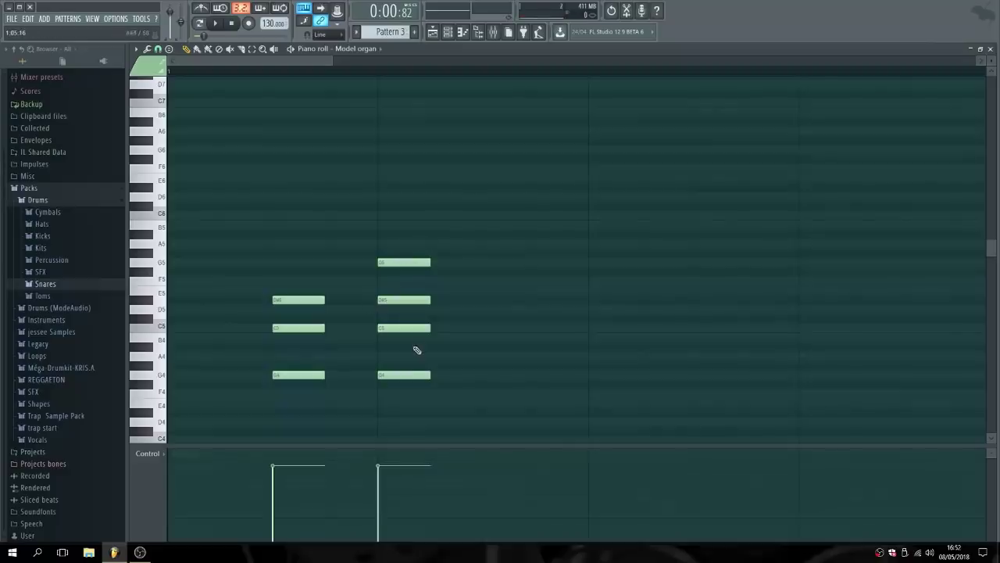
Delete the four-note chord on step 5 and play the pattern with only the first chord.
{"action": "right_click", "coordinate": [411, 375]}
{"action": "right_click", "coordinate": [408, 262]}
{"action": "right_click", "coordinate": [404, 300]}
{"action": "right_click", "coordinate": [402, 327]}
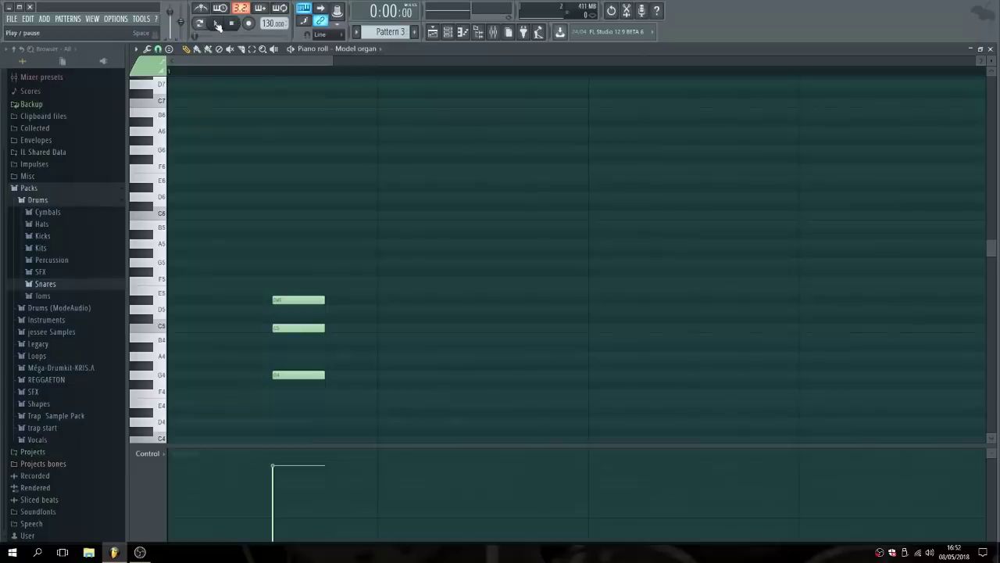
{"action": "key", "text": "space"}
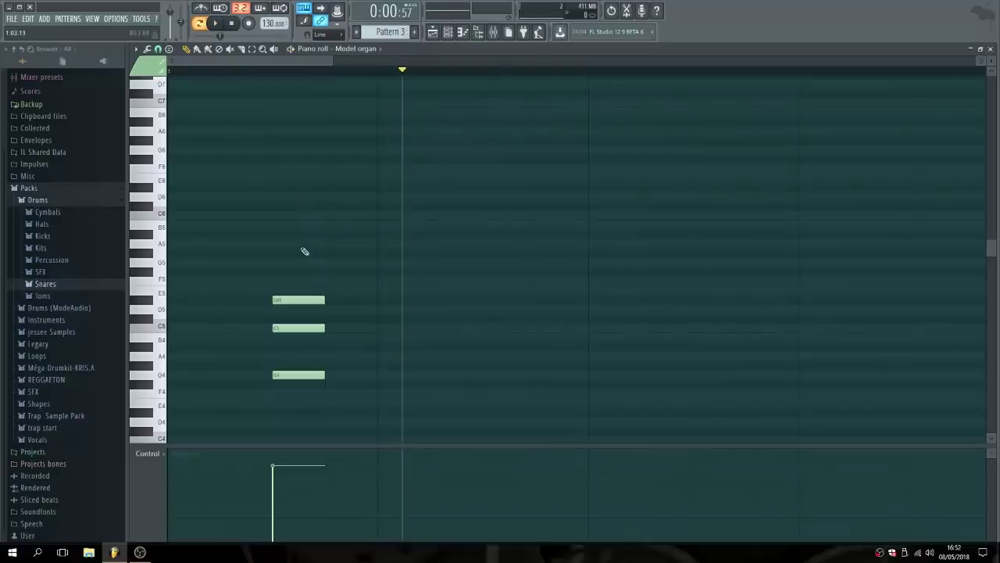
Revoice the first chord by adding D#4 and deleting D#5, and play it back.
{"action": "mouse_move", "coordinate": [328, 329]}
{"action": "left_mouse_down"}
{"action": "mouse_move", "coordinate": [325, 415]}
{"action": "mouse_move", "coordinate": [320, 422]}
{"action": "mouse_move", "coordinate": [282, 412]}
{"action": "left_mouse_up"}
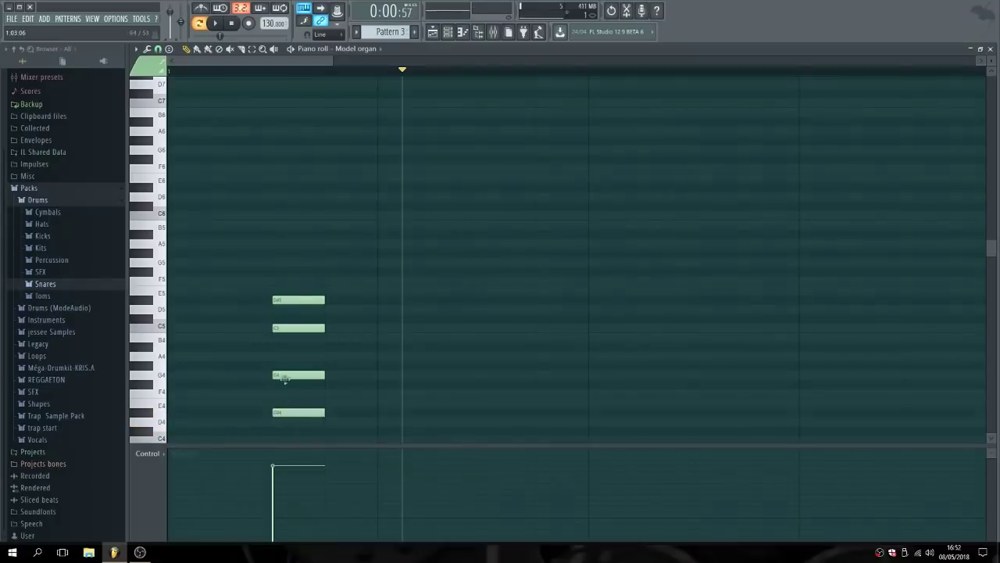
{"action": "right_click", "coordinate": [299, 300]}
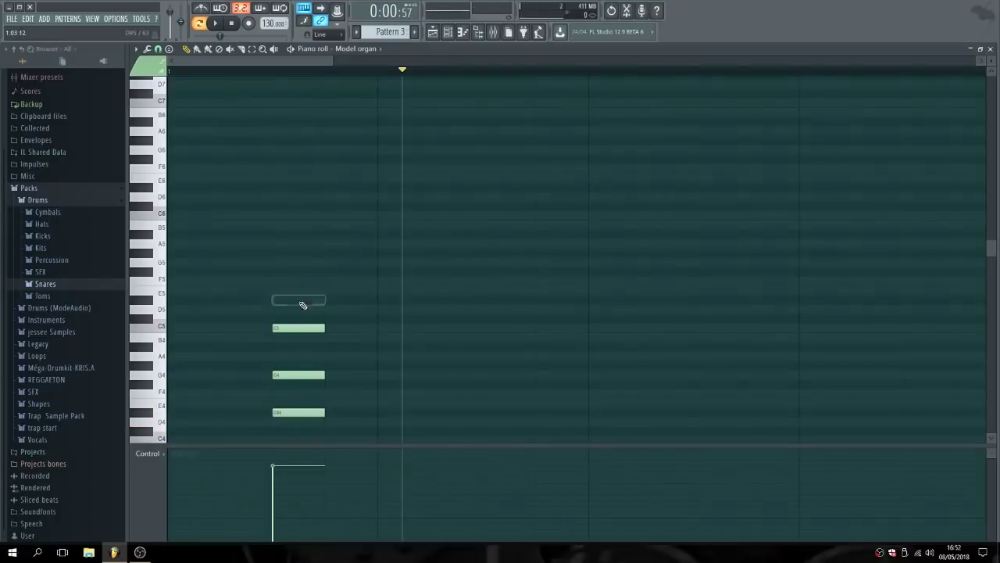
{"action": "left_click", "coordinate": [232, 23]}
{"action": "left_click", "coordinate": [216, 24]}
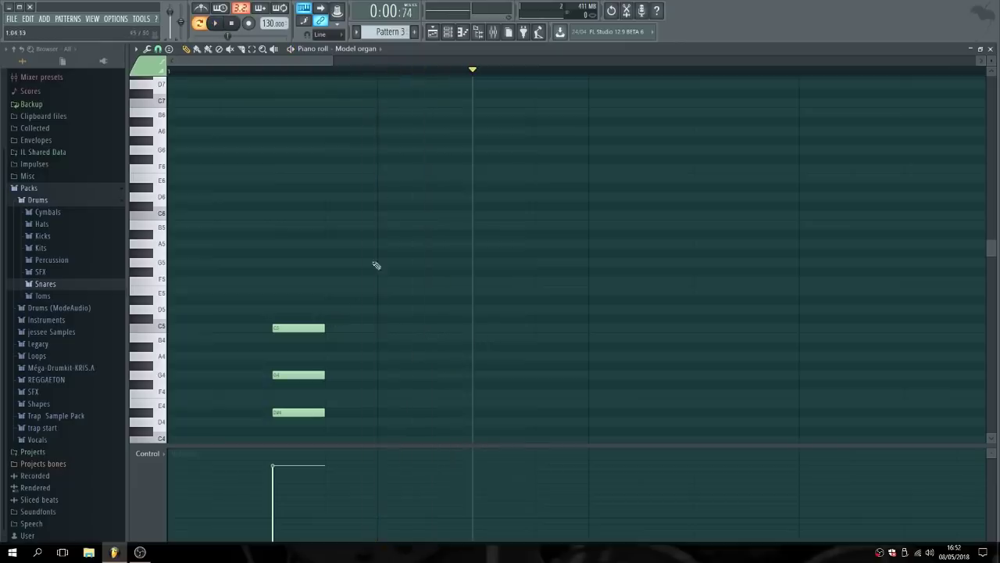
Add a higher C6, G5 and D#5 chord on step 5 of bar 1.
{"action": "left_click_drag", "start_coordinate": [332, 61], "coordinate": [607, 94]}
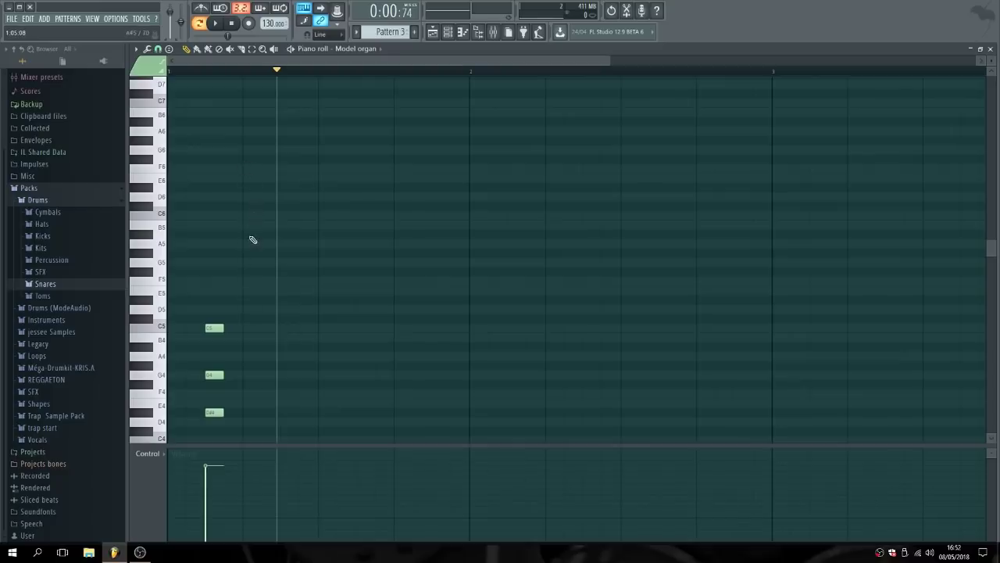
{"action": "left_click_drag", "start_coordinate": [247, 226], "coordinate": [241, 209]}
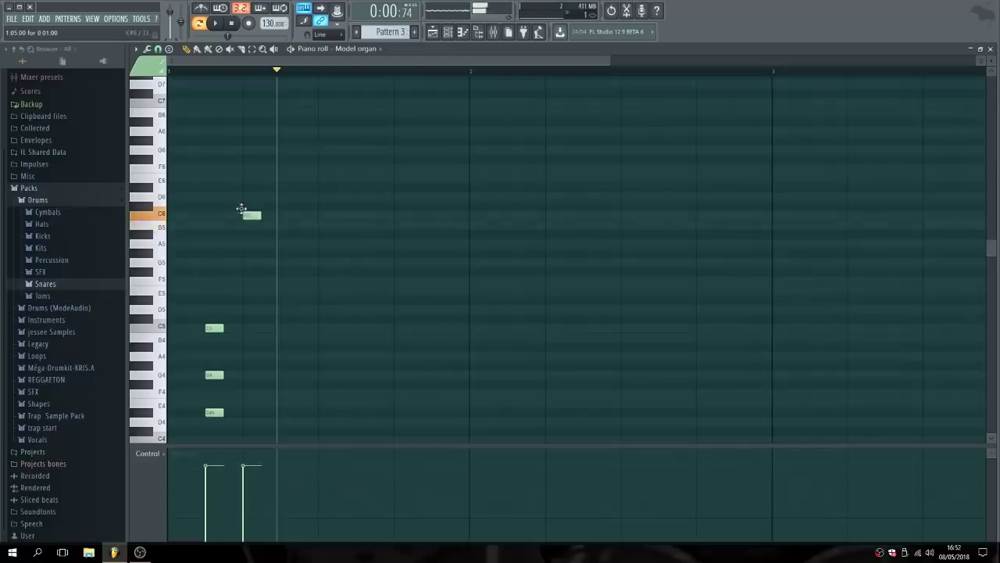
{"action": "left_click_drag", "start_coordinate": [241, 274], "coordinate": [242, 253]}
{"action": "left_click", "coordinate": [247, 298]}
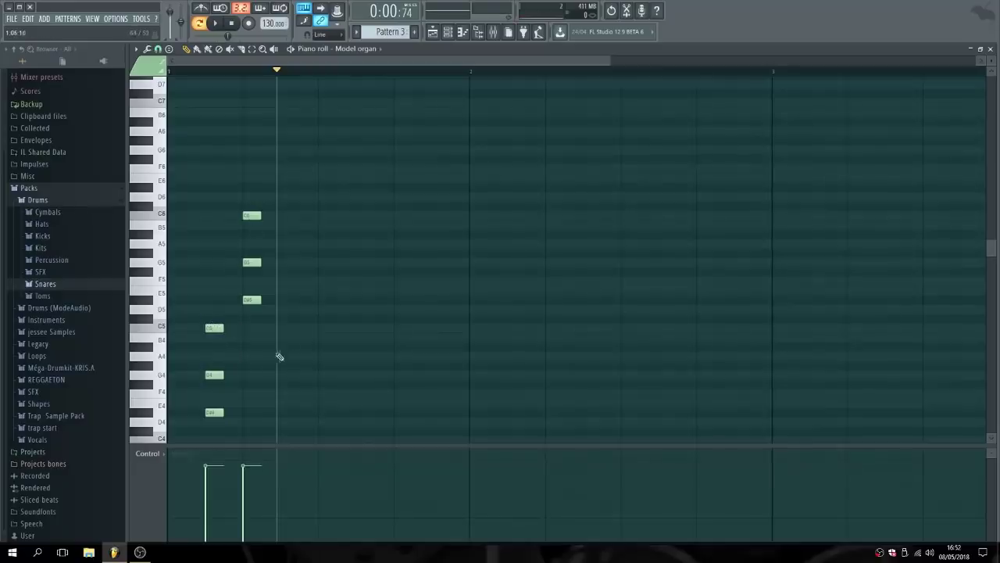
Repeat the low C5, G4 and D#4 chord on steps 7, 11 and 15 of bar 1.
{"action": "left_click", "coordinate": [286, 328]}
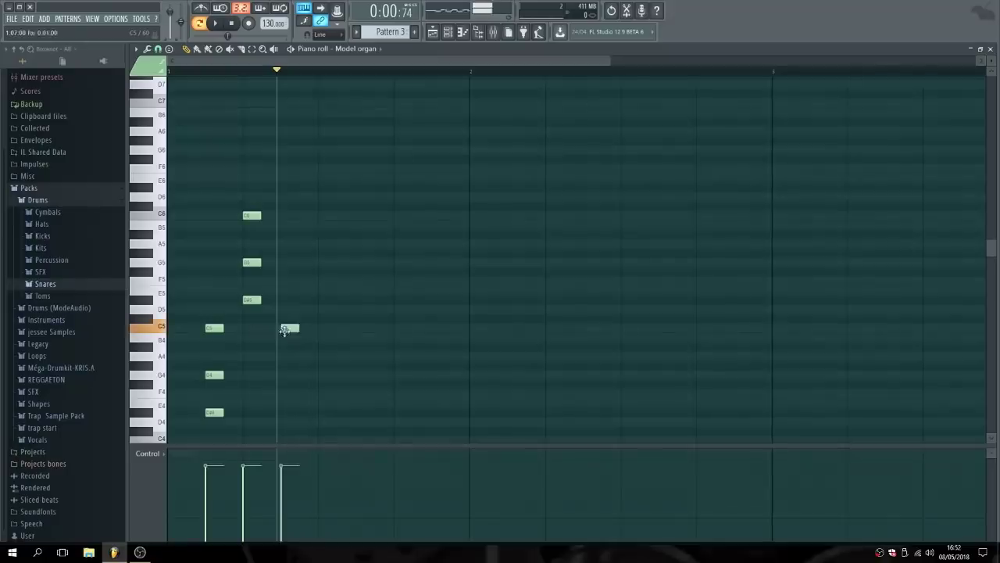
{"action": "left_click", "coordinate": [285, 375]}
{"action": "left_click", "coordinate": [287, 412]}
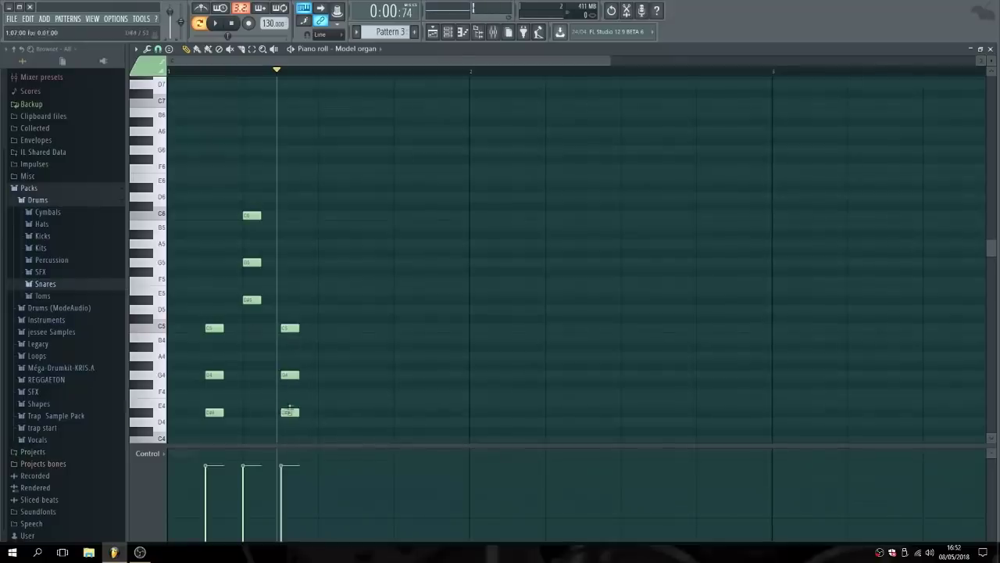
{"action": "left_click", "coordinate": [364, 328]}
{"action": "left_click", "coordinate": [362, 375]}
{"action": "left_click", "coordinate": [364, 412]}
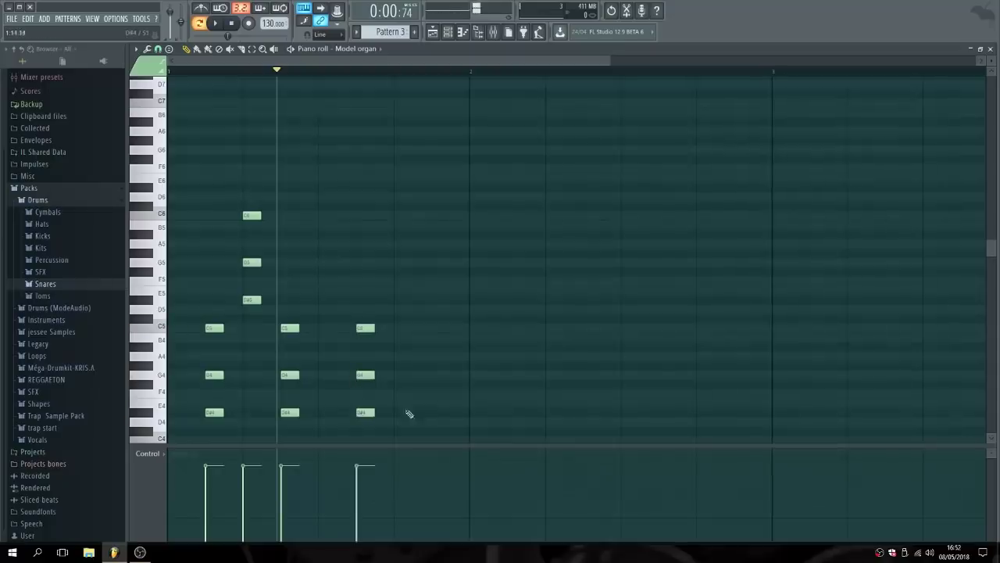
{"action": "left_click", "coordinate": [441, 413]}
{"action": "left_click", "coordinate": [440, 375]}
{"action": "left_click", "coordinate": [440, 329]}
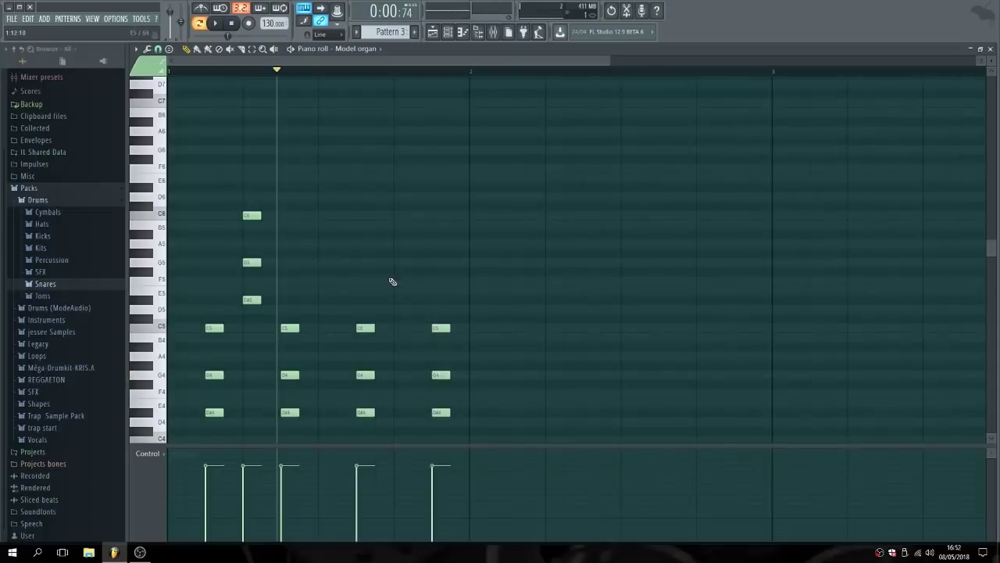
Repeat the high C6, G5 and D#5 chord on step 13 of bar 1 and play the bar back.
{"action": "left_click", "coordinate": [397, 215]}
{"action": "left_click", "coordinate": [397, 262]}
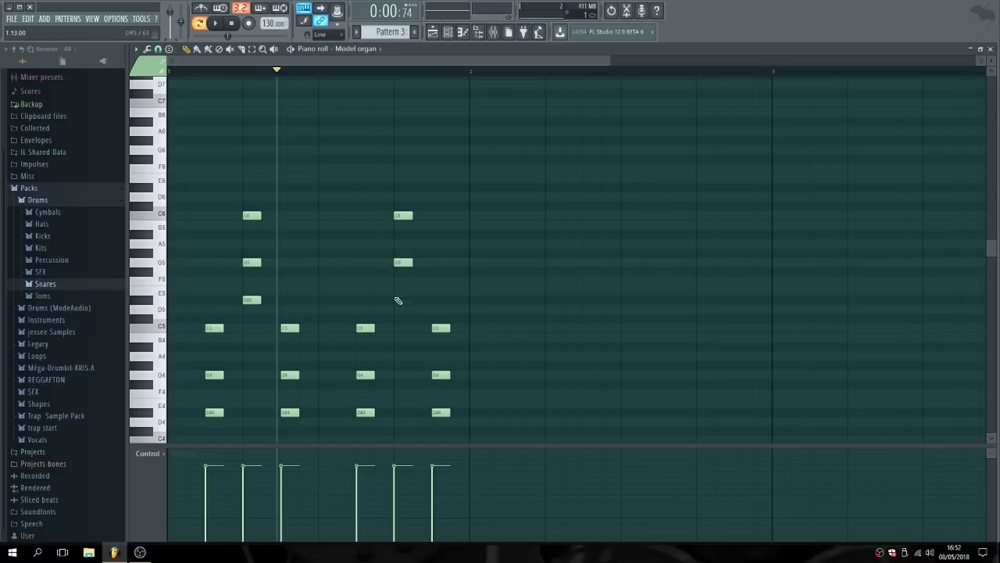
{"action": "left_click", "coordinate": [397, 299]}
{"action": "left_click", "coordinate": [216, 24]}
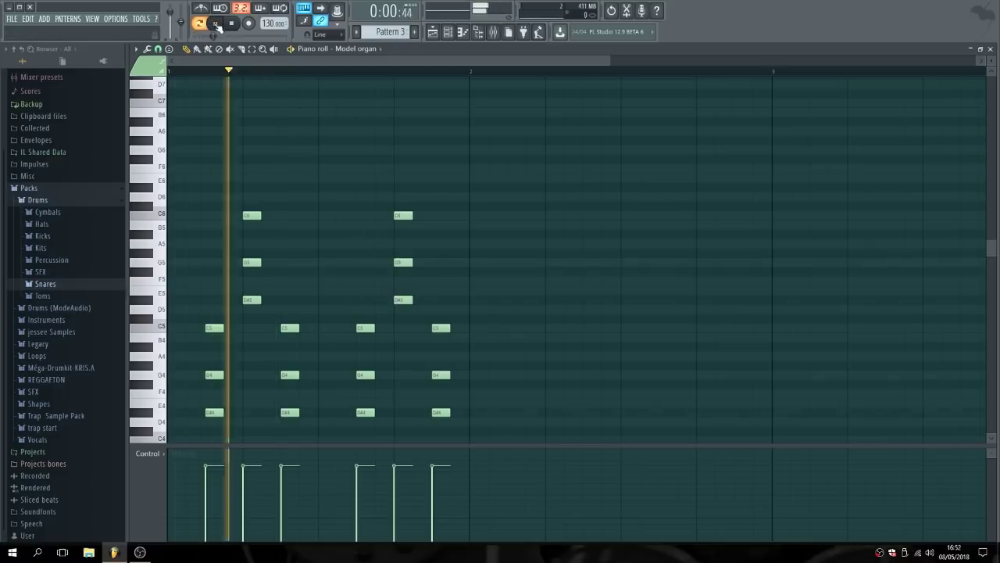
{"action": "left_click", "coordinate": [216, 23]}
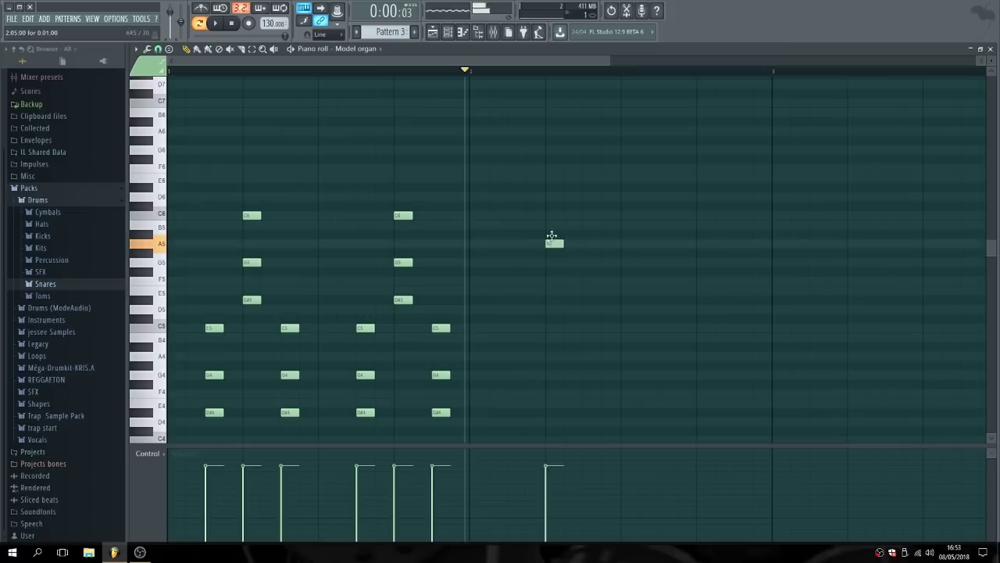
Place high A#5, F5 and D5 chords on steps 5 and 13 of bar 2.
{"action": "left_click_drag", "start_coordinate": [551, 236], "coordinate": [553, 233]}
{"action": "left_click_drag", "start_coordinate": [543, 270], "coordinate": [542, 281]}
{"action": "left_click", "coordinate": [546, 310]}
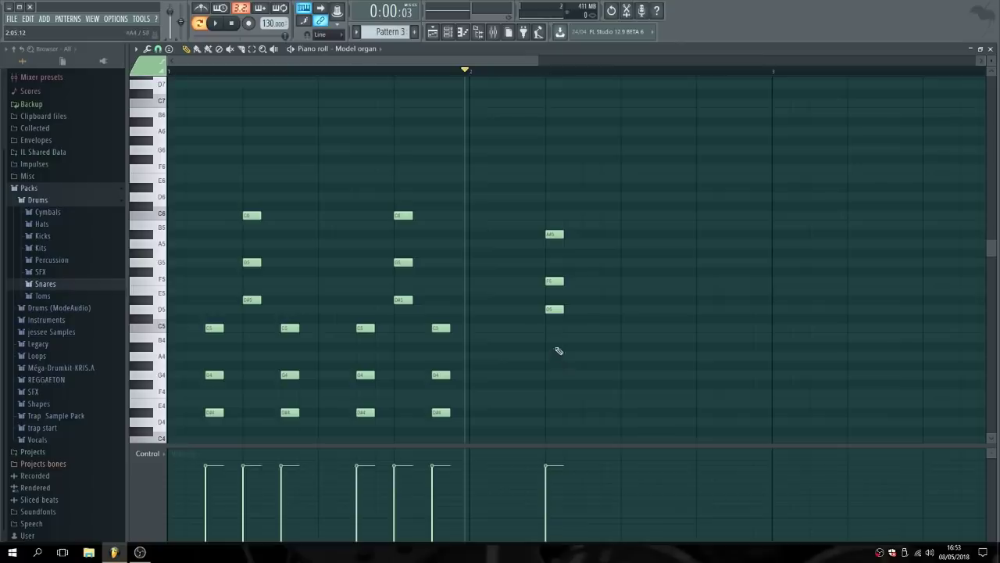
{"action": "left_click", "coordinate": [702, 235]}
{"action": "left_click_drag", "start_coordinate": [701, 270], "coordinate": [701, 280]}
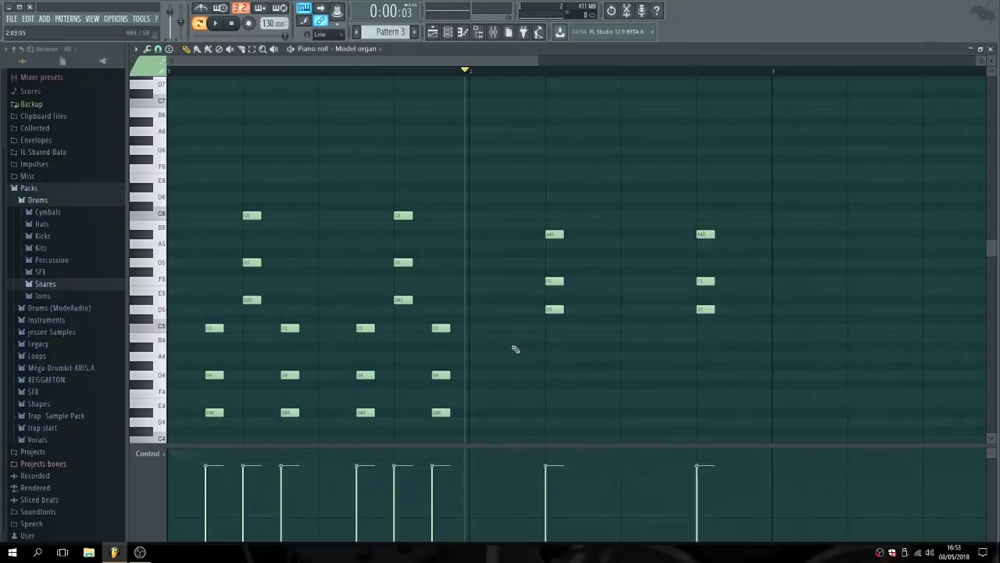
Add a low D5, A#4 and F4 chord on step 3 of bar 2 and play the pattern from the start.
{"action": "mouse_move", "coordinate": [515, 348]}
{"action": "left_mouse_down"}
{"action": "mouse_move", "coordinate": [509, 308]}
{"action": "mouse_move", "coordinate": [509, 346]}
{"action": "left_mouse_up"}
{"action": "left_click_drag", "start_coordinate": [511, 387], "coordinate": [509, 396]}
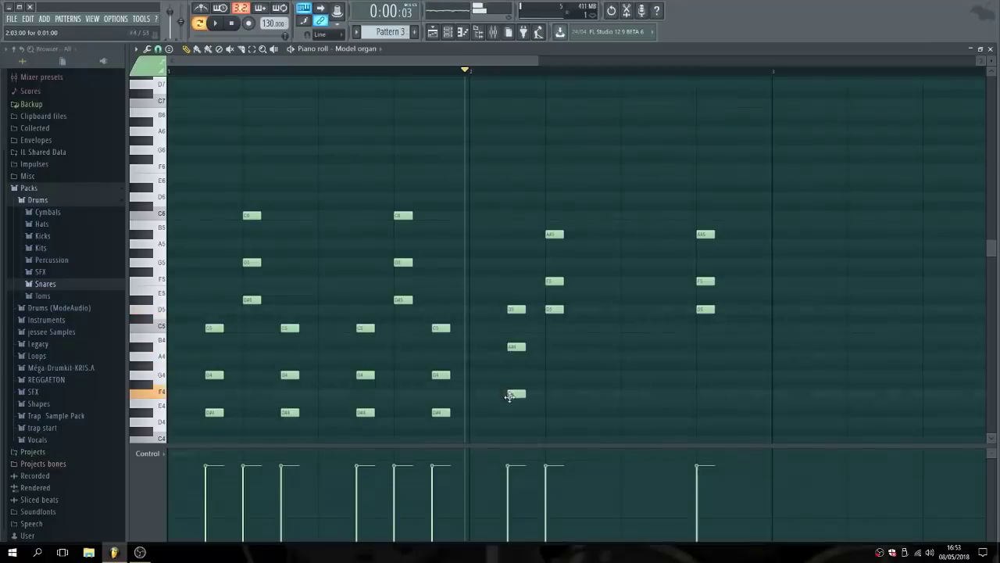
{"action": "left_click", "coordinate": [233, 25]}
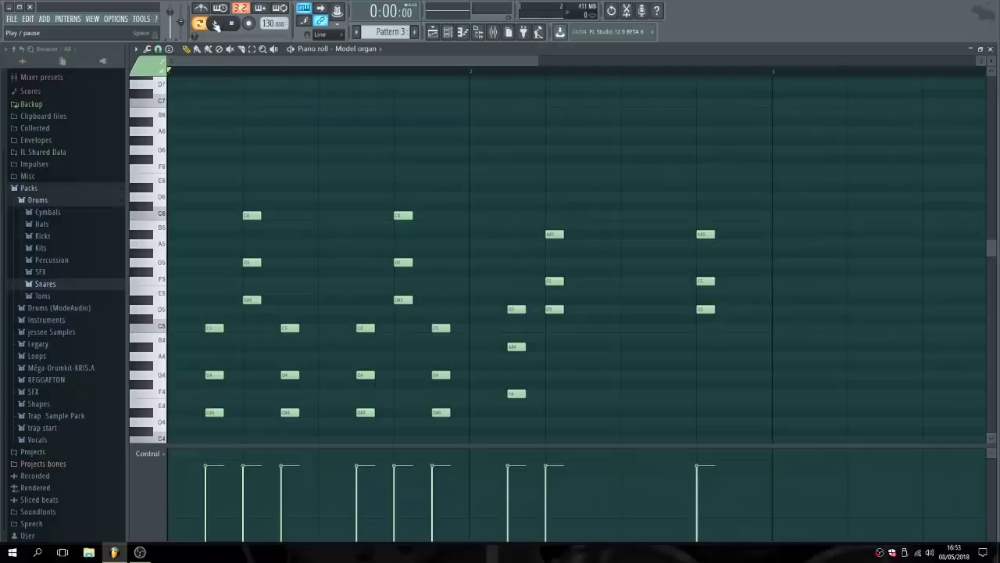
{"action": "left_click", "coordinate": [217, 24]}
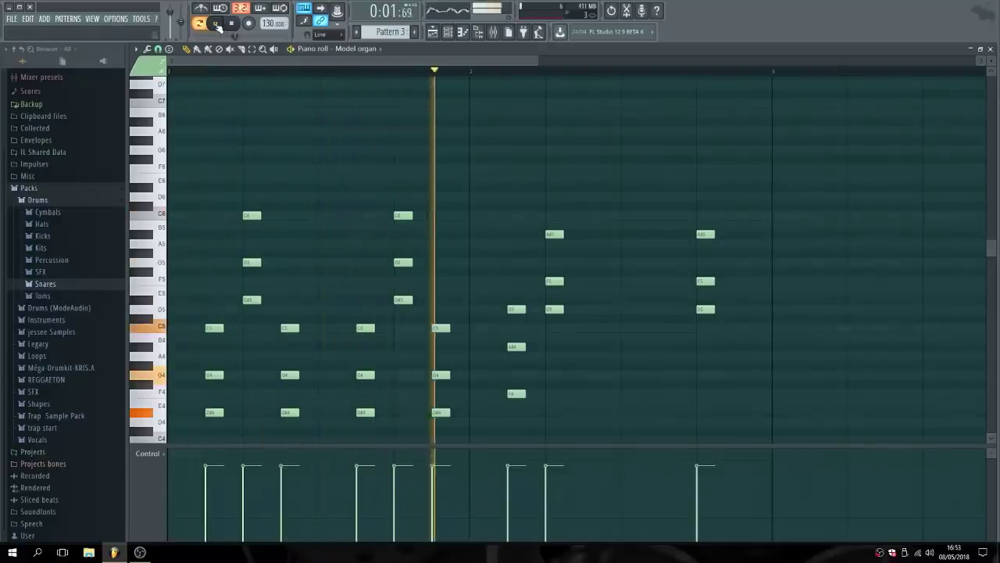
{"action": "left_click", "coordinate": [219, 27]}
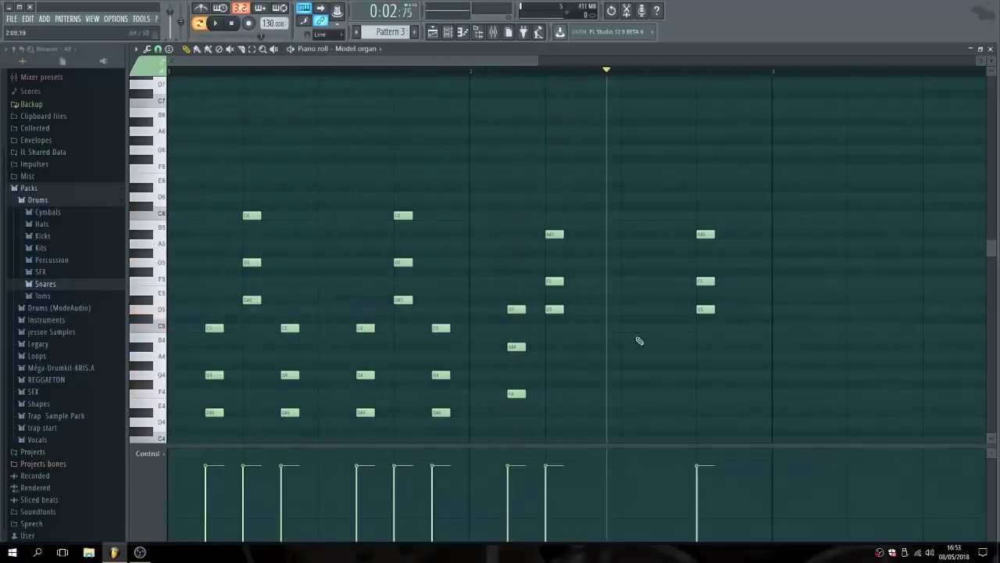
{"action": "left_click", "coordinate": [592, 309]}
{"action": "left_click", "coordinate": [592, 346]}
{"action": "left_click", "coordinate": [592, 393]}
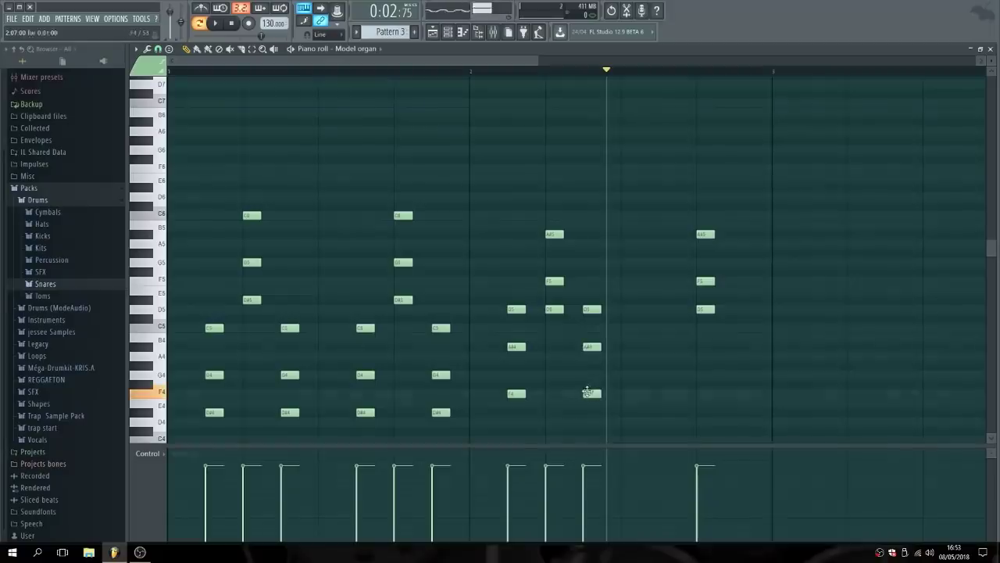
{"action": "right_click", "coordinate": [591, 309]}
{"action": "right_click", "coordinate": [591, 346]}
{"action": "right_click", "coordinate": [592, 394]}
In bar 2, replace the D5 on step 3 with a D4 and add A#4 and F4 notes on step 7.
{"action": "left_click_drag", "start_coordinate": [547, 346], "coordinate": [510, 422]}
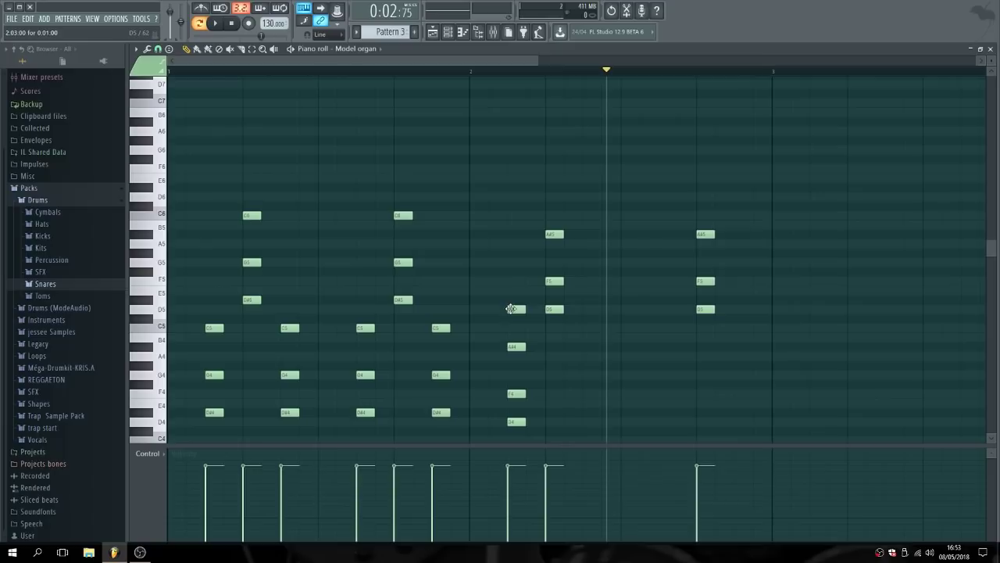
{"action": "right_click", "coordinate": [510, 309]}
{"action": "left_click", "coordinate": [586, 346]}
{"action": "left_click", "coordinate": [587, 393]}
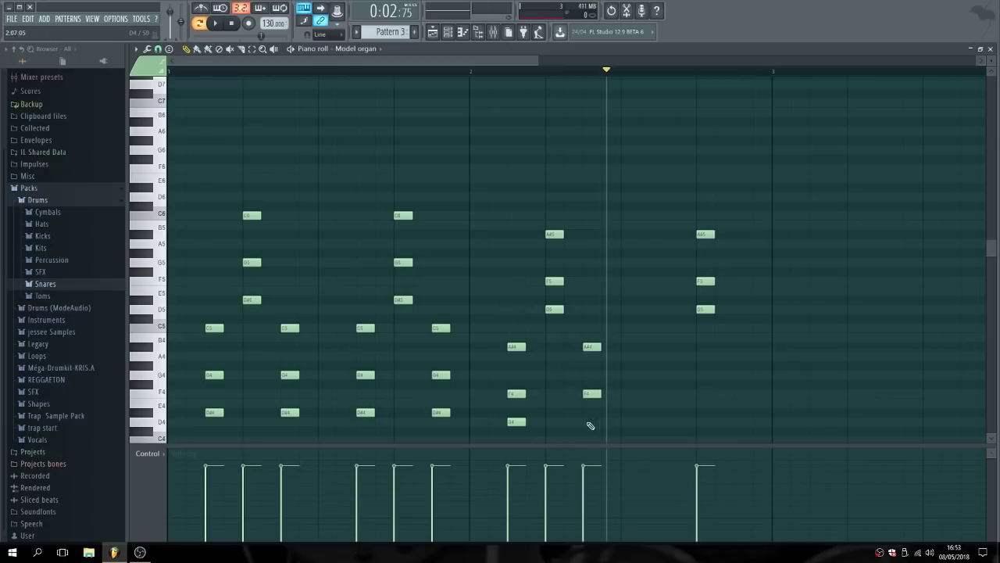
Complete step 7 of bar 2 with D4, repeat the A#4, F4 and D4 chord on steps 11 and 15, and play the pattern.
{"action": "left_click", "coordinate": [663, 422]}
{"action": "left_click", "coordinate": [663, 393]}
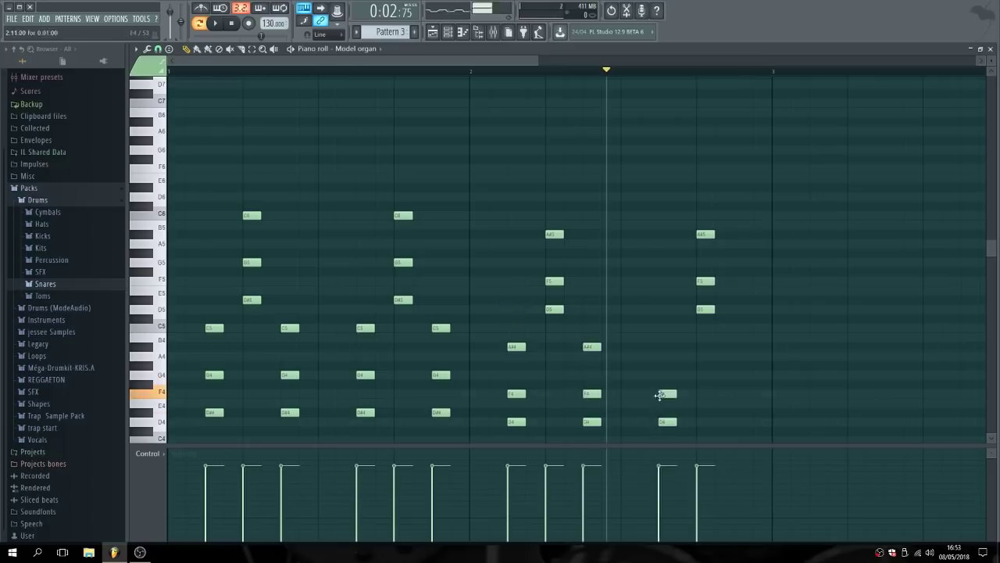
{"action": "left_click", "coordinate": [666, 346]}
{"action": "left_click", "coordinate": [738, 347]}
{"action": "left_click", "coordinate": [739, 393]}
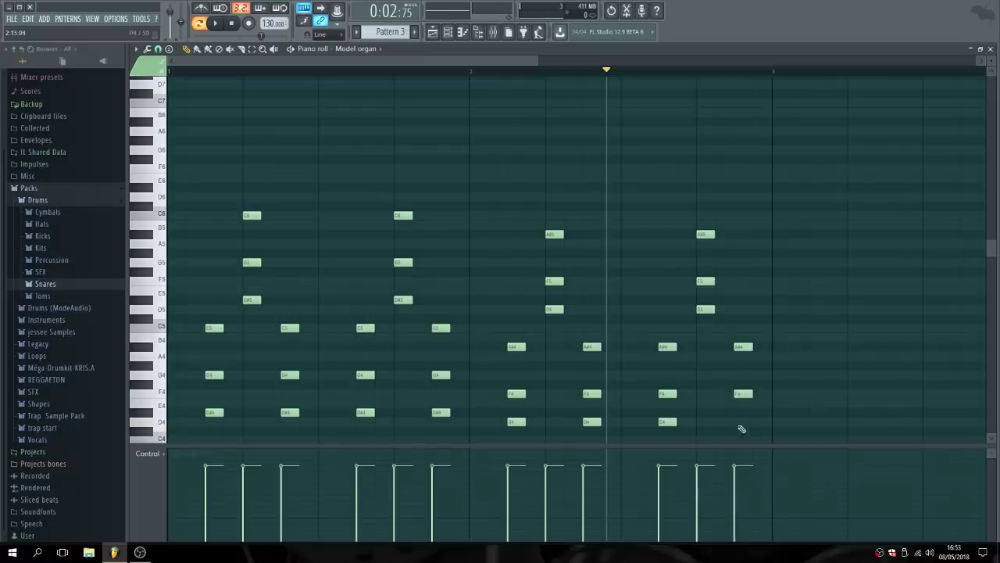
{"action": "left_click", "coordinate": [741, 422]}
{"action": "left_click", "coordinate": [234, 25]}
{"action": "left_click", "coordinate": [217, 24]}
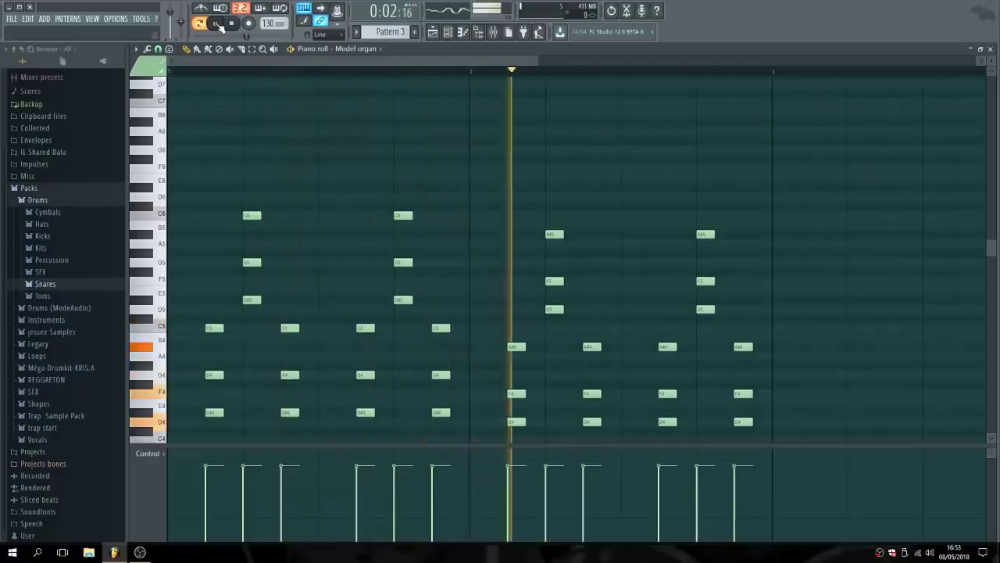
{"action": "key", "text": "space"}
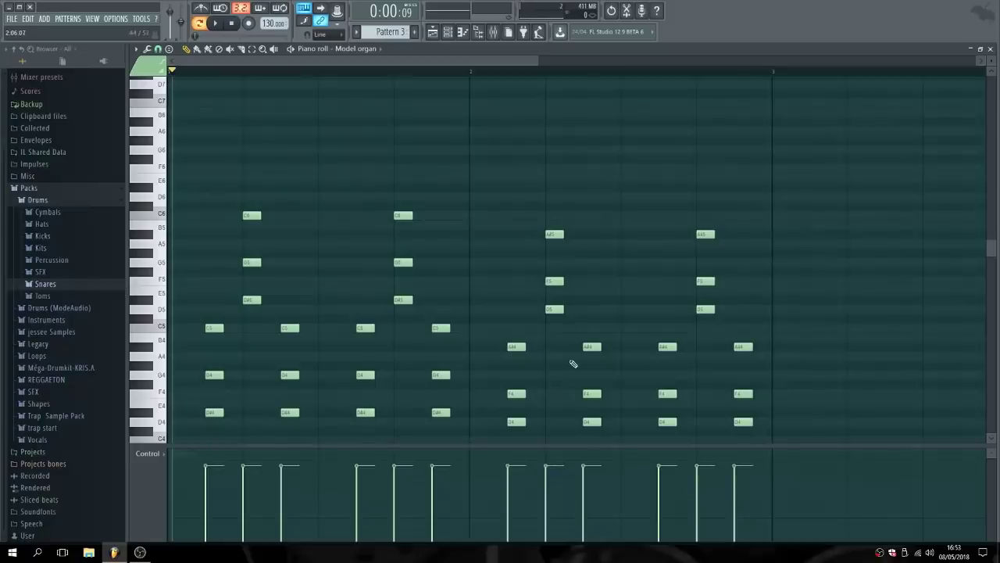
Replace the D4 notes on steps 3, 7, 11 and 15 of bar 2 with D5 notes.
{"action": "right_click", "coordinate": [516, 422]}
{"action": "right_click", "coordinate": [592, 422]}
{"action": "right_click", "coordinate": [667, 422]}
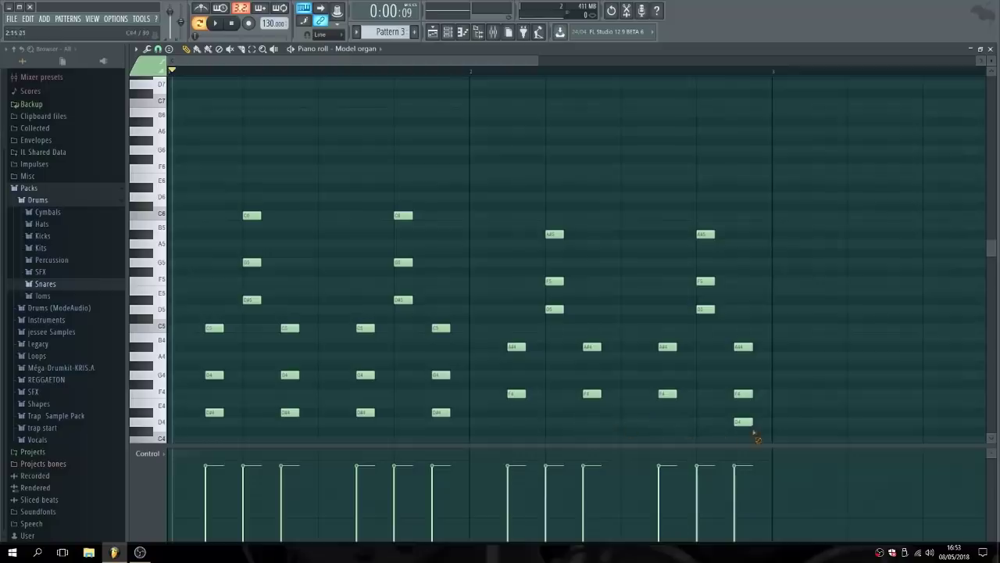
{"action": "left_click_drag", "start_coordinate": [486, 392], "coordinate": [506, 303]}
{"action": "left_click", "coordinate": [660, 309]}
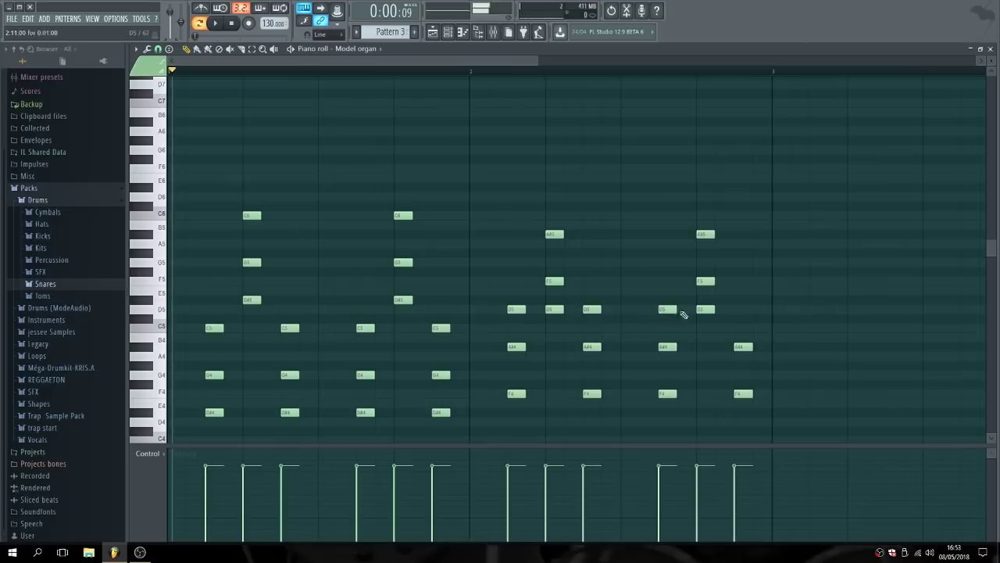
Delete the high three-note chords on steps 5 and 13 of both bars.
{"action": "right_click", "coordinate": [561, 281]}
{"action": "right_click", "coordinate": [563, 309]}
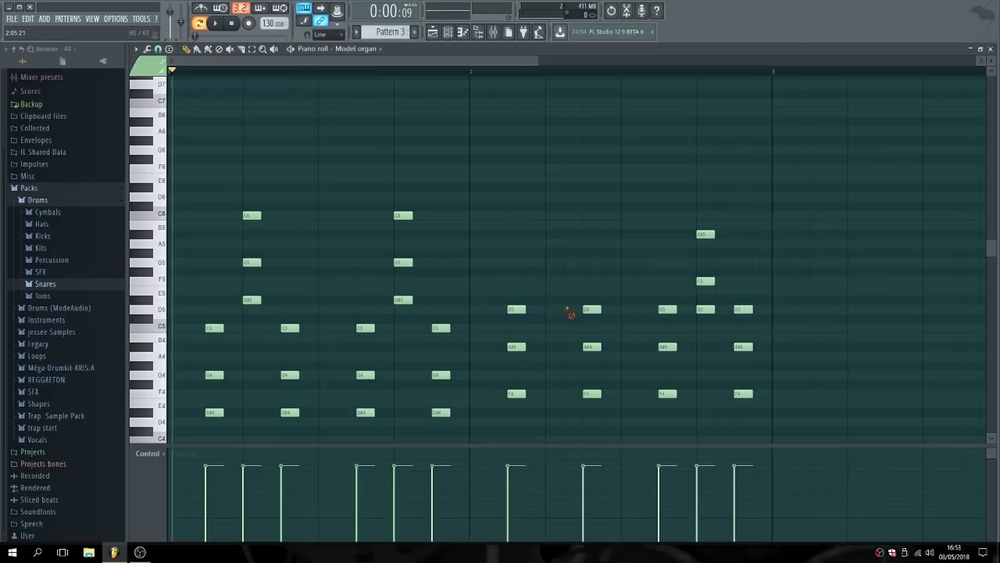
{"action": "right_click", "coordinate": [709, 235]}
{"action": "right_click", "coordinate": [709, 280]}
{"action": "right_click", "coordinate": [710, 309]}
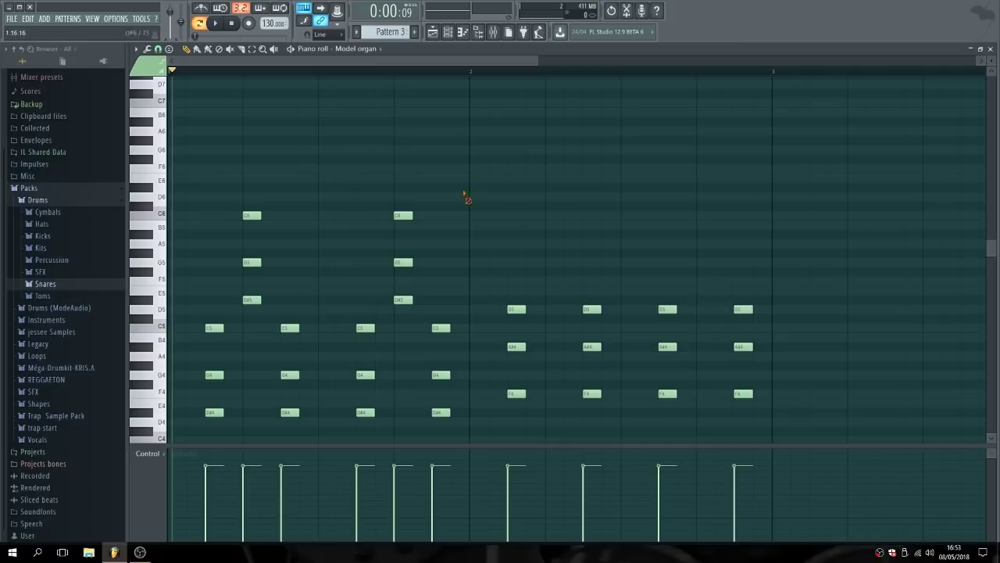
{"action": "right_click", "coordinate": [406, 262]}
{"action": "right_click", "coordinate": [405, 299]}
{"action": "right_click", "coordinate": [403, 215]}
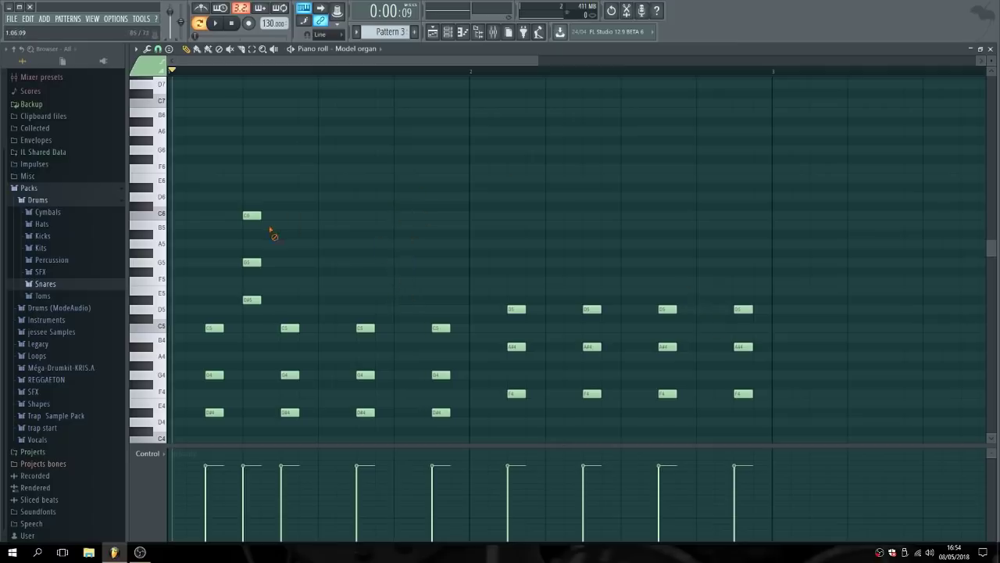
{"action": "right_click", "coordinate": [258, 264]}
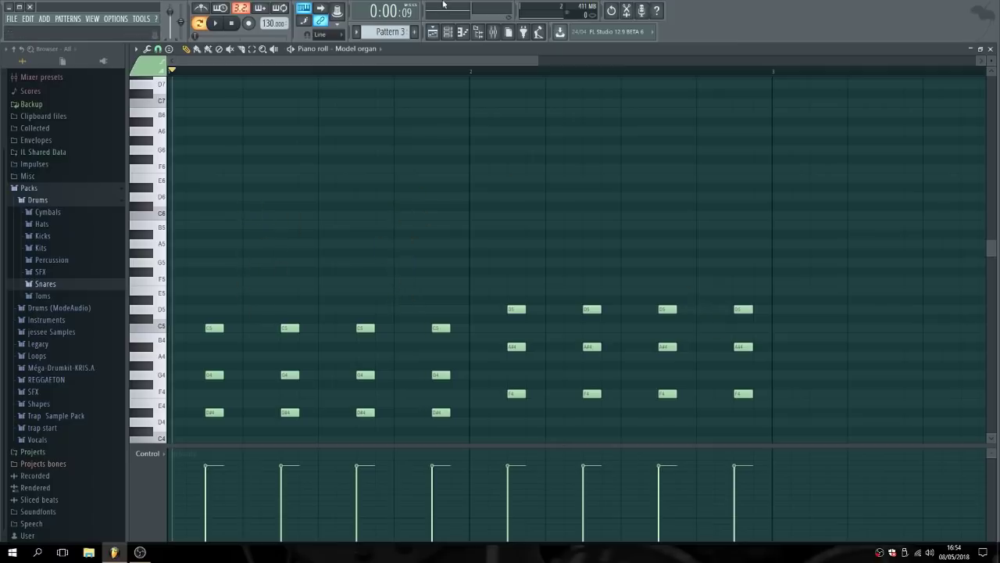
Place Pattern 3 clips at bars 1 and 3 of Playlist track 3 and play the song back.
{"action": "left_click", "coordinate": [433, 34]}
{"action": "left_click", "coordinate": [335, 146]}
{"action": "left_click_drag", "start_coordinate": [335, 146], "coordinate": [163, 154]}
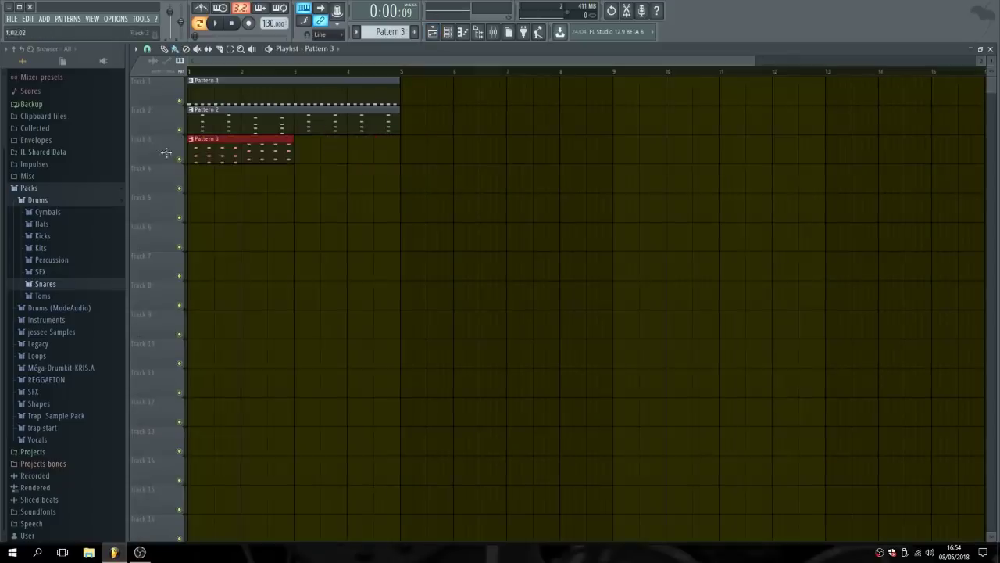
{"action": "left_click", "coordinate": [311, 151]}
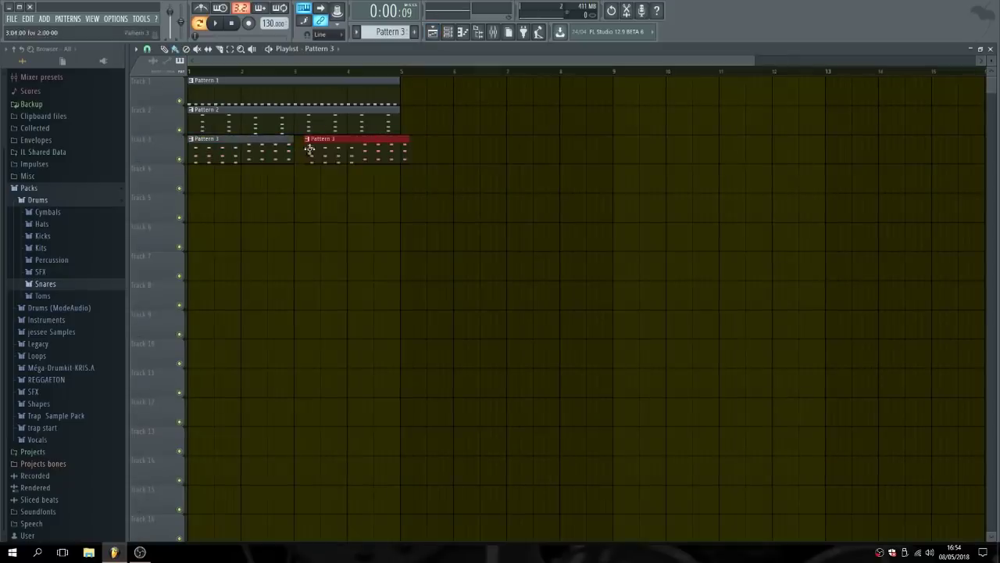
{"action": "left_click", "coordinate": [217, 23]}
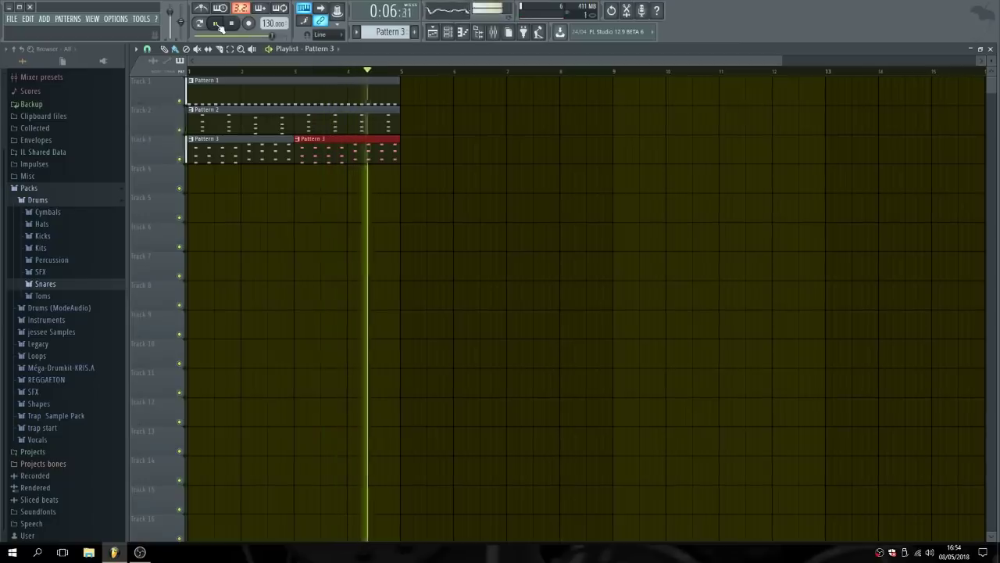
{"action": "left_click", "coordinate": [231, 25]}
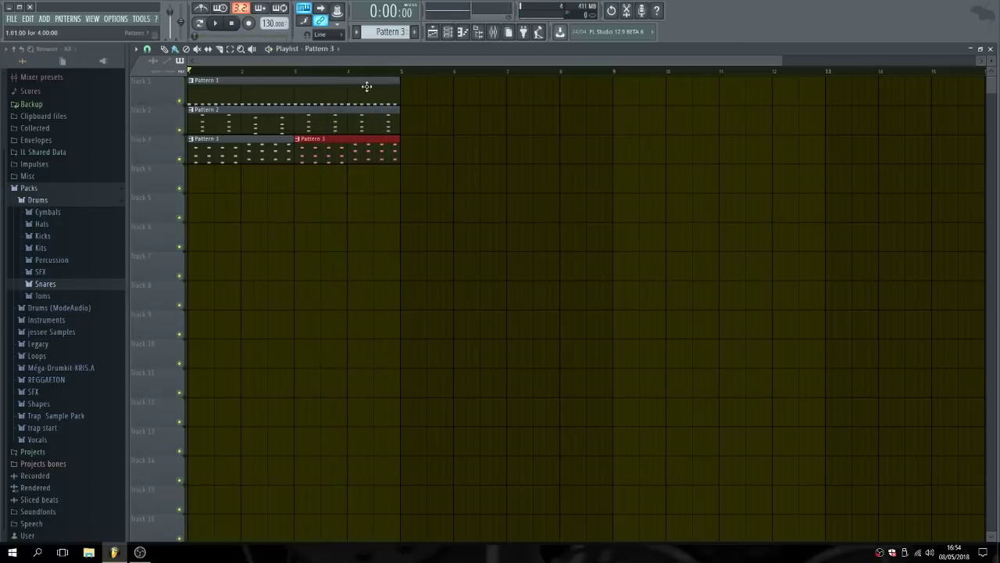
Open the piano roll of the Model organ channel with bars 1 to 4 in view and play the song.
{"action": "left_click", "coordinate": [448, 31]}
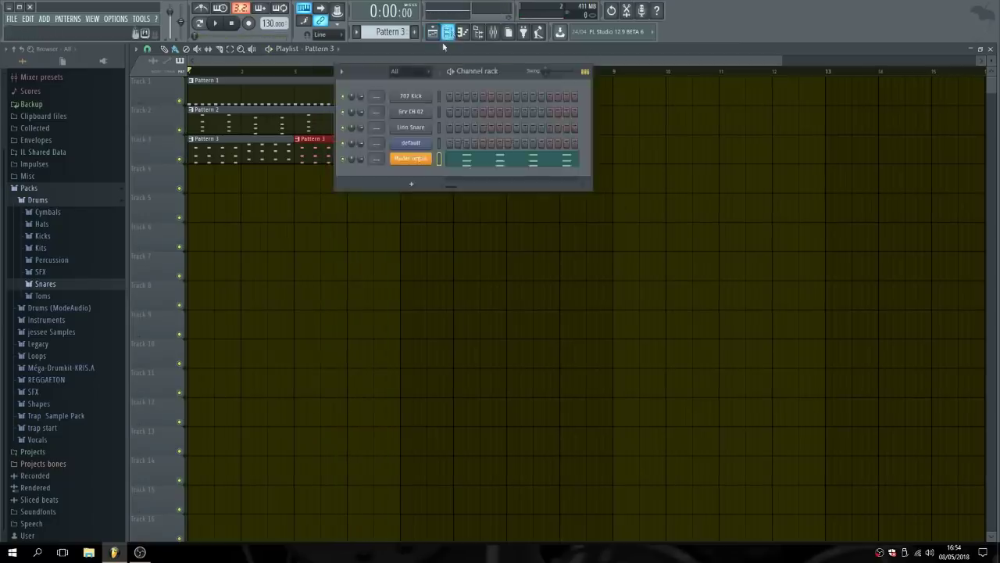
{"action": "right_click", "coordinate": [431, 160]}
{"action": "left_click", "coordinate": [461, 164]}
{"action": "right_click", "coordinate": [427, 161]}
{"action": "left_click", "coordinate": [462, 163]}
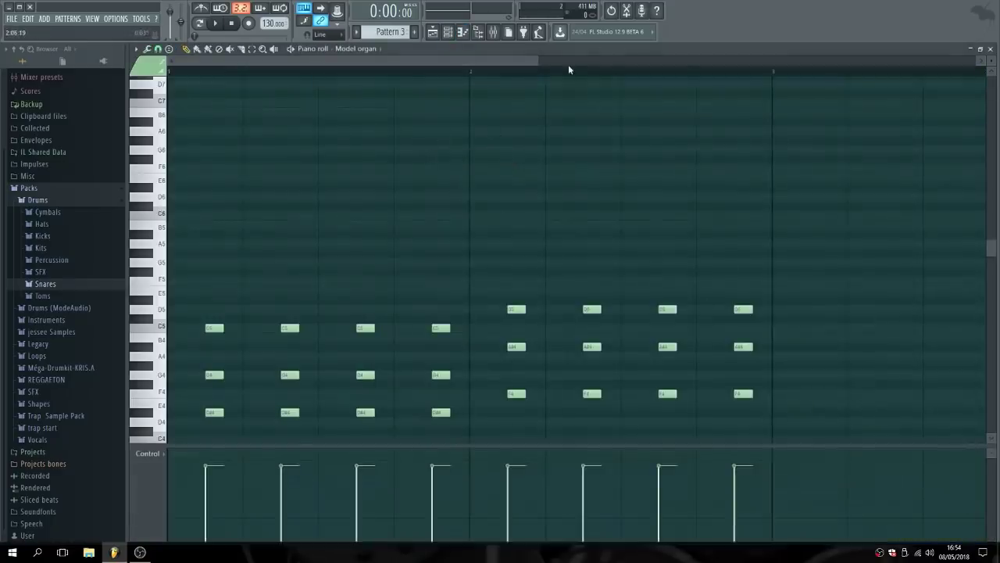
{"action": "left_click_drag", "start_coordinate": [538, 60], "coordinate": [729, 60]}
{"action": "scroll", "coordinate": [677, 235], "scroll_direction": "up", "scroll_amount": 1}
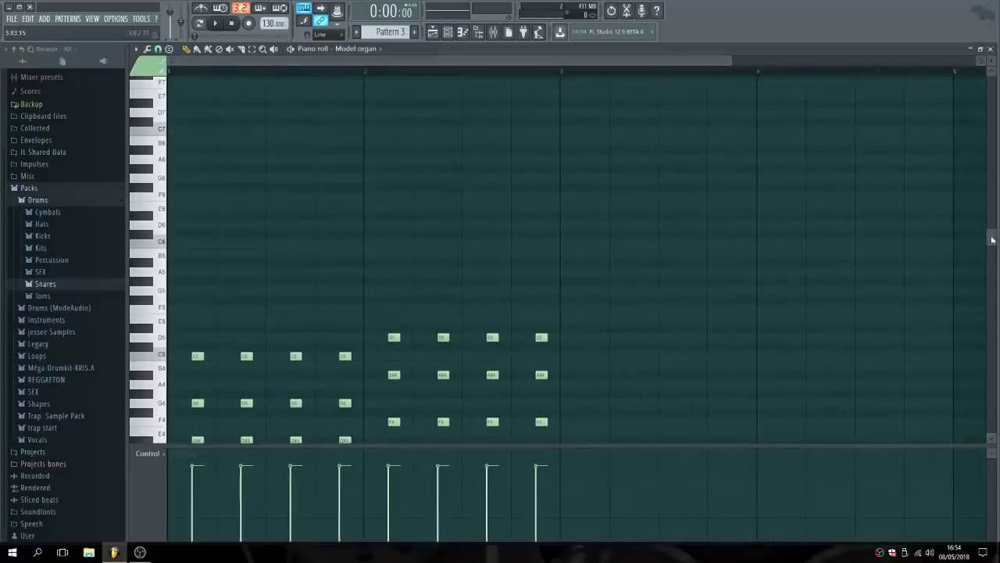
{"action": "left_click_drag", "start_coordinate": [993, 240], "coordinate": [990, 257]}
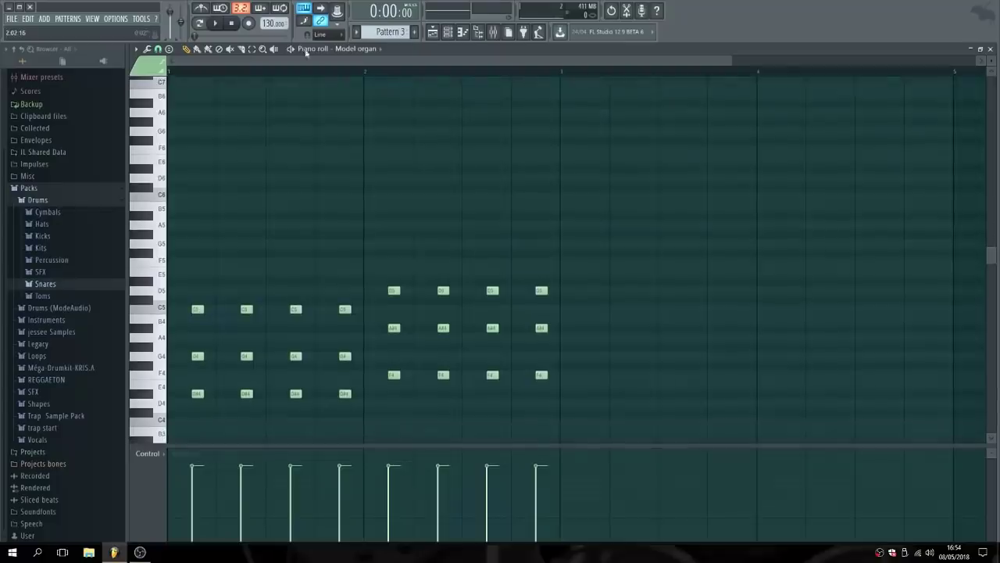
{"action": "left_click", "coordinate": [219, 23]}
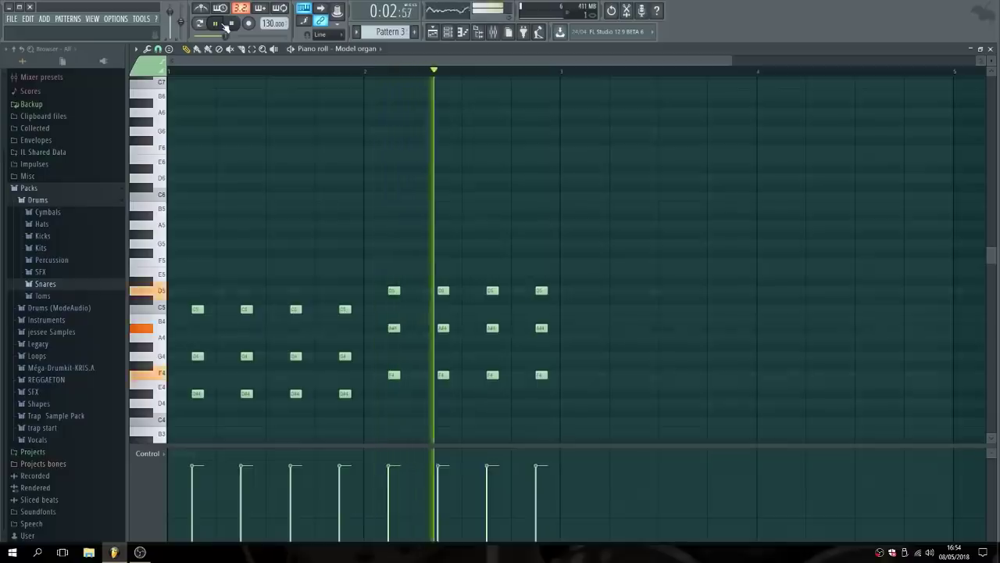
{"action": "left_click", "coordinate": [215, 24]}
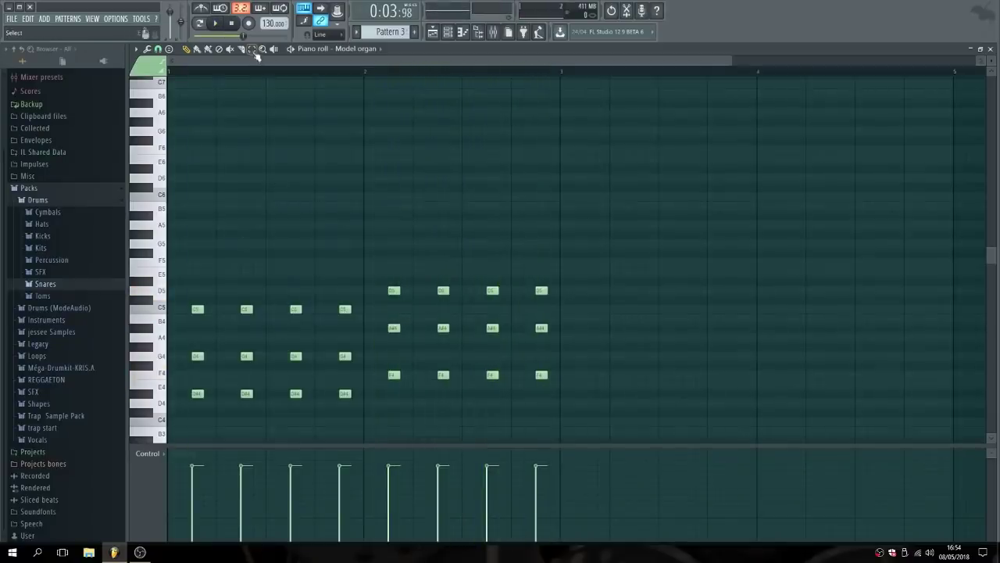
Copy the four organ chords of bar 1 into bar 3 and play the song back.
{"action": "left_click_drag", "start_coordinate": [351, 413], "coordinate": [181, 246]}
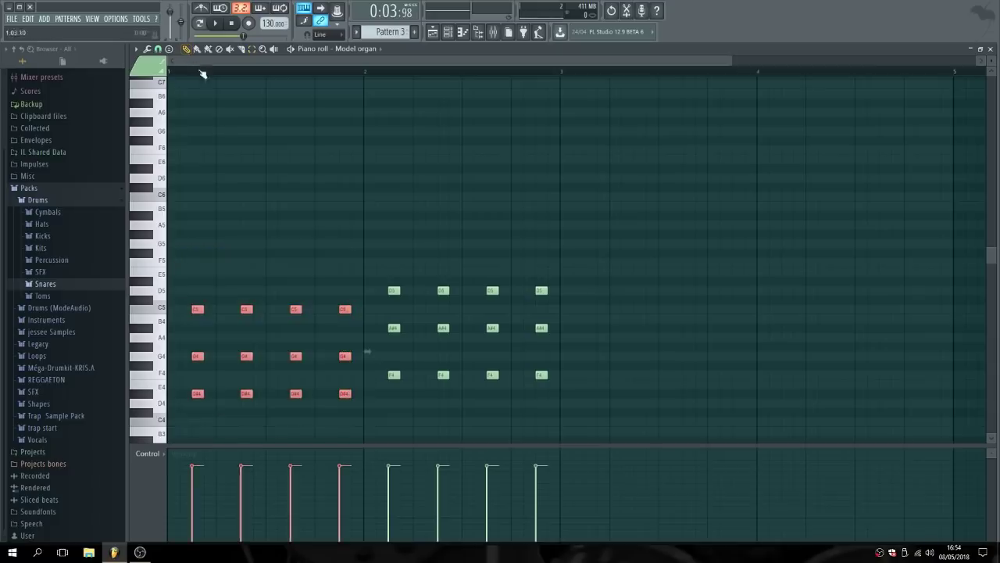
{"action": "left_click_drag", "start_coordinate": [245, 309], "coordinate": [594, 311]}
{"action": "left_click", "coordinate": [628, 282]}
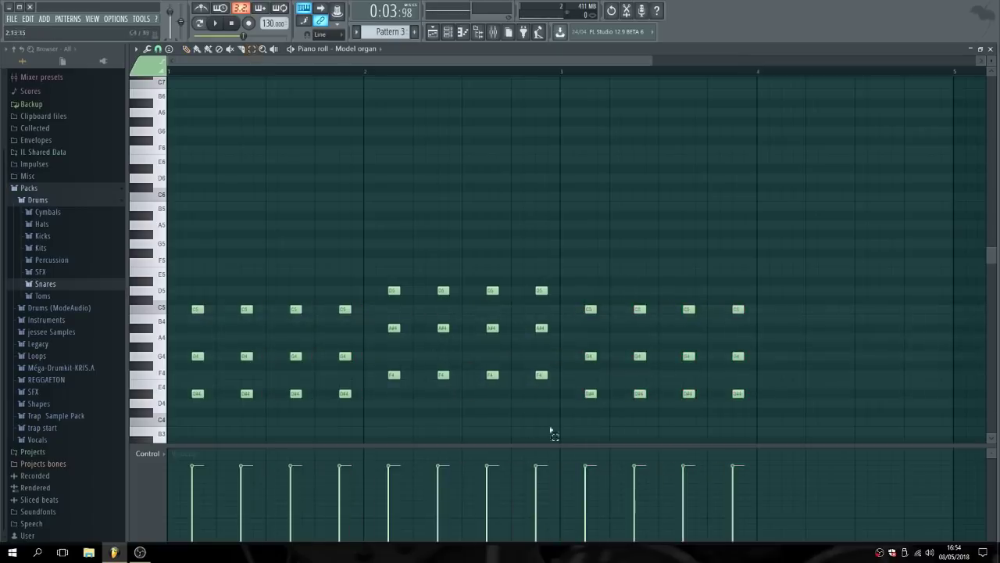
{"action": "left_click_drag", "start_coordinate": [560, 410], "coordinate": [396, 270]}
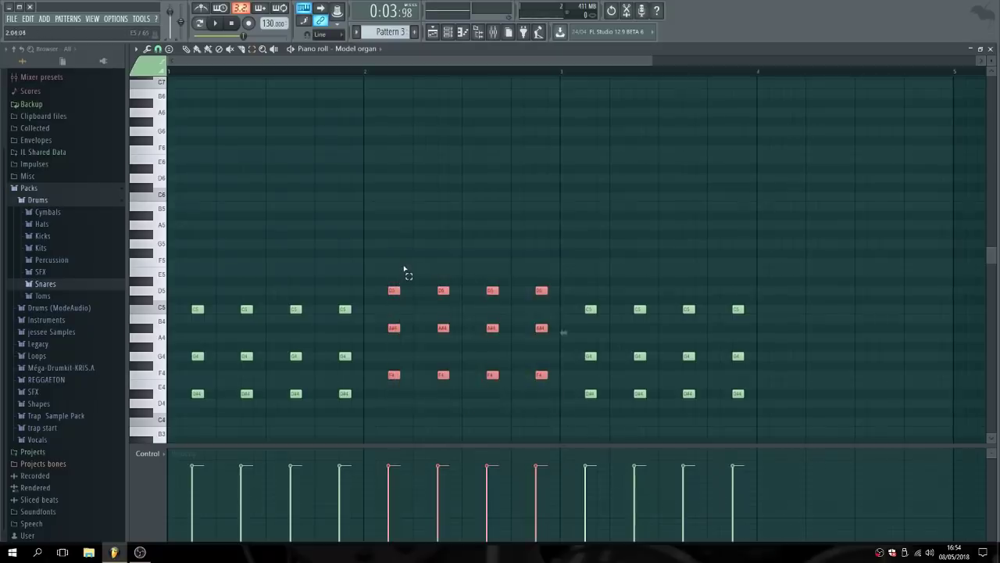
{"action": "left_click", "coordinate": [407, 269]}
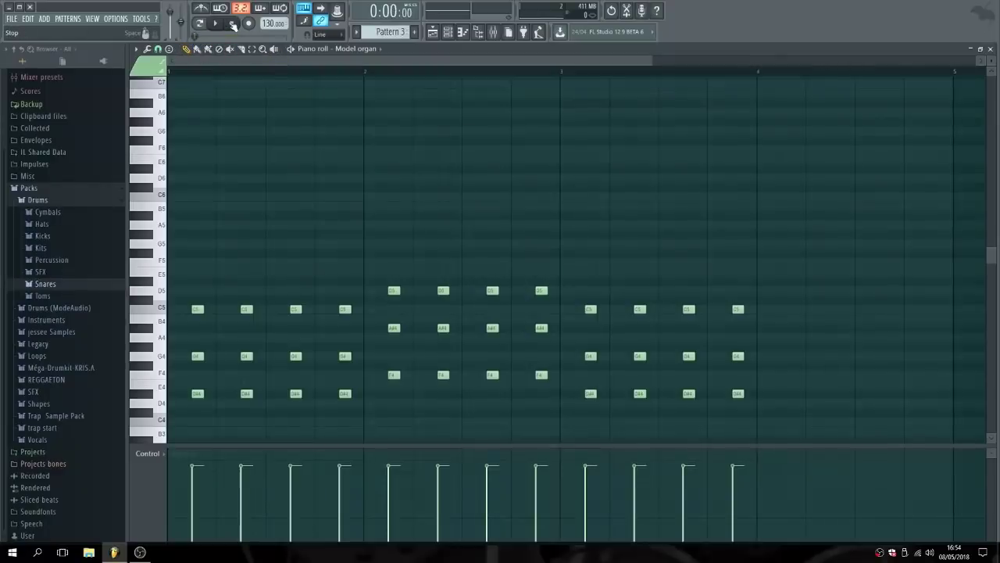
{"action": "left_click", "coordinate": [218, 24]}
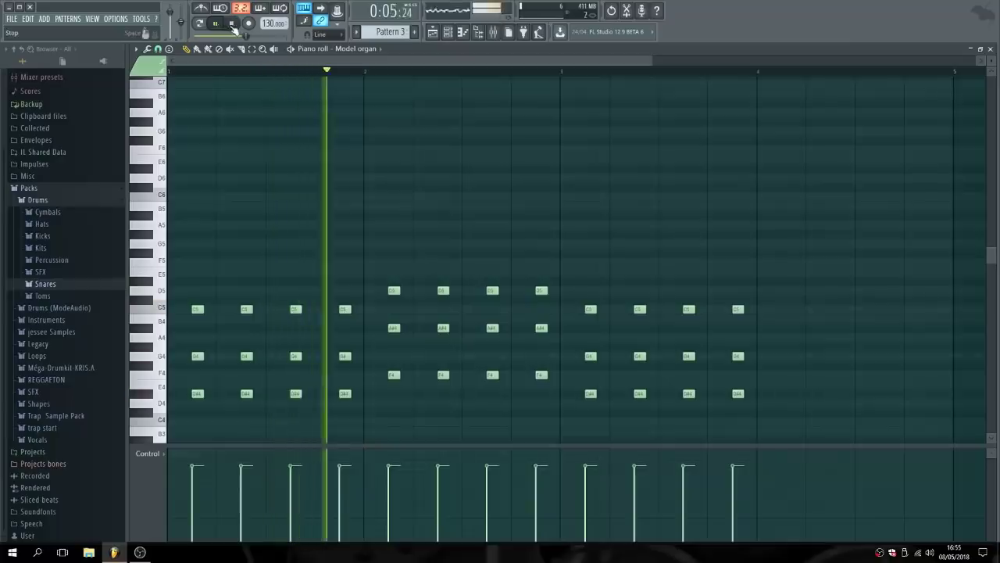
{"action": "left_click", "coordinate": [231, 24]}
Copy the four organ chords of bar 2 into bar 4.
{"action": "left_click", "coordinate": [252, 48]}
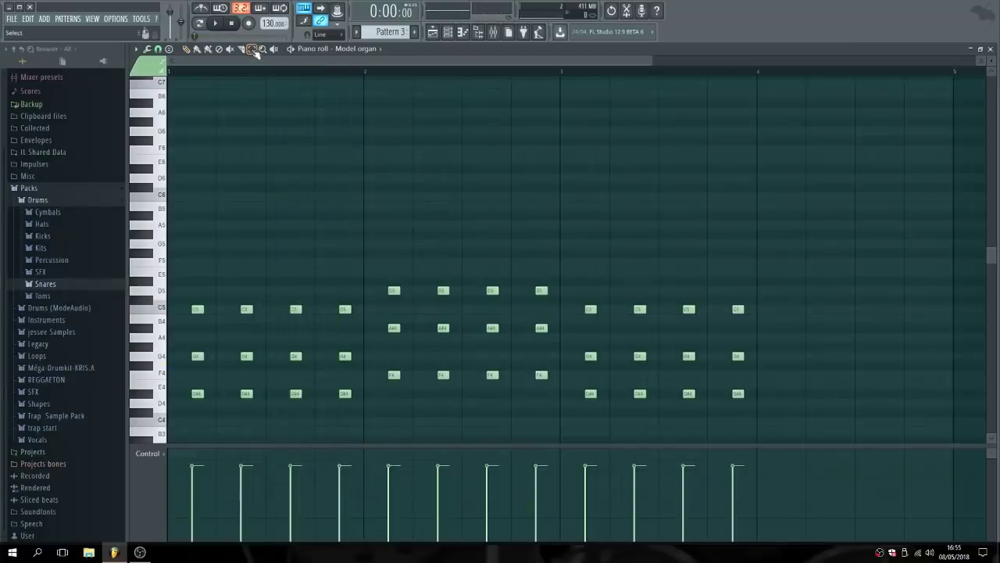
{"action": "left_click_drag", "start_coordinate": [550, 408], "coordinate": [389, 239]}
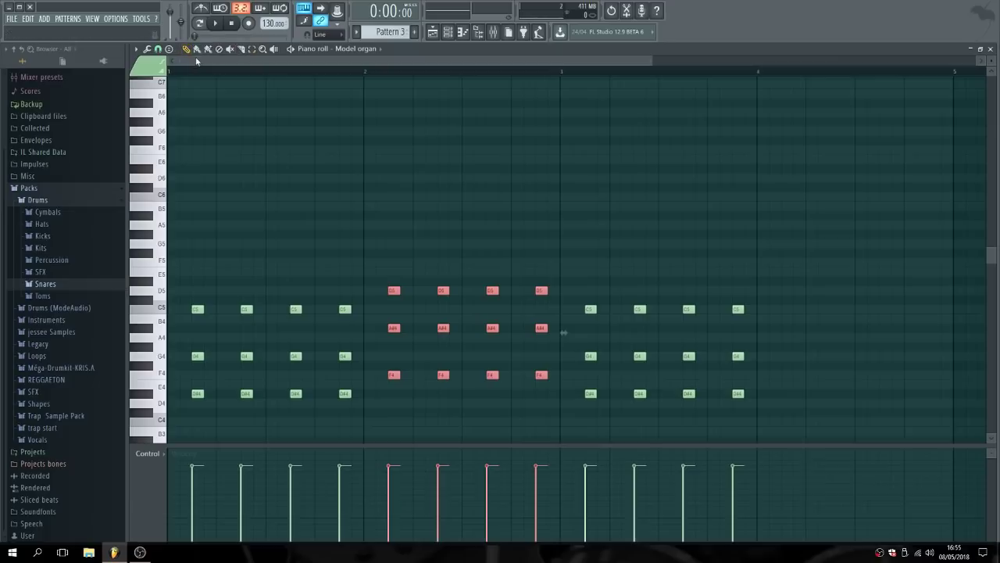
{"action": "key", "text": "ctrl+v"}
{"action": "left_click_drag", "start_coordinate": [196, 291], "coordinate": [787, 290]}
{"action": "left_click", "coordinate": [797, 261]}
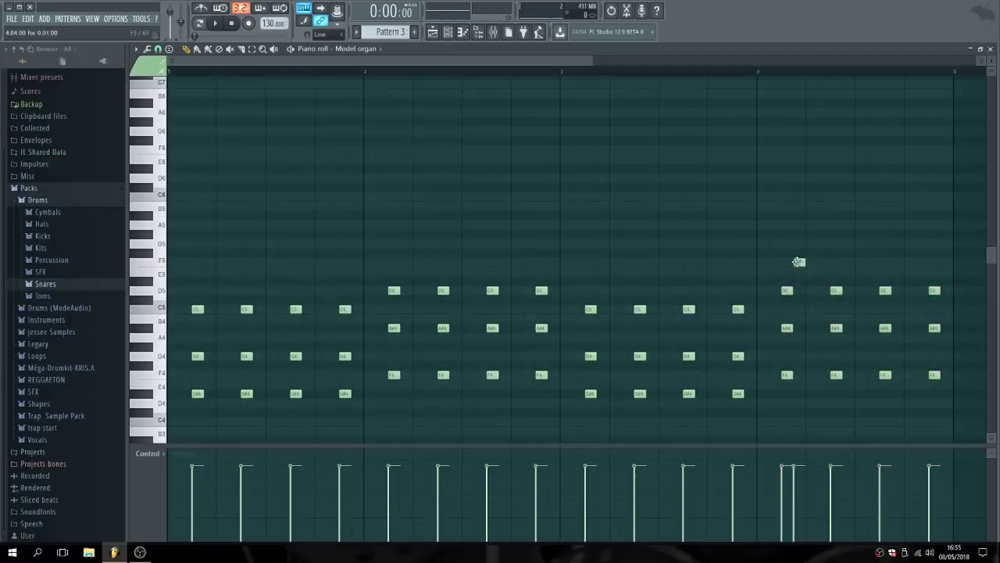
Play the song from the start to check the four-bar organ part, and return to the Playlist.
{"action": "left_click", "coordinate": [219, 27]}
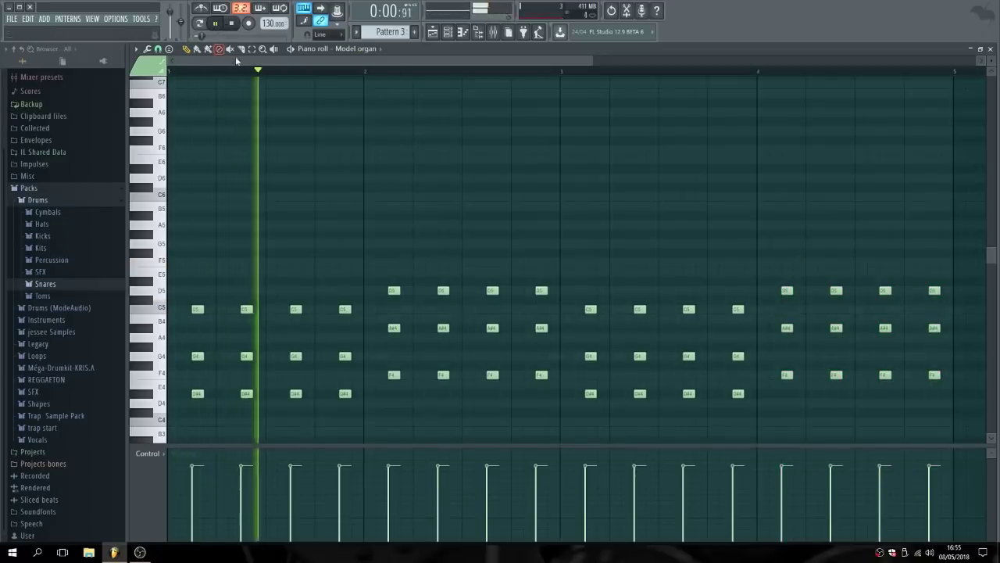
{"action": "left_click_drag", "start_coordinate": [261, 61], "coordinate": [392, 65]}
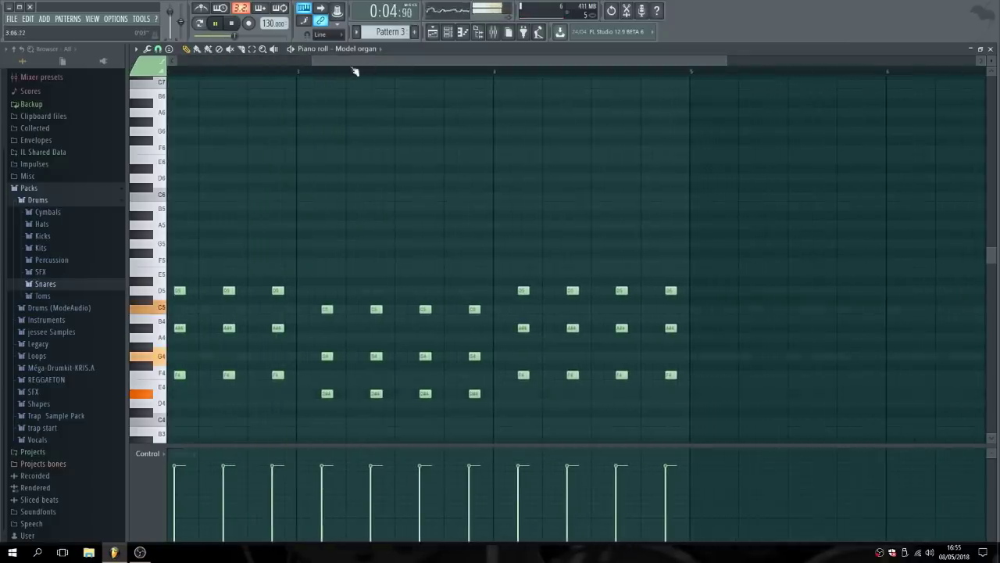
{"action": "key", "text": "space"}
{"action": "left_click", "coordinate": [432, 31]}
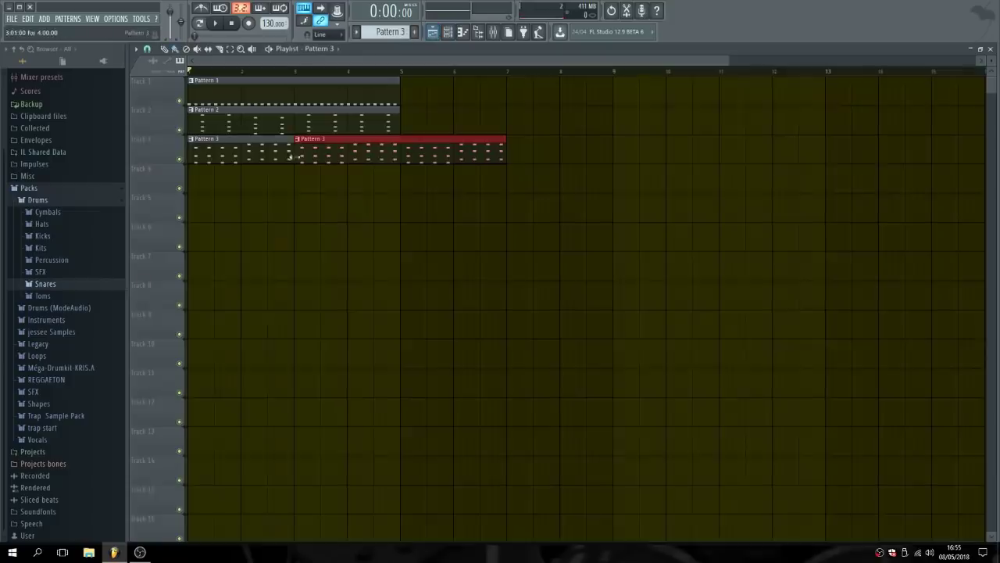
Delete the overlapping Pattern 3 clip that starts at bar 3 in the Playlist, and play the song.
{"action": "right_click", "coordinate": [395, 156]}
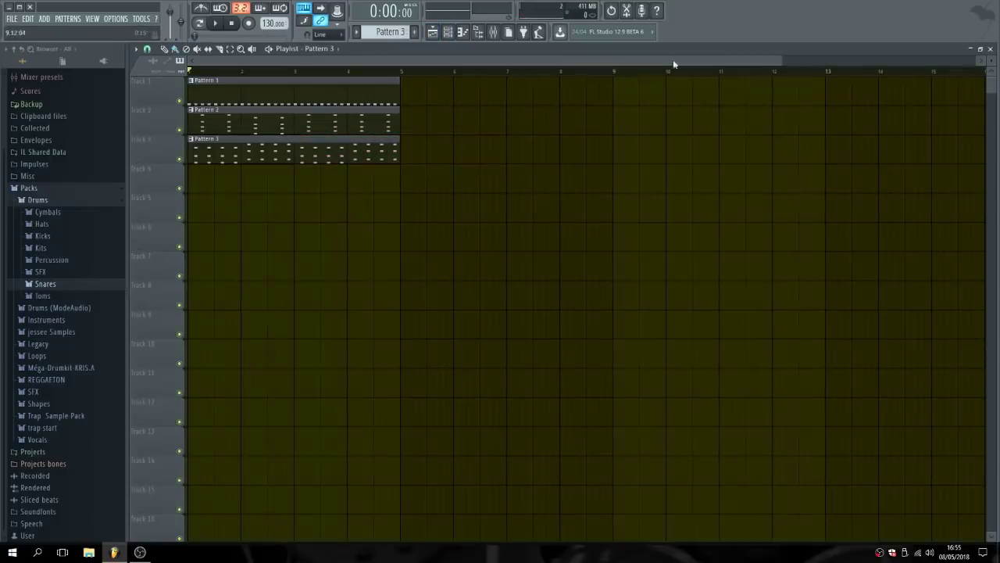
{"action": "left_click", "coordinate": [216, 23]}
Open the piano roll of the Model organ channel, listen through bars 3 and 4, and stop playback.
{"action": "left_click", "coordinate": [447, 31]}
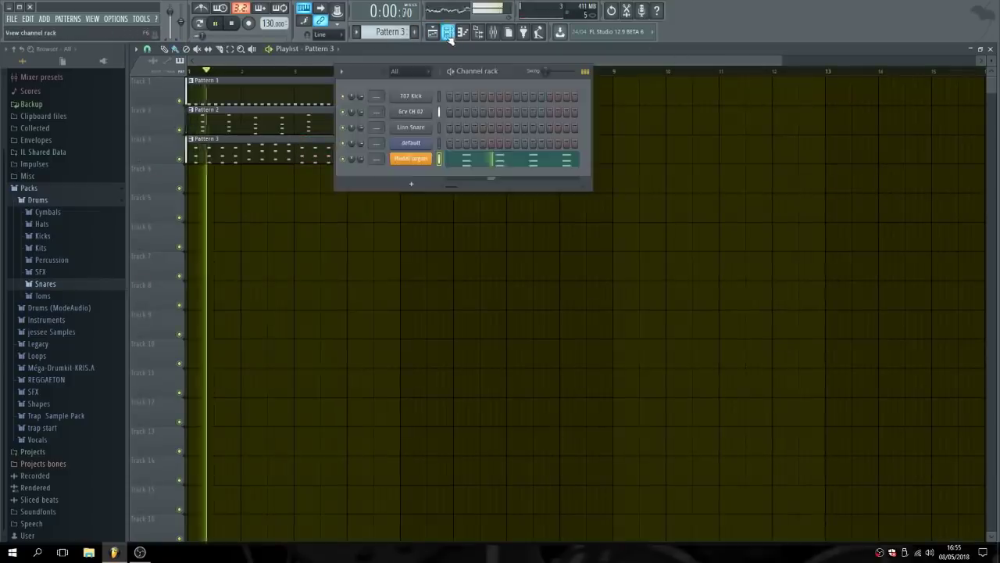
{"action": "right_click", "coordinate": [427, 157]}
{"action": "left_click", "coordinate": [453, 159]}
{"action": "right_click", "coordinate": [427, 162]}
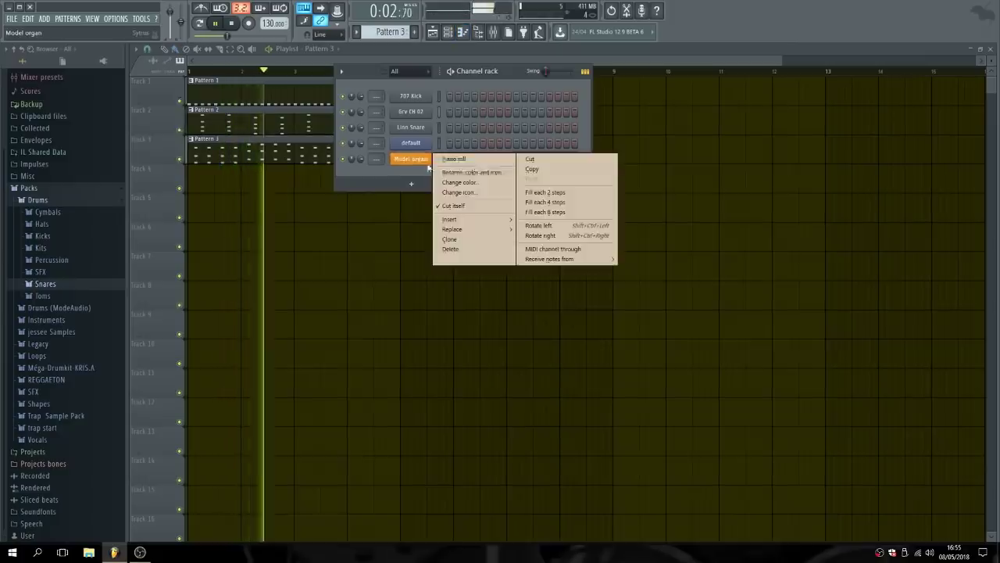
{"action": "left_click", "coordinate": [461, 159]}
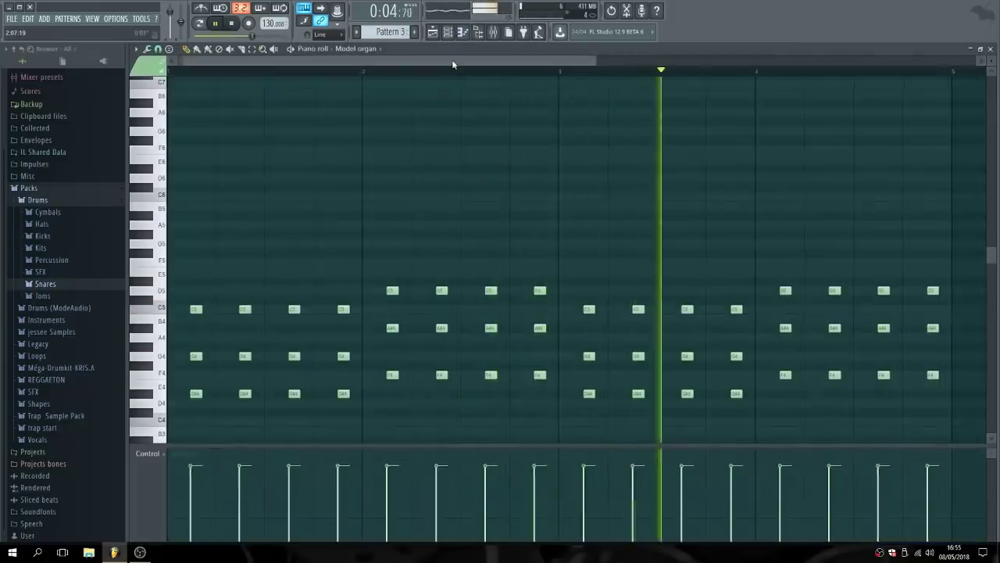
{"action": "left_click_drag", "start_coordinate": [458, 63], "coordinate": [621, 78]}
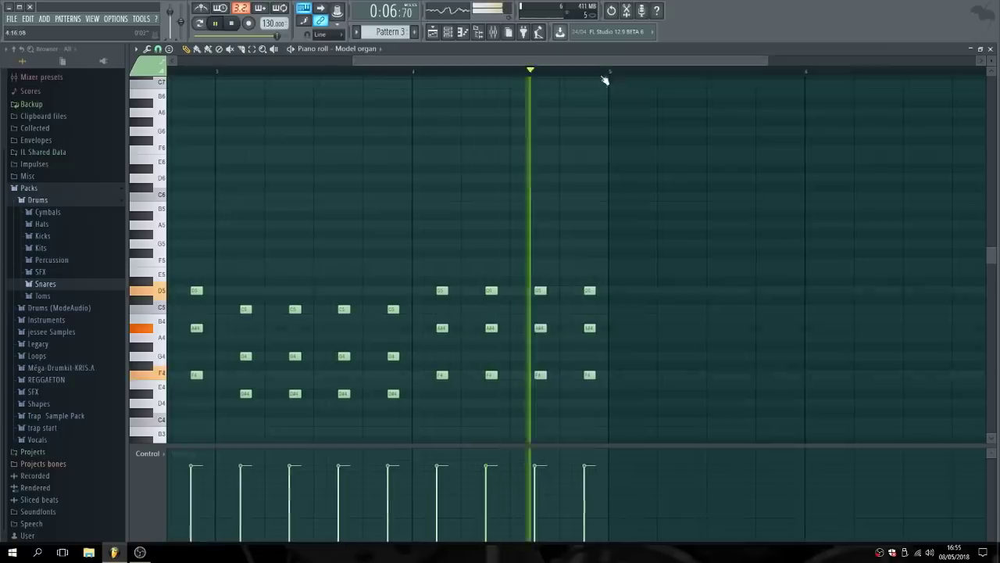
{"action": "left_click", "coordinate": [230, 22]}
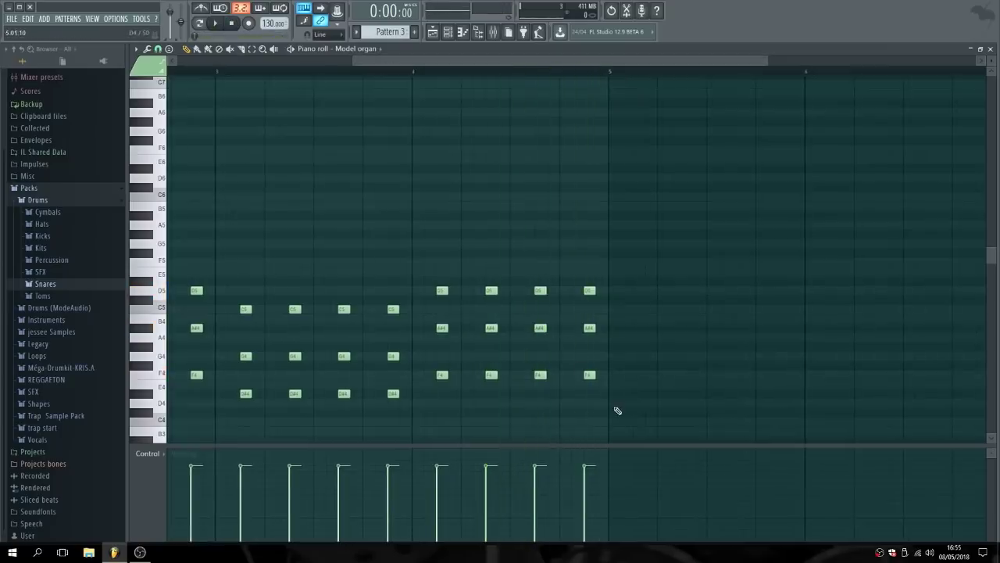
Replace the four organ chords in bar 4 with copies of the four chords from bar 3.
{"action": "left_click_drag", "start_coordinate": [606, 408], "coordinate": [441, 255]}
{"action": "key", "text": "Delete"}
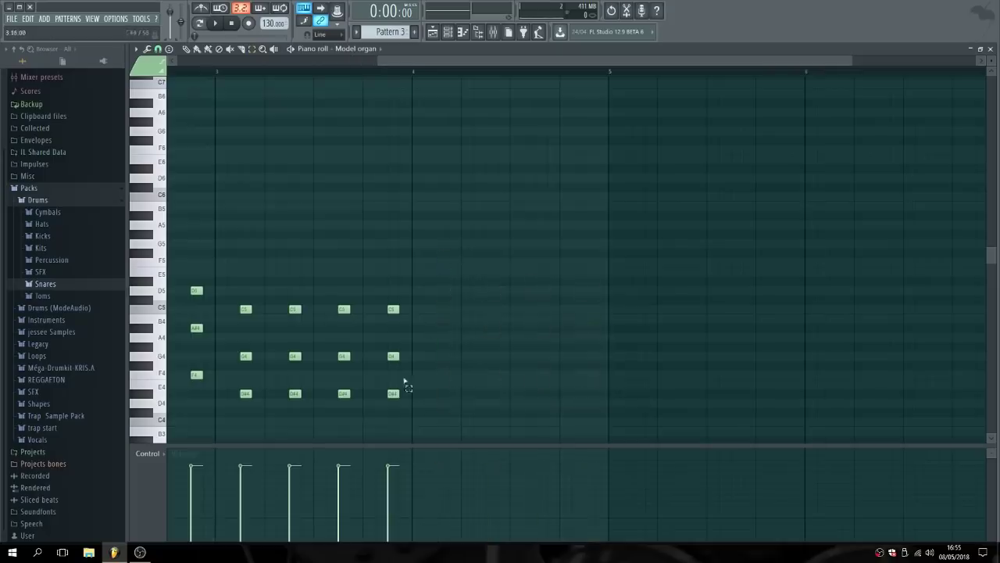
{"action": "left_click_drag", "start_coordinate": [433, 428], "coordinate": [237, 275]}
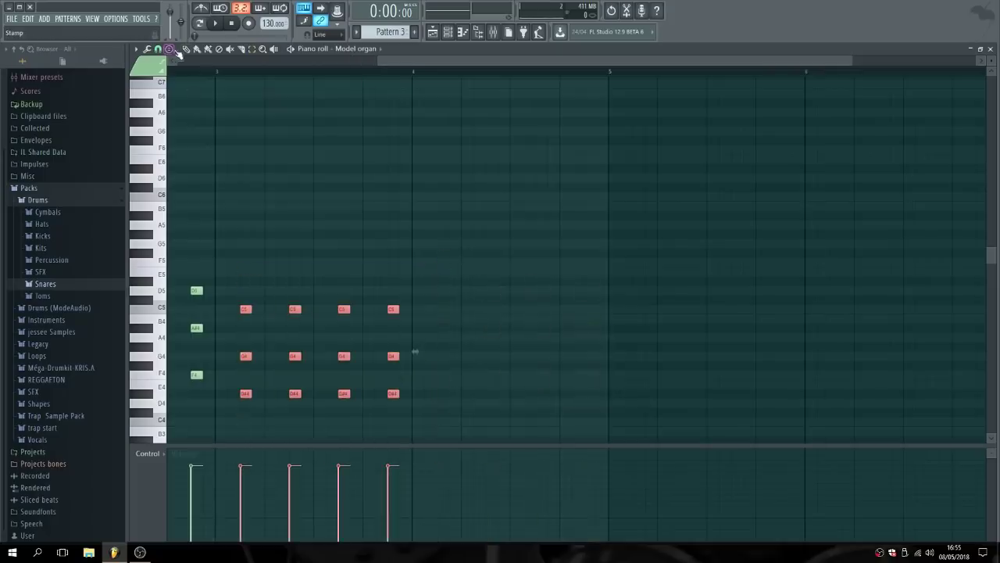
{"action": "key", "text": "shift+Right"}
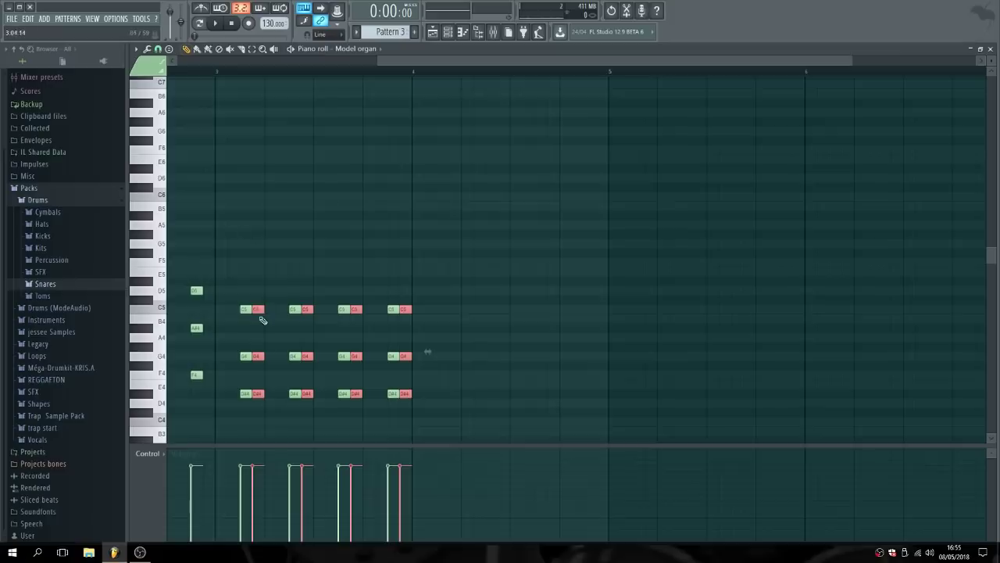
{"action": "left_click_drag", "start_coordinate": [259, 309], "coordinate": [446, 311]}
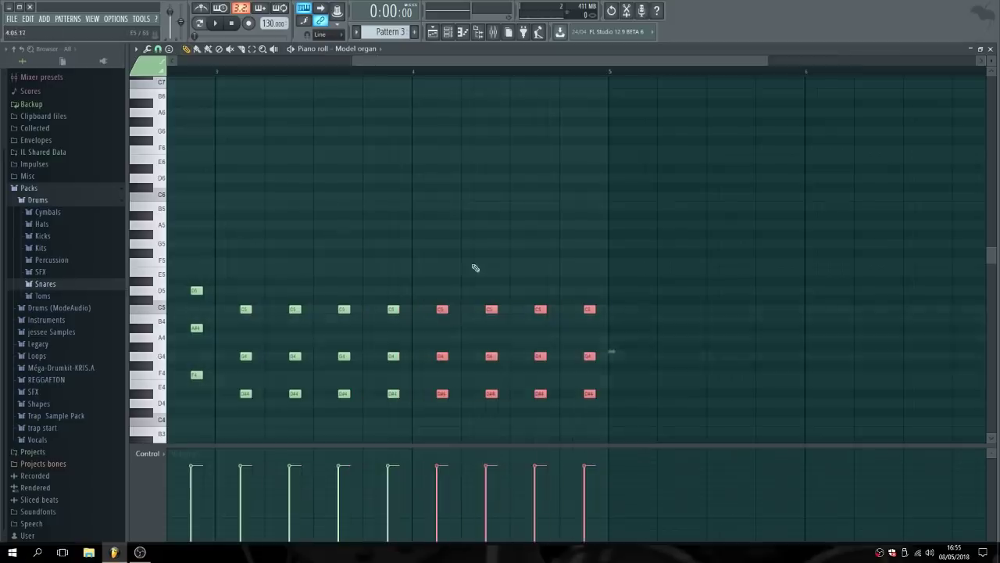
{"action": "left_click", "coordinate": [475, 263]}
{"action": "right_click", "coordinate": [475, 263]}
Play the song from the start to check the revised organ part, switch to the Playlist, and stop playback.
{"action": "left_click_drag", "start_coordinate": [505, 62], "coordinate": [319, 61]}
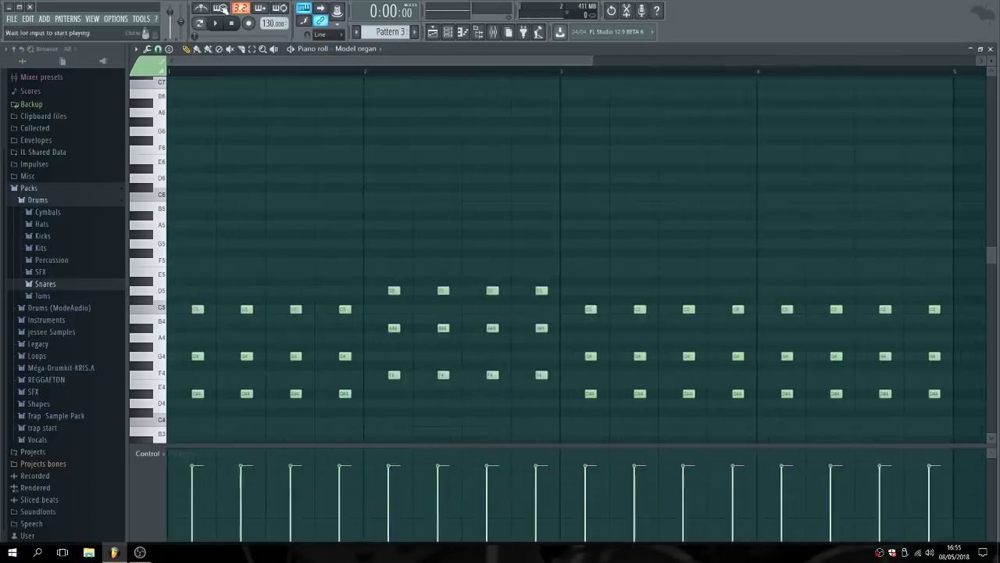
{"action": "left_click", "coordinate": [232, 26]}
{"action": "left_click", "coordinate": [215, 23]}
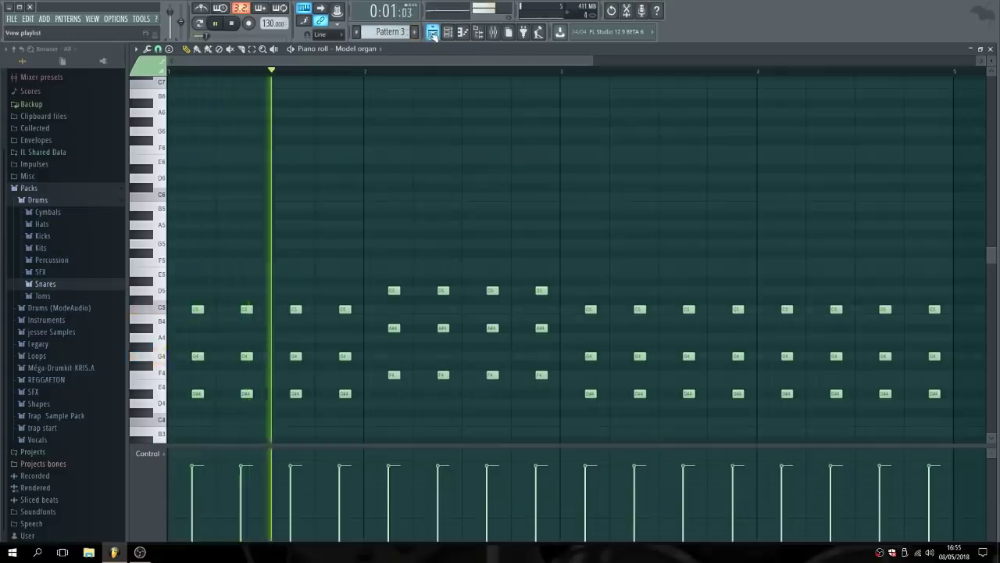
{"action": "key", "text": "F5"}
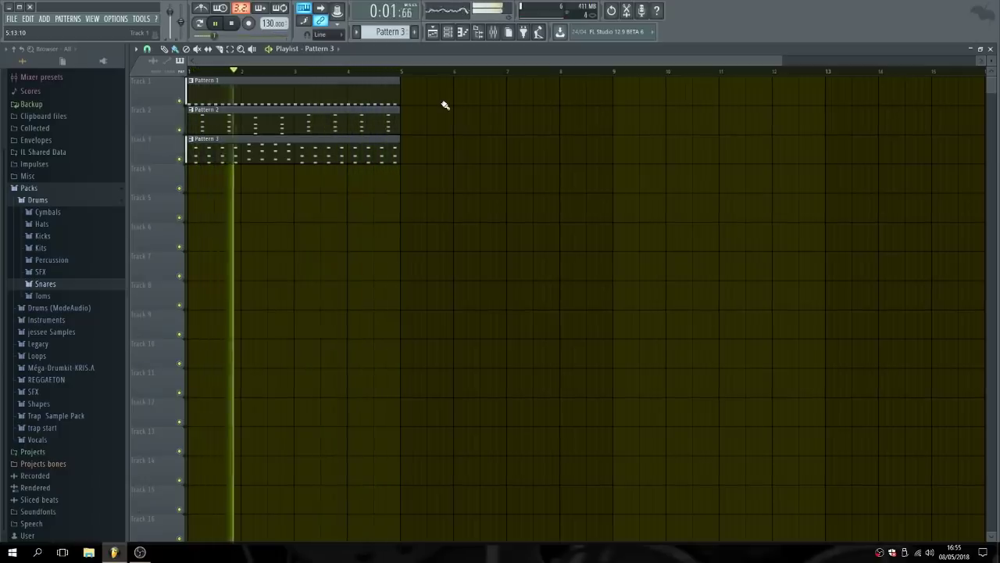
{"action": "left_click", "coordinate": [233, 25]}
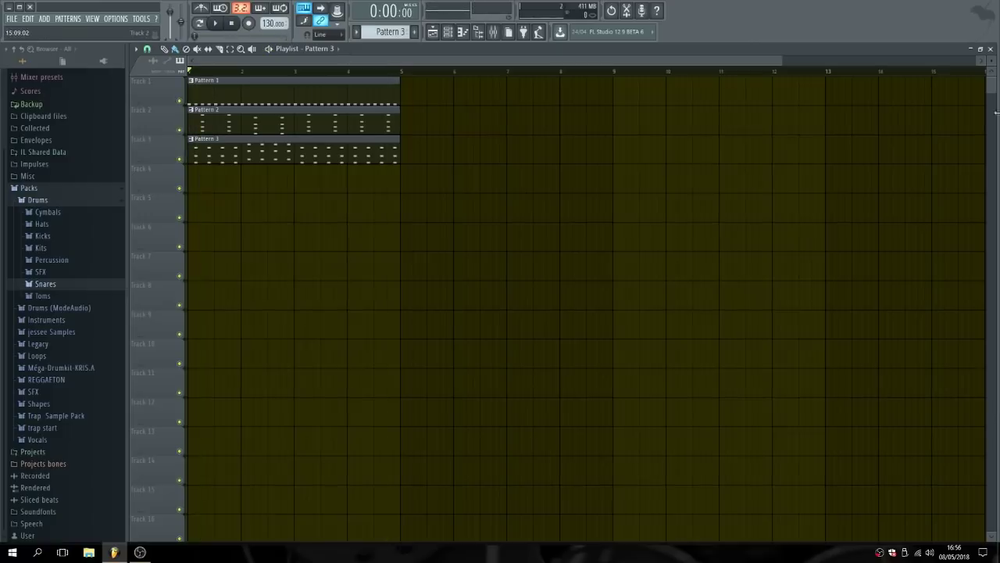
Close the Playlist and the piano roll, and open the Model organ plugin.
{"action": "left_click", "coordinate": [991, 49]}
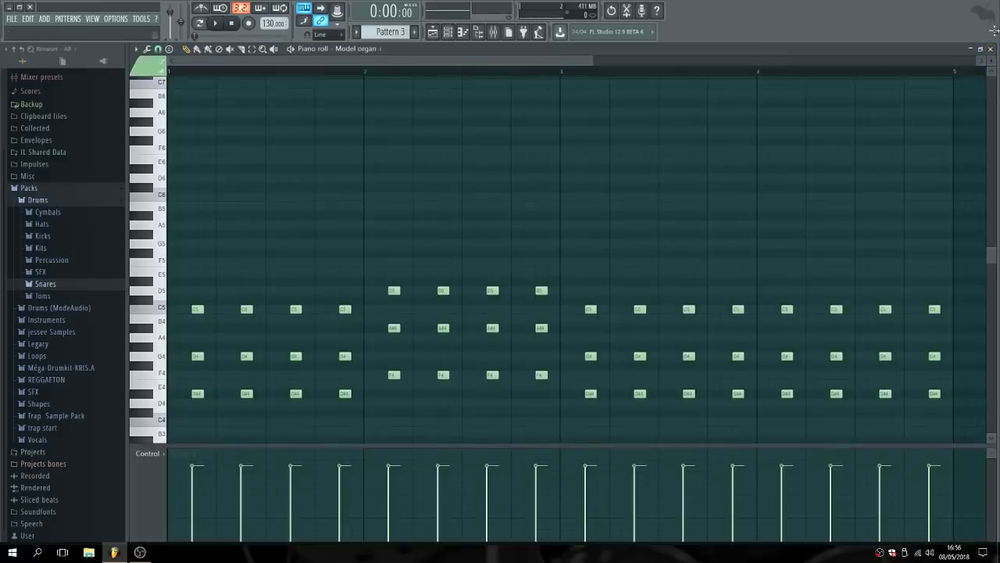
{"action": "left_click", "coordinate": [991, 49]}
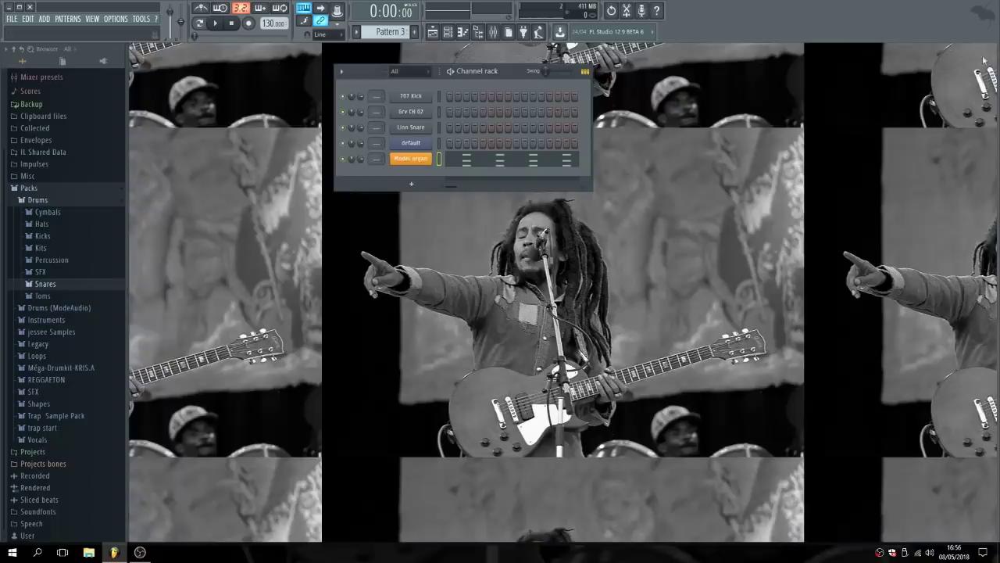
{"action": "left_click", "coordinate": [414, 161]}
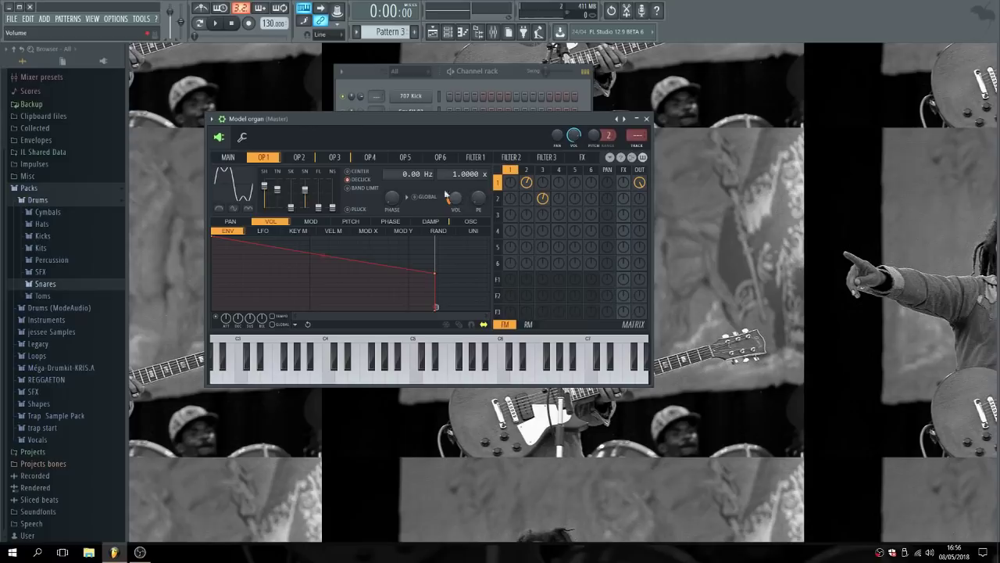
Try lower operator modulation amounts in the Model organ's FM matrix while playing Pattern 3, and close the plugin.
{"action": "left_click", "coordinate": [216, 23]}
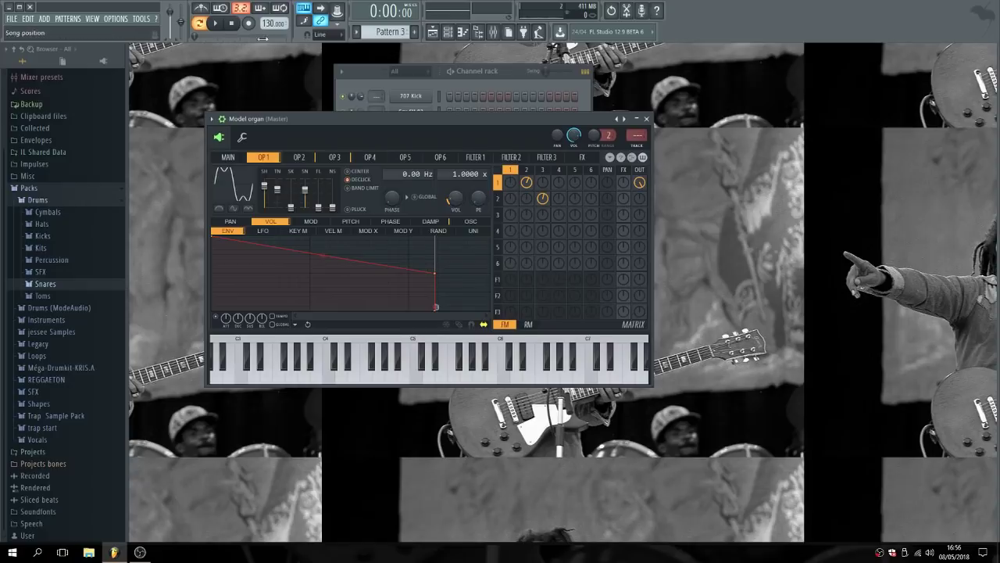
{"action": "left_click", "coordinate": [217, 25]}
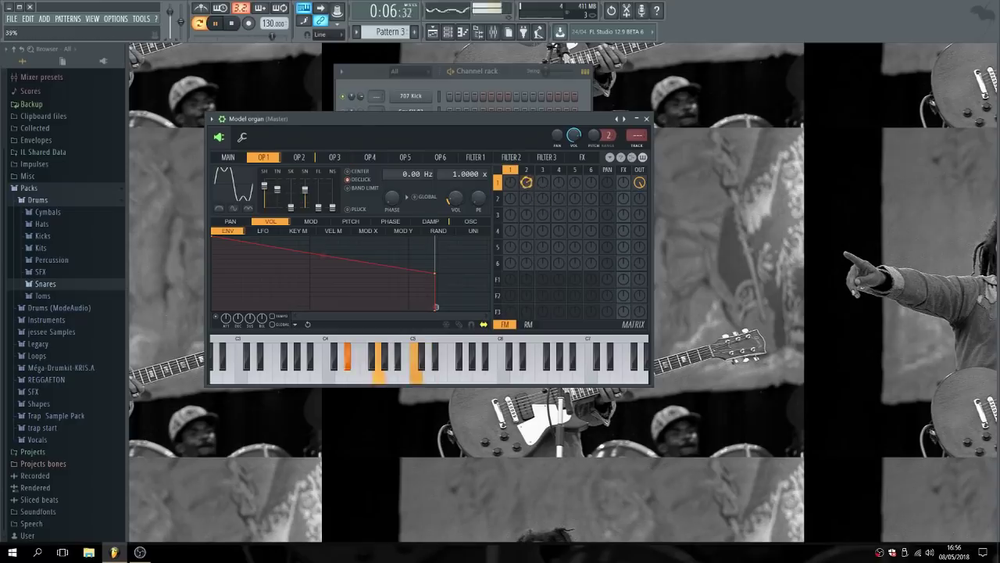
{"action": "left_click", "coordinate": [233, 24]}
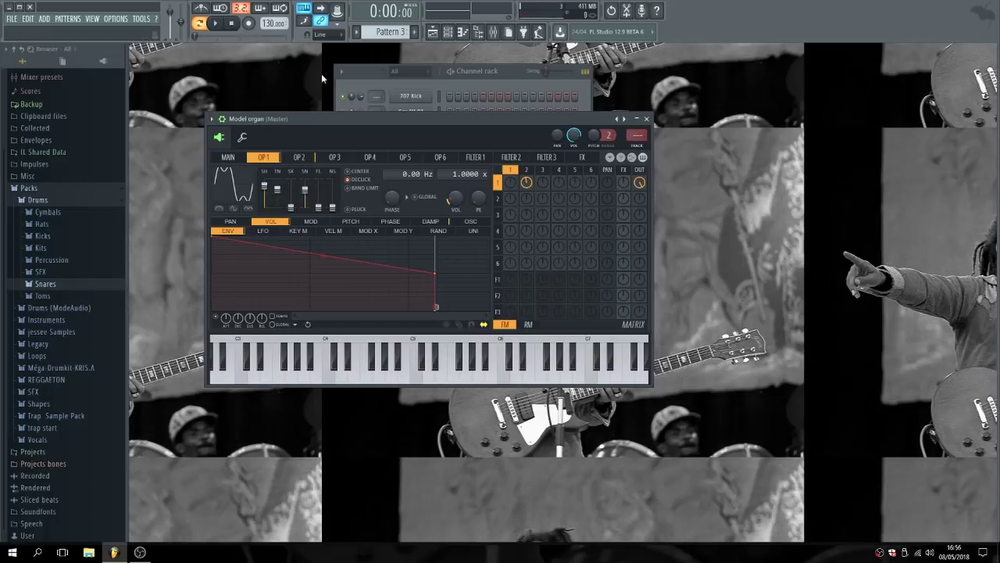
{"action": "left_click", "coordinate": [647, 119]}
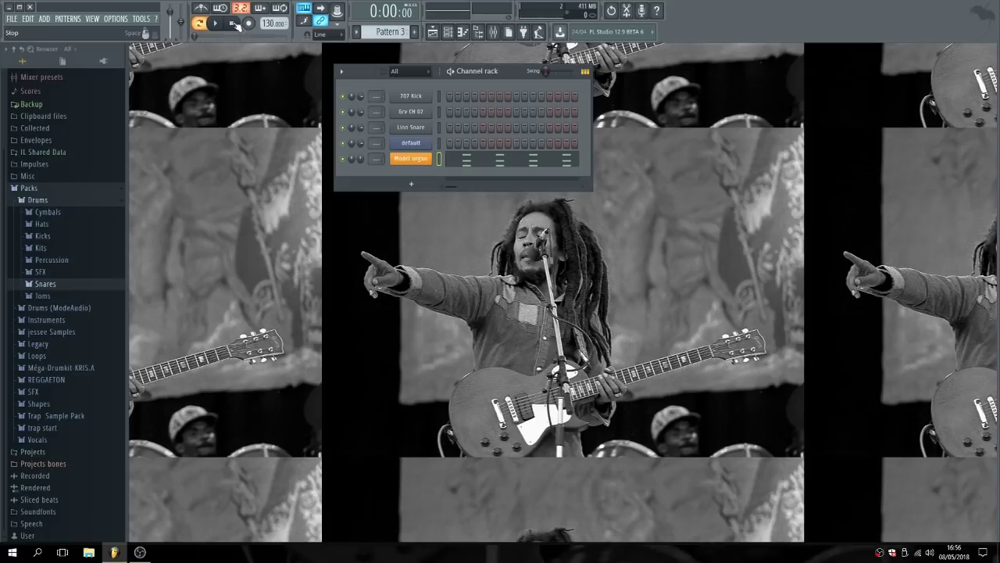
Lower the Model organ channel's volume to about 65% while the song plays, and stop playback.
{"action": "key", "text": "space"}
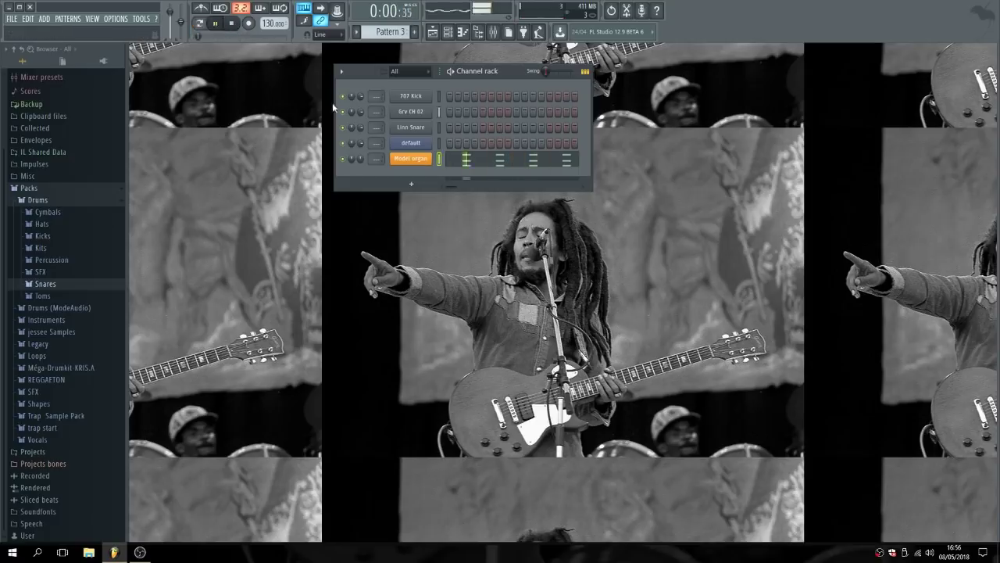
{"action": "left_click_drag", "start_coordinate": [360, 159], "coordinate": [360, 173]}
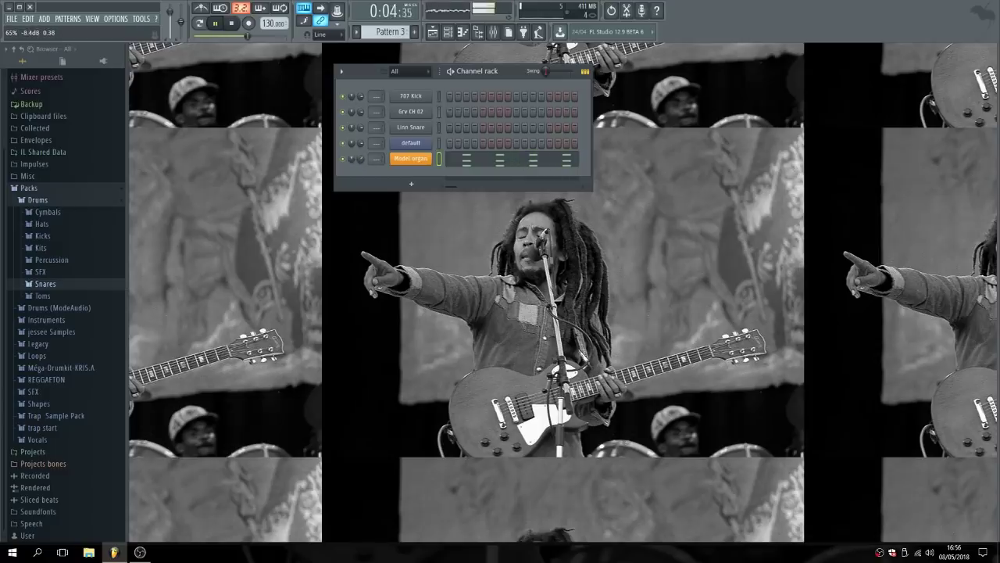
{"action": "left_click", "coordinate": [239, 24]}
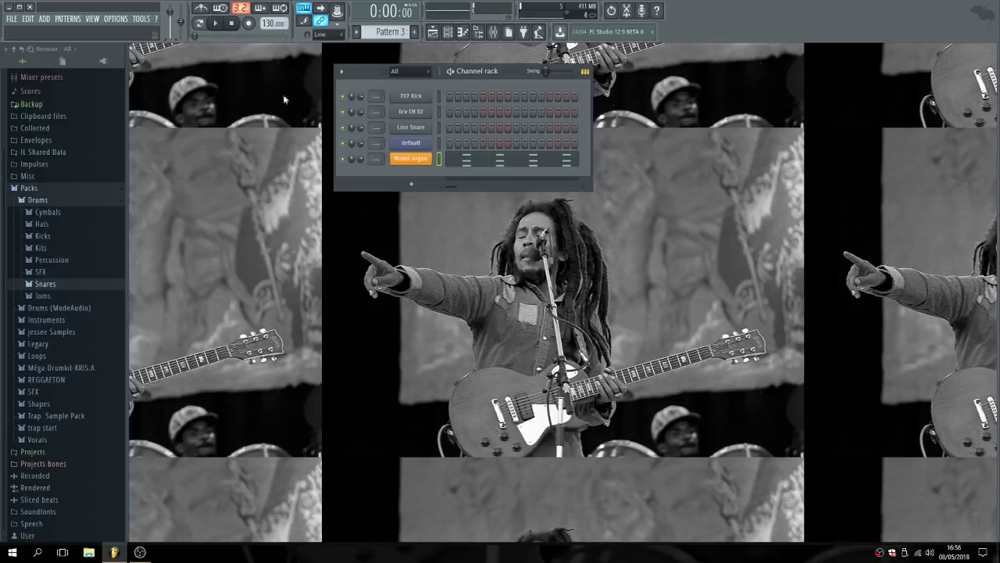
Open the Model organ plugin again and load the 4 drawbars preset from the Organ category.
{"action": "left_click", "coordinate": [410, 161]}
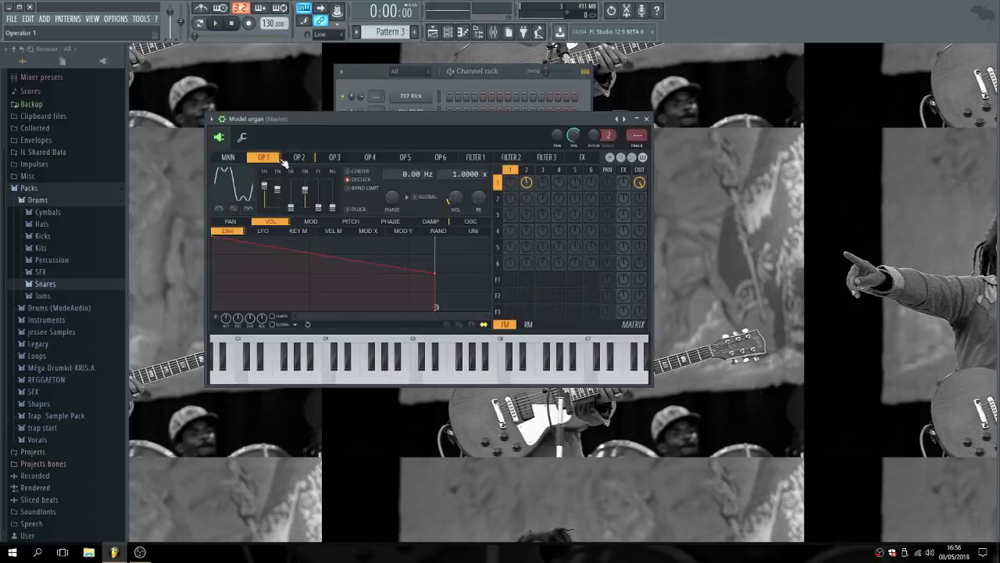
{"action": "left_click", "coordinate": [212, 119]}
{"action": "mouse_move", "coordinate": [263, 150]}
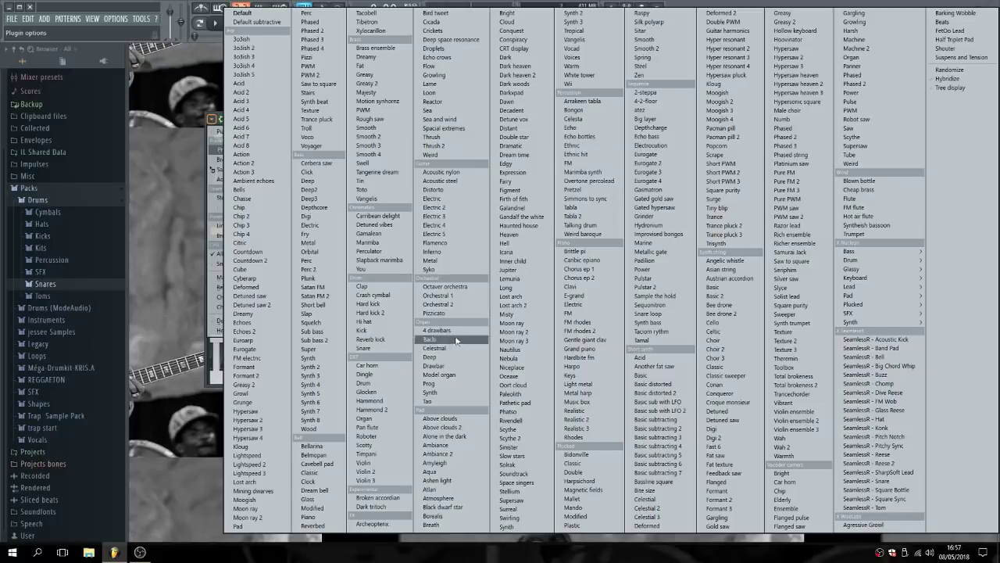
{"action": "left_click", "coordinate": [453, 330]}
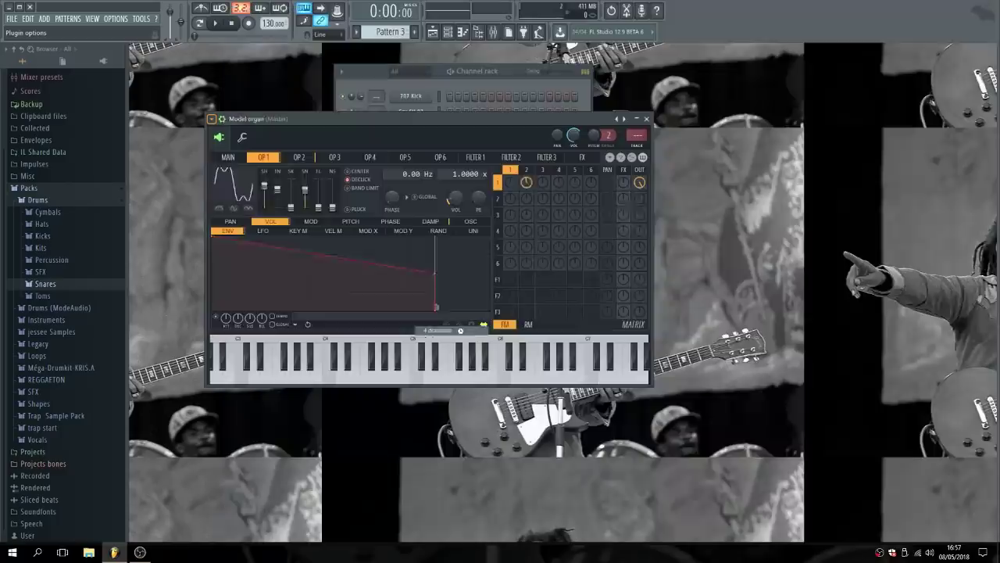
Play Pattern 3 and audition the organ presets one after another, from 4 drawbars up to Tao.
{"action": "left_click", "coordinate": [219, 25]}
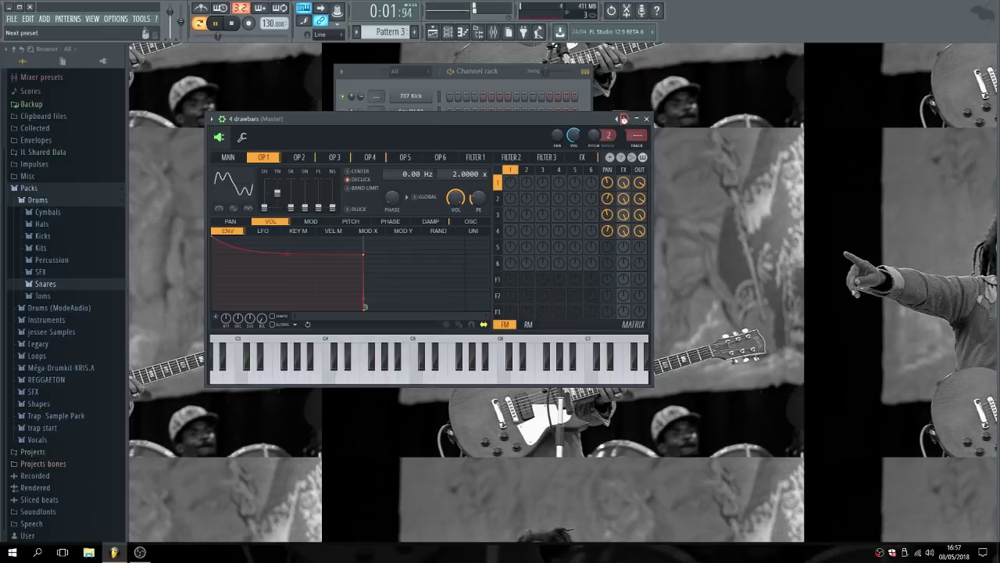
{"action": "left_click", "coordinate": [624, 118]}
{"action": "left_click", "coordinate": [625, 119]}
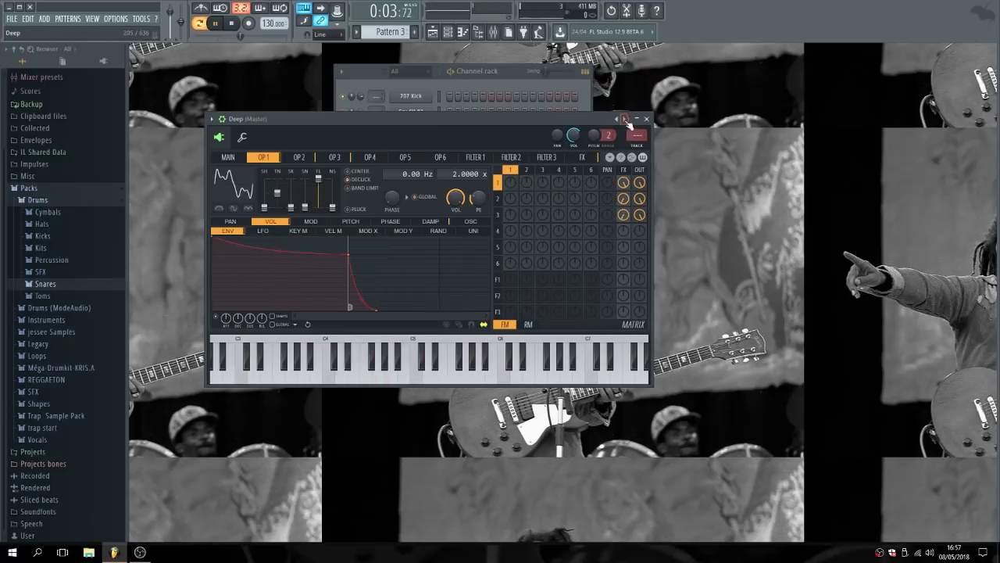
{"action": "left_click", "coordinate": [624, 119]}
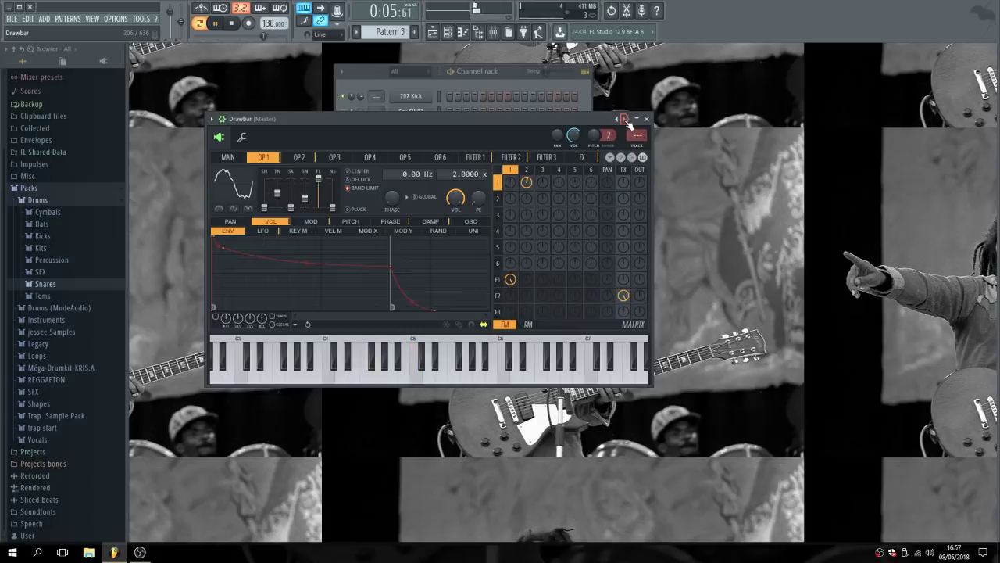
{"action": "left_click", "coordinate": [624, 119]}
{"action": "left_click", "coordinate": [624, 119]}
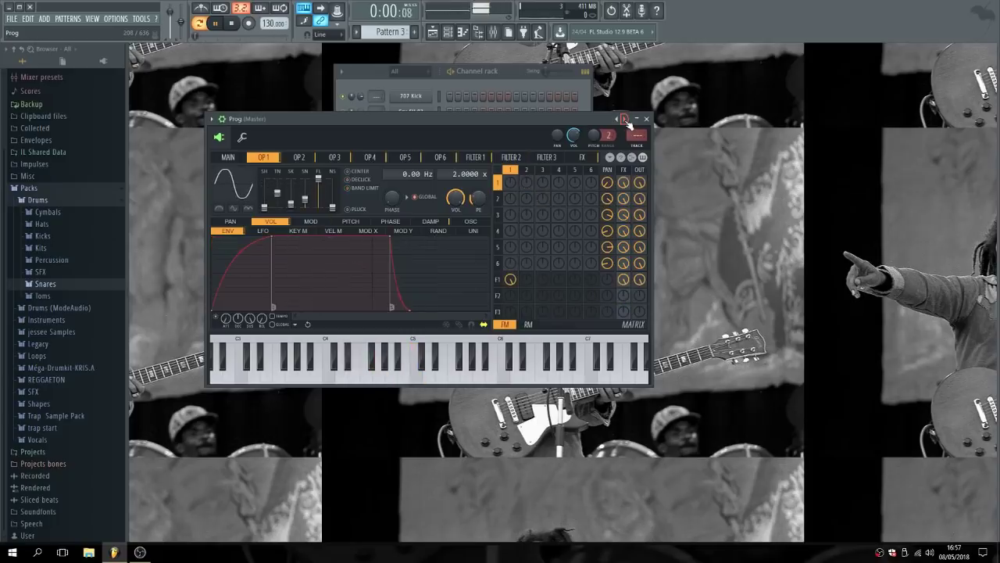
{"action": "left_click", "coordinate": [624, 119]}
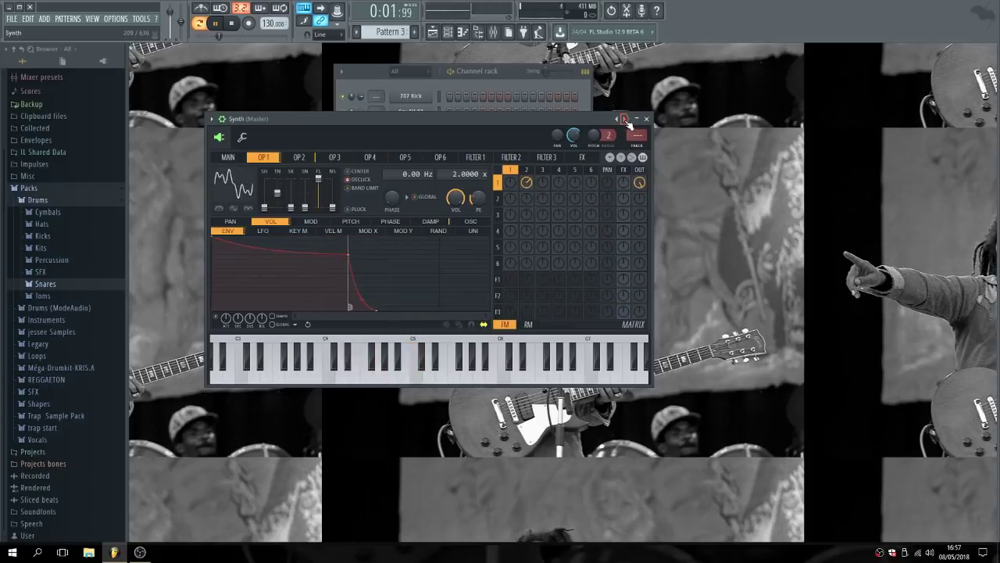
{"action": "left_click", "coordinate": [624, 119]}
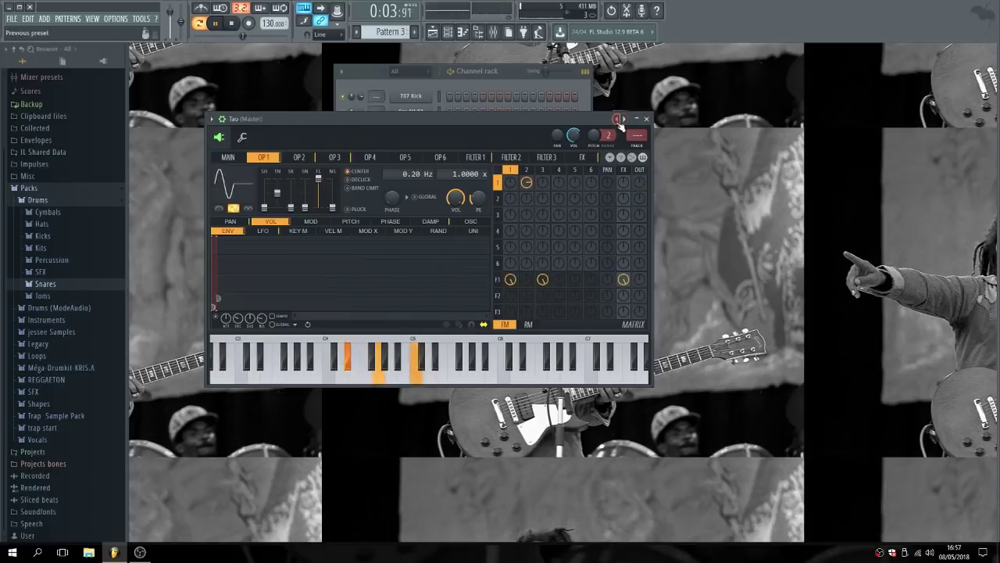
Go back through the organ presets to Model organ while Pattern 3 plays.
{"action": "left_click", "coordinate": [617, 118]}
{"action": "left_click", "coordinate": [617, 119]}
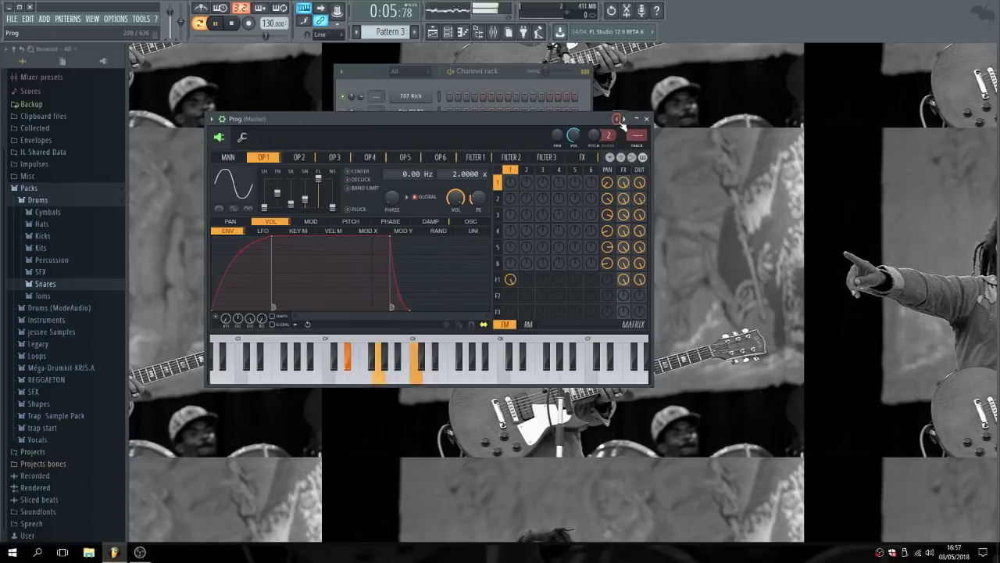
{"action": "left_click", "coordinate": [617, 119]}
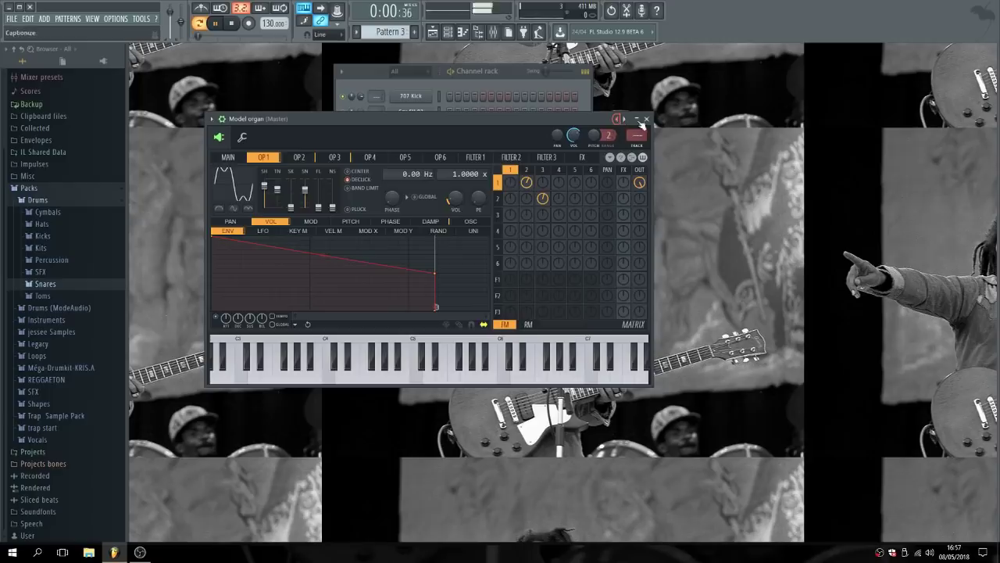
Close the organ plugin, stop the pattern, and play the whole playlist arrangement in song mode before stopping it.
{"action": "left_click", "coordinate": [646, 118]}
{"action": "left_click", "coordinate": [232, 22]}
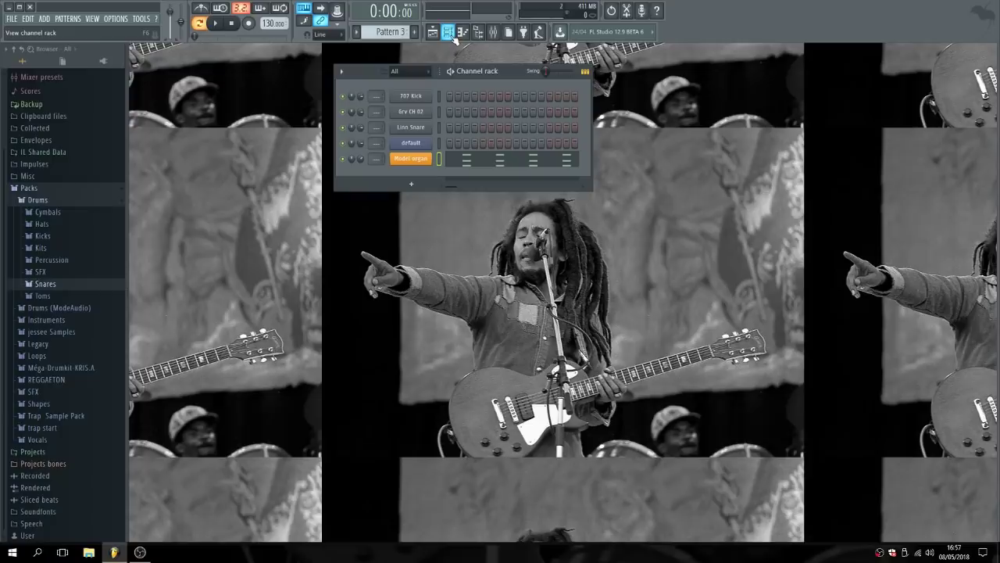
{"action": "left_click", "coordinate": [433, 31]}
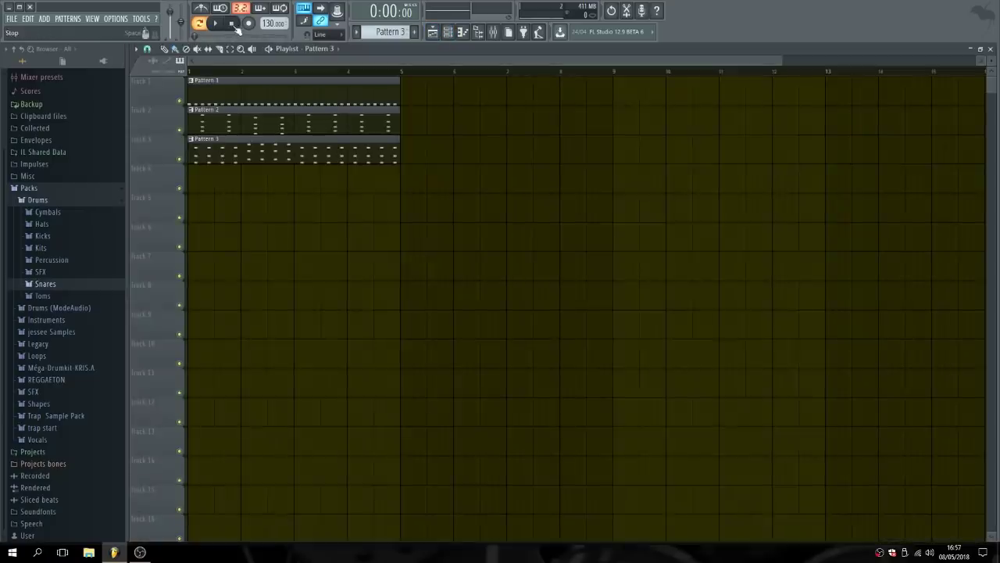
{"action": "left_click", "coordinate": [200, 23]}
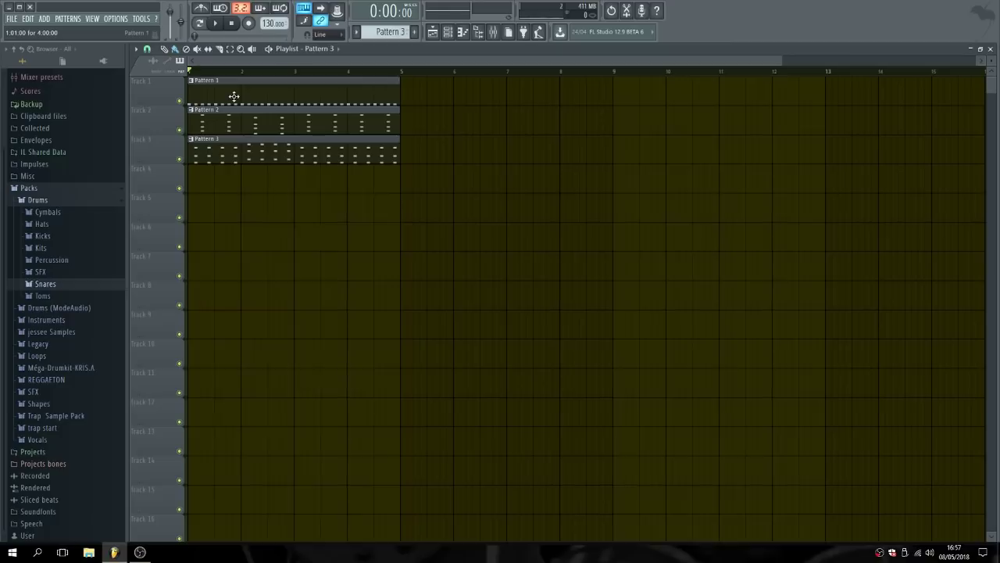
{"action": "left_click", "coordinate": [216, 24]}
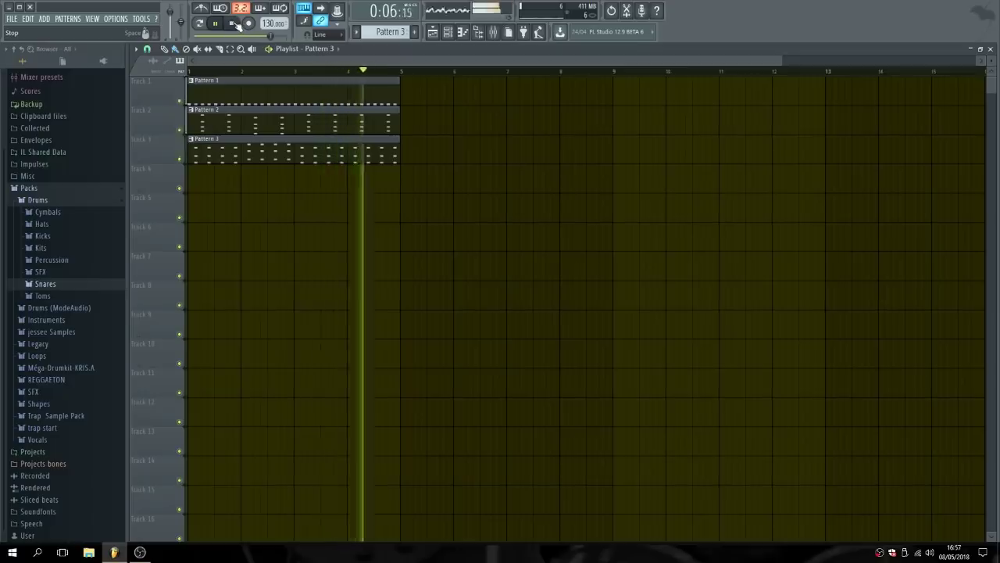
{"action": "left_click", "coordinate": [234, 23]}
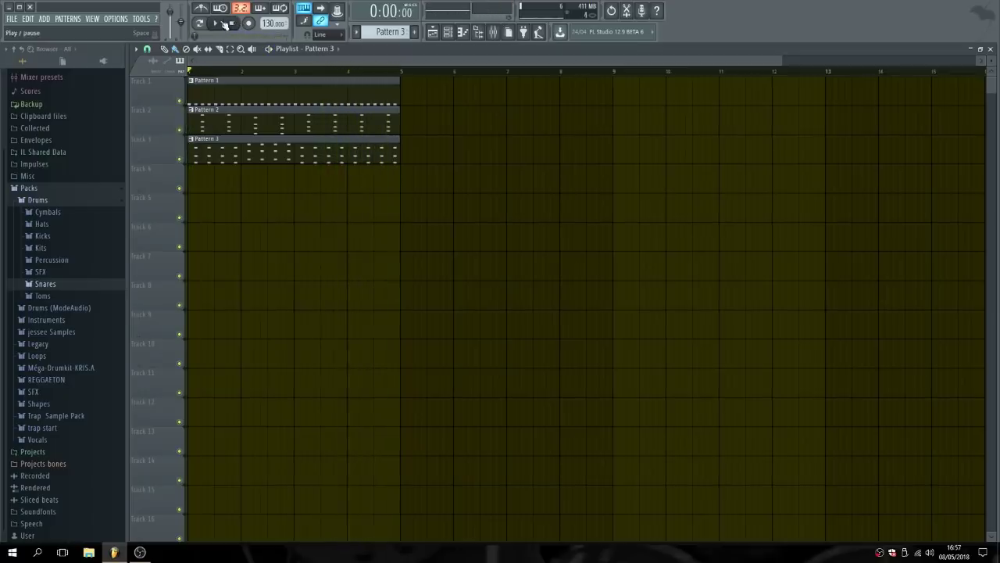
Close the playlist, switch to the empty Pattern 4, and add a Sytrus channel from the plugin picker.
{"action": "left_click", "coordinate": [991, 48]}
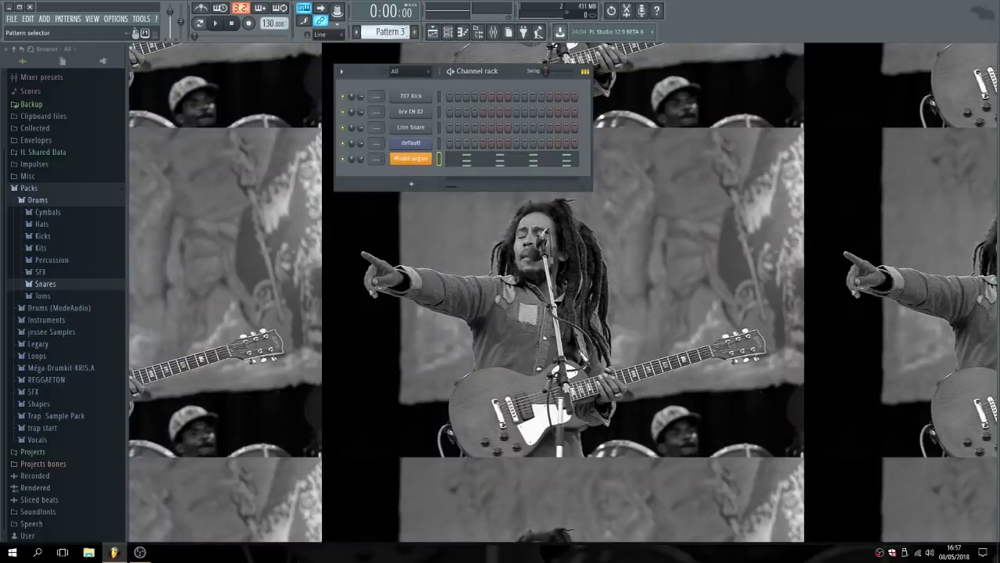
{"action": "left_click_drag", "start_coordinate": [390, 32], "coordinate": [390, 25]}
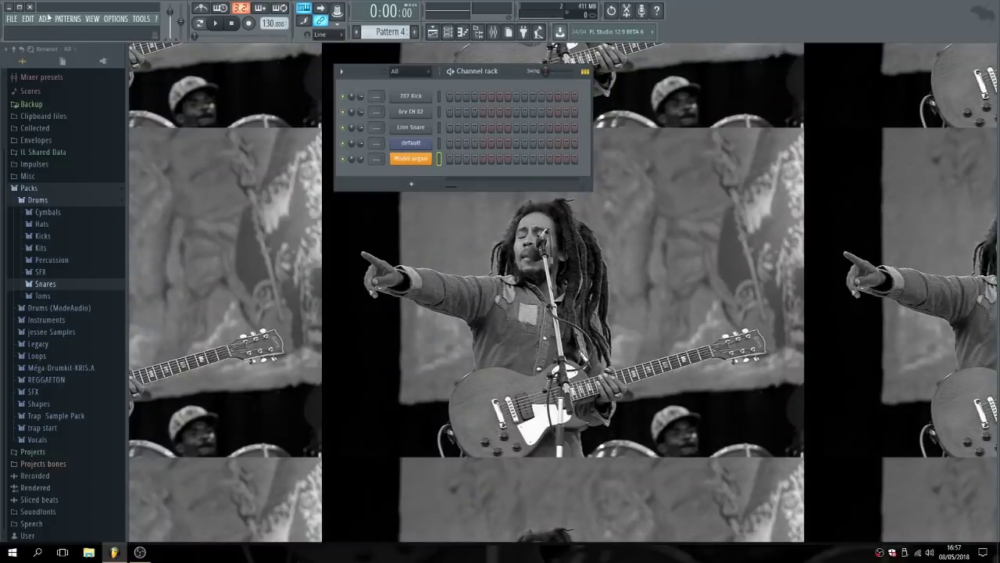
{"action": "left_click", "coordinate": [93, 18]}
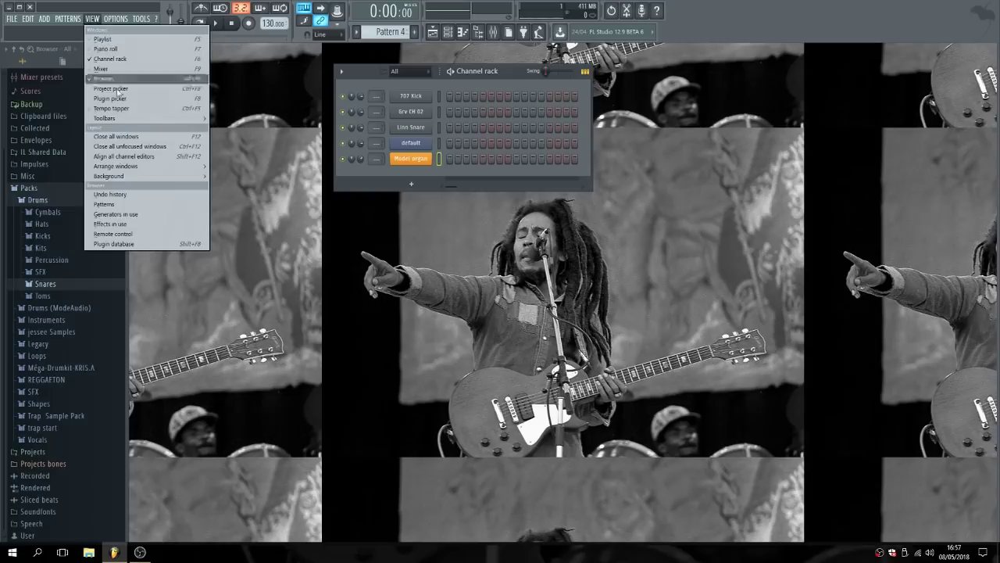
{"action": "mouse_move", "coordinate": [130, 118]}
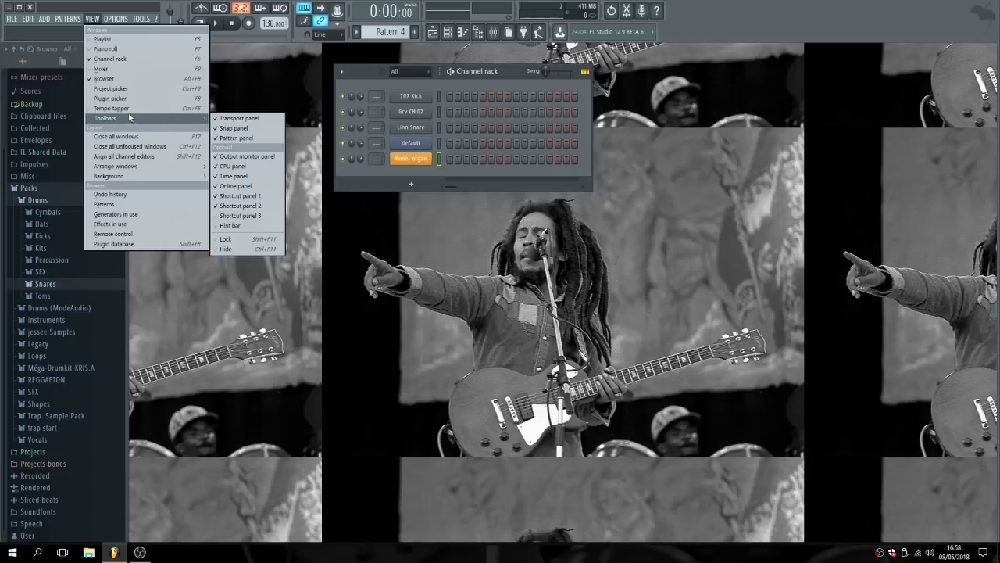
{"action": "left_click", "coordinate": [132, 99]}
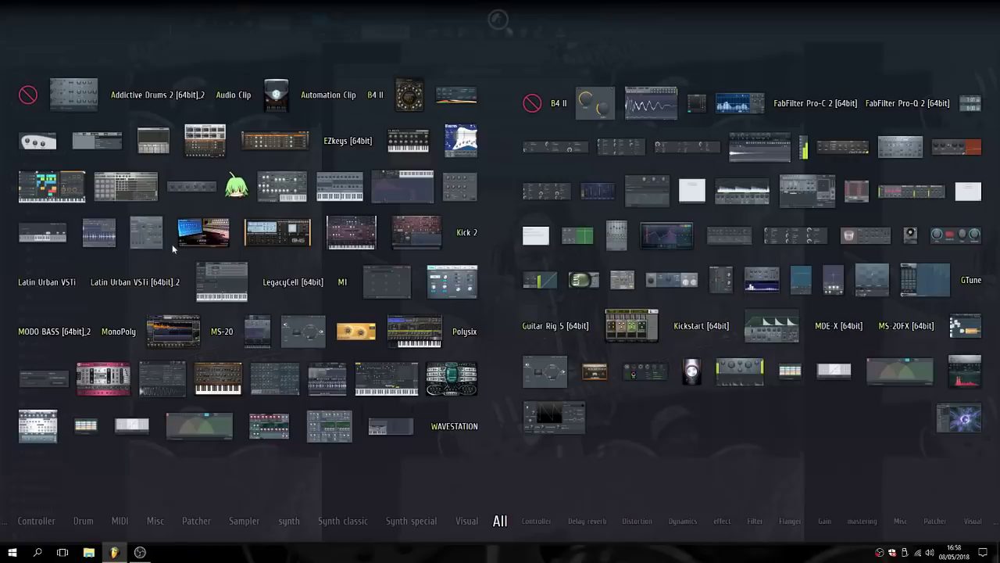
{"action": "left_click", "coordinate": [383, 381]}
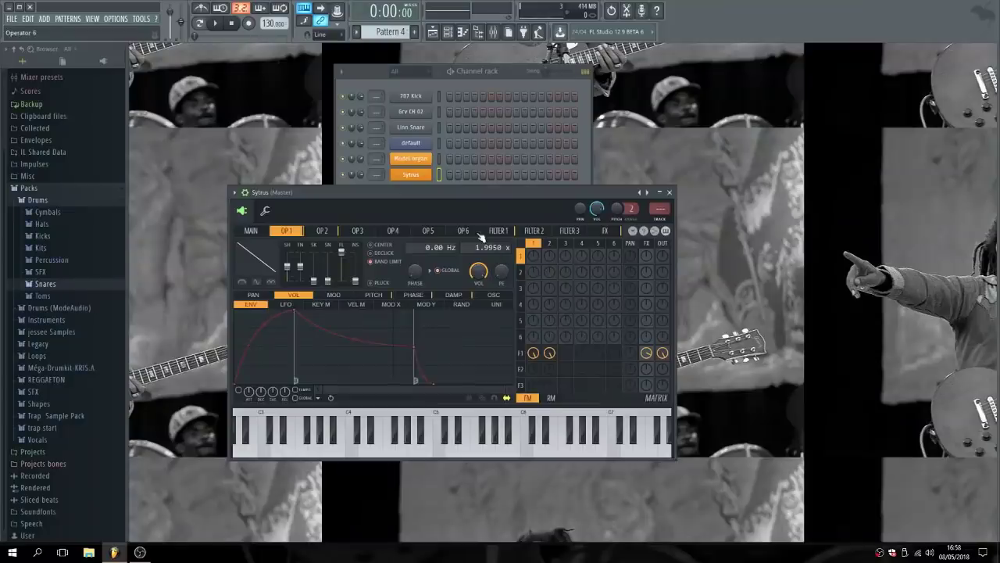
Load the Sub bass preset from the Bass category in Sytrus and audition a few notes on its keyboard.
{"action": "left_click", "coordinate": [233, 192]}
{"action": "mouse_move", "coordinate": [268, 224]}
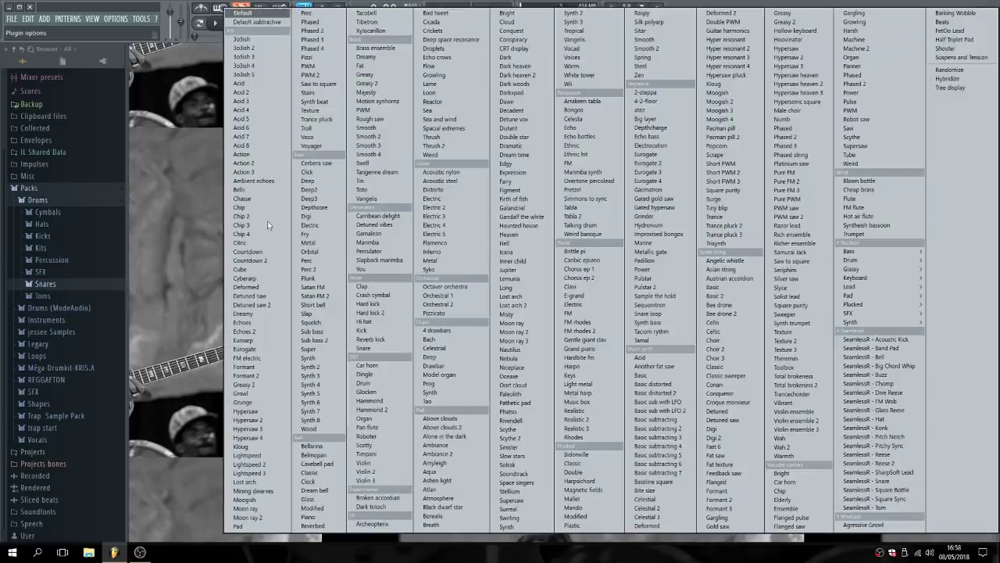
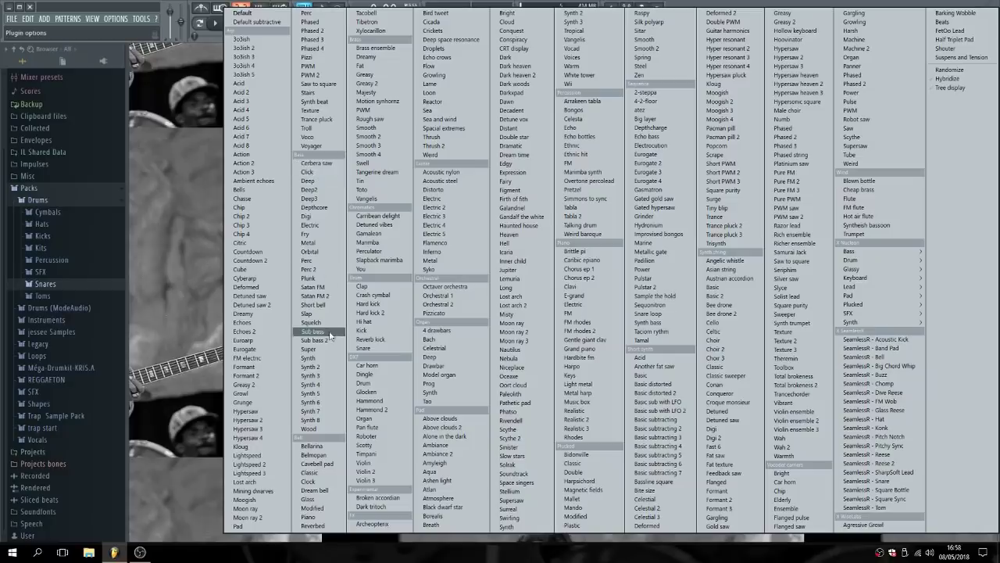
{"action": "left_click", "coordinate": [316, 330]}
{"action": "left_click", "coordinate": [543, 438]}
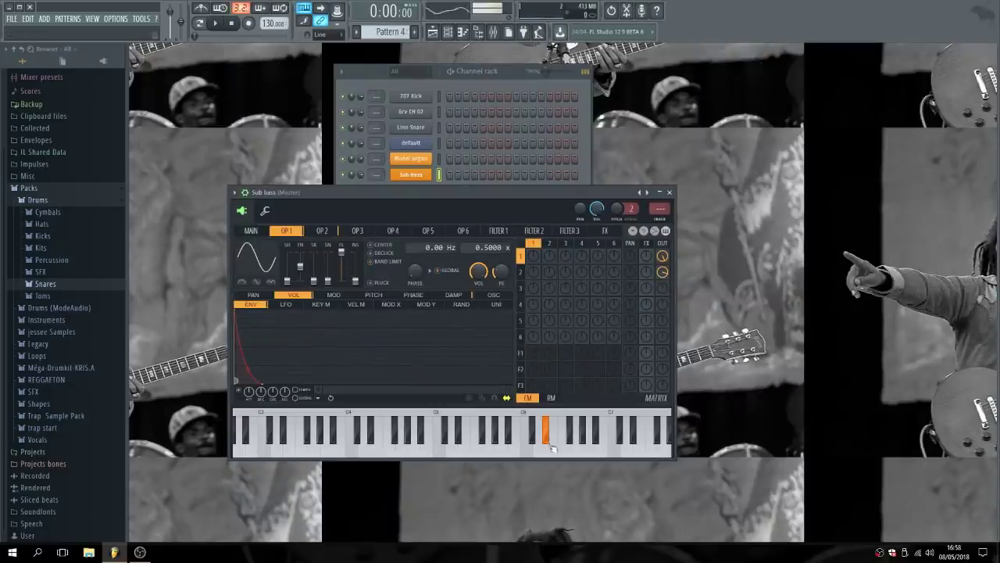
{"action": "left_click", "coordinate": [489, 441]}
{"action": "left_click", "coordinate": [520, 441]}
Move the Sytrus window higher, load the Sub bass preset again with a test note, and close the plugin.
{"action": "left_click_drag", "start_coordinate": [438, 196], "coordinate": [451, 162]}
{"action": "mouse_move", "coordinate": [374, 157]}
{"action": "left_mouse_down"}
{"action": "mouse_move", "coordinate": [365, 147]}
{"action": "mouse_move", "coordinate": [378, 139]}
{"action": "left_mouse_up"}
{"action": "left_click", "coordinate": [235, 144]}
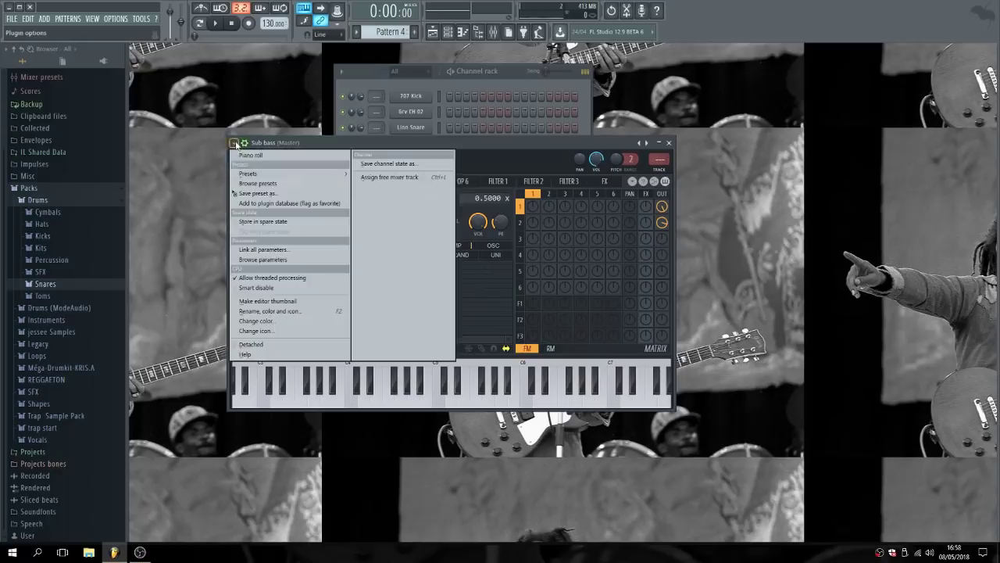
{"action": "mouse_move", "coordinate": [254, 173]}
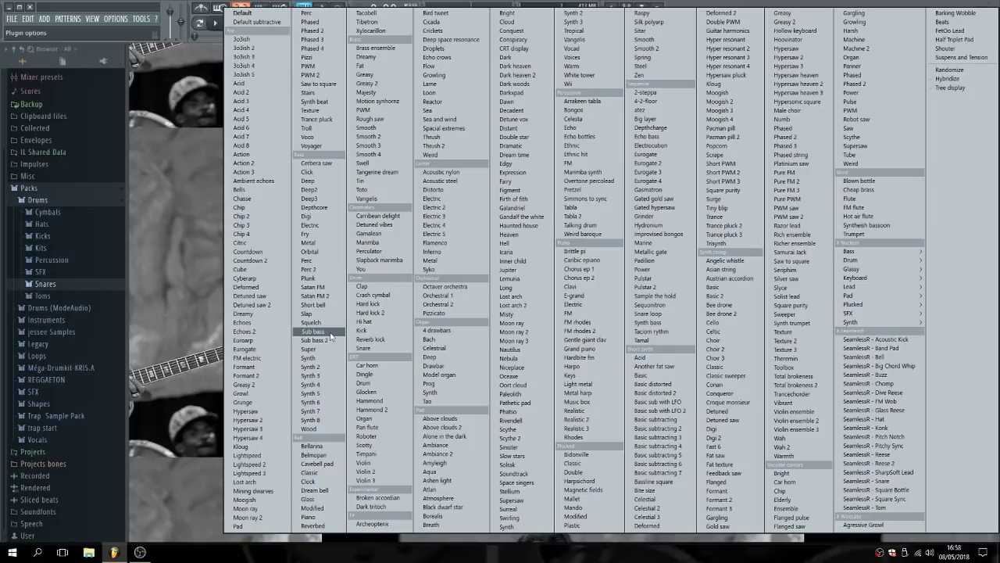
{"action": "left_click", "coordinate": [332, 336]}
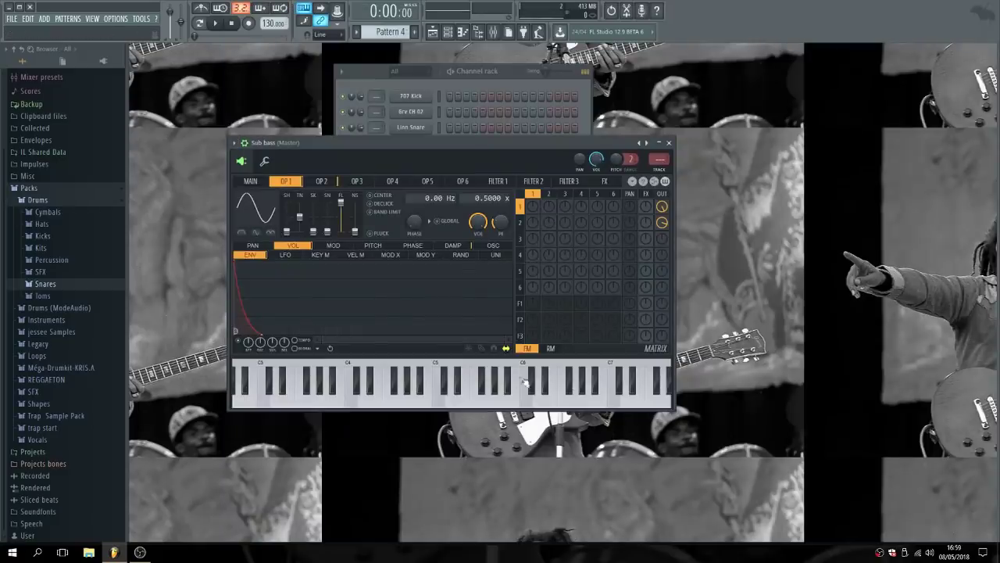
{"action": "left_click", "coordinate": [597, 400]}
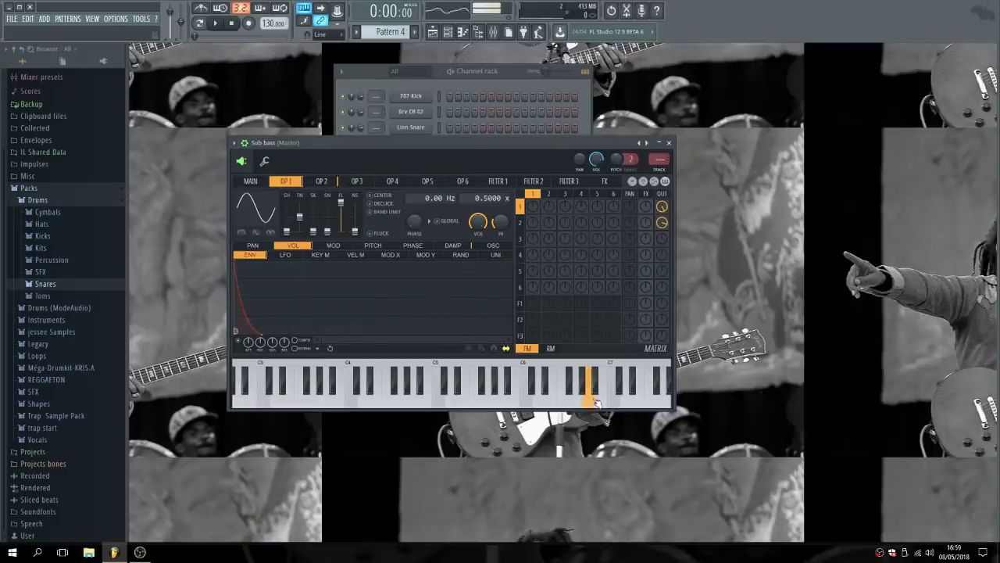
{"action": "left_click", "coordinate": [669, 143]}
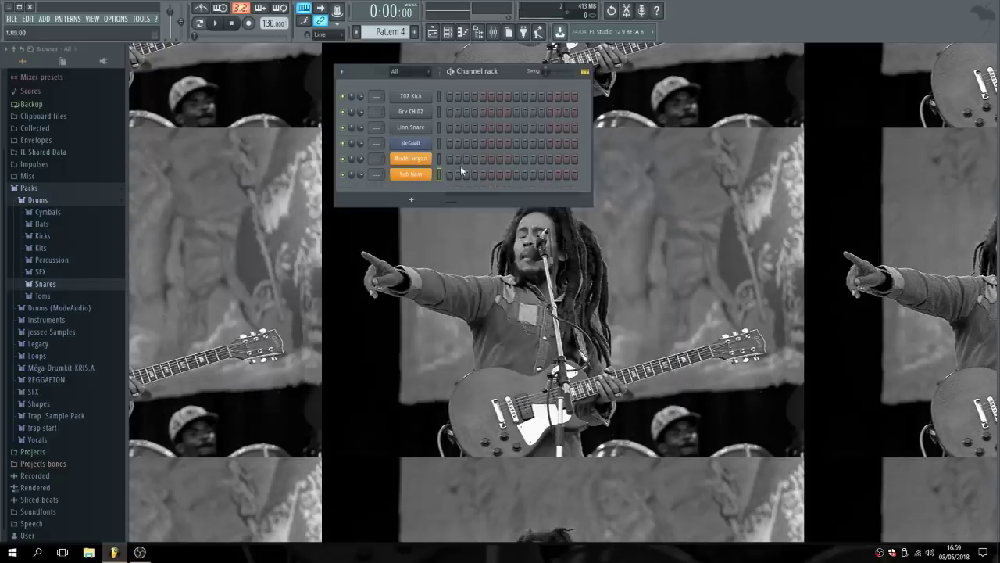
Place a one-bar Pattern 4 clip at bar 1 of Track 4 in the playlist and close the playlist.
{"action": "left_click", "coordinate": [433, 32]}
{"action": "left_click", "coordinate": [314, 178]}
{"action": "left_click_drag", "start_coordinate": [314, 178], "coordinate": [237, 174]}
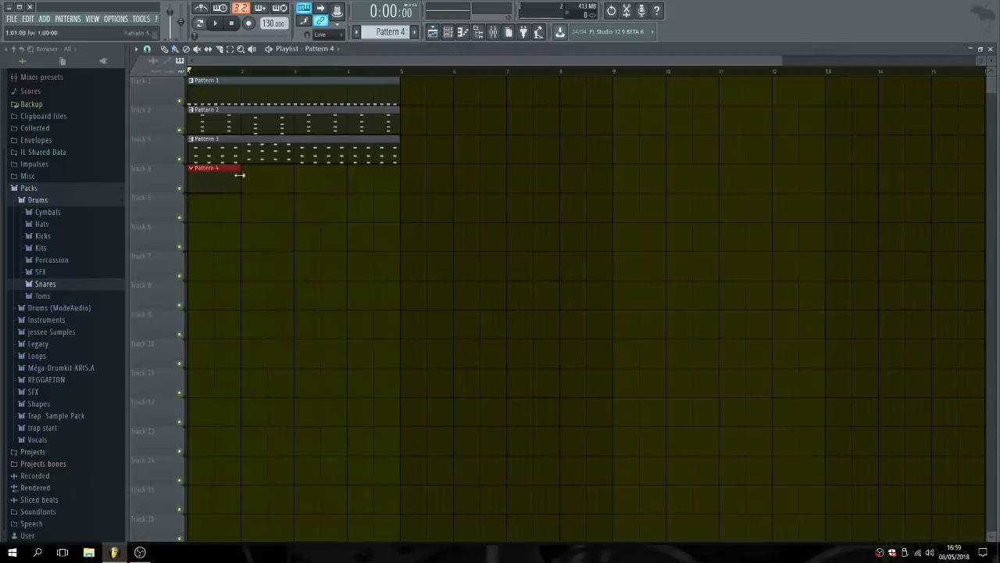
{"action": "left_click", "coordinate": [990, 49]}
Open the Sub bass channel's piano roll, play the song to hear where the bass fits, and stop playback.
{"action": "right_click", "coordinate": [432, 177]}
{"action": "left_click", "coordinate": [451, 179]}
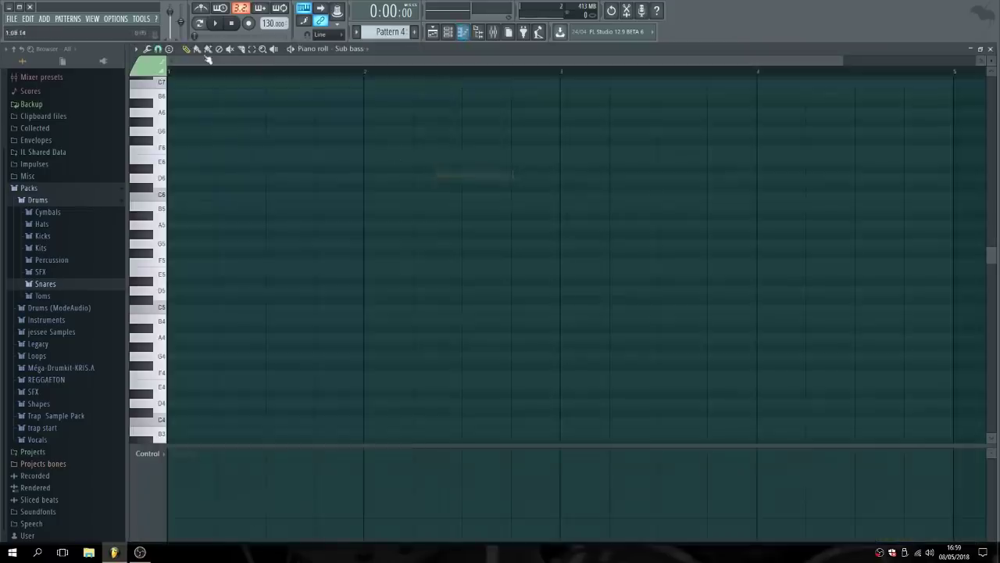
{"action": "left_click", "coordinate": [217, 23]}
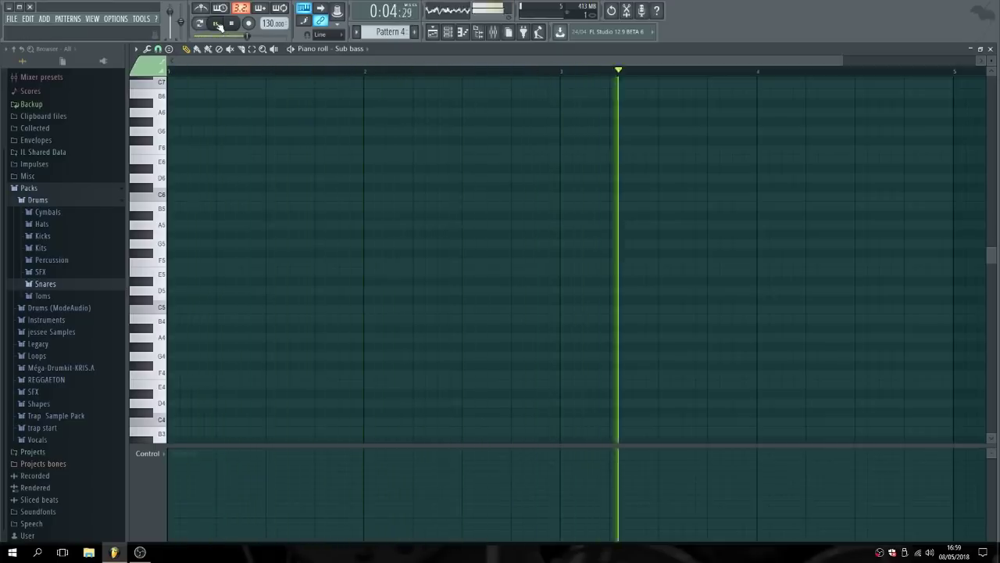
{"action": "left_click", "coordinate": [232, 24]}
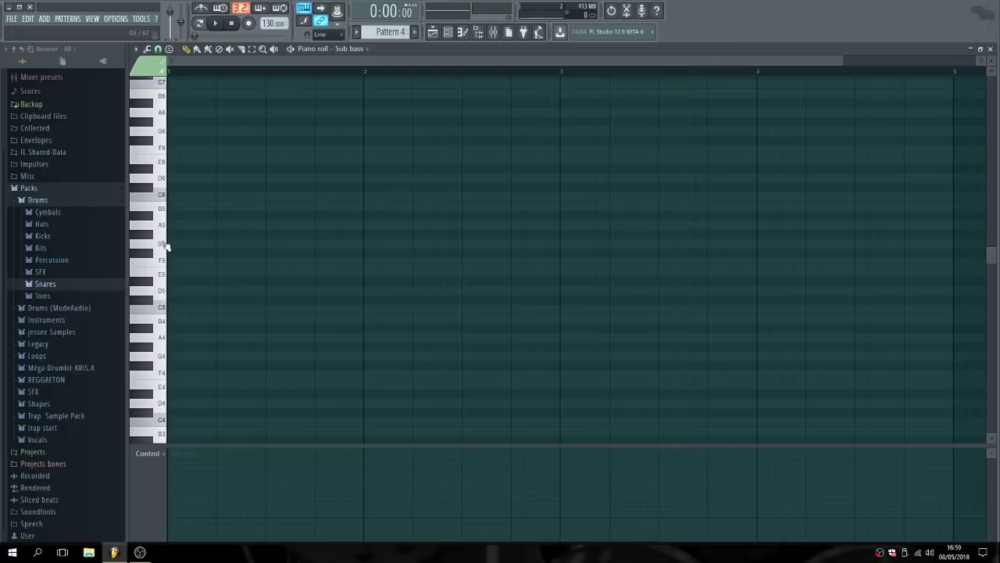
Audition Sub bass keys around G5 and C6 on the piano roll keyboard to find a starting note.
{"action": "left_click", "coordinate": [165, 244]}
{"action": "left_click", "coordinate": [157, 197]}
{"action": "left_click", "coordinate": [164, 197]}
{"action": "left_click_drag", "start_coordinate": [993, 258], "coordinate": [991, 198]}
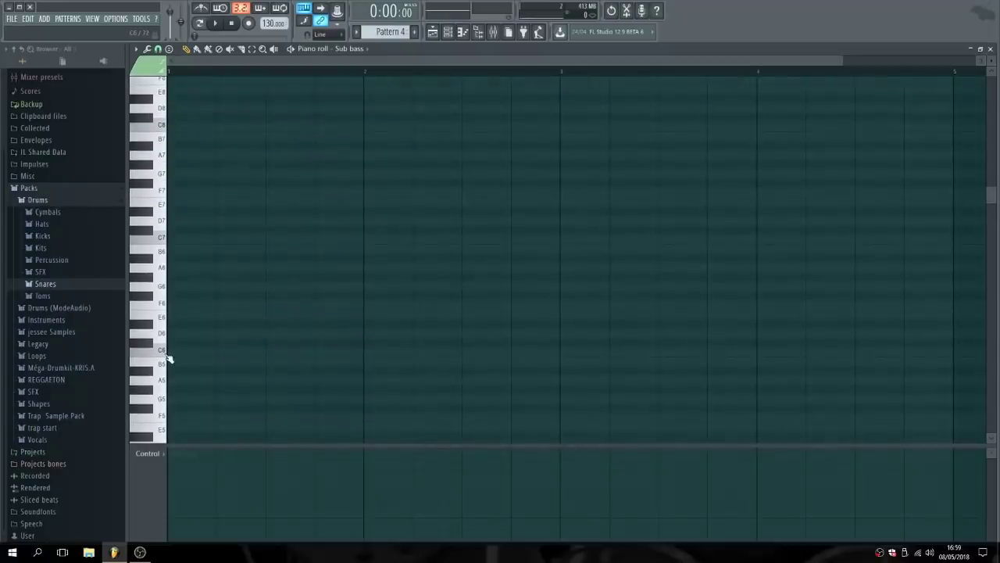
{"action": "left_click_drag", "start_coordinate": [168, 358], "coordinate": [162, 412]}
Try one-step G5 and F#5 notes at the start of bar 1, play them in pattern mode, and delete both.
{"action": "left_click", "coordinate": [172, 399]}
{"action": "left_click", "coordinate": [185, 408]}
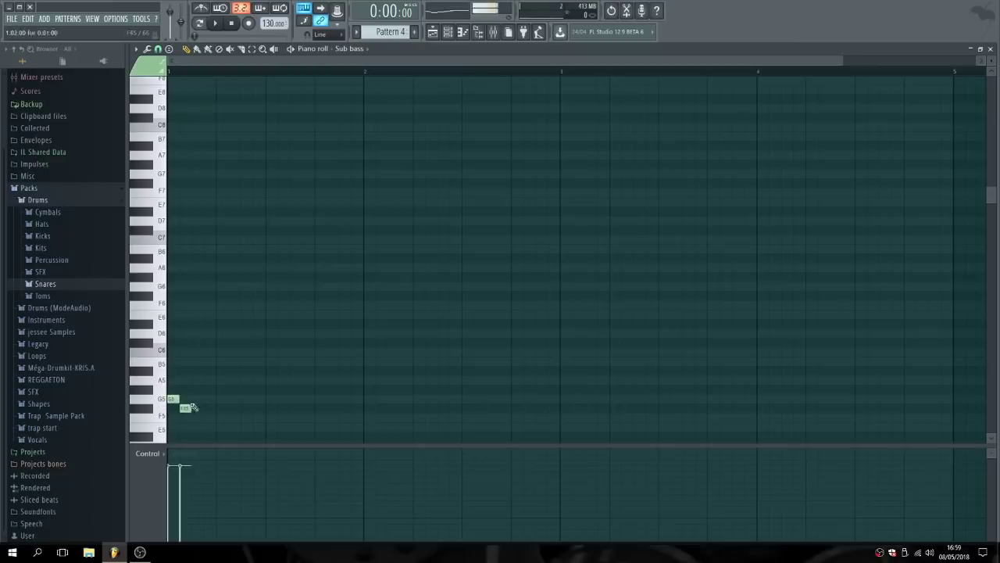
{"action": "left_click", "coordinate": [201, 23]}
{"action": "left_click", "coordinate": [216, 25]}
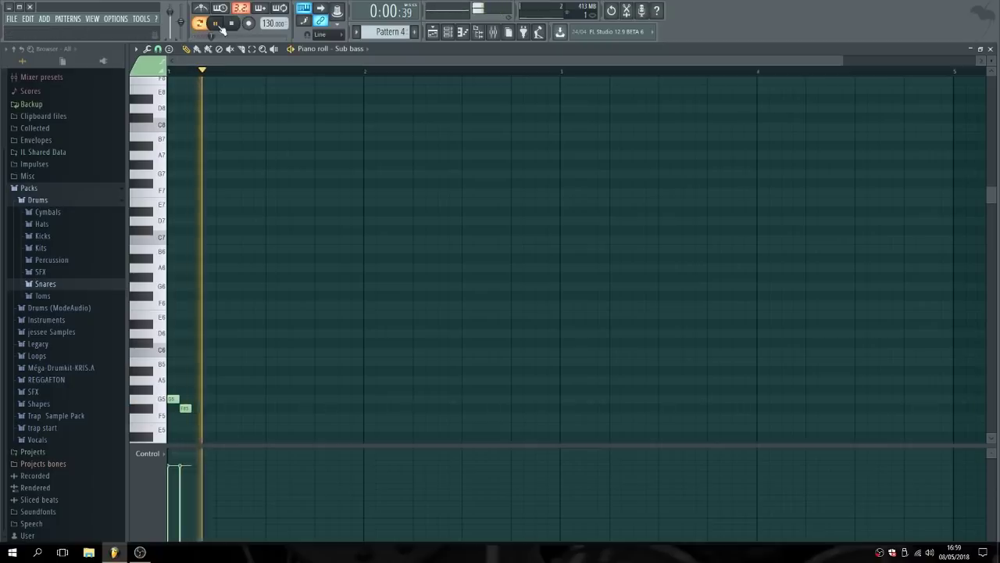
{"action": "left_click", "coordinate": [216, 24]}
{"action": "right_click", "coordinate": [186, 409]}
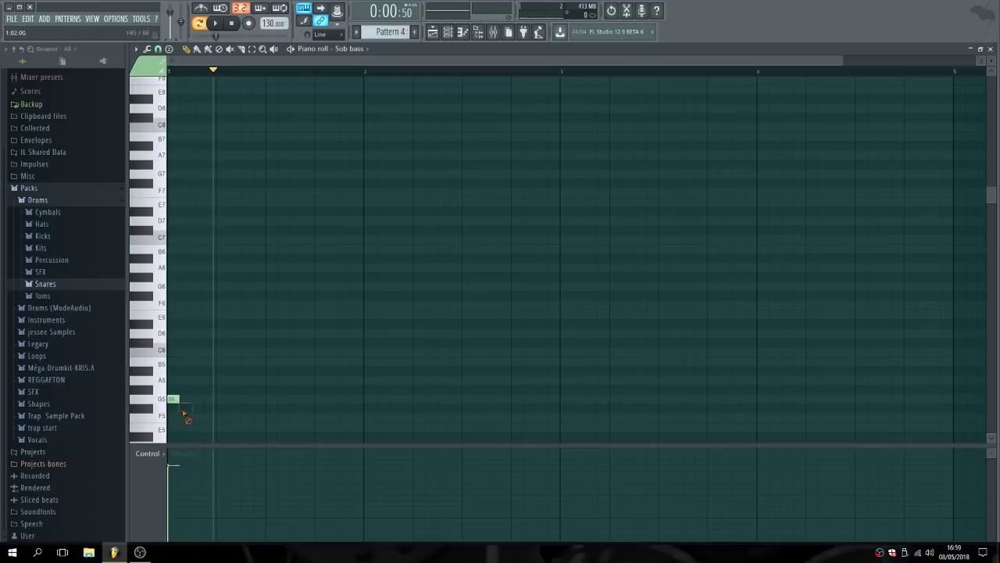
{"action": "right_click", "coordinate": [175, 400]}
Audition the C6 and C8 keys, and try one-step notes at C8 on step 4 and G7 on step 8 with playback.
{"action": "left_click", "coordinate": [160, 351]}
{"action": "left_click", "coordinate": [162, 128]}
{"action": "left_click", "coordinate": [161, 126]}
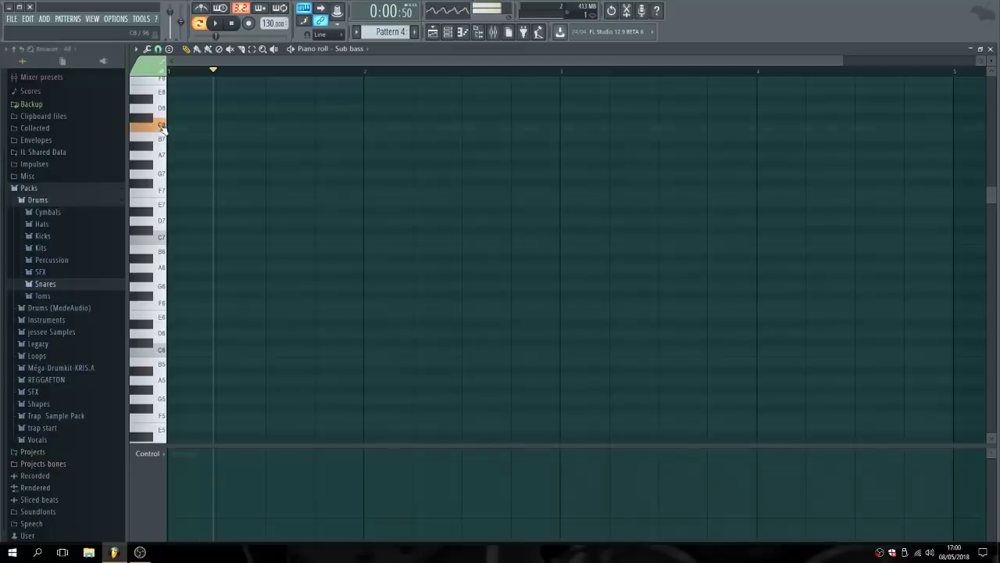
{"action": "left_click", "coordinate": [210, 127]}
{"action": "left_click", "coordinate": [259, 174]}
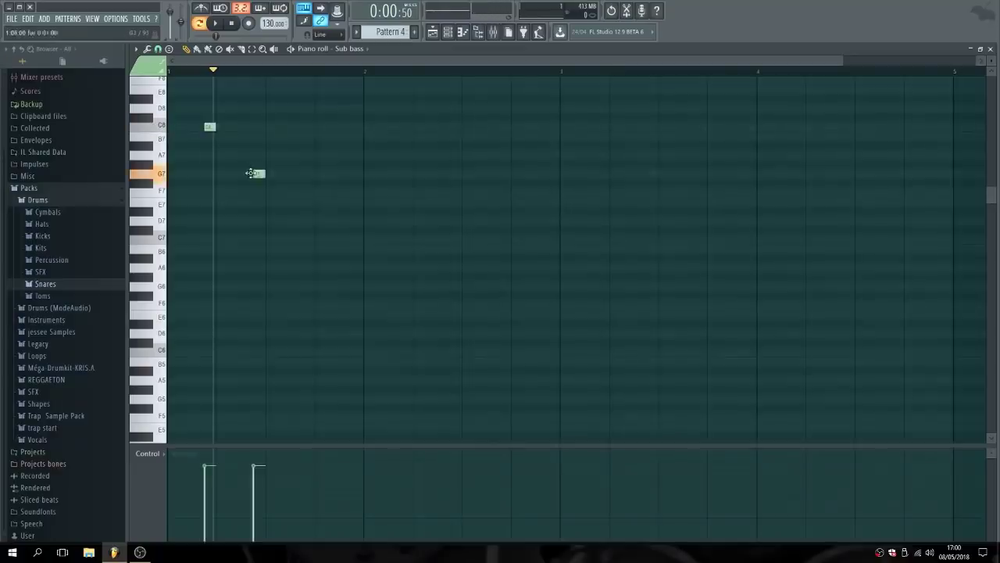
{"action": "left_click", "coordinate": [216, 23]}
{"action": "left_click", "coordinate": [231, 24]}
{"action": "left_click", "coordinate": [216, 23]}
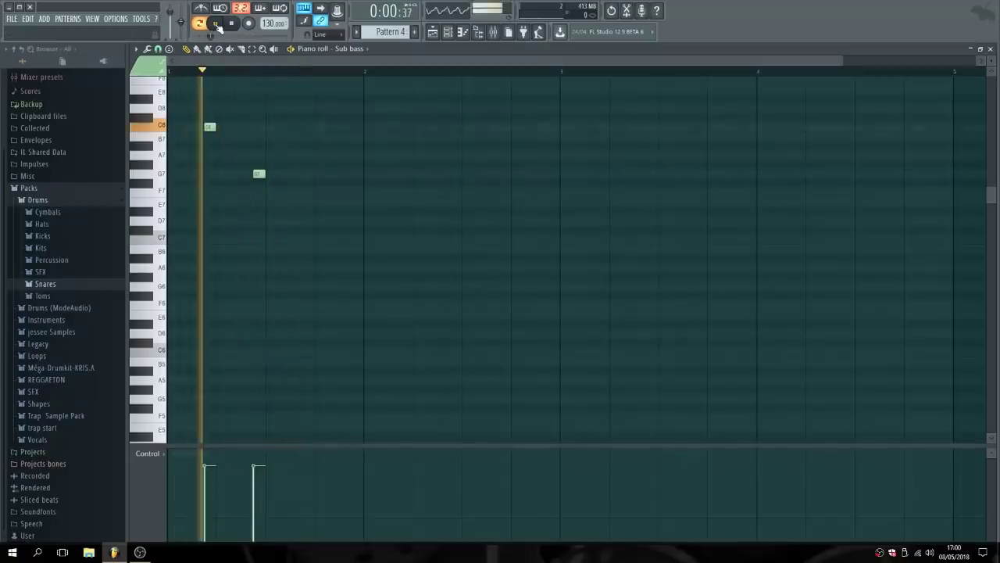
{"action": "left_click", "coordinate": [216, 23]}
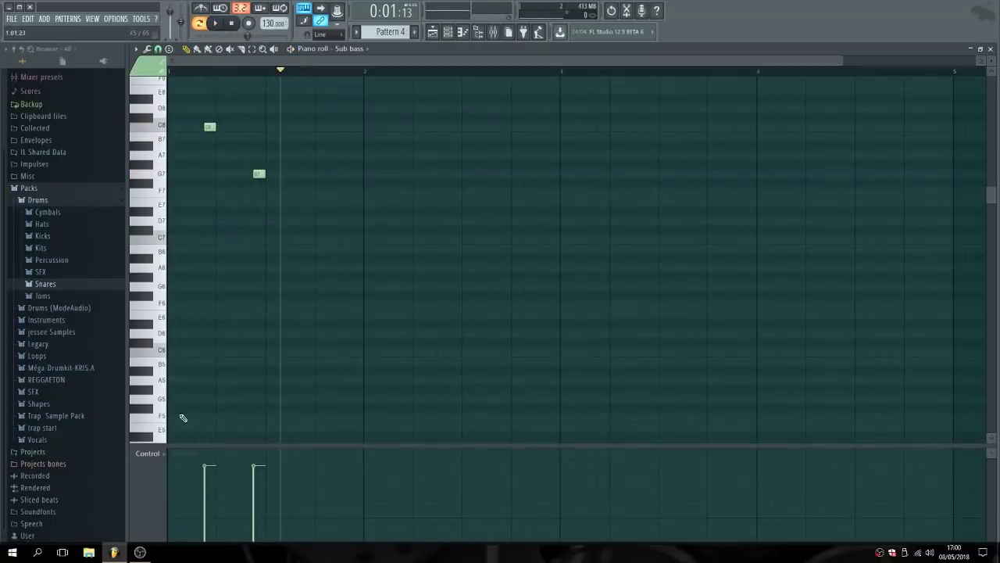
Replace the C8 and G7 notes with one-step notes at C6 on step 4 and G5 on step 9, and play the pattern.
{"action": "left_click", "coordinate": [167, 352]}
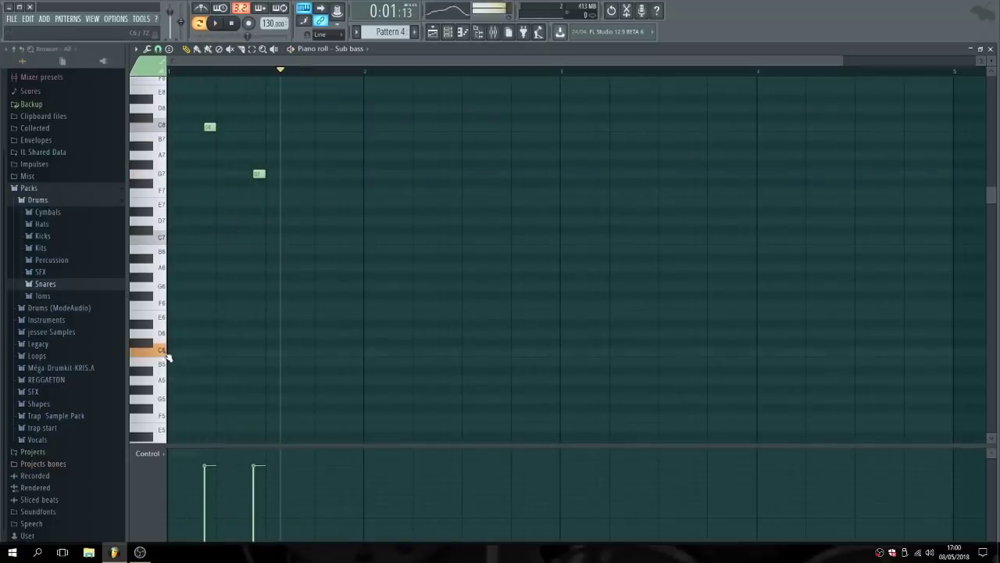
{"action": "left_click", "coordinate": [208, 353]}
{"action": "left_click_drag", "start_coordinate": [264, 415], "coordinate": [265, 390]}
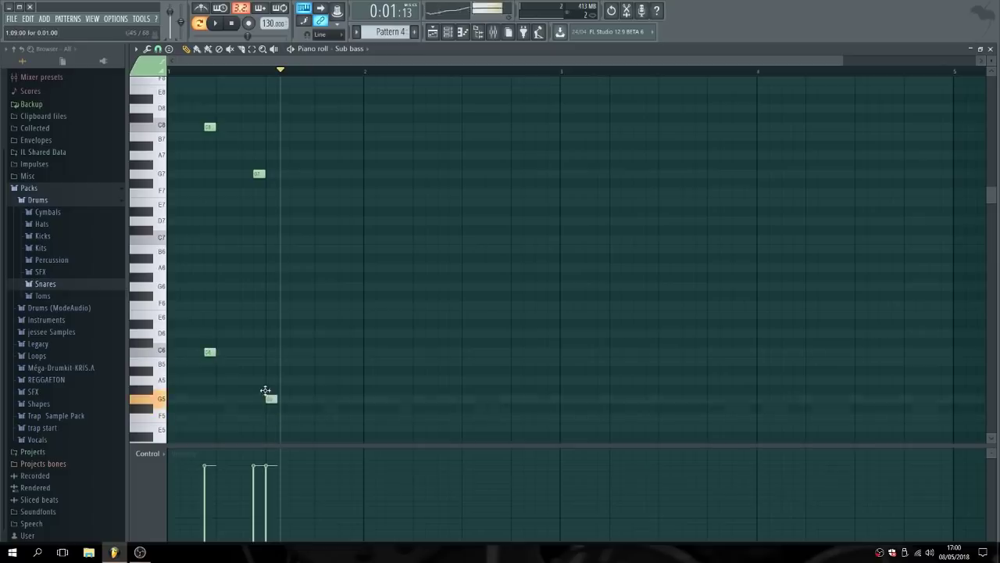
{"action": "right_click", "coordinate": [258, 173]}
{"action": "right_click", "coordinate": [209, 126]}
{"action": "left_click", "coordinate": [234, 24]}
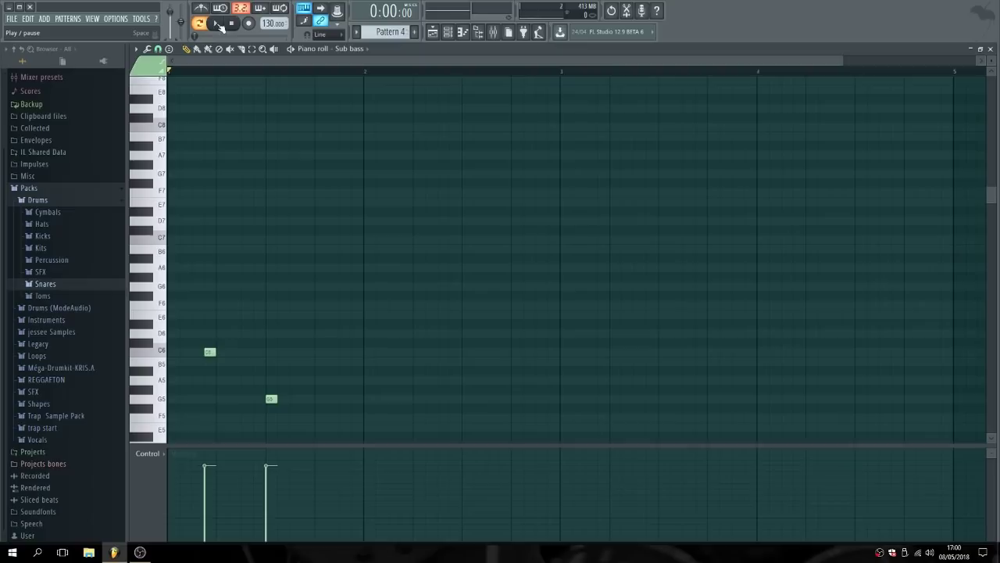
{"action": "left_click", "coordinate": [218, 24]}
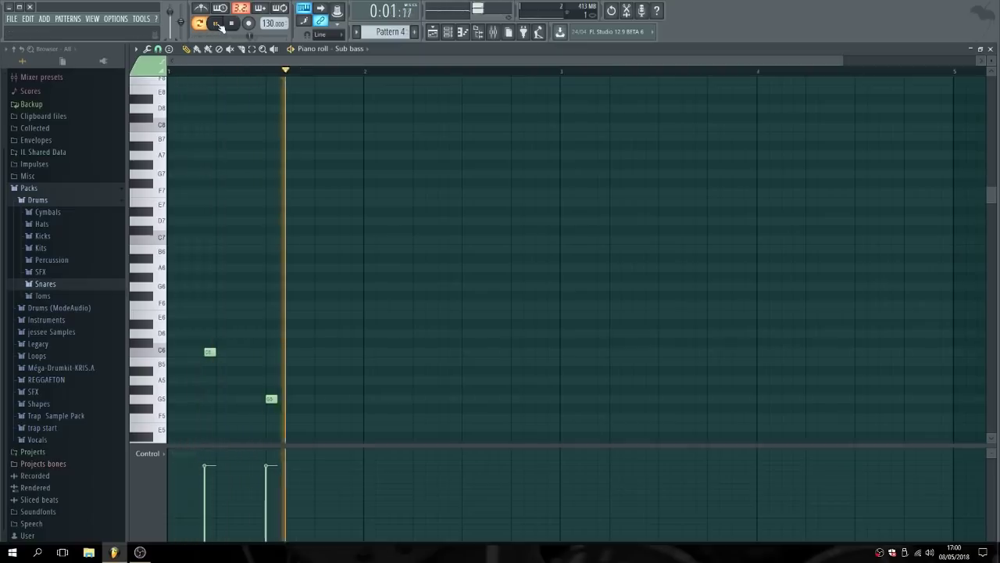
Replace the C6 and G5 notes with a one-step C8 note on step 5 of bar 1, and play the pattern.
{"action": "right_click", "coordinate": [271, 399]}
{"action": "right_click", "coordinate": [210, 352]}
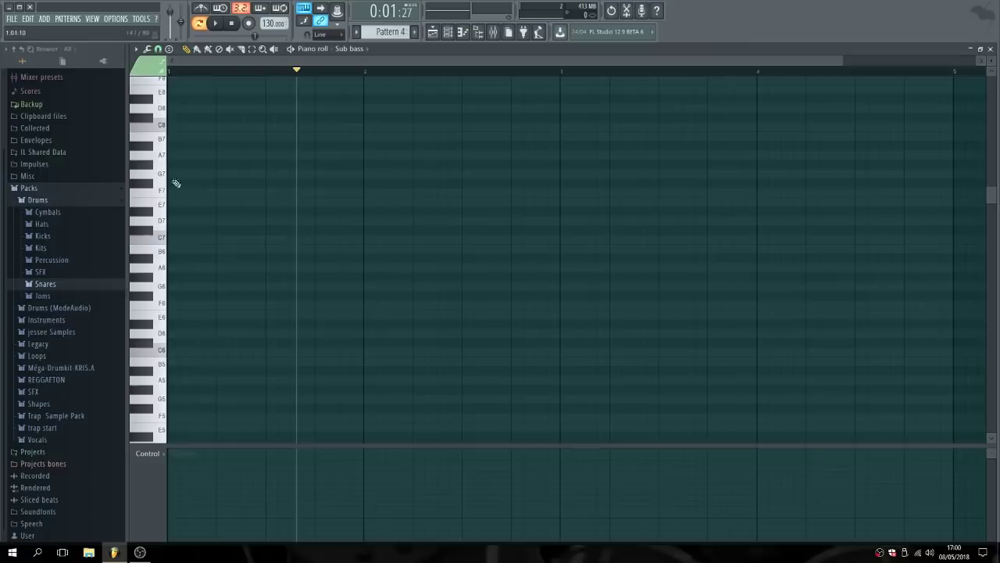
{"action": "left_click", "coordinate": [222, 127]}
{"action": "left_click", "coordinate": [232, 23]}
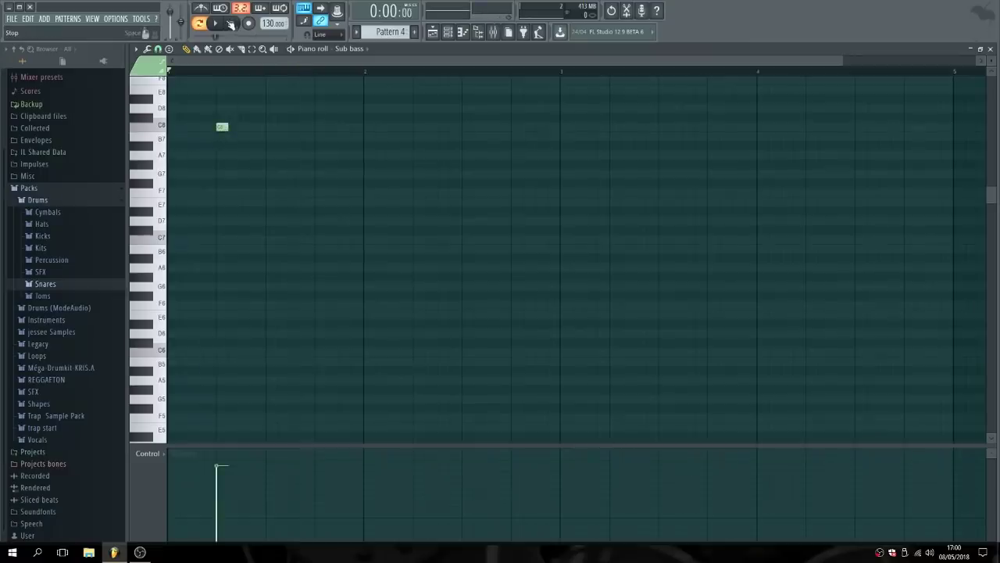
{"action": "left_click", "coordinate": [218, 25]}
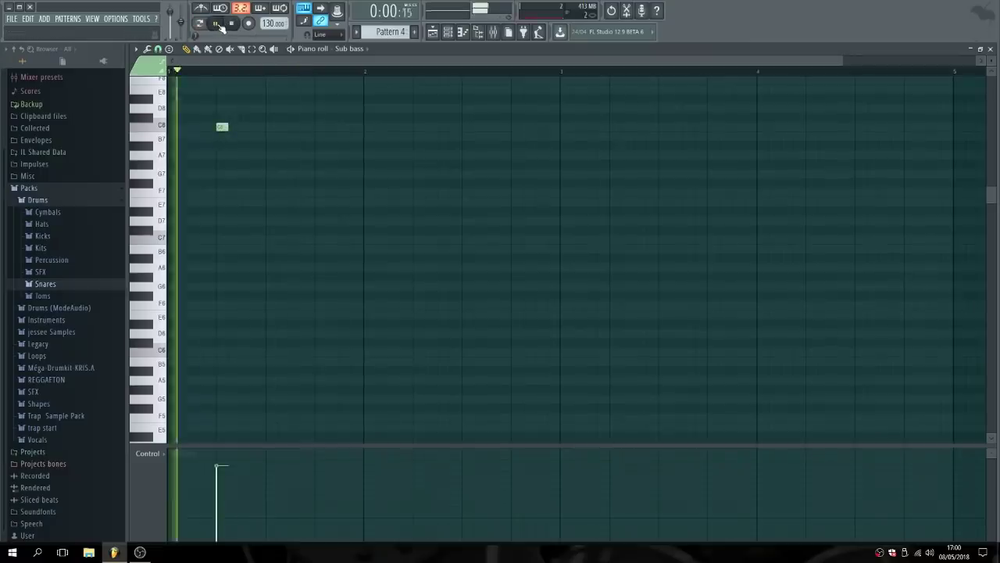
{"action": "left_click", "coordinate": [232, 23]}
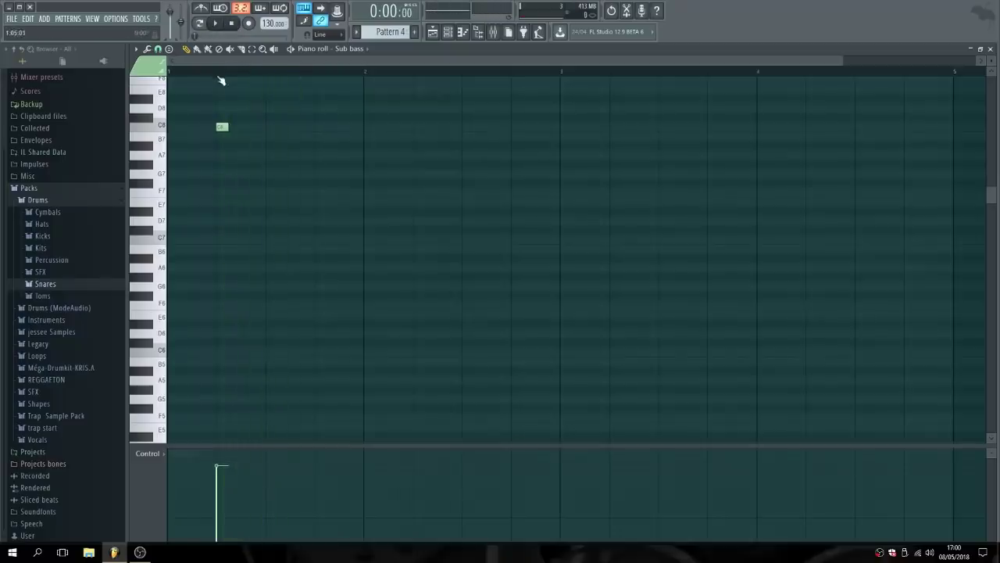
Delete the C8 note on step 5 of bar 1 and play the pattern without it.
{"action": "right_click", "coordinate": [223, 129]}
{"action": "left_click", "coordinate": [218, 24]}
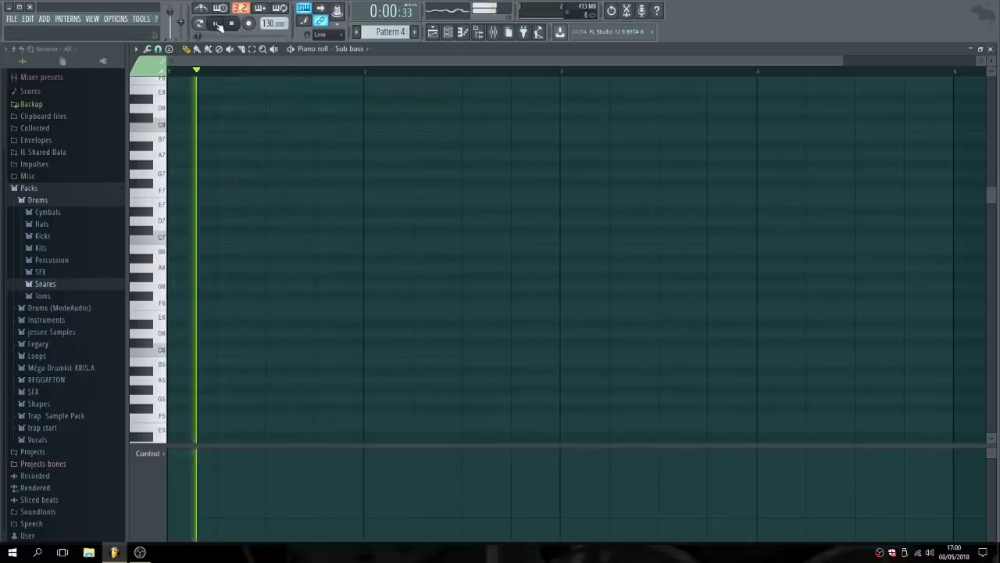
{"action": "left_click", "coordinate": [218, 24]}
Add one-step C8 notes on steps 9, 11, 13 and 15 of bar 1.
{"action": "left_click_drag", "start_coordinate": [276, 152], "coordinate": [274, 127]}
{"action": "left_click", "coordinate": [296, 127]}
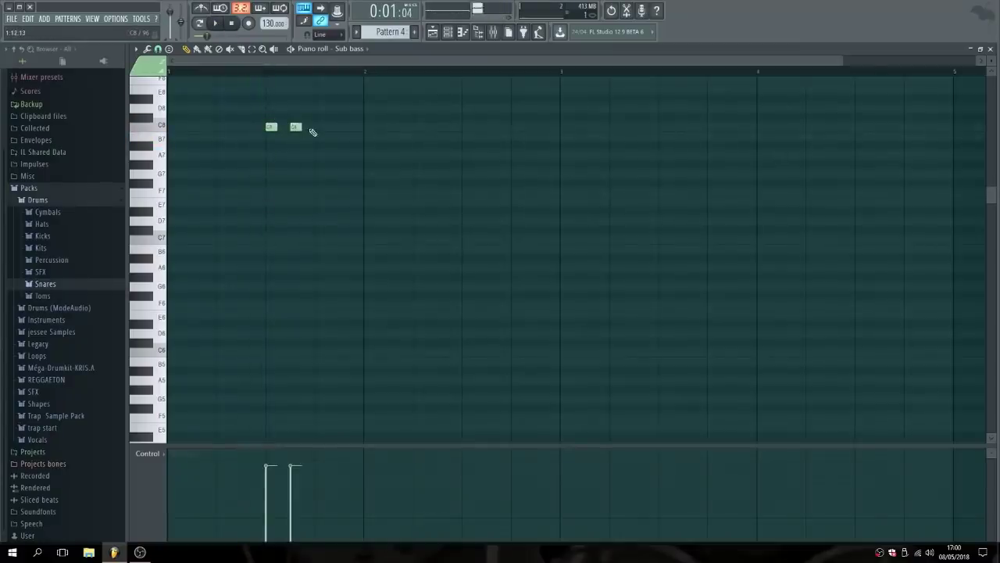
{"action": "left_click", "coordinate": [321, 126]}
{"action": "left_click", "coordinate": [345, 127]}
Add a three-step A#7 note at the start of bar 2 and play the pattern.
{"action": "left_click", "coordinate": [368, 156]}
{"action": "left_click_drag", "start_coordinate": [366, 159], "coordinate": [369, 146]}
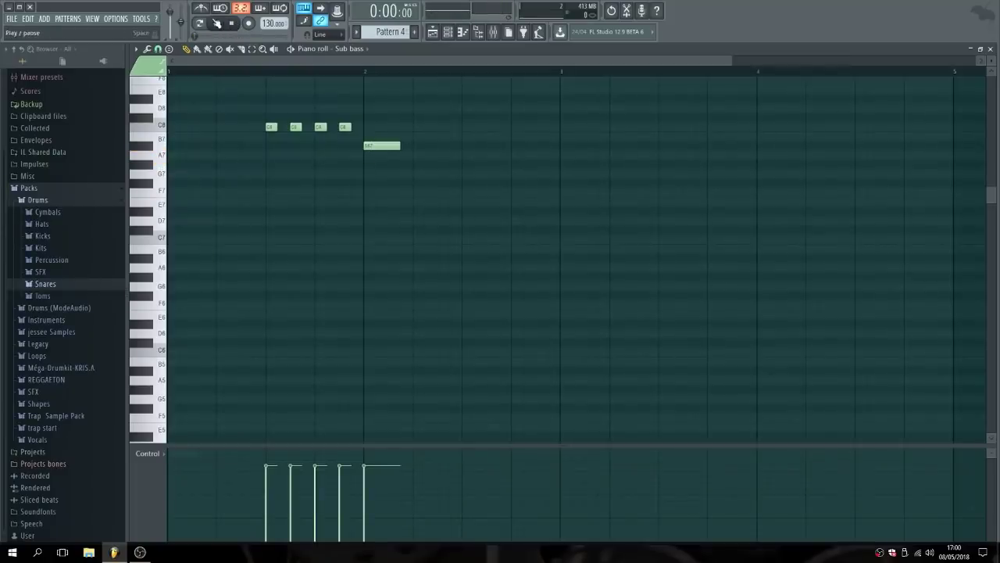
{"action": "left_click", "coordinate": [218, 23]}
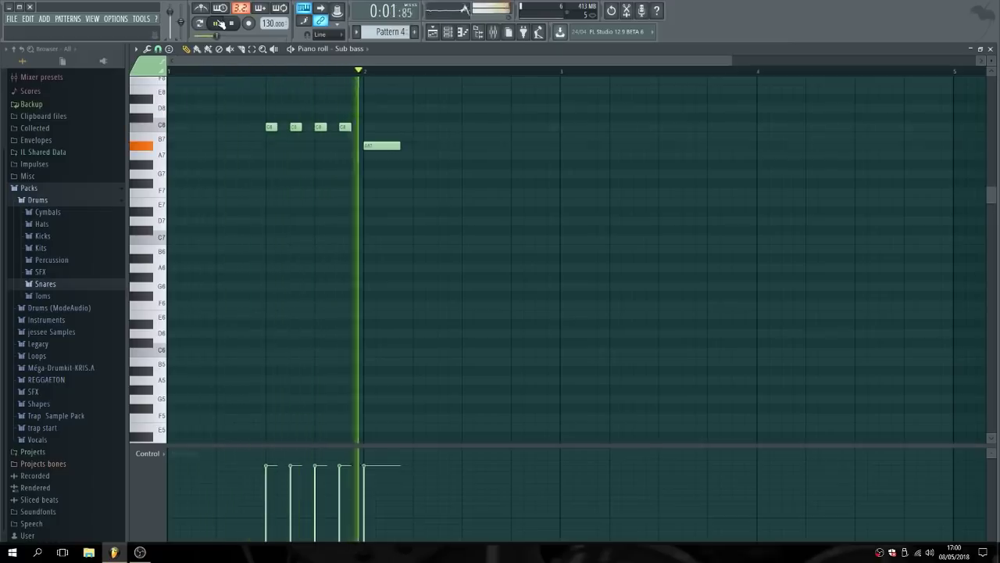
{"action": "key", "text": "space"}
Add a three-step A#7 on step 5, a three-step G7 on step 9 and a four-step A#7 on step 13 of bar 2.
{"action": "left_click", "coordinate": [417, 146]}
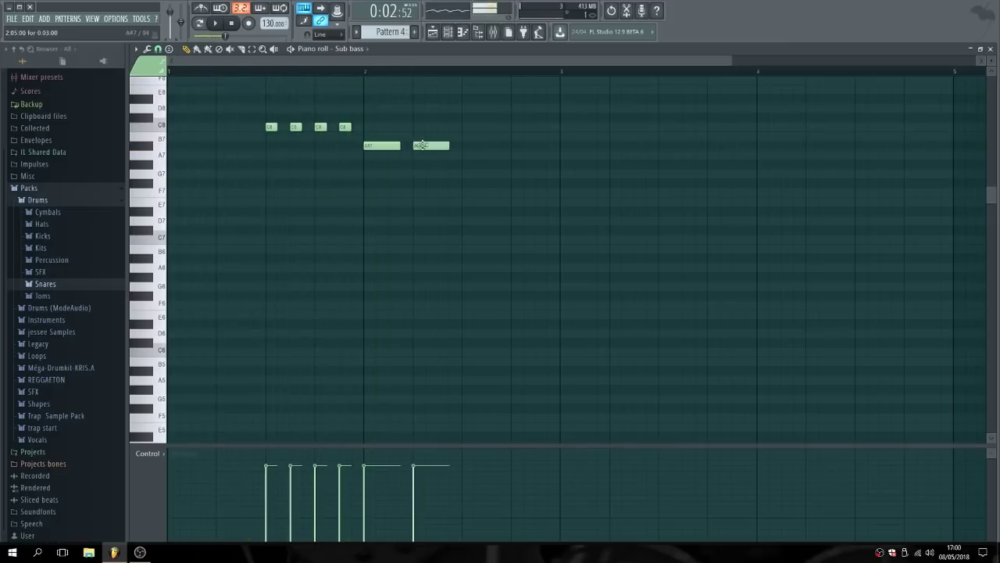
{"action": "left_click", "coordinate": [465, 174]}
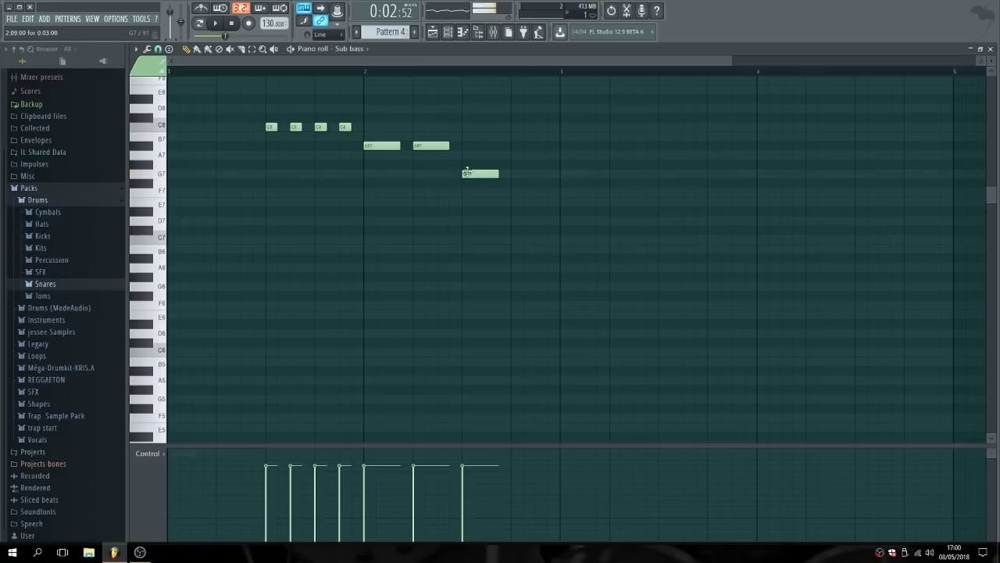
{"action": "left_click", "coordinate": [515, 145]}
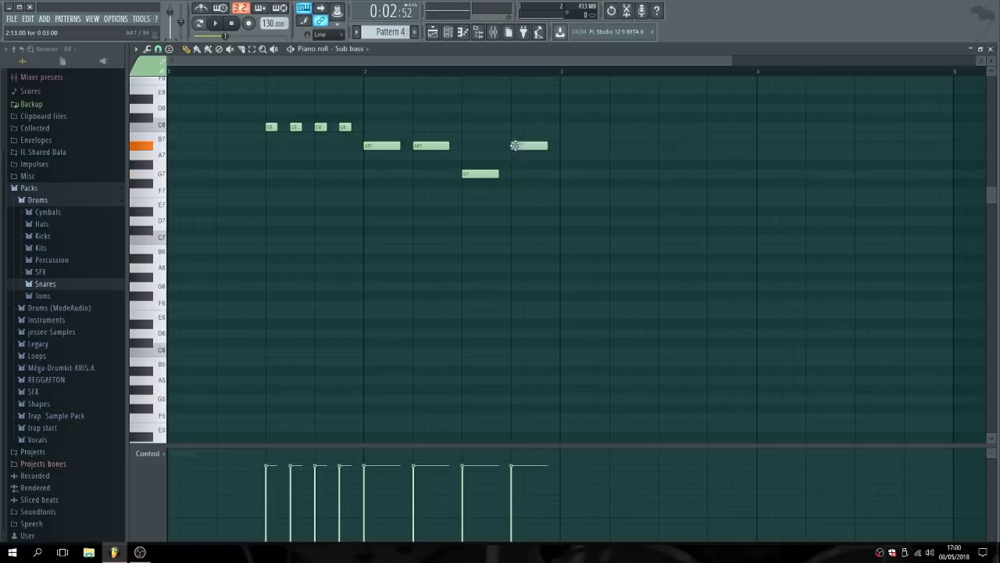
Try a one-step C8 note on step 3 of bar 3, play the pattern from the start twice, and delete the note.
{"action": "left_click", "coordinate": [589, 127]}
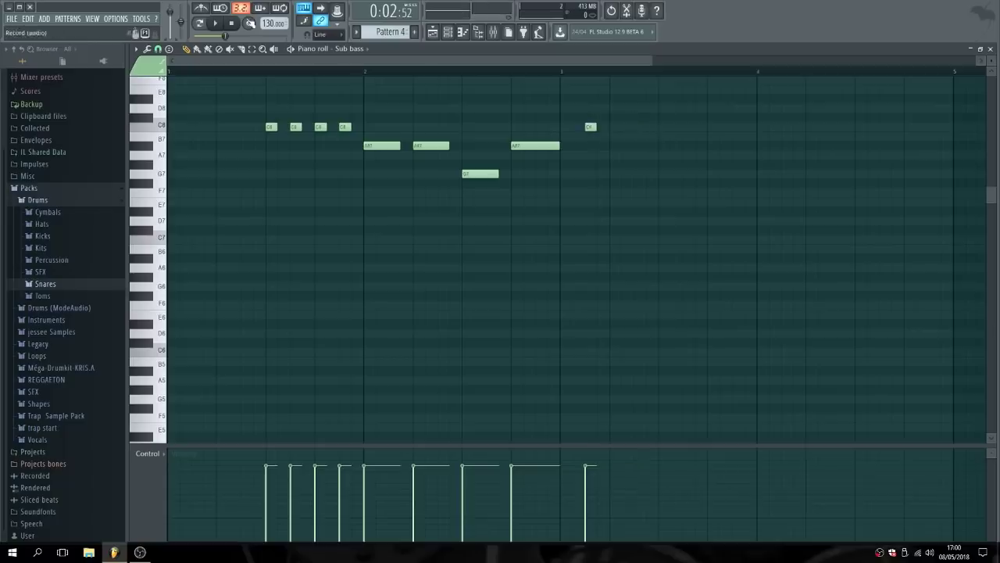
{"action": "left_click", "coordinate": [234, 24]}
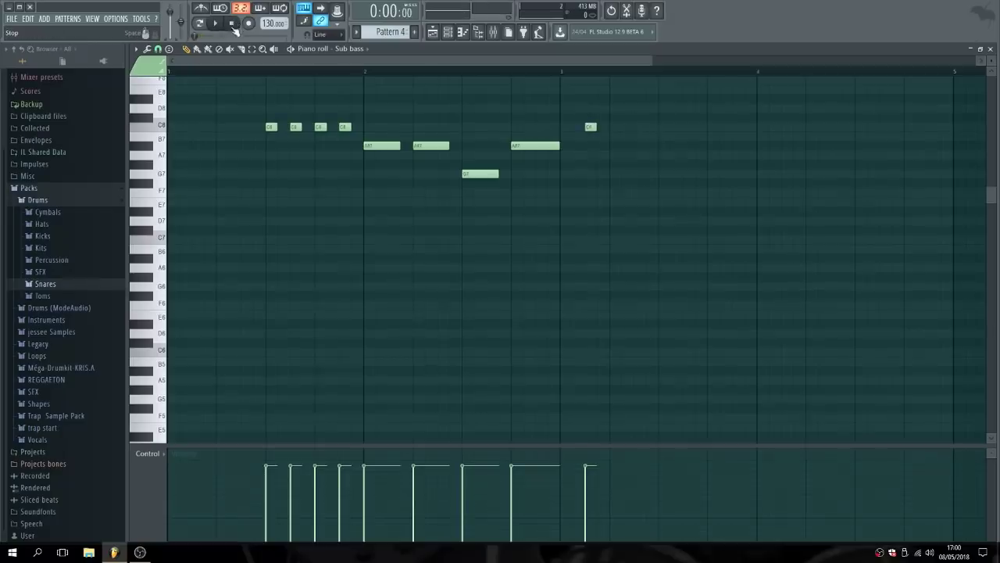
{"action": "left_click", "coordinate": [218, 24]}
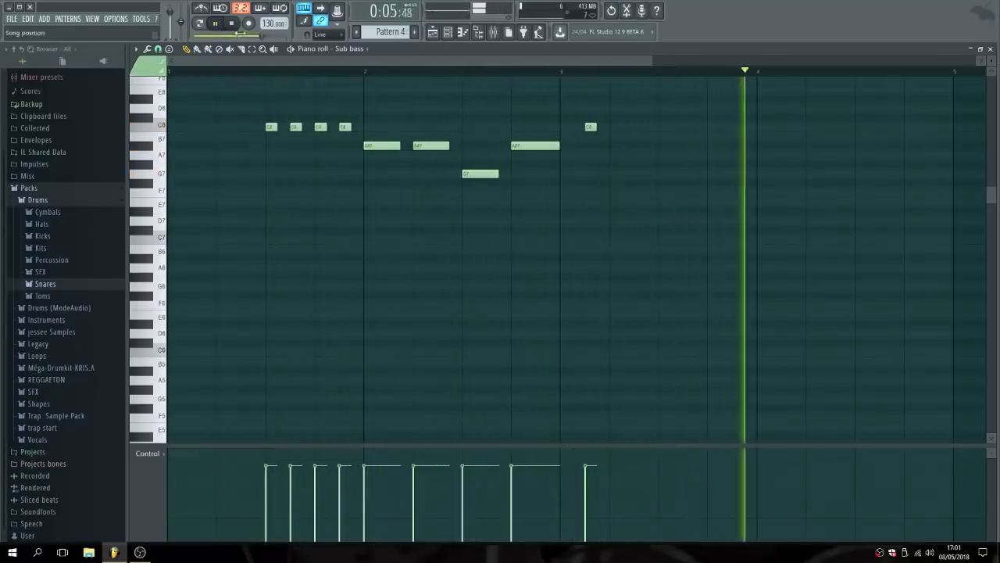
{"action": "left_click", "coordinate": [234, 25]}
{"action": "left_click", "coordinate": [221, 24]}
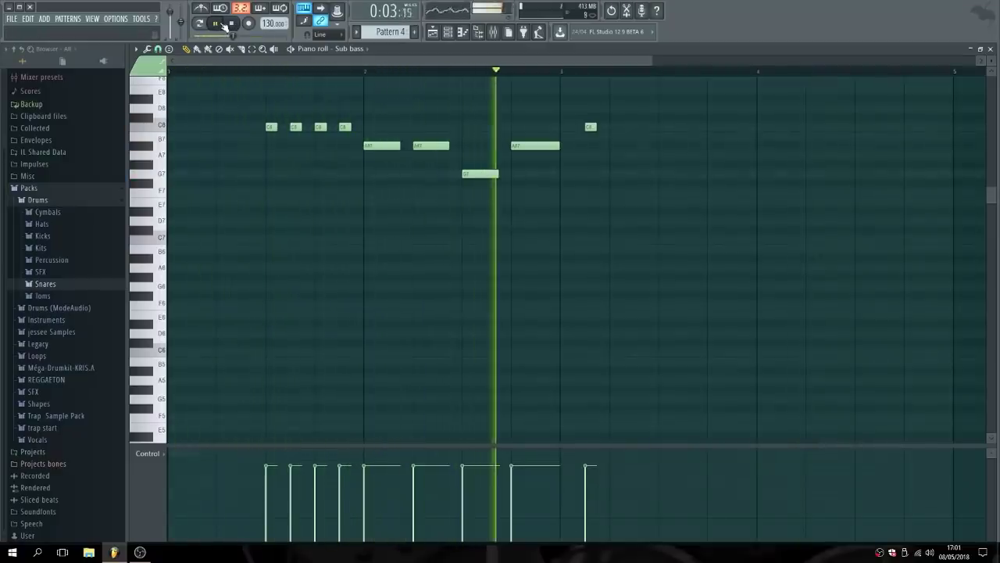
{"action": "left_click", "coordinate": [231, 24]}
{"action": "right_click", "coordinate": [594, 131]}
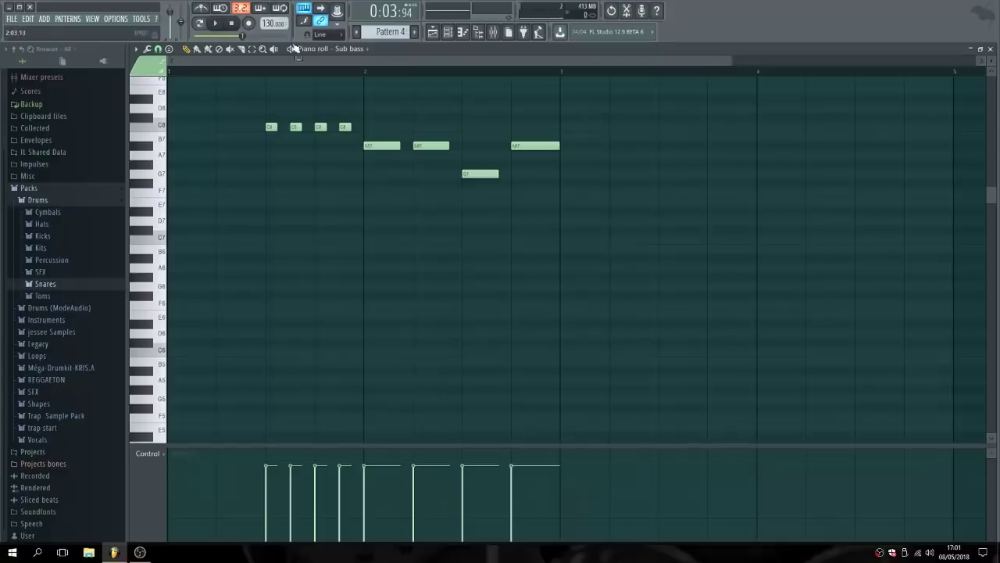
Play the two-bar bass line from the start of the pattern.
{"action": "left_click", "coordinate": [231, 25]}
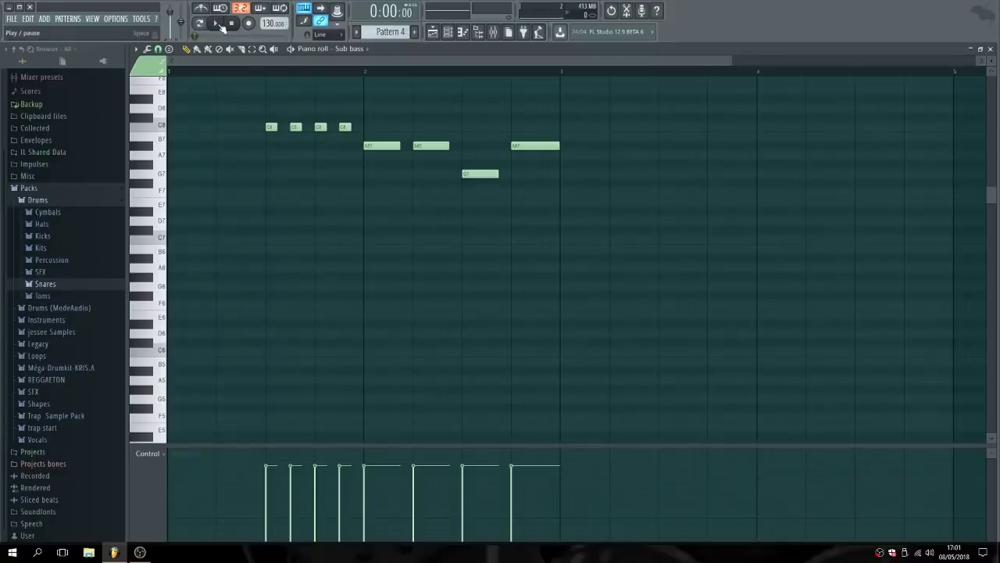
{"action": "left_click", "coordinate": [218, 24]}
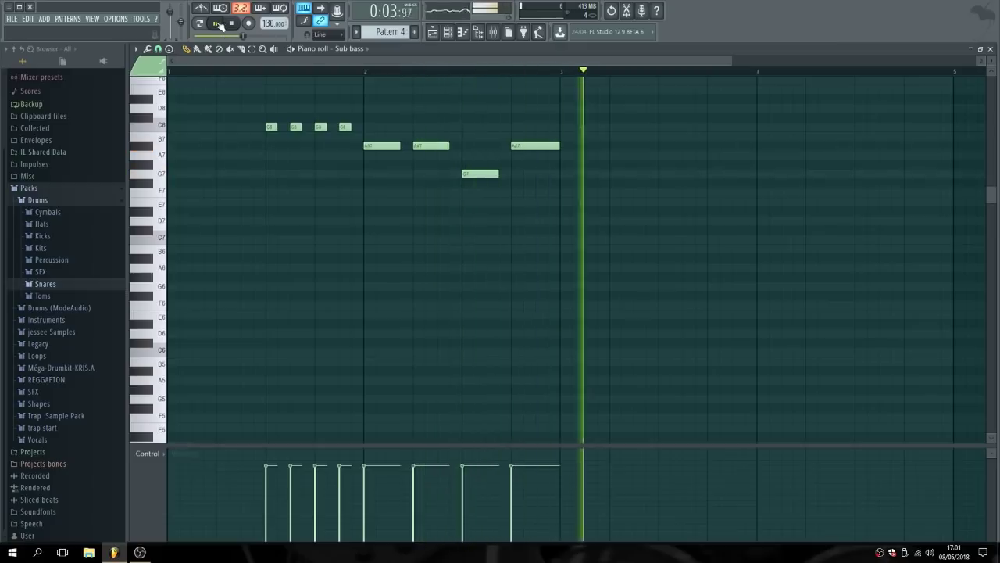
{"action": "left_click", "coordinate": [220, 24]}
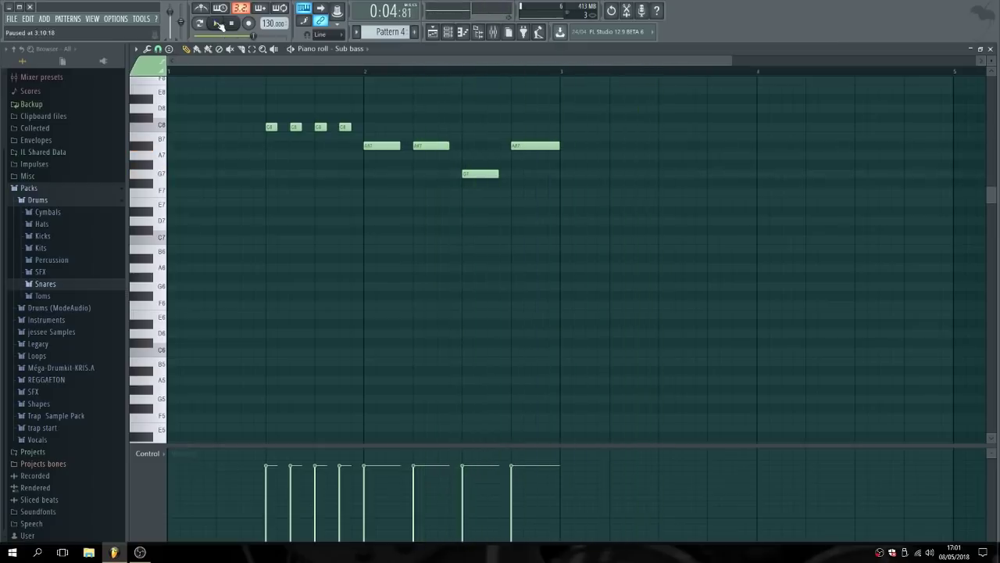
Try one-step notes in bar 3 at A#7 on step 9, C8 on step 11 and C#7 on step 13, and delete the C#7 note.
{"action": "left_click", "coordinate": [664, 137]}
{"action": "right_click", "coordinate": [665, 138]}
{"action": "left_click", "coordinate": [664, 145]}
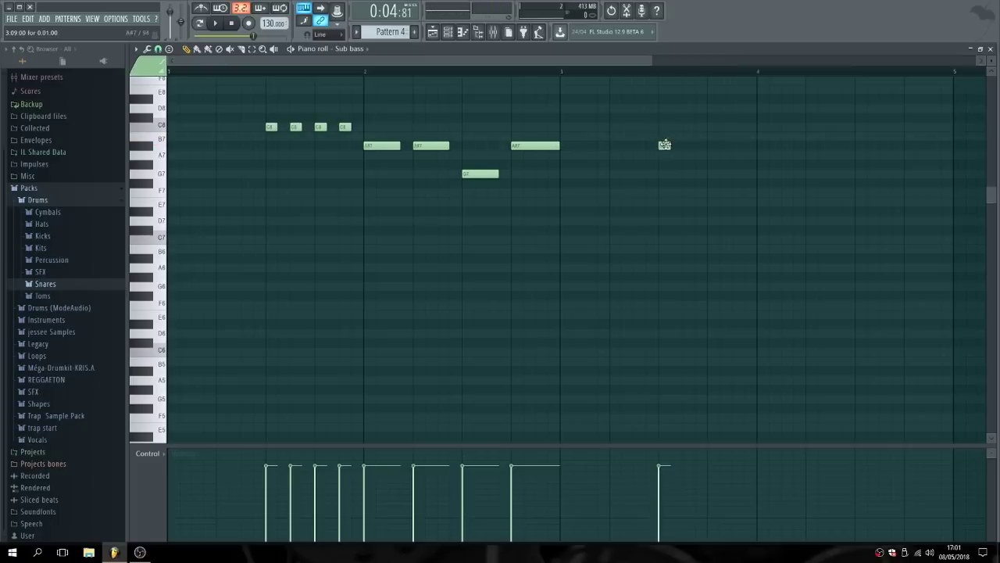
{"action": "right_click", "coordinate": [665, 145]}
{"action": "left_click", "coordinate": [664, 145]}
{"action": "left_click", "coordinate": [688, 127]}
{"action": "left_click_drag", "start_coordinate": [711, 201], "coordinate": [713, 229]}
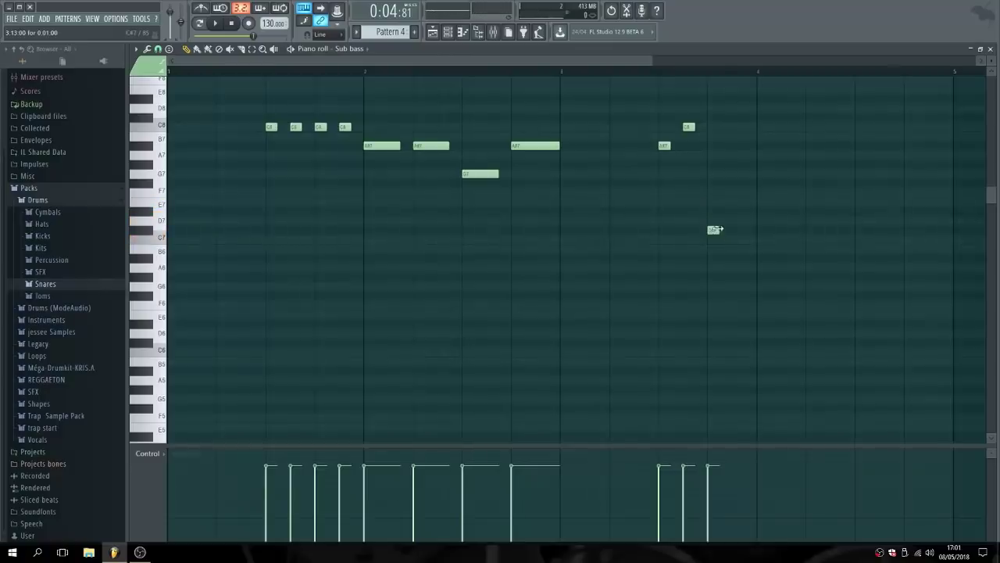
{"action": "right_click", "coordinate": [713, 230]}
Play the pattern, lower the A#7 note on step 13 of bar 2 to G7, and play the pattern again.
{"action": "left_click", "coordinate": [231, 25]}
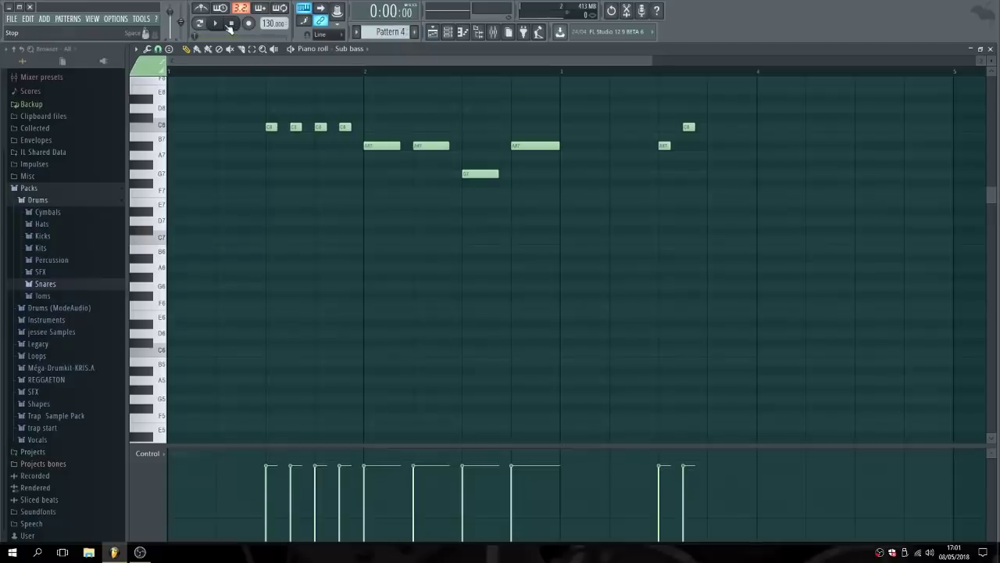
{"action": "left_click", "coordinate": [218, 27]}
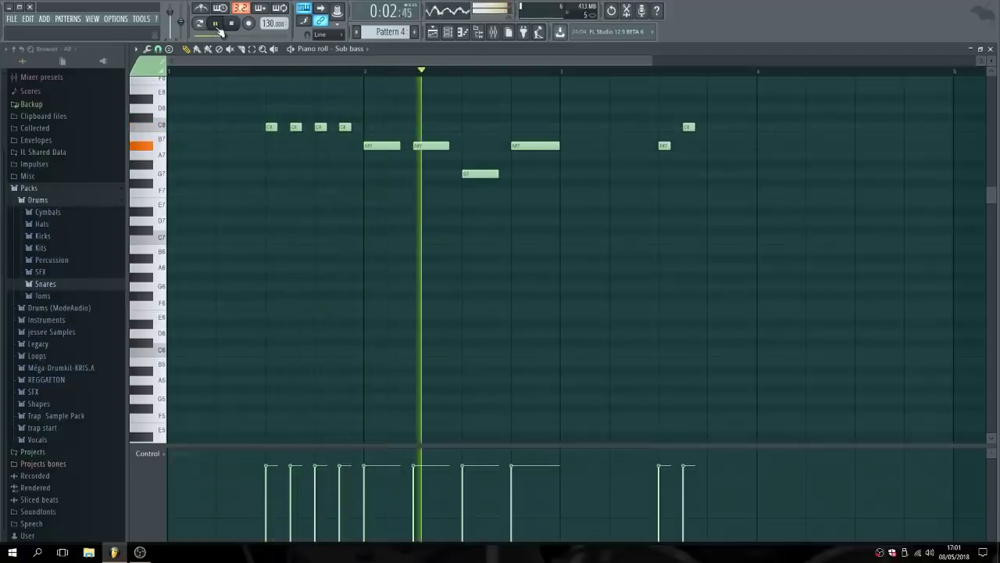
{"action": "left_click", "coordinate": [216, 25]}
{"action": "left_click_drag", "start_coordinate": [519, 146], "coordinate": [519, 174]}
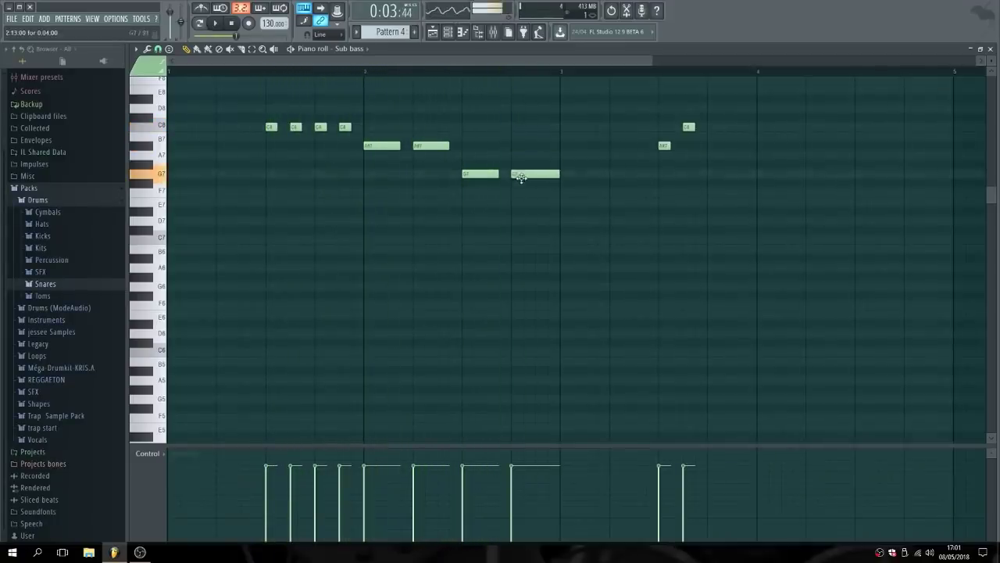
{"action": "left_click", "coordinate": [222, 23]}
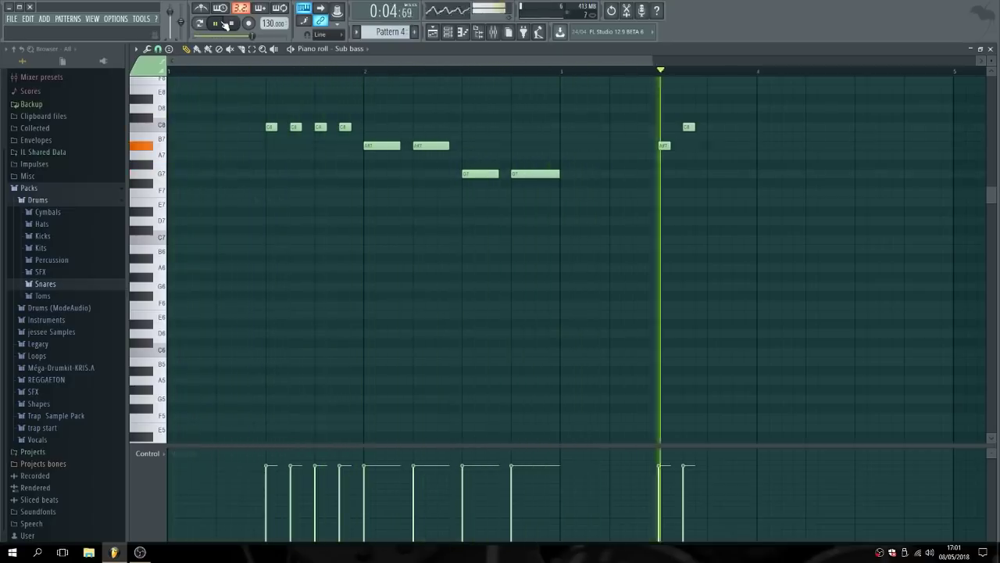
{"action": "left_click", "coordinate": [230, 24]}
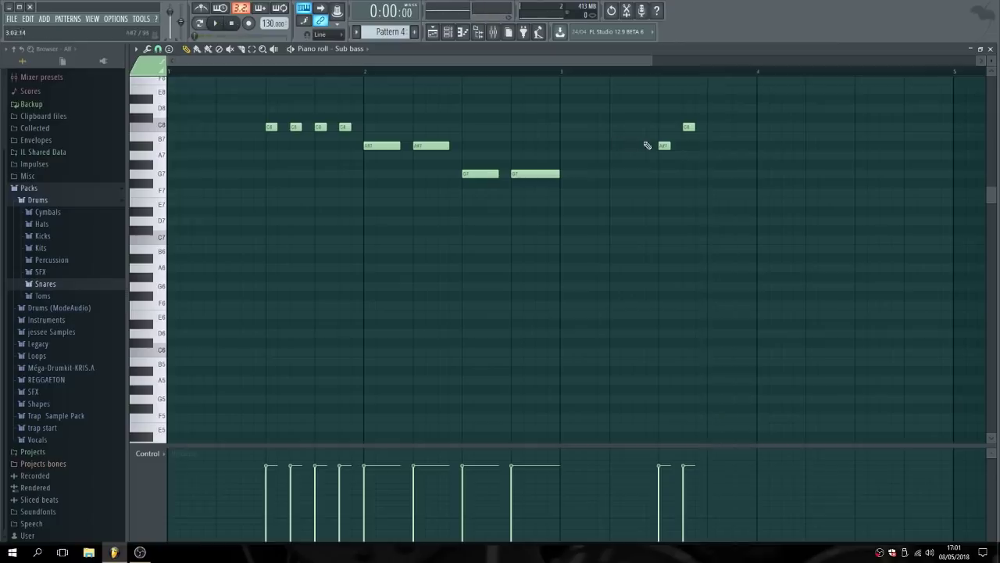
Delete the A#7 and C8 notes in bar 3 and play the pattern.
{"action": "right_click", "coordinate": [665, 145]}
{"action": "right_click", "coordinate": [688, 127]}
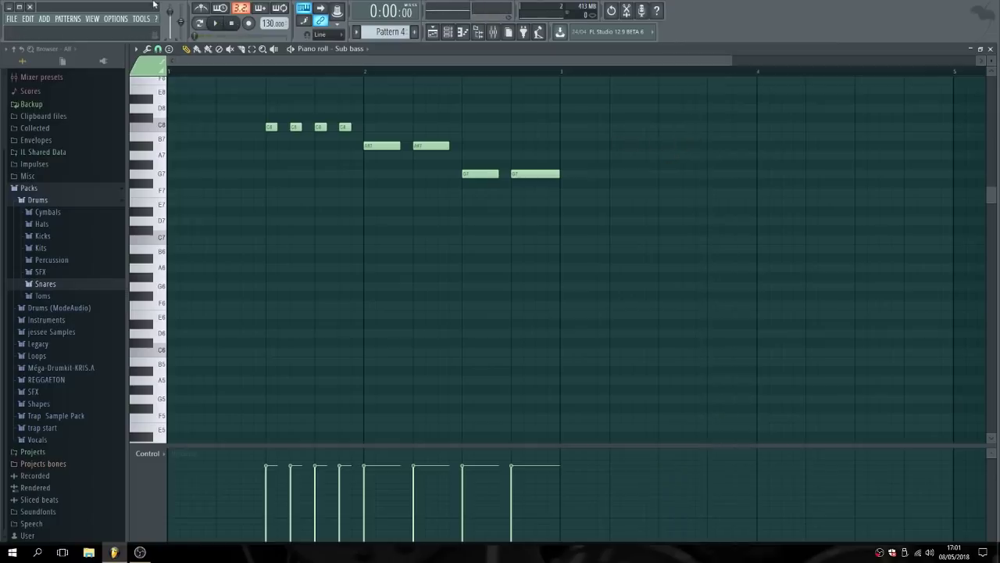
{"action": "left_click", "coordinate": [216, 24]}
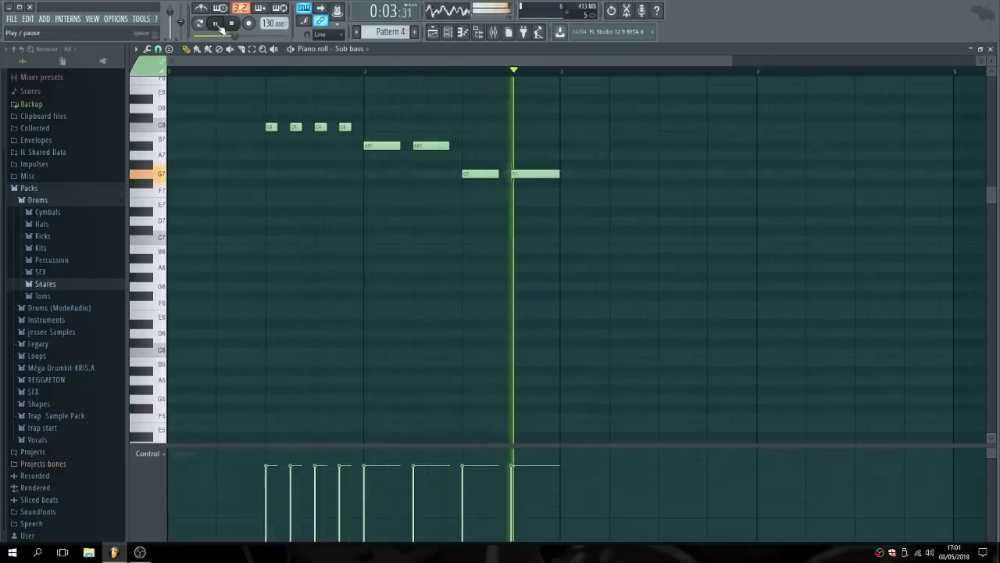
{"action": "left_click", "coordinate": [219, 26]}
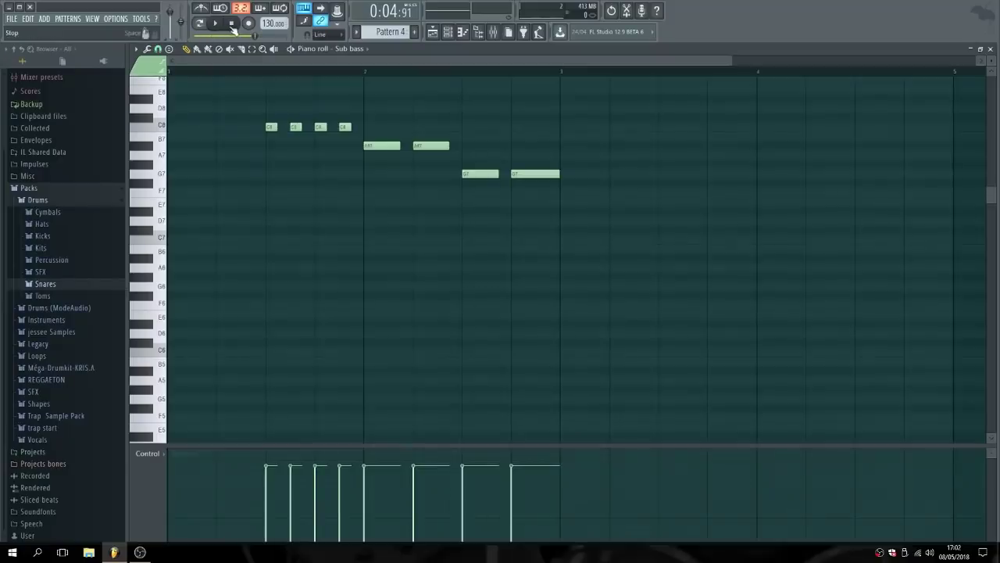
Play the bass line from the start of the pattern twice, listening for how it should continue into bar 3.
{"action": "left_click", "coordinate": [232, 26]}
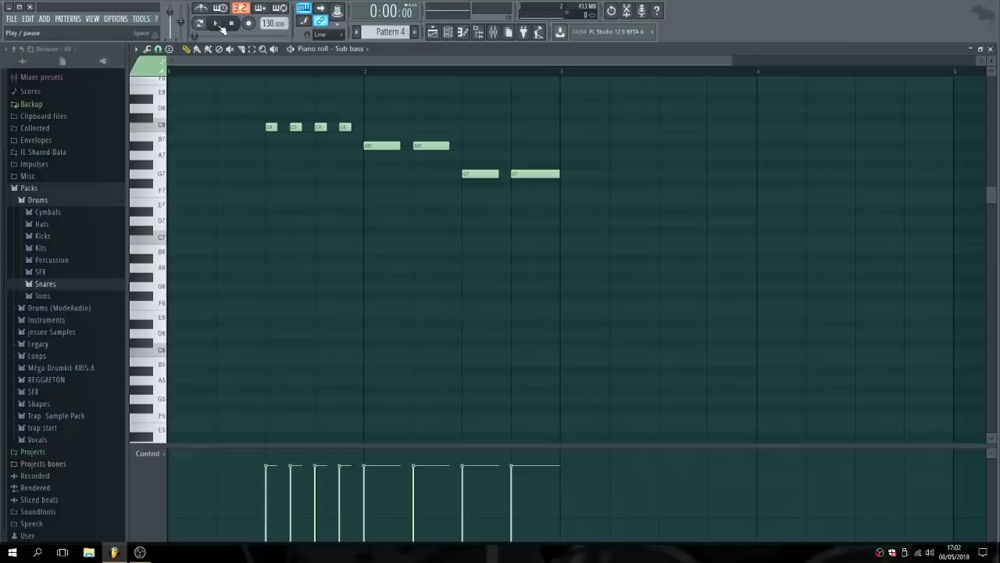
{"action": "left_click", "coordinate": [221, 25]}
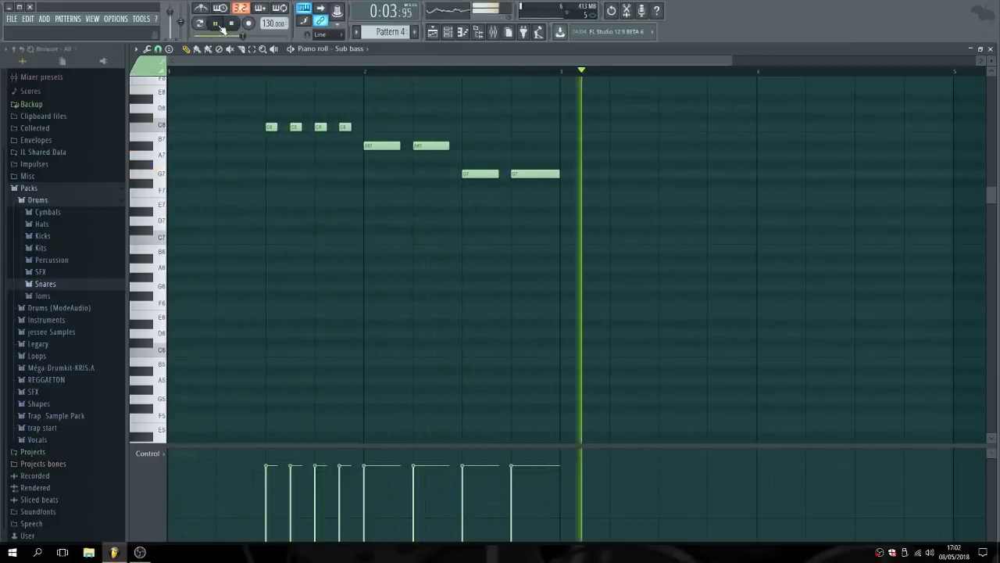
{"action": "left_click", "coordinate": [216, 24]}
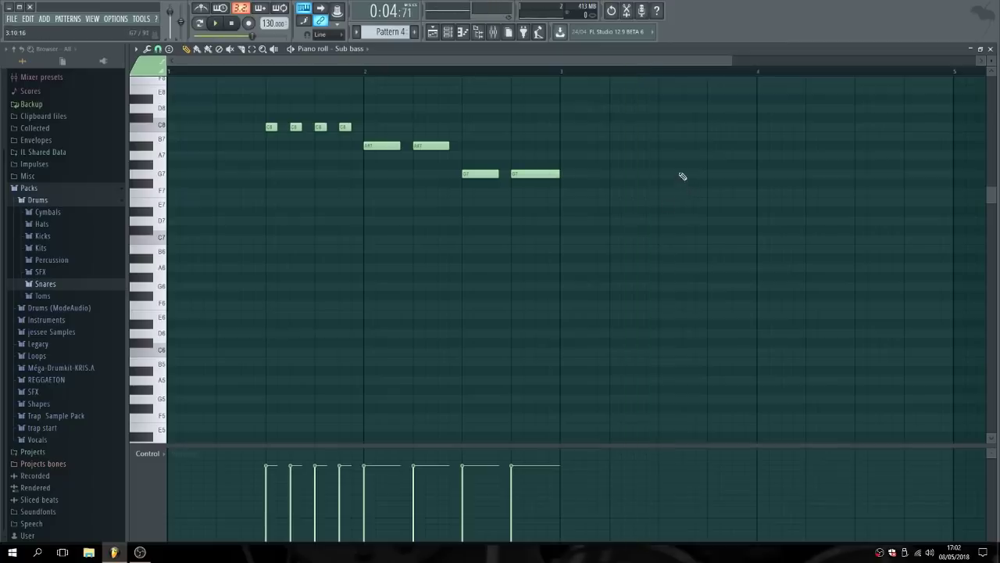
{"action": "left_click", "coordinate": [231, 24]}
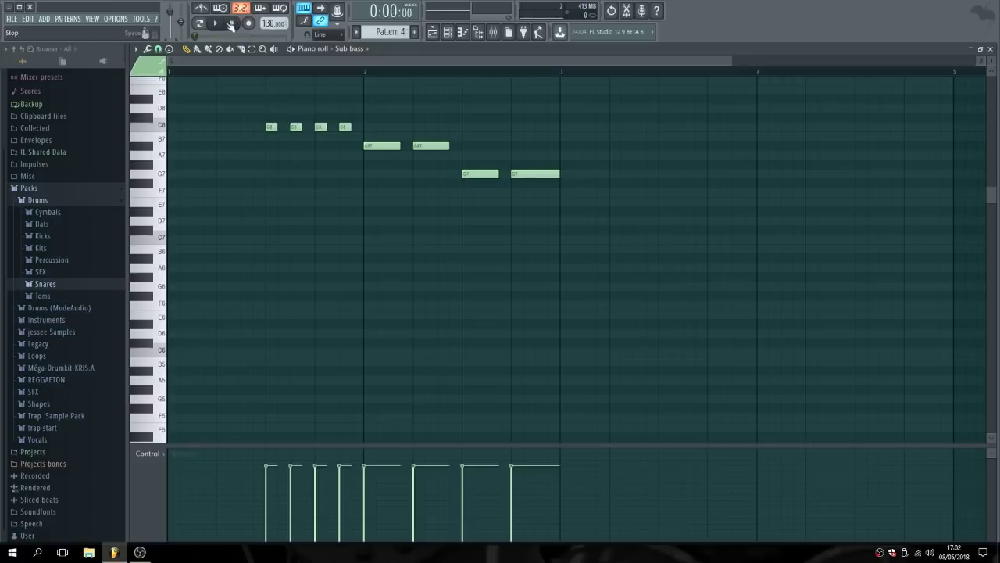
{"action": "left_click", "coordinate": [225, 25]}
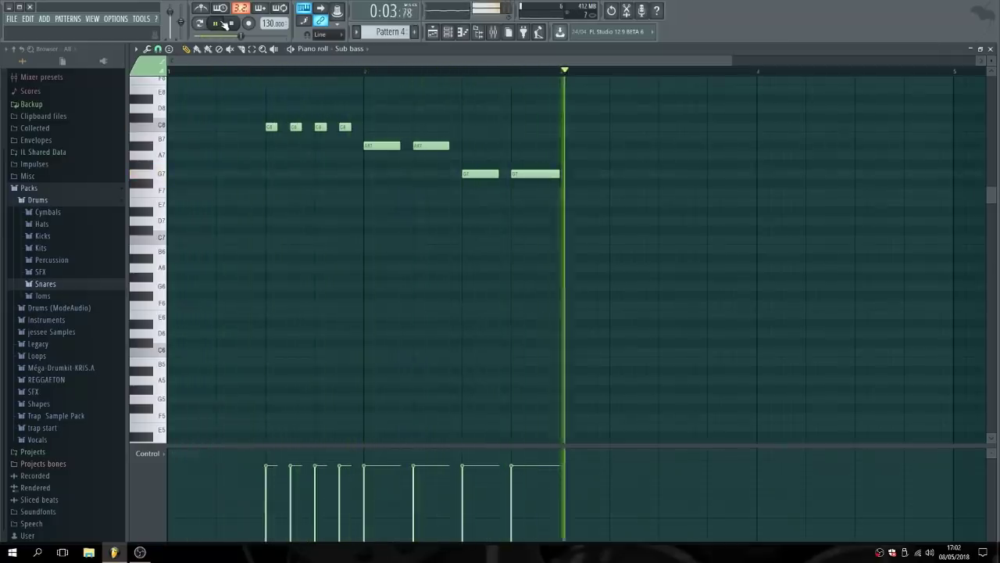
{"action": "left_click", "coordinate": [225, 24]}
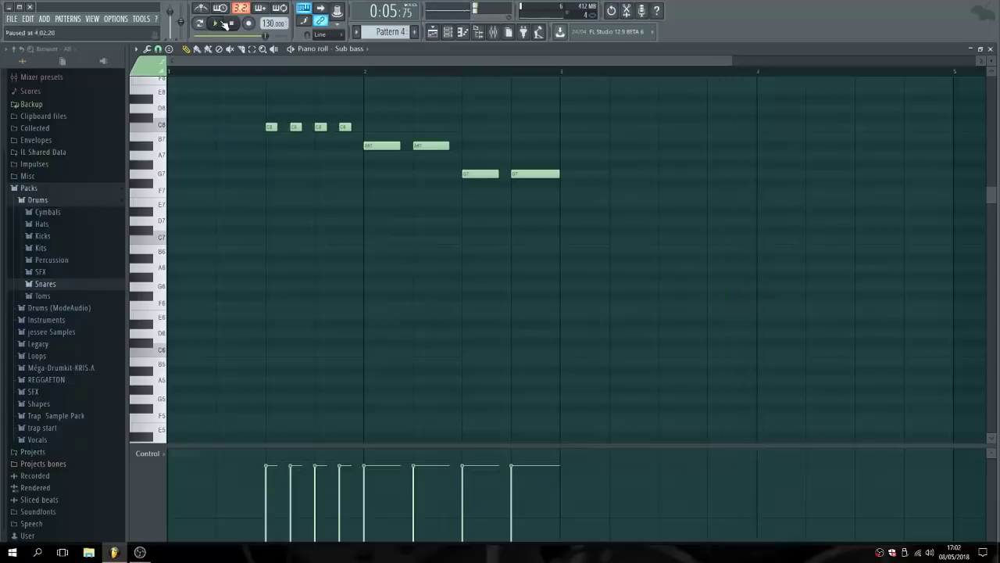
Try two-step notes in bar 3: F7 on step 7, G7 on step 9 and C7 on step 13.
{"action": "left_click", "coordinate": [639, 191]}
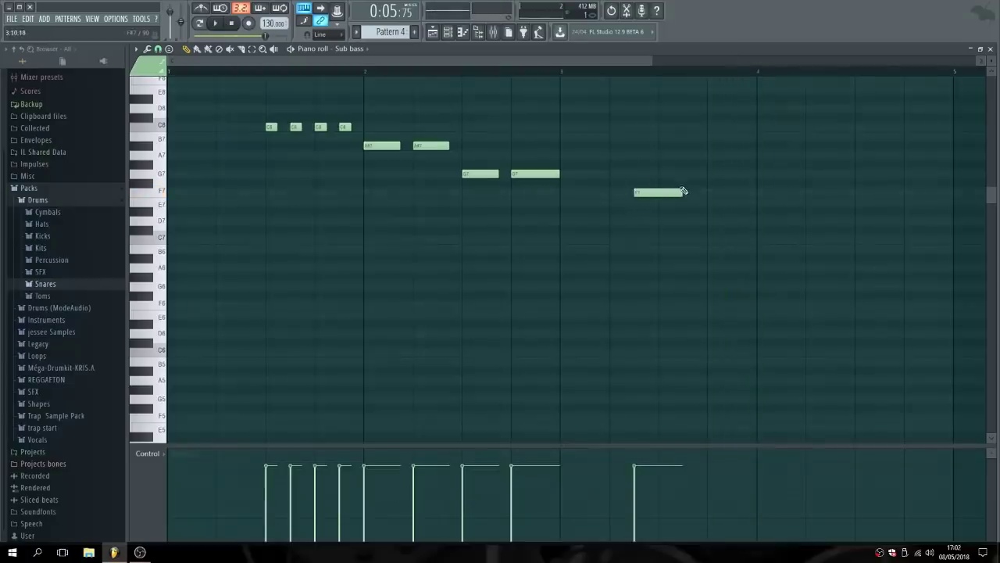
{"action": "left_click", "coordinate": [663, 174]}
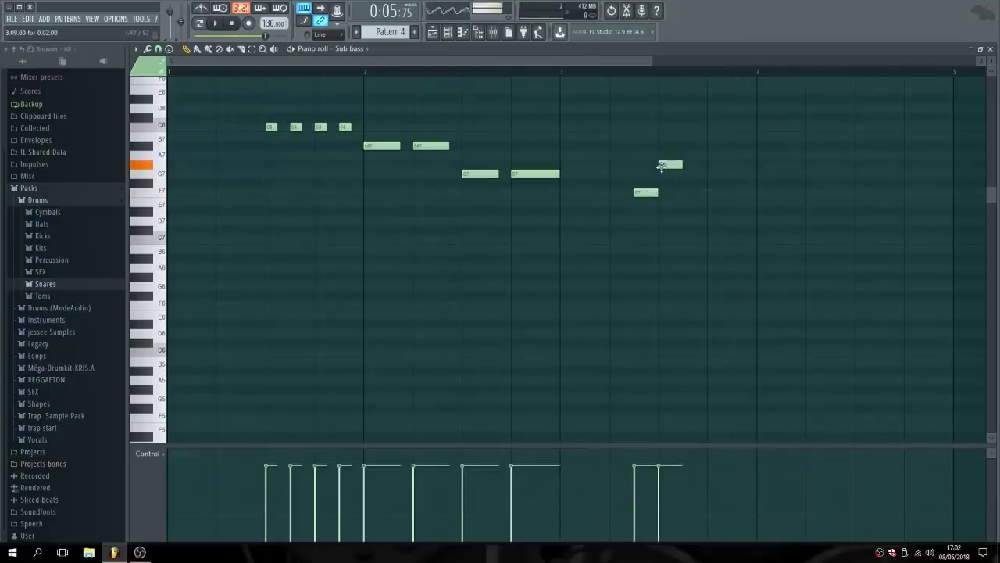
{"action": "left_click", "coordinate": [710, 210]}
{"action": "left_click_drag", "start_coordinate": [710, 209], "coordinate": [715, 235]}
{"action": "left_click", "coordinate": [718, 238]}
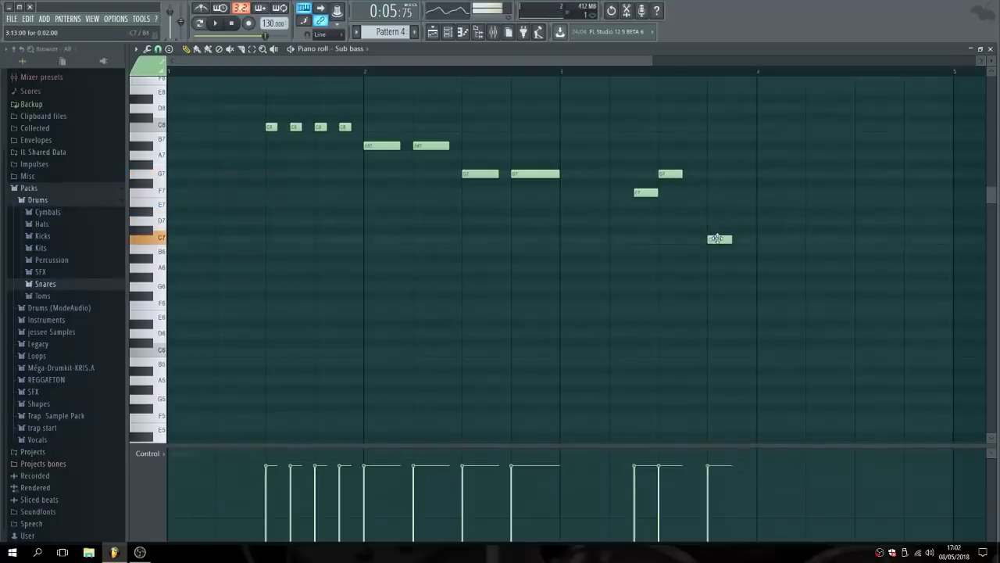
Play the pattern, shift bar 3's F7 and G7 notes to steps 9 and 11, and shorten the C7 note to one step.
{"action": "left_click", "coordinate": [215, 23]}
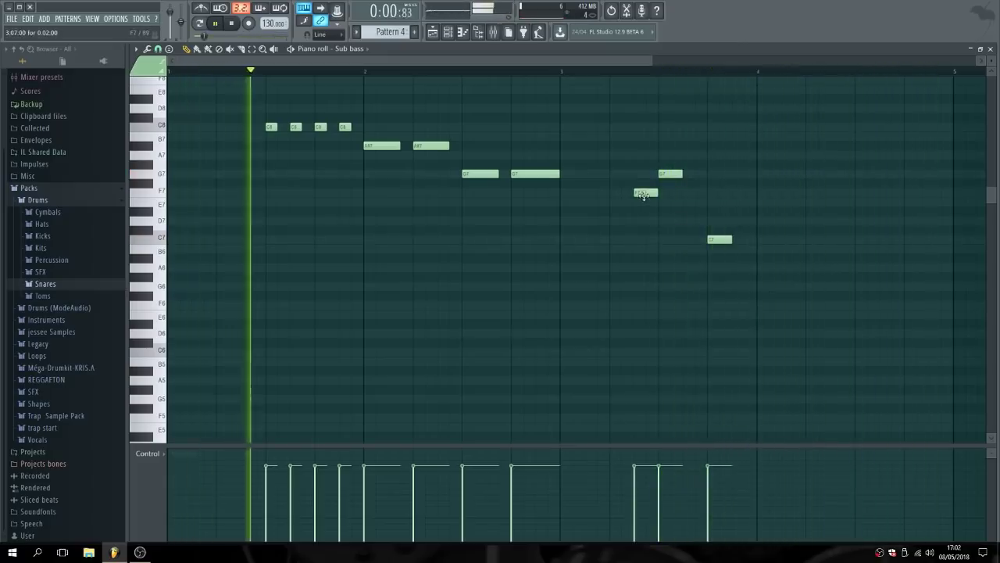
{"action": "left_click_drag", "start_coordinate": [646, 193], "coordinate": [696, 174]}
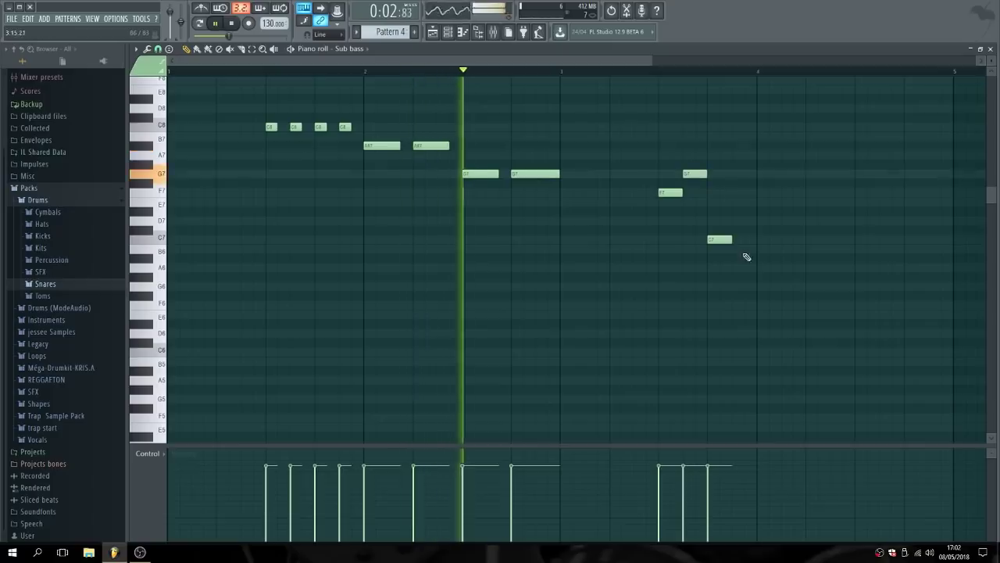
{"action": "mouse_move", "coordinate": [732, 239]}
{"action": "left_mouse_down"}
{"action": "mouse_move", "coordinate": [759, 239]}
{"action": "mouse_move", "coordinate": [719, 240]}
{"action": "left_mouse_up"}
{"action": "left_click", "coordinate": [232, 24]}
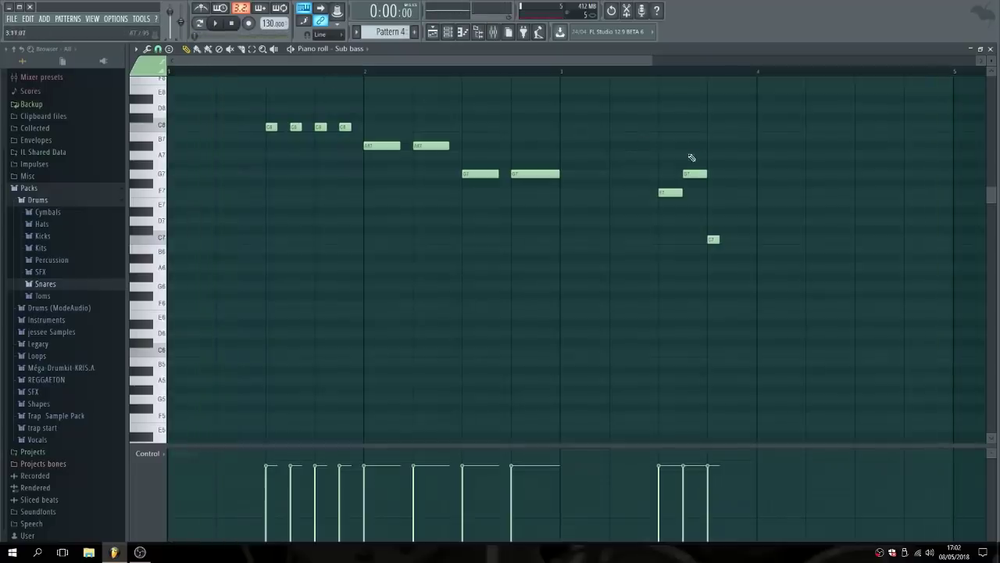
Delete all the Sub bass notes in bars 1 to 3 to restart the bass line.
{"action": "right_click", "coordinate": [694, 174]}
{"action": "right_click", "coordinate": [713, 239]}
{"action": "right_click", "coordinate": [671, 192]}
{"action": "right_click", "coordinate": [480, 173]}
{"action": "right_click", "coordinate": [536, 174]}
{"action": "right_click", "coordinate": [382, 145]}
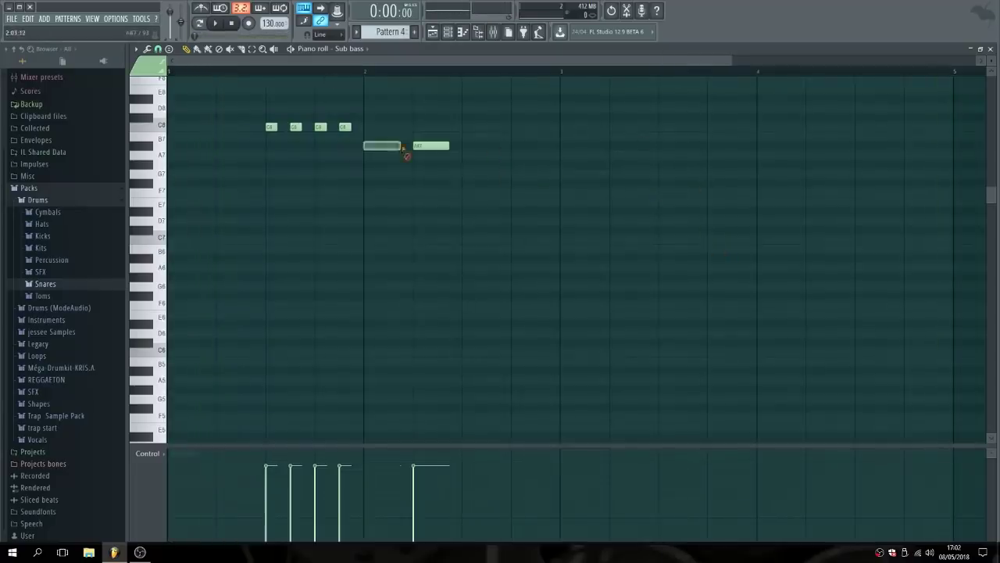
{"action": "right_click", "coordinate": [418, 145]}
{"action": "right_click", "coordinate": [344, 127]}
{"action": "right_click", "coordinate": [321, 126]}
{"action": "right_click", "coordinate": [295, 127]}
{"action": "right_click", "coordinate": [271, 126]}
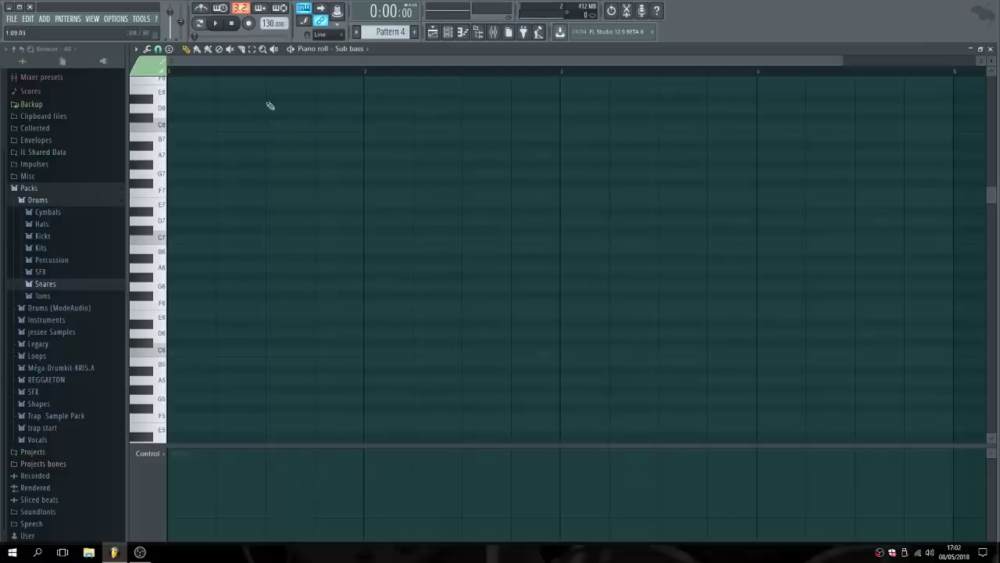
Play the pattern without the bass and audition C7 as a starting note.
{"action": "left_click", "coordinate": [216, 24]}
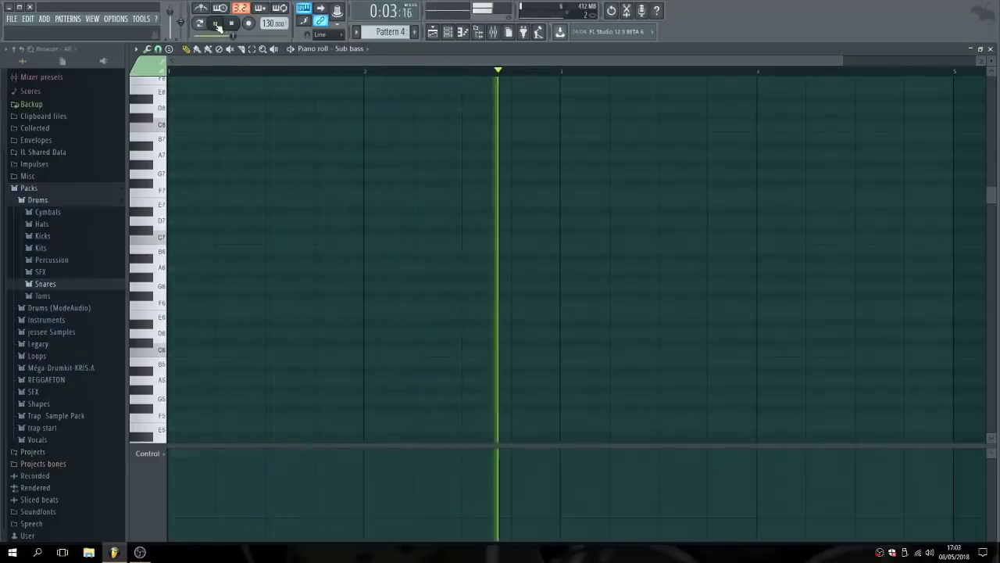
{"action": "left_click", "coordinate": [230, 25]}
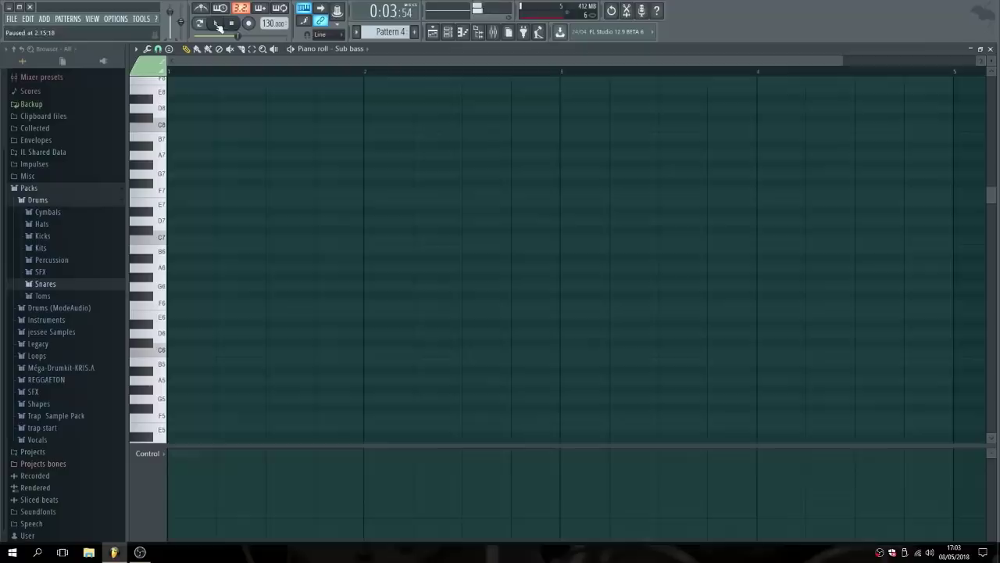
{"action": "left_click", "coordinate": [164, 241]}
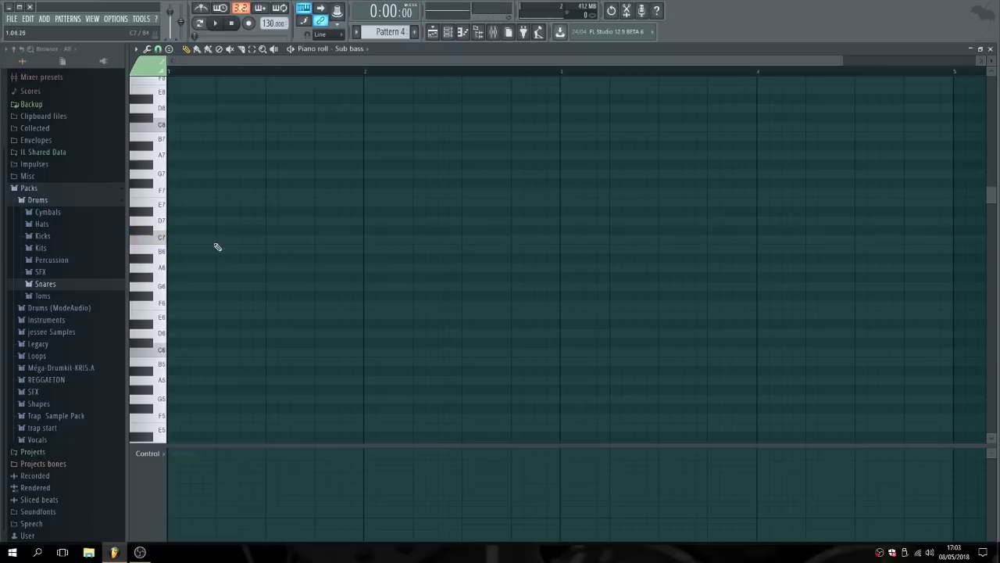
Try a C7 note at the start of bar 1, set it to two steps long and play the pattern.
{"action": "left_click", "coordinate": [175, 240]}
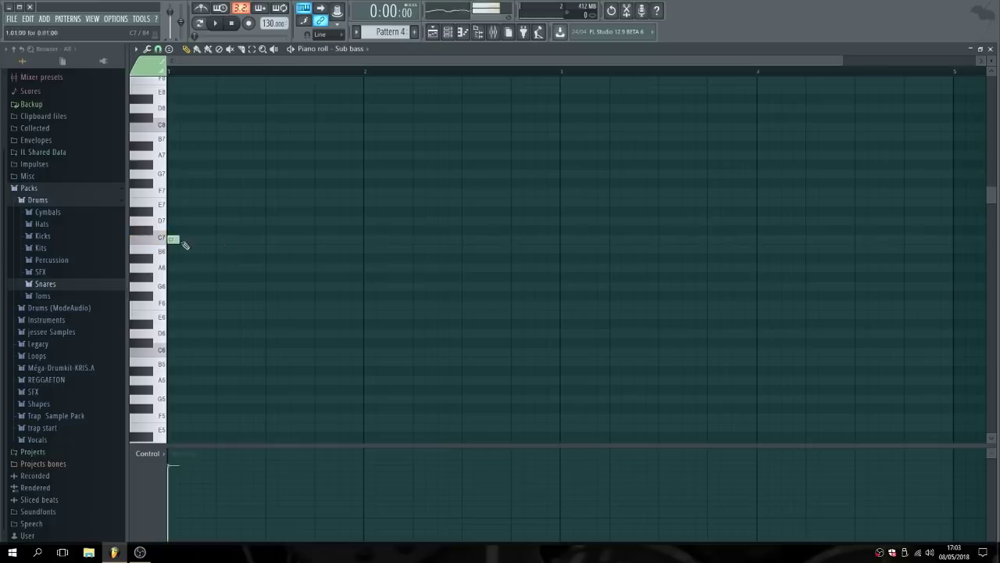
{"action": "left_click", "coordinate": [216, 24]}
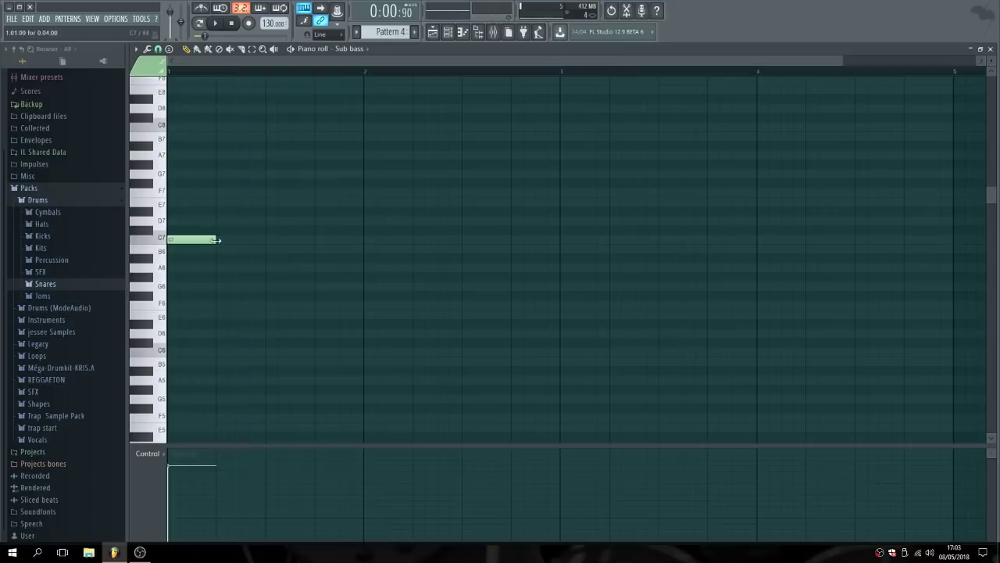
{"action": "left_click", "coordinate": [217, 25]}
{"action": "left_click", "coordinate": [216, 24]}
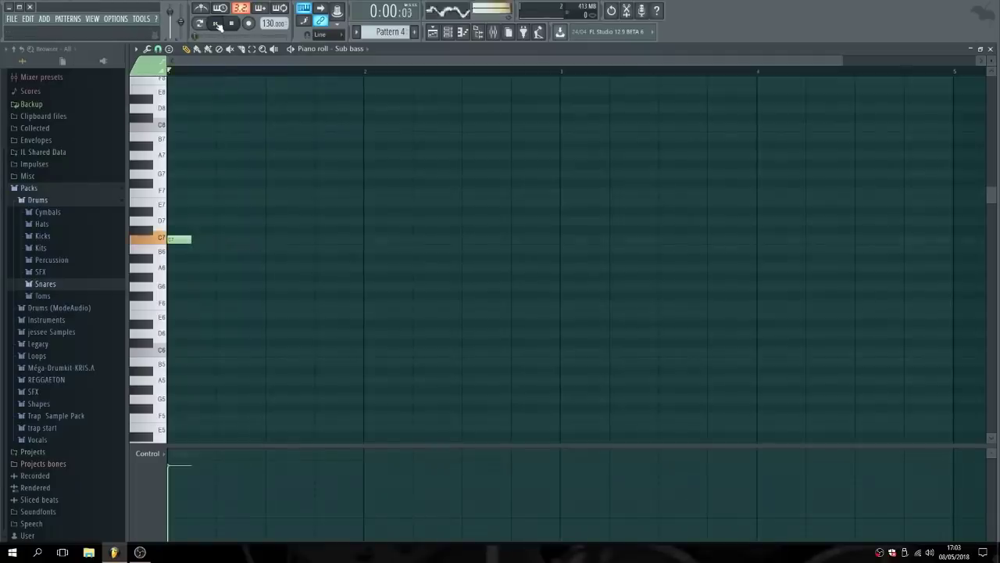
{"action": "left_click", "coordinate": [218, 26]}
Try one-step notes in bar 1: C7 on step 7, F7 on step 9 and G7 on step 11.
{"action": "left_click", "coordinate": [243, 239]}
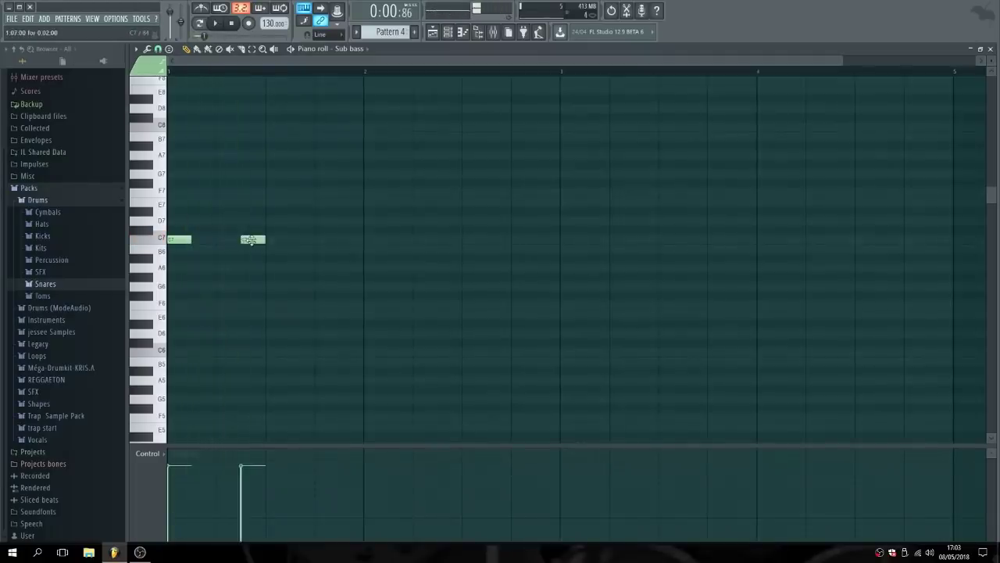
{"action": "left_click_drag", "start_coordinate": [268, 211], "coordinate": [271, 190]}
{"action": "left_click", "coordinate": [294, 173]}
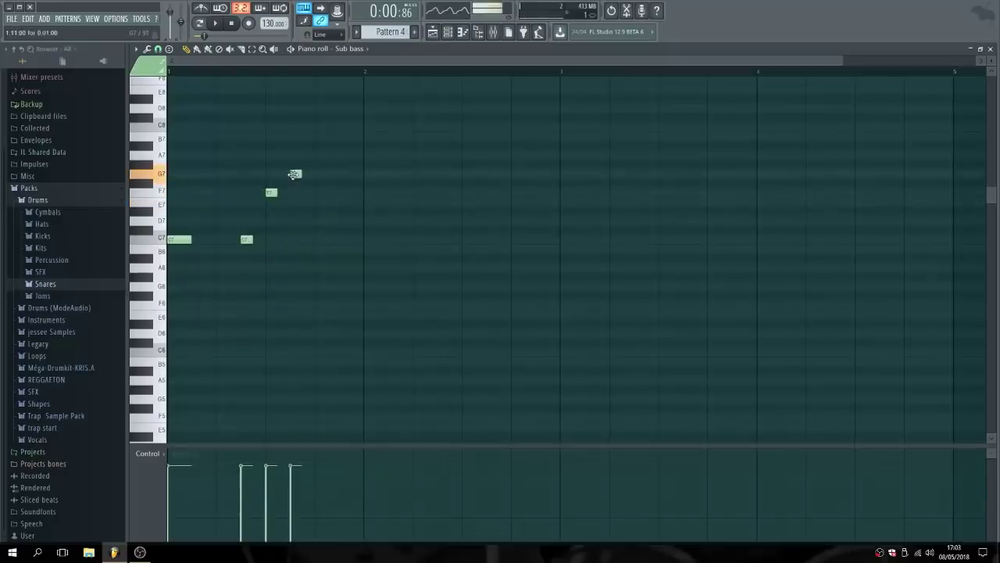
Play the pattern repeatedly to check how the rising bass notes in bar 1 fit the beat.
{"action": "left_click", "coordinate": [217, 24]}
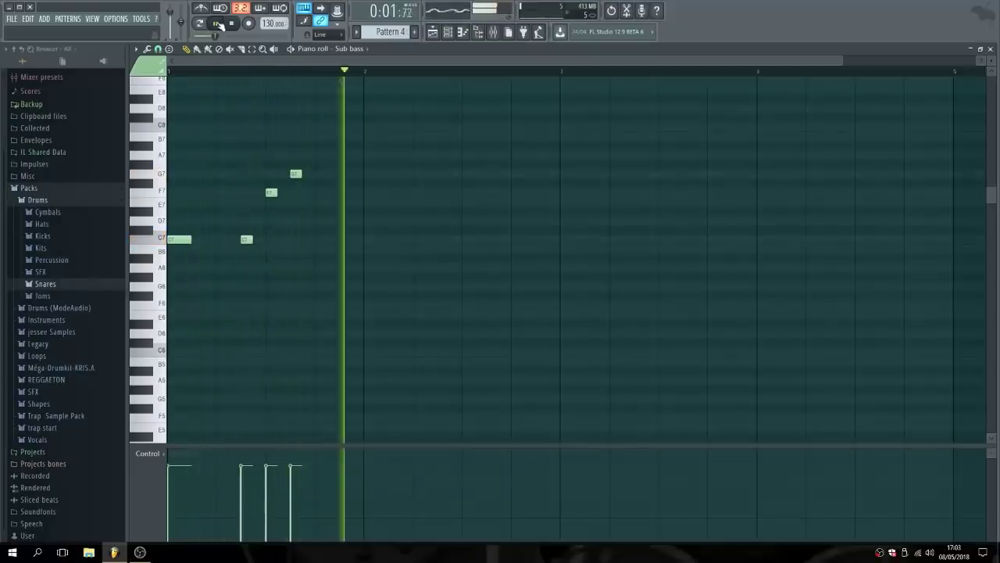
{"action": "left_click", "coordinate": [219, 25]}
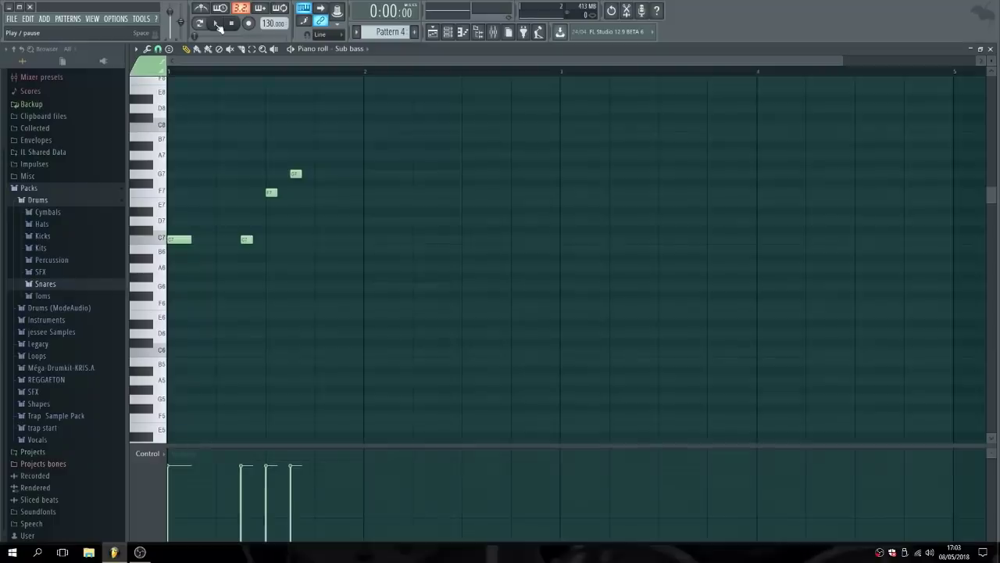
{"action": "left_click", "coordinate": [218, 24]}
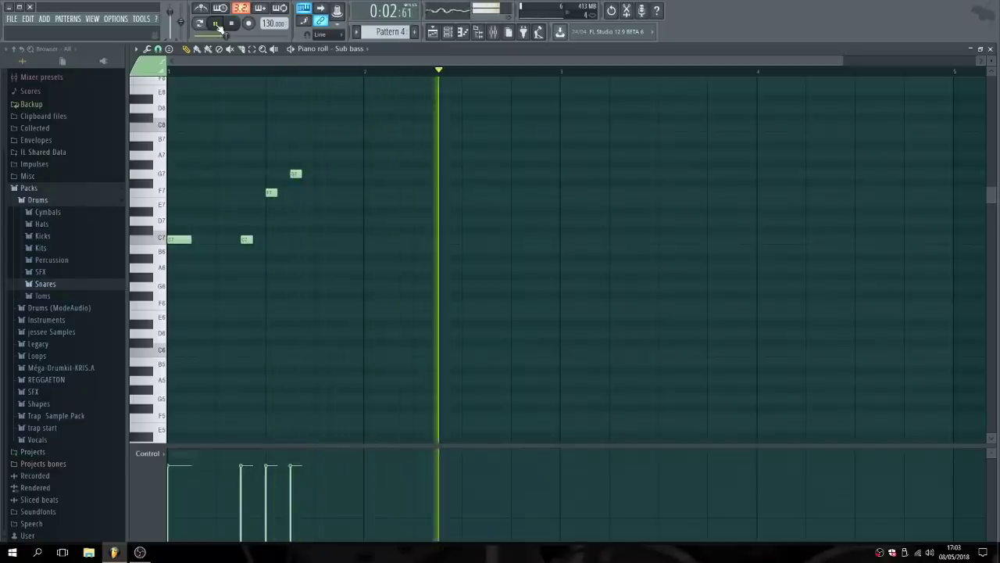
{"action": "left_click", "coordinate": [218, 24]}
{"action": "left_click", "coordinate": [233, 24]}
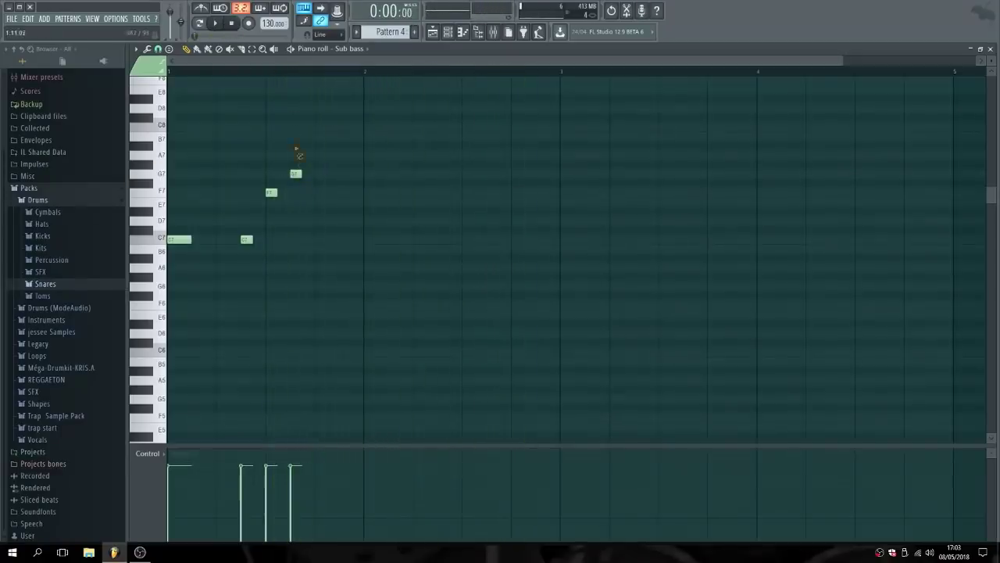
Delete the C7, F7 and G7 trial notes from bar 1.
{"action": "right_click", "coordinate": [295, 174]}
{"action": "right_click", "coordinate": [271, 192]}
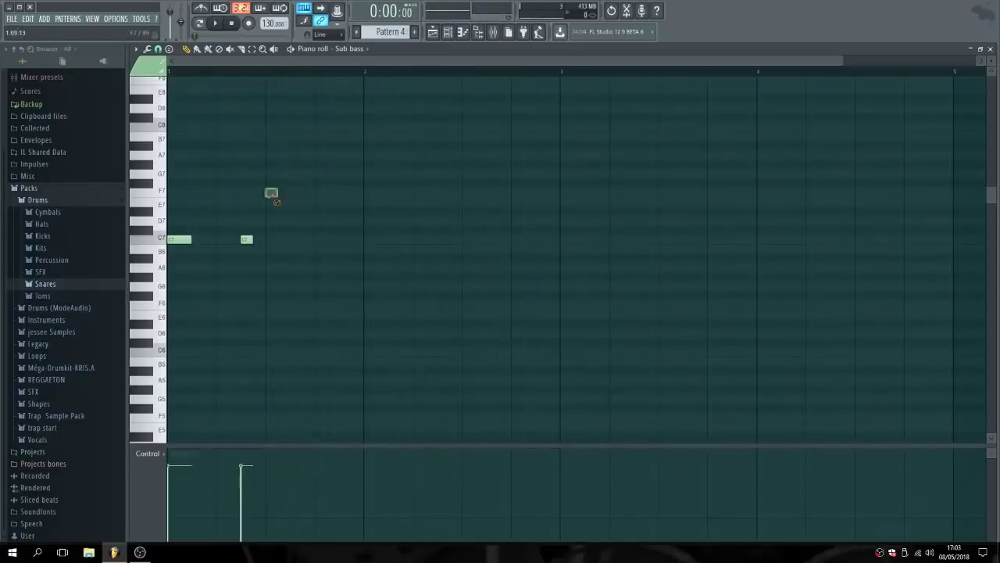
{"action": "right_click", "coordinate": [187, 243]}
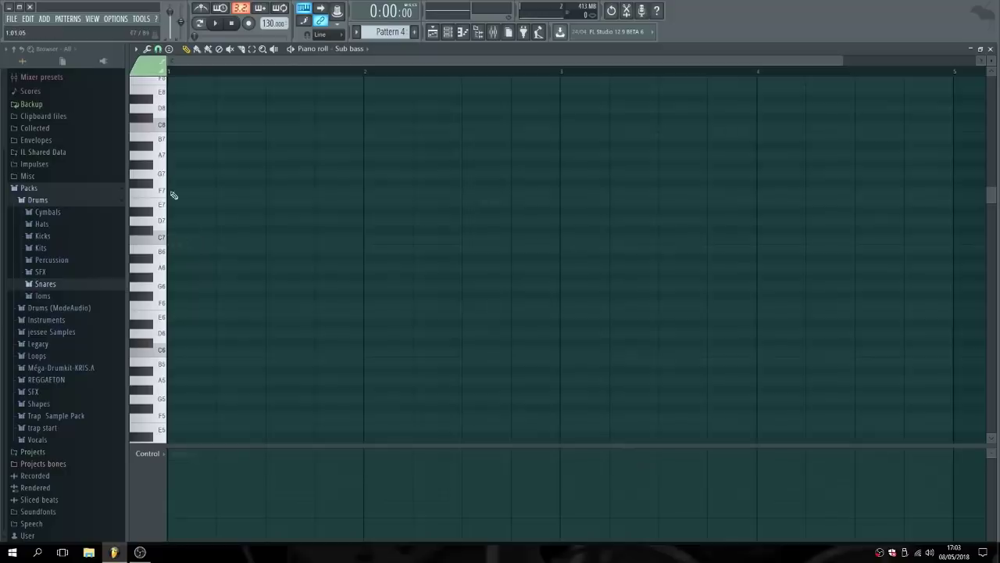
Place one-step C8 notes on steps 1 and 3 of bar 1, play the pattern, and add a one-step C7 on step 5.
{"action": "left_click", "coordinate": [174, 126]}
{"action": "left_click", "coordinate": [197, 126]}
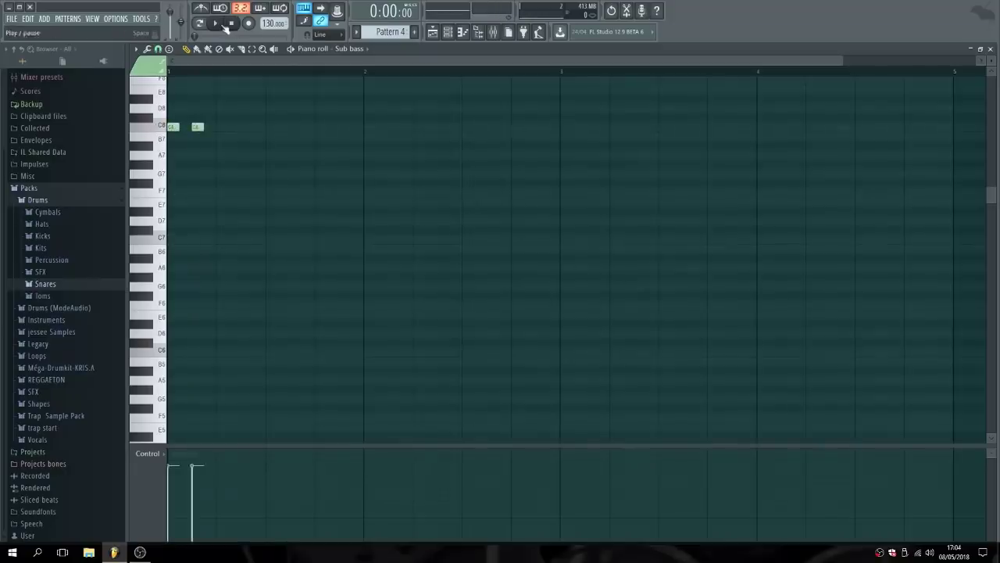
{"action": "left_click", "coordinate": [223, 24]}
{"action": "left_click_drag", "start_coordinate": [227, 190], "coordinate": [217, 240]}
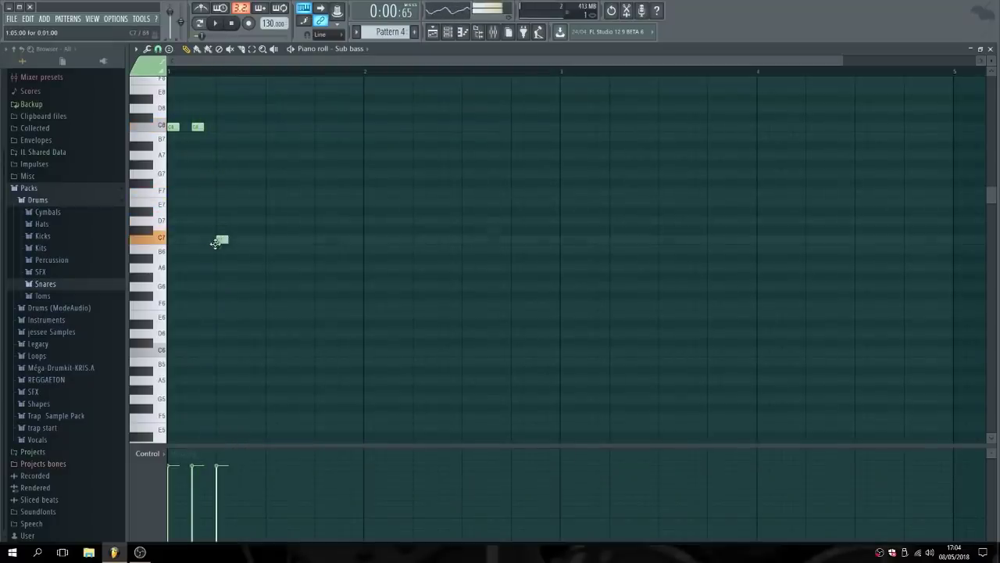
Lengthen bar 1's C7 note at step 5 to three steps, add a matching C7 at step 9, and play the pattern.
{"action": "left_click", "coordinate": [269, 240]}
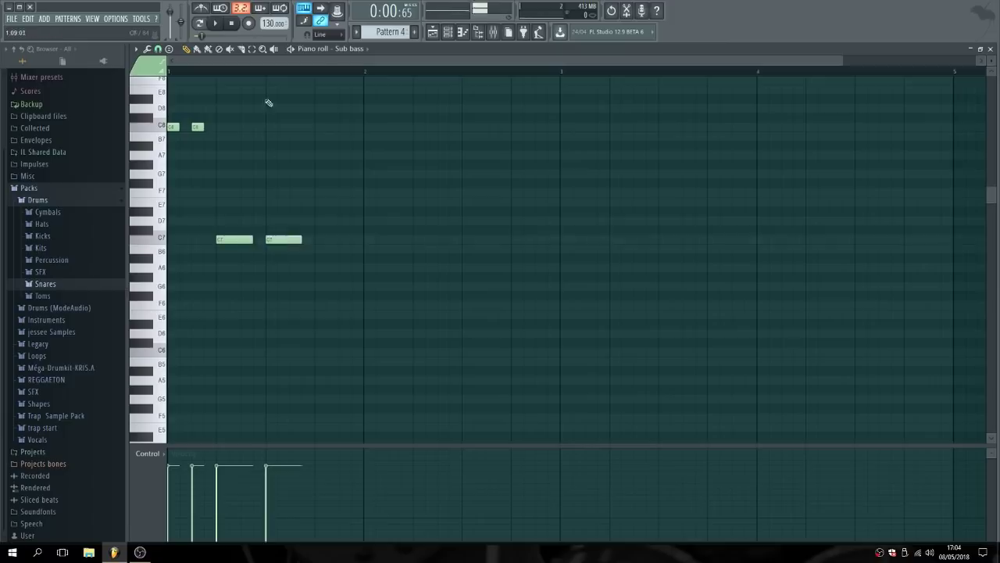
{"action": "left_click", "coordinate": [219, 25]}
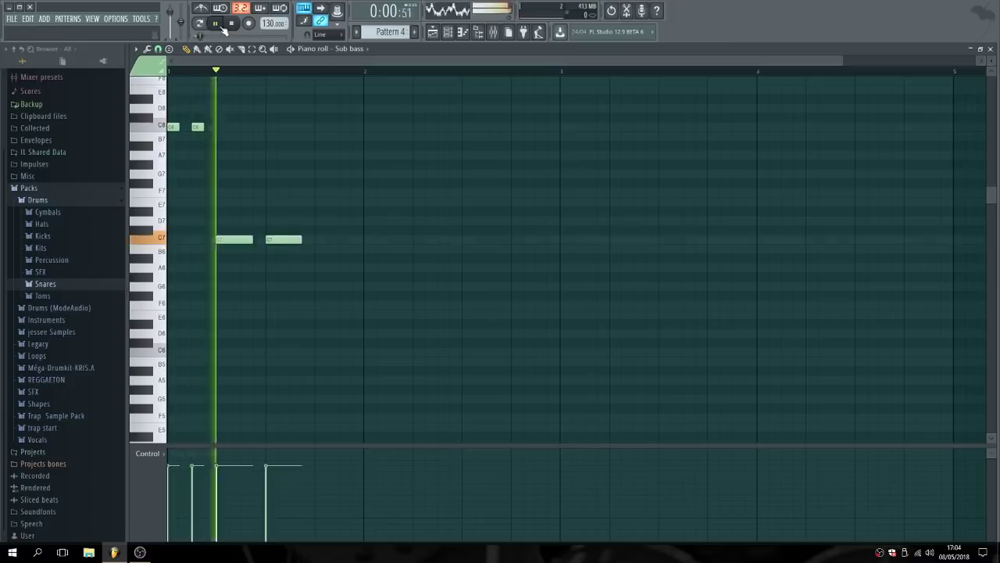
{"action": "left_click", "coordinate": [222, 26]}
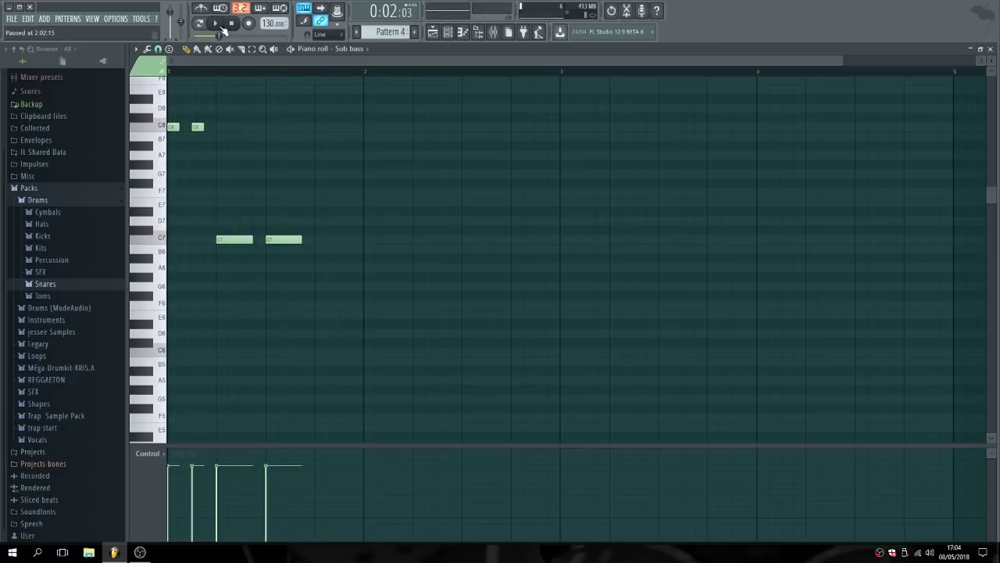
{"action": "left_click", "coordinate": [218, 26]}
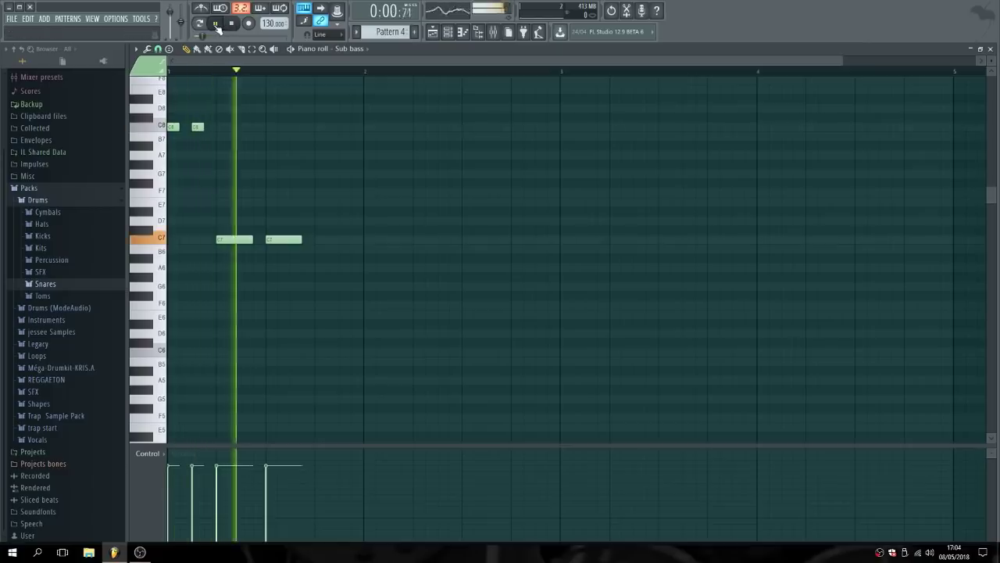
{"action": "left_click", "coordinate": [218, 28]}
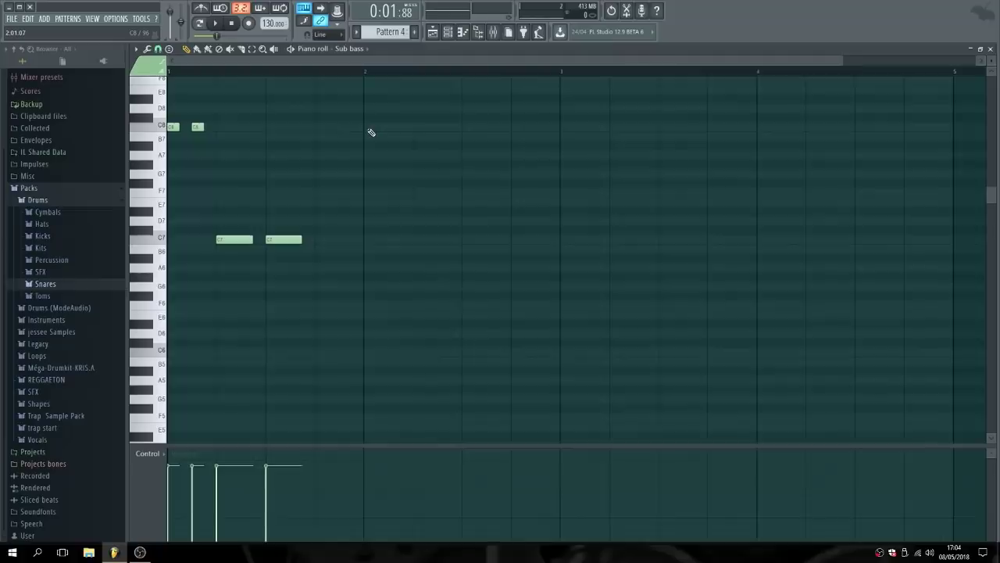
Add one-step C7 notes at steps 1 and 5 of bar 2, checking their timing by playback.
{"action": "left_click", "coordinate": [366, 240]}
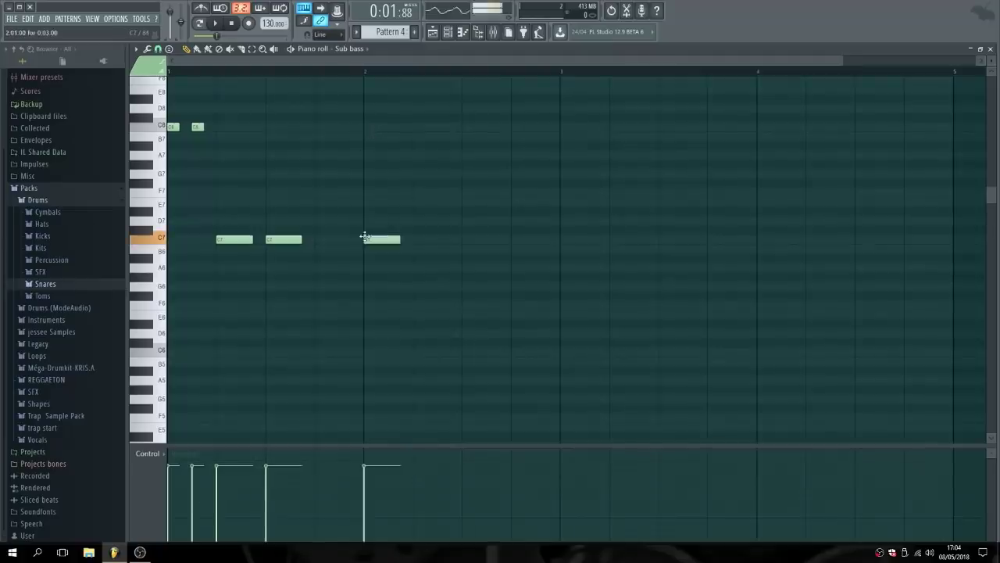
{"action": "left_click", "coordinate": [391, 239]}
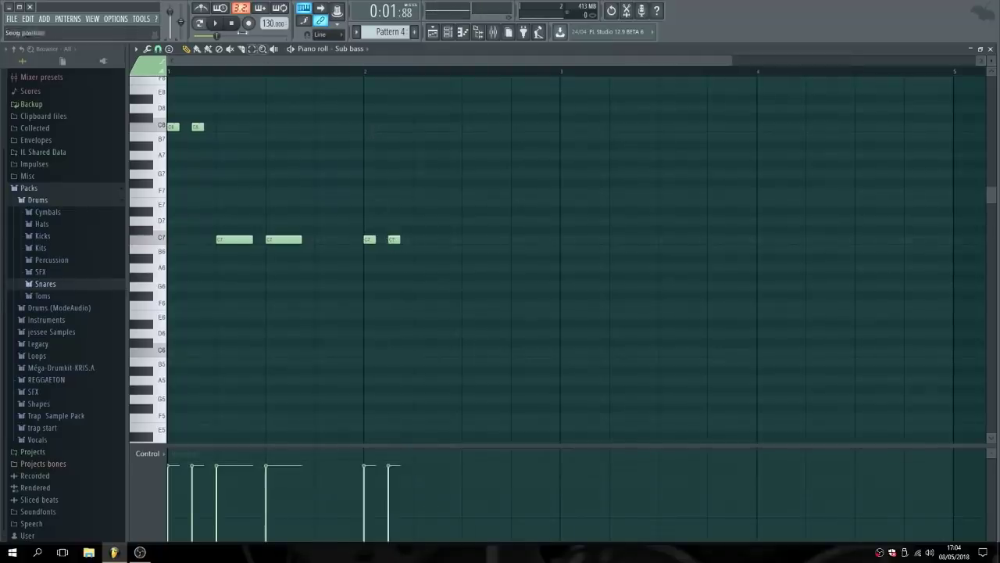
{"action": "left_click", "coordinate": [219, 25]}
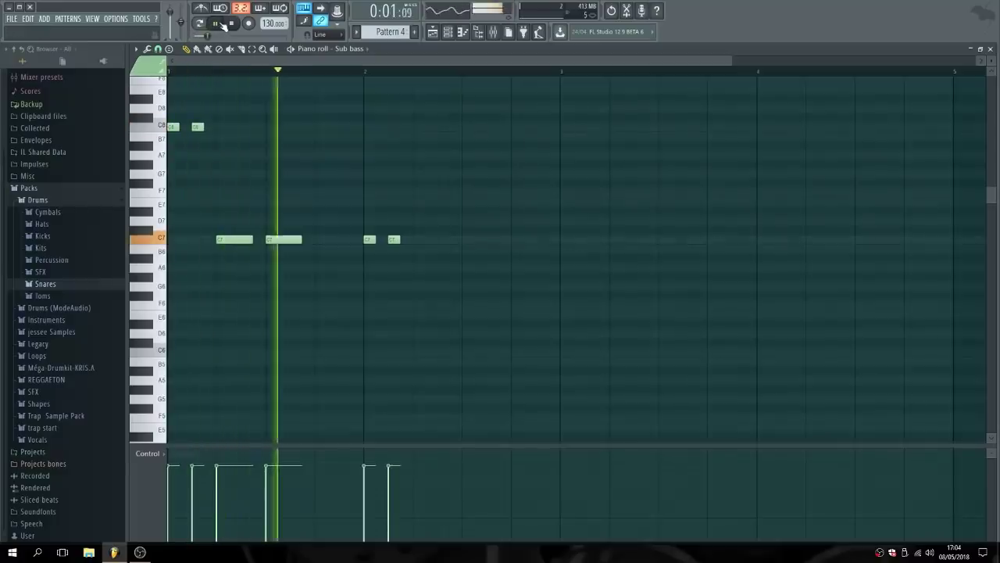
{"action": "left_click_drag", "start_coordinate": [396, 238], "coordinate": [422, 240]}
{"action": "left_click", "coordinate": [234, 23]}
{"action": "left_click", "coordinate": [217, 23]}
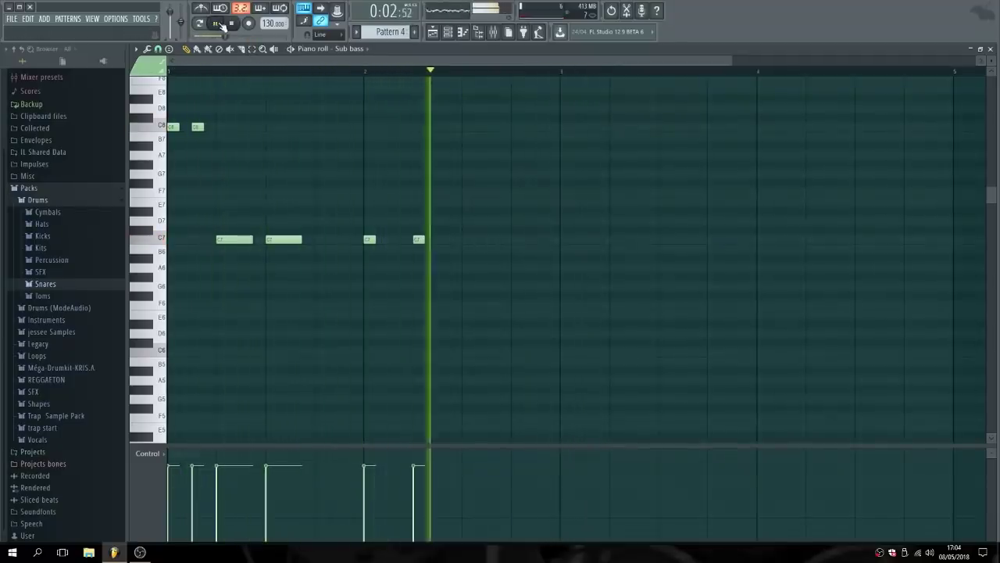
{"action": "key", "text": "space"}
Add a one-step F7 at step 9 and a four-step G7 at step 13 of bar 2, and audition them.
{"action": "left_click_drag", "start_coordinate": [466, 220], "coordinate": [467, 189]}
{"action": "left_click", "coordinate": [514, 173]}
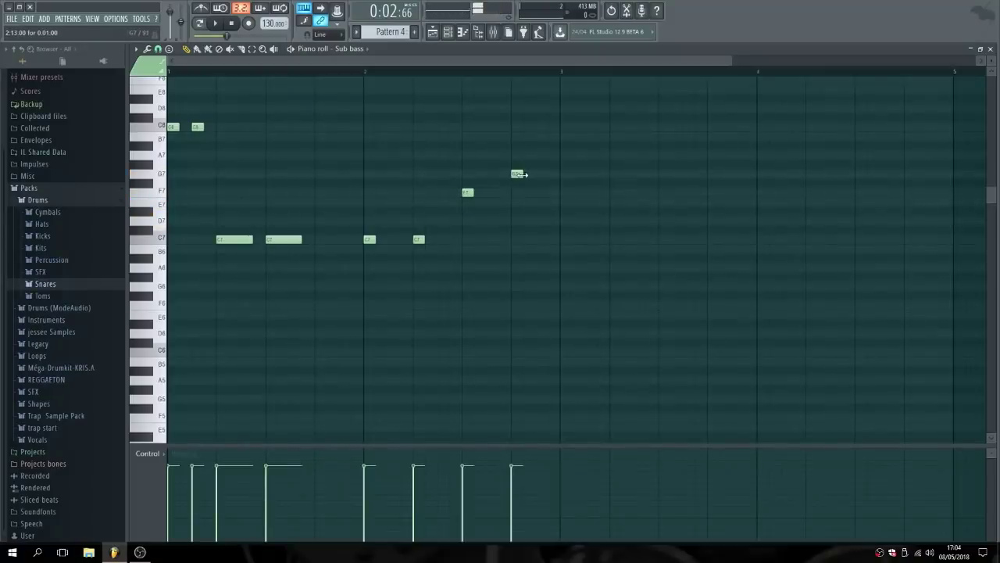
{"action": "left_click_drag", "start_coordinate": [520, 174], "coordinate": [559, 174]}
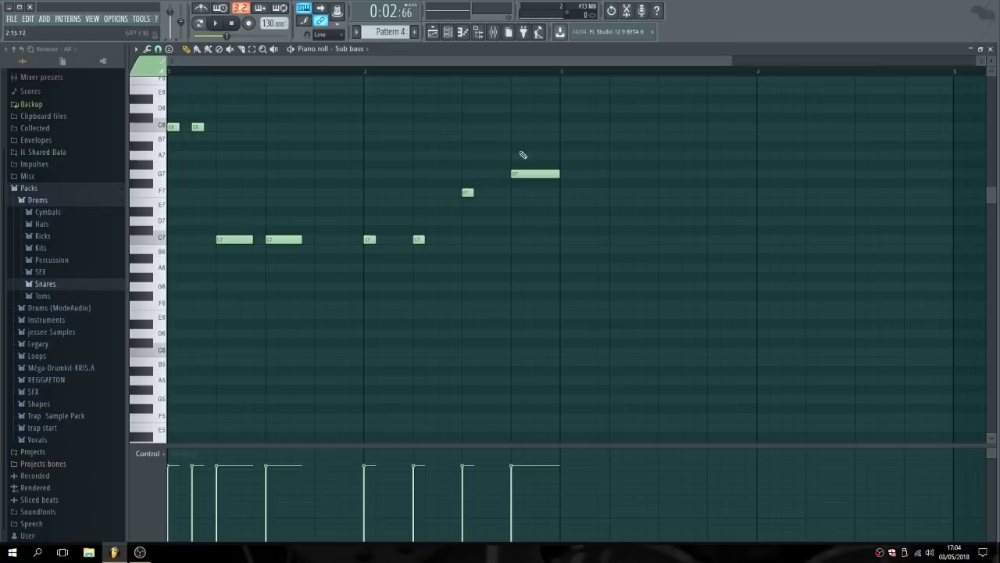
{"action": "left_click", "coordinate": [220, 23]}
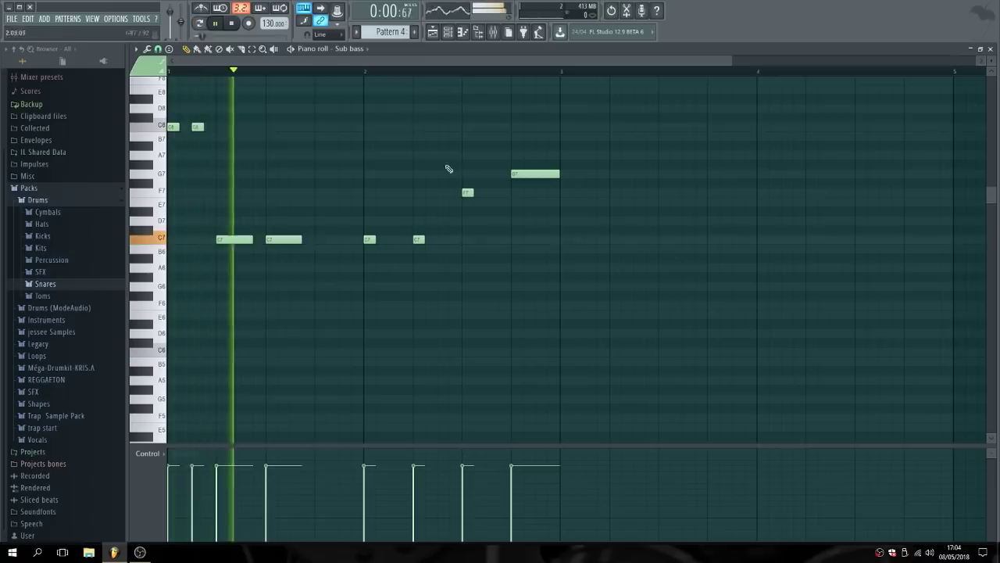
{"action": "left_click", "coordinate": [217, 23]}
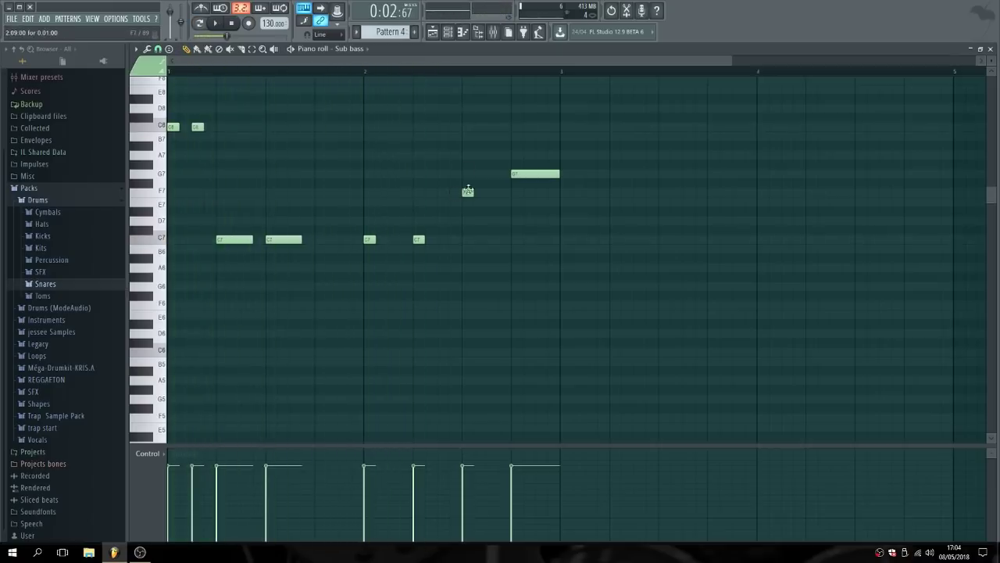
Move the F7 to step 7 with a two-step length and the G7 to step 9 of bar 2, and play them back.
{"action": "left_click_drag", "start_coordinate": [467, 190], "coordinate": [456, 196]}
{"action": "left_click_drag", "start_coordinate": [512, 176], "coordinate": [456, 178]}
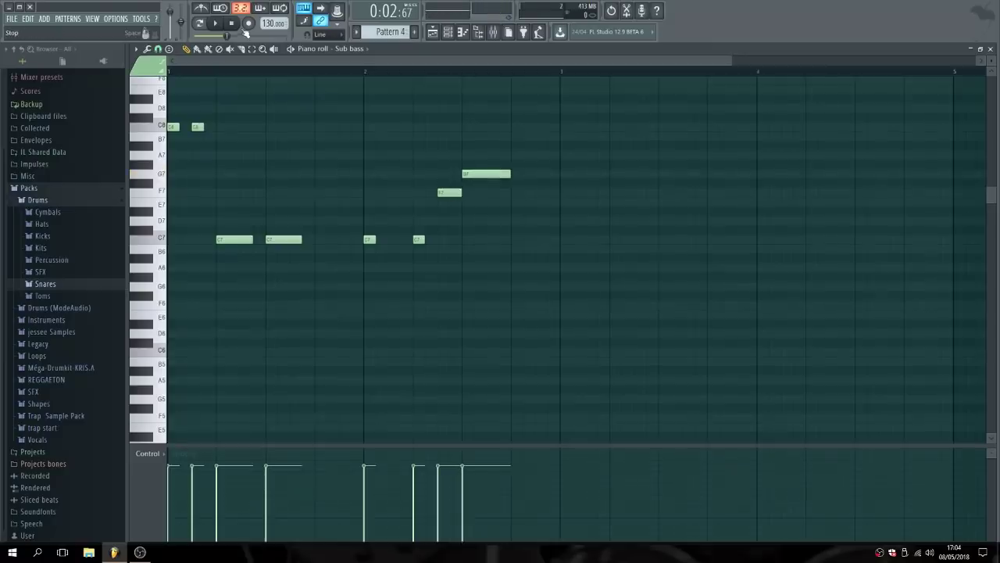
{"action": "left_click", "coordinate": [216, 24]}
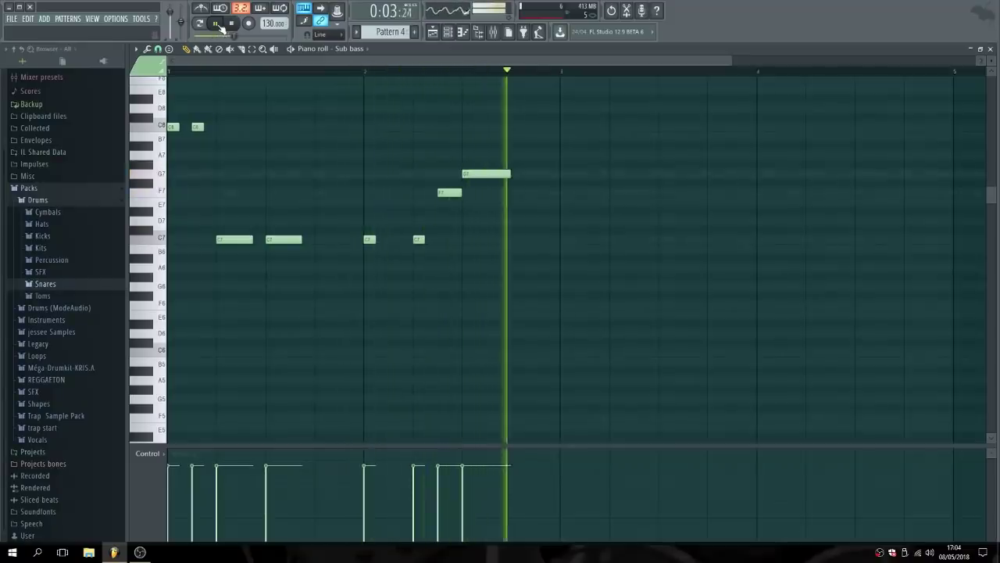
{"action": "left_click", "coordinate": [232, 24]}
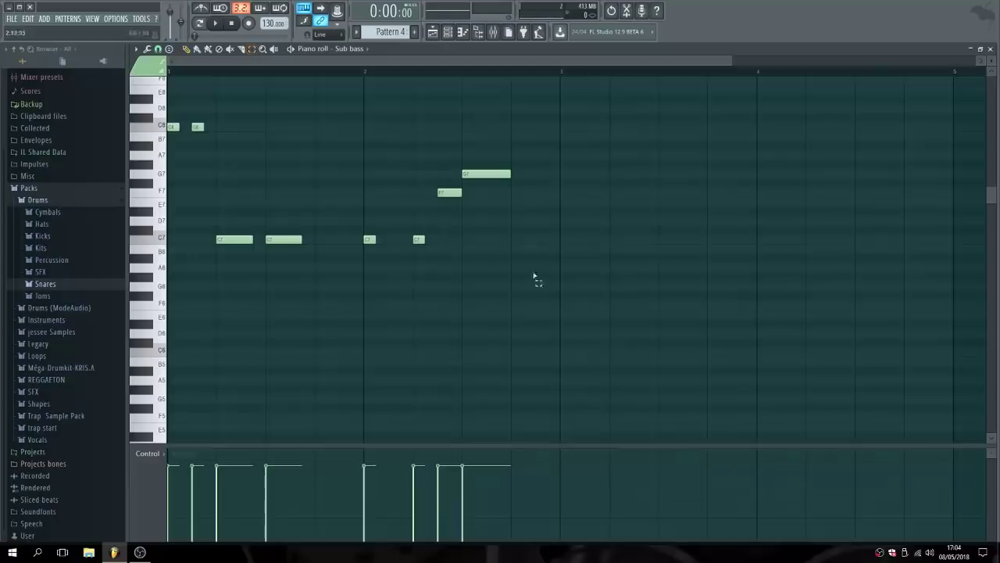
Duplicate the whole two-bar bass phrase into bars 3 and 4.
{"action": "left_click_drag", "start_coordinate": [566, 289], "coordinate": [151, 94]}
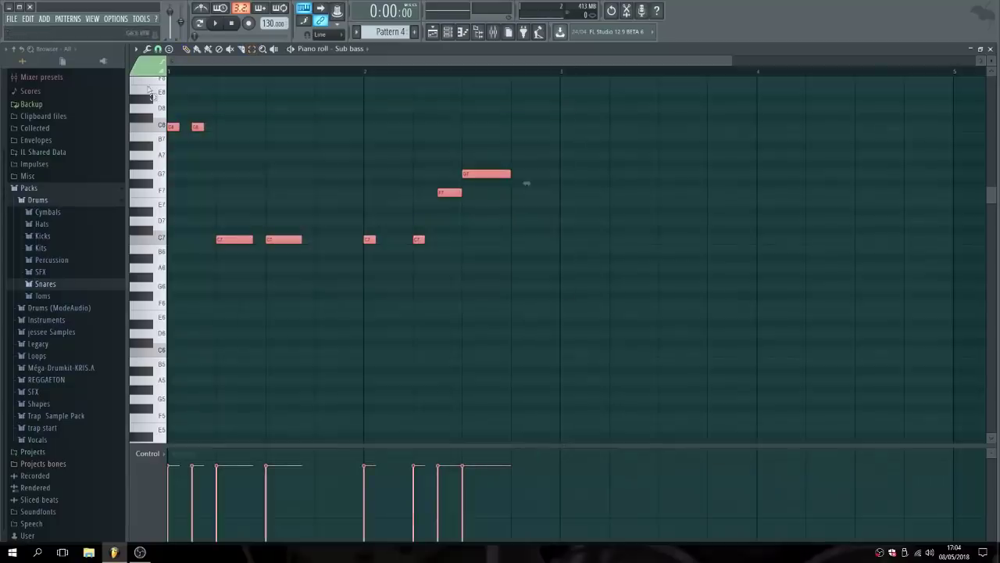
{"action": "left_click", "coordinate": [188, 68]}
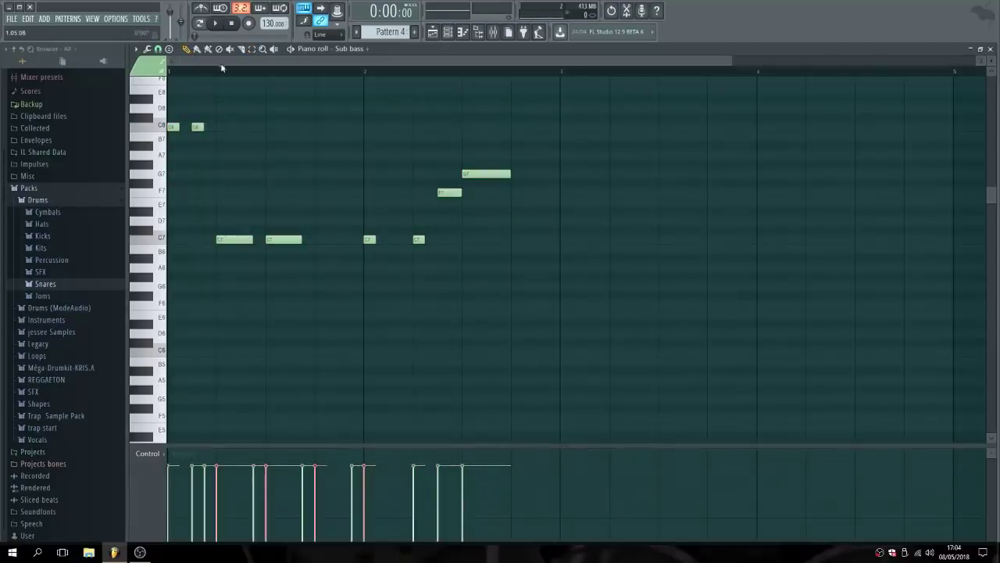
{"action": "left_click_drag", "start_coordinate": [550, 308], "coordinate": [173, 39]}
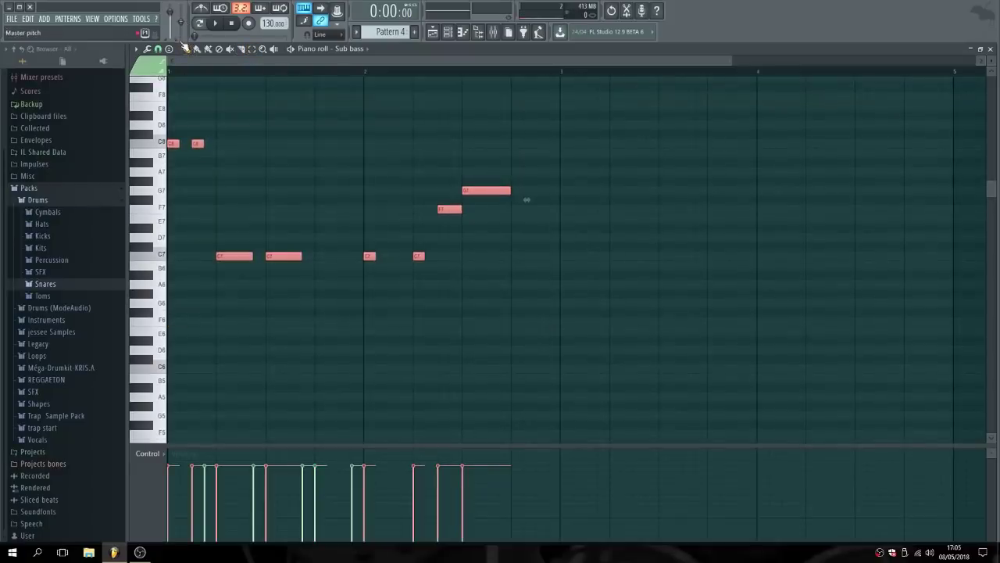
{"action": "key", "text": "shift+Right"}
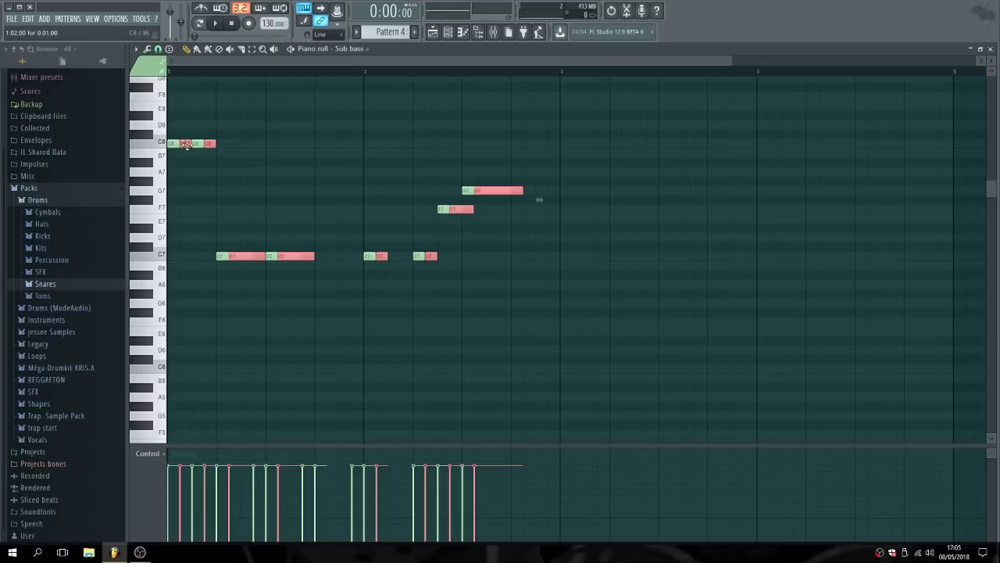
{"action": "left_click_drag", "start_coordinate": [195, 144], "coordinate": [566, 144]}
{"action": "key", "text": "ctrl+d"}
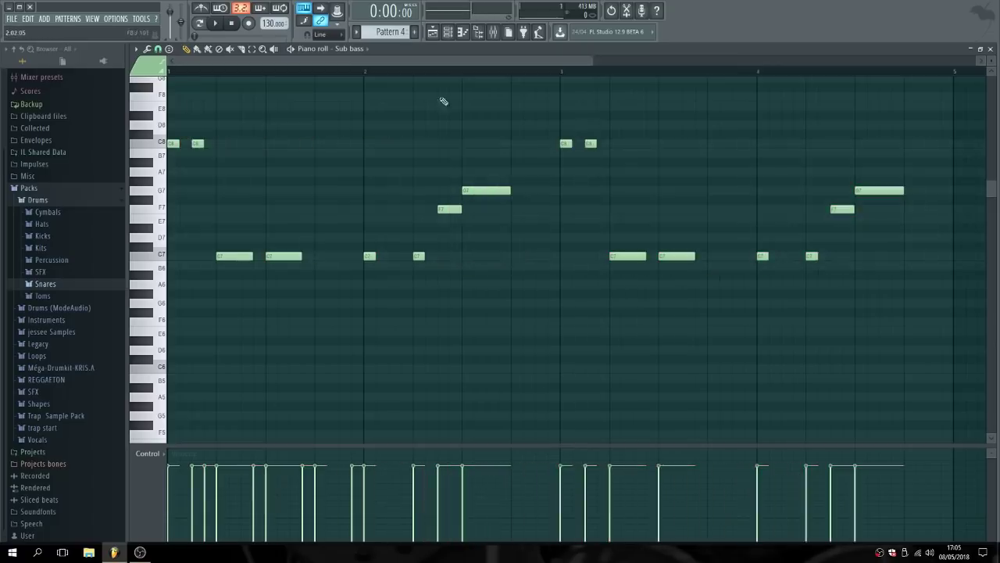
Lengthen the C7 note at step 5 of bar 2 to two steps and check it by playback.
{"action": "left_click", "coordinate": [219, 25]}
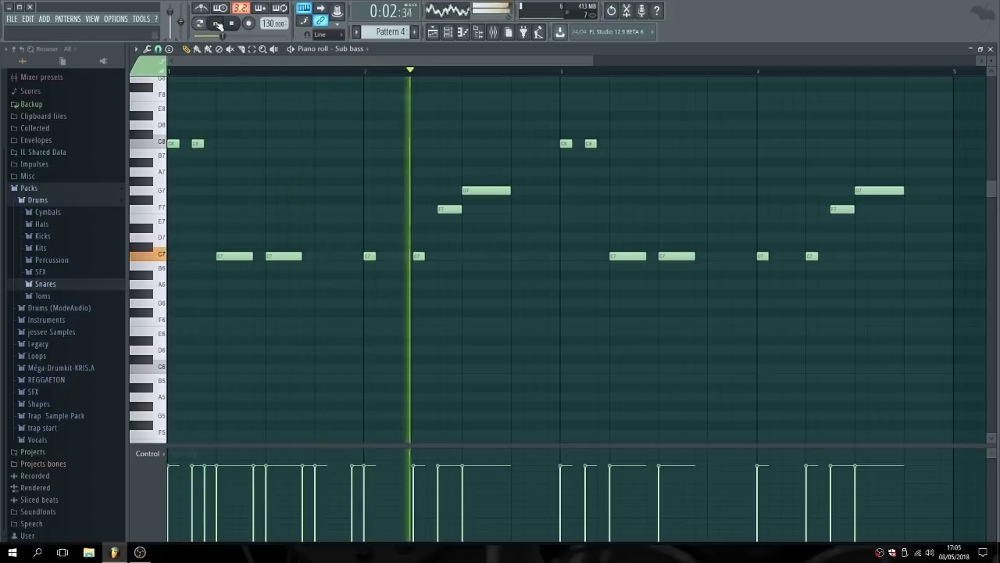
{"action": "key", "text": "space"}
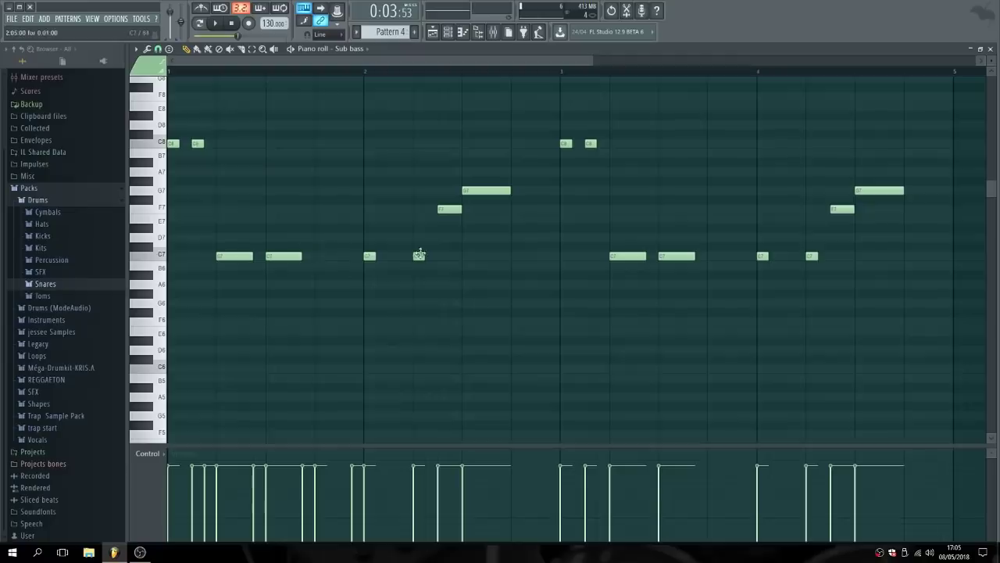
{"action": "left_click", "coordinate": [219, 25]}
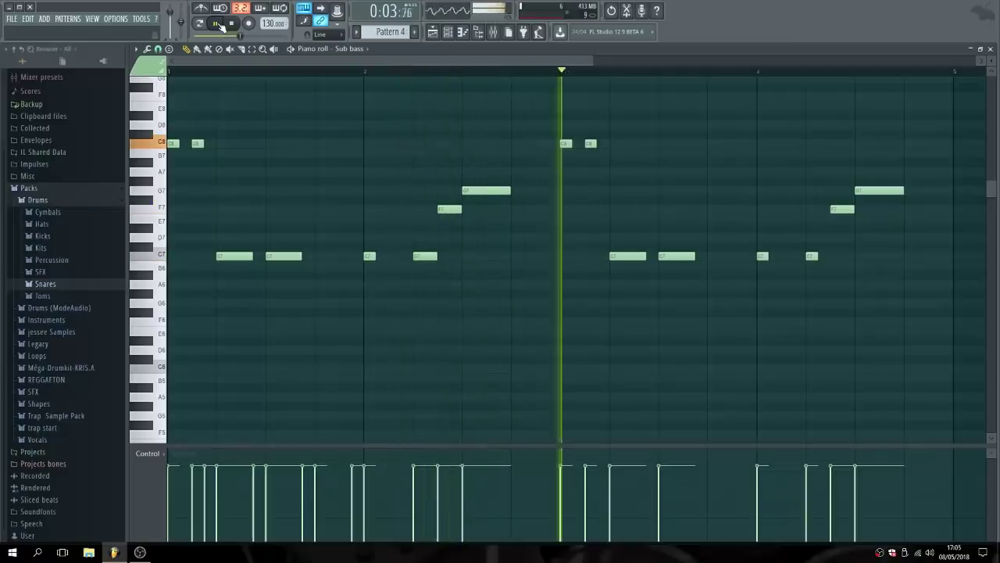
{"action": "key", "text": "space"}
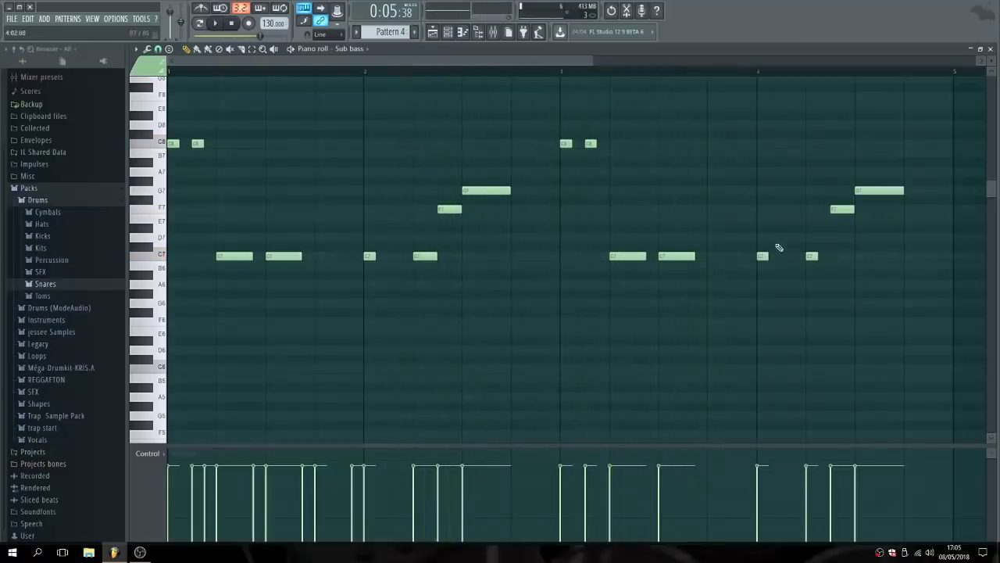
Delete the four notes in bar 4 and play back the pattern.
{"action": "right_click", "coordinate": [763, 255]}
{"action": "right_click", "coordinate": [812, 255]}
{"action": "right_click", "coordinate": [843, 209]}
{"action": "right_click", "coordinate": [867, 190]}
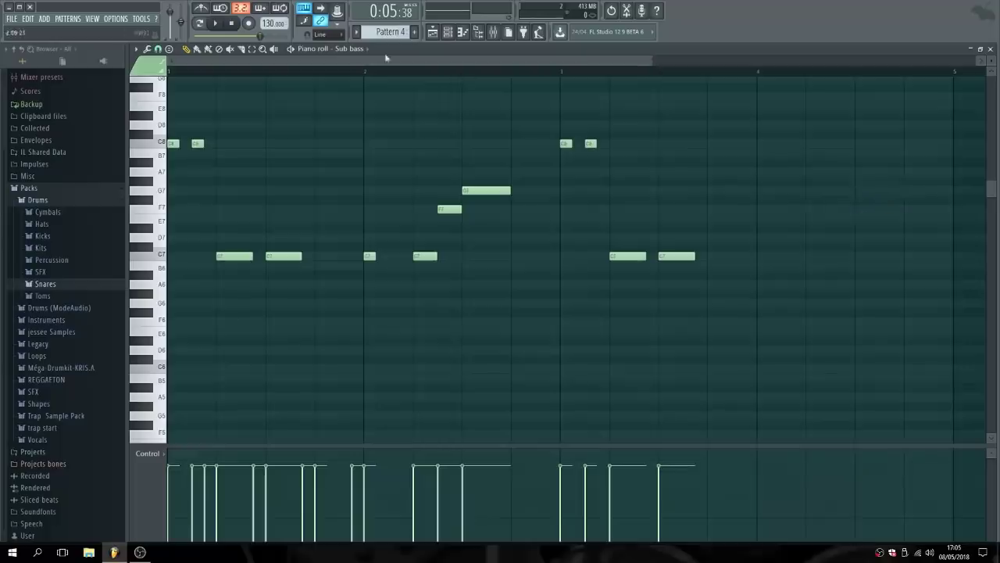
{"action": "left_click", "coordinate": [217, 24]}
{"action": "left_click_drag", "start_coordinate": [236, 60], "coordinate": [421, 64]}
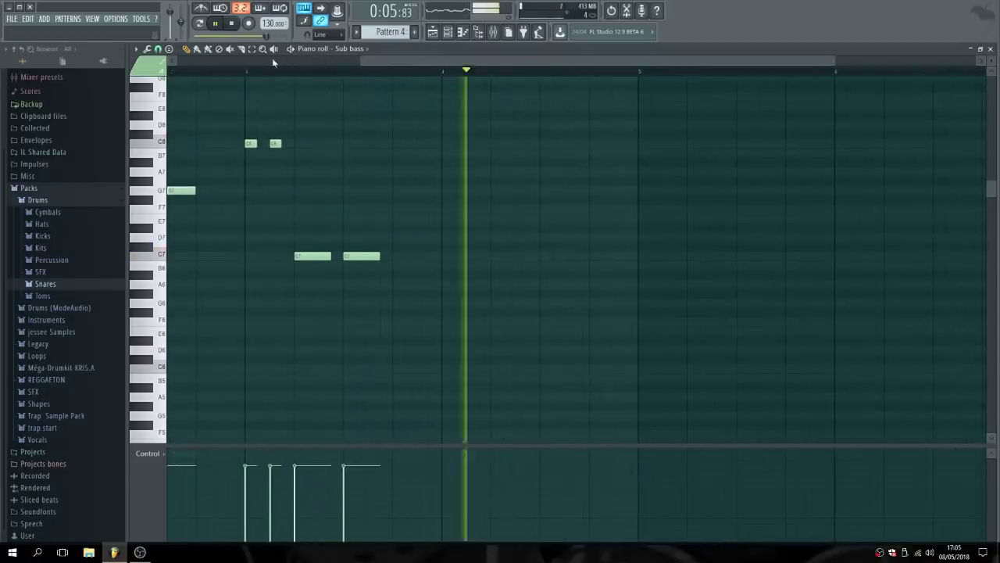
{"action": "left_click", "coordinate": [220, 24]}
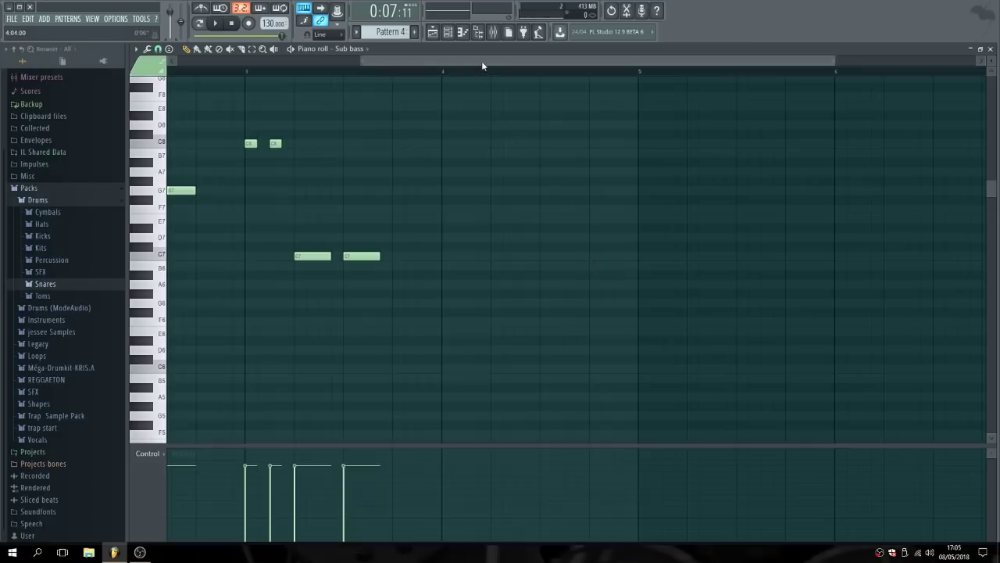
Transpose all the sub bass notes down one octave, removing any stray F7 note in bar 1.
{"action": "left_click_drag", "start_coordinate": [481, 61], "coordinate": [284, 62]}
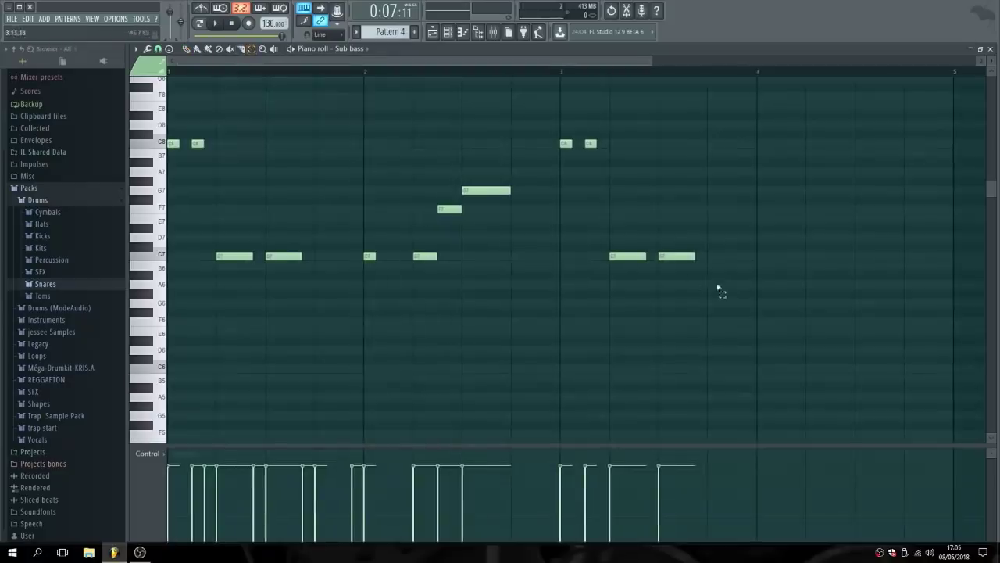
{"action": "left_click_drag", "start_coordinate": [727, 294], "coordinate": [169, 104]}
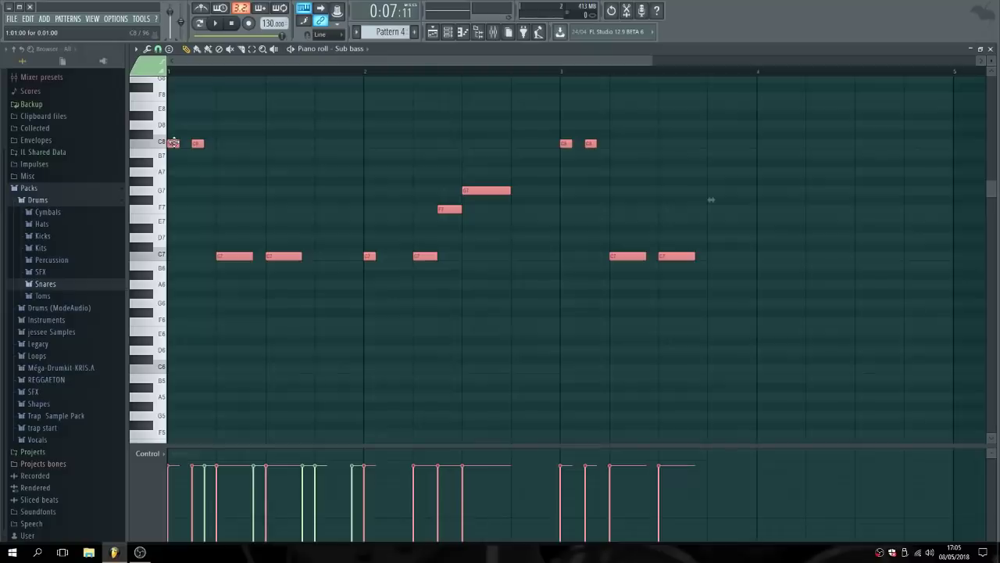
{"action": "left_click_drag", "start_coordinate": [173, 143], "coordinate": [173, 255]}
{"action": "left_click", "coordinate": [242, 210]}
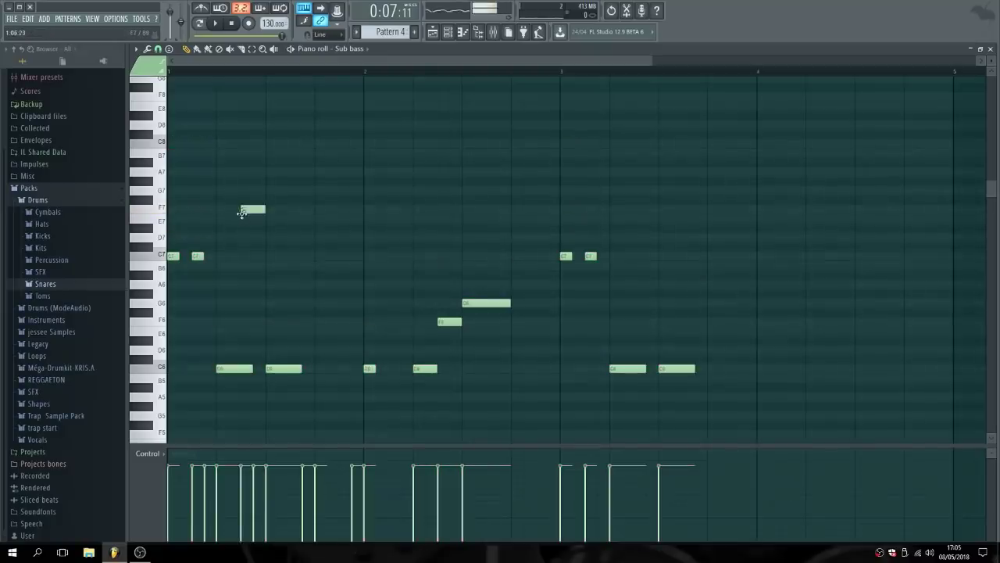
{"action": "right_click", "coordinate": [244, 209]}
During playback, lengthen bar 2's first C6 to two steps and bar 3's last C6 to four steps.
{"action": "left_click", "coordinate": [218, 23]}
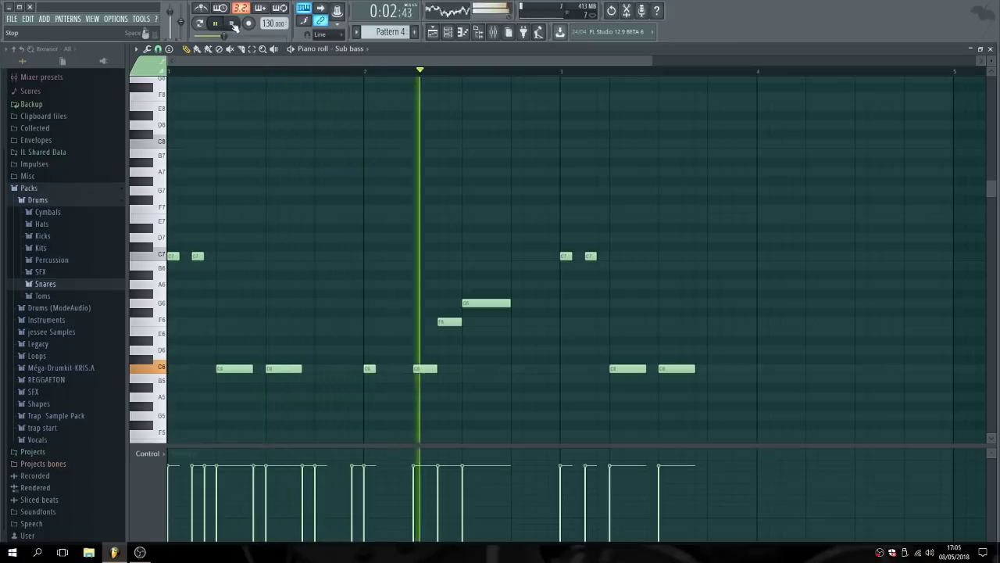
{"action": "left_click_drag", "start_coordinate": [375, 368], "coordinate": [386, 369]}
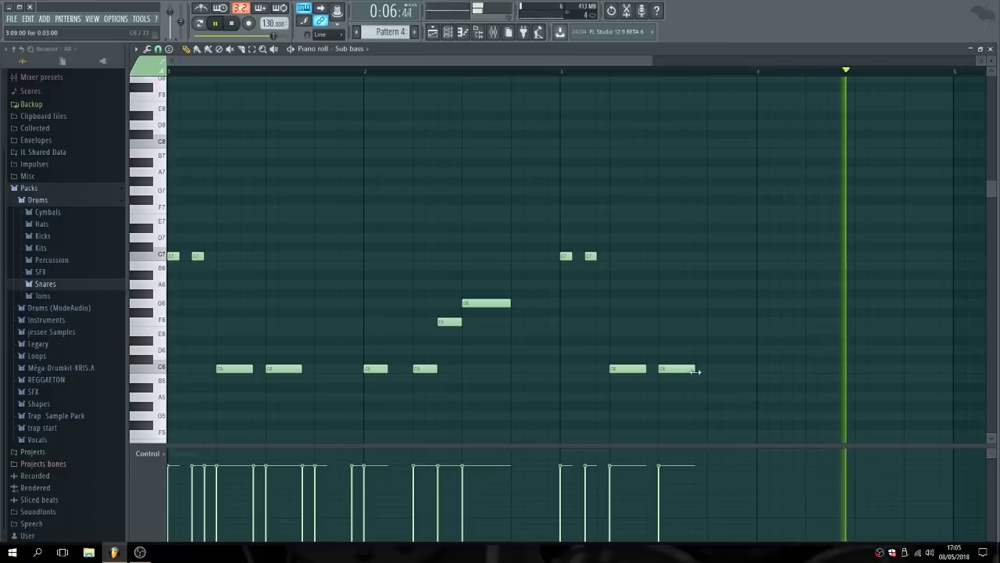
{"action": "left_click_drag", "start_coordinate": [695, 368], "coordinate": [703, 370]}
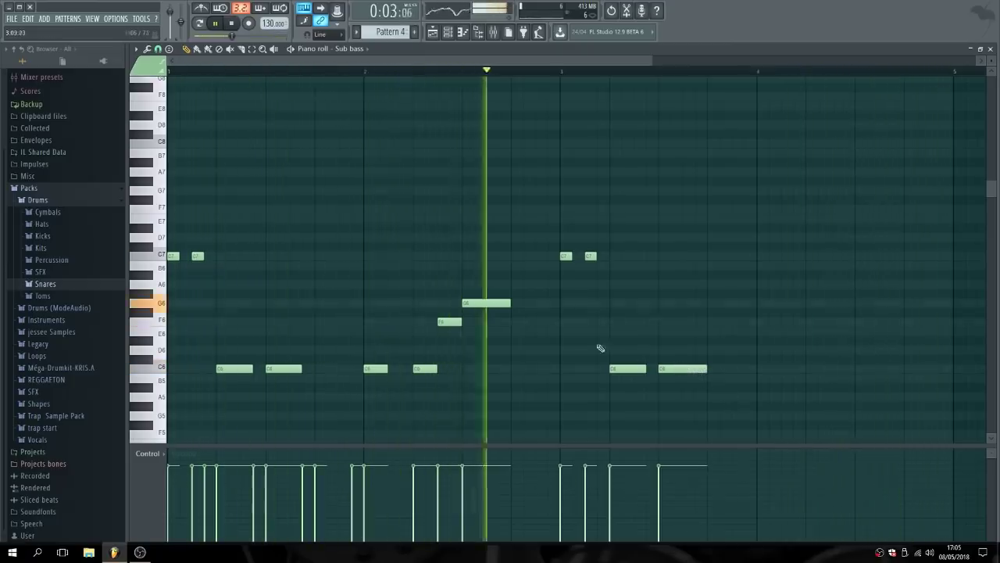
{"action": "left_click", "coordinate": [232, 24]}
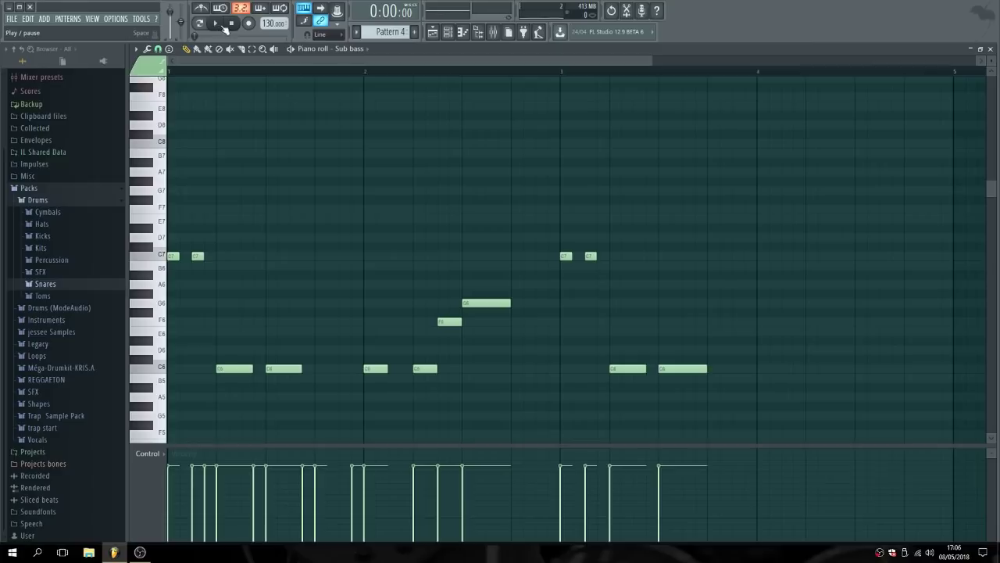
Play the pattern from the start and listen to the current sub bass line.
{"action": "left_click", "coordinate": [224, 26]}
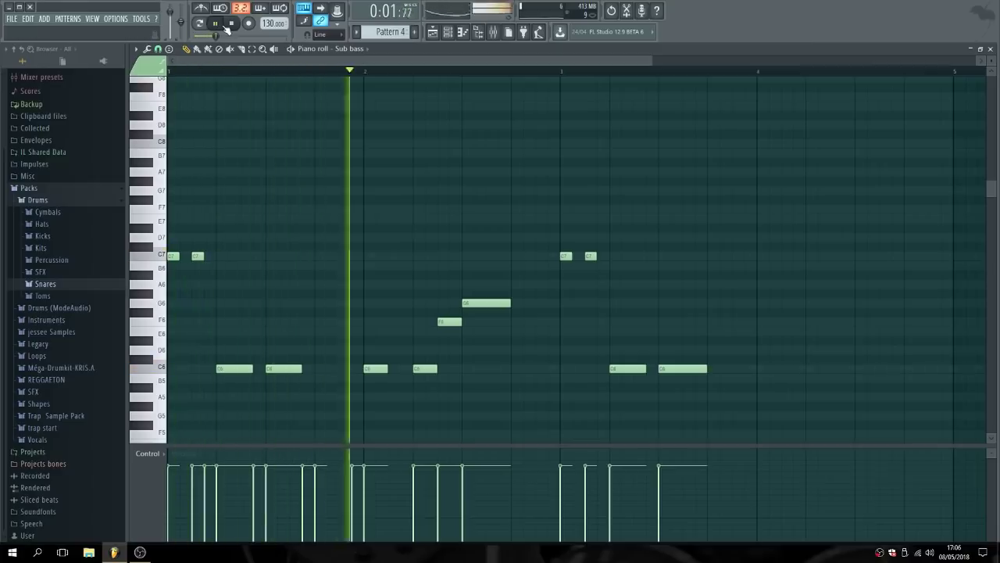
{"action": "left_click", "coordinate": [232, 24]}
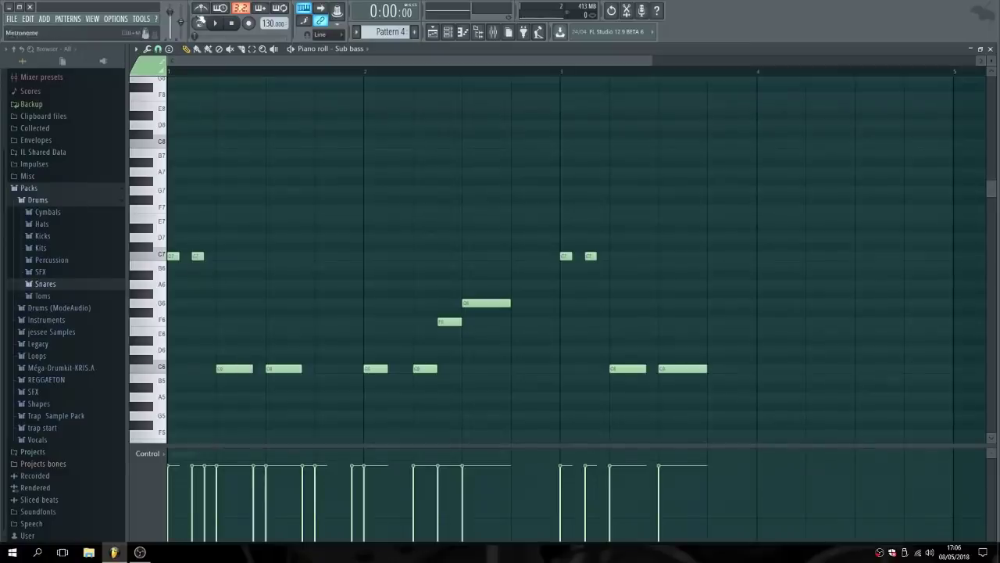
{"action": "left_click", "coordinate": [217, 24]}
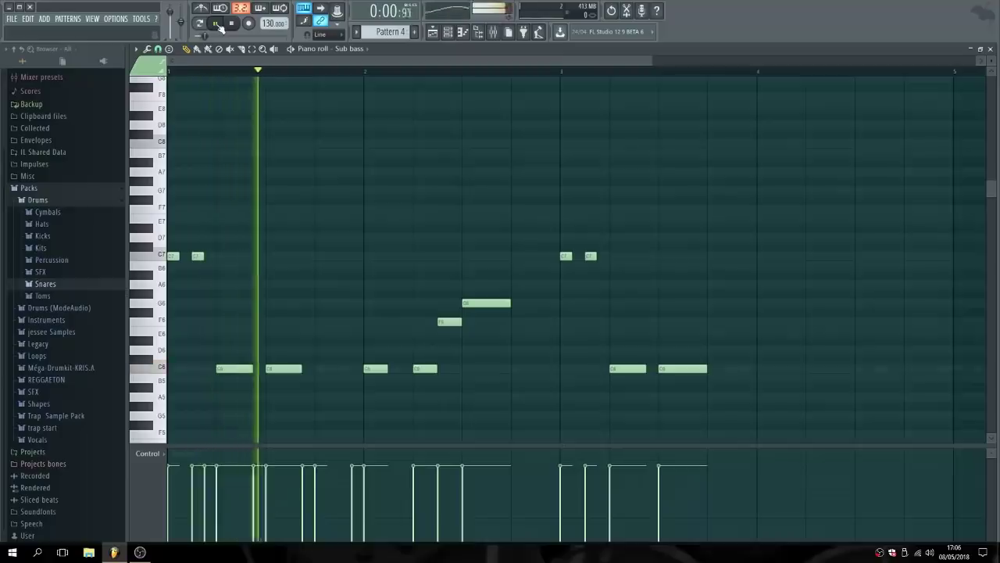
{"action": "left_click", "coordinate": [231, 24]}
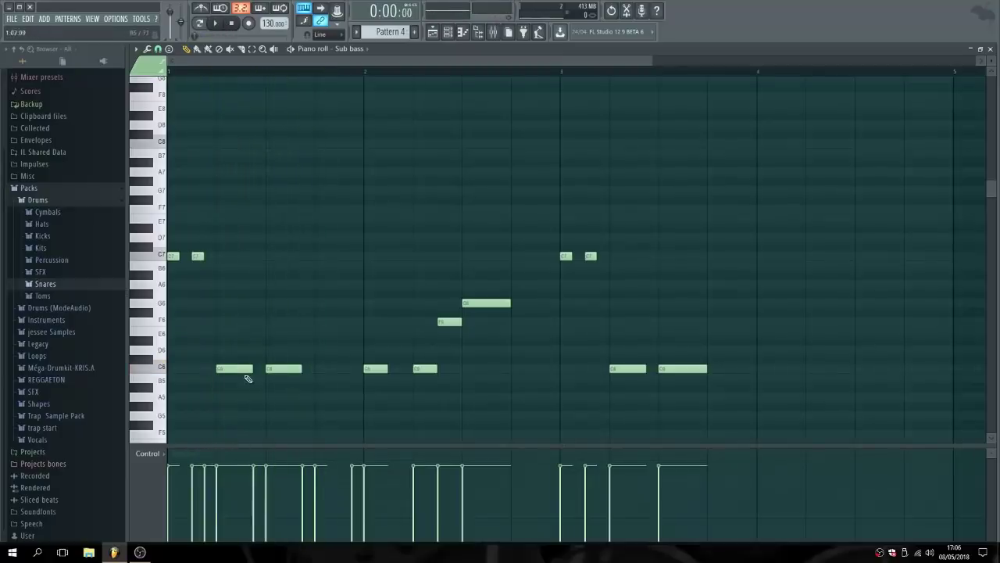
Move bar 1's two C6 notes to steps 1 and 5 and its C7 notes to steps 9 and 11, checking by playback.
{"action": "left_click_drag", "start_coordinate": [246, 371], "coordinate": [197, 368]}
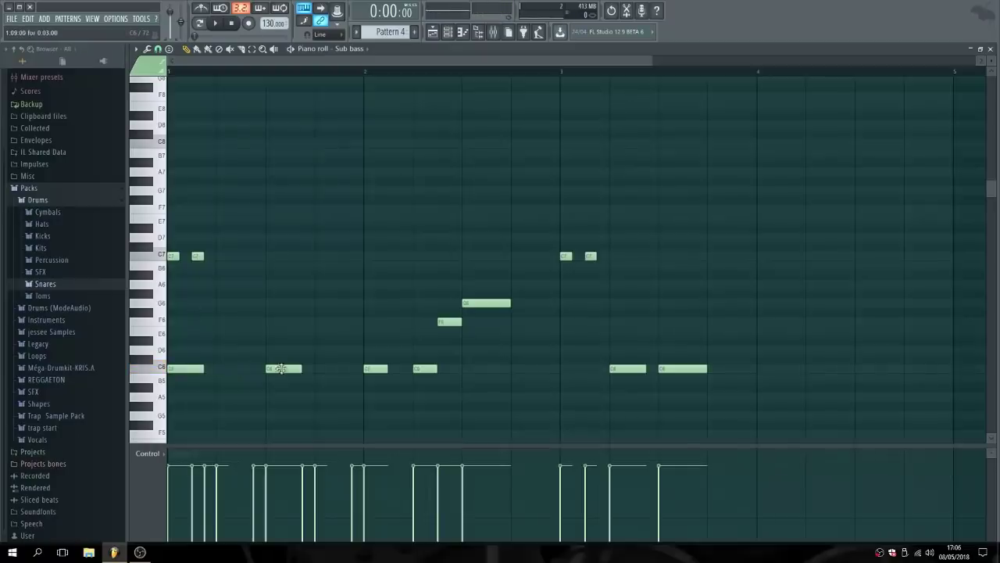
{"action": "left_click_drag", "start_coordinate": [281, 368], "coordinate": [230, 368]}
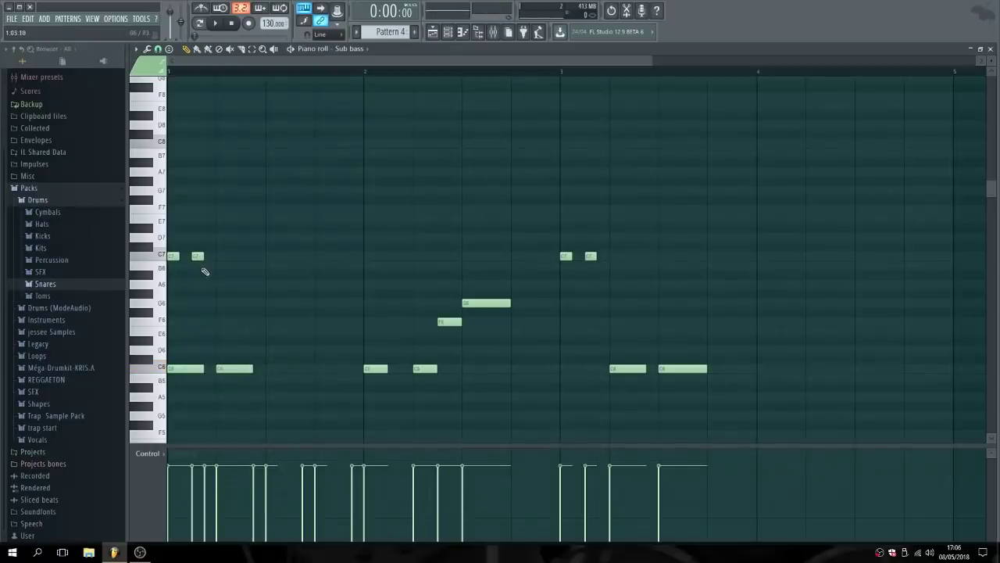
{"action": "left_click_drag", "start_coordinate": [198, 256], "coordinate": [271, 256]}
{"action": "left_click_drag", "start_coordinate": [174, 258], "coordinate": [295, 257]}
{"action": "left_click", "coordinate": [217, 24]}
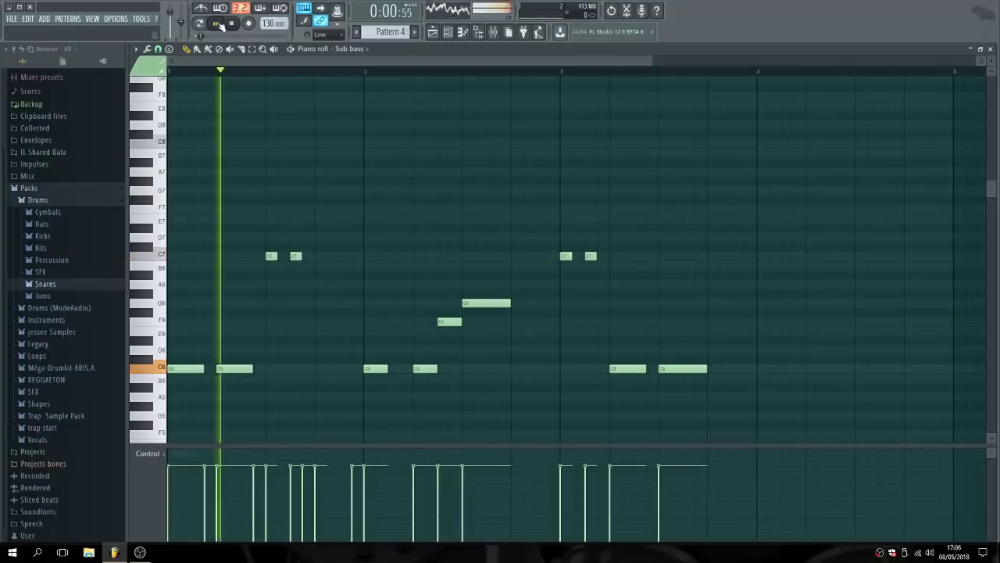
{"action": "left_click", "coordinate": [218, 24]}
Move bar 1's second C6 to step 7 at two steps long, add a three-step C6 at step 13, and play it back.
{"action": "left_click_drag", "start_coordinate": [238, 368], "coordinate": [262, 368]}
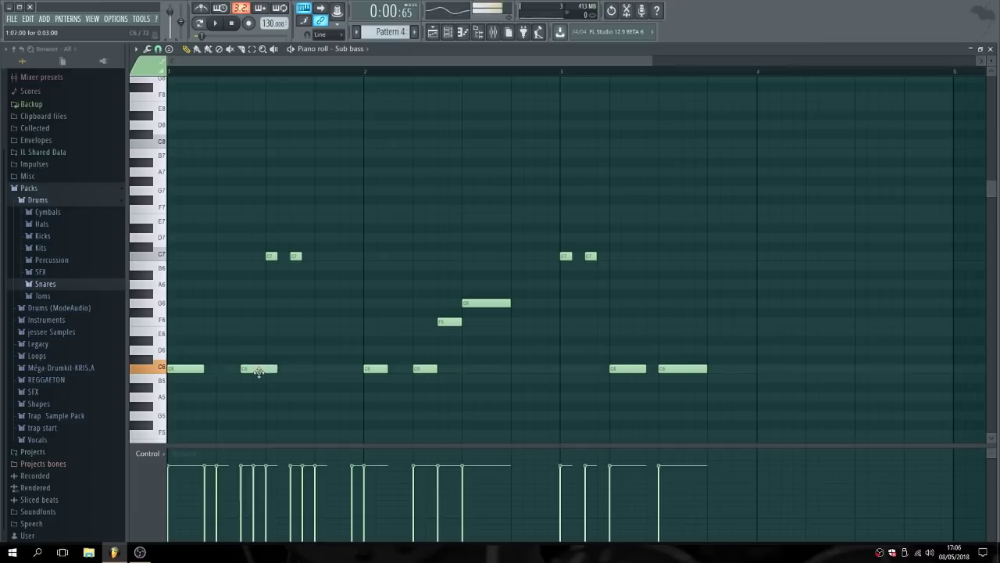
{"action": "left_click", "coordinate": [326, 368]}
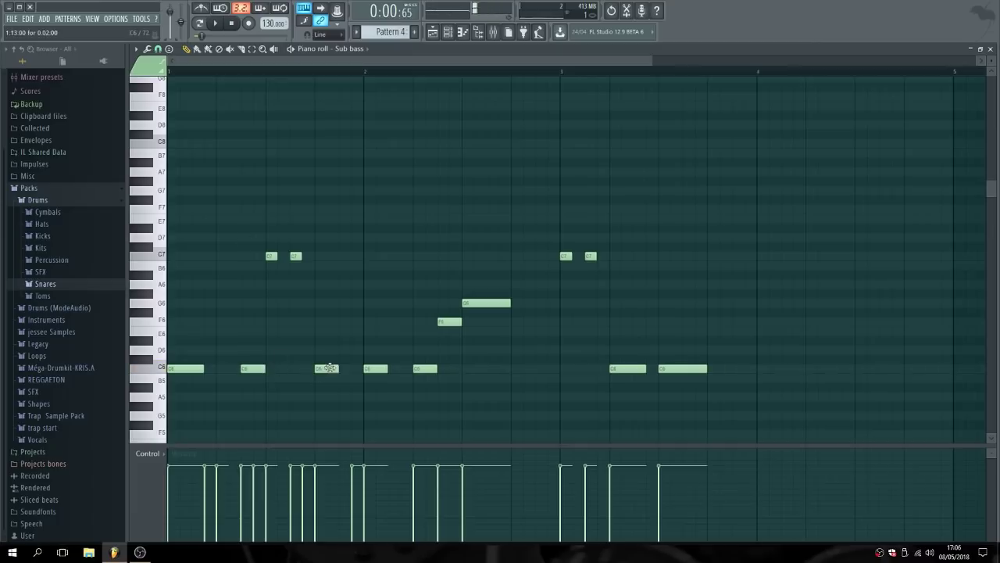
{"action": "left_click", "coordinate": [217, 24]}
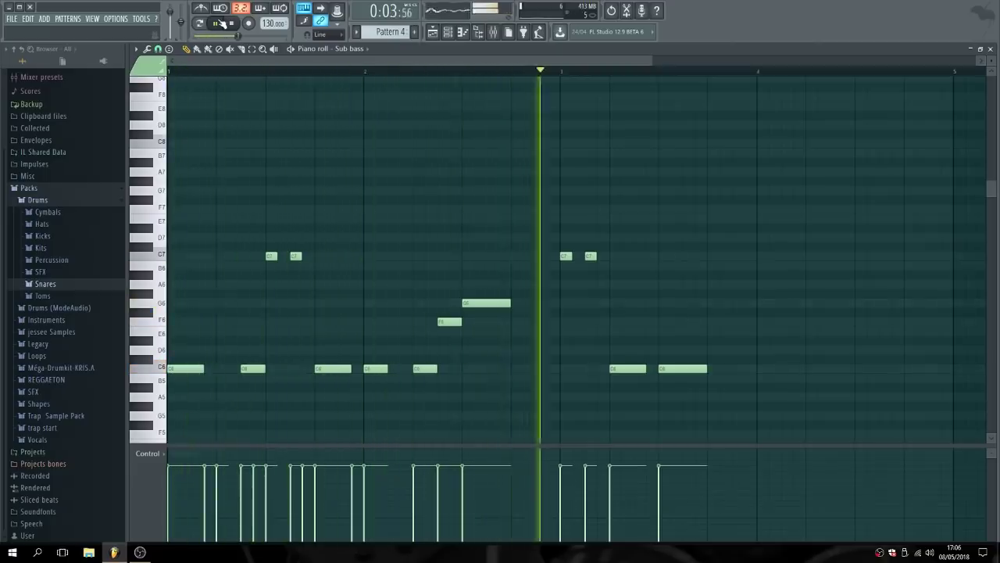
{"action": "left_click", "coordinate": [220, 23]}
Lengthen bar 2's first C6 to three steps while checking the line by playback.
{"action": "left_click", "coordinate": [218, 24]}
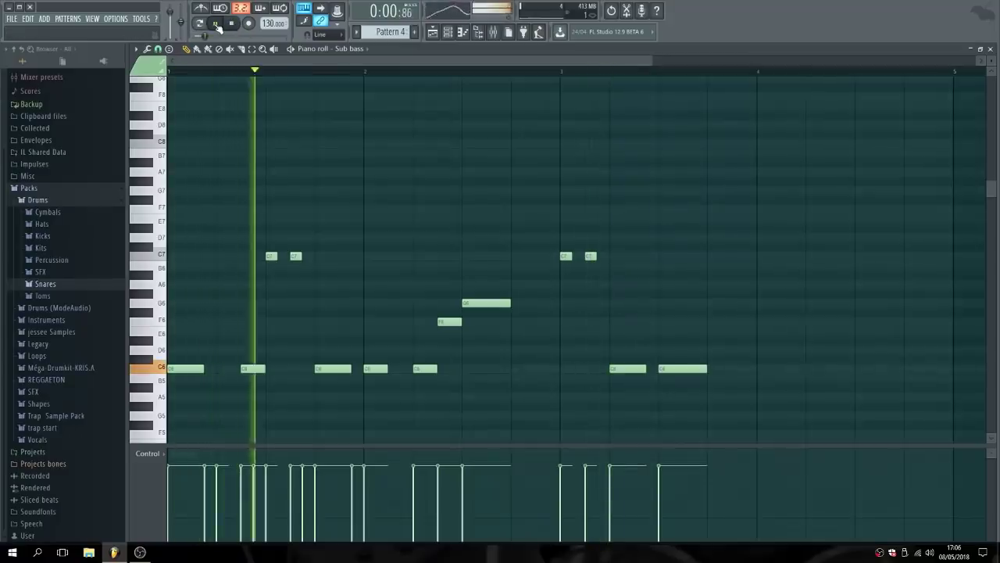
{"action": "left_click", "coordinate": [218, 25]}
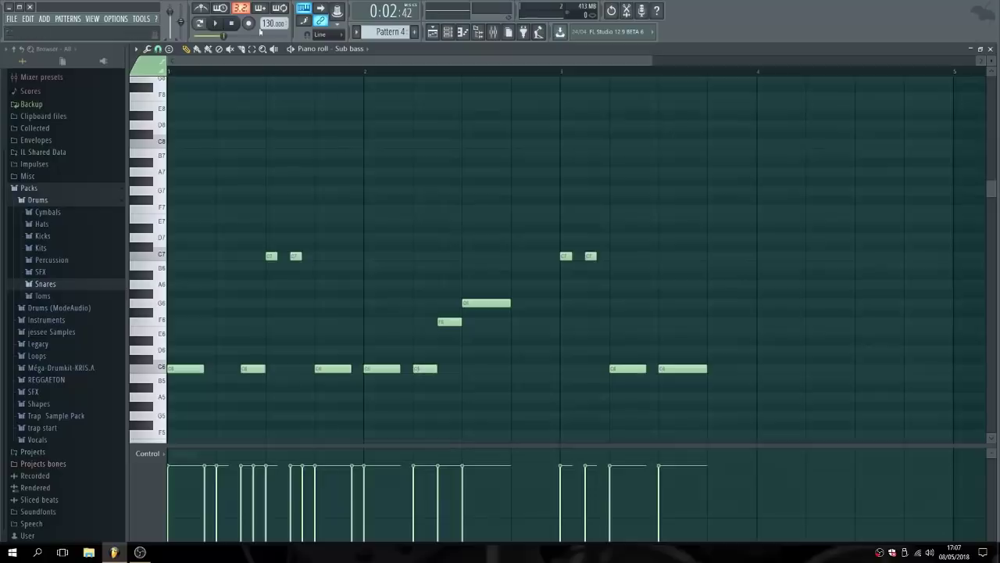
{"action": "left_click", "coordinate": [220, 23]}
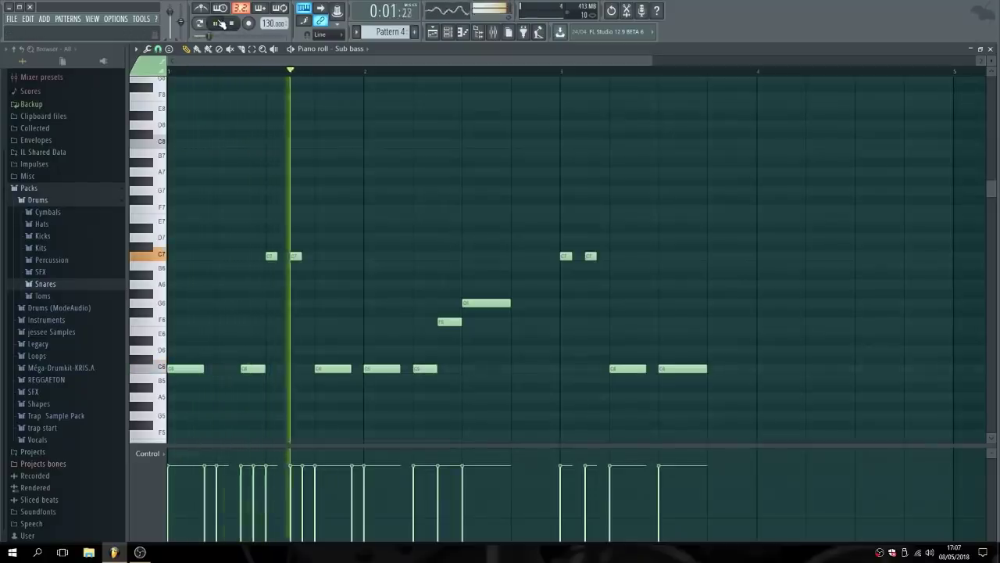
{"action": "left_click", "coordinate": [221, 24]}
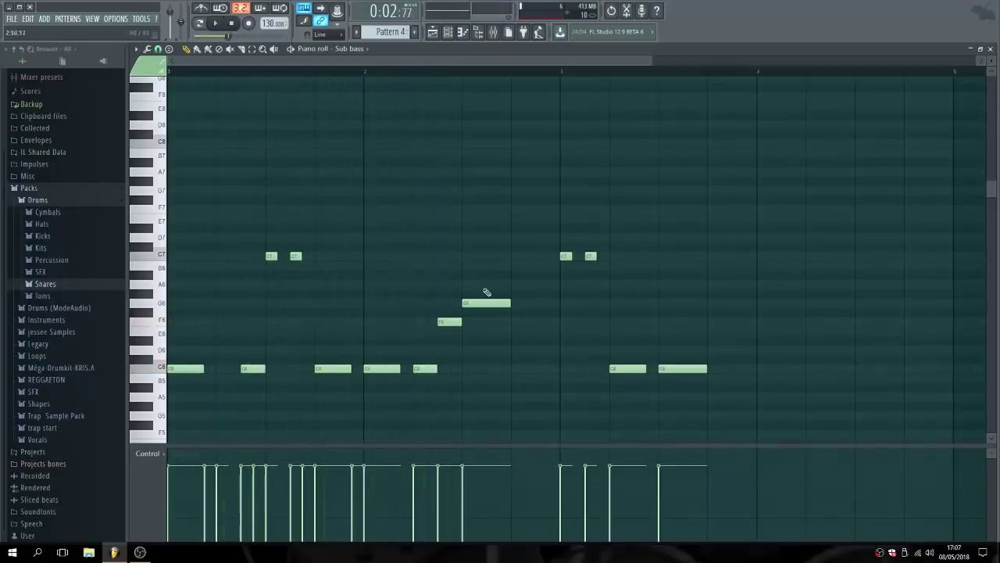
Delete every note after bar 2's first C6, including all of bar 3, and play back the pattern.
{"action": "right_click", "coordinate": [486, 303]}
{"action": "right_click", "coordinate": [449, 321]}
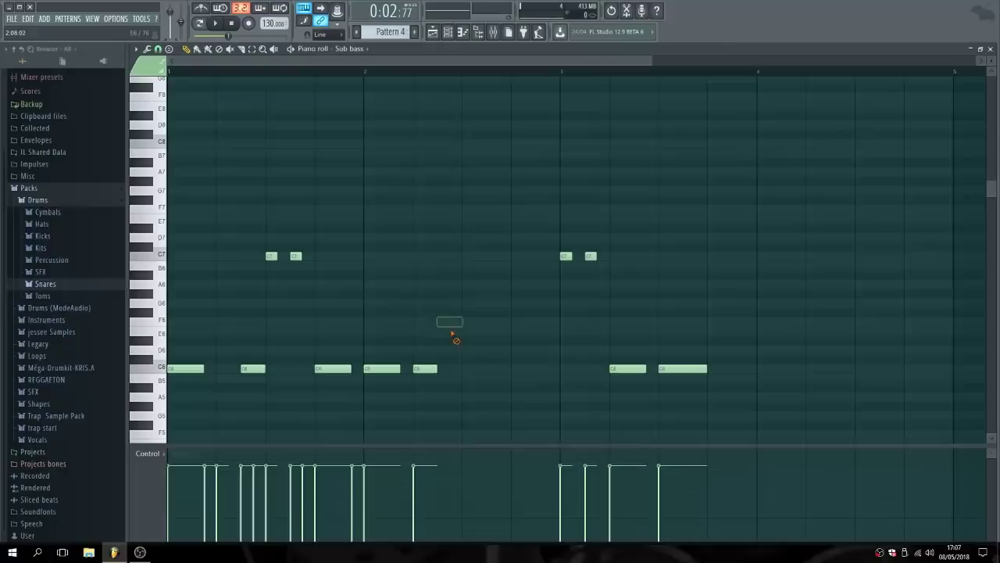
{"action": "right_click", "coordinate": [432, 369]}
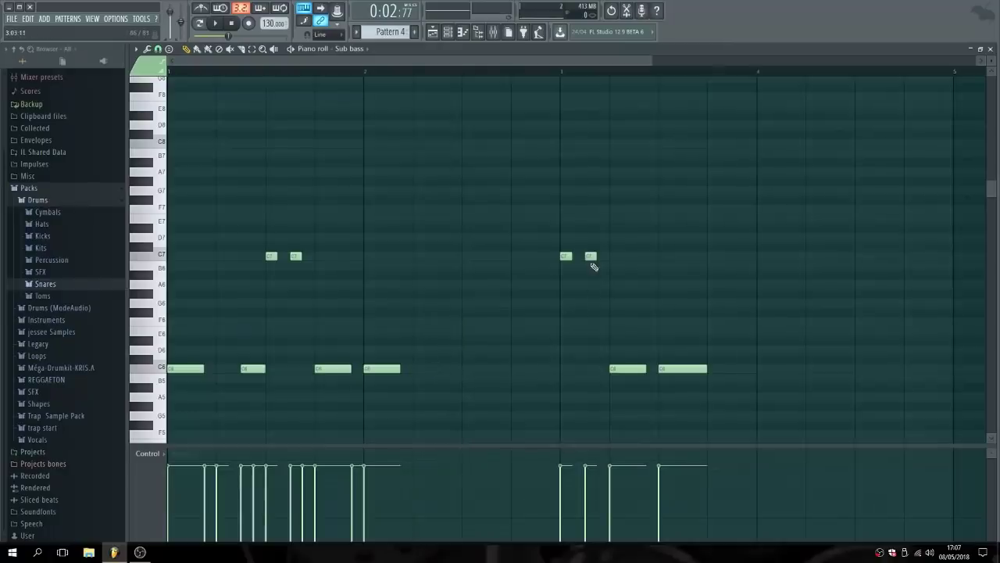
{"action": "right_click", "coordinate": [632, 369]}
{"action": "right_click", "coordinate": [684, 369]}
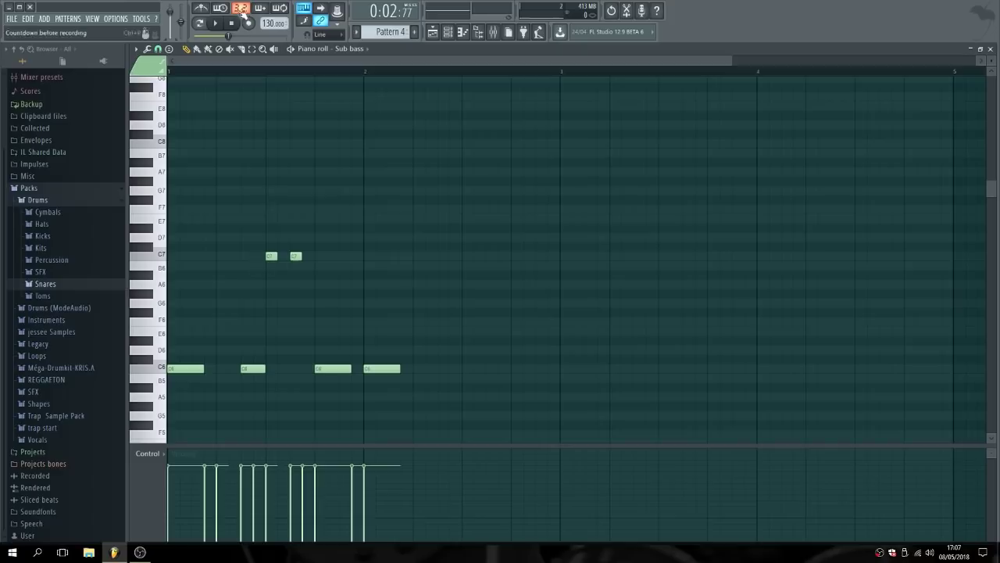
{"action": "left_click", "coordinate": [219, 24]}
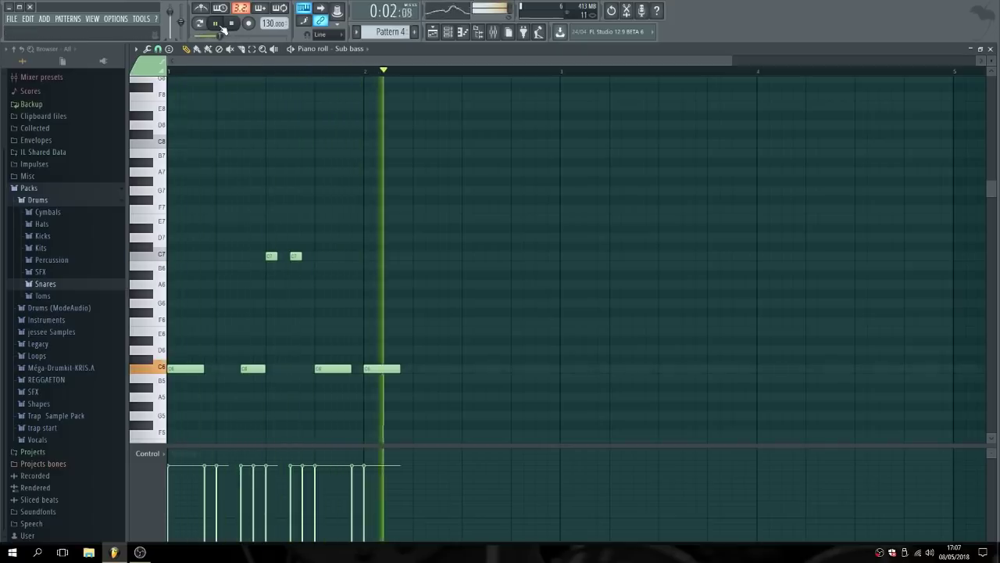
{"action": "left_click", "coordinate": [219, 25]}
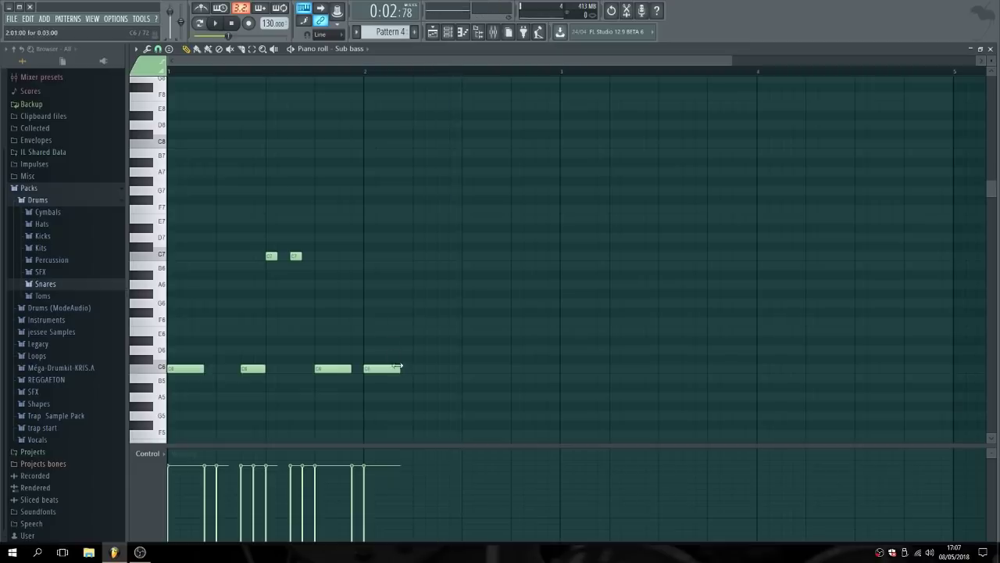
Lengthen bar 2's first C6 to four steps, add a two-step C6 at step 7, and play it back.
{"action": "left_click", "coordinate": [442, 369]}
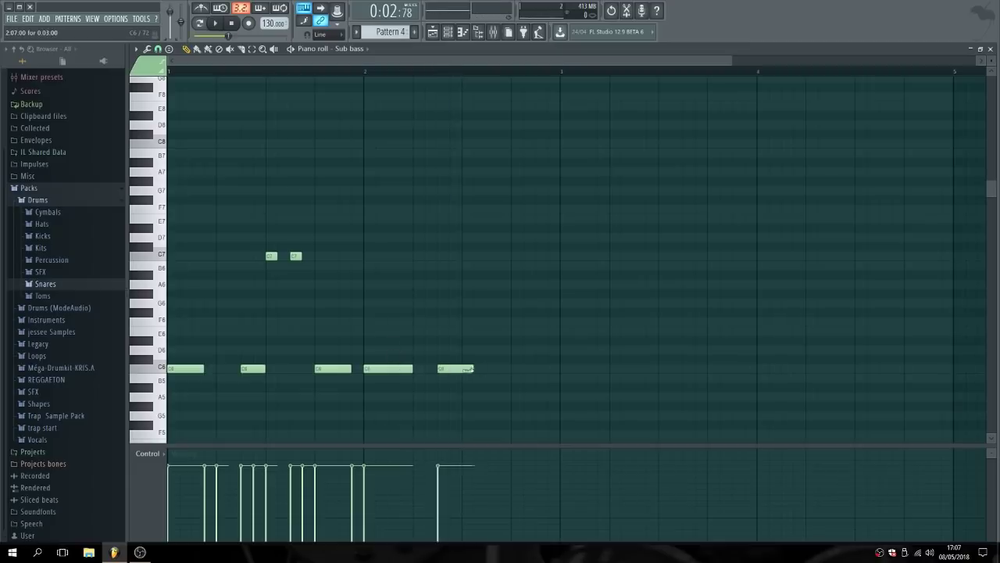
{"action": "left_click", "coordinate": [220, 24]}
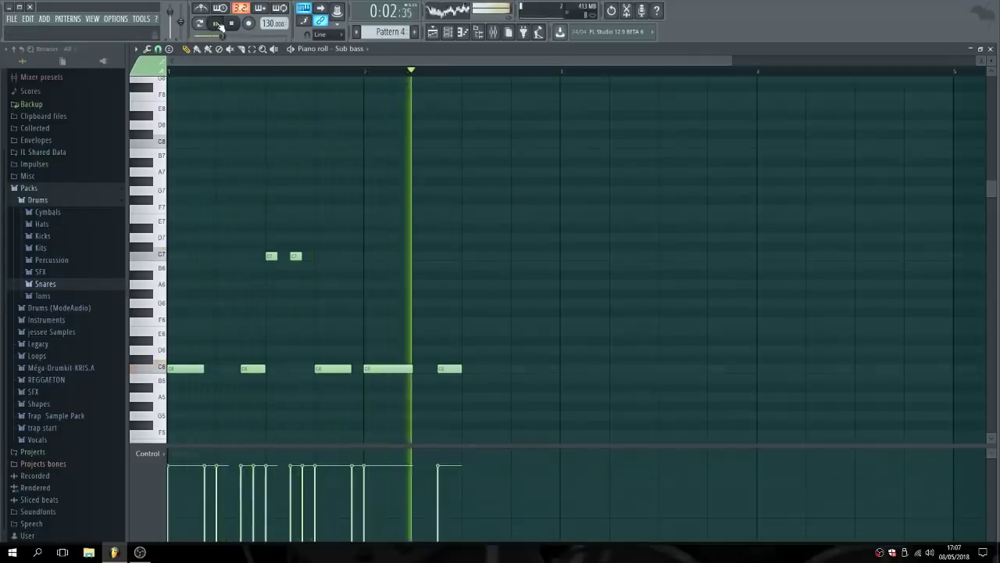
{"action": "key", "text": "space"}
Add one-step C7 notes at steps 9 and 11 of bar 2 and three-step C6 notes at step 13 and bar 3's start, checking by playback.
{"action": "left_click", "coordinate": [472, 256]}
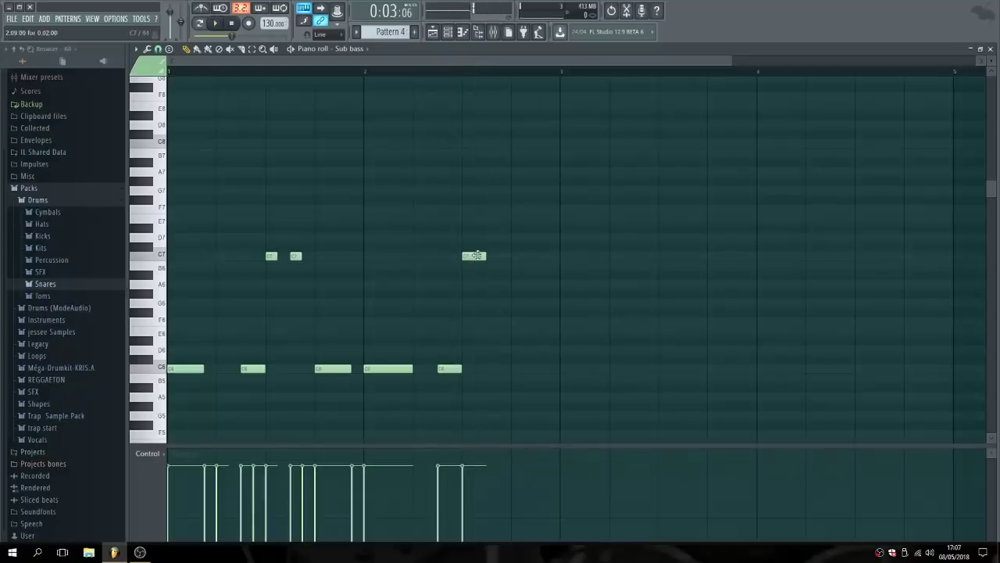
{"action": "left_click", "coordinate": [491, 256]}
{"action": "left_click", "coordinate": [516, 368]}
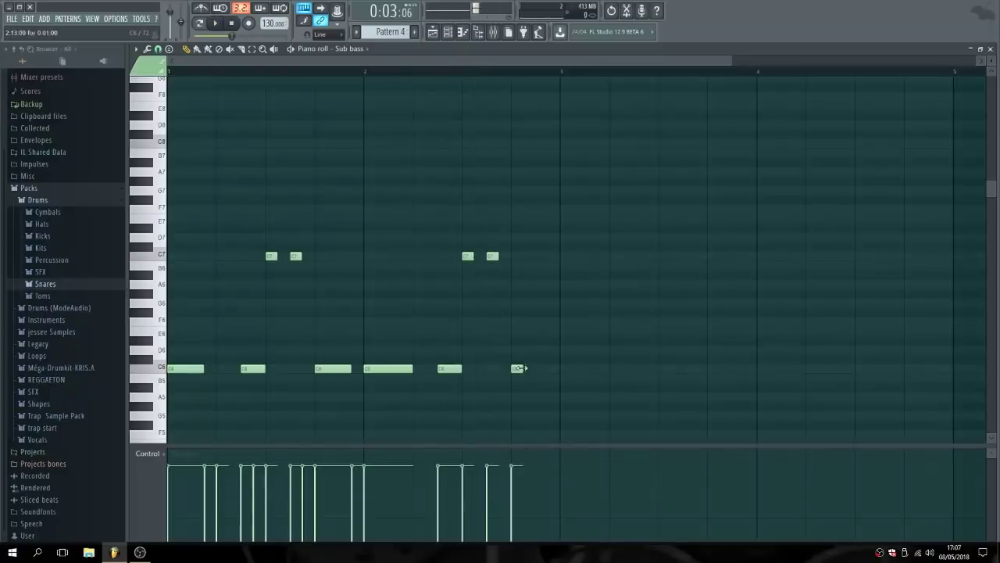
{"action": "left_click", "coordinate": [566, 370]}
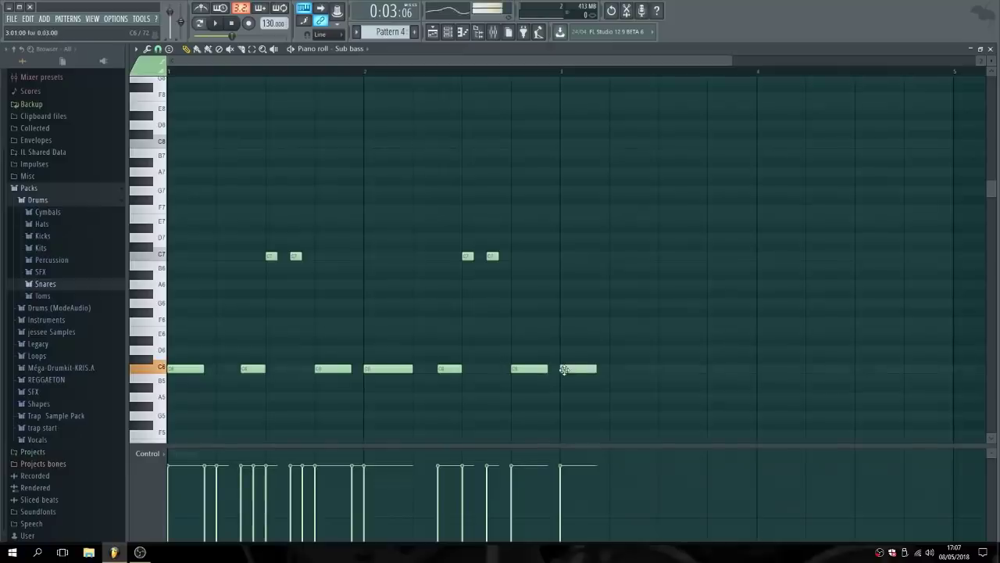
{"action": "left_click", "coordinate": [231, 25]}
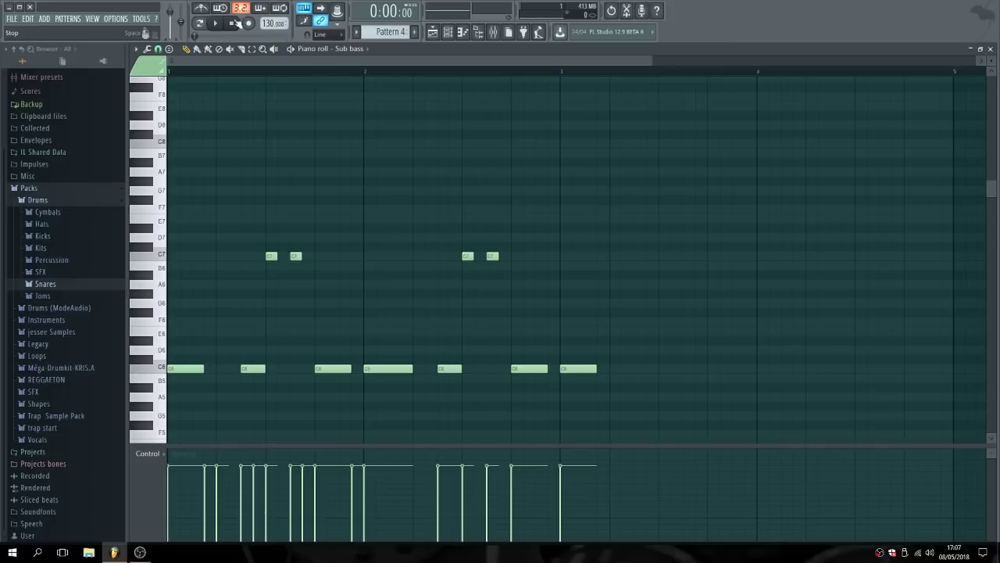
{"action": "left_click", "coordinate": [215, 24]}
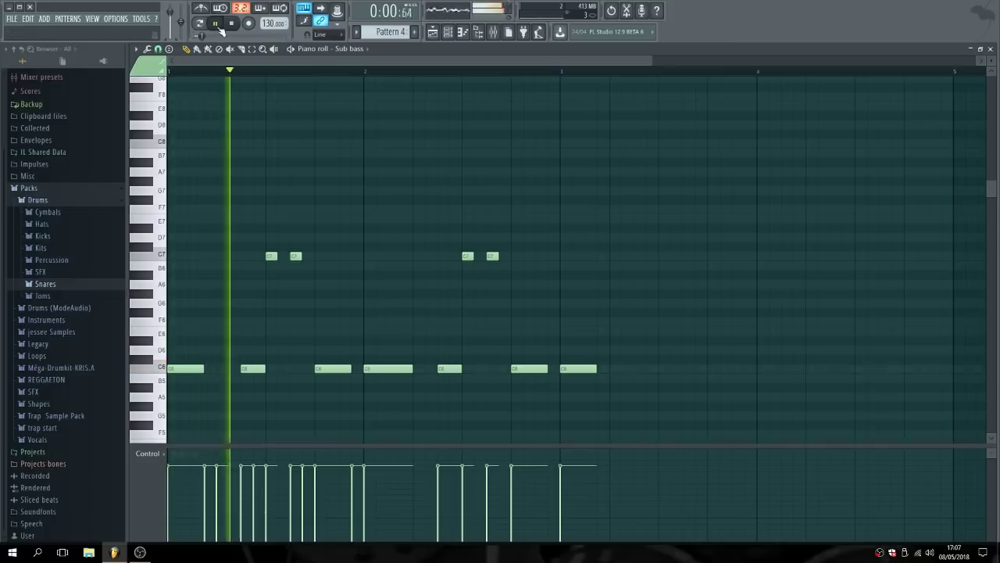
{"action": "left_click", "coordinate": [222, 26]}
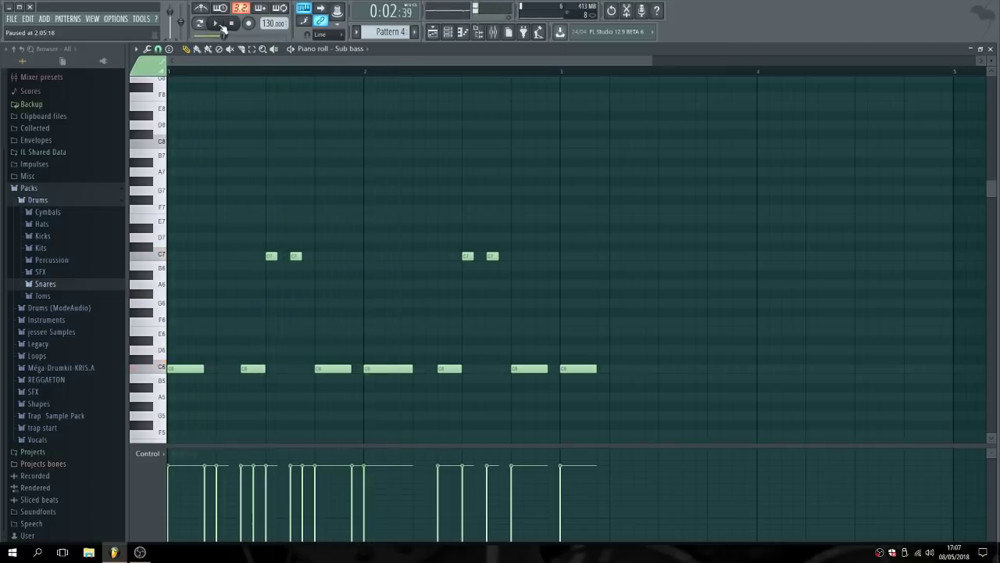
Delete the C7 and C6 notes following bar 2's first C6 and play back the remaining line.
{"action": "right_click", "coordinate": [492, 257]}
{"action": "right_click", "coordinate": [468, 256]}
{"action": "right_click", "coordinate": [590, 369]}
{"action": "right_click", "coordinate": [530, 369]}
{"action": "right_click", "coordinate": [459, 369]}
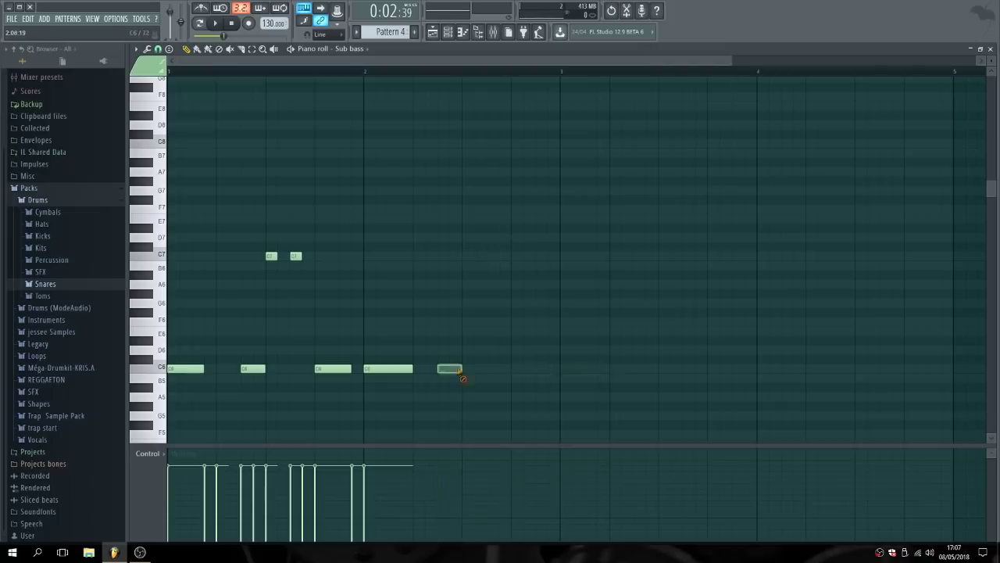
{"action": "left_click", "coordinate": [222, 26]}
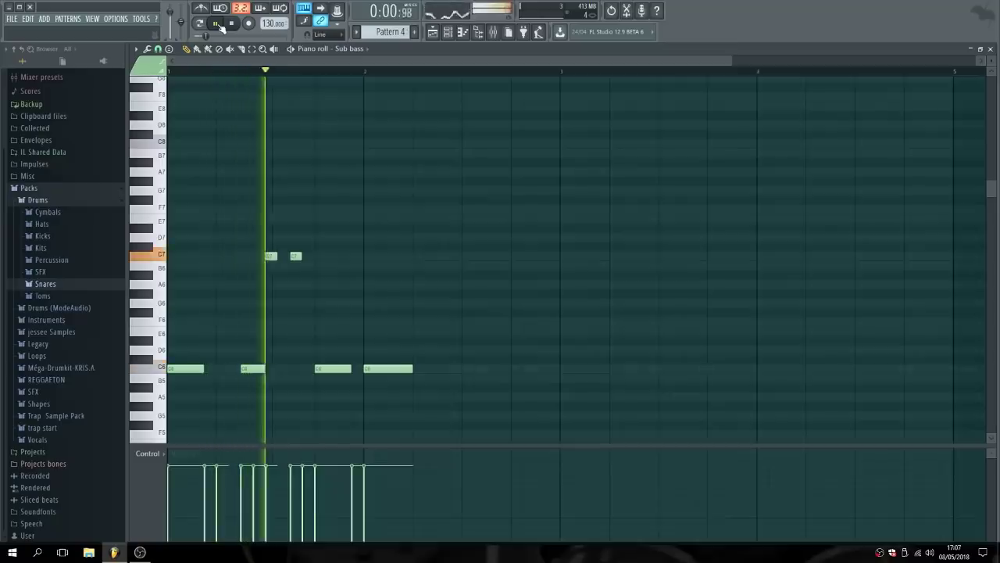
{"action": "left_click", "coordinate": [222, 27]}
Replace the C6 at the start of bar 2 with a four-step F#6 and check it by playback.
{"action": "left_click_drag", "start_coordinate": [366, 294], "coordinate": [366, 314]}
{"action": "right_click", "coordinate": [384, 369]}
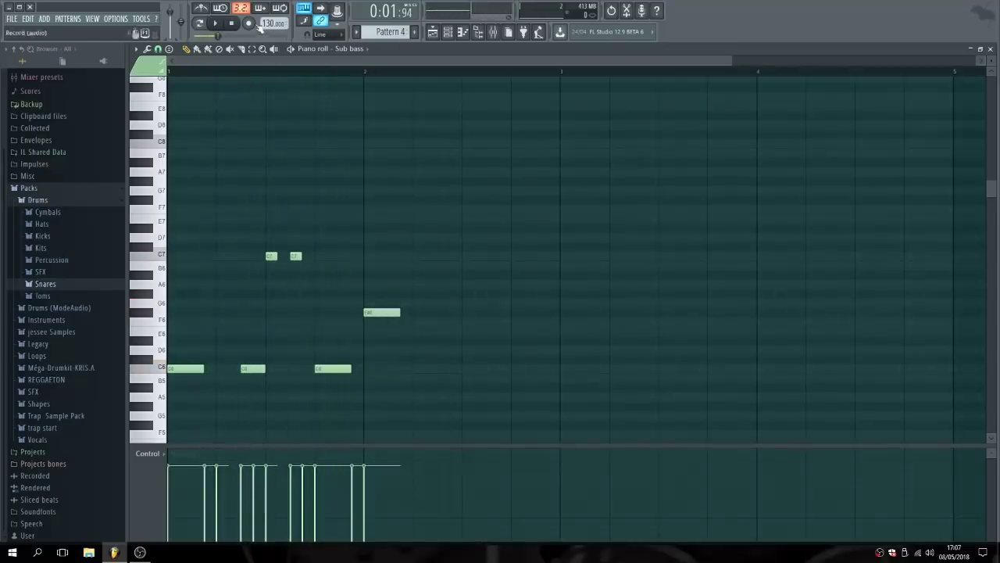
{"action": "left_click", "coordinate": [222, 25]}
{"action": "left_click_drag", "start_coordinate": [401, 323], "coordinate": [413, 323]}
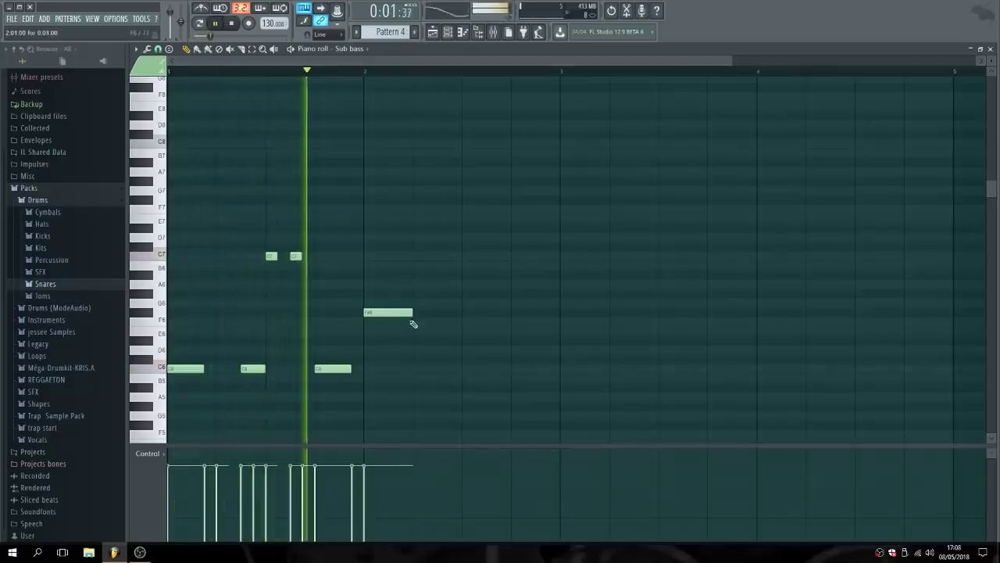
{"action": "key", "text": "space"}
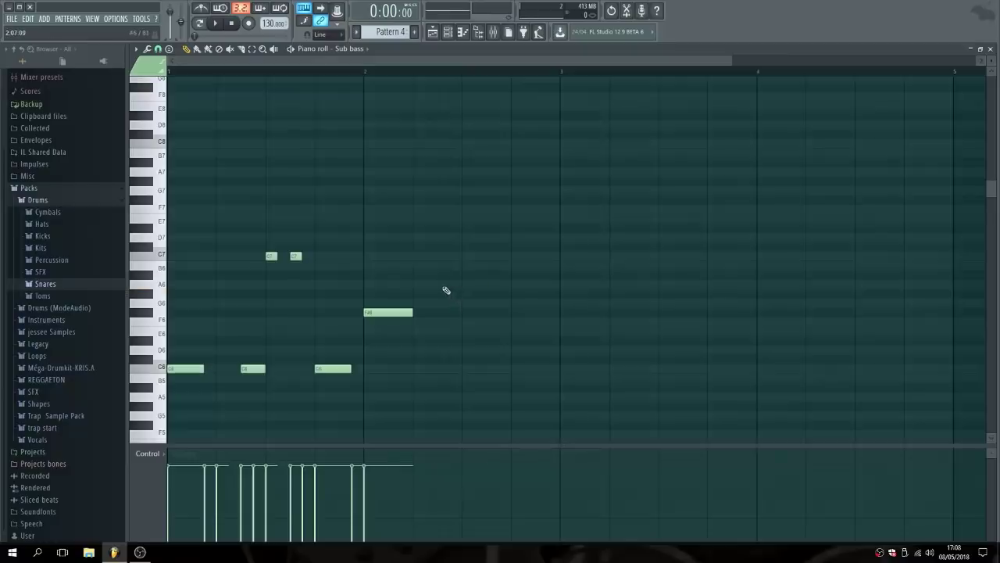
Add a two-step F#6 in bar 2, shift it from step 7 to step 9, and check it by playback.
{"action": "left_click_drag", "start_coordinate": [446, 291], "coordinate": [447, 314]}
{"action": "left_click", "coordinate": [218, 24]}
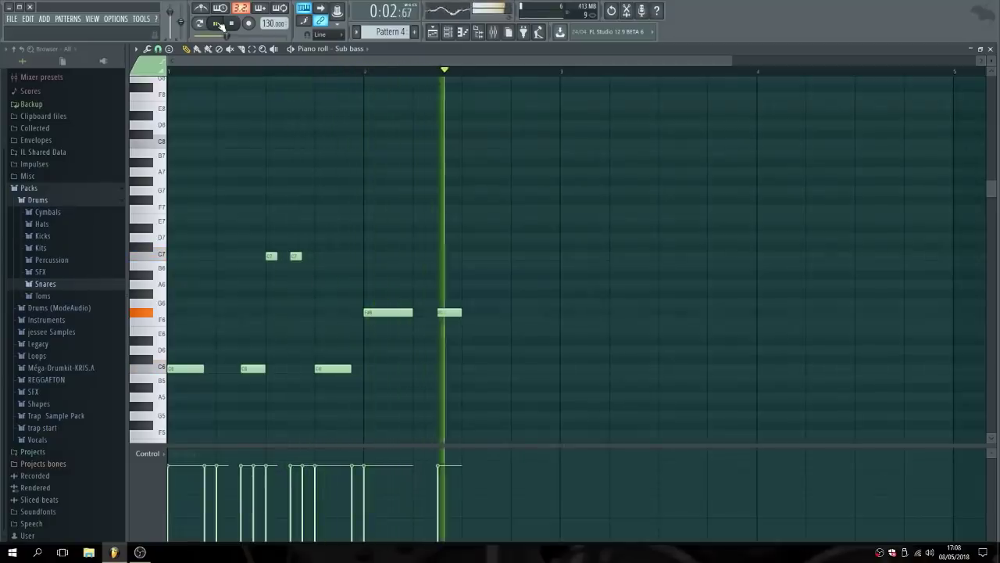
{"action": "left_click", "coordinate": [222, 26]}
{"action": "left_click_drag", "start_coordinate": [439, 312], "coordinate": [462, 313]}
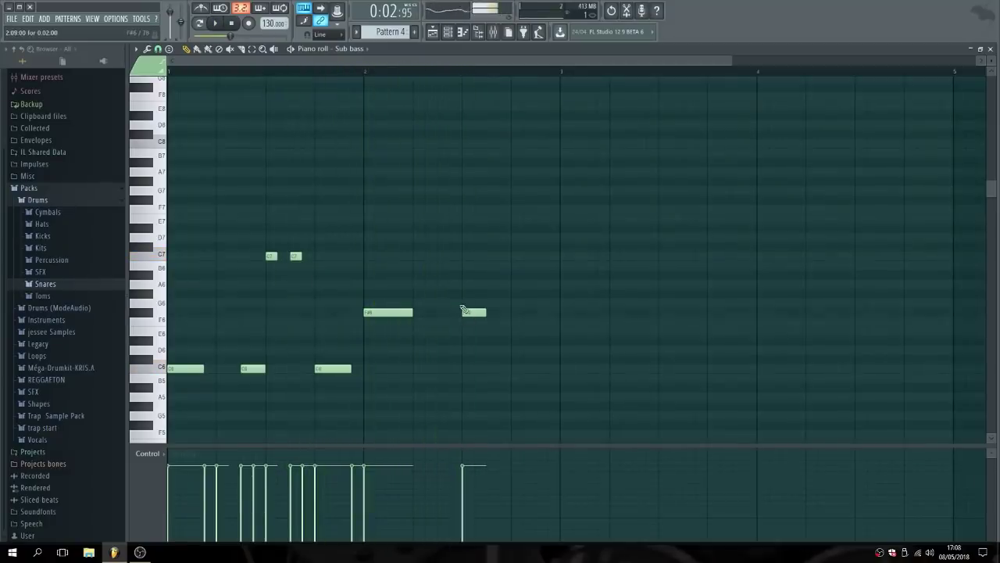
{"action": "left_click", "coordinate": [218, 24]}
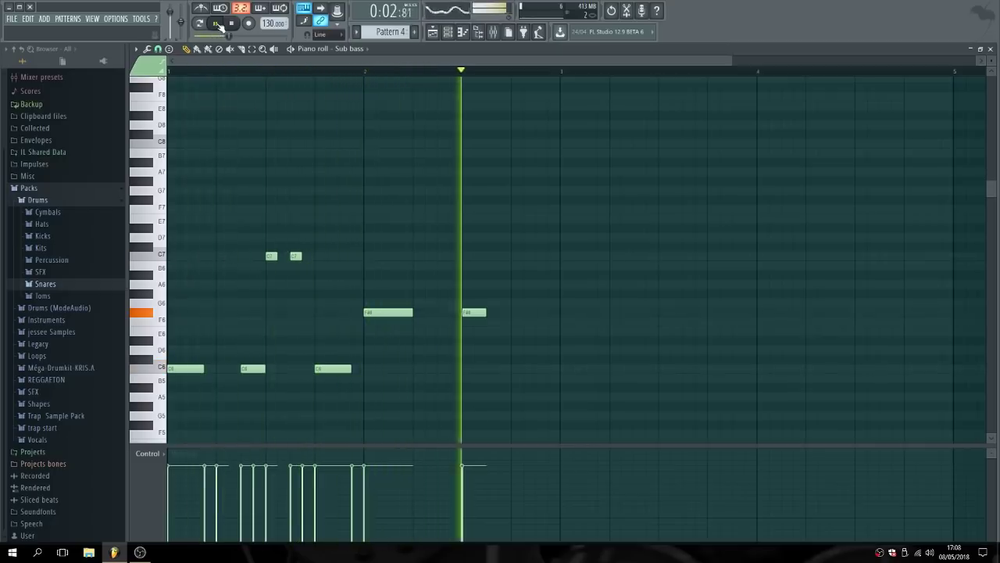
Try a note at step 13 of bar 2, remove it, and play back the line.
{"action": "left_click", "coordinate": [220, 26]}
{"action": "mouse_move", "coordinate": [510, 294]}
{"action": "left_mouse_down"}
{"action": "mouse_move", "coordinate": [509, 305]}
{"action": "mouse_move", "coordinate": [522, 304]}
{"action": "mouse_move", "coordinate": [512, 304]}
{"action": "left_mouse_up"}
{"action": "right_click", "coordinate": [516, 306]}
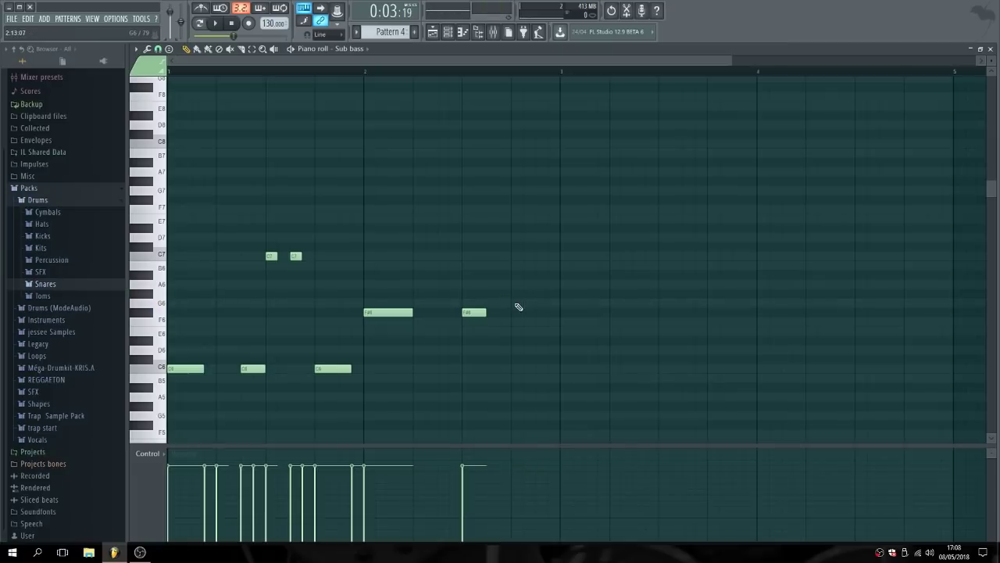
{"action": "left_click", "coordinate": [218, 24]}
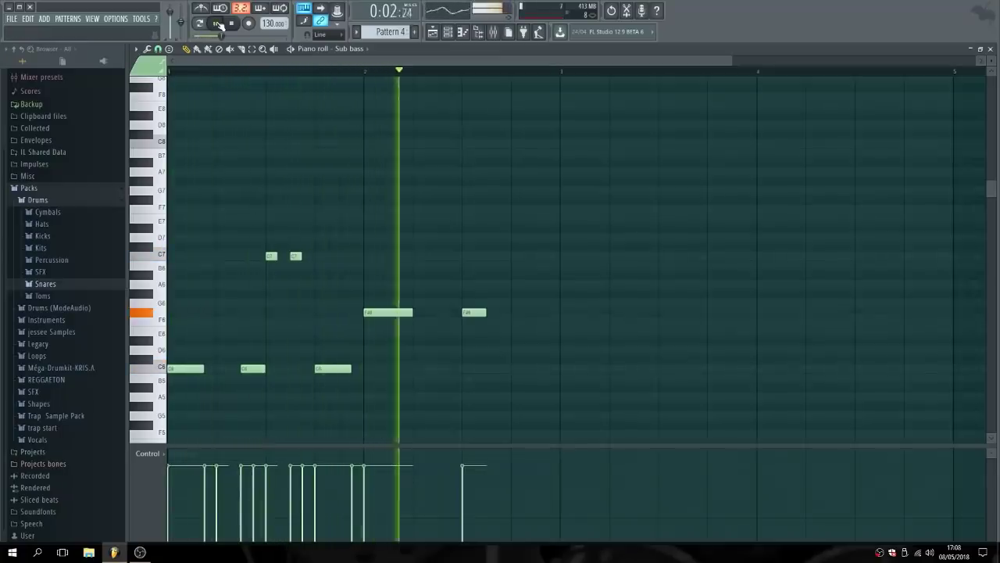
{"action": "left_click", "coordinate": [218, 24]}
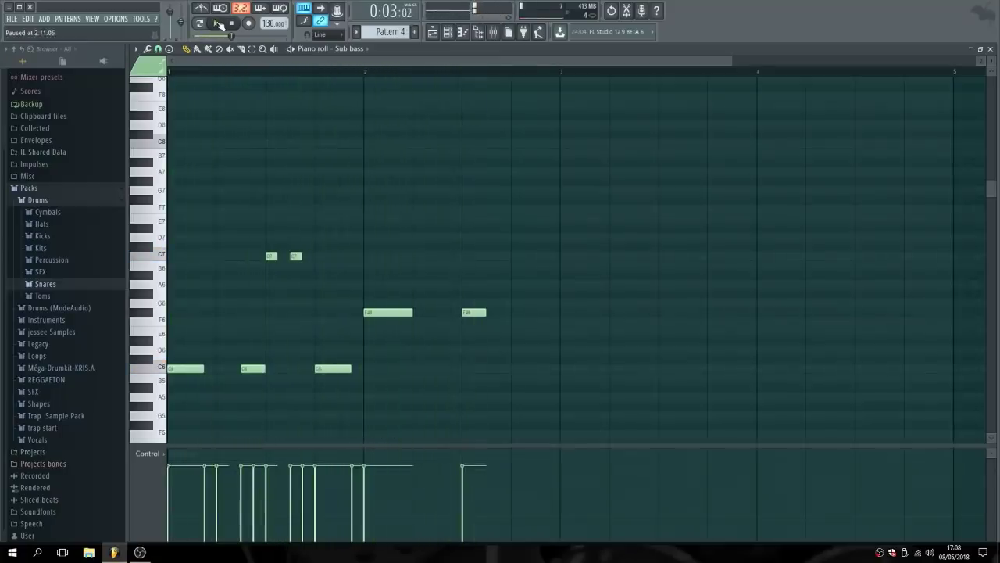
Shorten the F#6 at step 9 of bar 2 to one step, add a one-step G6 at step 11, and play it back.
{"action": "left_click", "coordinate": [487, 303]}
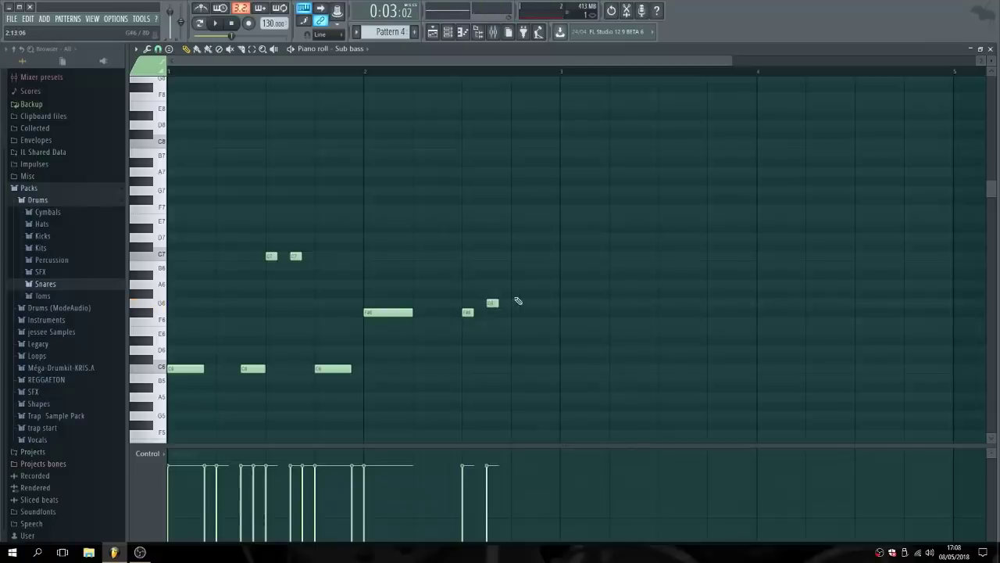
{"action": "left_click", "coordinate": [512, 294]}
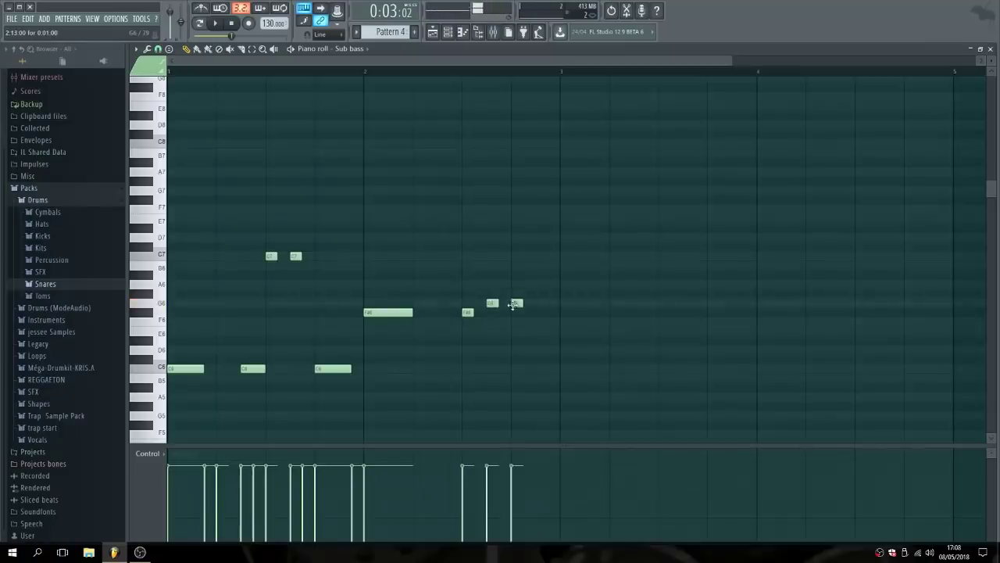
{"action": "right_click", "coordinate": [514, 296]}
{"action": "left_click", "coordinate": [451, 313]}
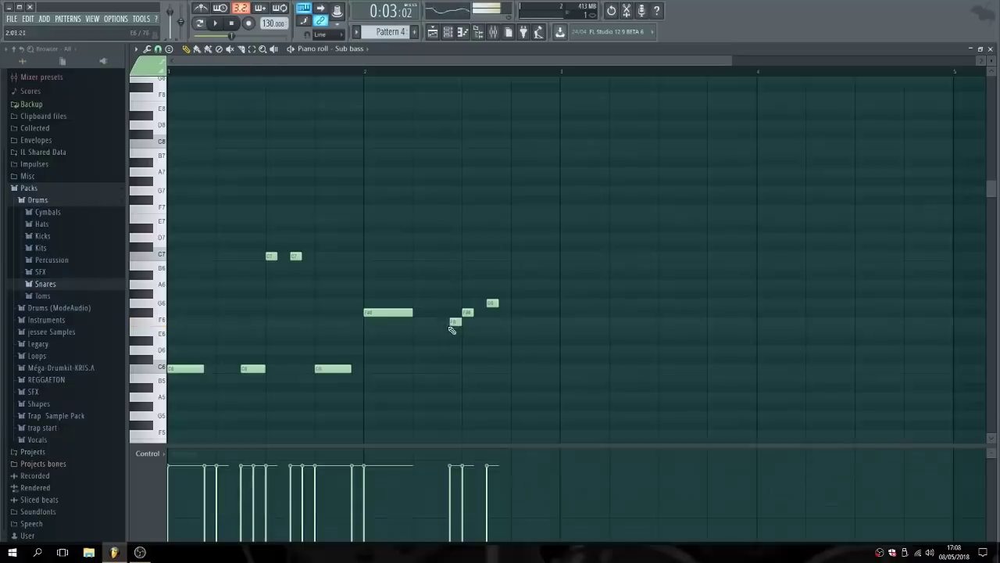
{"action": "right_click", "coordinate": [456, 315]}
{"action": "left_click", "coordinate": [222, 23]}
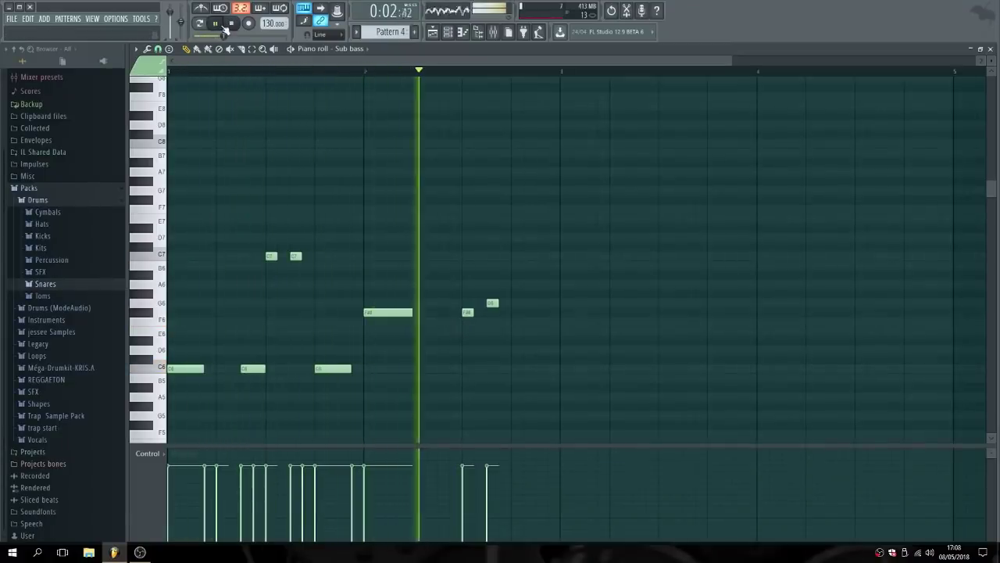
{"action": "left_click", "coordinate": [229, 24]}
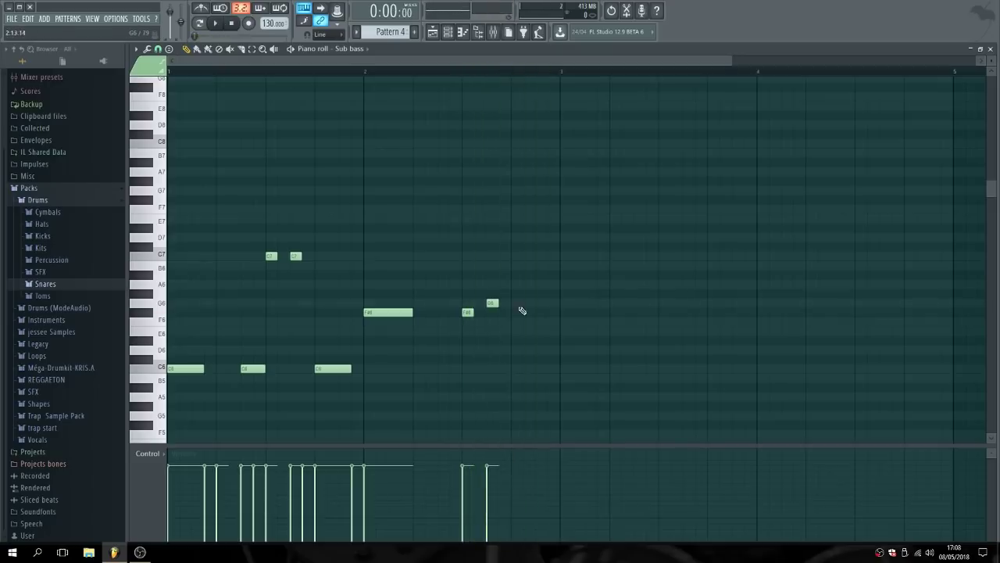
Add a G6 at step 13 of bar 2, lengthen it to four steps, and check it by playback.
{"action": "left_click_drag", "start_coordinate": [523, 302], "coordinate": [550, 306]}
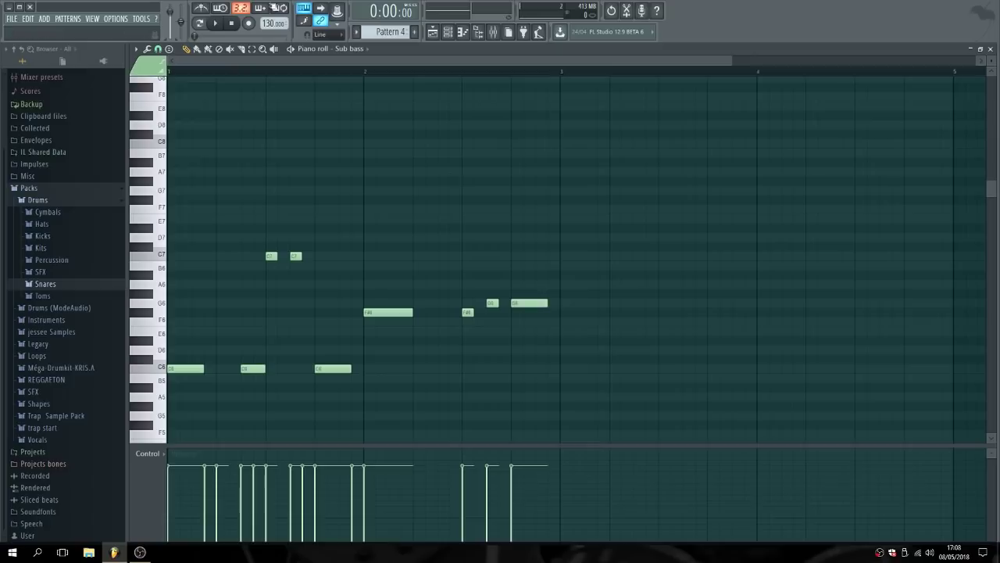
{"action": "left_click", "coordinate": [218, 24]}
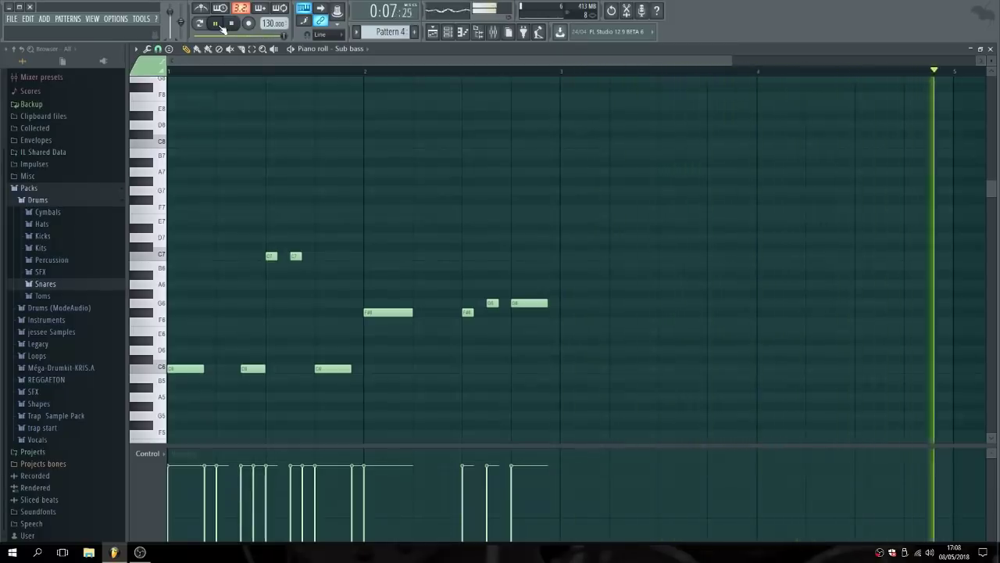
{"action": "left_click_drag", "start_coordinate": [233, 62], "coordinate": [410, 85]}
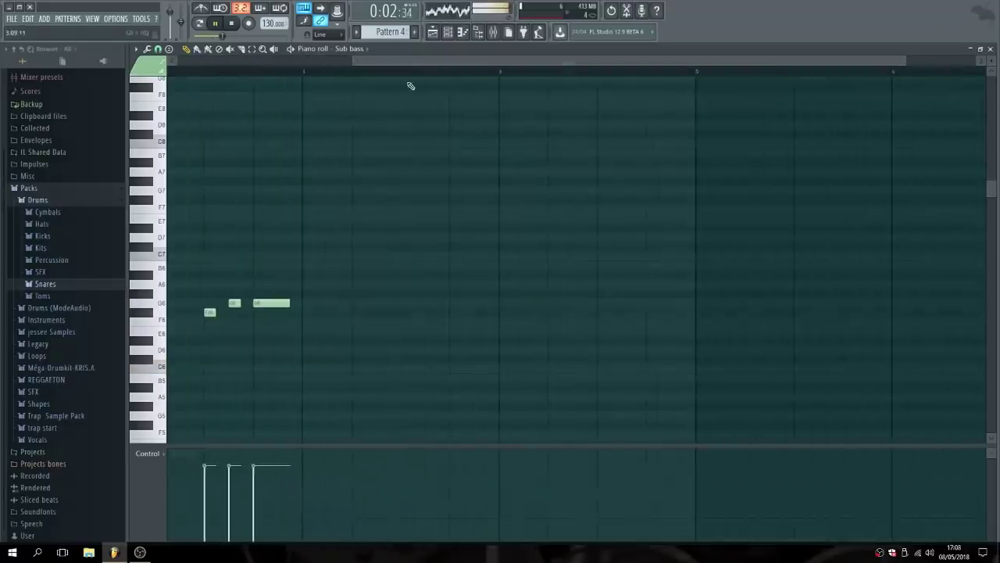
{"action": "left_click", "coordinate": [216, 24]}
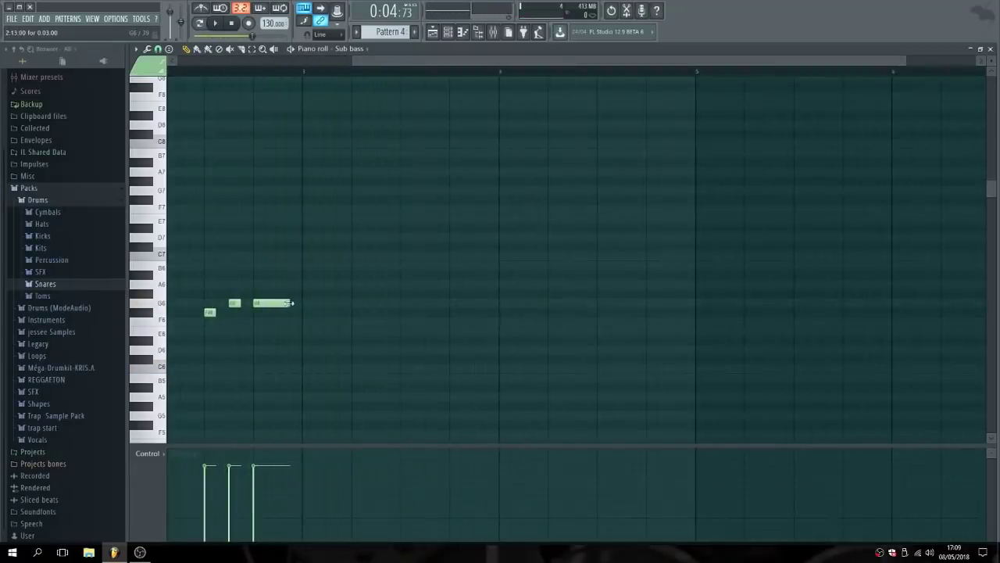
{"action": "left_click", "coordinate": [217, 24]}
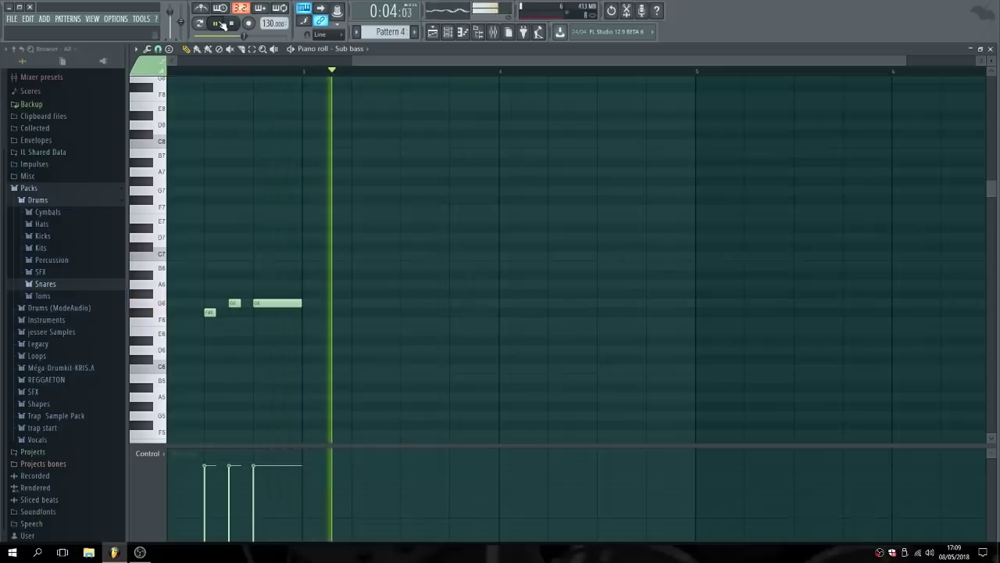
{"action": "left_click", "coordinate": [218, 23]}
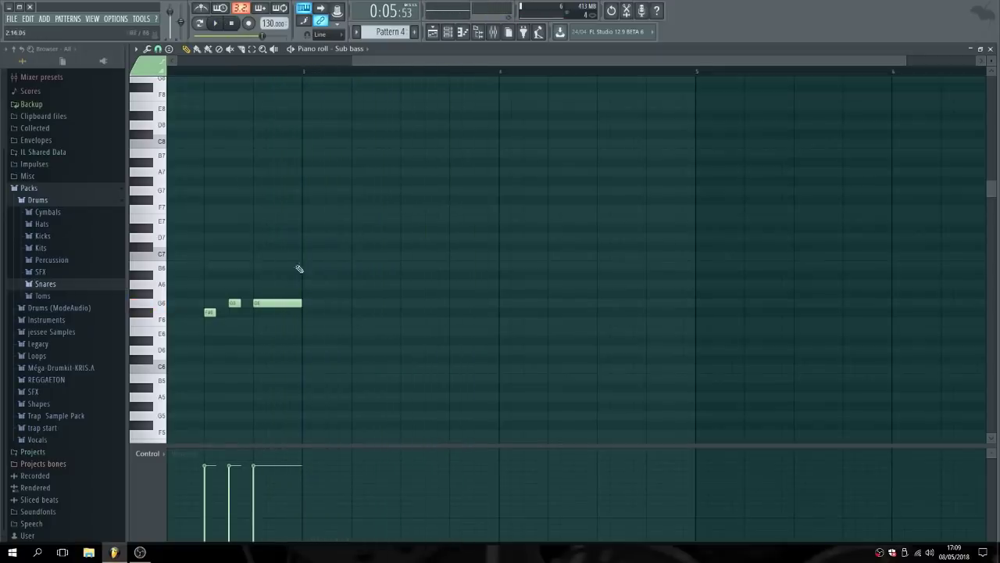
In bar 3, add a two-step C6 at step 7, one-step C7 notes at steps 9 and 11, and a C6 at step 13.
{"action": "left_click", "coordinate": [383, 358]}
{"action": "left_click_drag", "start_coordinate": [381, 358], "coordinate": [383, 369]}
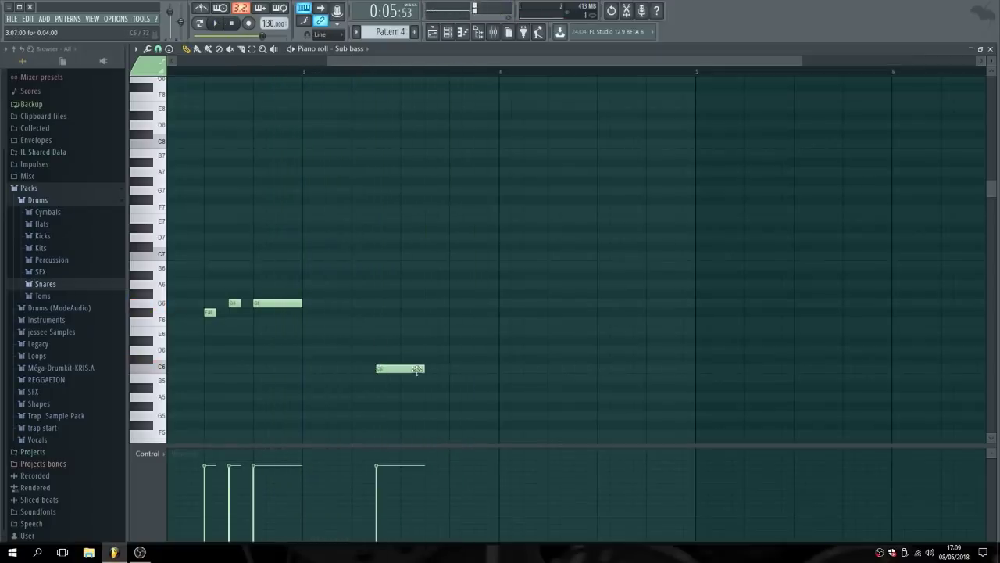
{"action": "left_click", "coordinate": [427, 370]}
{"action": "right_click", "coordinate": [427, 371]}
{"action": "left_click_drag", "start_coordinate": [400, 312], "coordinate": [411, 257]}
{"action": "left_click", "coordinate": [429, 256]}
{"action": "left_click", "coordinate": [454, 369]}
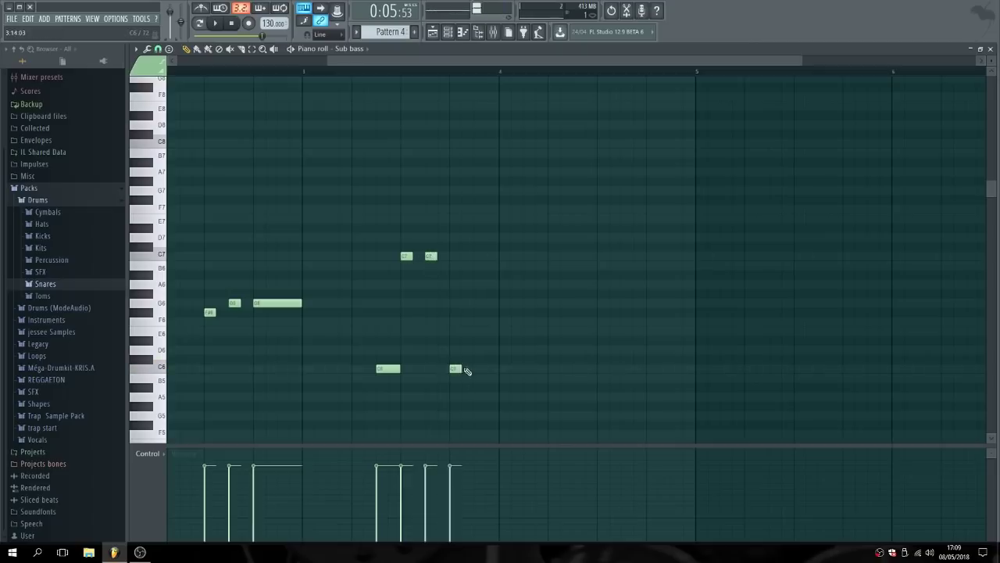
Play back the bass line from the start through the end of bar 3.
{"action": "left_click", "coordinate": [234, 25]}
{"action": "left_click", "coordinate": [219, 24]}
{"action": "left_click_drag", "start_coordinate": [383, 63], "coordinate": [311, 64]}
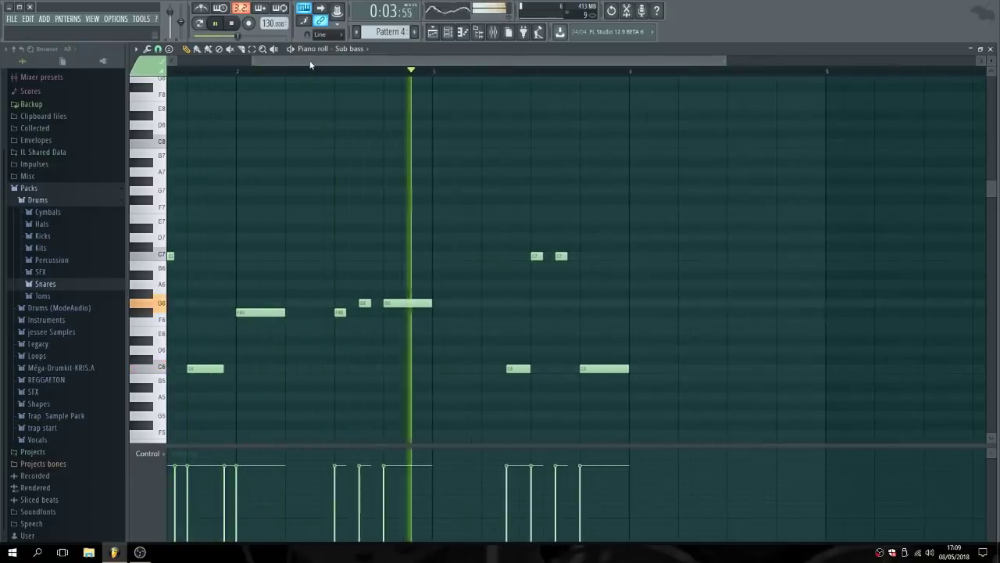
{"action": "left_click_drag", "start_coordinate": [311, 64], "coordinate": [474, 83]}
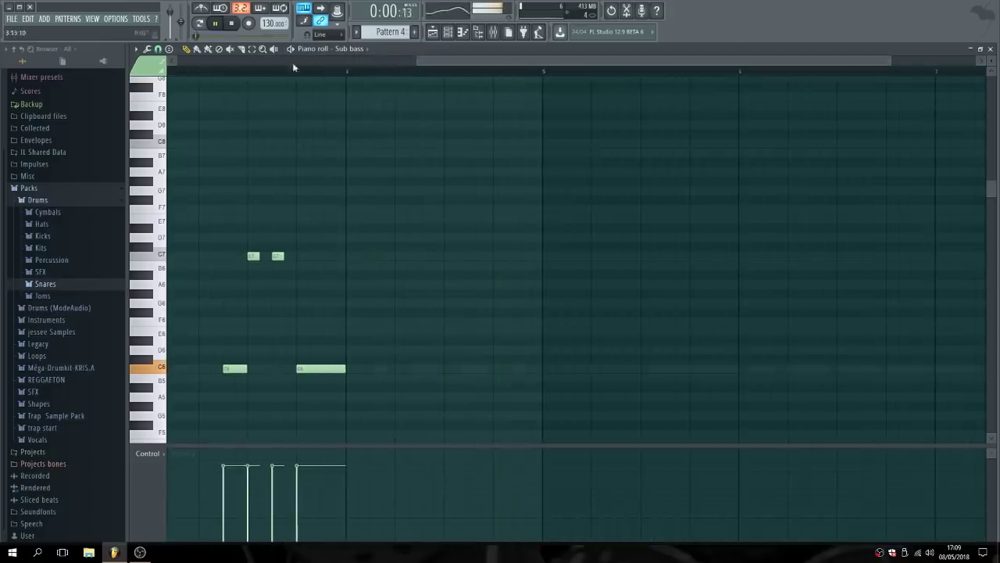
{"action": "left_click", "coordinate": [225, 26]}
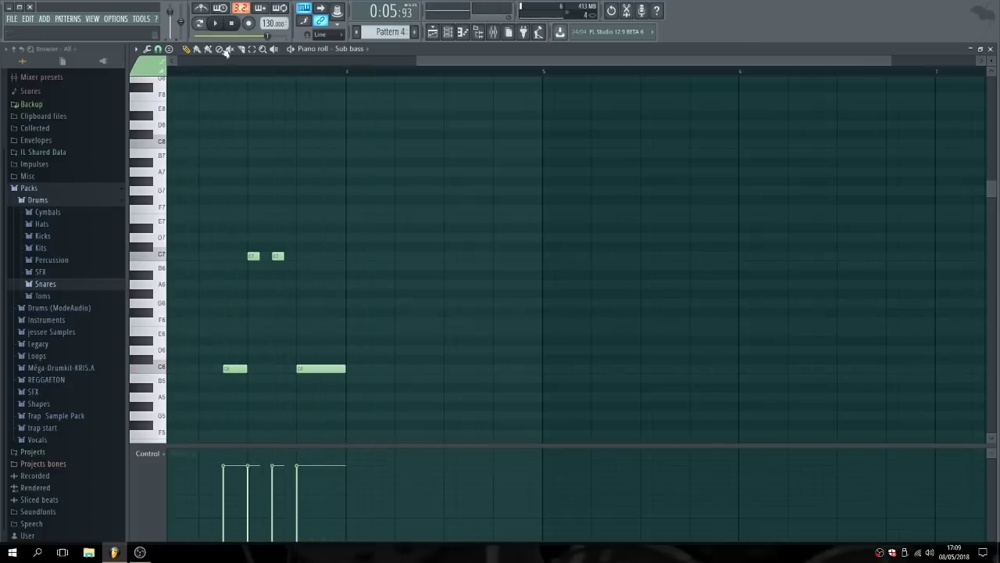
Shorten bar 3's last C6 to three steps, add a four-step C6 at the start of bar 4, and check it by playback.
{"action": "left_click", "coordinate": [359, 369]}
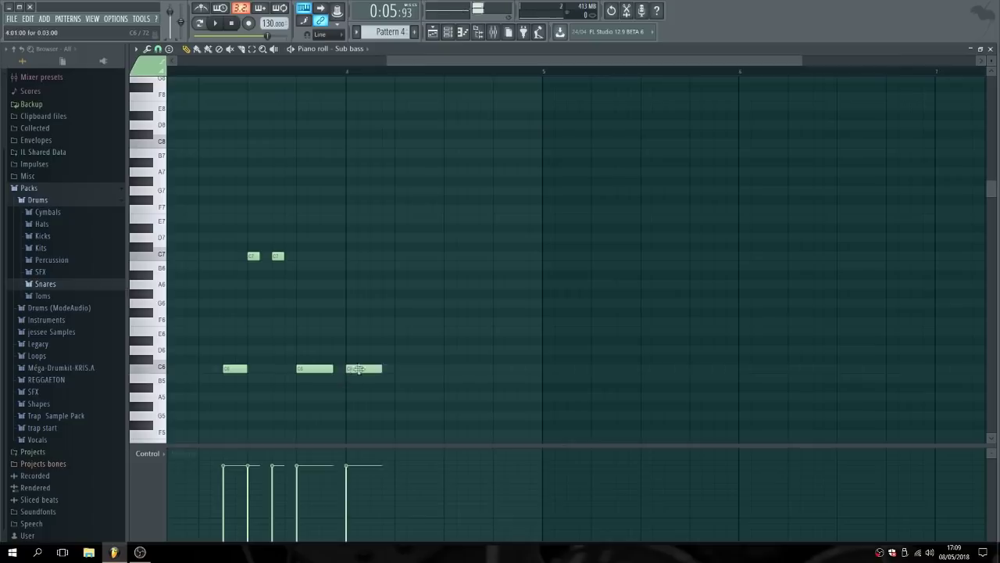
{"action": "left_click", "coordinate": [220, 25]}
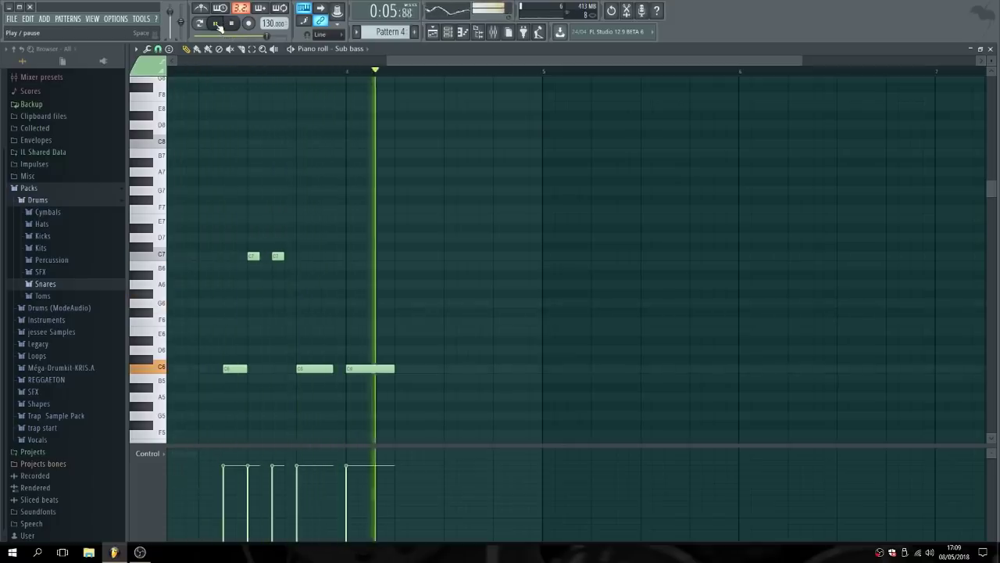
{"action": "left_click", "coordinate": [217, 25]}
Add one-step G#5 notes at steps 9 and 11 of bar 4 and a three-step A#5 at step 13.
{"action": "left_click", "coordinate": [447, 407]}
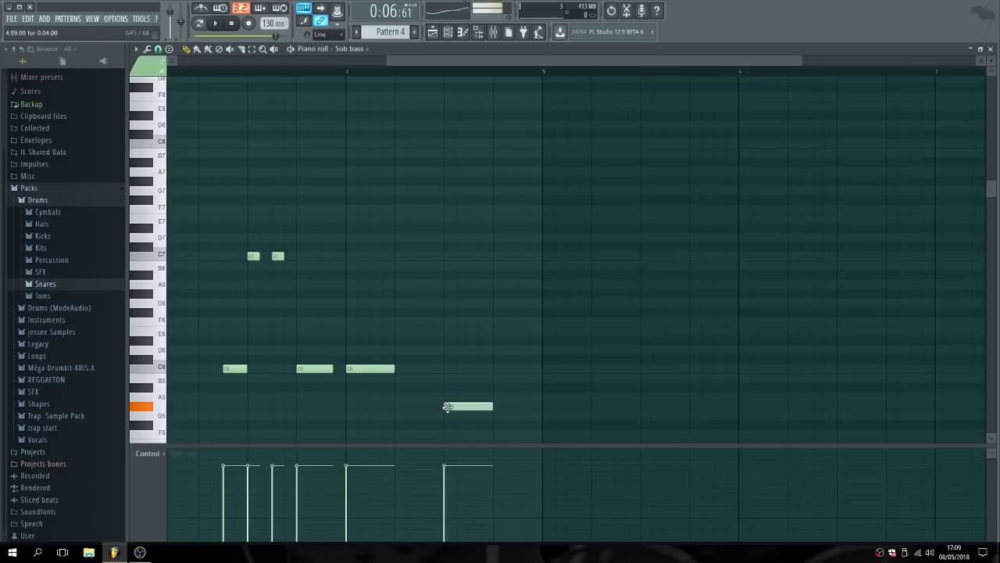
{"action": "left_click_drag", "start_coordinate": [488, 407], "coordinate": [500, 388]}
{"action": "left_click", "coordinate": [472, 407]}
{"action": "left_click", "coordinate": [494, 378]}
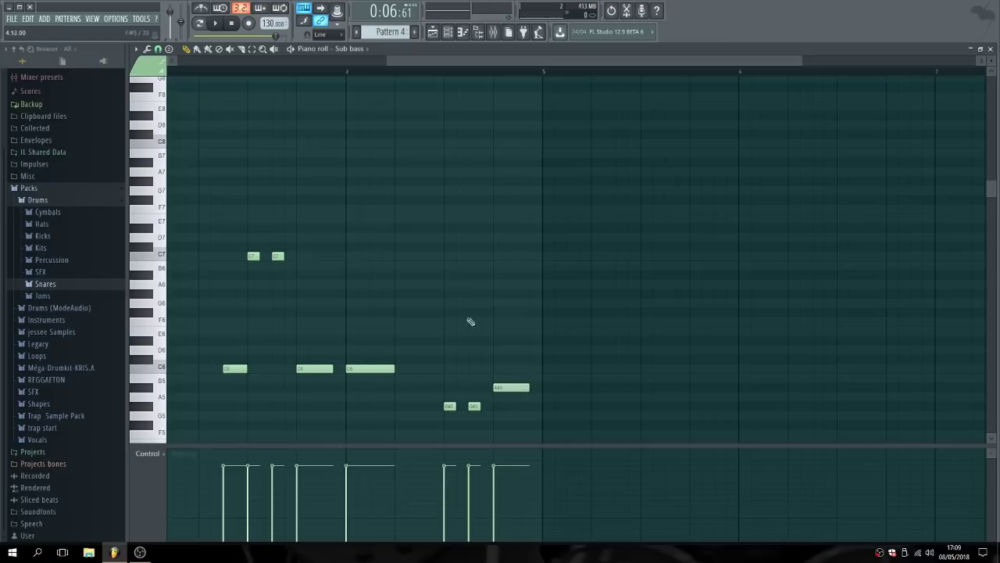
Play back the full four-bar bass line with all its notes in view.
{"action": "left_click", "coordinate": [224, 27]}
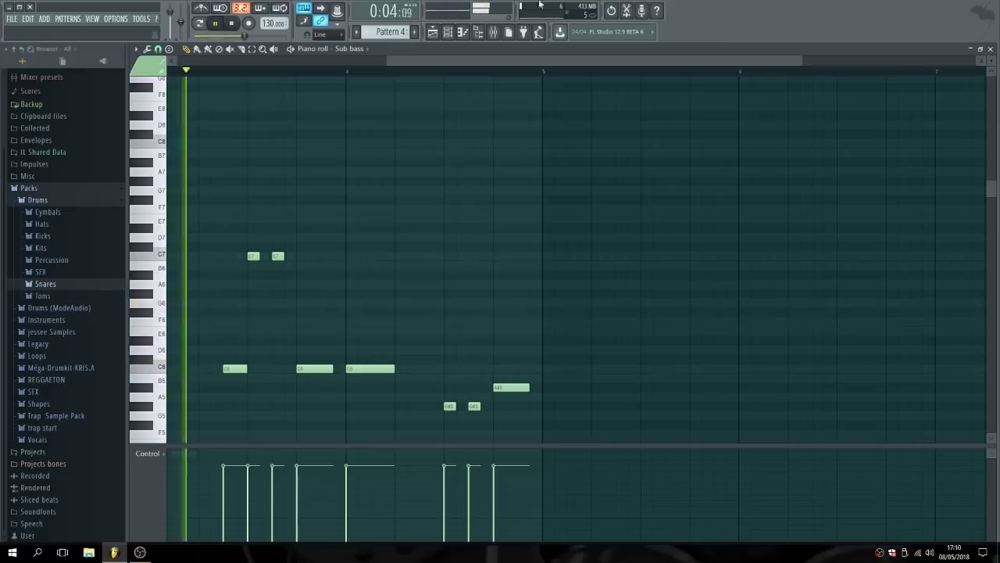
{"action": "left_click_drag", "start_coordinate": [801, 60], "coordinate": [705, 70]}
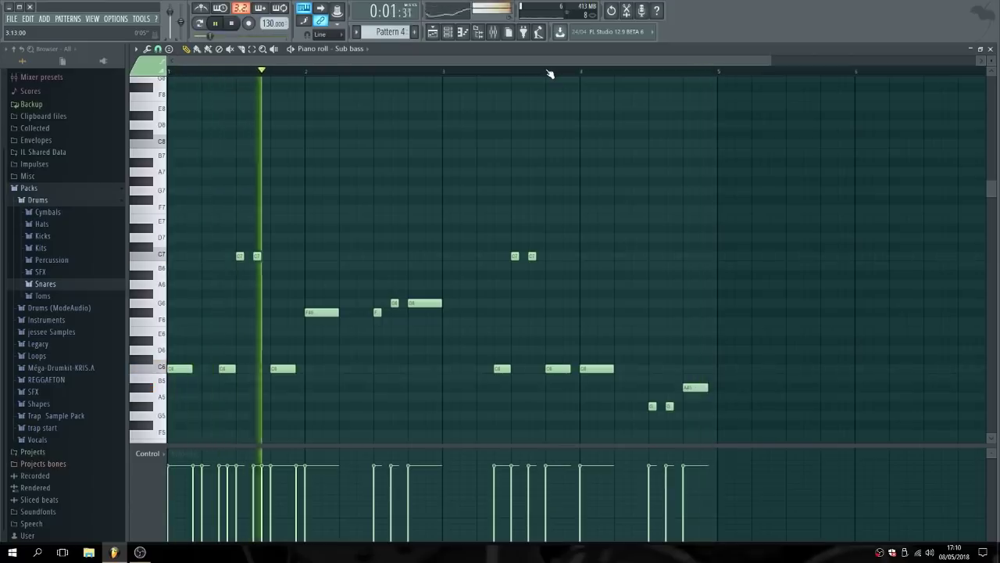
{"action": "left_click", "coordinate": [234, 23]}
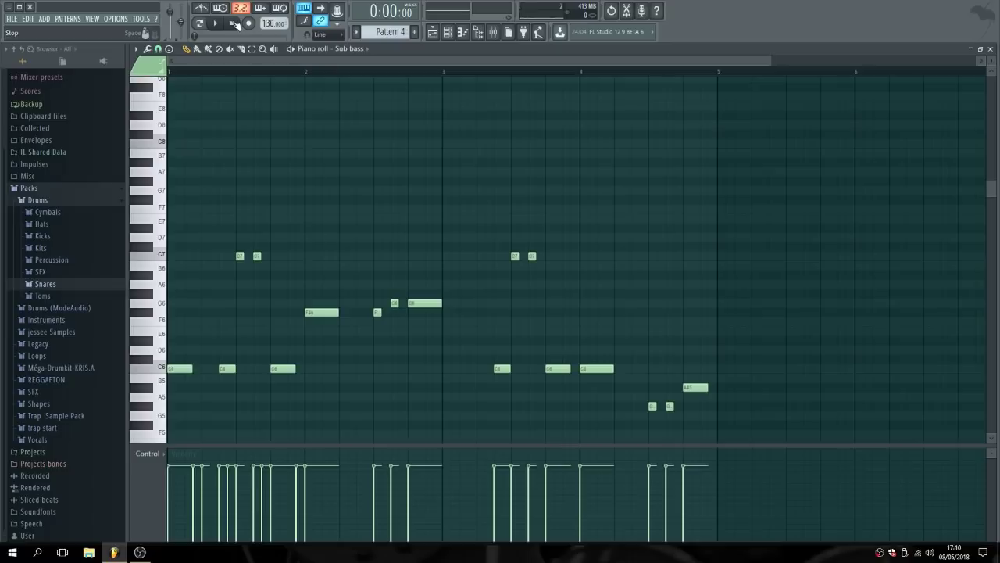
Leave the piano roll, audition the pattern with the Sub bass instrument window open, and close that window.
{"action": "left_click", "coordinate": [991, 49]}
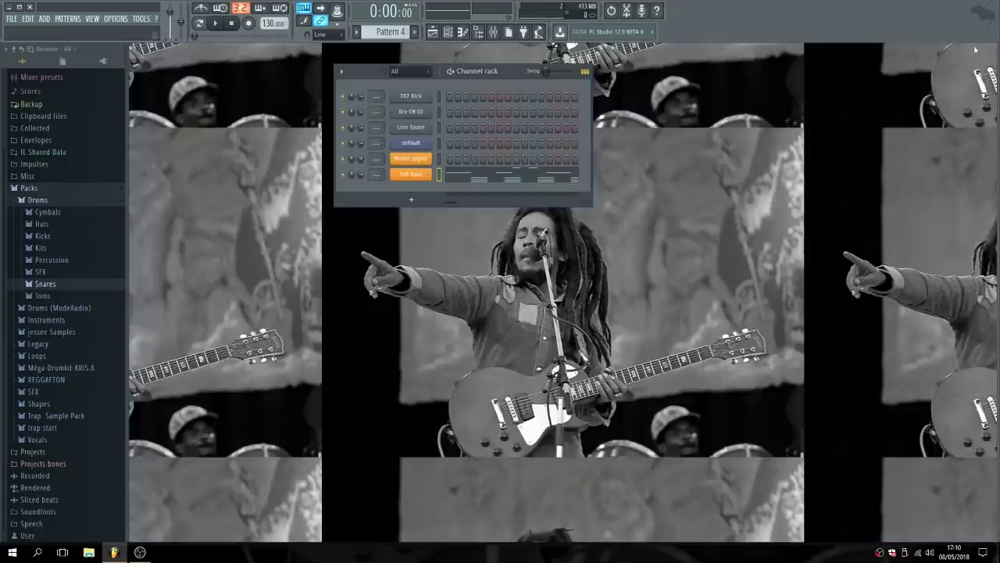
{"action": "left_click", "coordinate": [422, 177]}
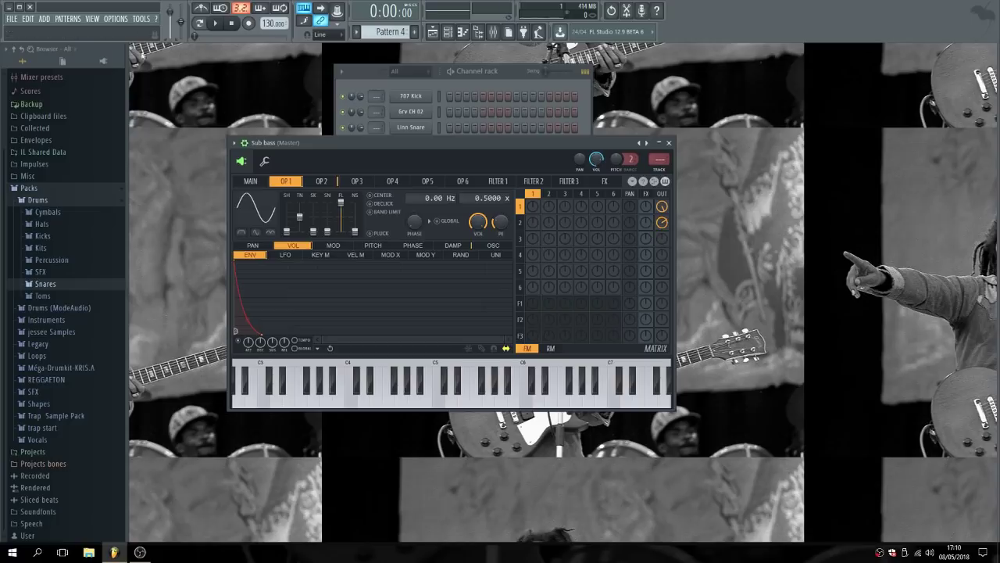
{"action": "key", "text": "space"}
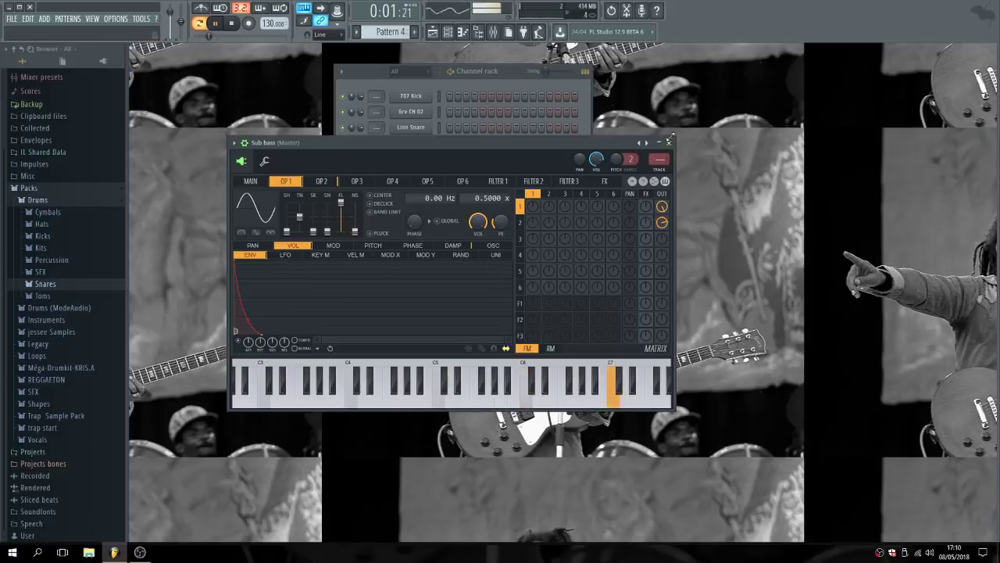
{"action": "left_click", "coordinate": [669, 143]}
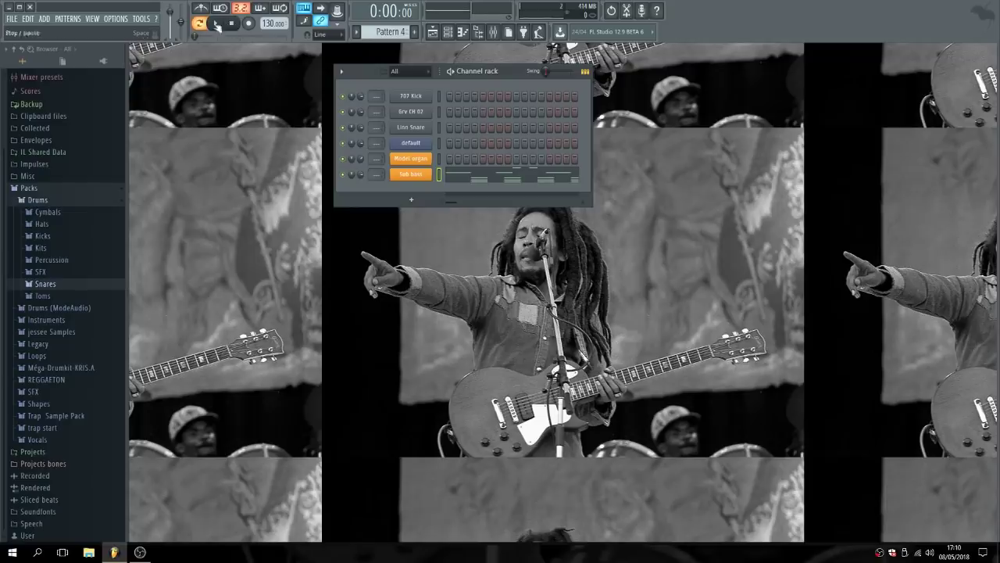
Open the playlist and play back the arrangement of Patterns 1 to 4 without any extra clip.
{"action": "key", "text": "F5"}
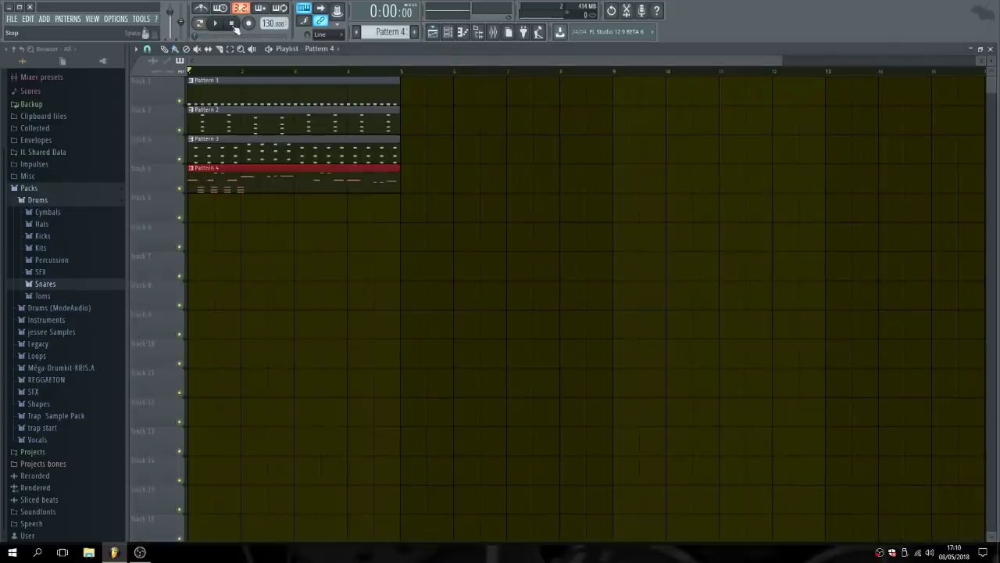
{"action": "left_click", "coordinate": [479, 267]}
{"action": "right_click", "coordinate": [487, 268]}
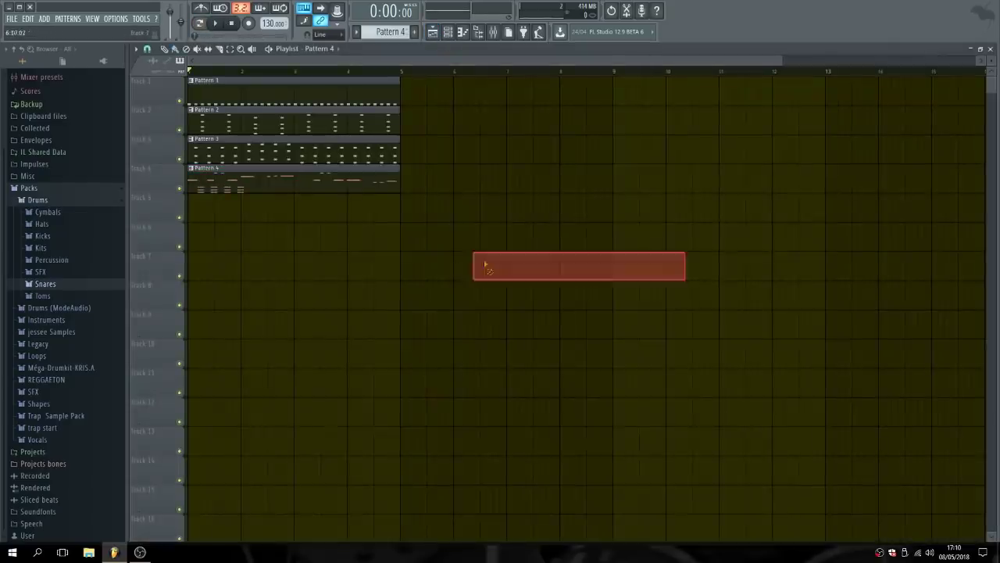
{"action": "left_click", "coordinate": [217, 25]}
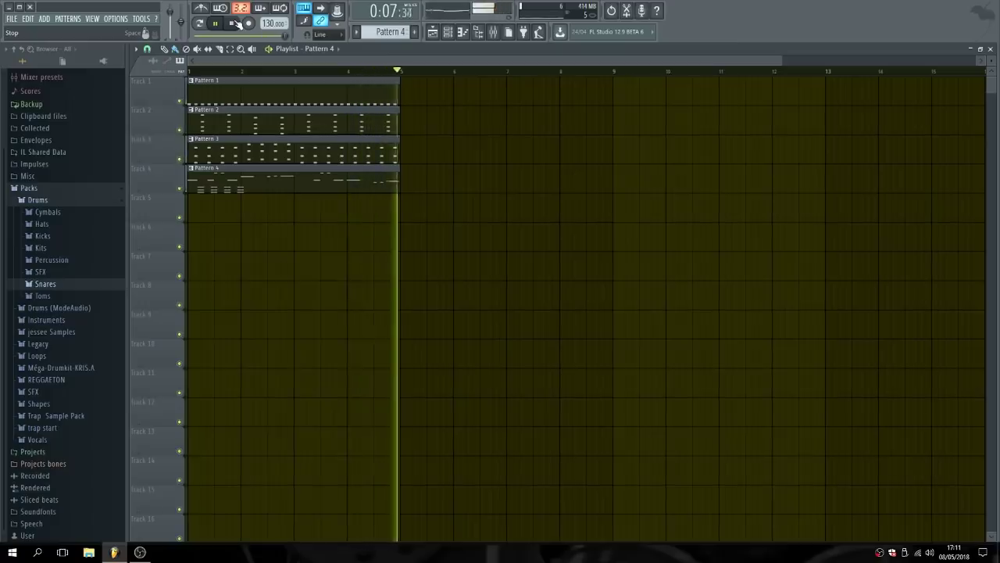
{"action": "left_click", "coordinate": [236, 23]}
{"action": "left_click", "coordinate": [142, 552]}
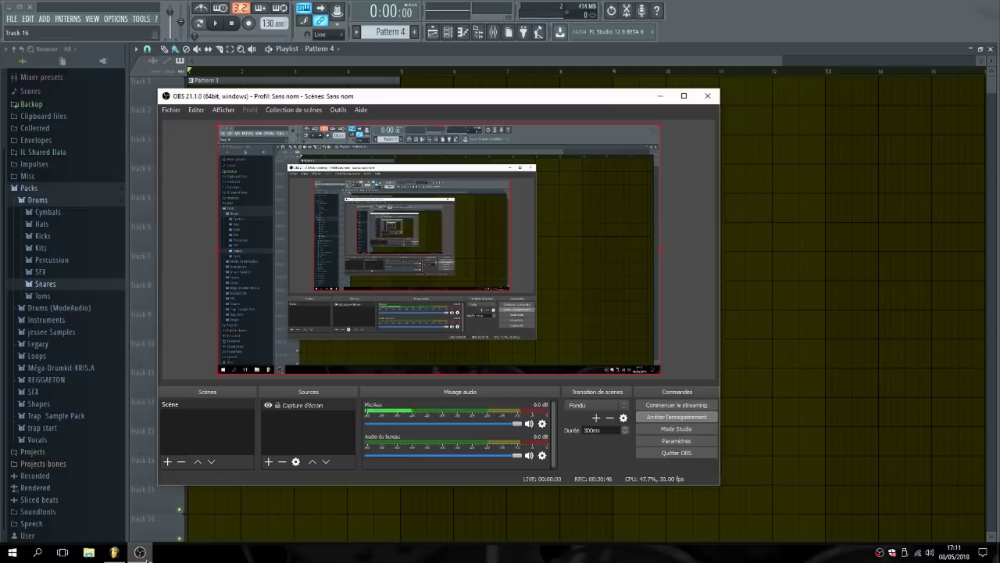
{"action": "left_click", "coordinate": [144, 553]}
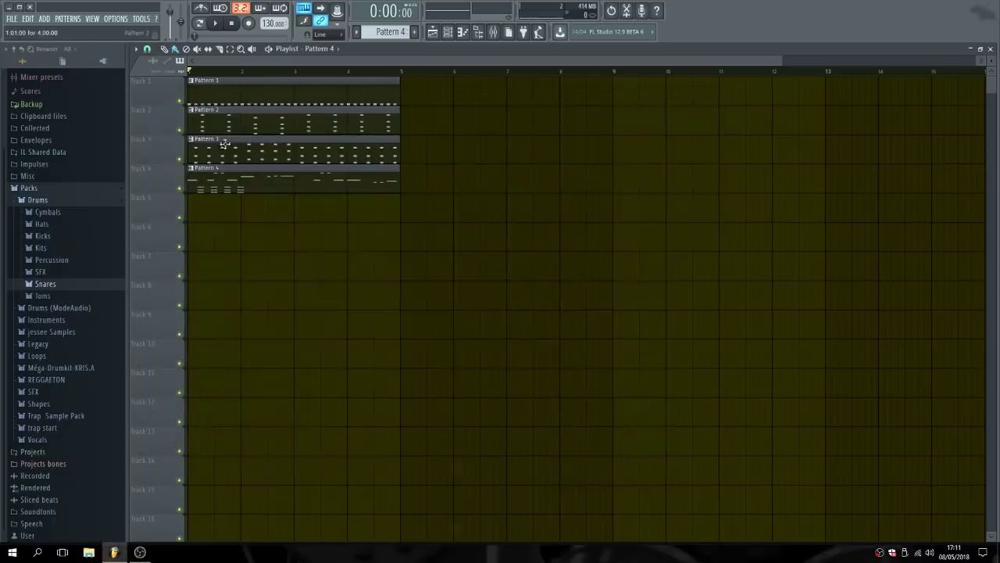
Open the Model organ notes of Pattern 3 in the piano roll and audition the start of the pattern on its own.
{"action": "left_click", "coordinate": [448, 32]}
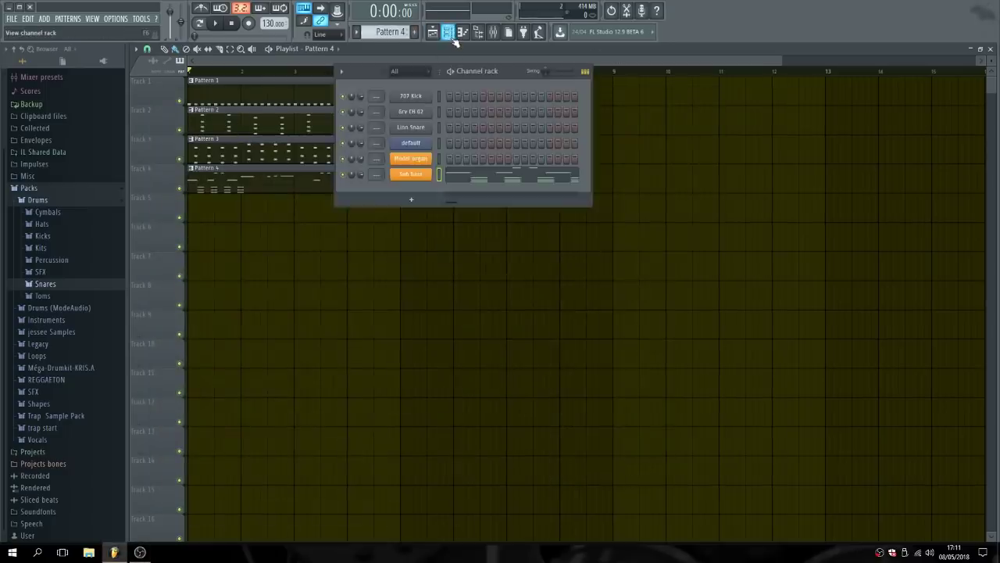
{"action": "left_click_drag", "start_coordinate": [397, 30], "coordinate": [398, 38]}
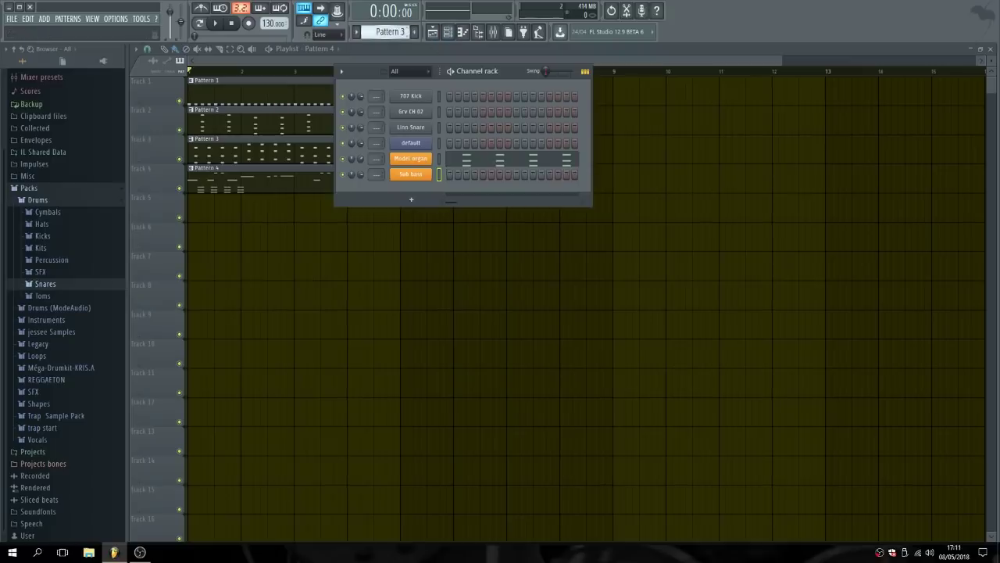
{"action": "right_click", "coordinate": [432, 156]}
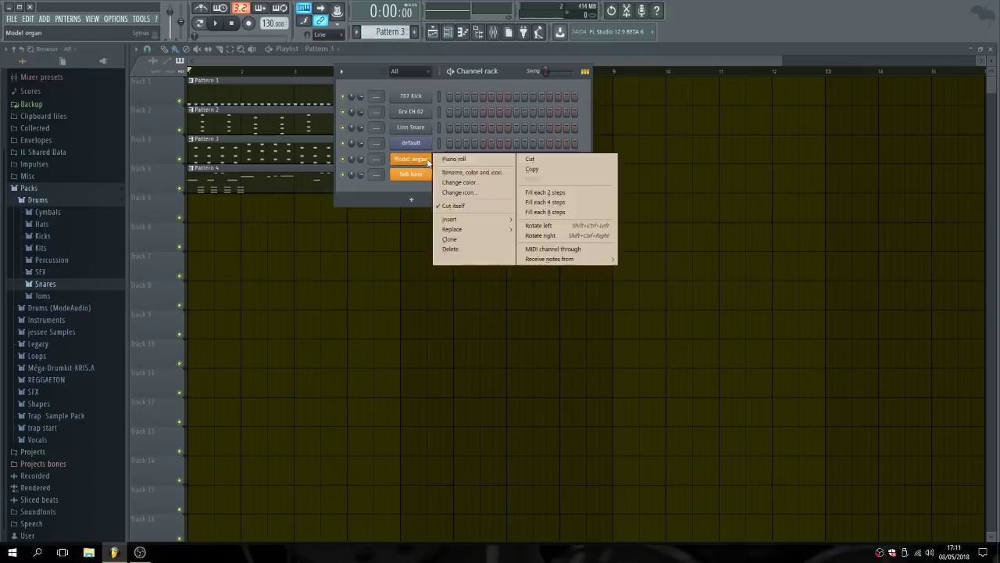
{"action": "left_click", "coordinate": [450, 160]}
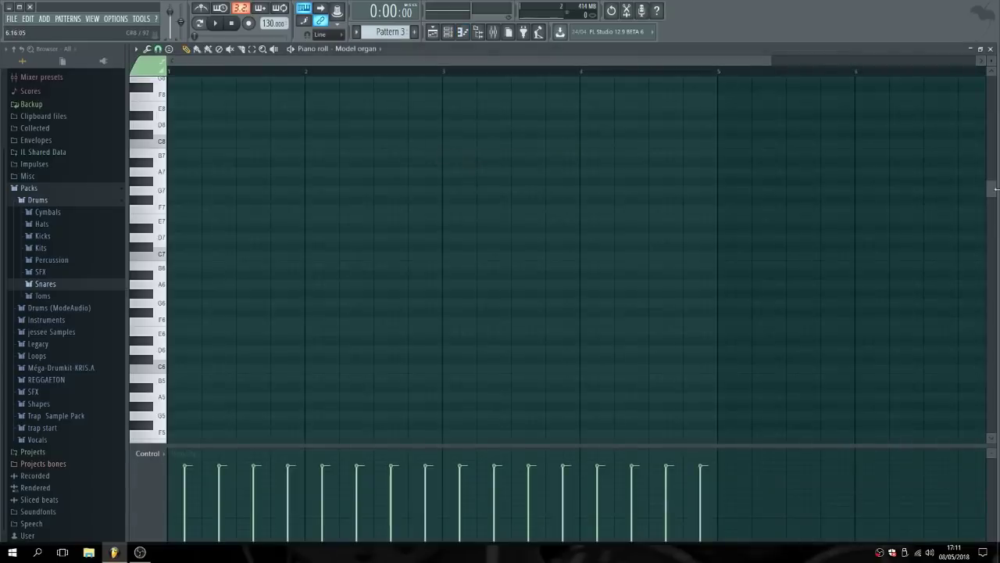
{"action": "left_click_drag", "start_coordinate": [997, 194], "coordinate": [986, 292]}
{"action": "left_click", "coordinate": [201, 24]}
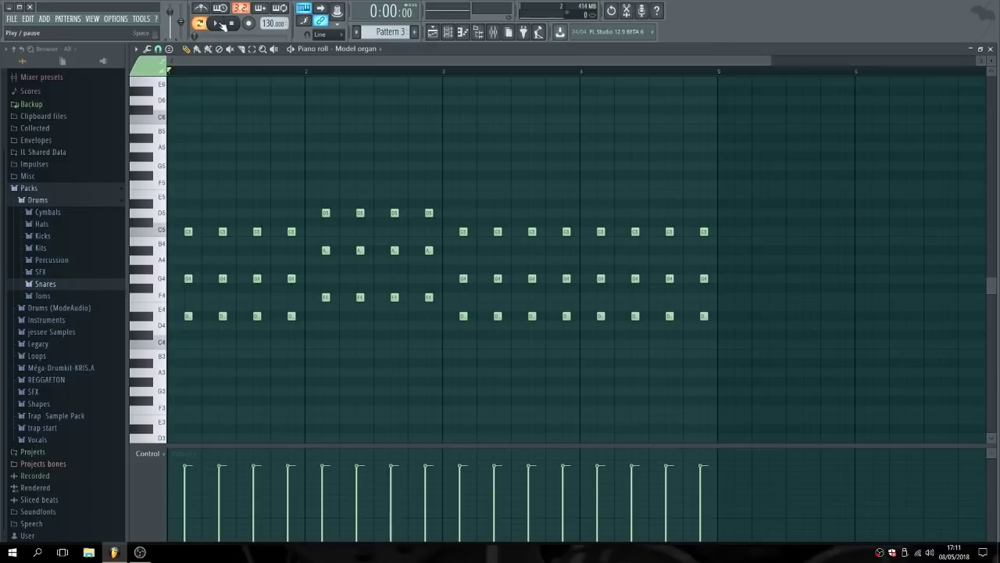
{"action": "left_click", "coordinate": [218, 24]}
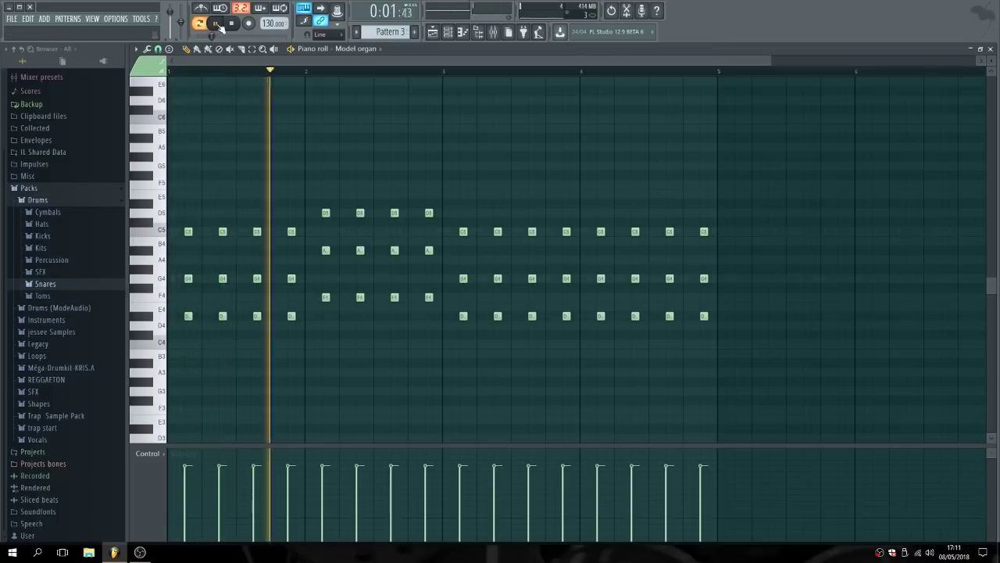
{"action": "left_click", "coordinate": [232, 24]}
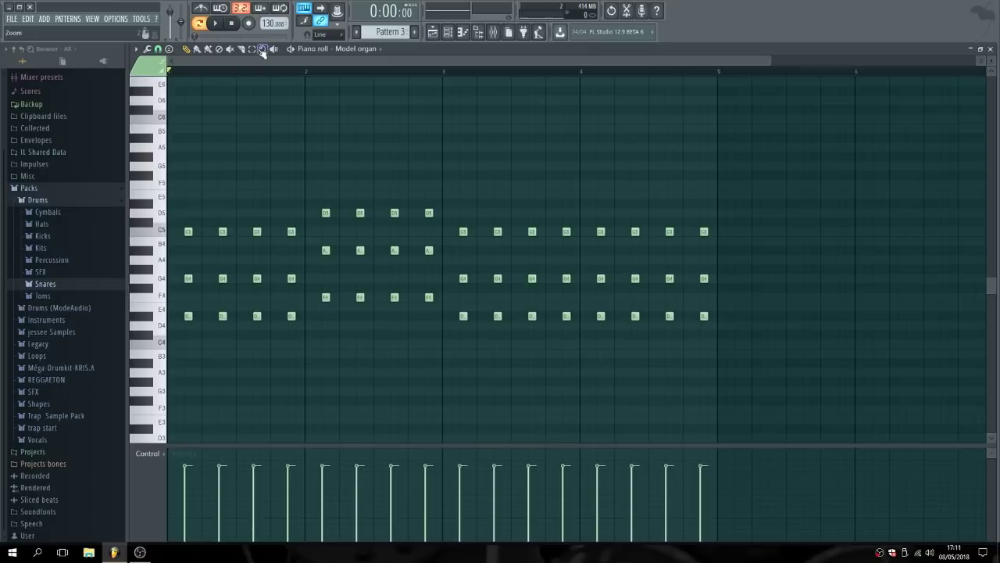
Select all Model organ chord notes in Pattern 3 and set the piano roll's grid snapping to none.
{"action": "left_click_drag", "start_coordinate": [776, 397], "coordinate": [47, 100]}
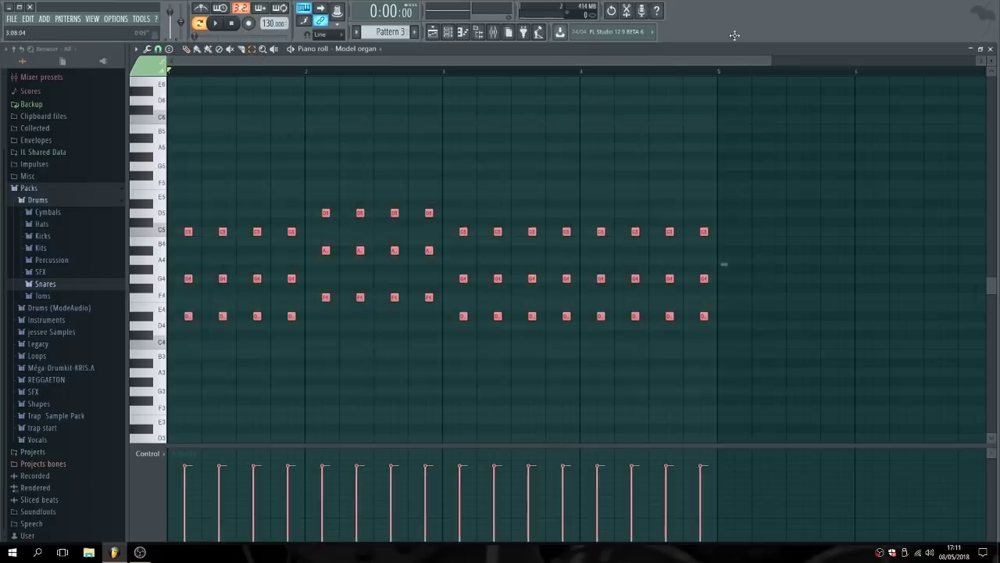
{"action": "left_click_drag", "start_coordinate": [768, 59], "coordinate": [229, 59]}
{"action": "left_click", "coordinate": [158, 49]}
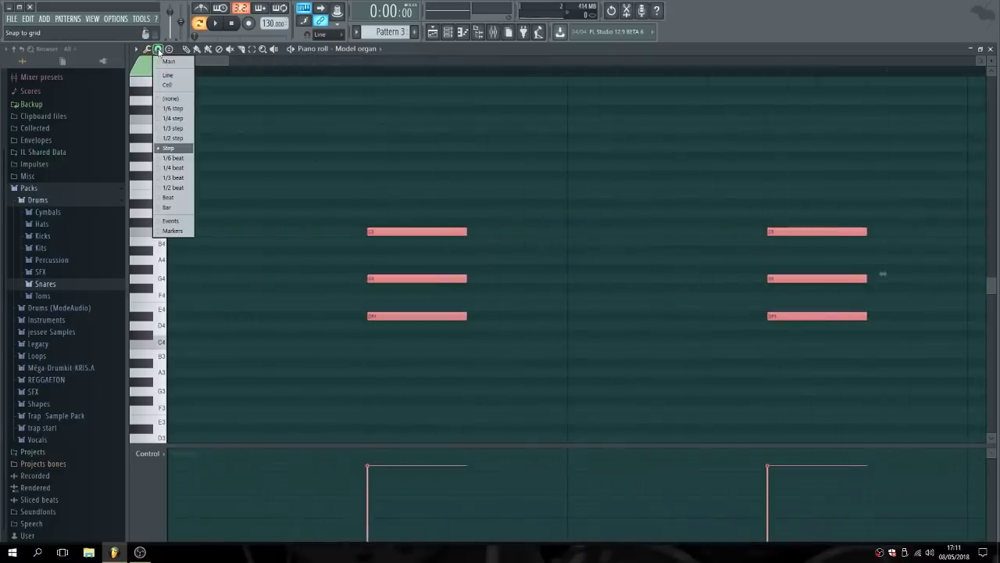
{"action": "left_click", "coordinate": [172, 98]}
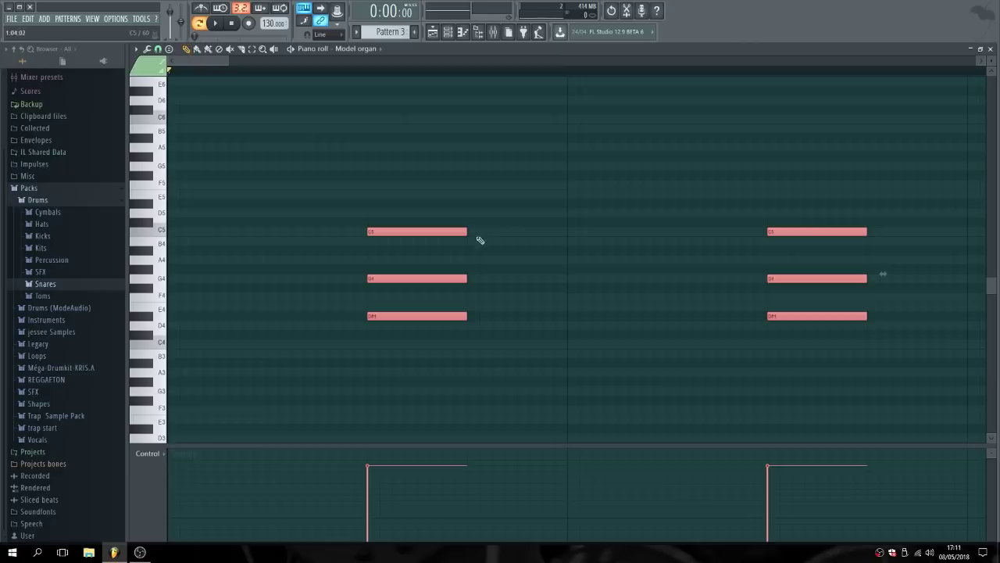
{"action": "mouse_move", "coordinate": [463, 232]}
{"action": "left_mouse_down"}
{"action": "mouse_move", "coordinate": [382, 233]}
{"action": "mouse_move", "coordinate": [461, 234]}
{"action": "left_mouse_up"}
Shorten all selected Model organ notes to a length of 0:00:09 while the pattern plays, and stop playback.
{"action": "left_click", "coordinate": [226, 24]}
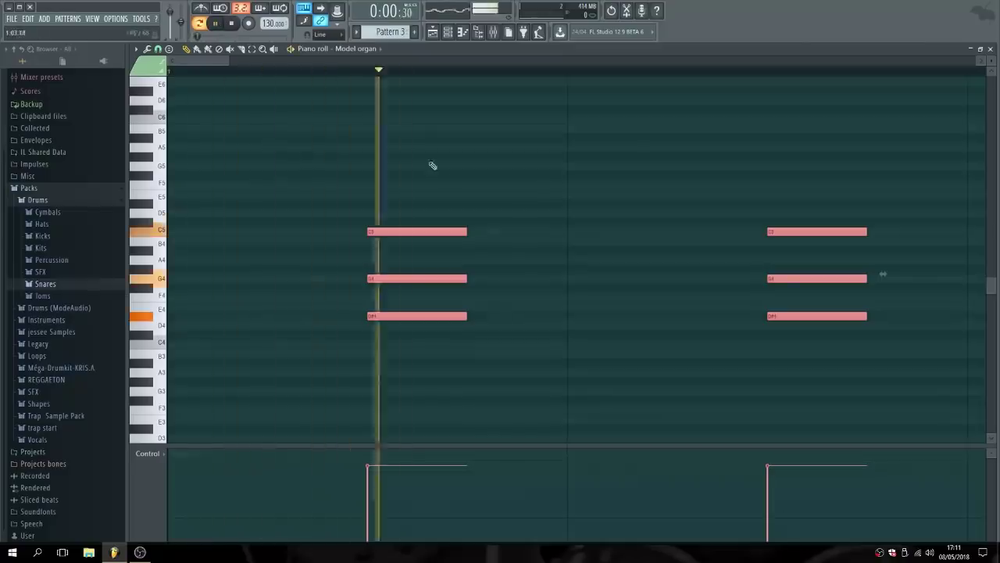
{"action": "left_click_drag", "start_coordinate": [467, 232], "coordinate": [420, 232]}
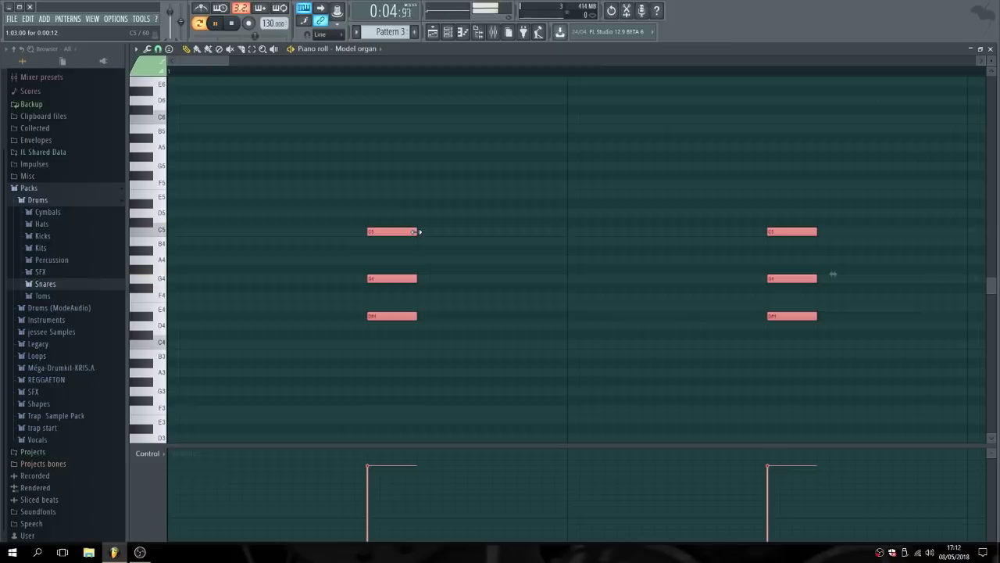
{"action": "left_click_drag", "start_coordinate": [411, 233], "coordinate": [406, 233]}
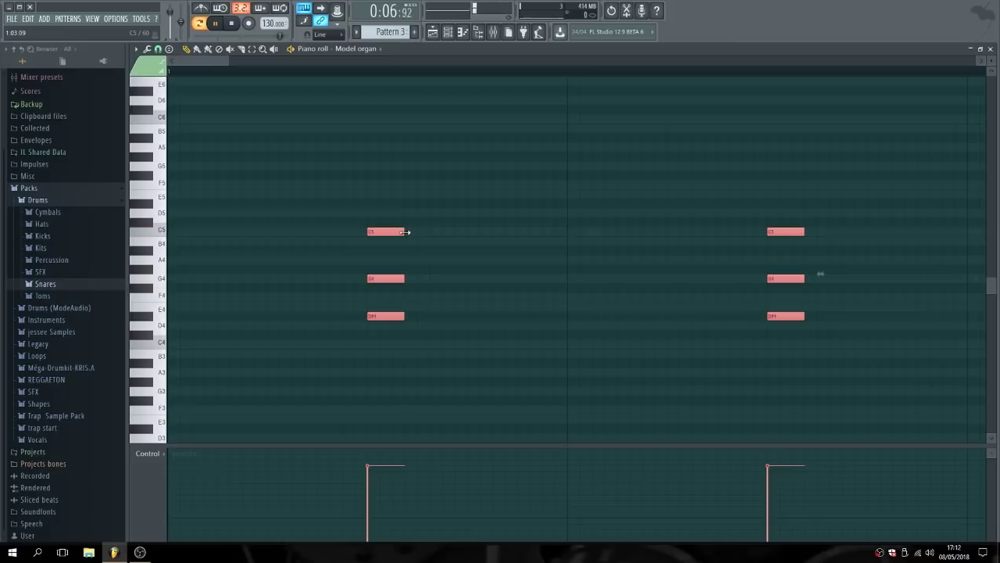
{"action": "key", "text": "space"}
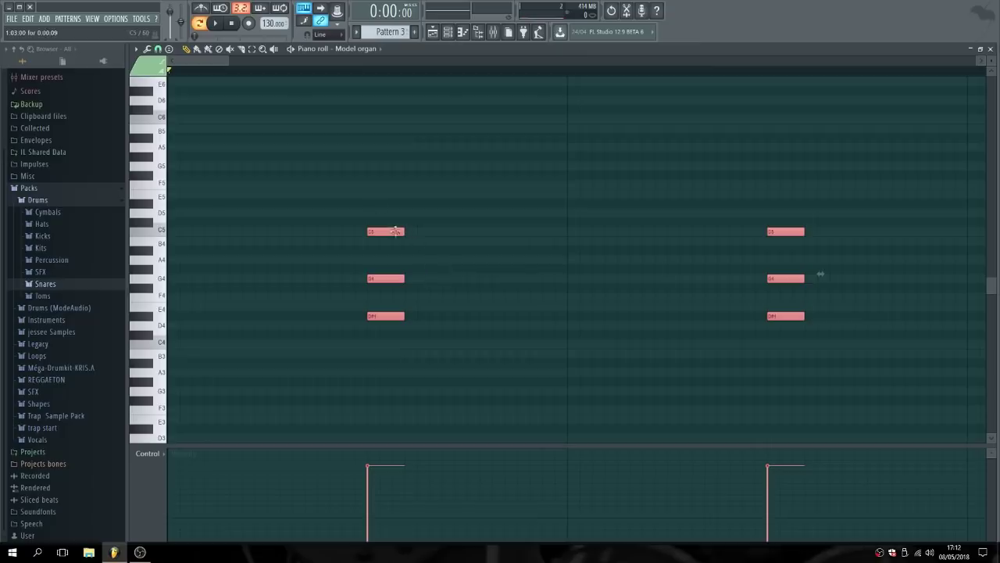
Lengthen the selected Model organ notes slightly during playback, stop it, and clear the note selection.
{"action": "left_click", "coordinate": [219, 24]}
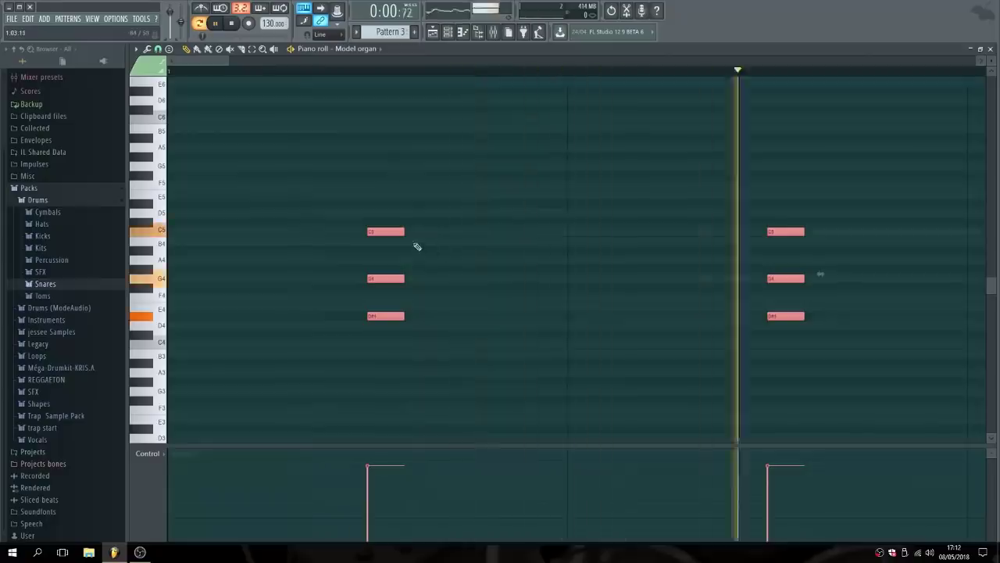
{"action": "mouse_move", "coordinate": [404, 232]}
{"action": "left_mouse_down"}
{"action": "mouse_move", "coordinate": [381, 236]}
{"action": "mouse_move", "coordinate": [412, 235]}
{"action": "mouse_move", "coordinate": [403, 235]}
{"action": "left_mouse_up"}
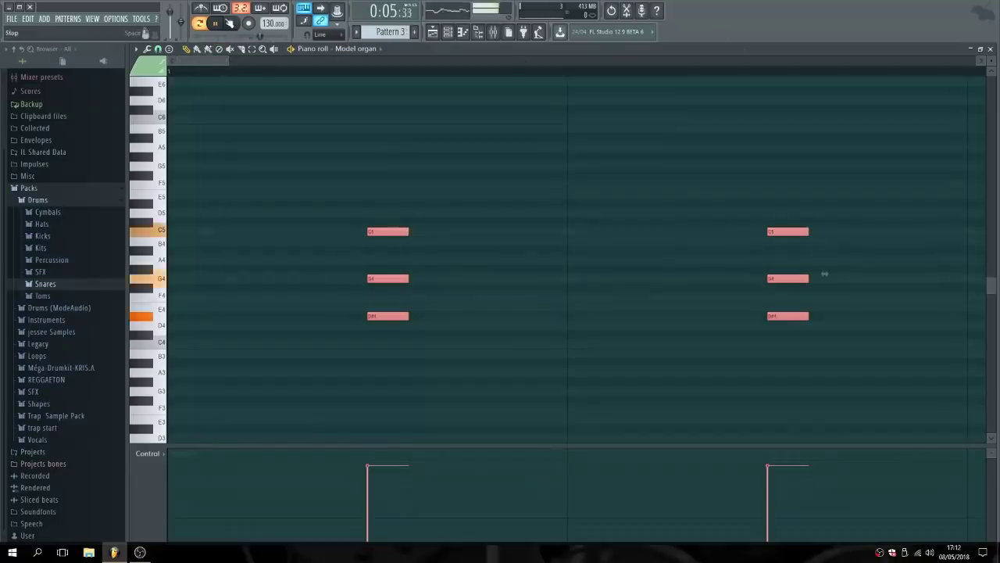
{"action": "key", "text": "space"}
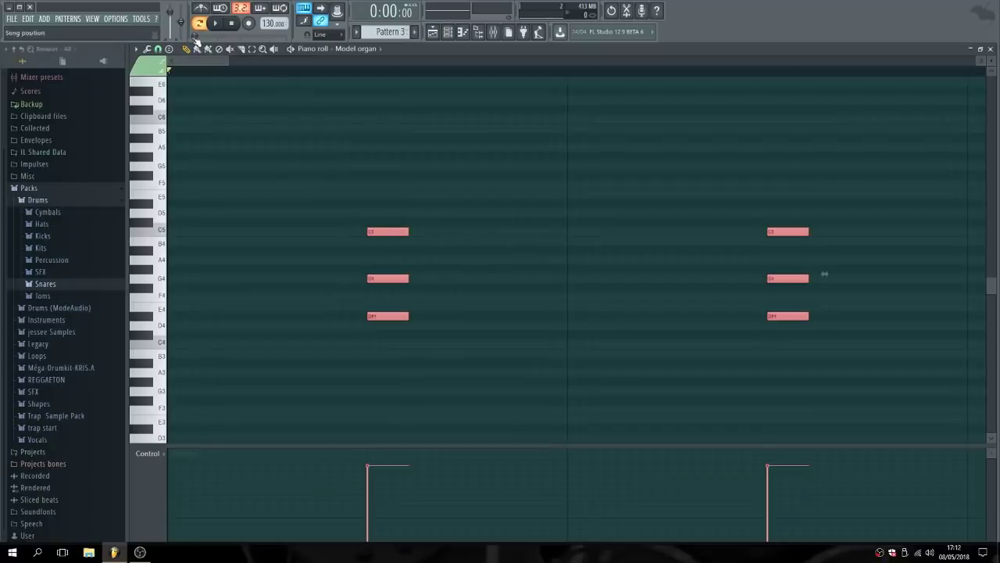
{"action": "left_click", "coordinate": [330, 153]}
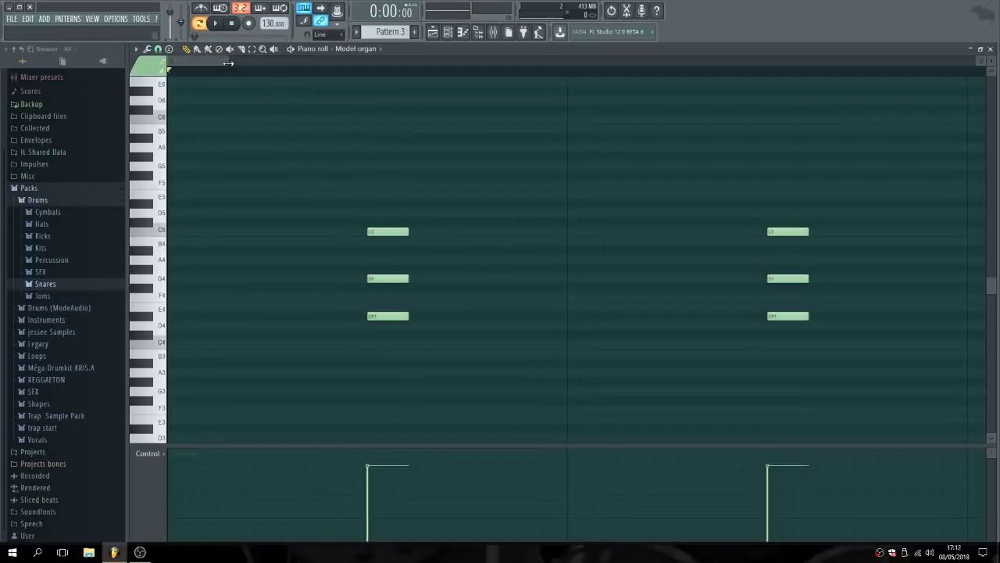
Play back the whole arrangement in song mode with the shortened organ chords, leaving the piano roll for the bare playlist.
{"action": "left_click_drag", "start_coordinate": [228, 63], "coordinate": [590, 62]}
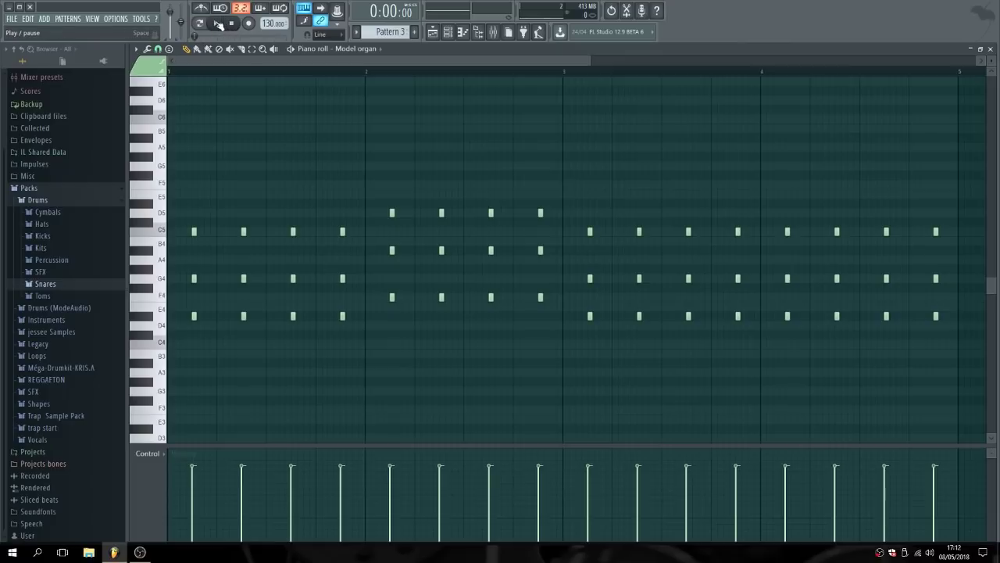
{"action": "left_click", "coordinate": [218, 25]}
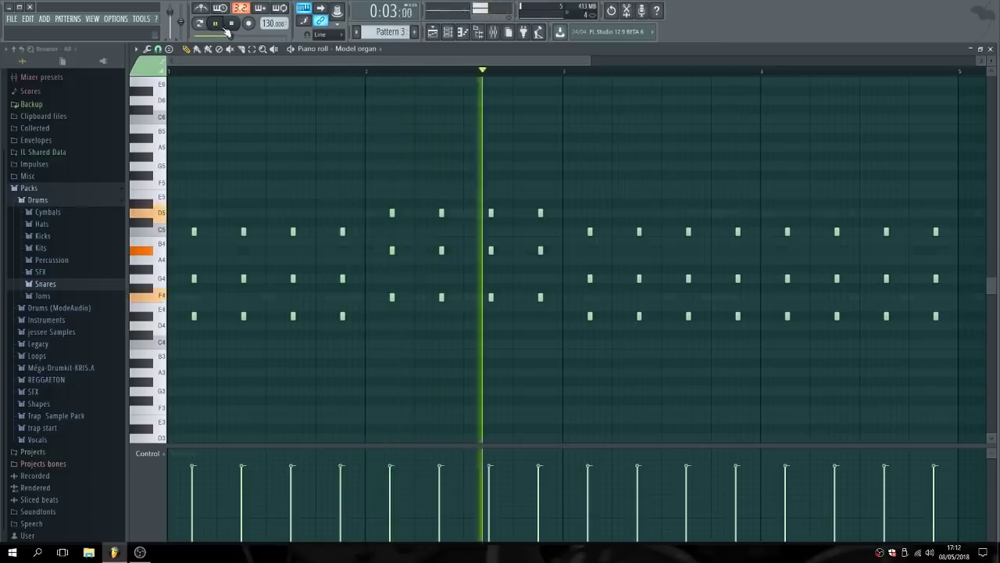
{"action": "left_click", "coordinate": [991, 49]}
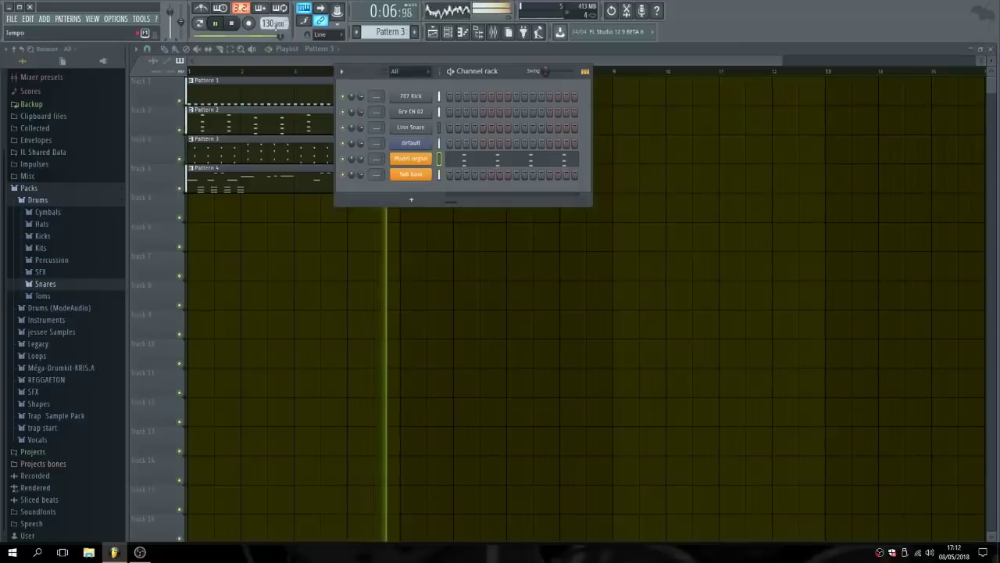
{"action": "left_click", "coordinate": [234, 24]}
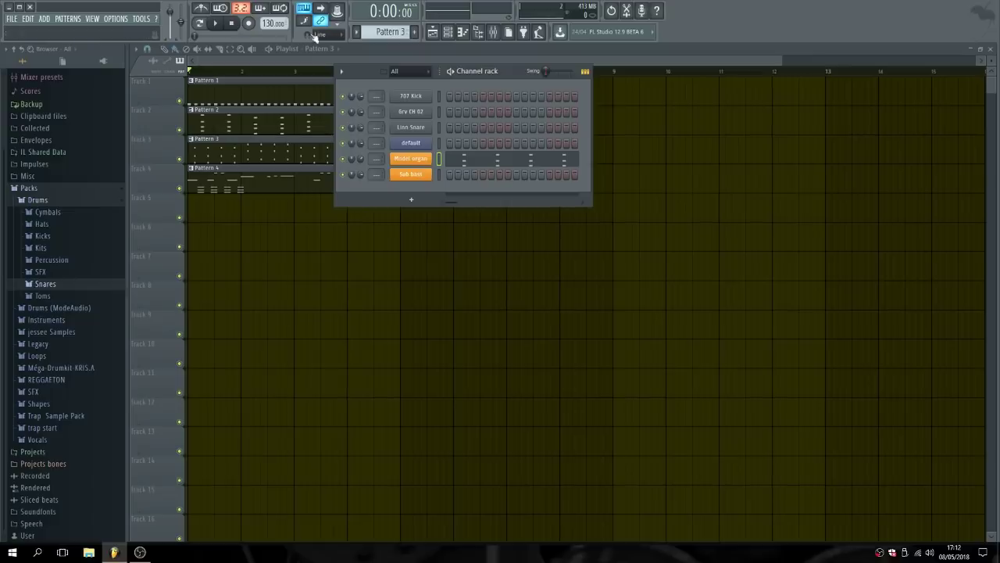
{"action": "left_click", "coordinate": [453, 36]}
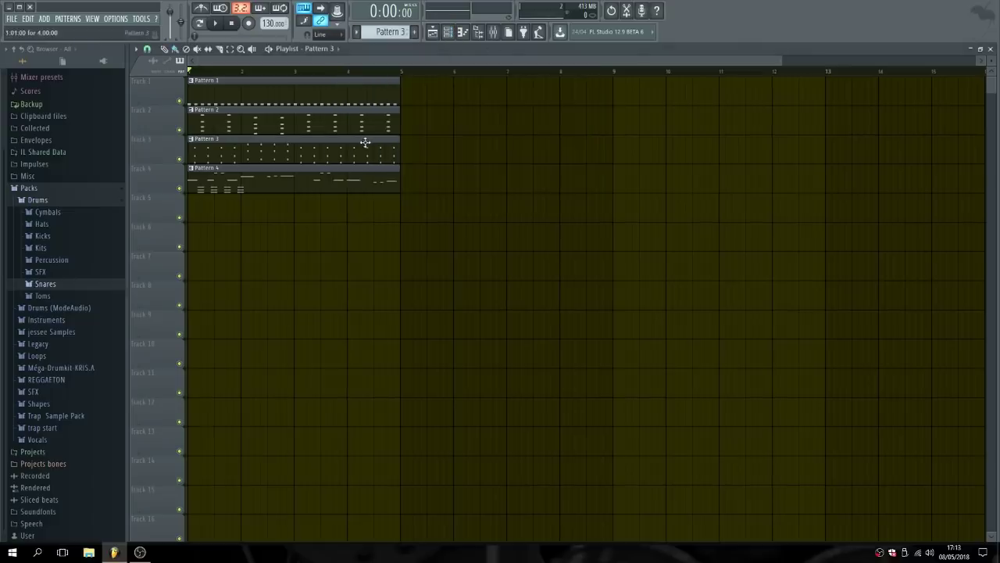
Open the default channel's notes of Pattern 2 in the piano roll with all four bars in view.
{"action": "left_click", "coordinate": [462, 32]}
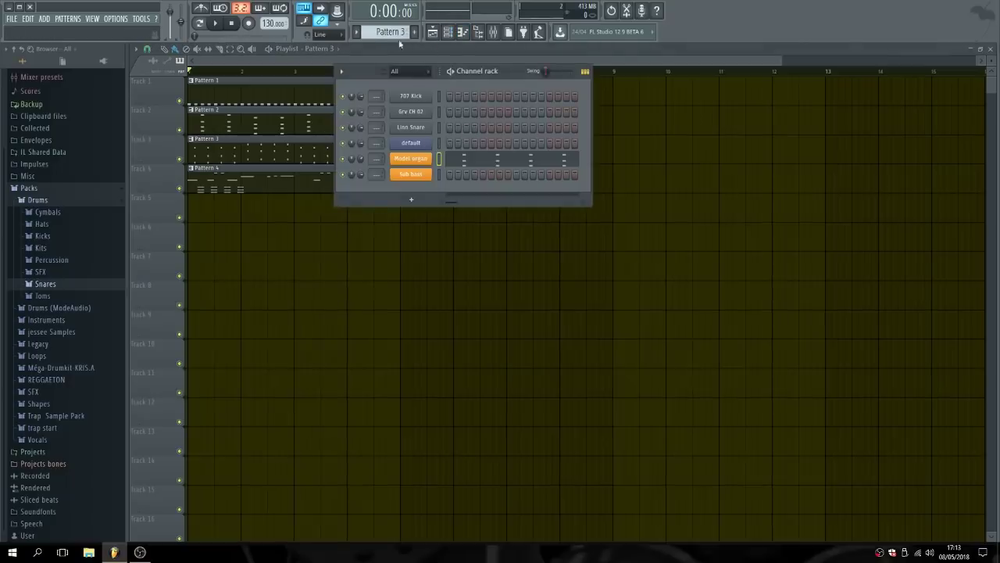
{"action": "scroll", "coordinate": [391, 32], "scroll_direction": "up", "scroll_amount": 1}
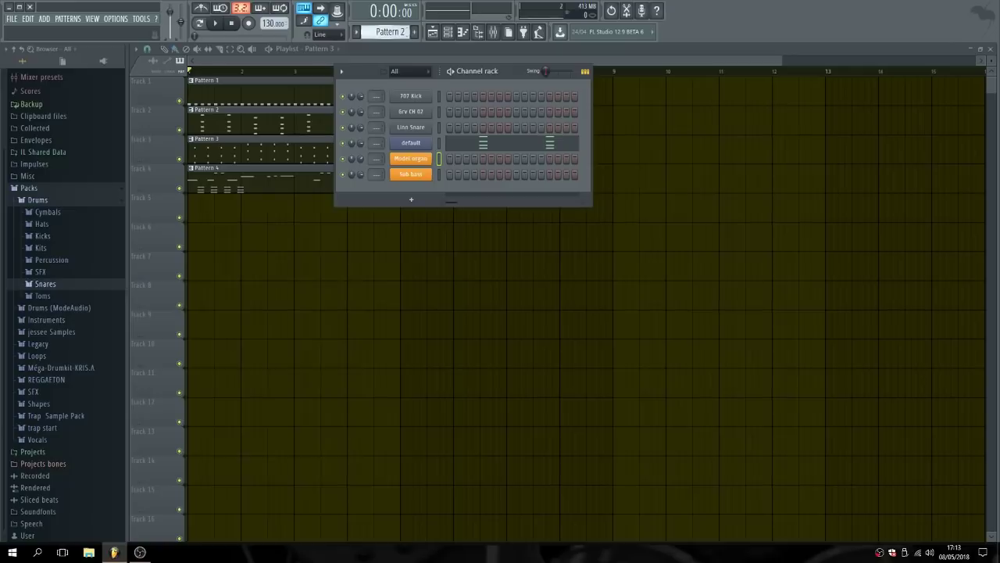
{"action": "right_click", "coordinate": [429, 150]}
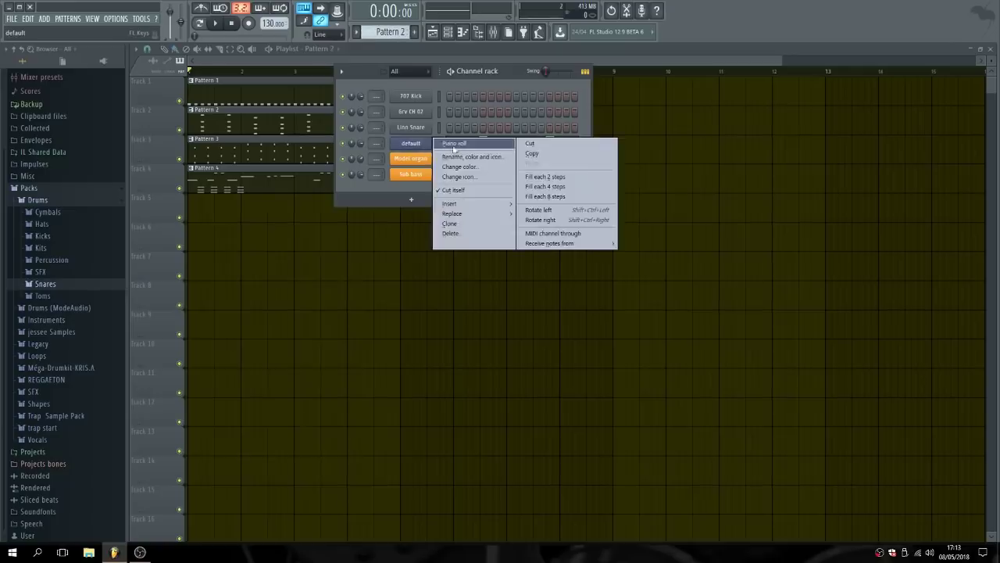
{"action": "left_click", "coordinate": [462, 145]}
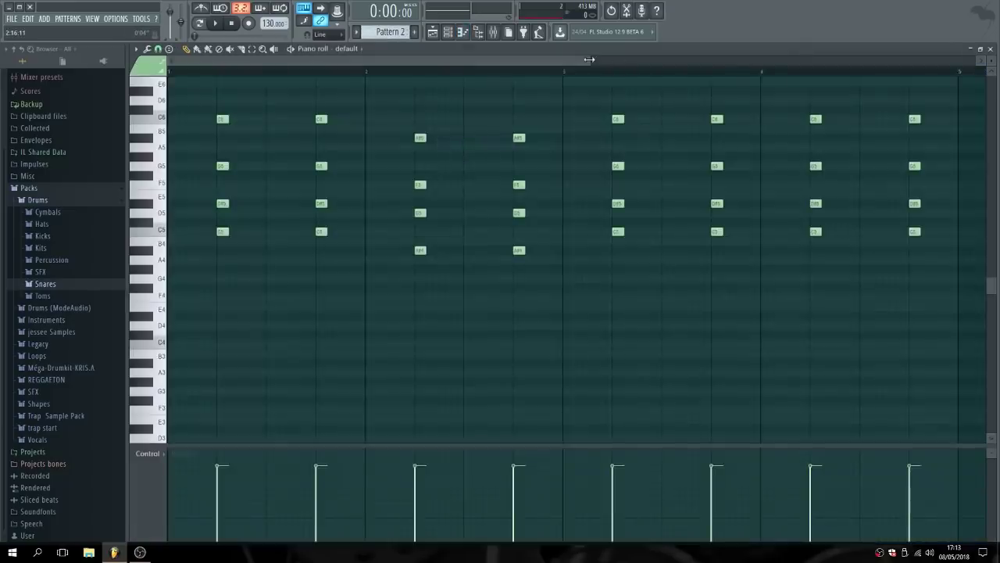
{"action": "left_click_drag", "start_coordinate": [589, 60], "coordinate": [844, 86]}
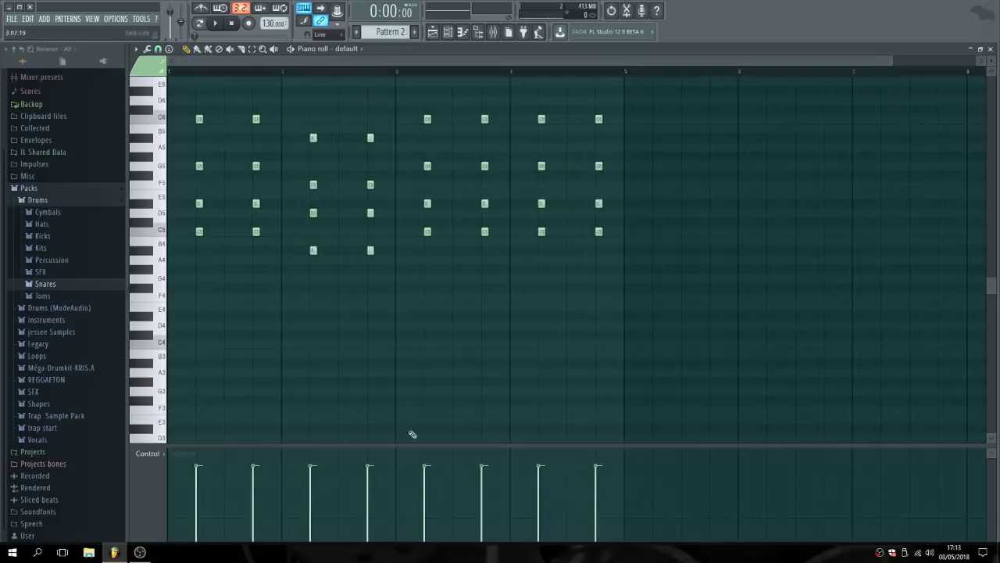
{"action": "left_click", "coordinate": [140, 552]}
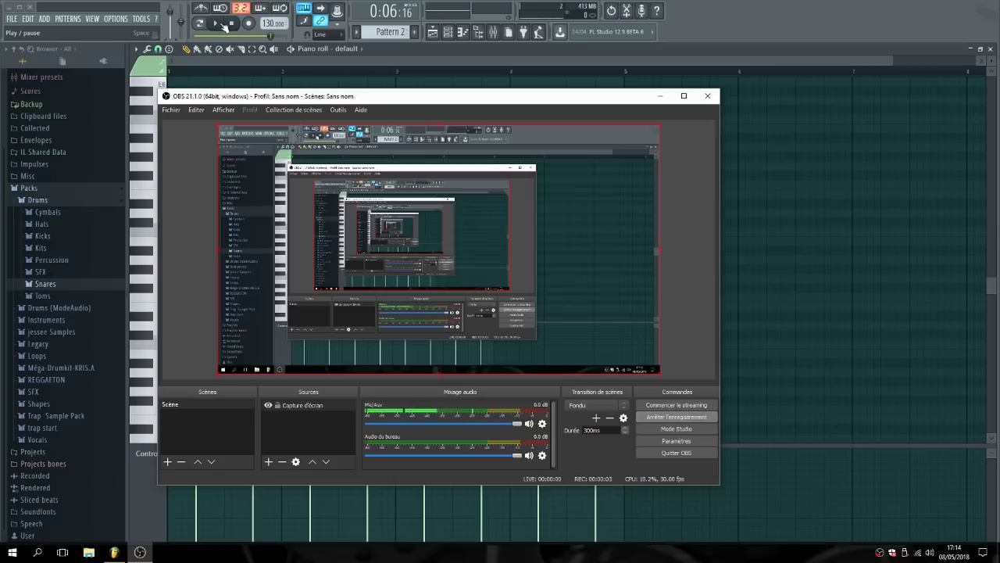
{"action": "left_click", "coordinate": [215, 23]}
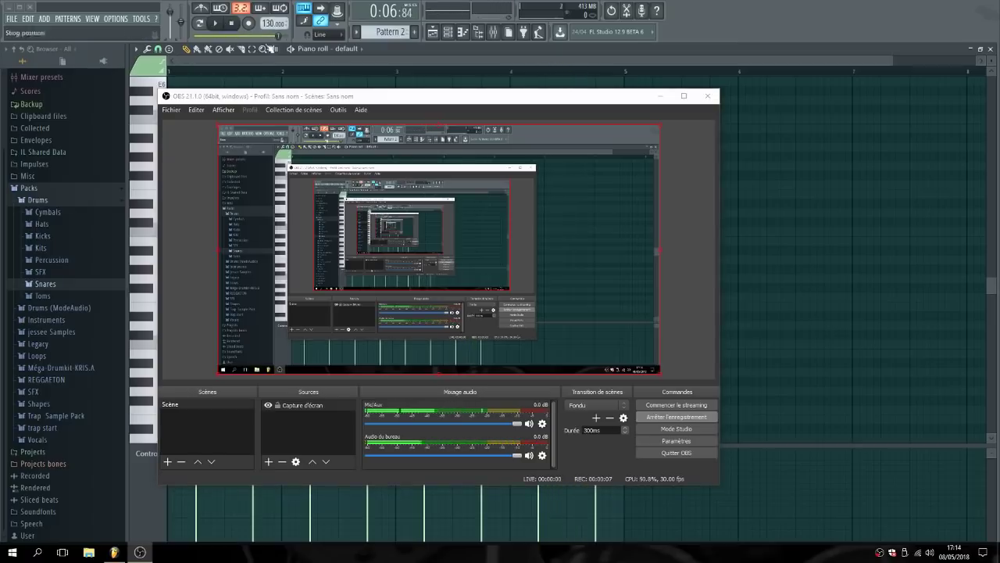
{"action": "left_click", "coordinate": [662, 96]}
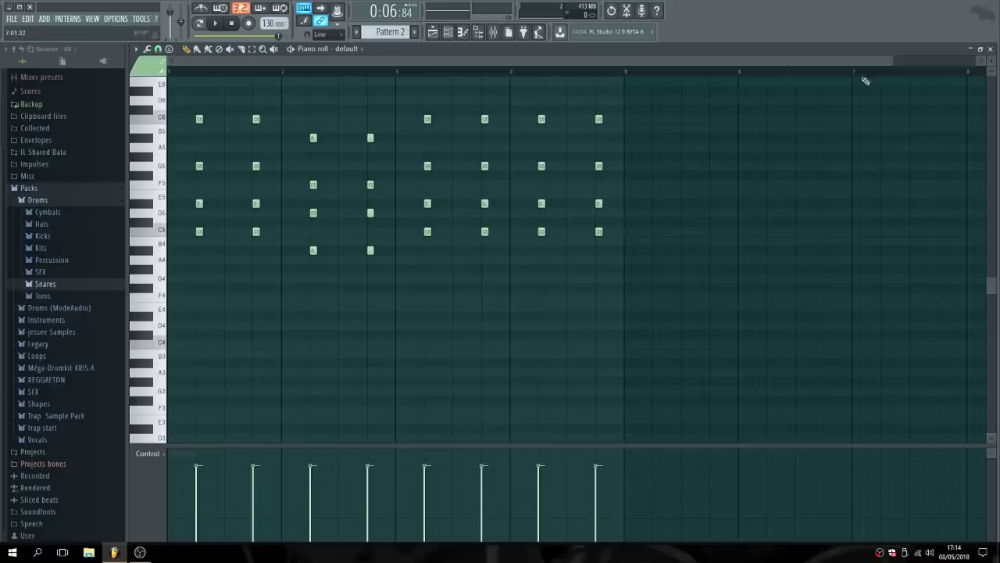
Audition the start of Pattern 2 on its own with the range above its chords in view.
{"action": "left_click_drag", "start_coordinate": [891, 60], "coordinate": [620, 79]}
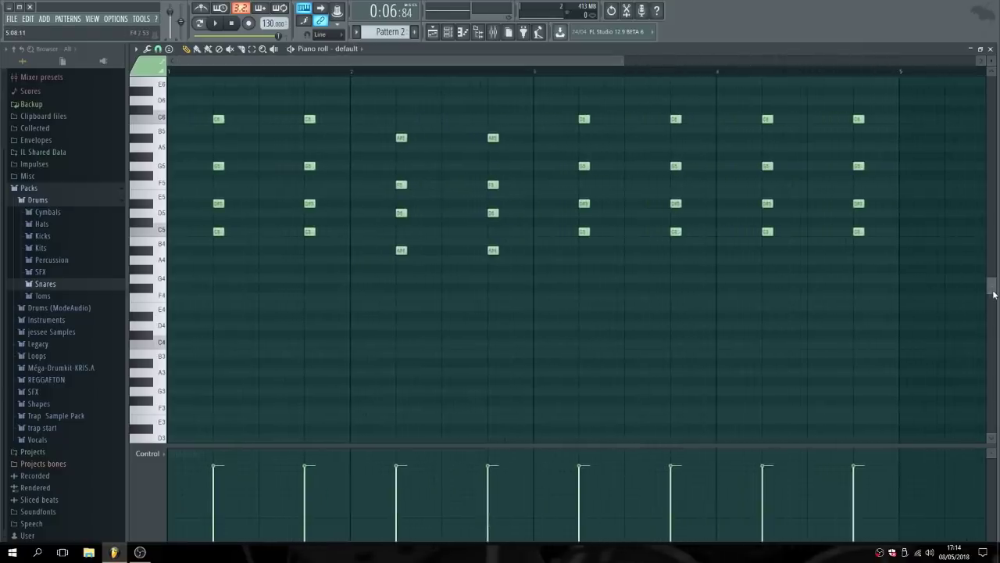
{"action": "left_click_drag", "start_coordinate": [994, 293], "coordinate": [991, 262]}
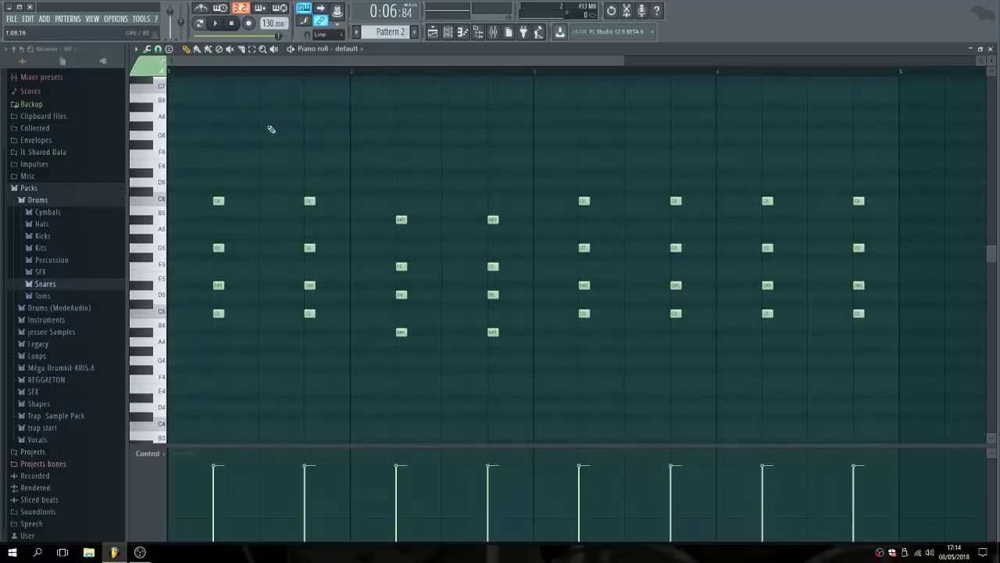
{"action": "left_click", "coordinate": [215, 23]}
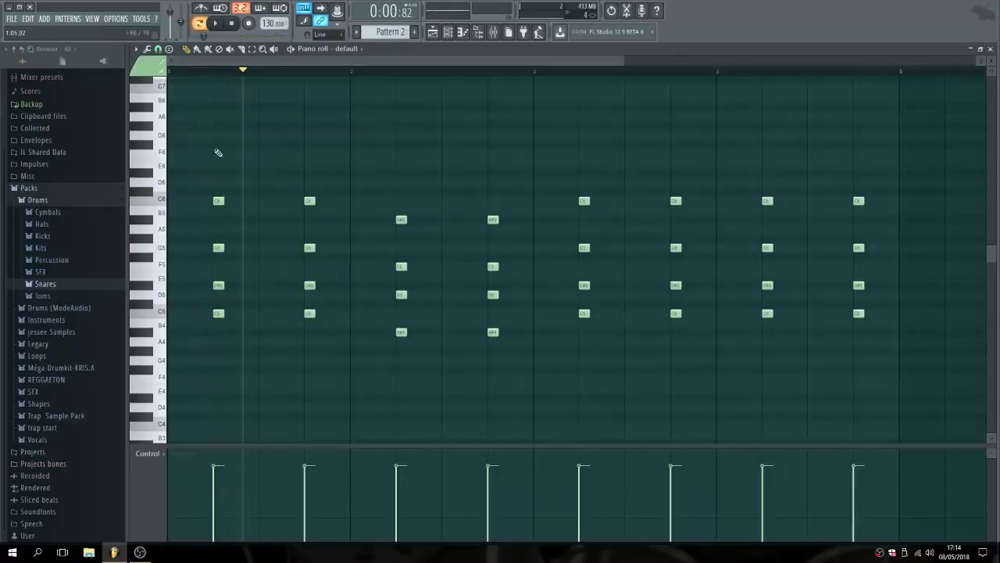
Try extra notes around the first chord of Pattern 2, keeping only a very short D#6 at step 5 of bar 1.
{"action": "left_click_drag", "start_coordinate": [223, 200], "coordinate": [234, 317]}
{"action": "right_click", "coordinate": [234, 317]}
{"action": "left_click", "coordinate": [234, 211]}
{"action": "left_click", "coordinate": [233, 204]}
{"action": "left_click", "coordinate": [208, 158]}
{"action": "left_click_drag", "start_coordinate": [208, 158], "coordinate": [213, 172]}
{"action": "right_click", "coordinate": [234, 209]}
{"action": "right_click", "coordinate": [233, 201]}
{"action": "left_click", "coordinate": [232, 25]}
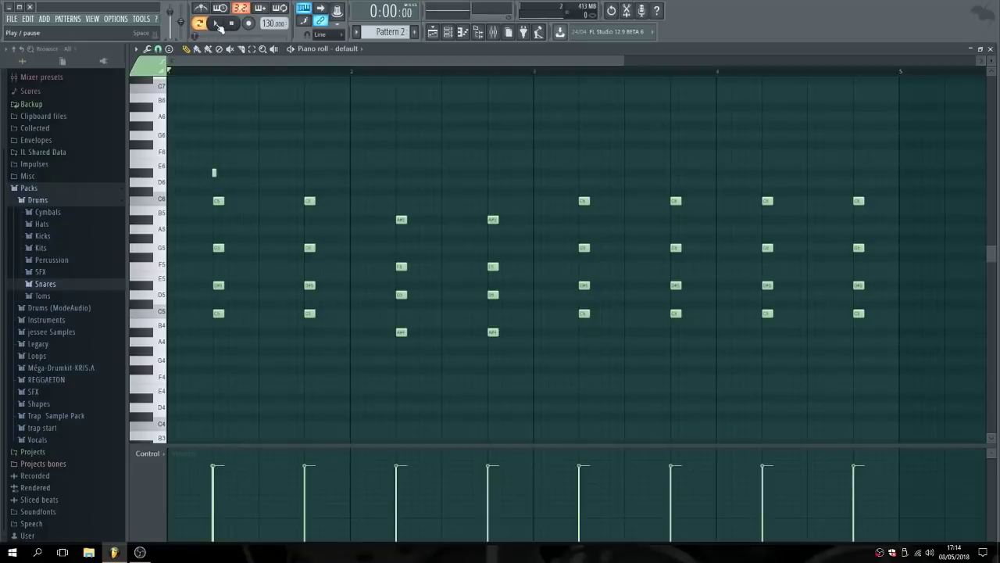
Stagger the first chord of Pattern 2, moving D#6, C6 and D#5 slightly before step 5 and G5 and C5 slightly after it.
{"action": "left_click", "coordinate": [217, 23]}
{"action": "left_click", "coordinate": [217, 23]}
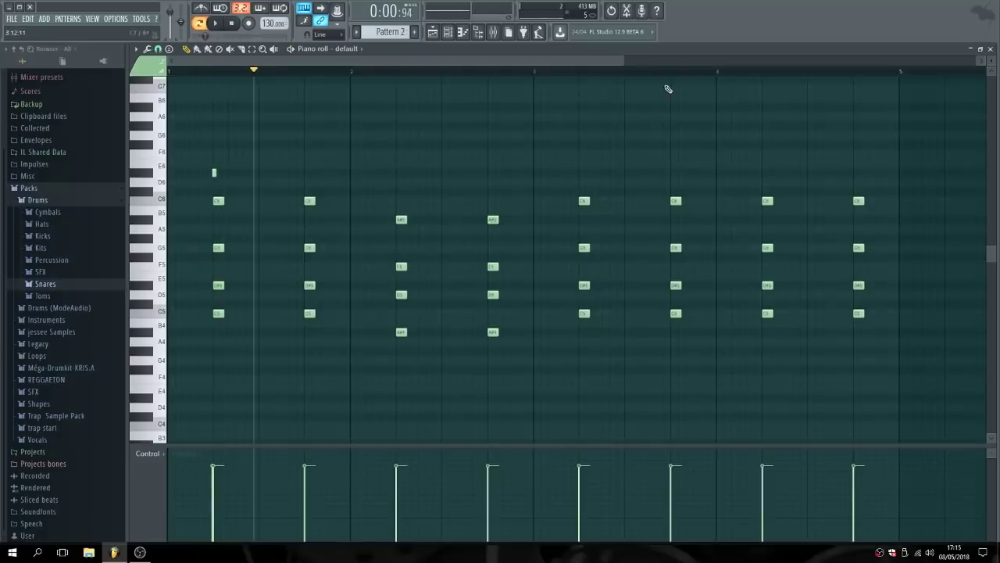
{"action": "left_click_drag", "start_coordinate": [627, 66], "coordinate": [231, 67]}
{"action": "left_click_drag", "start_coordinate": [374, 172], "coordinate": [389, 201]}
{"action": "left_click_drag", "start_coordinate": [384, 247], "coordinate": [389, 247]}
{"action": "left_click_drag", "start_coordinate": [393, 285], "coordinate": [392, 314]}
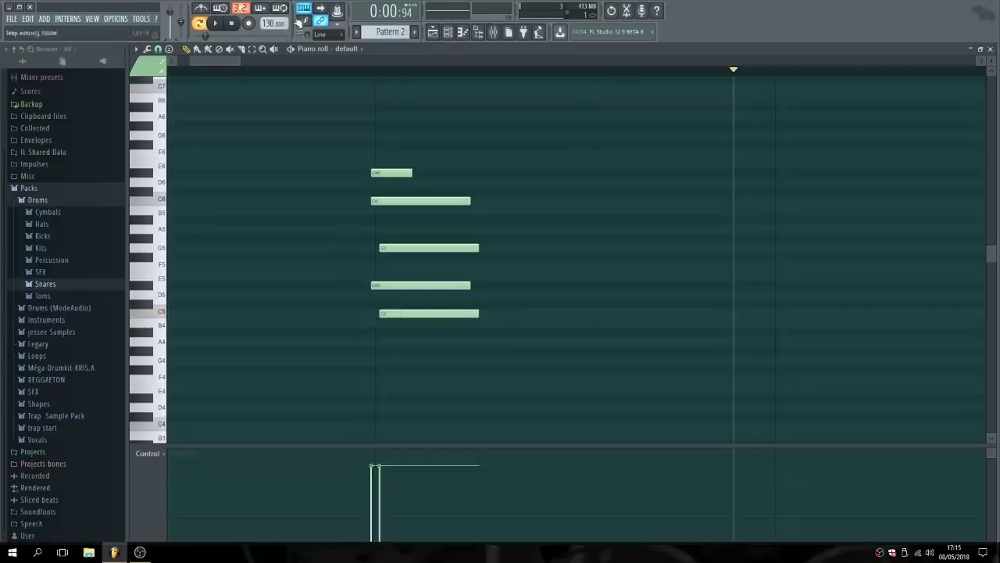
Audition the staggered first chord of Pattern 2, replaying it from just before the chord.
{"action": "left_click", "coordinate": [238, 26]}
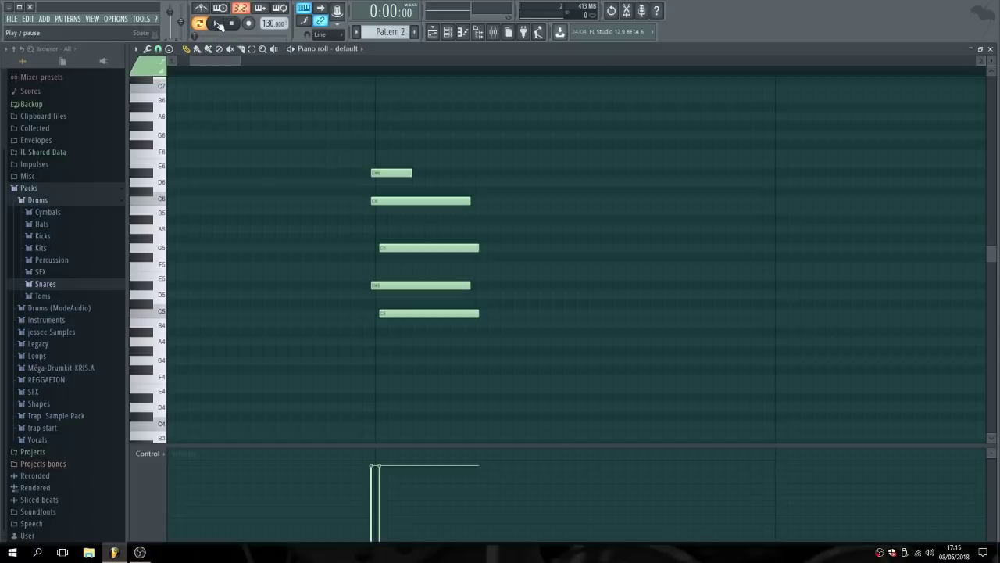
{"action": "left_click", "coordinate": [218, 24]}
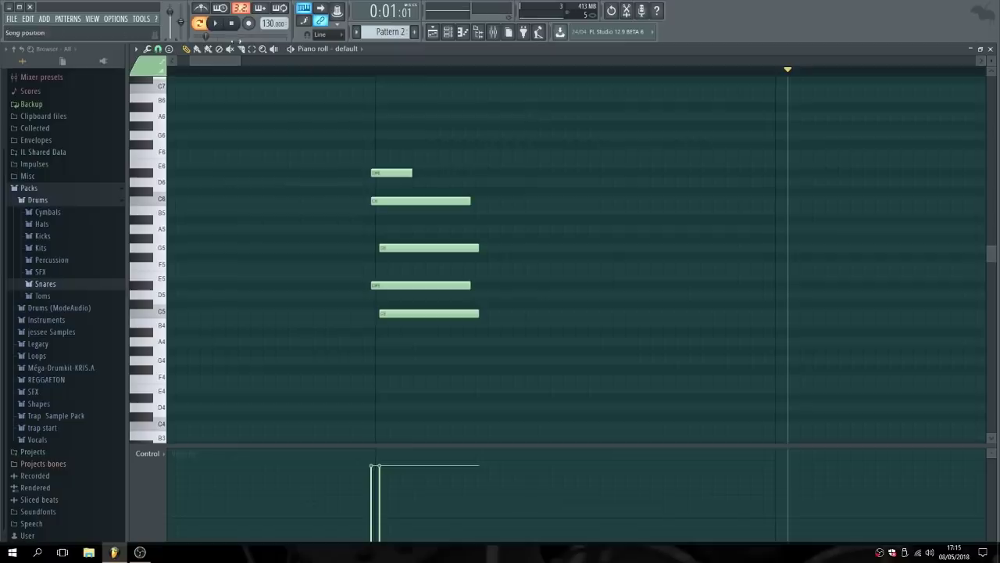
{"action": "left_click", "coordinate": [232, 24]}
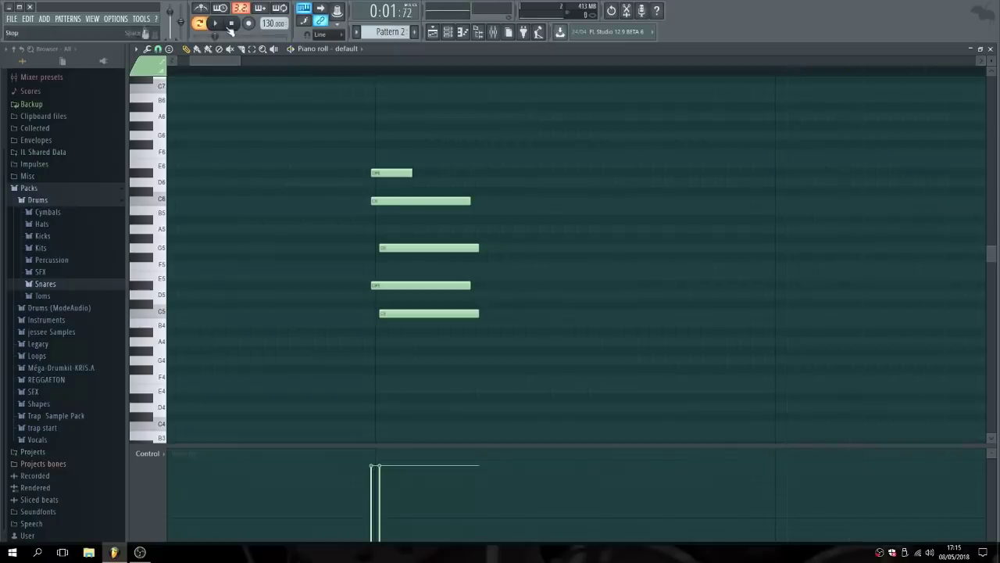
{"action": "left_click", "coordinate": [324, 72]}
{"action": "left_click", "coordinate": [218, 24]}
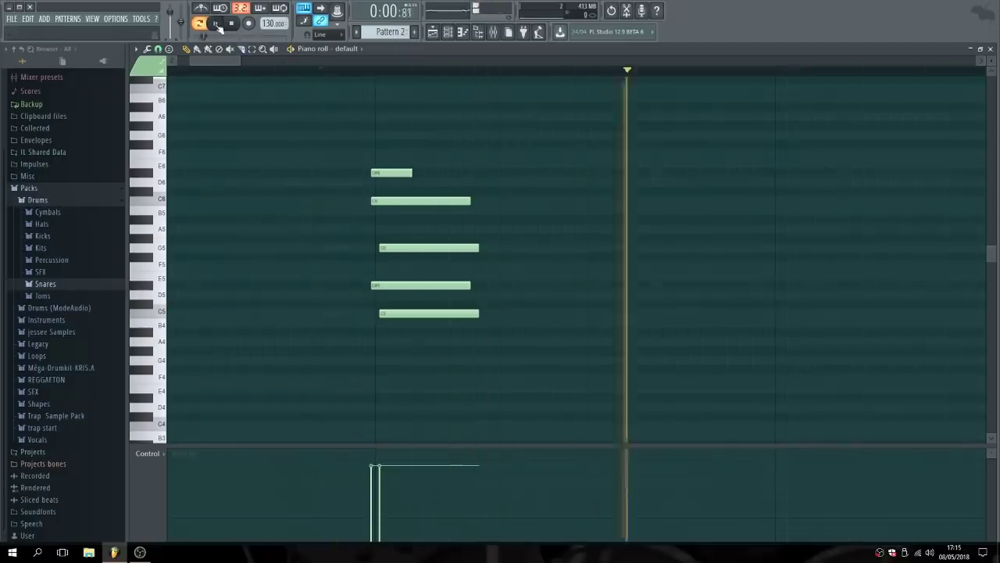
{"action": "mouse_move", "coordinate": [240, 62]}
{"action": "left_mouse_down"}
{"action": "mouse_move", "coordinate": [271, 67]}
{"action": "mouse_move", "coordinate": [223, 60]}
{"action": "left_mouse_up"}
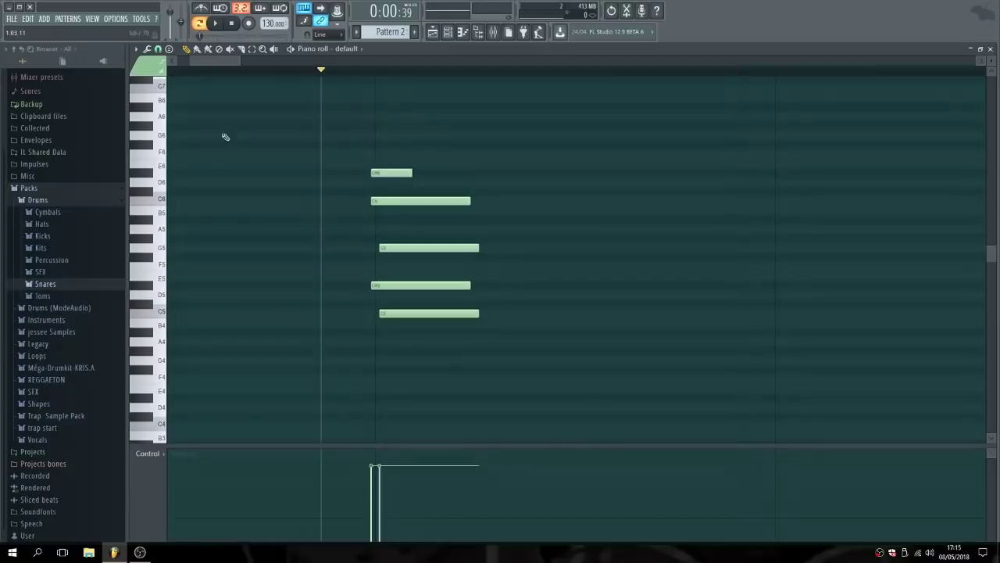
Switch to OBS to restart the screen recording, pause the pattern playback and minimize the OBS window.
{"action": "left_click", "coordinate": [145, 554]}
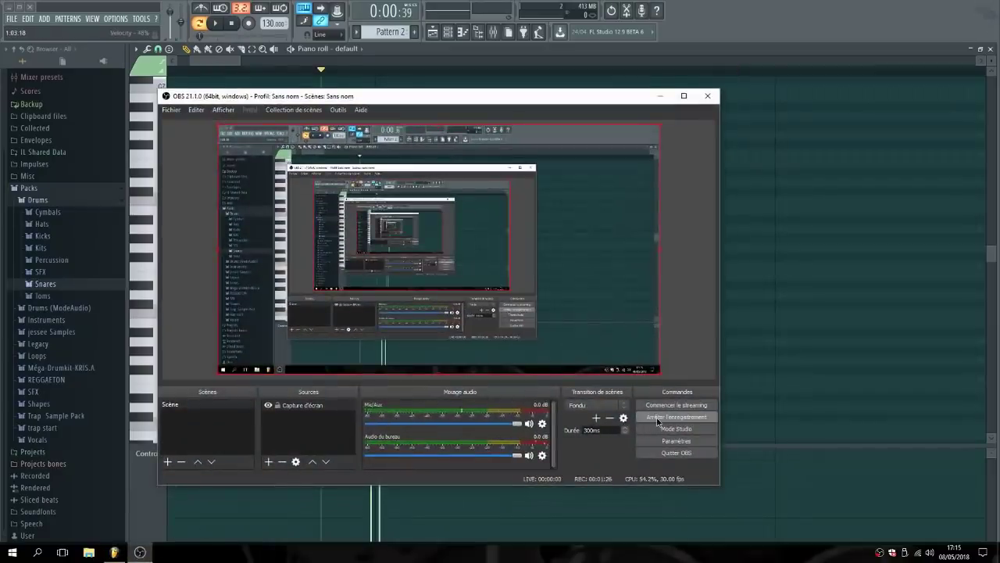
{"action": "left_click", "coordinate": [657, 422]}
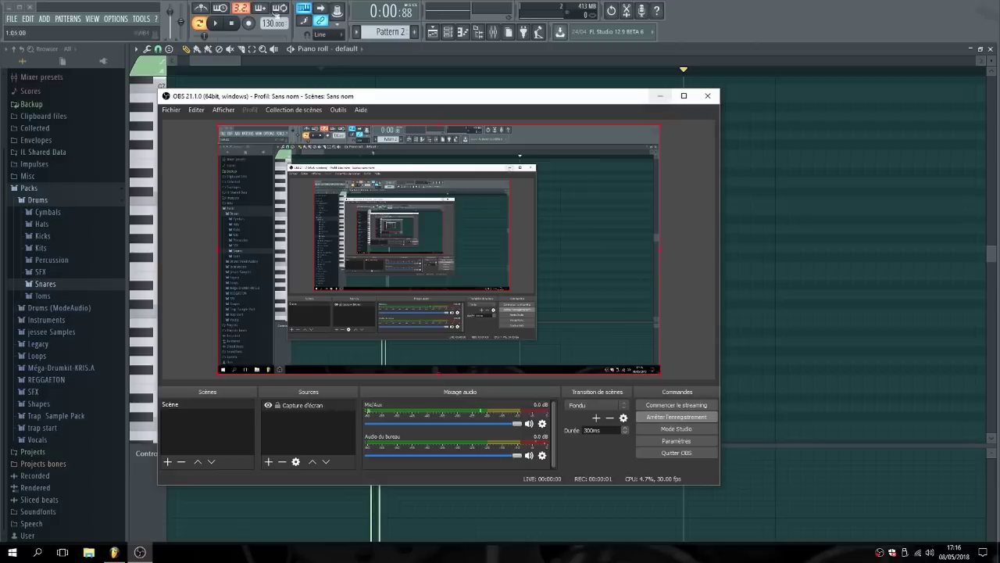
{"action": "left_click", "coordinate": [219, 23]}
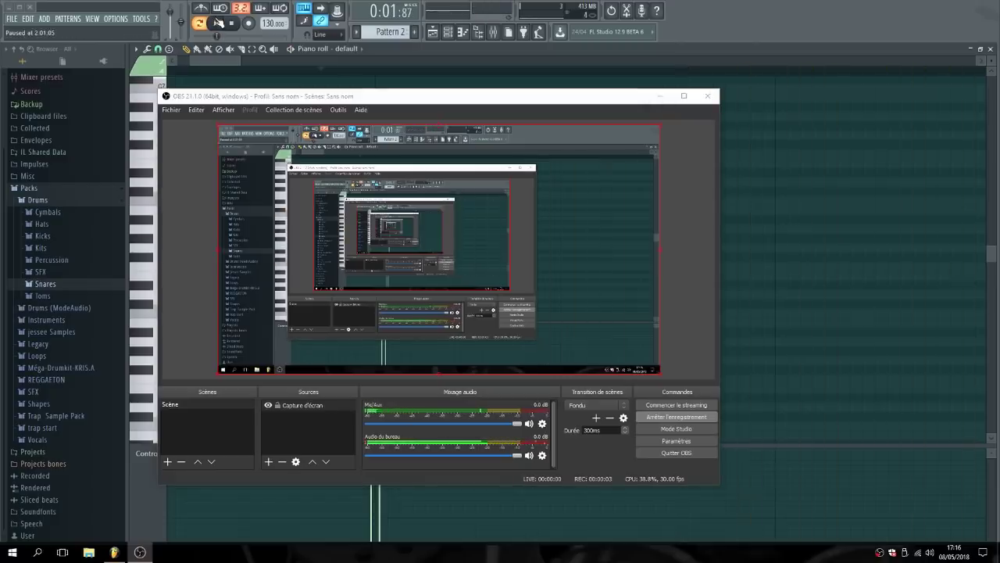
{"action": "left_click", "coordinate": [660, 96]}
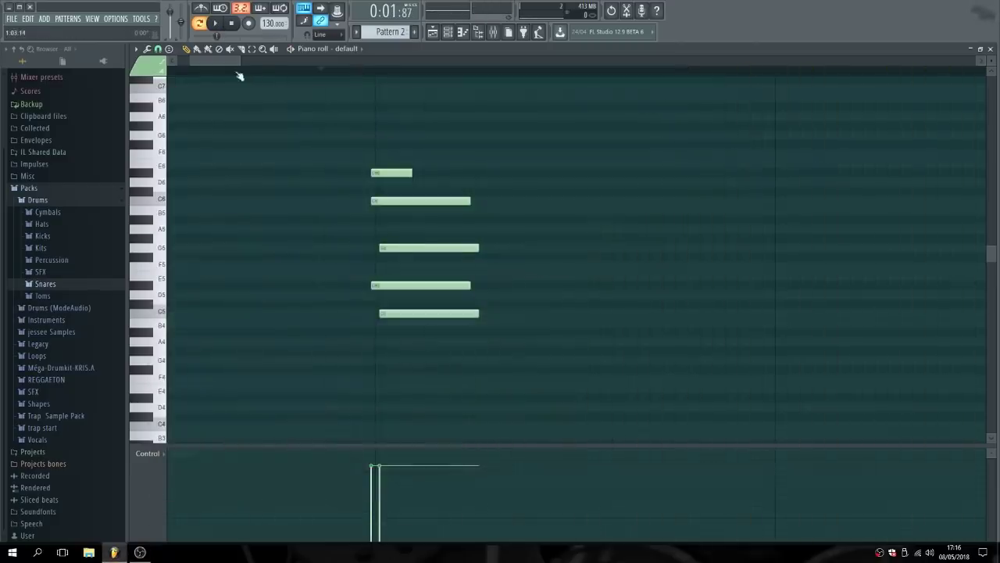
Replay the first two chords of Pattern 2 from just before the staggered chord, with both in view.
{"action": "left_click_drag", "start_coordinate": [215, 61], "coordinate": [270, 61]}
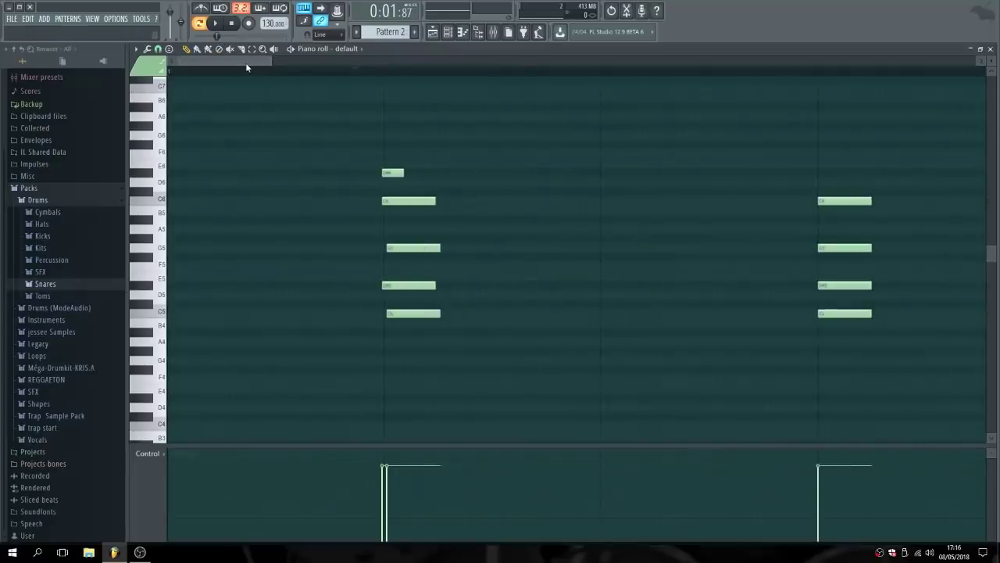
{"action": "left_click", "coordinate": [333, 72]}
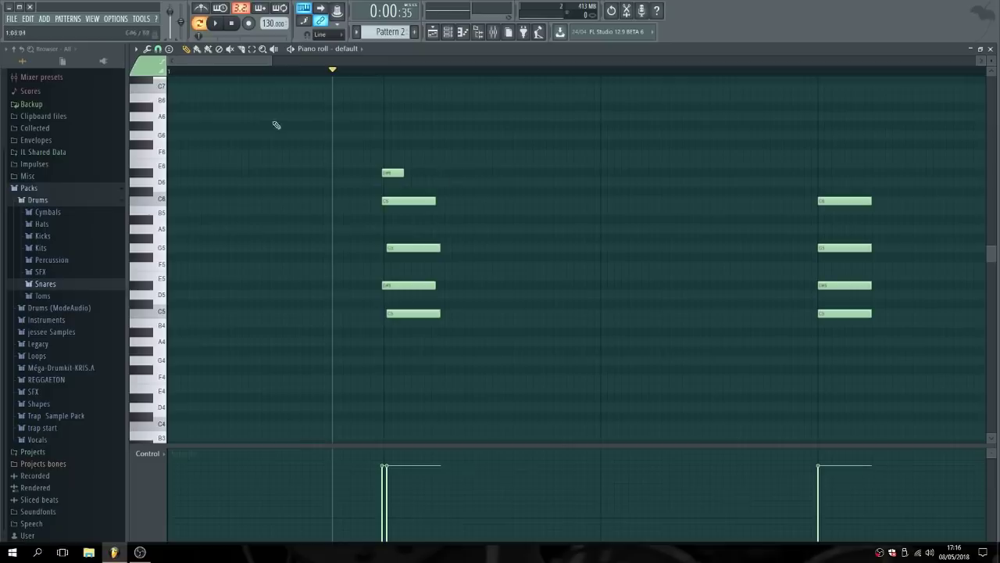
{"action": "left_click", "coordinate": [217, 24]}
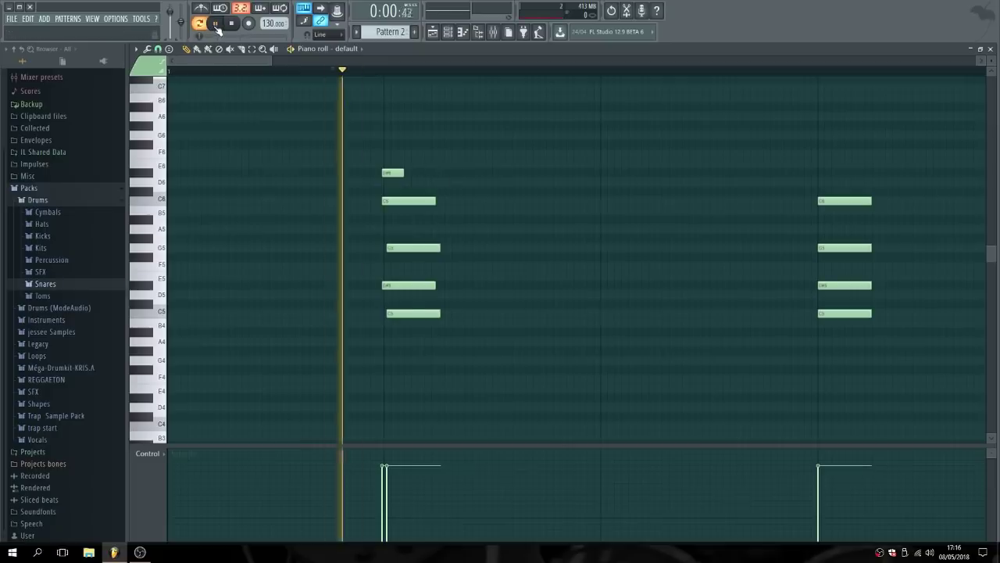
{"action": "left_click", "coordinate": [217, 24]}
{"action": "left_click", "coordinate": [217, 25]}
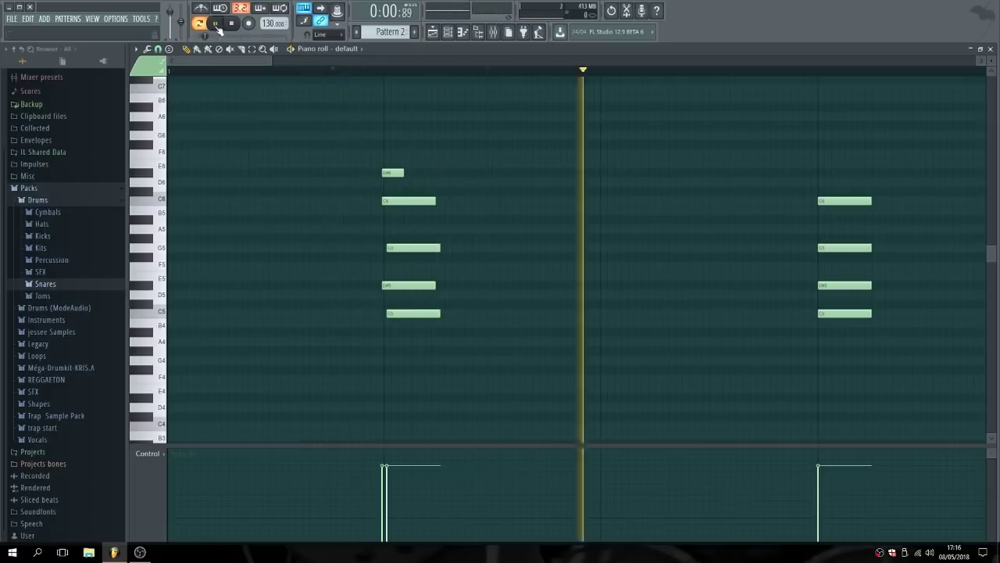
{"action": "left_click", "coordinate": [218, 25]}
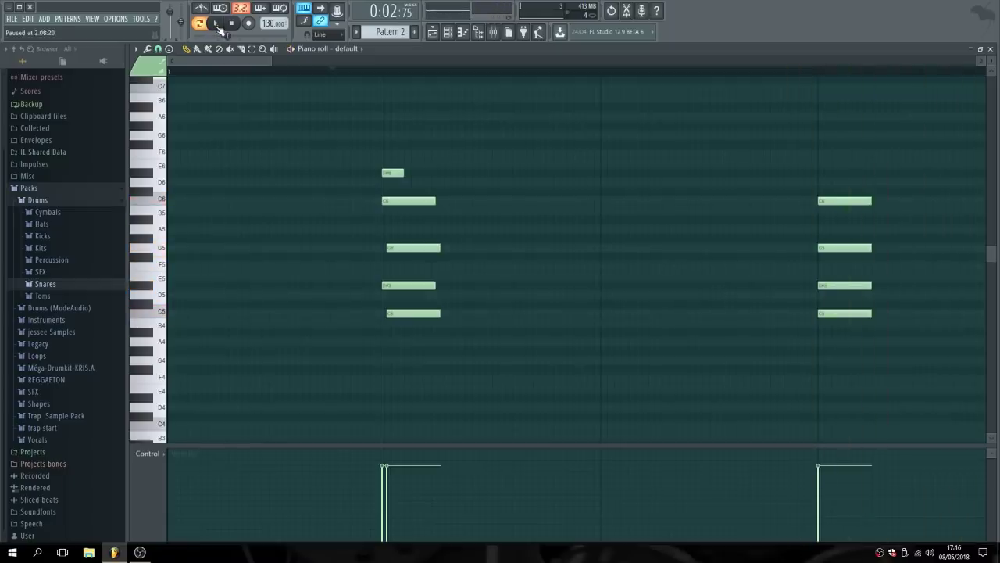
{"action": "left_click", "coordinate": [328, 72]}
{"action": "left_click", "coordinate": [214, 24]}
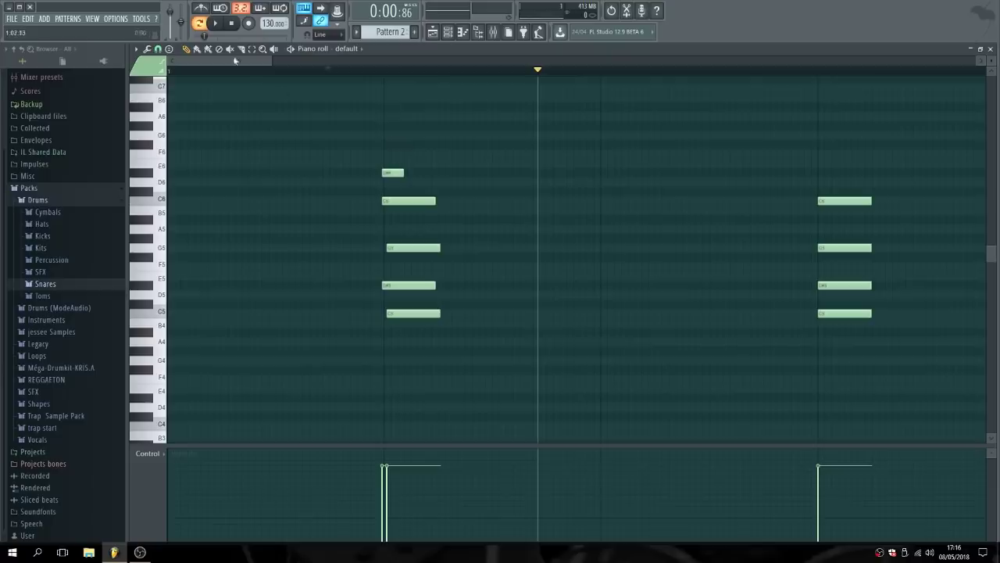
Realign all five notes of the first chord on step 5 of bar 1 and lengthen D#6 to 23 ticks.
{"action": "left_click_drag", "start_coordinate": [268, 61], "coordinate": [222, 67]}
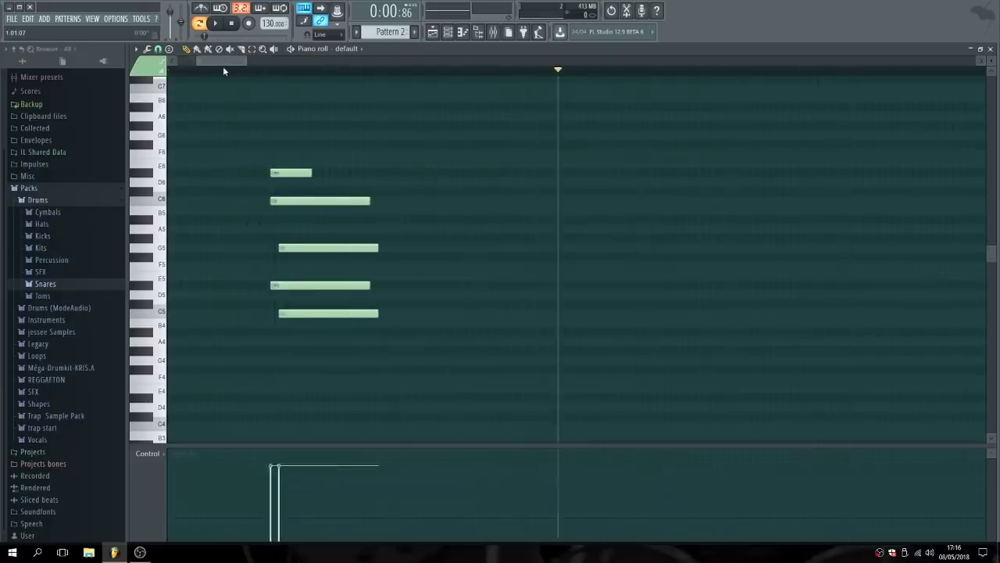
{"action": "left_click_drag", "start_coordinate": [283, 173], "coordinate": [298, 207]}
{"action": "left_click_drag", "start_coordinate": [294, 248], "coordinate": [290, 250]}
{"action": "left_click", "coordinate": [298, 289]}
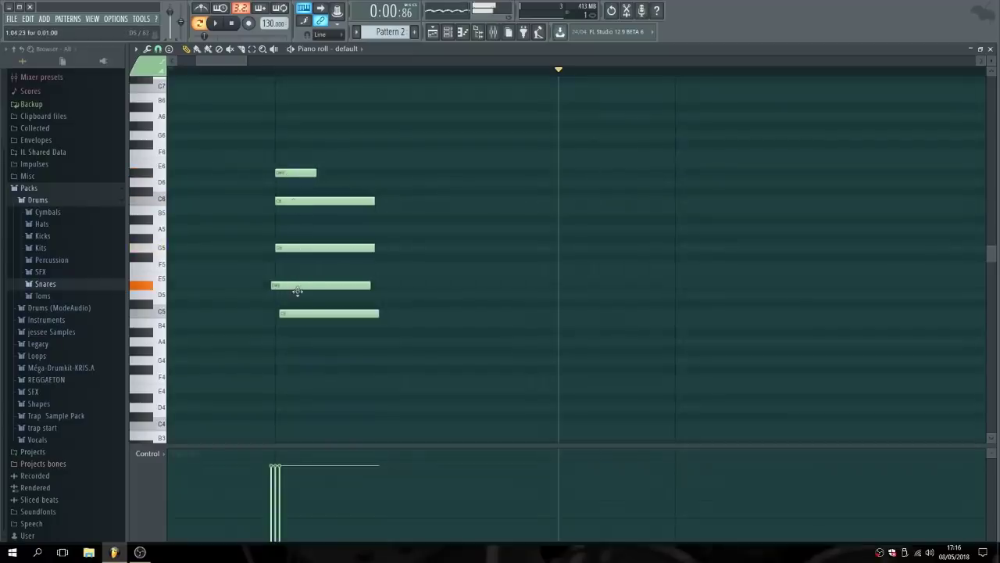
{"action": "left_click_drag", "start_coordinate": [298, 290], "coordinate": [288, 315]}
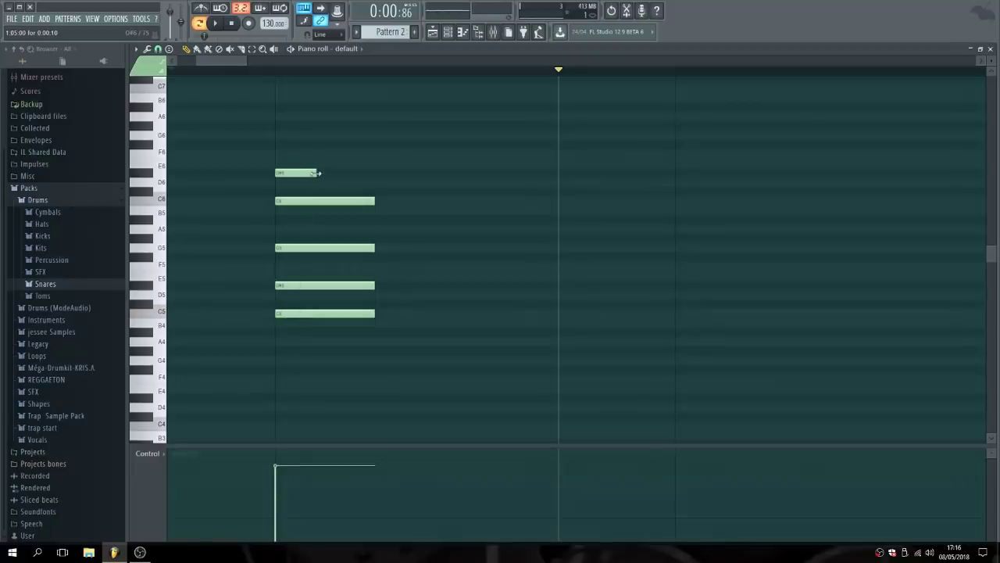
{"action": "left_click_drag", "start_coordinate": [315, 172], "coordinate": [358, 174]}
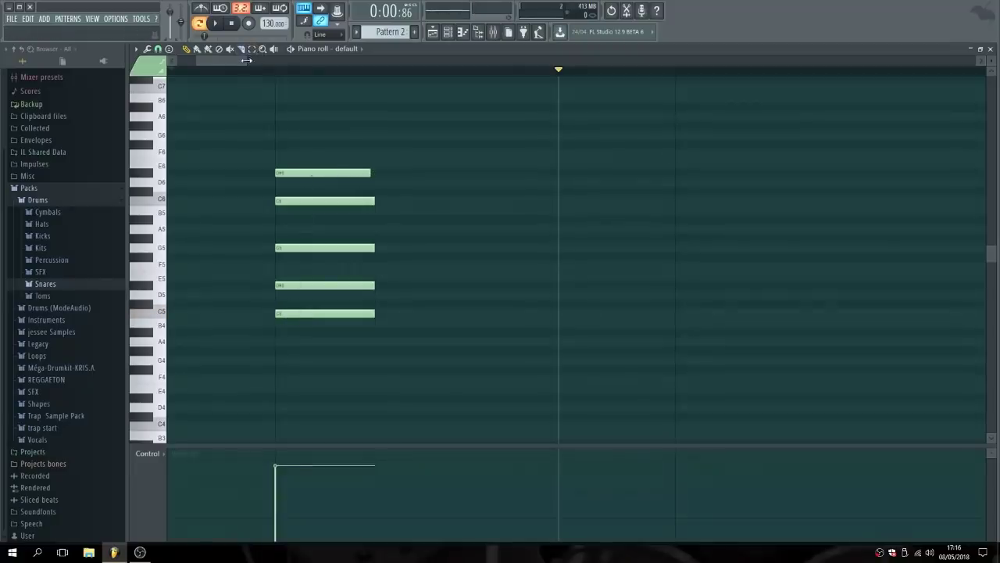
Add a D#6 above the second chord of bar 1 and a D6 above each of the two bar 2 chords.
{"action": "left_click_drag", "start_coordinate": [247, 61], "coordinate": [405, 64]}
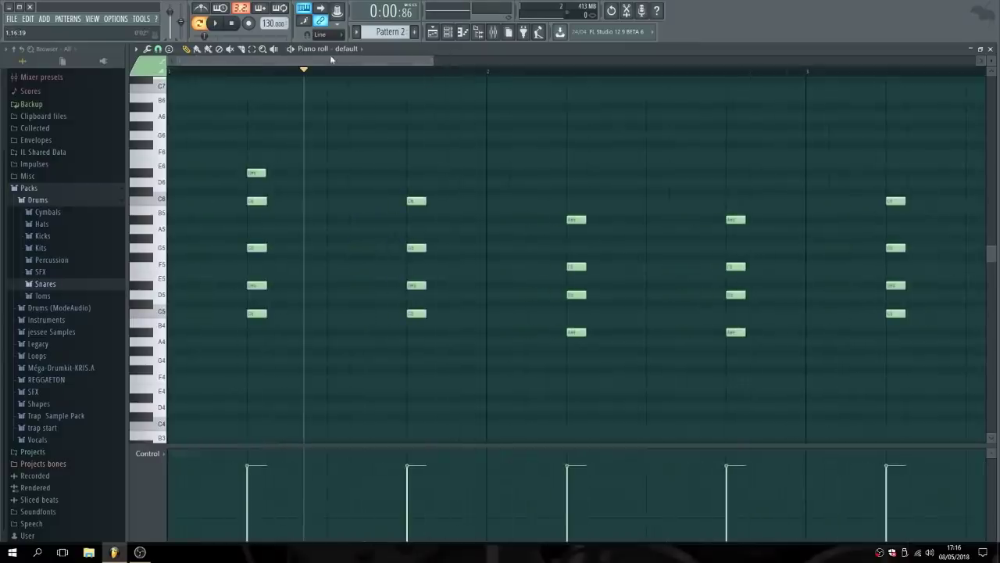
{"action": "left_click", "coordinate": [158, 49]}
{"action": "left_click", "coordinate": [178, 148]}
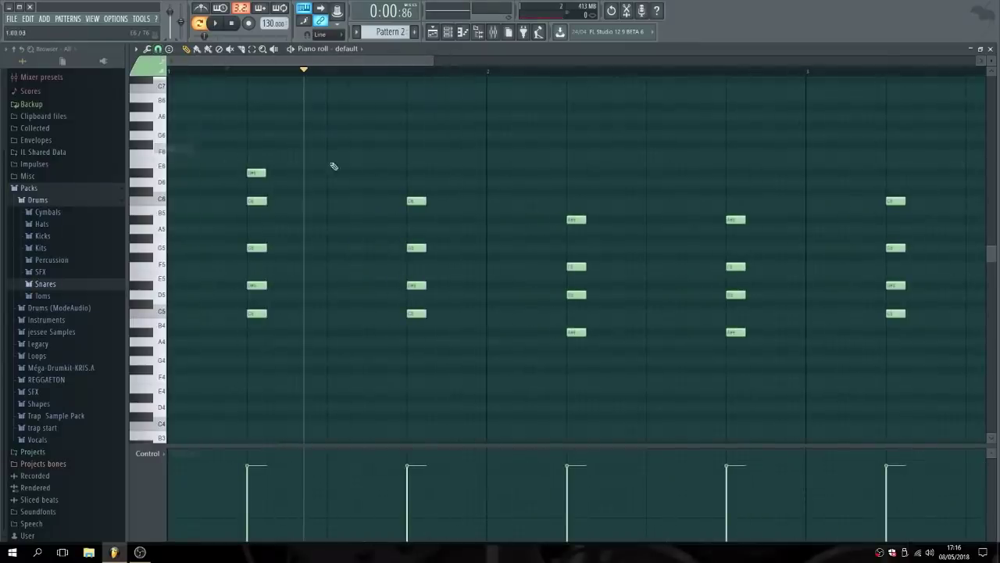
{"action": "left_click", "coordinate": [409, 173]}
{"action": "left_click", "coordinate": [574, 185]}
{"action": "left_click", "coordinate": [731, 184]}
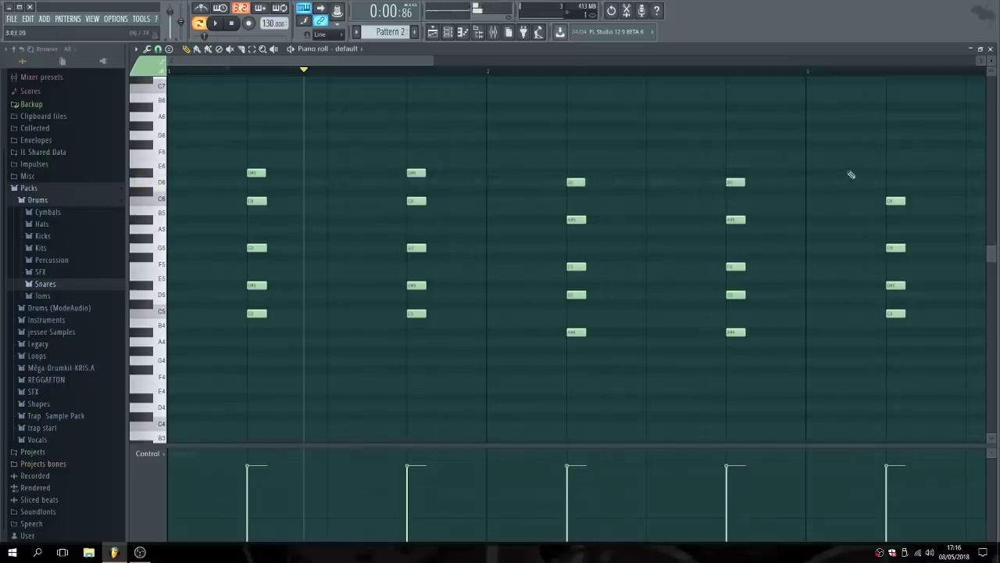
Add a D#6 above each of the four chords in bars 3 and 4.
{"action": "left_click", "coordinate": [899, 174]}
{"action": "left_click_drag", "start_coordinate": [410, 60], "coordinate": [563, 68]}
{"action": "left_click", "coordinate": [565, 173]}
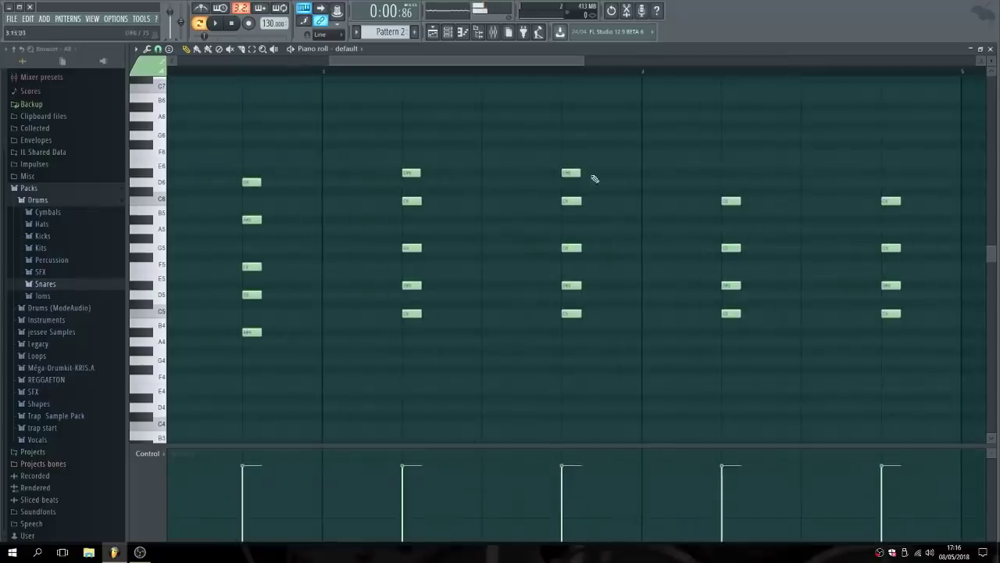
{"action": "left_click", "coordinate": [730, 174]}
{"action": "left_click", "coordinate": [887, 173]}
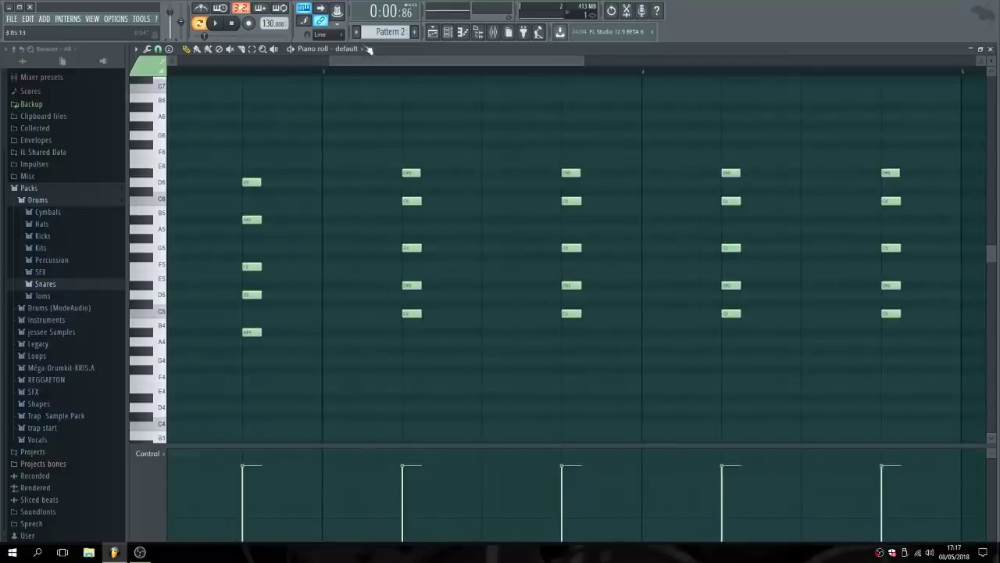
Play back Pattern 2 with its new top notes, keeping all four bars in view.
{"action": "left_click", "coordinate": [213, 24]}
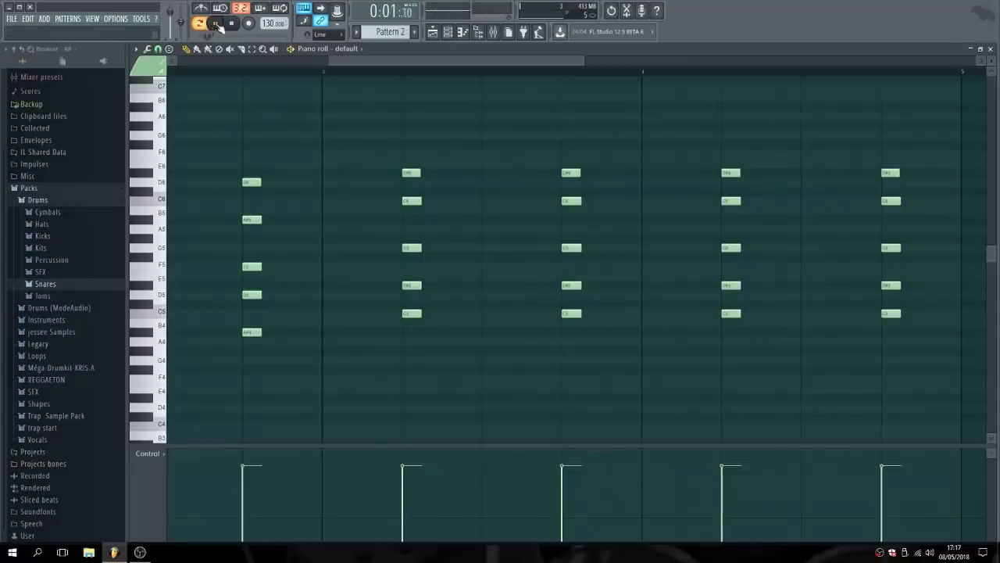
{"action": "left_click_drag", "start_coordinate": [475, 63], "coordinate": [312, 56]}
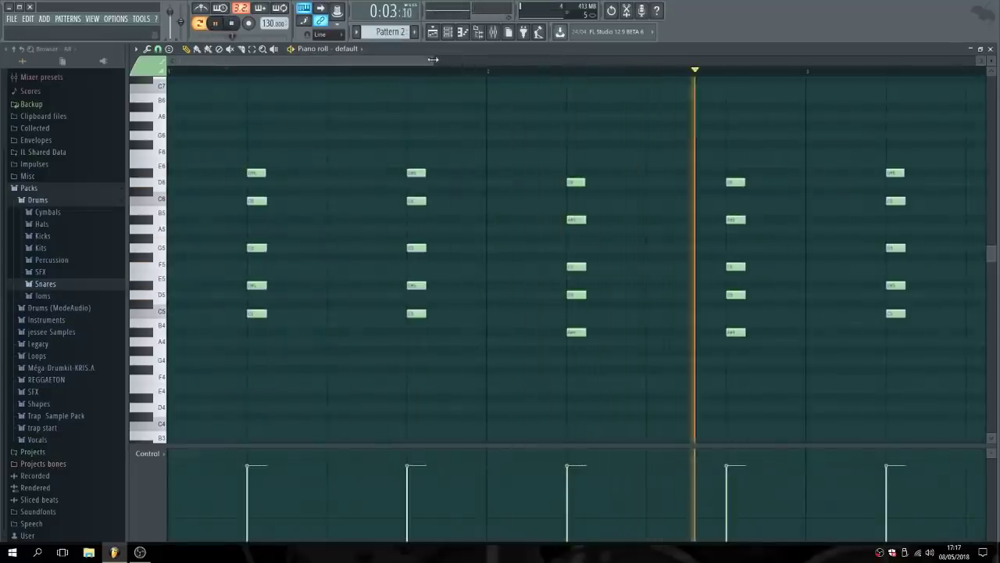
{"action": "left_click_drag", "start_coordinate": [434, 60], "coordinate": [647, 94]}
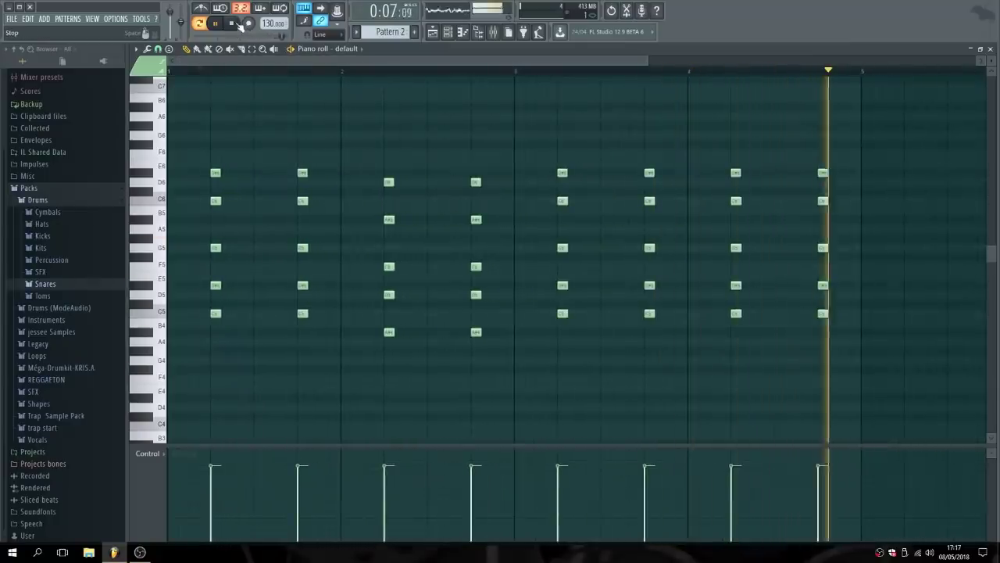
{"action": "key", "text": "space"}
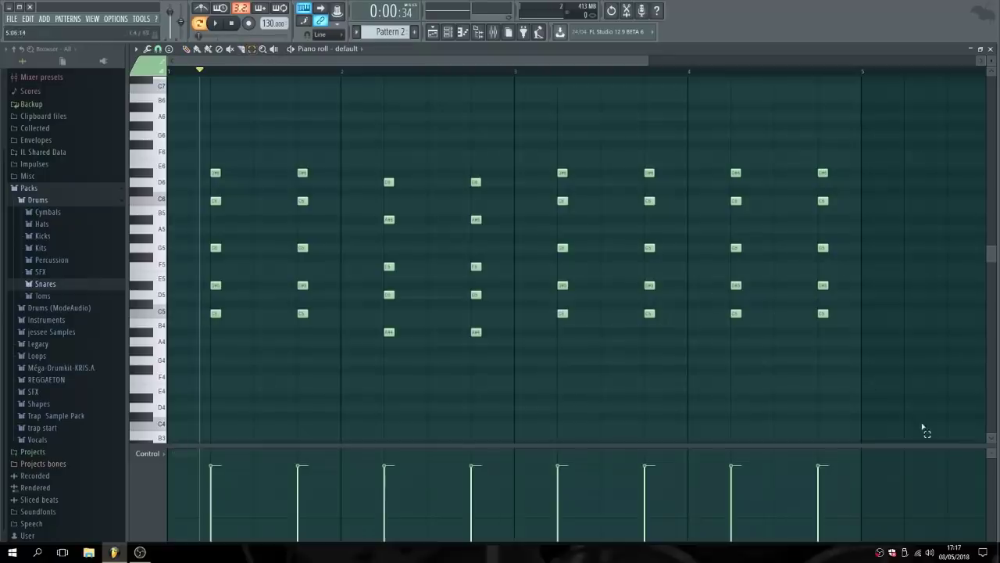
Select every note of Pattern 2, lengthen them all by about one tick with fine snapping, and clear the selection.
{"action": "left_click_drag", "start_coordinate": [923, 429], "coordinate": [195, 78]}
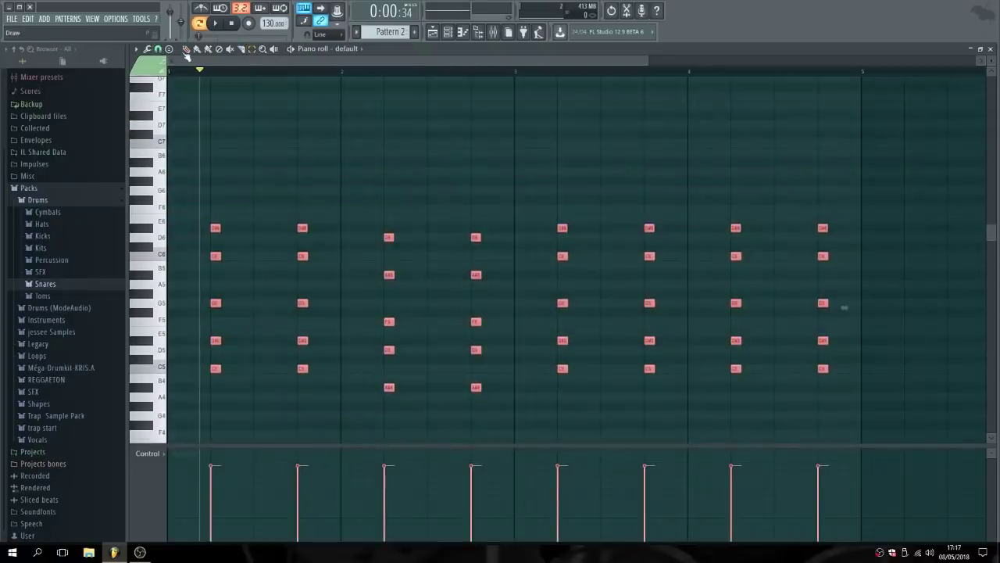
{"action": "left_click_drag", "start_coordinate": [648, 61], "coordinate": [226, 60]}
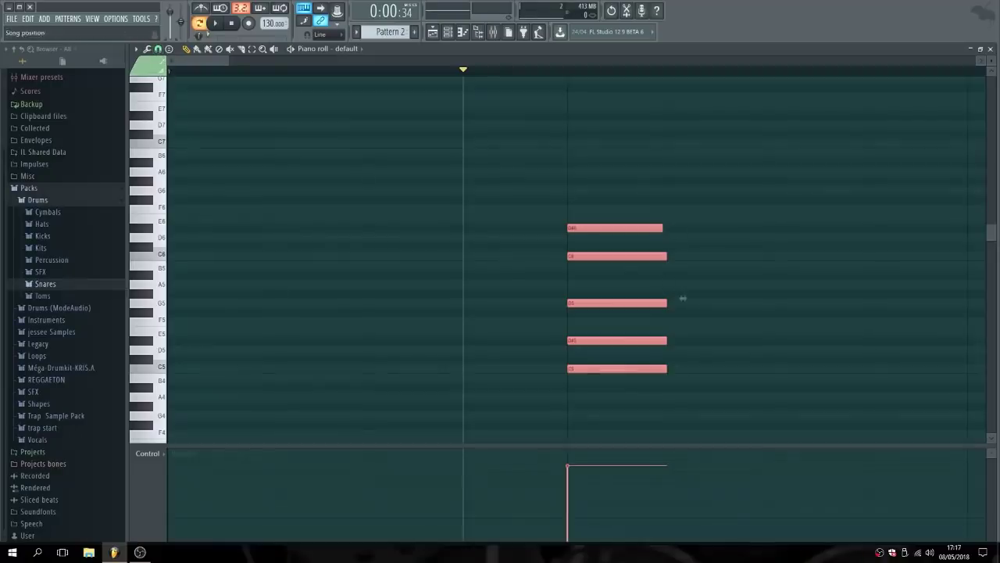
{"action": "left_click", "coordinate": [159, 50]}
{"action": "left_click", "coordinate": [167, 99]}
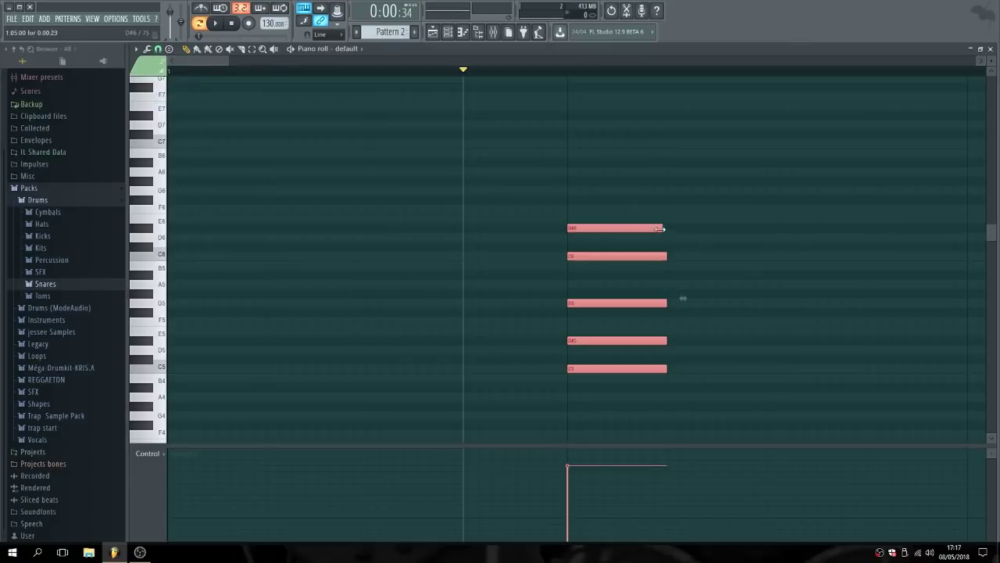
{"action": "left_click_drag", "start_coordinate": [661, 228], "coordinate": [664, 228]}
{"action": "left_click", "coordinate": [714, 234]}
{"action": "right_click", "coordinate": [717, 236]}
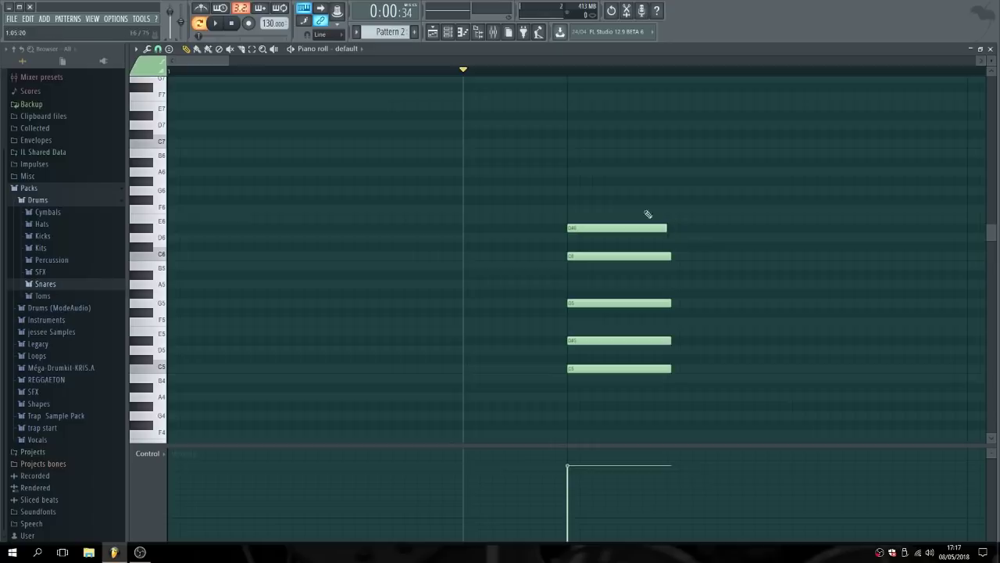
Select every note of Pattern 2, shorten them all to about 9 ticks while the pattern plays, and clear the selection.
{"action": "mouse_move", "coordinate": [227, 60]}
{"action": "left_mouse_down"}
{"action": "mouse_move", "coordinate": [387, 84]}
{"action": "mouse_move", "coordinate": [237, 61]}
{"action": "left_mouse_up"}
{"action": "left_click_drag", "start_coordinate": [228, 60], "coordinate": [829, 157]}
{"action": "left_click_drag", "start_coordinate": [726, 435], "coordinate": [171, 186]}
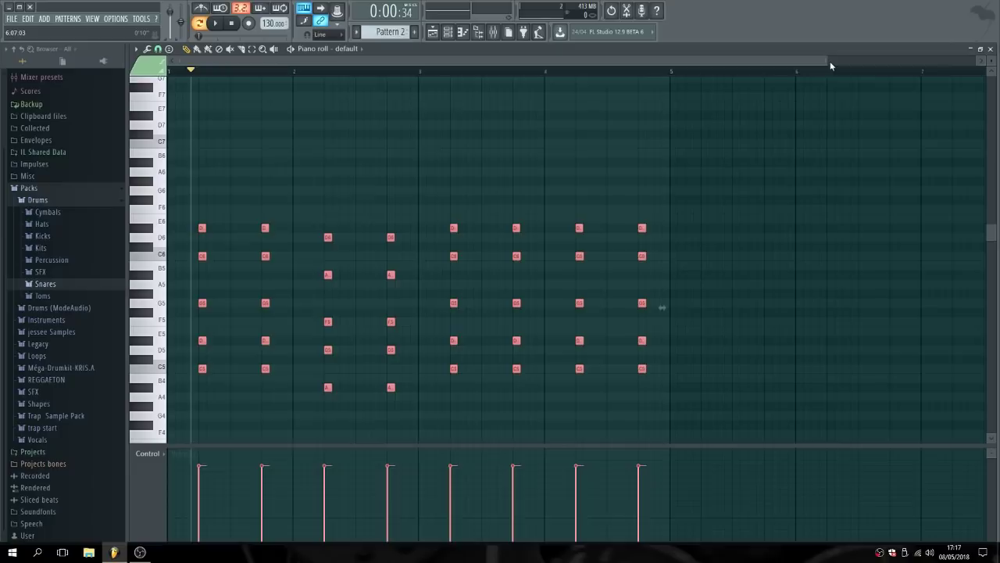
{"action": "left_click_drag", "start_coordinate": [830, 61], "coordinate": [228, 61]}
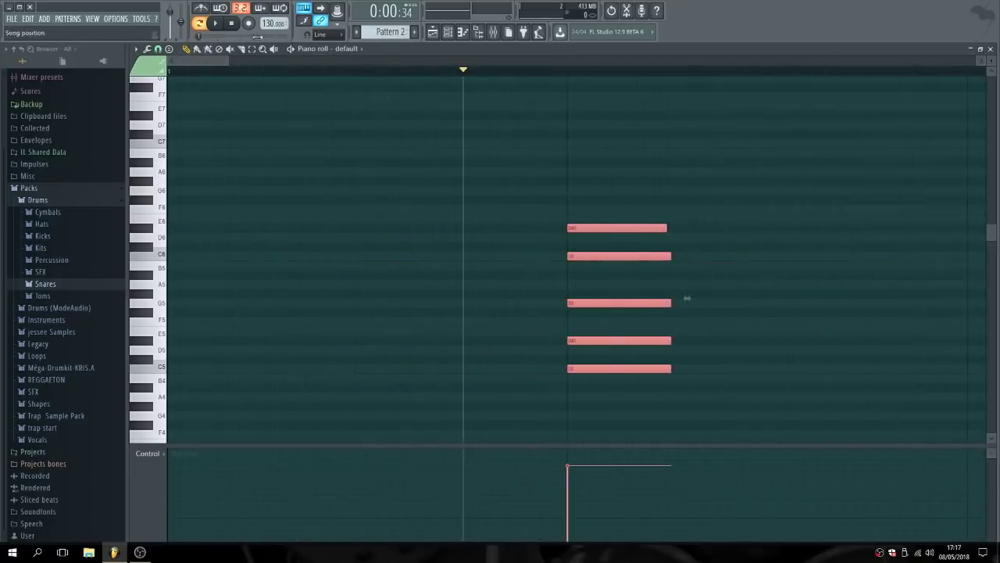
{"action": "left_click", "coordinate": [231, 23]}
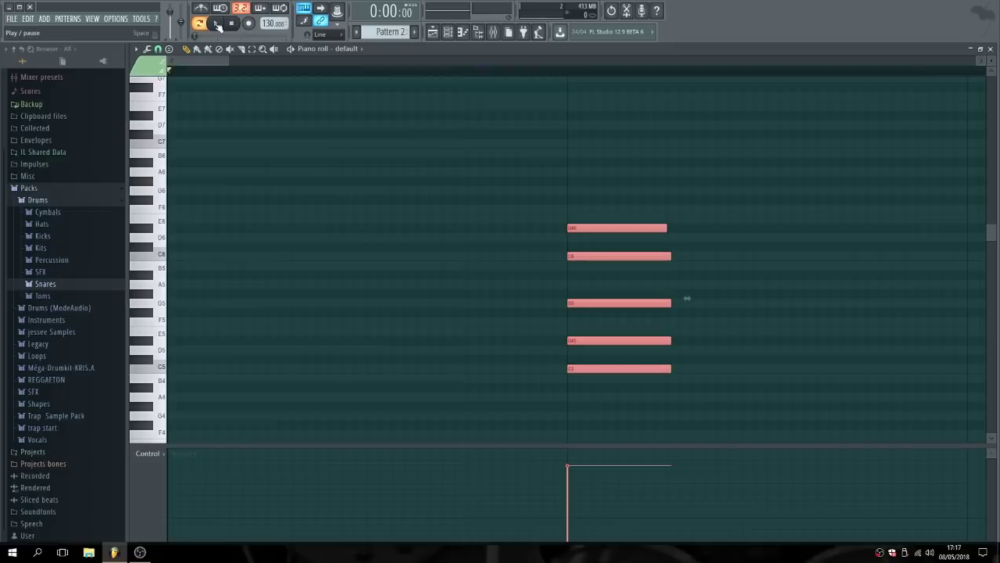
{"action": "left_click", "coordinate": [219, 26]}
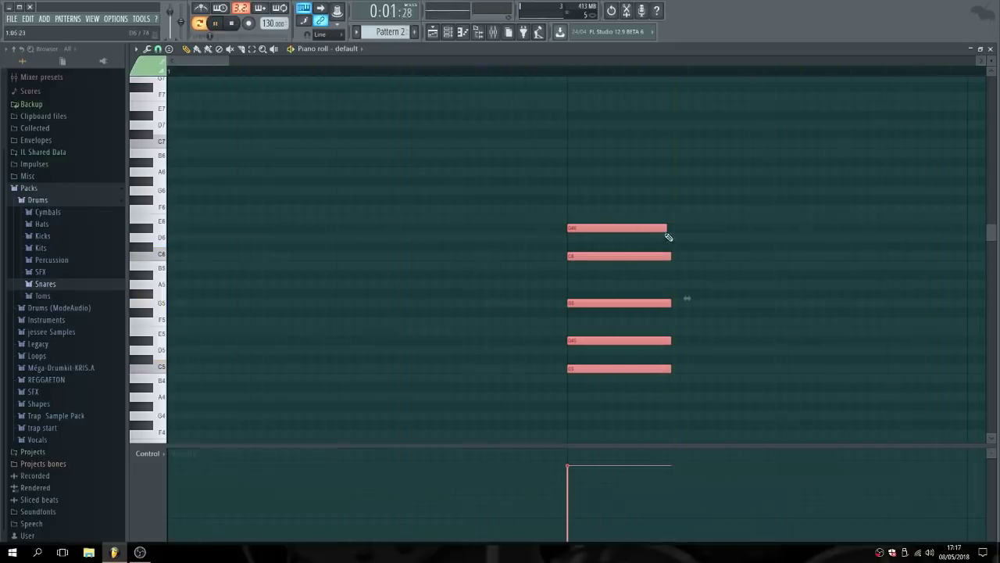
{"action": "left_click_drag", "start_coordinate": [666, 229], "coordinate": [595, 228]}
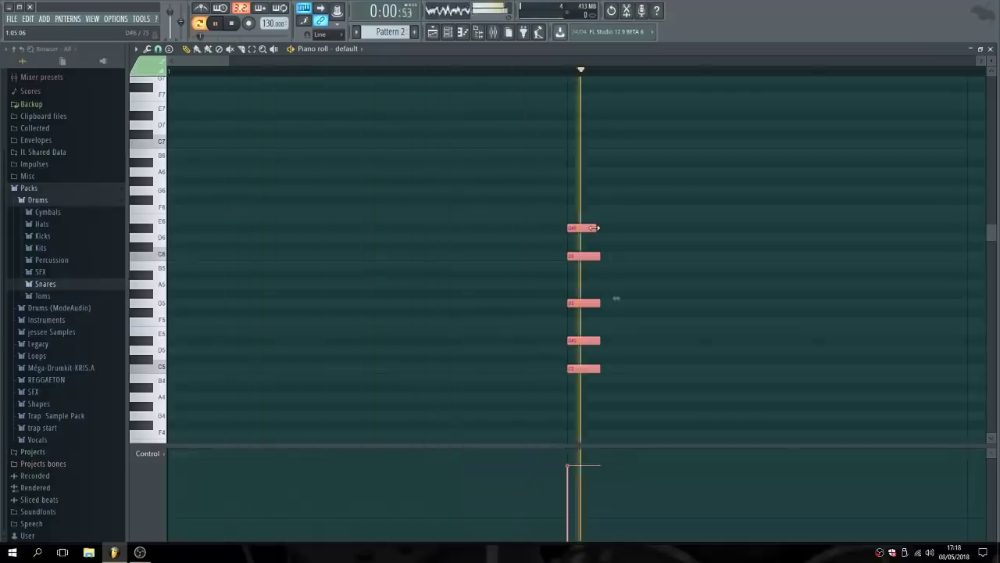
{"action": "left_click_drag", "start_coordinate": [594, 227], "coordinate": [596, 228]}
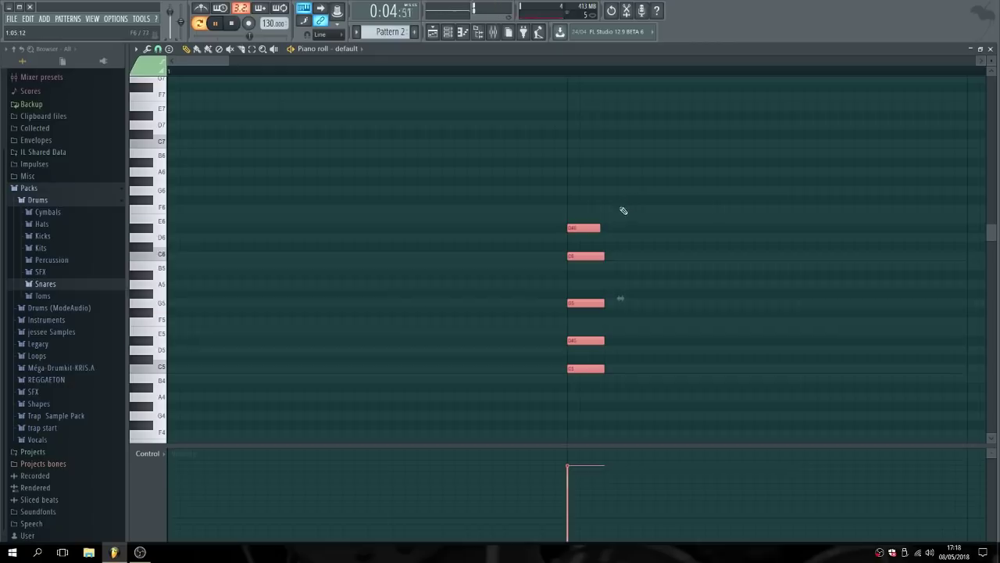
{"action": "left_click", "coordinate": [624, 210]}
{"action": "right_click", "coordinate": [618, 208]}
{"action": "key", "text": "space"}
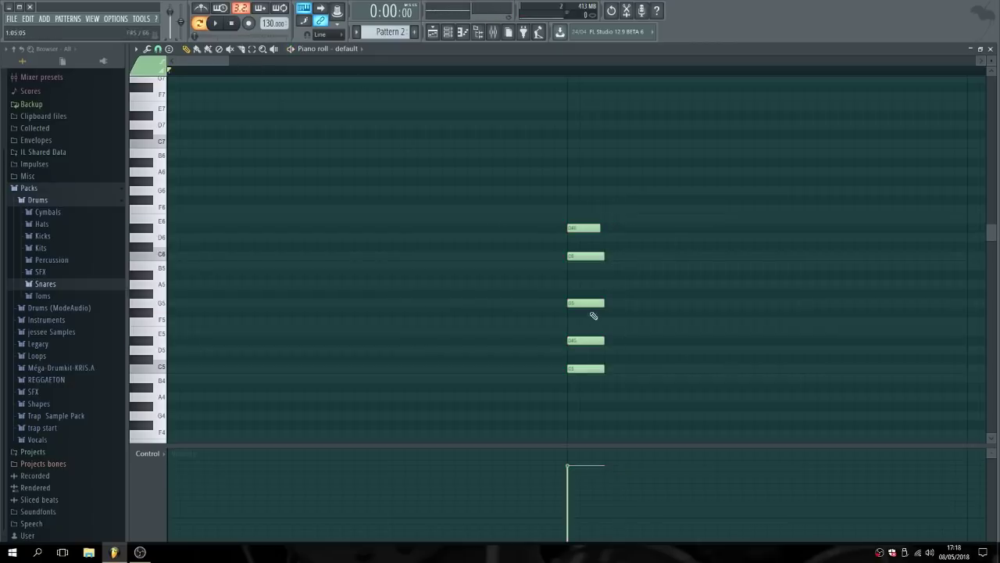
Return to the playlist and play the four-pattern arrangement in song mode to hear the shortened chords.
{"action": "left_click_drag", "start_coordinate": [227, 61], "coordinate": [735, 61]}
{"action": "left_click", "coordinate": [991, 49]}
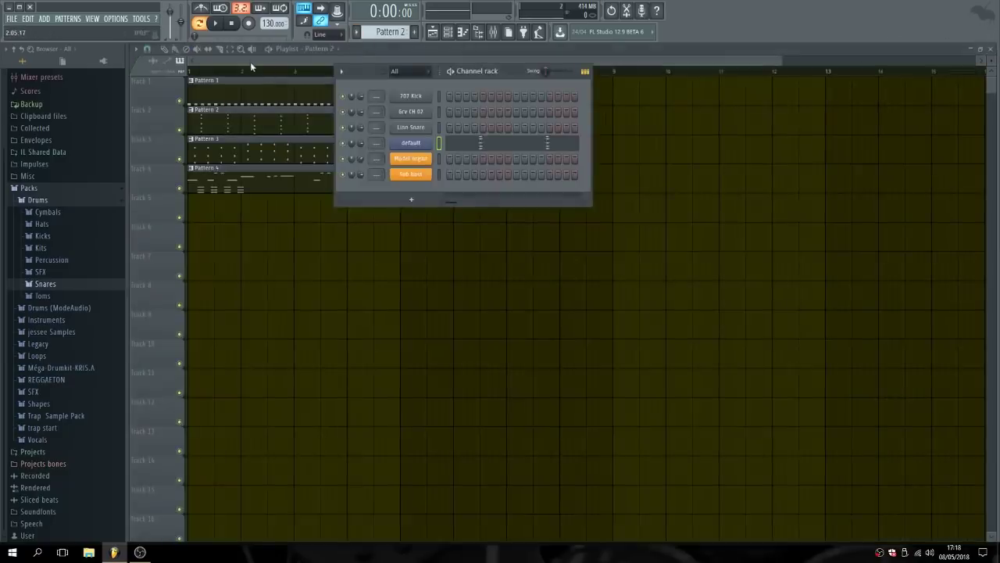
{"action": "left_click", "coordinate": [209, 51]}
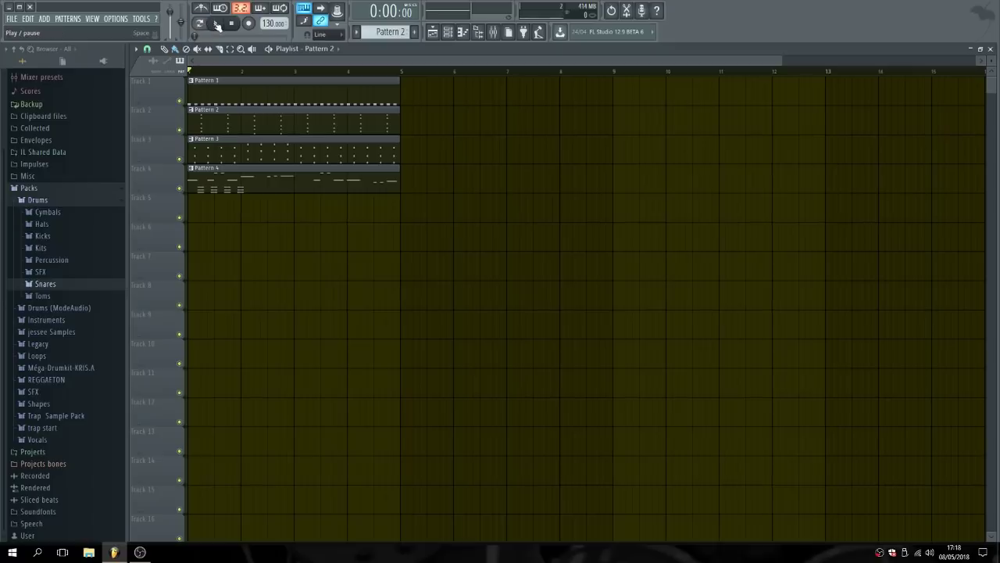
{"action": "left_click", "coordinate": [217, 24]}
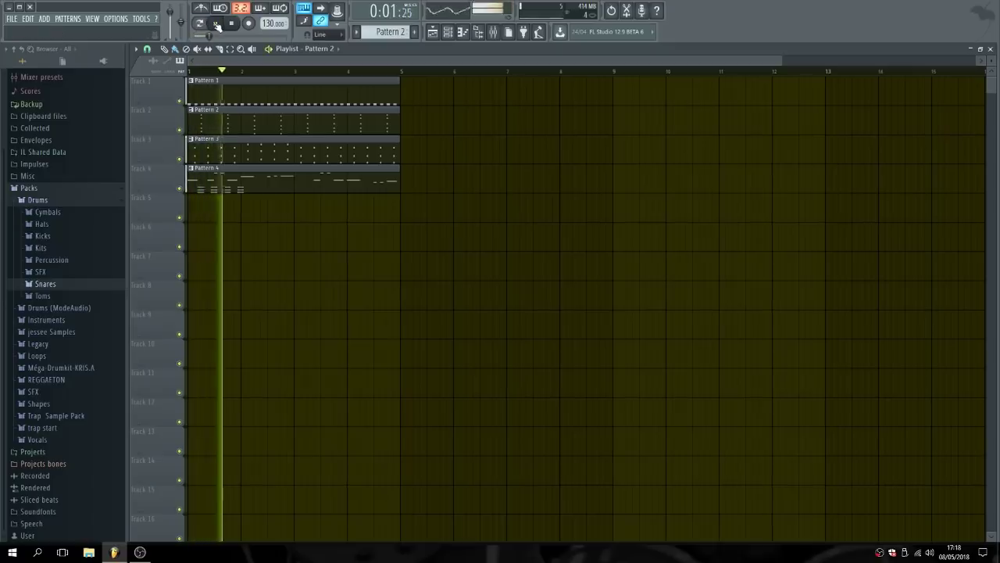
{"action": "left_click", "coordinate": [449, 35]}
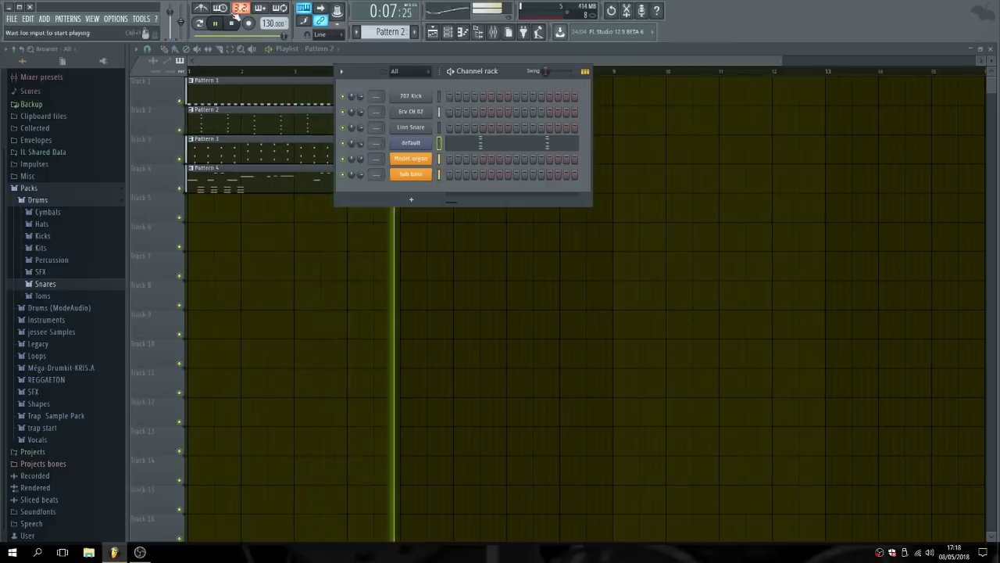
{"action": "key", "text": "space"}
Open the default channel's notes in Pattern 2, select them all, and lengthen them to about 12 ticks.
{"action": "right_click", "coordinate": [430, 140]}
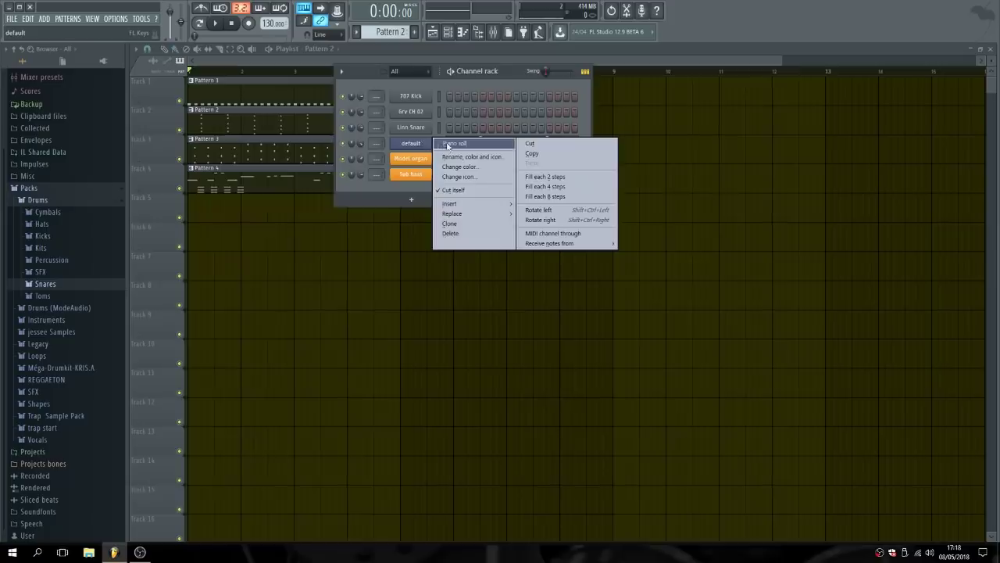
{"action": "left_click", "coordinate": [437, 145]}
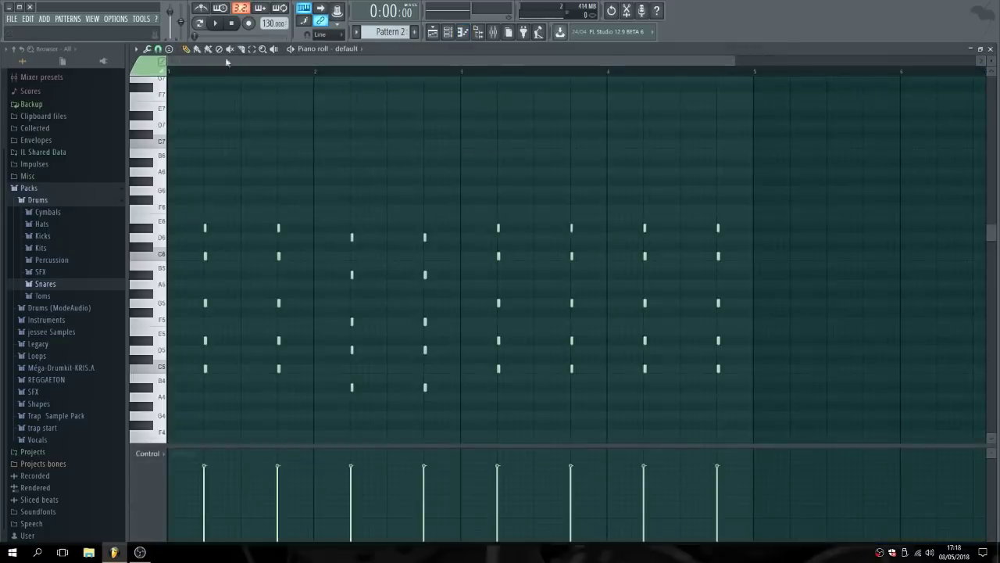
{"action": "left_click_drag", "start_coordinate": [763, 412], "coordinate": [167, 149]}
{"action": "left_click_drag", "start_coordinate": [740, 68], "coordinate": [213, 60]}
{"action": "left_click_drag", "start_coordinate": [477, 257], "coordinate": [483, 258]}
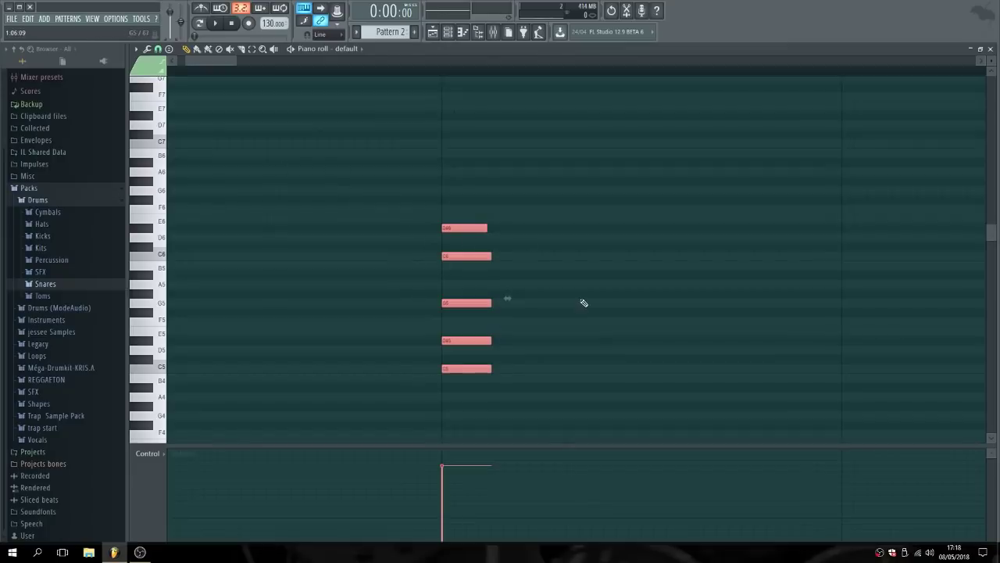
Play the song while lengthening all Pattern 2 notes to about 14 ticks, clear the selection, and stop playback.
{"action": "left_click", "coordinate": [219, 23]}
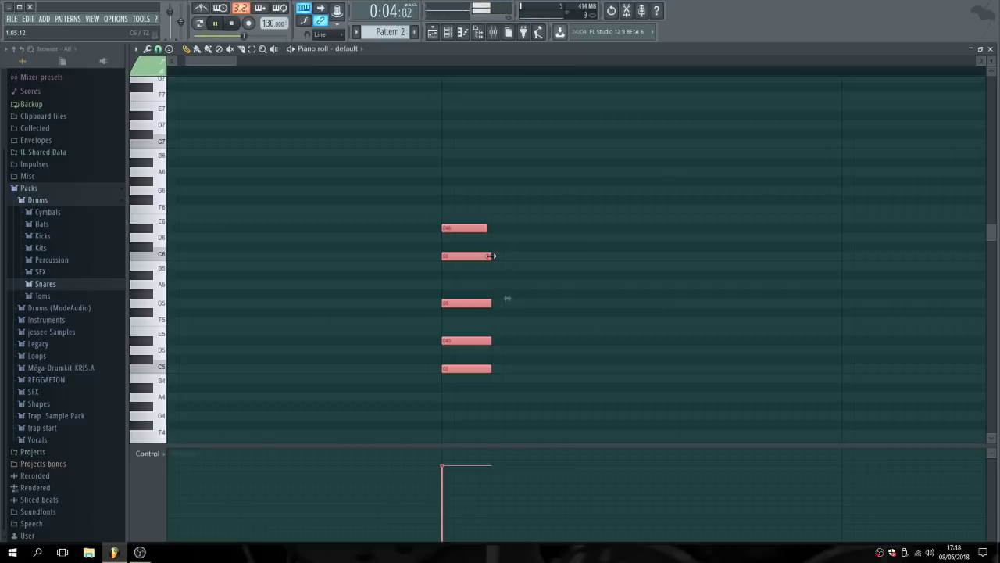
{"action": "left_click_drag", "start_coordinate": [491, 256], "coordinate": [500, 255]}
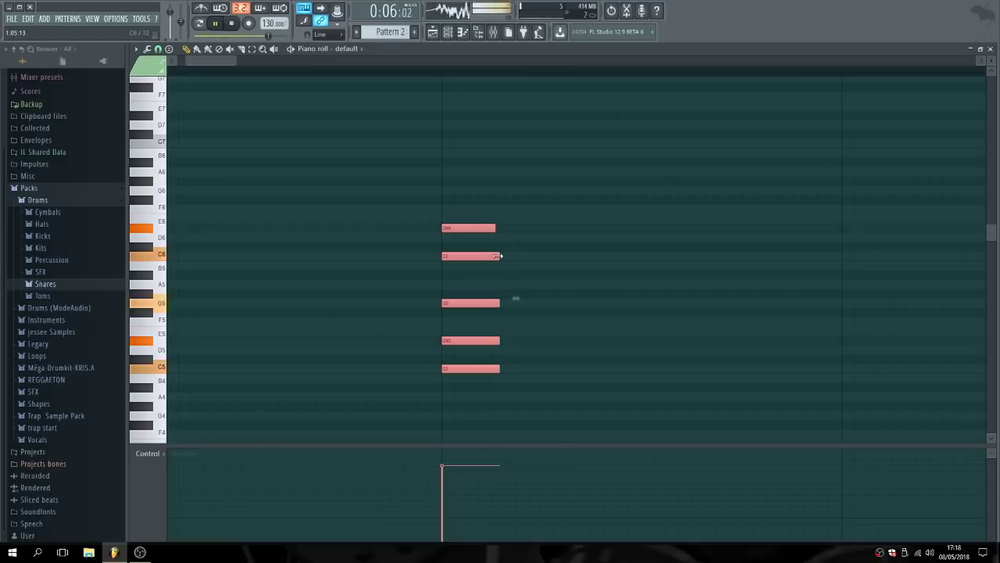
{"action": "left_click", "coordinate": [523, 239]}
{"action": "right_click", "coordinate": [525, 237]}
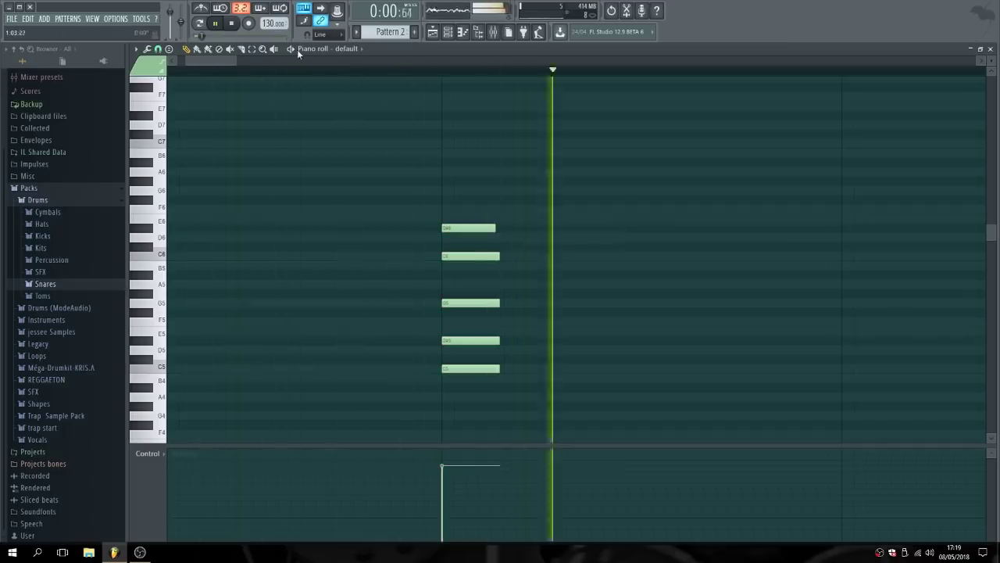
{"action": "left_click", "coordinate": [231, 23]}
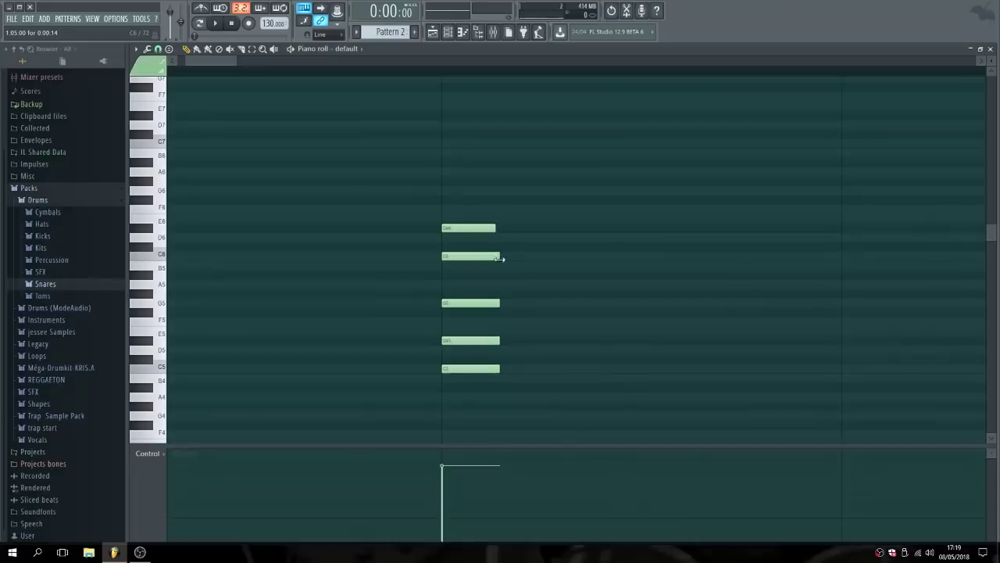
Return to the playlist and audition the 707 Crash, 707 Ride, 808 Crash and 909 Crash samples from the Cymbals pack.
{"action": "left_click", "coordinate": [990, 48]}
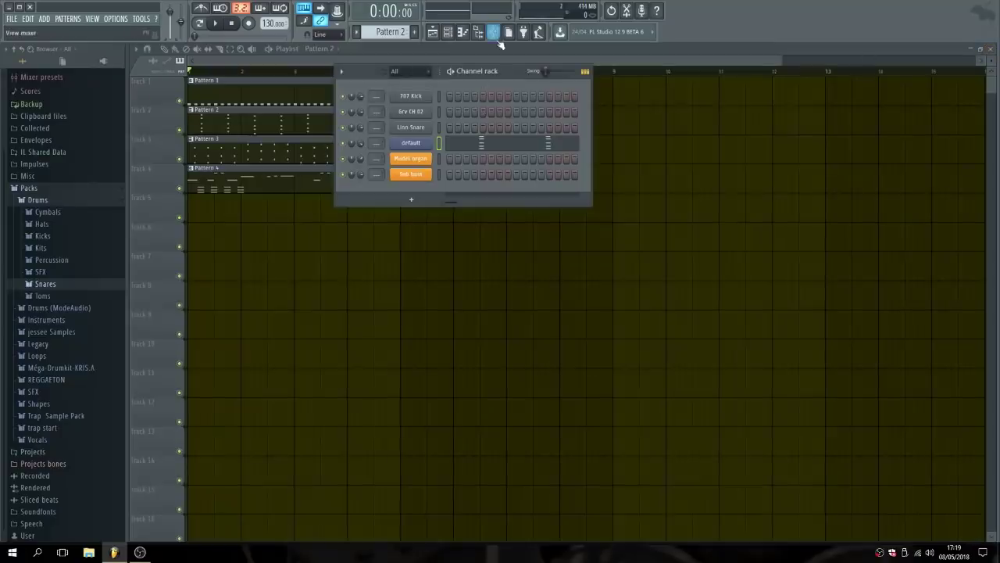
{"action": "left_click", "coordinate": [462, 32]}
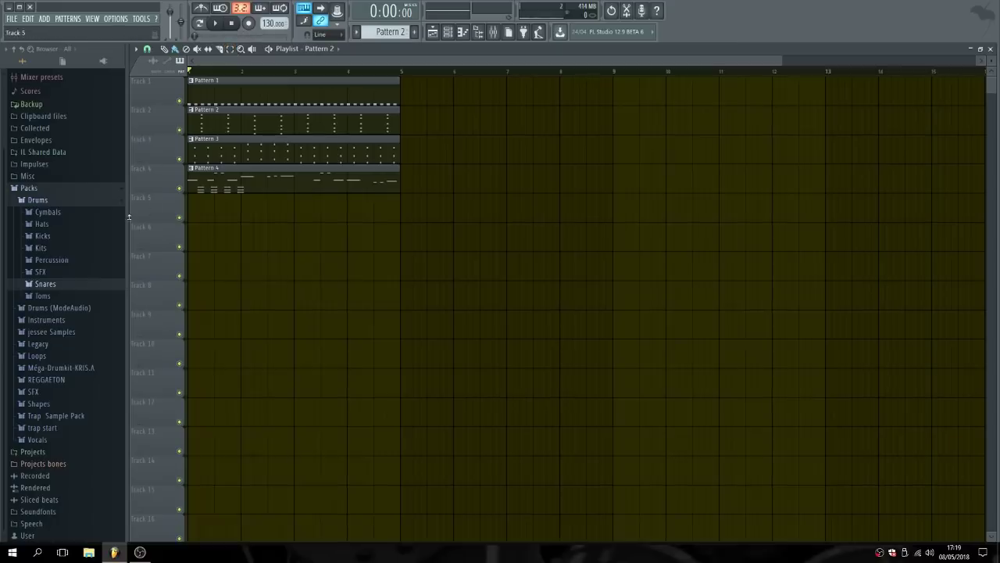
{"action": "left_click", "coordinate": [78, 214]}
{"action": "left_click", "coordinate": [83, 223]}
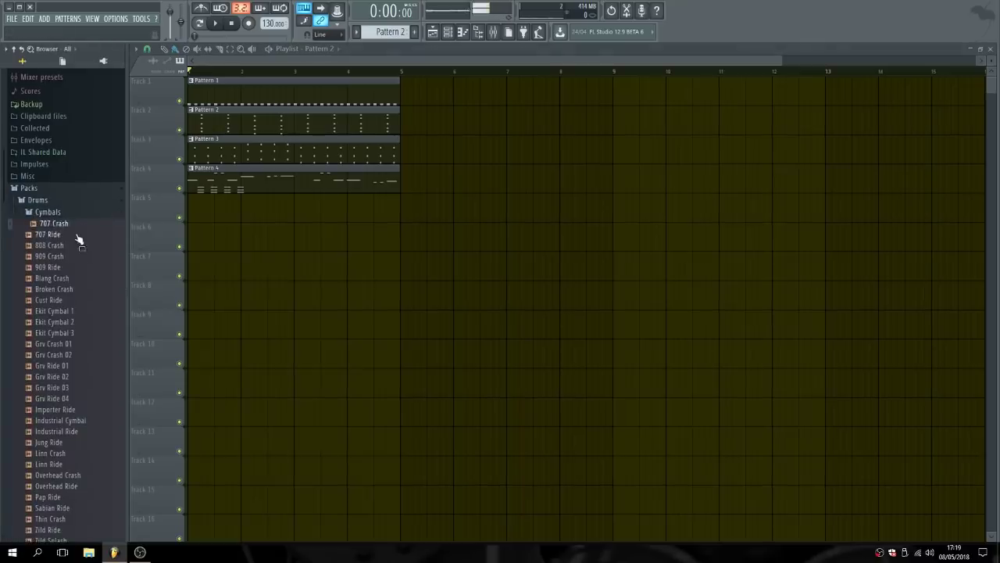
{"action": "left_click", "coordinate": [76, 235]}
{"action": "left_click", "coordinate": [74, 245]}
{"action": "left_click", "coordinate": [74, 257]}
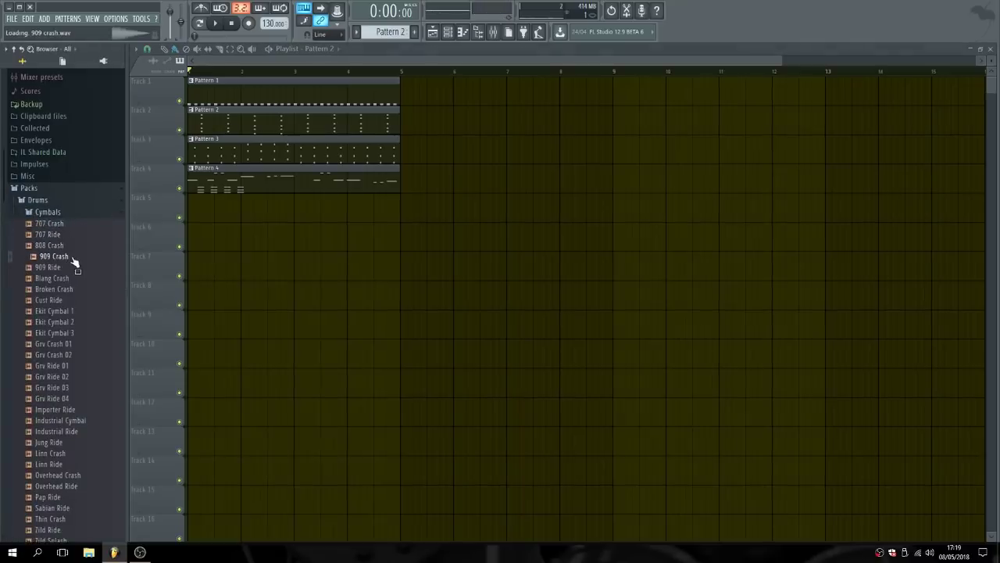
Audition the remaining cymbal samples one after another, from 909 Ride onwards through the Cymbals folder.
{"action": "key", "text": "Down"}
{"action": "key", "text": "Down"}
{"action": "key", "text": "Down"}
{"action": "key", "text": "Down"}
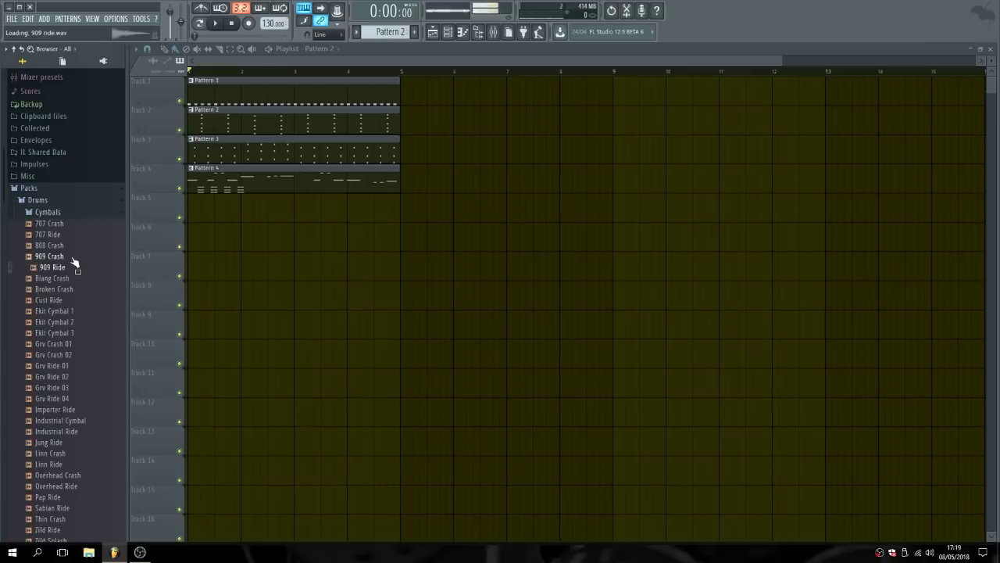
{"action": "key", "text": "Down"}
{"action": "key", "text": "Down"}
{"action": "key", "text": "Down"}
{"action": "key", "text": "Down"}
{"action": "key", "text": "Down"}
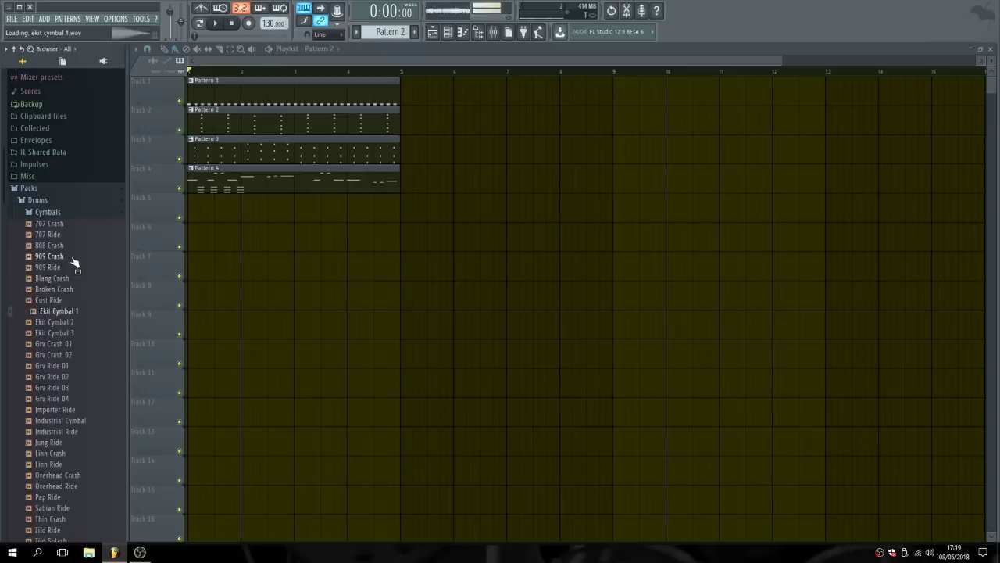
{"action": "key", "text": "Down"}
{"action": "key", "text": "Down"}
{"action": "key", "text": "Down"}
{"action": "key", "text": "Down"}
{"action": "key", "text": "Down"}
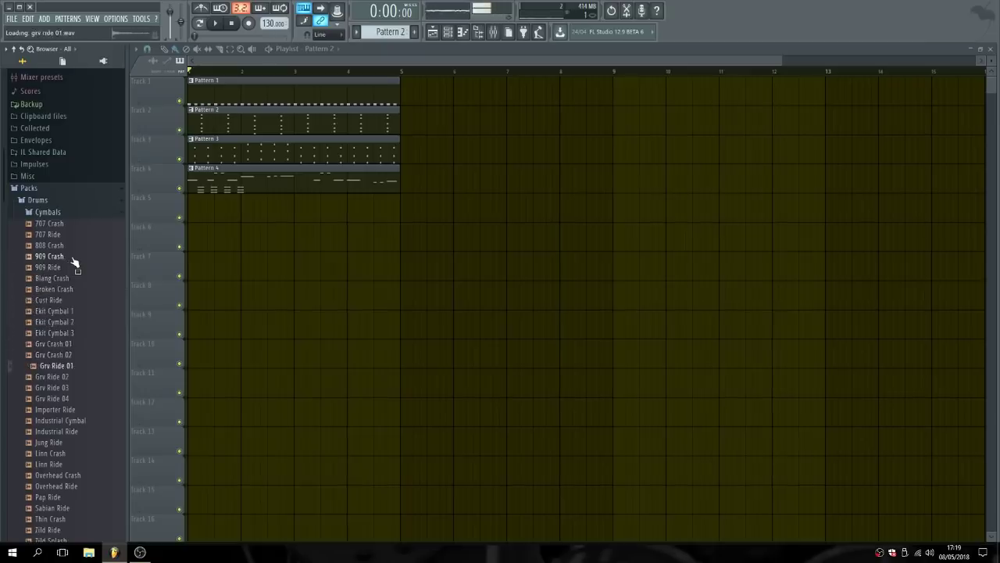
{"action": "key", "text": "Down"}
{"action": "key", "text": "Down"}
{"action": "key", "text": "Down"}
{"action": "key", "text": "Down"}
{"action": "key", "text": "Down"}
{"action": "key", "text": "Down"}
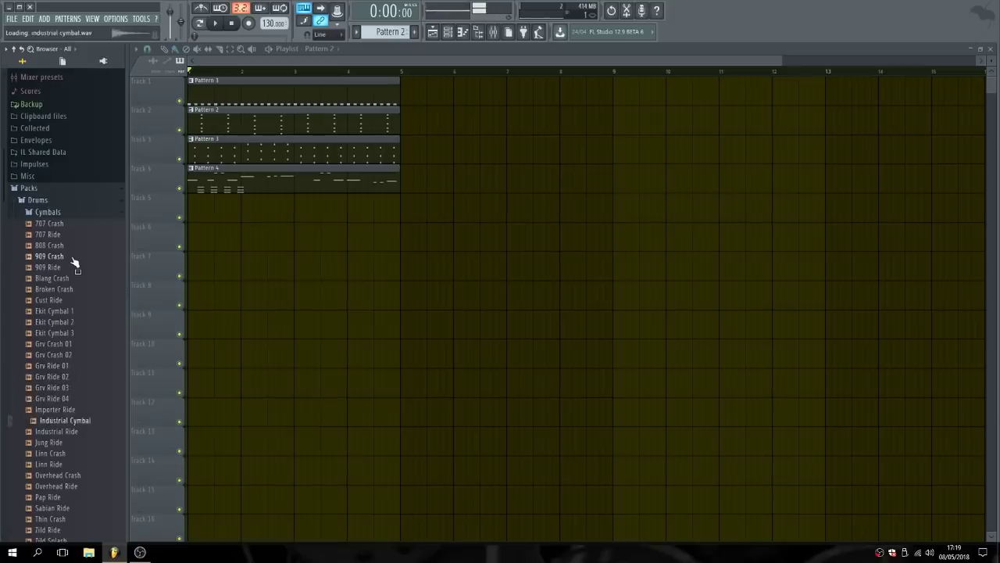
{"action": "key", "text": "Down"}
{"action": "key", "text": "Down"}
{"action": "key", "text": "Down"}
{"action": "key", "text": "Down"}
{"action": "key", "text": "Down"}
{"action": "key", "text": "Down"}
{"action": "key", "text": "Down"}
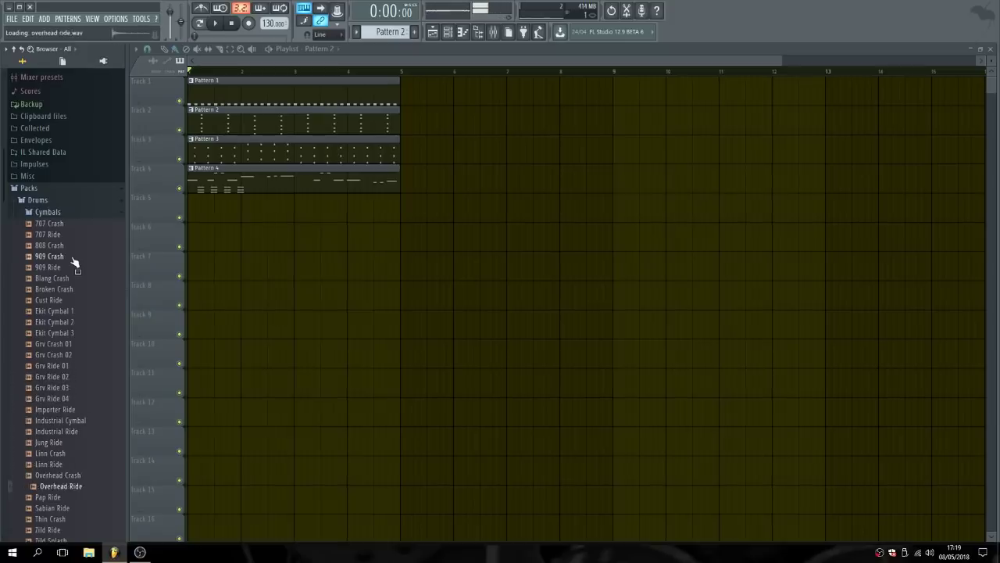
{"action": "key", "text": "Down"}
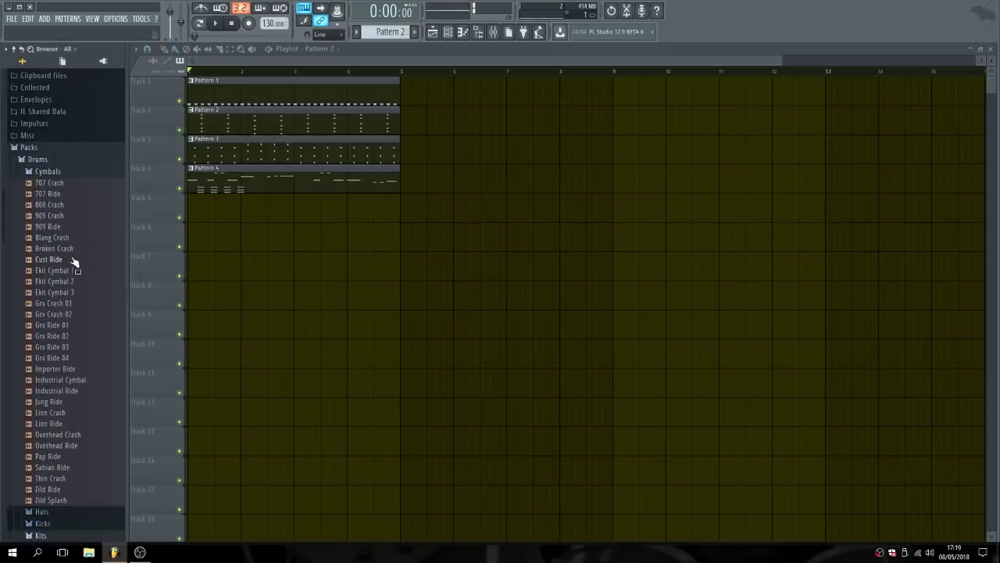
Add the 707 Crash sample as a new channel below the Sub bass channel in the channel rack.
{"action": "left_click", "coordinate": [80, 189]}
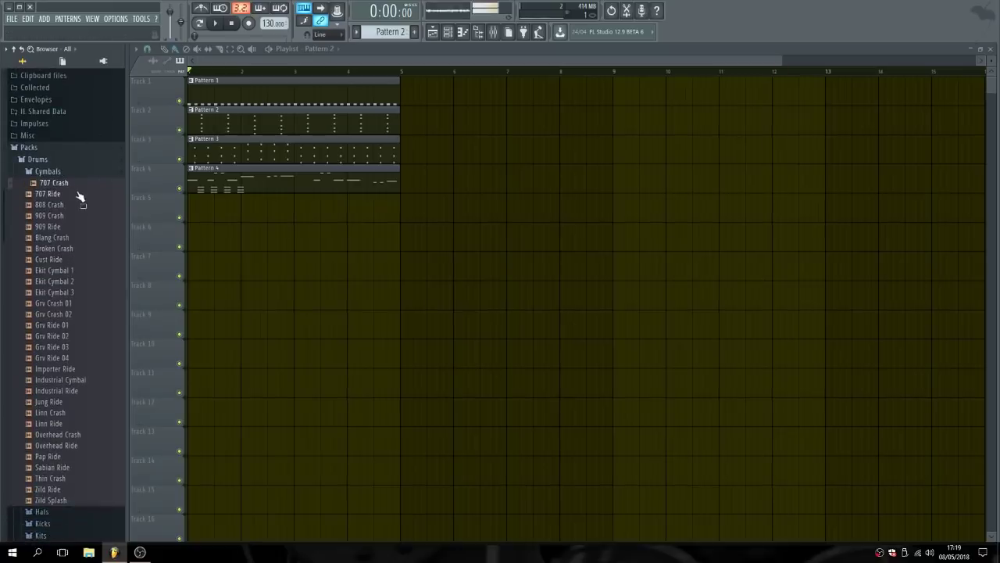
{"action": "left_click", "coordinate": [448, 31]}
{"action": "left_click_drag", "start_coordinate": [63, 188], "coordinate": [402, 195]}
Switch to Pattern 5, place a C5 note about 23 ticks long at the start of bar 1 for 707 Crash, and play it.
{"action": "scroll", "coordinate": [378, 31], "scroll_direction": "down", "scroll_amount": 2}
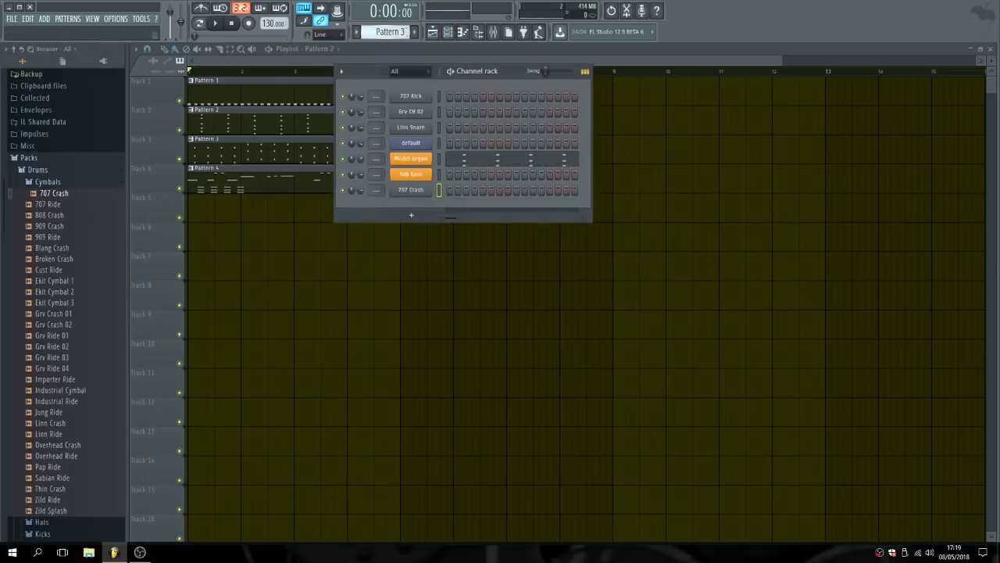
{"action": "scroll", "coordinate": [383, 31], "scroll_direction": "down", "scroll_amount": 1}
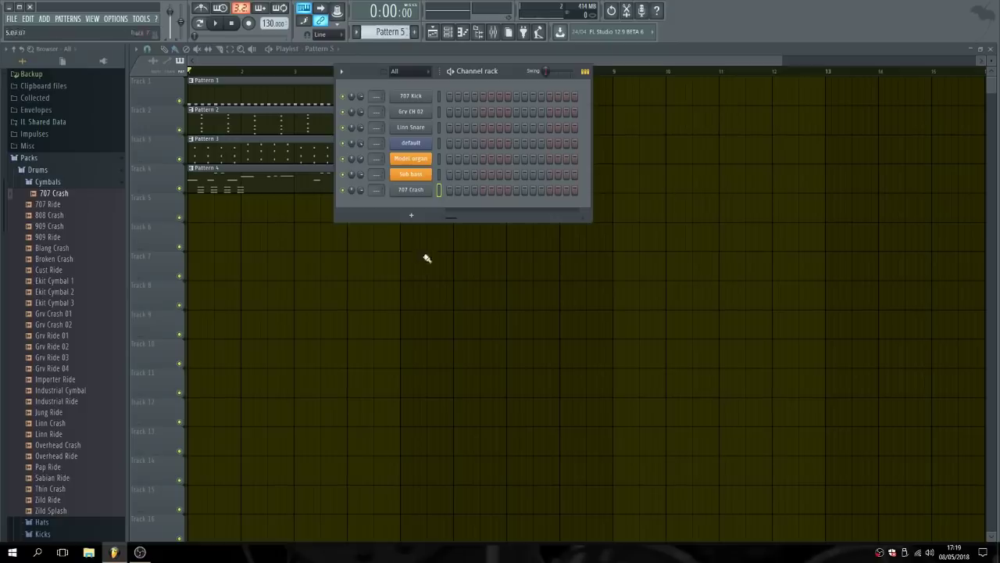
{"action": "right_click", "coordinate": [420, 194]}
{"action": "left_click", "coordinate": [451, 191]}
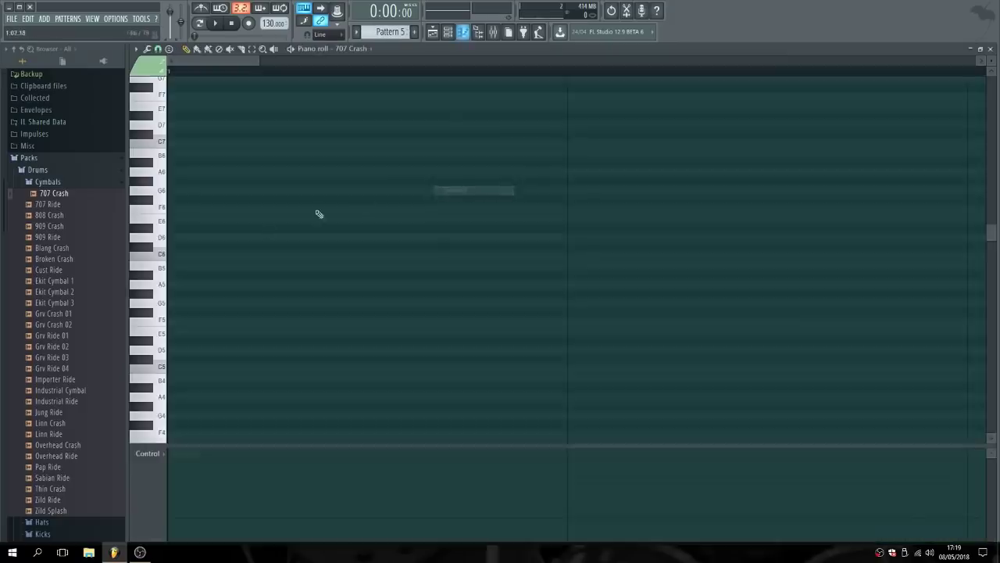
{"action": "left_click", "coordinate": [172, 258]}
{"action": "right_click", "coordinate": [172, 258]}
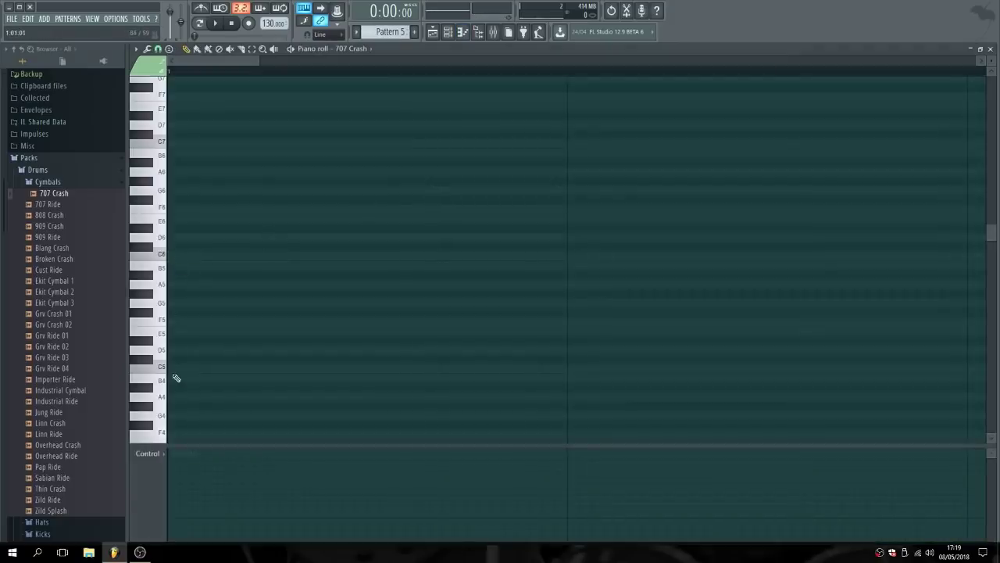
{"action": "left_click", "coordinate": [174, 369]}
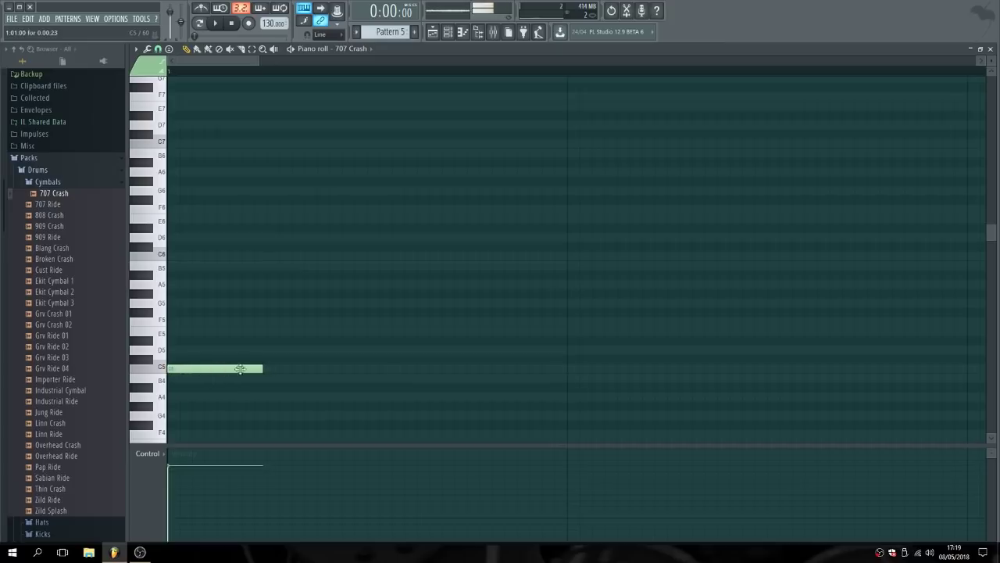
{"action": "key", "text": "space"}
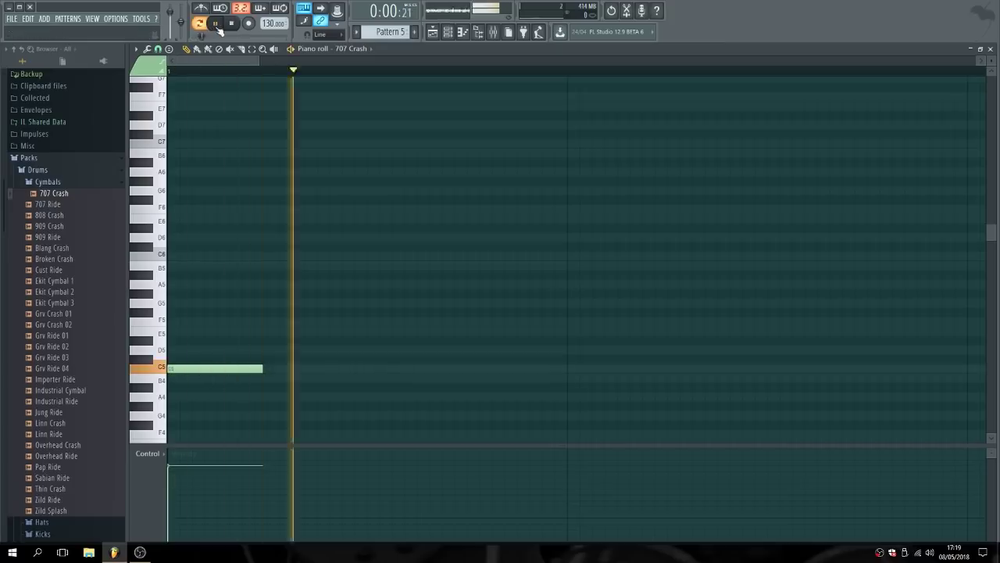
Place a Pattern 5 clip at bar 1 of Track 5 in the playlist and start playback in song mode.
{"action": "left_click", "coordinate": [232, 24]}
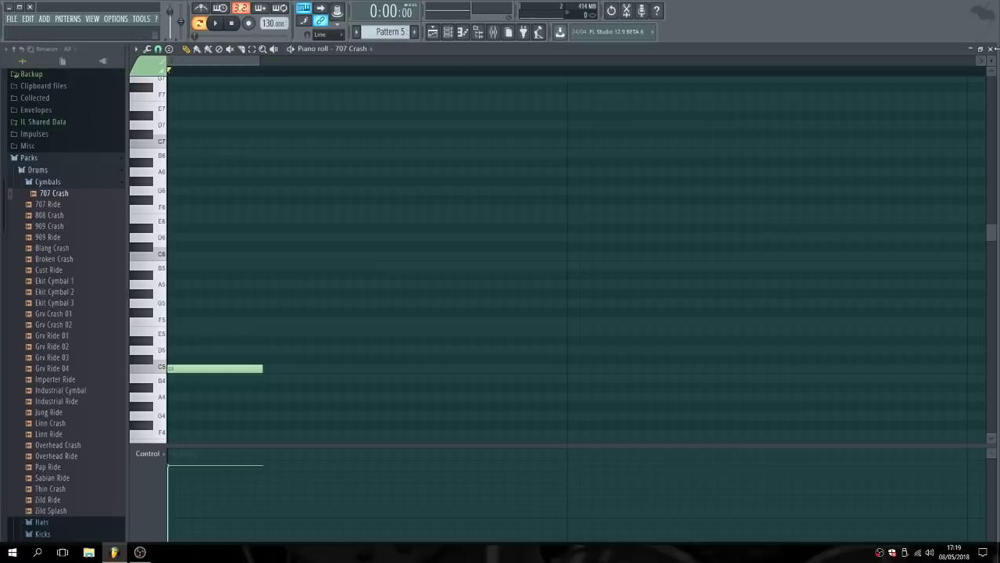
{"action": "left_click", "coordinate": [991, 49]}
{"action": "left_click", "coordinate": [227, 211]}
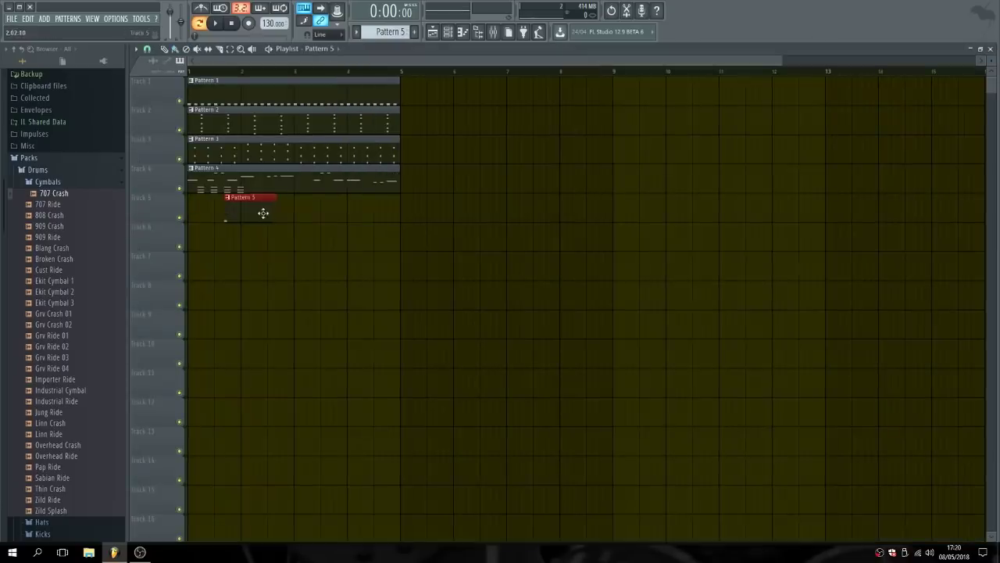
{"action": "left_click_drag", "start_coordinate": [264, 213], "coordinate": [198, 215]}
{"action": "left_click", "coordinate": [200, 22]}
{"action": "left_click", "coordinate": [216, 23]}
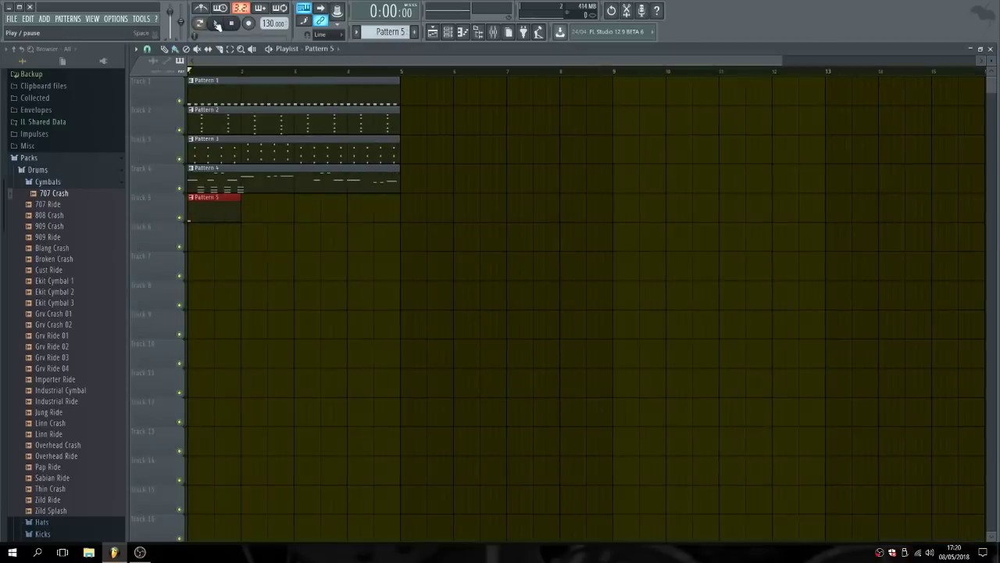
Open the channel rack during playback, replay the song from the start and pause it.
{"action": "left_click", "coordinate": [448, 32]}
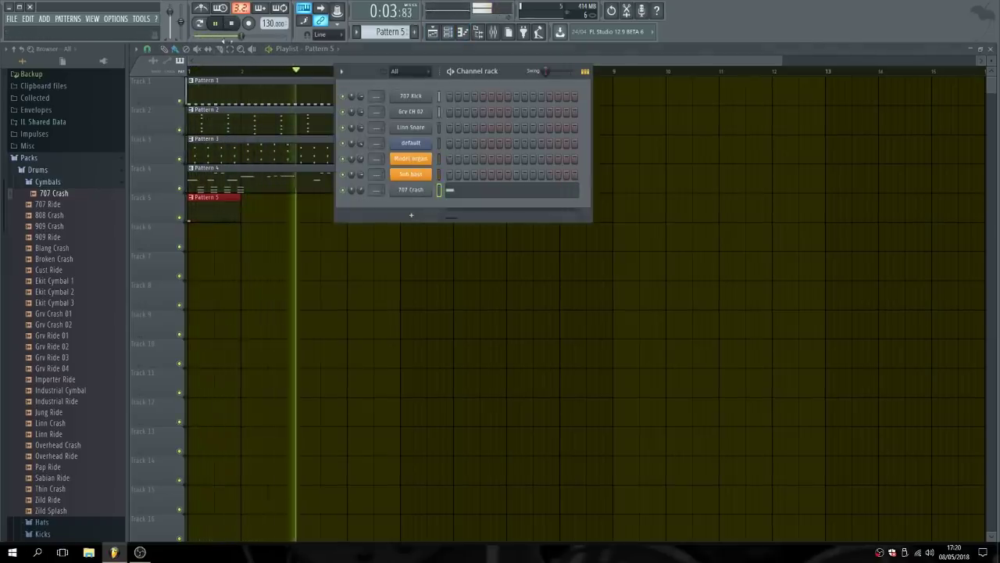
{"action": "left_click", "coordinate": [231, 25]}
{"action": "left_click", "coordinate": [217, 26]}
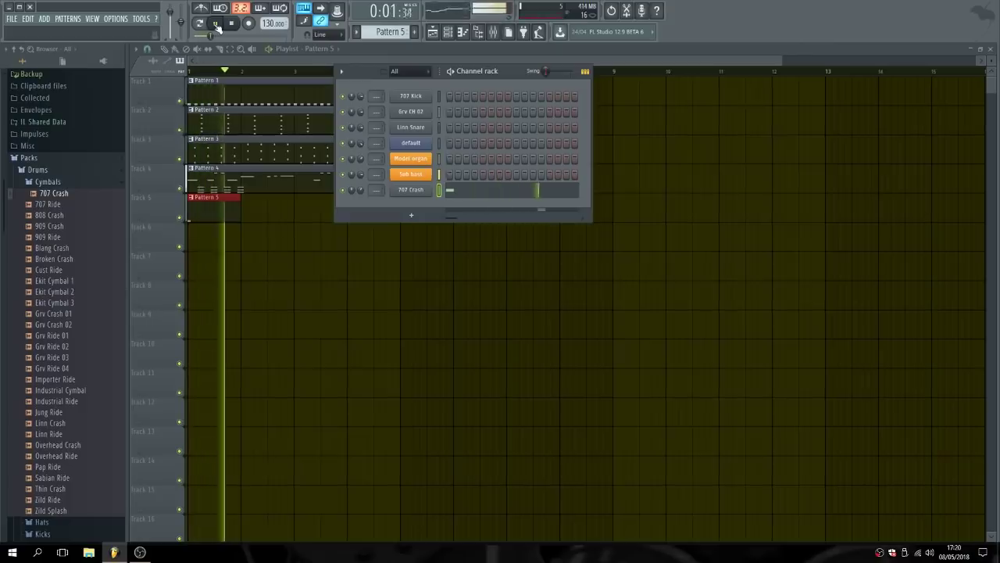
{"action": "left_click", "coordinate": [217, 26]}
Lengthen the 707 Crash C5 note in Pattern 5 to about 3 steps 20 ticks and play it in pattern mode.
{"action": "right_click", "coordinate": [415, 196]}
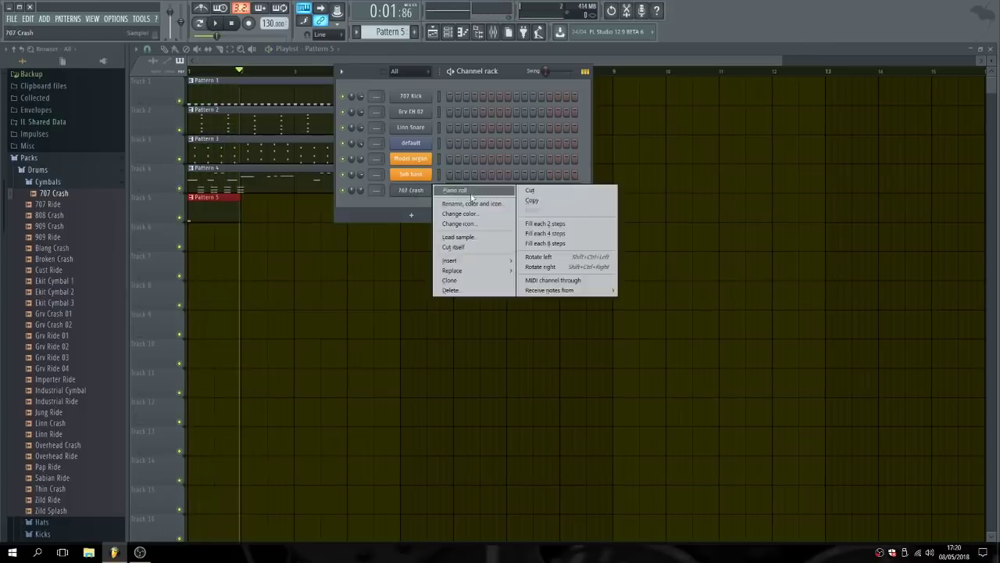
{"action": "left_click", "coordinate": [461, 194]}
{"action": "left_click_drag", "start_coordinate": [264, 369], "coordinate": [550, 369]}
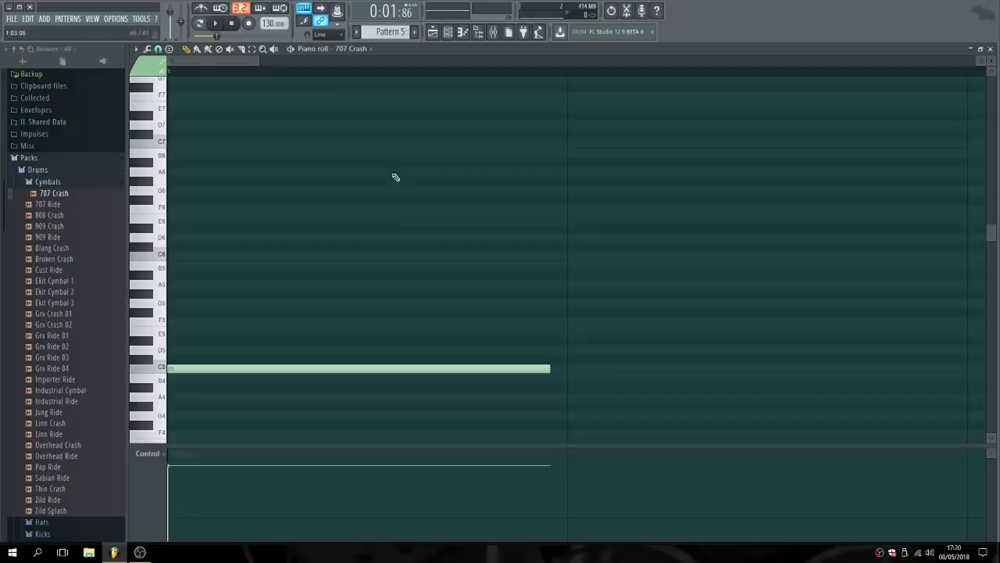
{"action": "left_click", "coordinate": [218, 23]}
{"action": "left_click", "coordinate": [220, 25]}
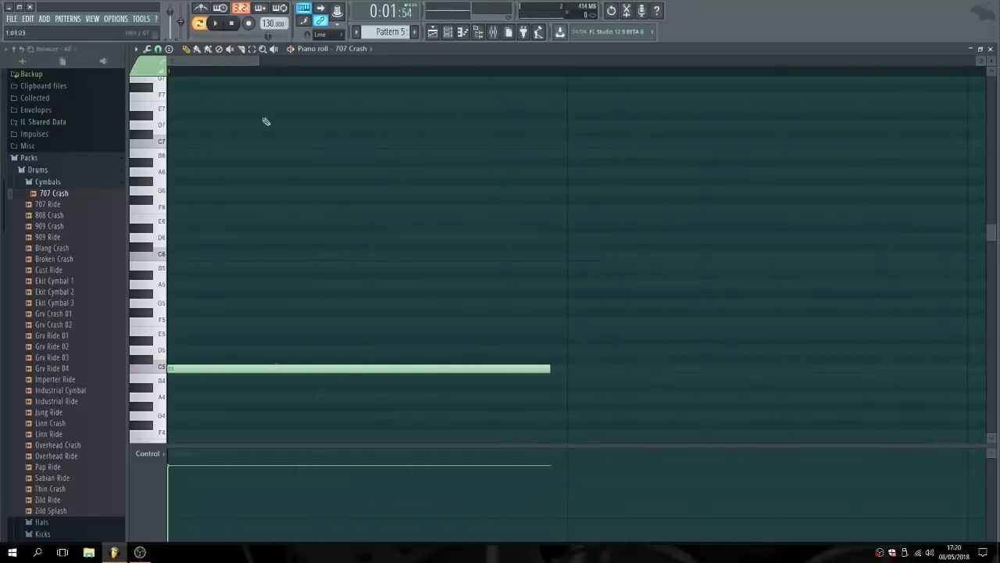
Delete the 707 Crash note and audition the 909 Ride, 808 Crash, 909 Crash, Blang Crash and Broken Crash samples.
{"action": "right_click", "coordinate": [408, 370]}
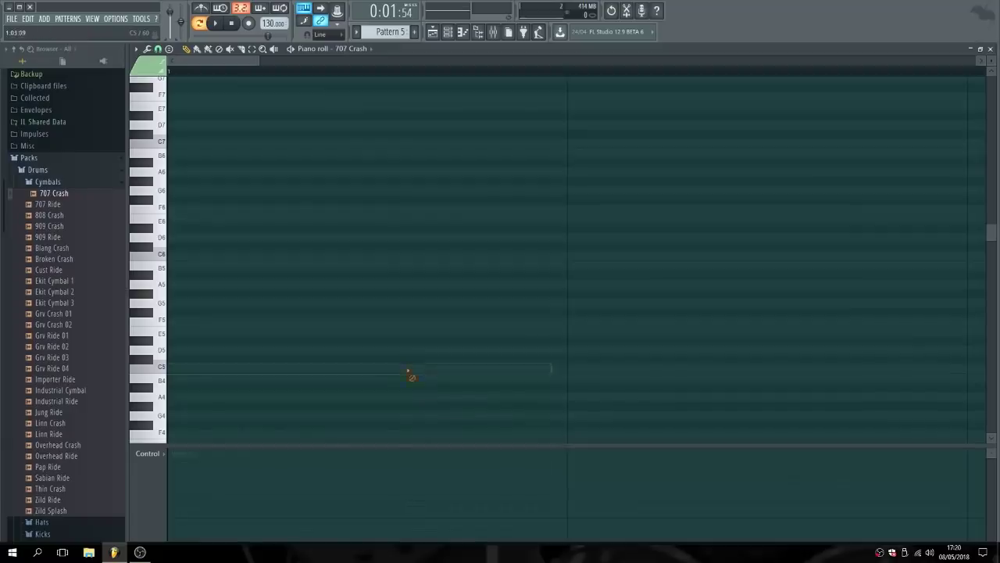
{"action": "left_click", "coordinate": [49, 237]}
{"action": "left_click", "coordinate": [444, 38]}
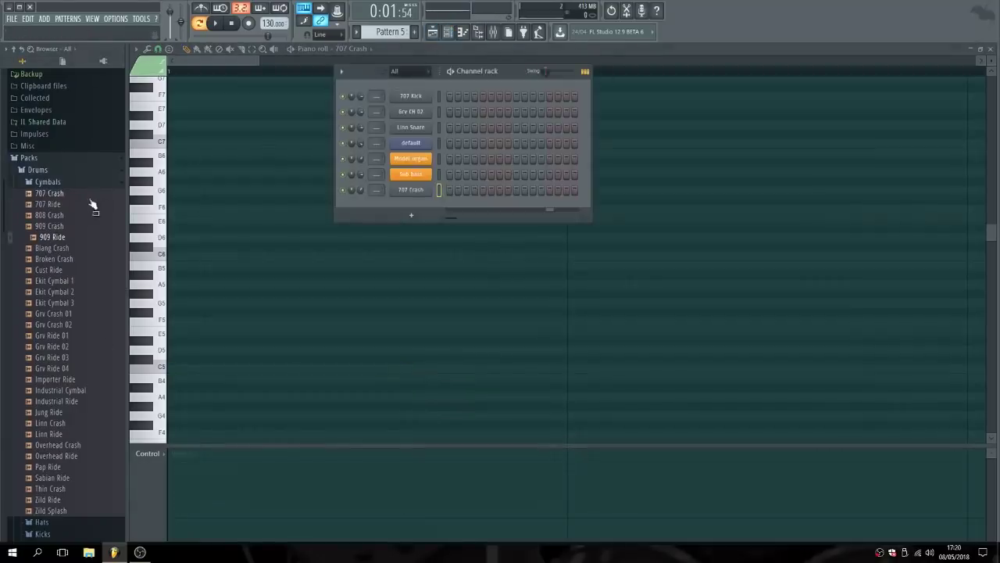
{"action": "left_click", "coordinate": [63, 214]}
{"action": "left_click", "coordinate": [61, 226]}
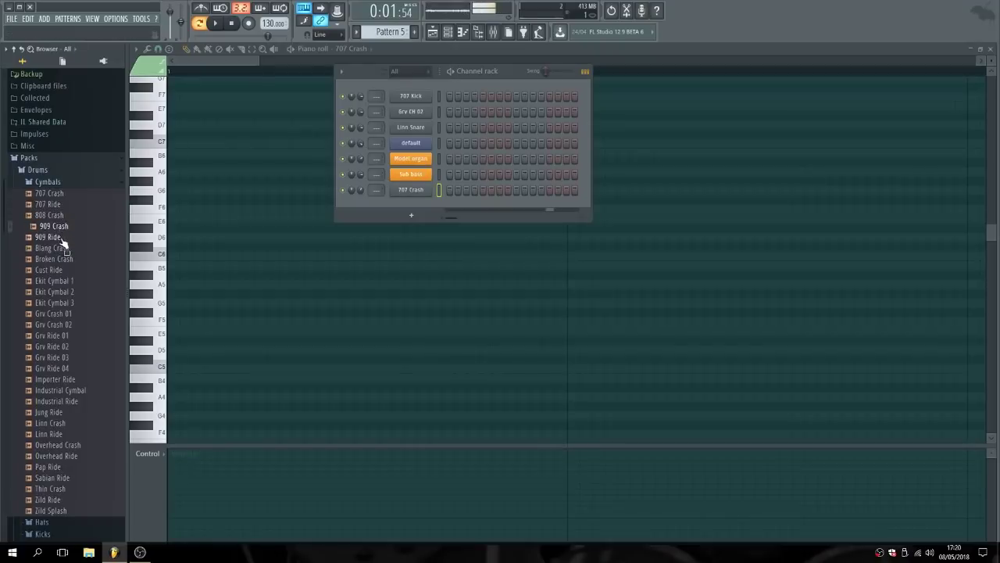
{"action": "left_click", "coordinate": [61, 237]}
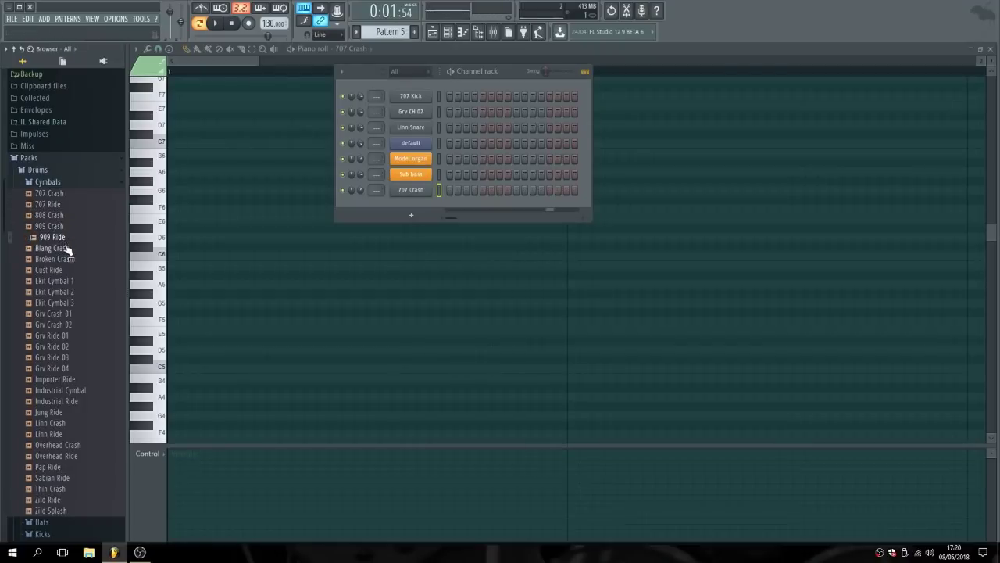
{"action": "left_click", "coordinate": [67, 249]}
{"action": "left_click", "coordinate": [68, 260]}
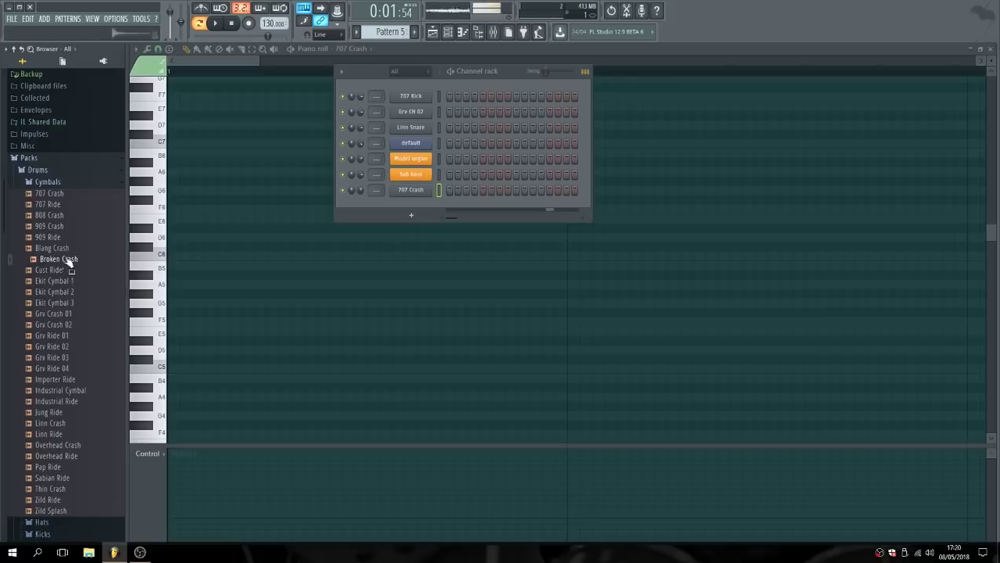
Replace the 707 Crash channel's sample with Broken Crash and place a C5 note about 3 steps 20 ticks long at the start of bar 1.
{"action": "left_click_drag", "start_coordinate": [68, 262], "coordinate": [411, 190]}
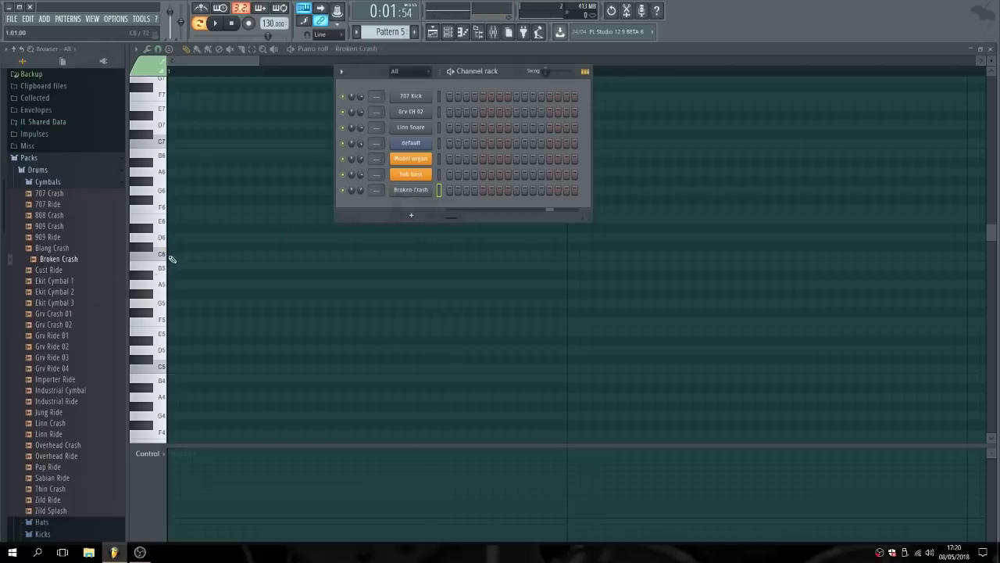
{"action": "left_click", "coordinate": [172, 259]}
{"action": "right_click", "coordinate": [184, 257]}
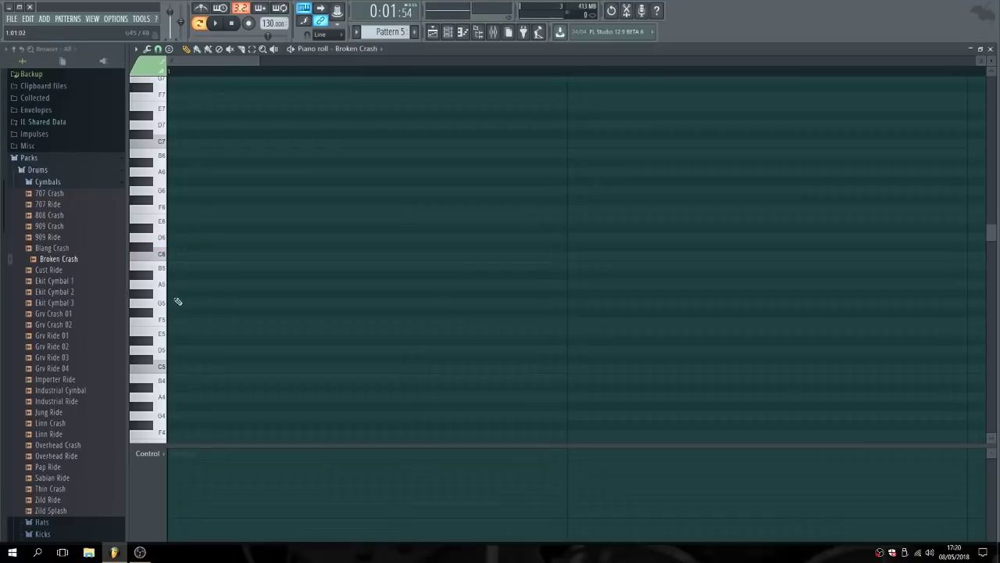
{"action": "left_click", "coordinate": [170, 369]}
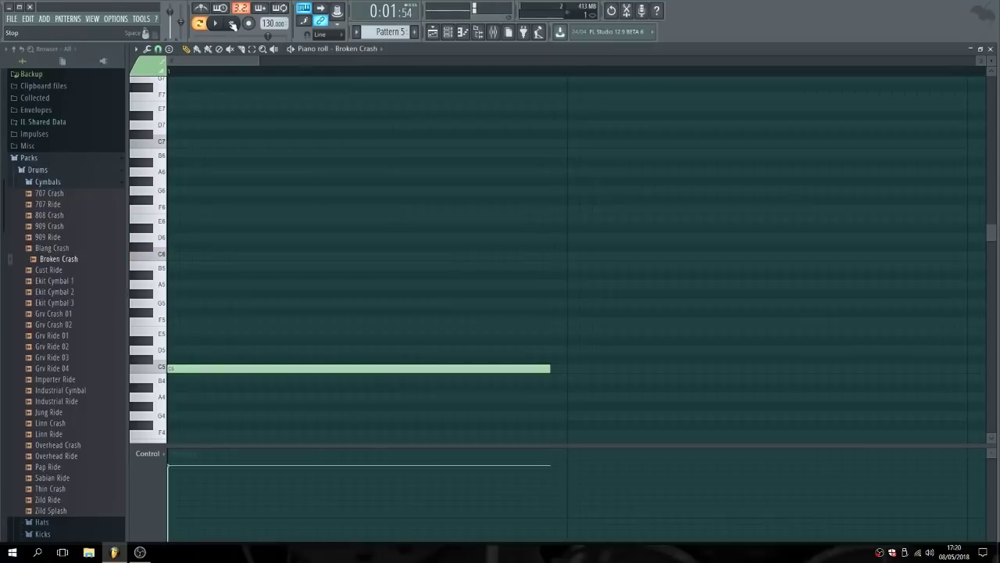
Play back the Broken Crash note and the song with the channel rack open, and stop playback.
{"action": "key", "text": "space"}
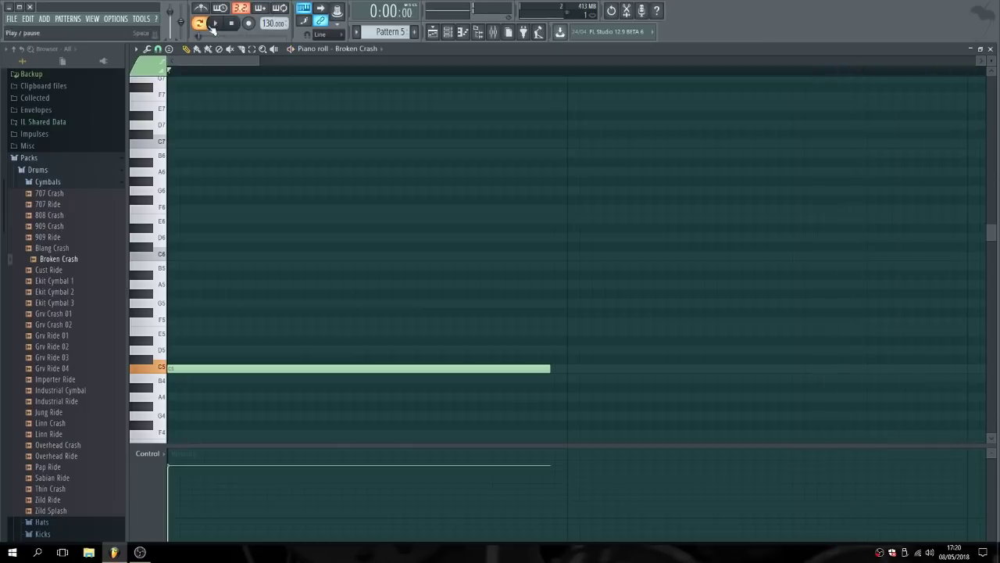
{"action": "left_click", "coordinate": [447, 31]}
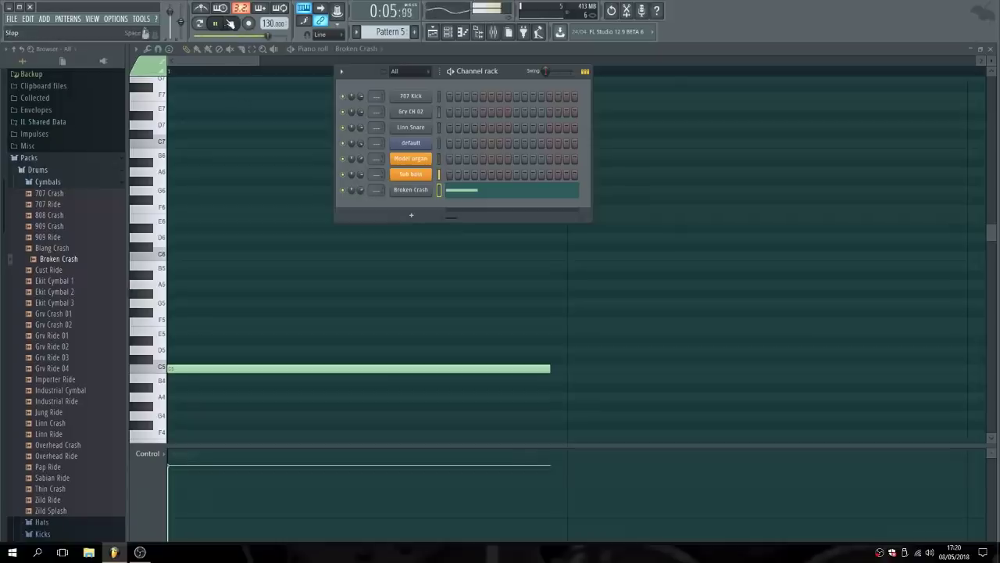
{"action": "key", "text": "space"}
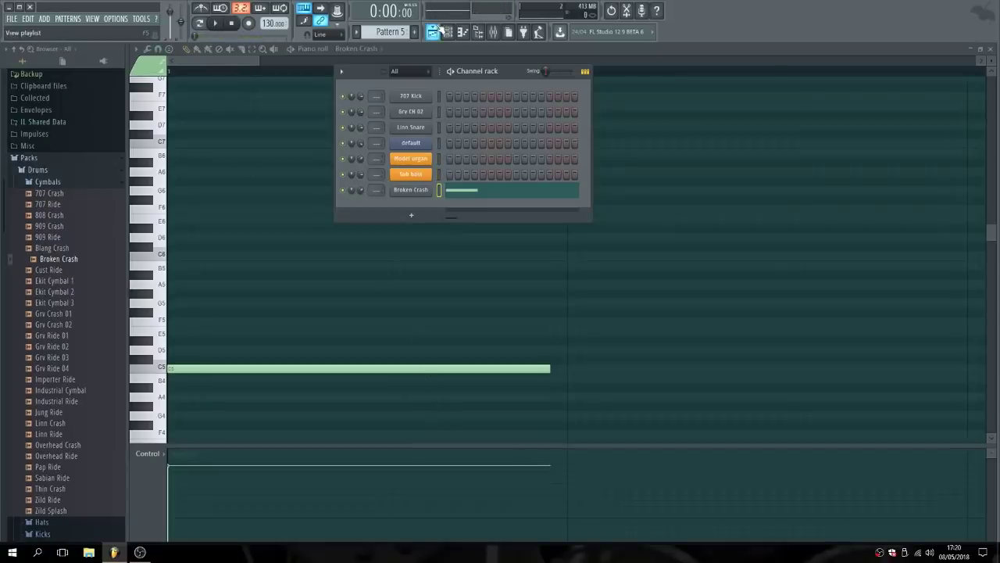
Remove the Pattern 5 clip from Track 5 in the playlist and copy the Pattern 1 to 4 clips to bar 5.
{"action": "left_click", "coordinate": [432, 31]}
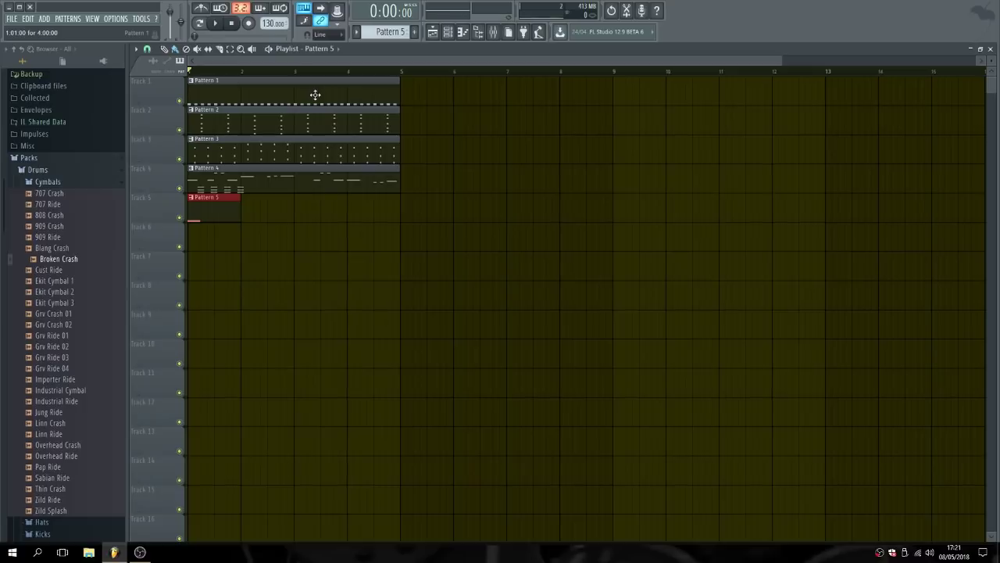
{"action": "right_click", "coordinate": [228, 214]}
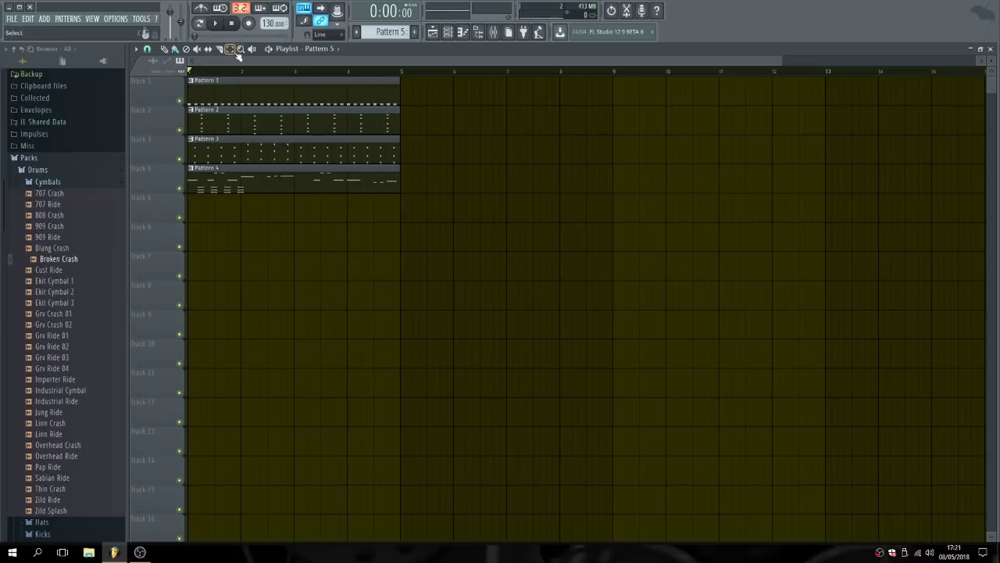
{"action": "left_click_drag", "start_coordinate": [383, 209], "coordinate": [280, 100]}
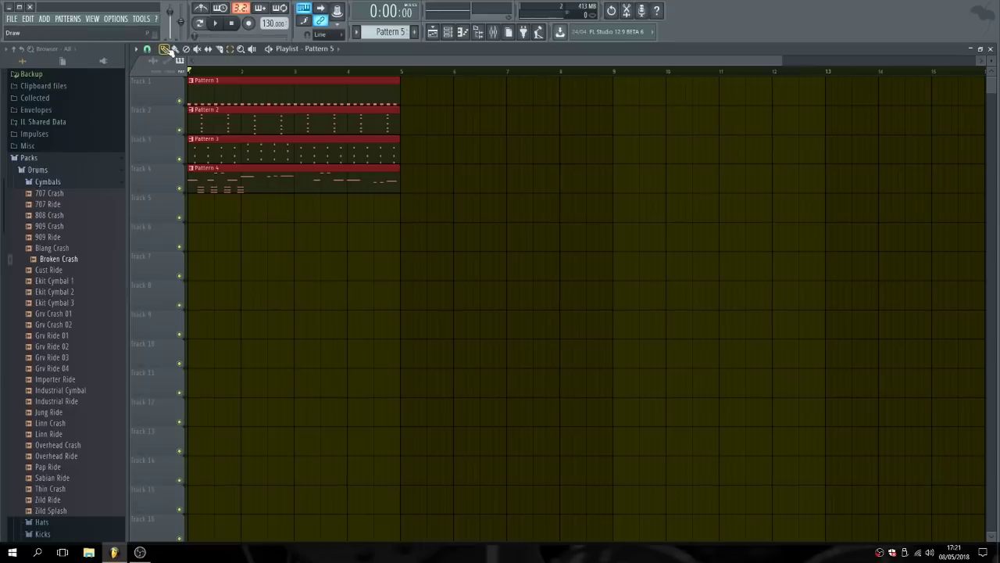
{"action": "left_click_drag", "start_coordinate": [239, 83], "coordinate": [453, 98]}
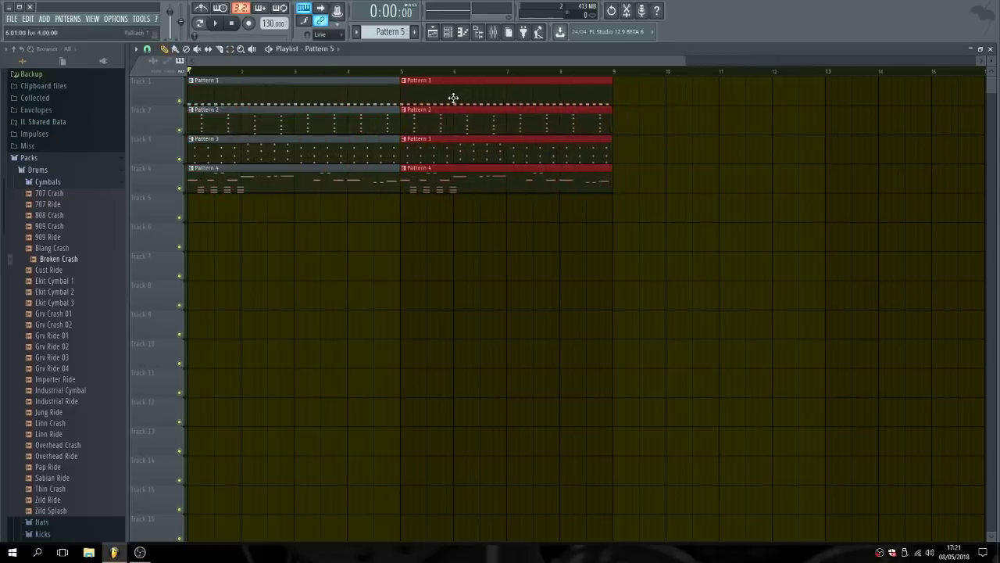
Paste two more copies of the Pattern 1 to 4 clips at bars 9 and 13.
{"action": "left_click_drag", "start_coordinate": [686, 63], "coordinate": [543, 104]}
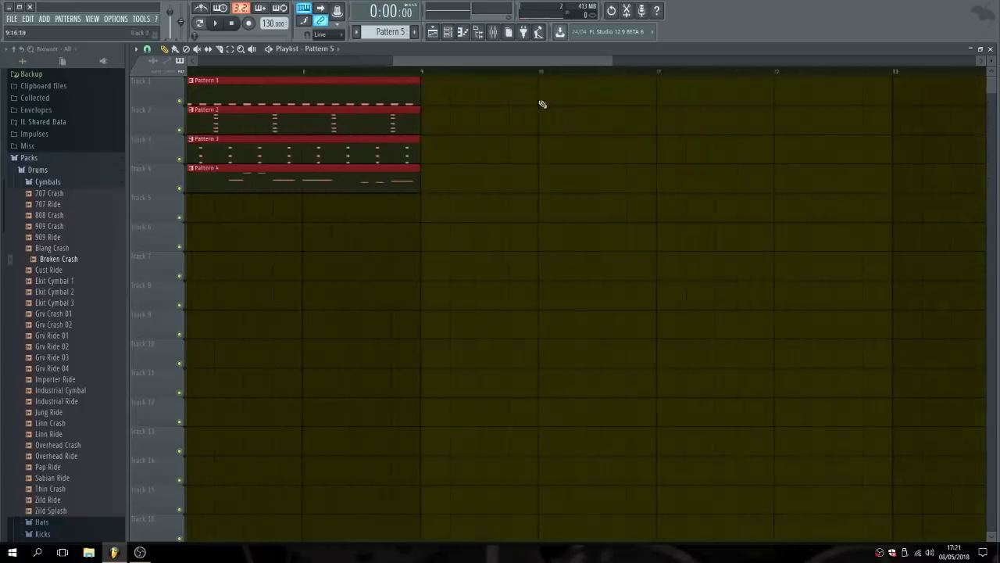
{"action": "key", "text": "ctrl+v"}
{"action": "left_click_drag", "start_coordinate": [433, 90], "coordinate": [643, 85]}
{"action": "key", "text": "ctrl+v"}
{"action": "left_click_drag", "start_coordinate": [455, 91], "coordinate": [545, 106]}
{"action": "left_click_drag", "start_coordinate": [560, 62], "coordinate": [726, 96]}
{"action": "left_click", "coordinate": [831, 206]}
{"action": "left_click_drag", "start_coordinate": [303, 64], "coordinate": [295, 63]}
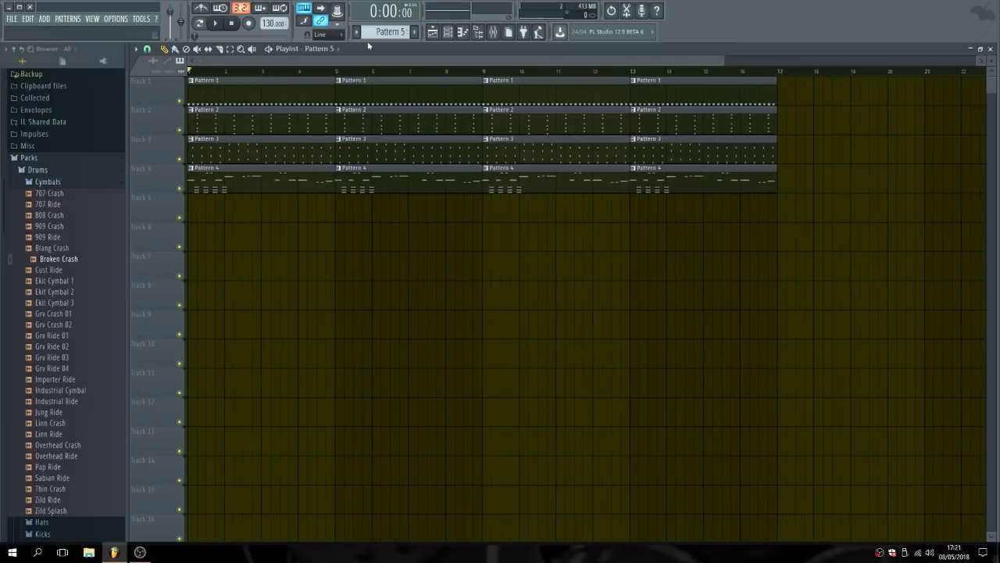
Place Pattern 5 clips on Track 5 at bar 1 and bar 9.
{"action": "left_click", "coordinate": [217, 201]}
{"action": "left_click_drag", "start_coordinate": [239, 202], "coordinate": [190, 207]}
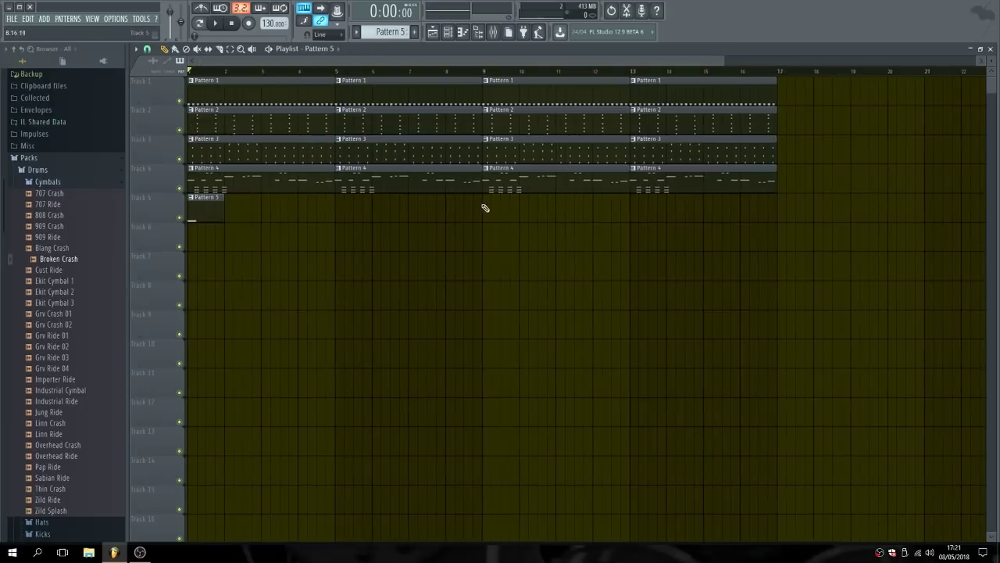
{"action": "left_click", "coordinate": [484, 208]}
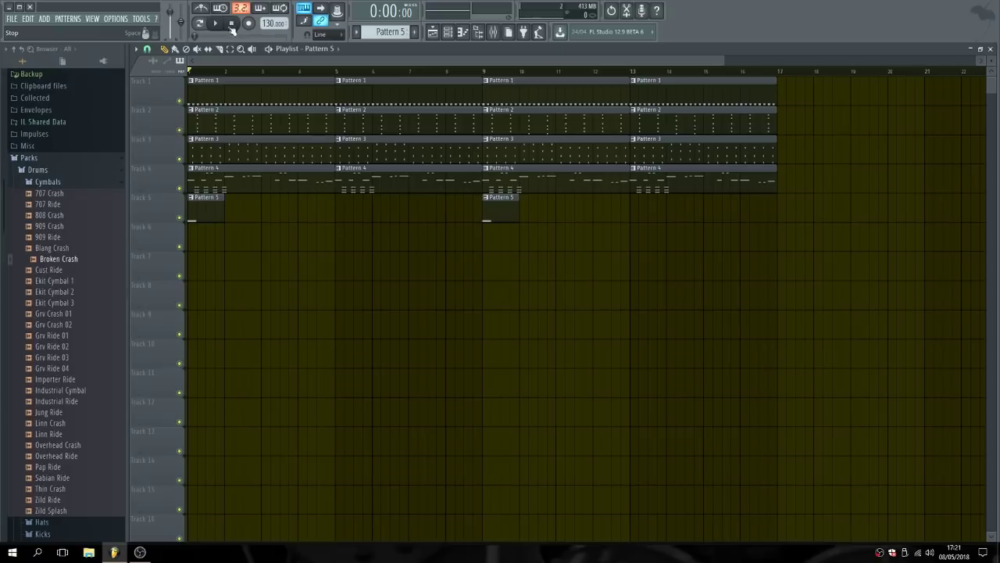
Collapse the Cymbals folder in the browser and play the extended arrangement from the start.
{"action": "left_click", "coordinate": [58, 185]}
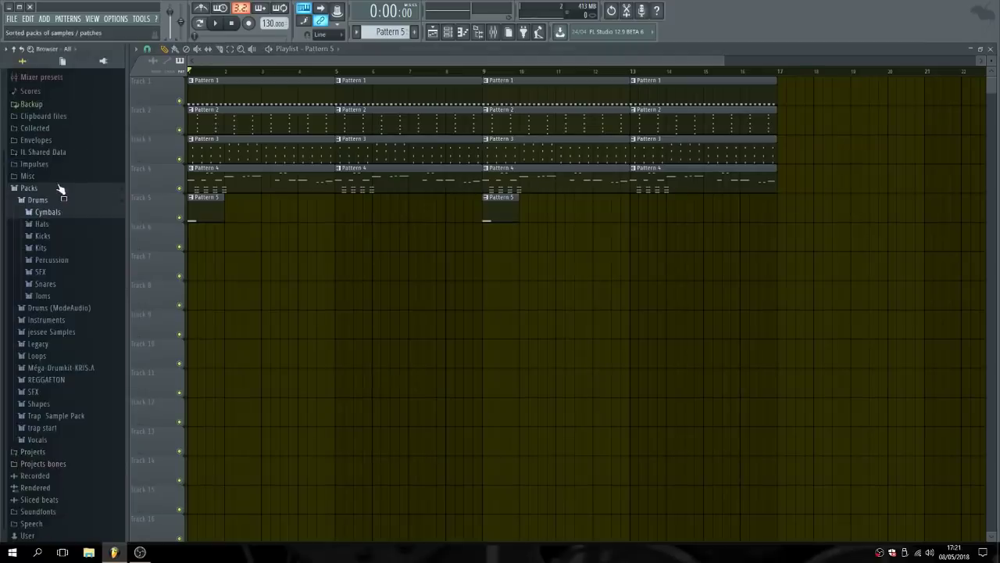
{"action": "left_click", "coordinate": [217, 24]}
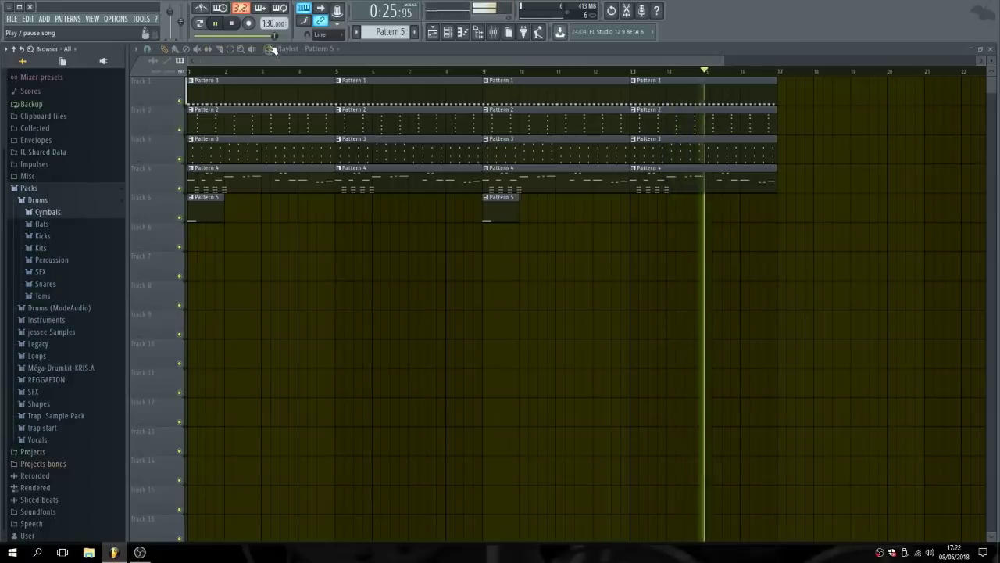
{"action": "left_click", "coordinate": [233, 24]}
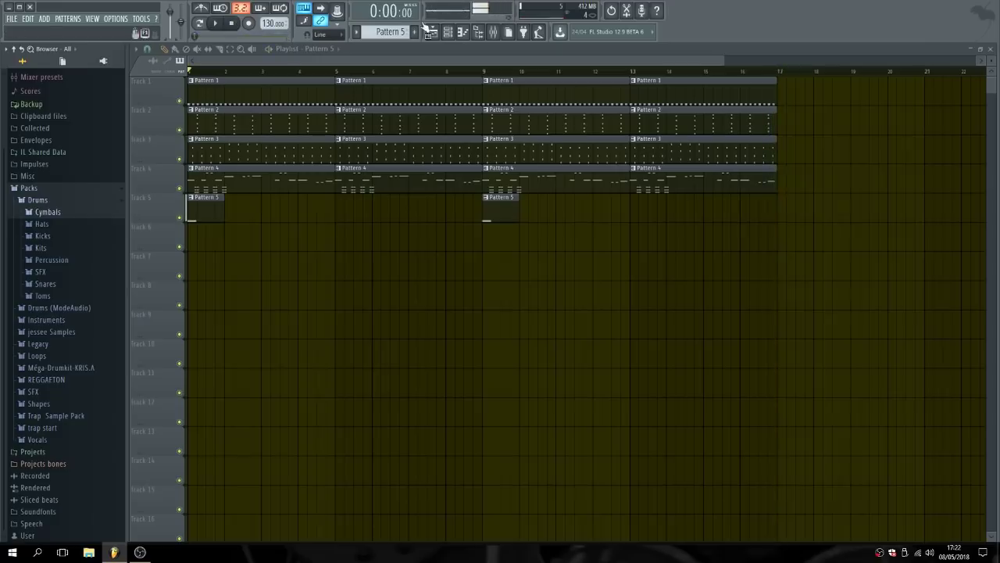
Switch to the empty Pattern 6 in the channel rack and open the Linn Snare channel's piano roll.
{"action": "left_click", "coordinate": [448, 31]}
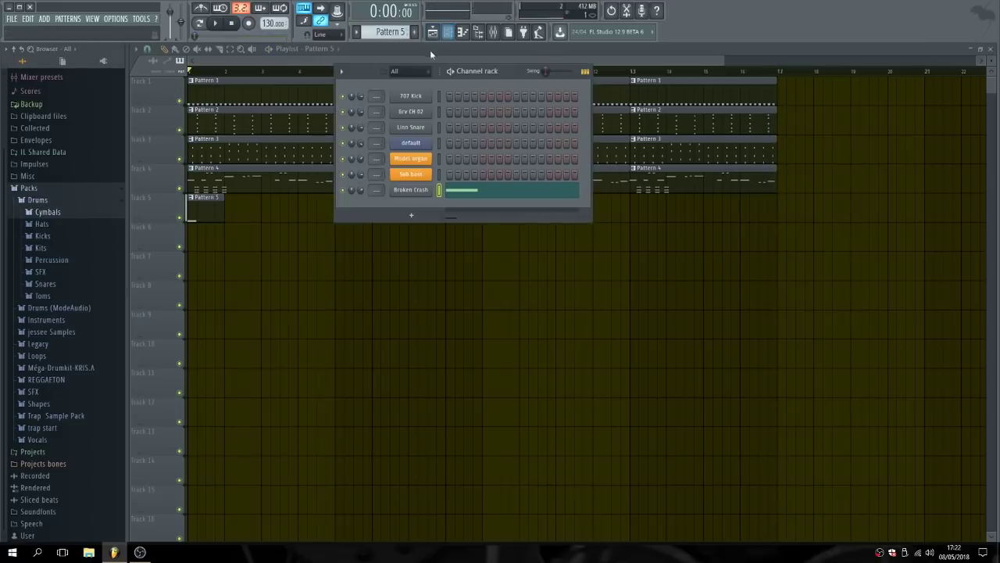
{"action": "scroll", "coordinate": [399, 33], "scroll_direction": "up", "scroll_amount": 1}
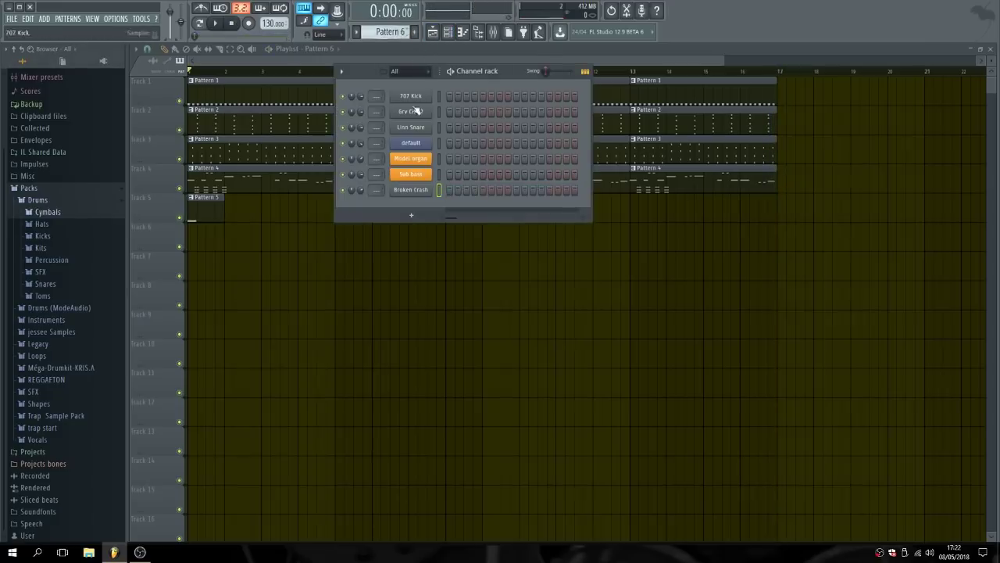
{"action": "right_click", "coordinate": [428, 131]}
{"action": "left_click", "coordinate": [444, 132]}
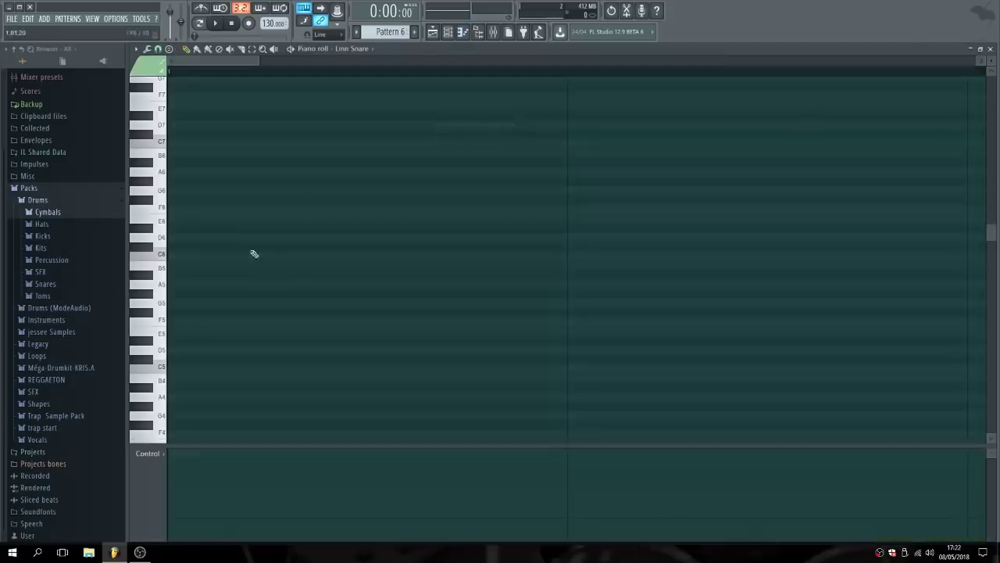
Place three short C5 snare notes with rising velocities at the pattern's start and play them in pattern mode.
{"action": "left_click", "coordinate": [175, 371]}
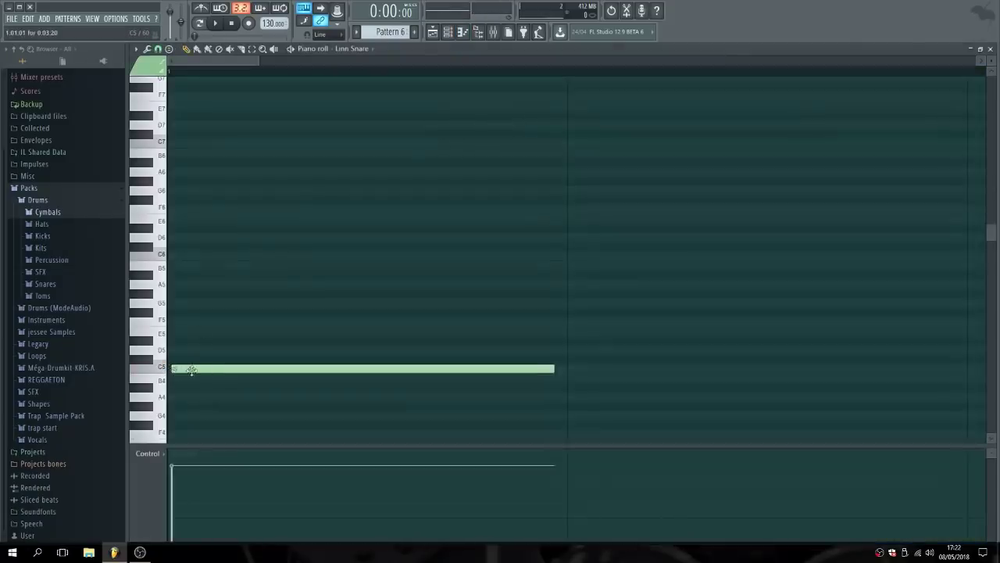
{"action": "left_click_drag", "start_coordinate": [542, 369], "coordinate": [193, 378]}
{"action": "left_click", "coordinate": [195, 373]}
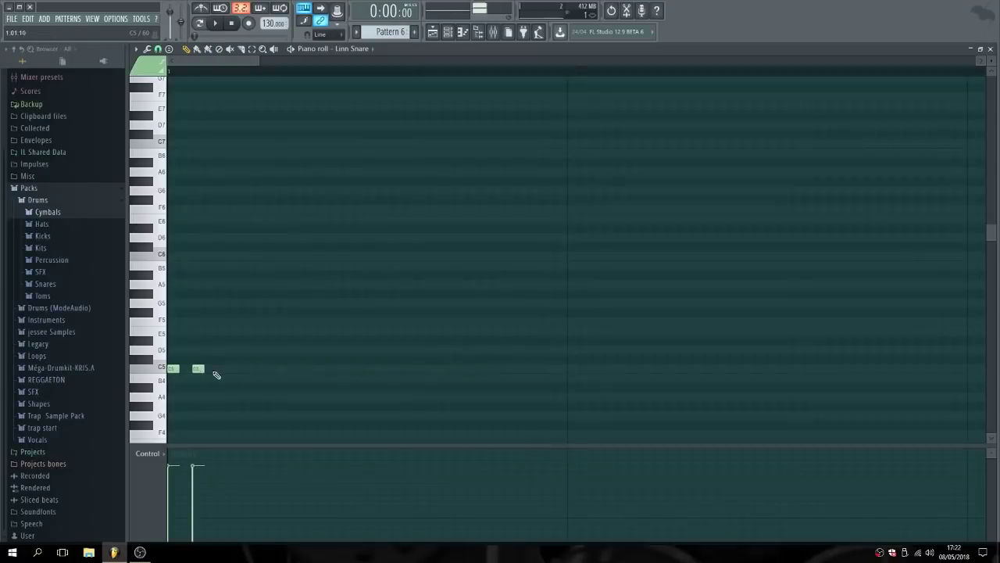
{"action": "left_click", "coordinate": [220, 372]}
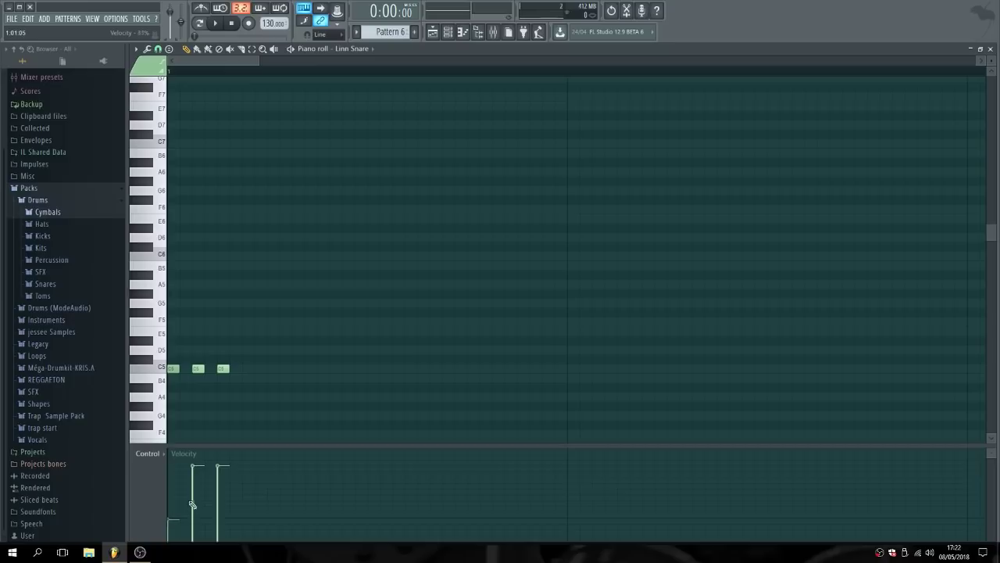
{"action": "left_click", "coordinate": [203, 26]}
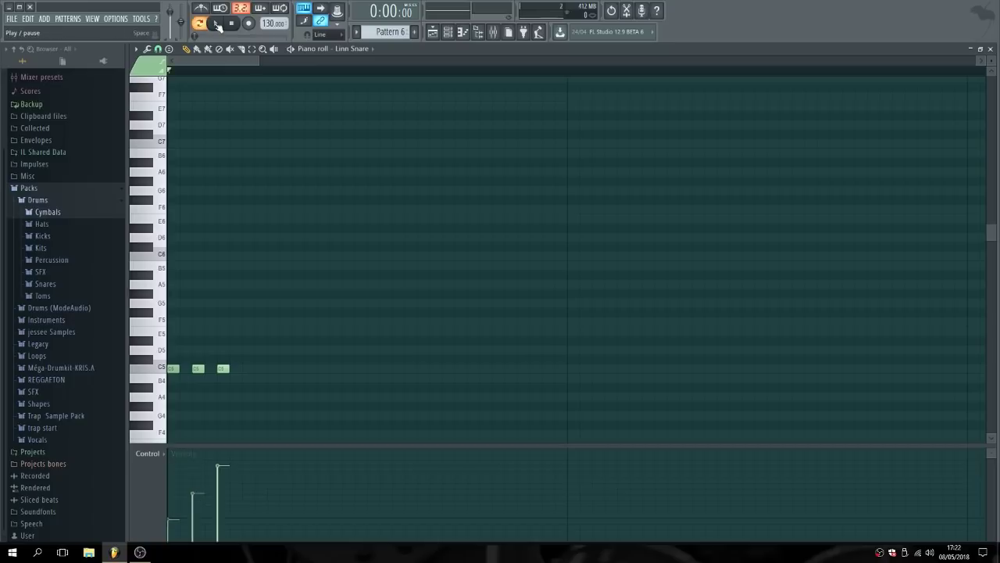
{"action": "left_click", "coordinate": [217, 25]}
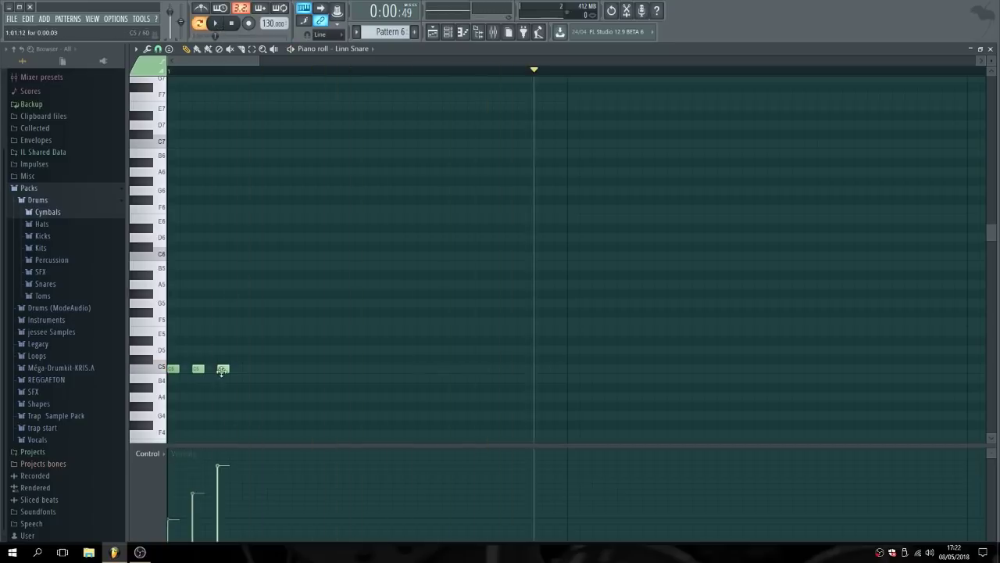
Replace the second and third snare notes with C5 notes on steps 3 and 5, snapped to Step, with rising velocities.
{"action": "right_click", "coordinate": [222, 370]}
{"action": "right_click", "coordinate": [196, 371]}
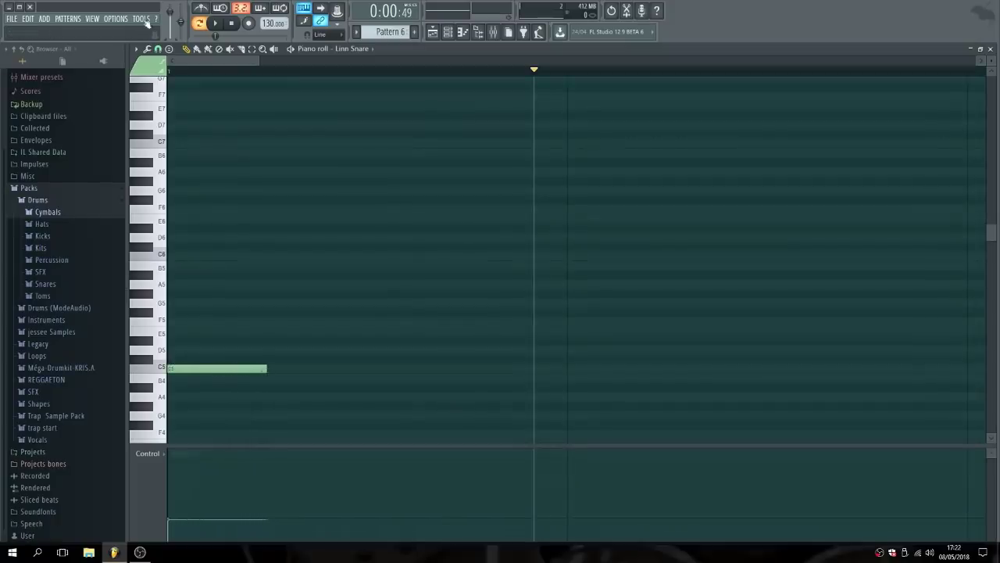
{"action": "left_click", "coordinate": [158, 48]}
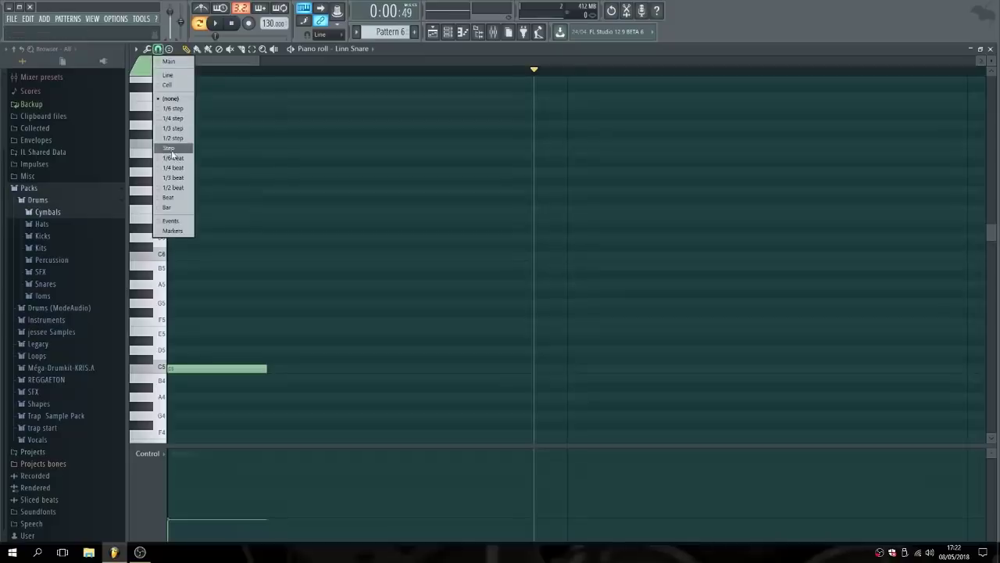
{"action": "left_click", "coordinate": [176, 149]}
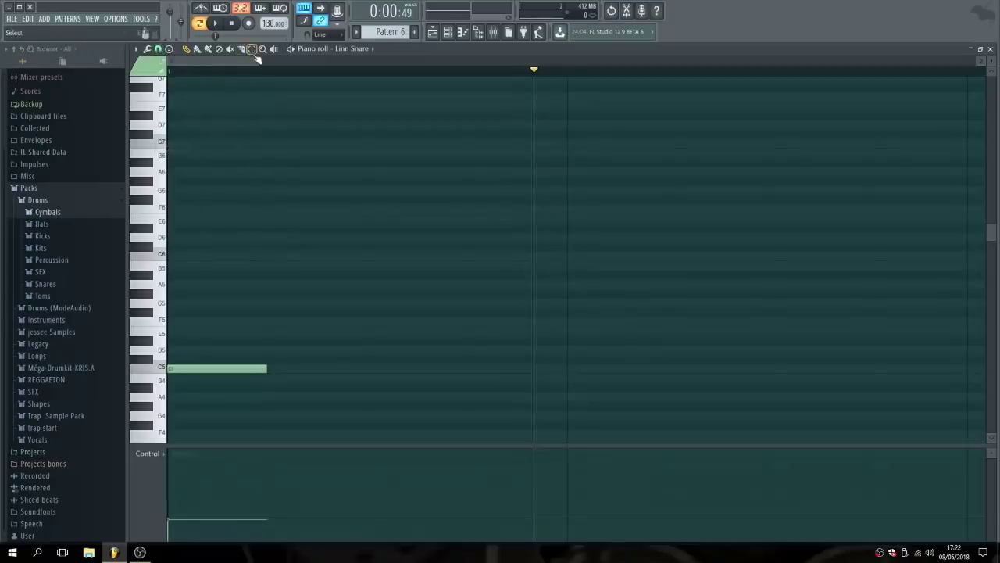
{"action": "left_click_drag", "start_coordinate": [258, 61], "coordinate": [552, 114]}
{"action": "left_click", "coordinate": [211, 368]}
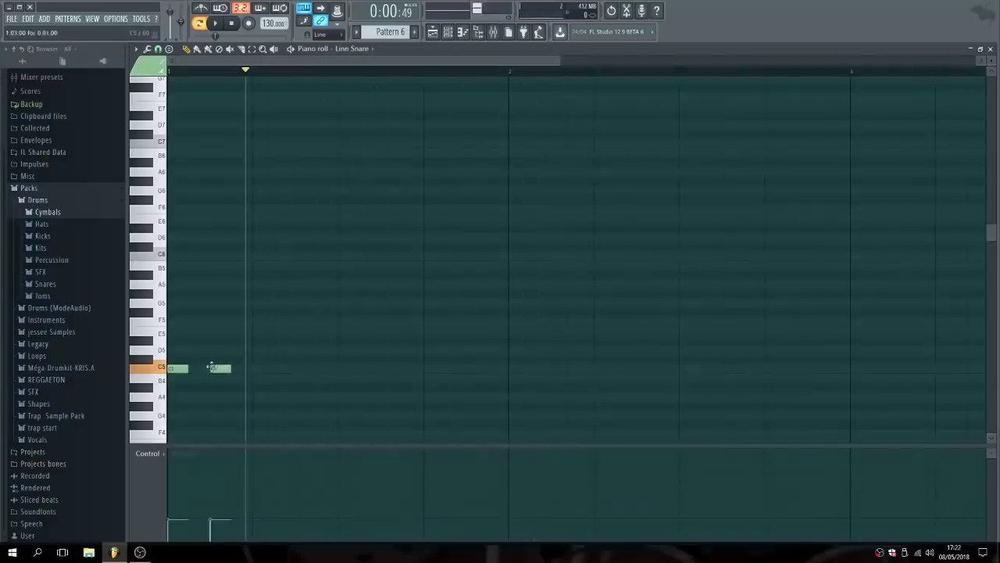
{"action": "left_click", "coordinate": [263, 368]}
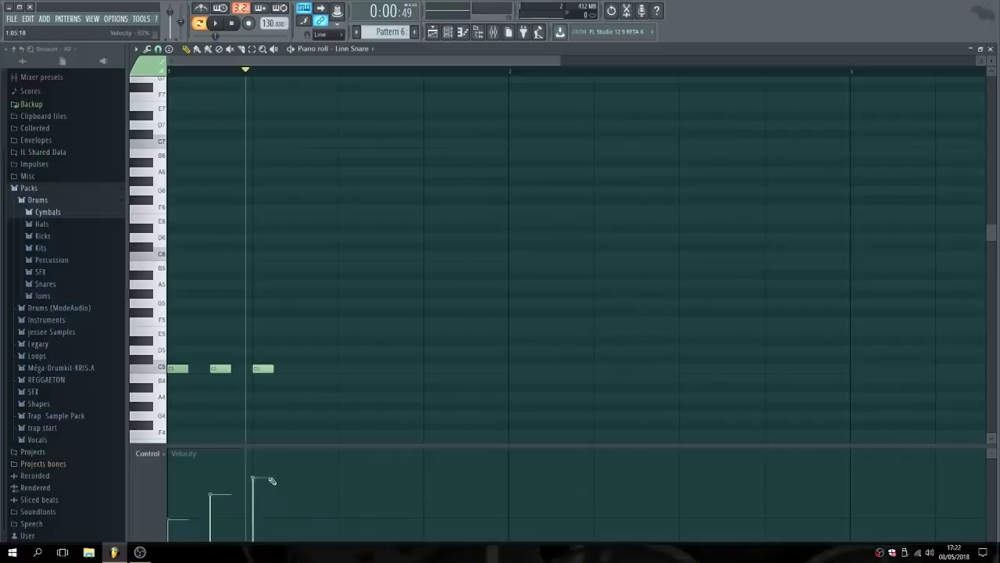
Move the second and third snare notes to steps 2 and 3, playing the pattern before and after.
{"action": "left_click", "coordinate": [217, 23]}
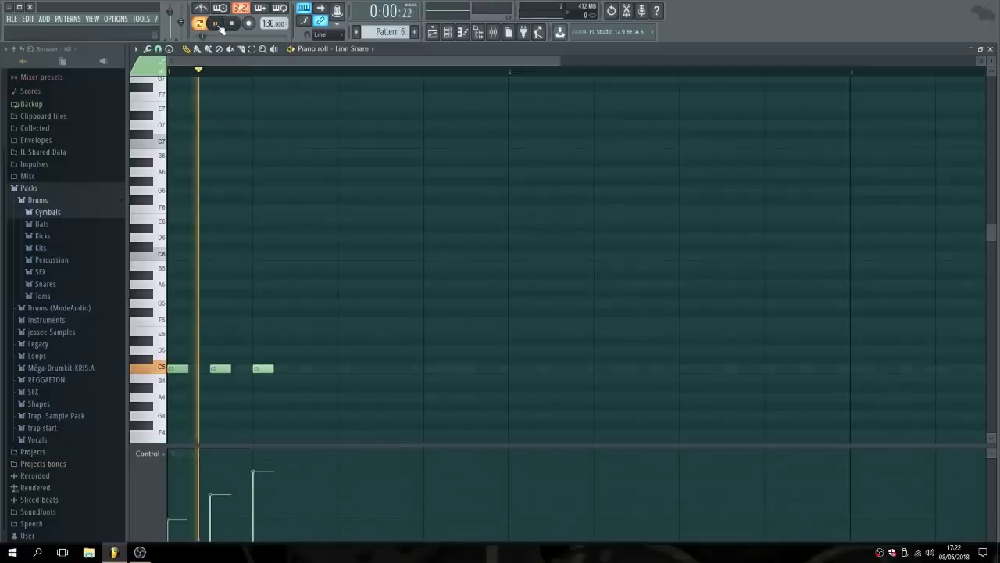
{"action": "left_click", "coordinate": [218, 26]}
{"action": "left_click_drag", "start_coordinate": [219, 369], "coordinate": [198, 368]}
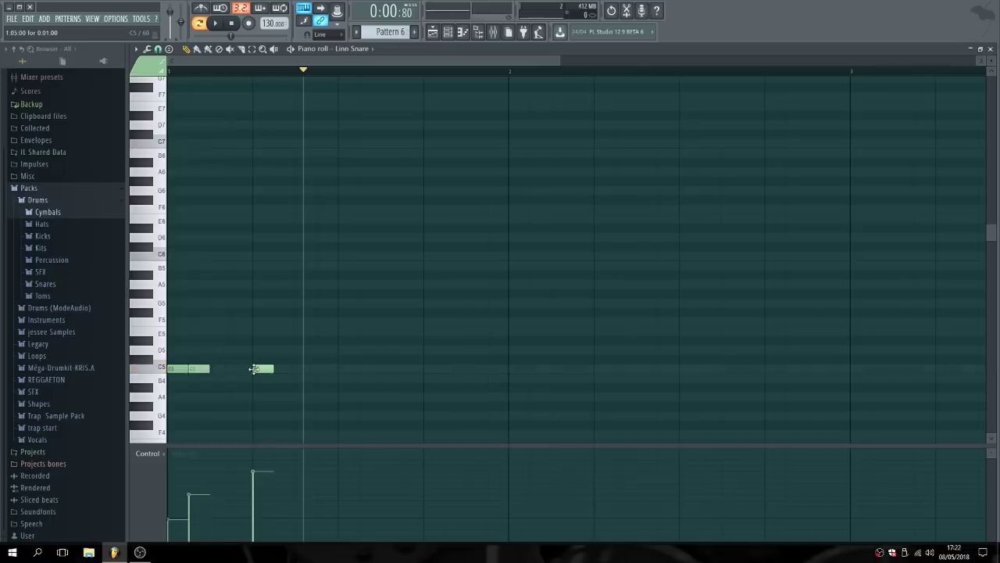
{"action": "left_click_drag", "start_coordinate": [260, 369], "coordinate": [221, 369]}
{"action": "left_click", "coordinate": [221, 24]}
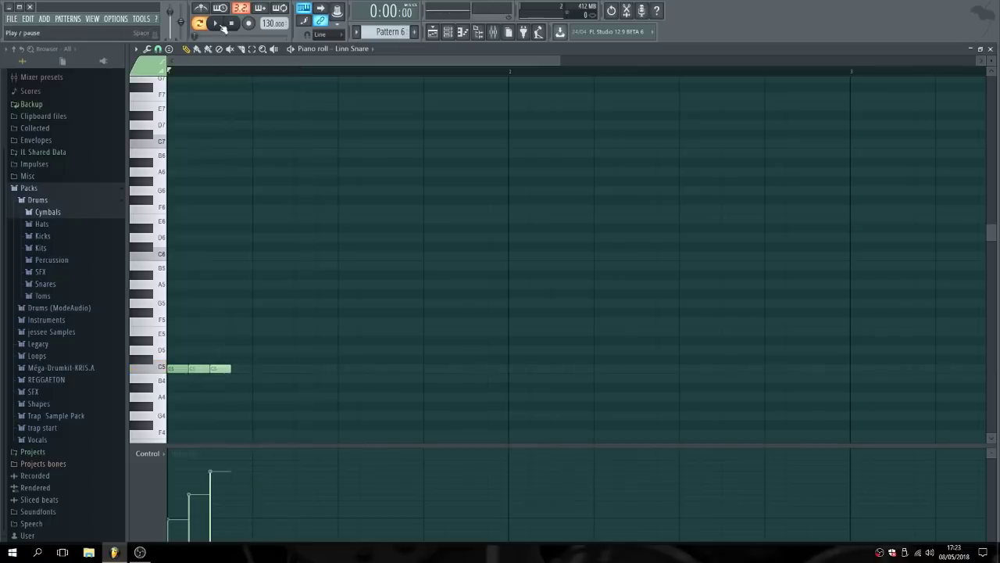
{"action": "left_click", "coordinate": [221, 24]}
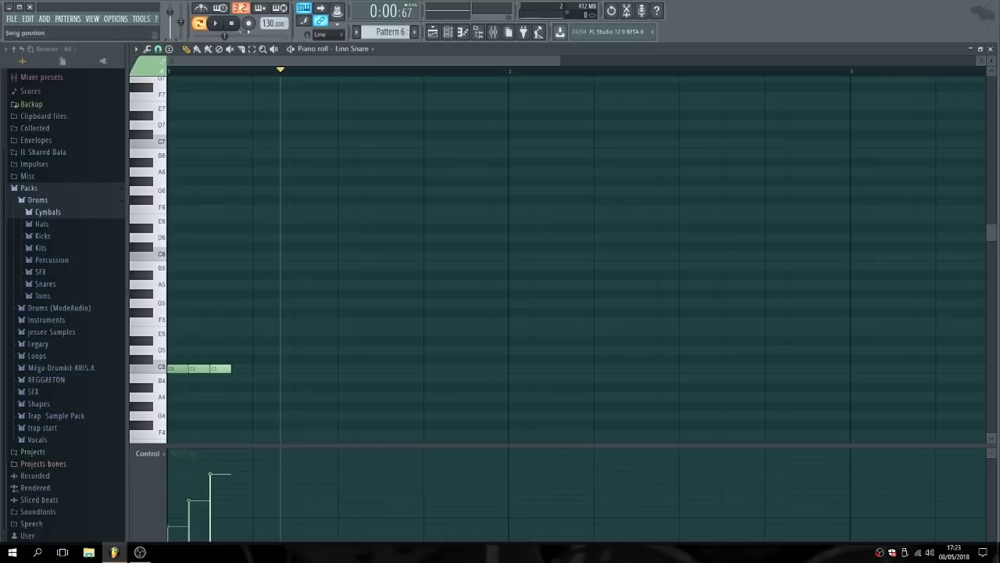
Slightly raise the velocities of the three snare notes, keeping them ascending, and replay the pattern after each adjustment.
{"action": "left_click", "coordinate": [232, 24]}
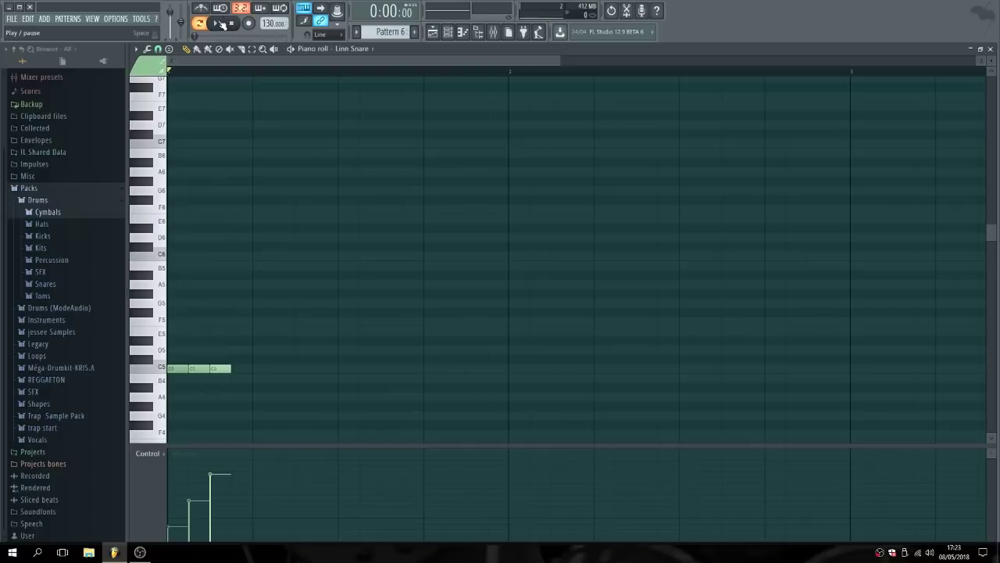
{"action": "left_click", "coordinate": [225, 26]}
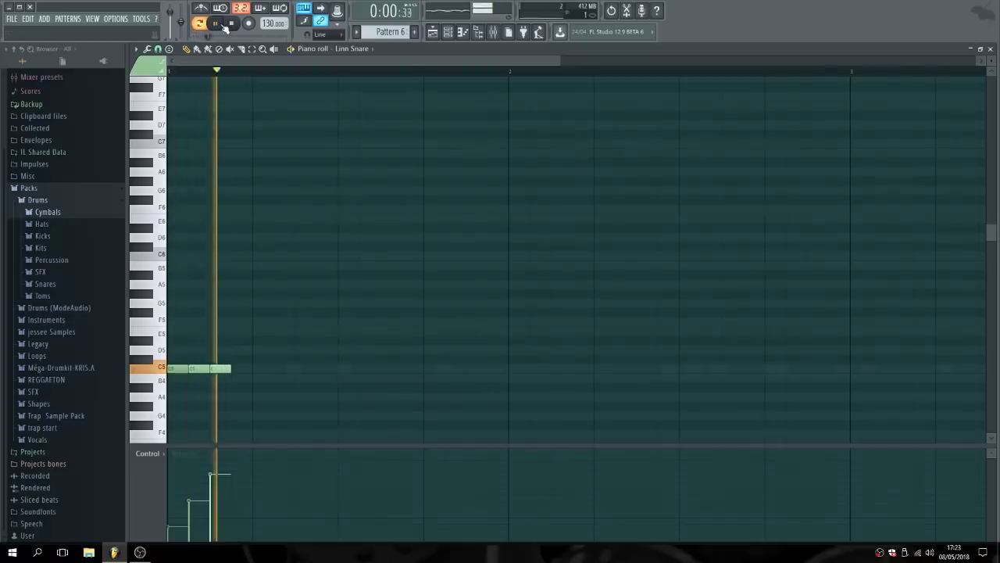
{"action": "left_click", "coordinate": [225, 25]}
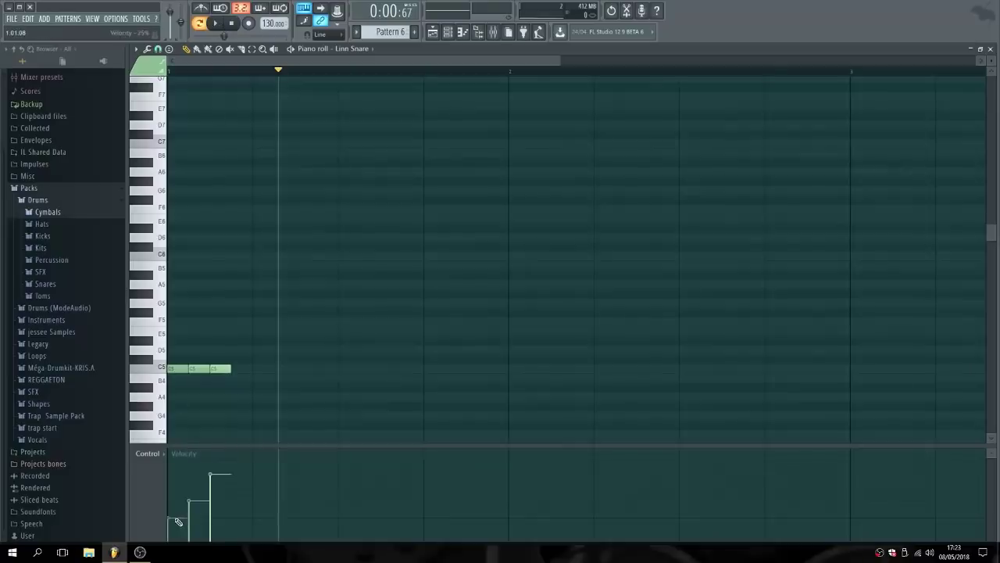
{"action": "left_click", "coordinate": [232, 27]}
{"action": "left_click", "coordinate": [220, 25]}
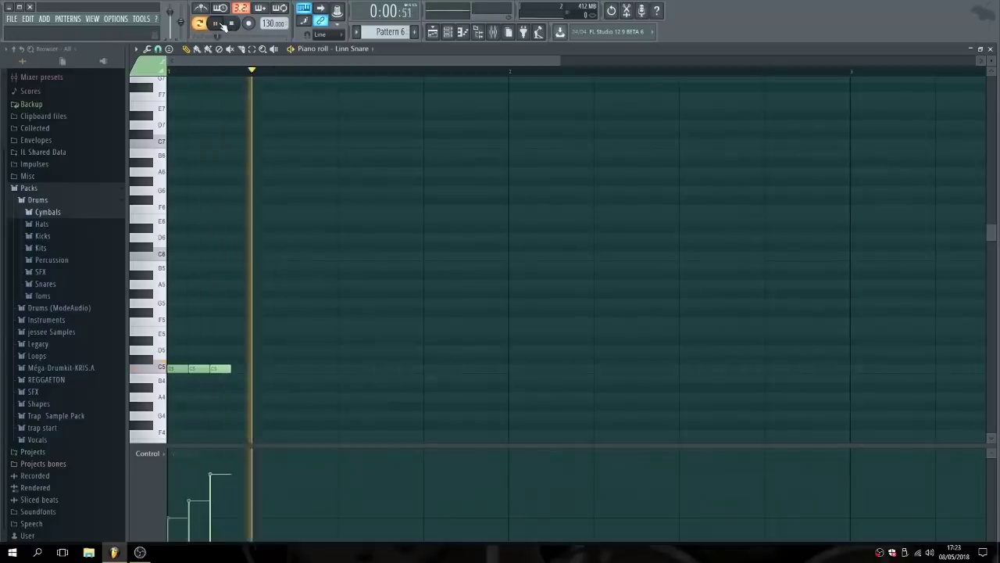
{"action": "left_click", "coordinate": [219, 25]}
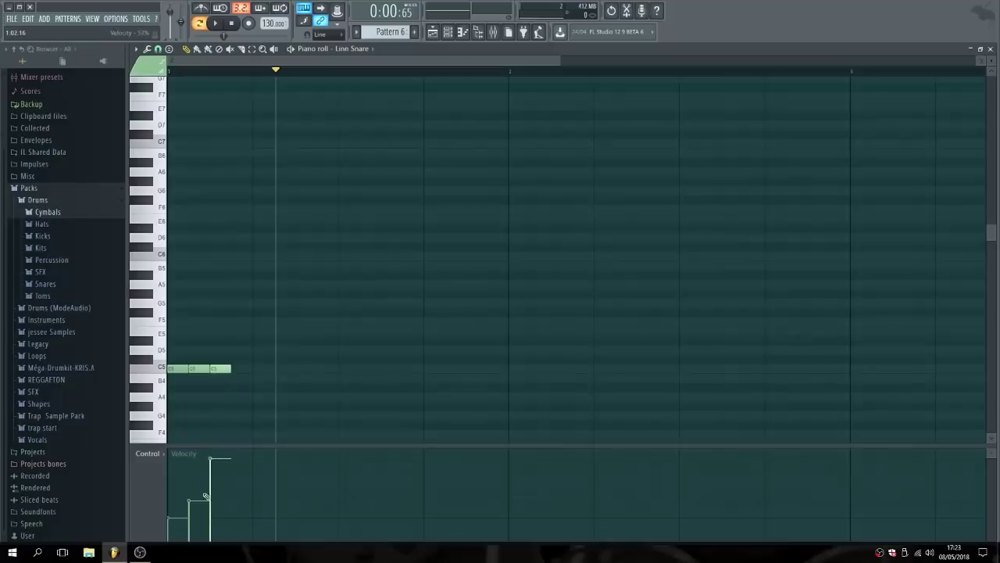
{"action": "left_click_drag", "start_coordinate": [205, 496], "coordinate": [204, 501]}
{"action": "left_click", "coordinate": [233, 27]}
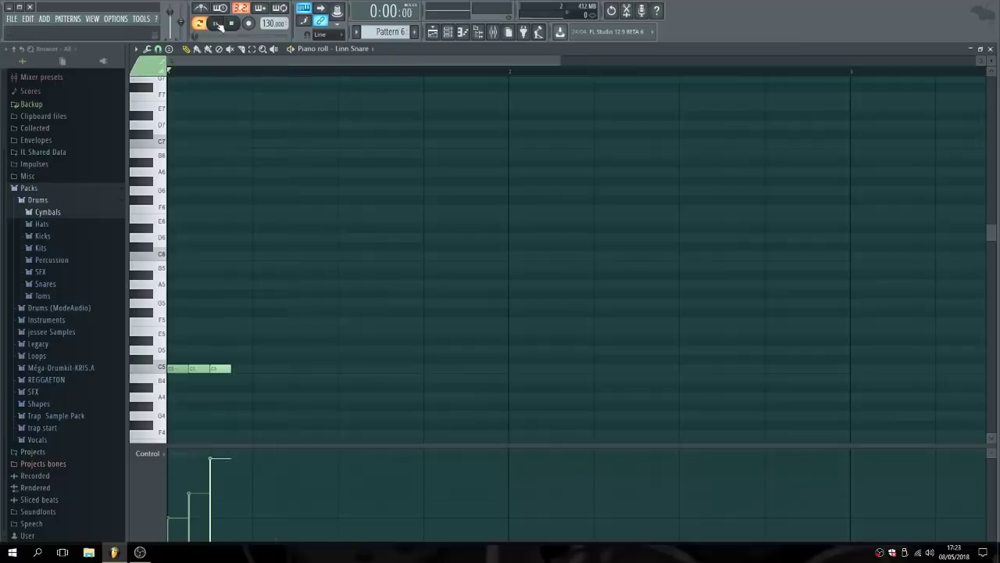
{"action": "left_click", "coordinate": [219, 25]}
{"action": "left_click", "coordinate": [220, 25]}
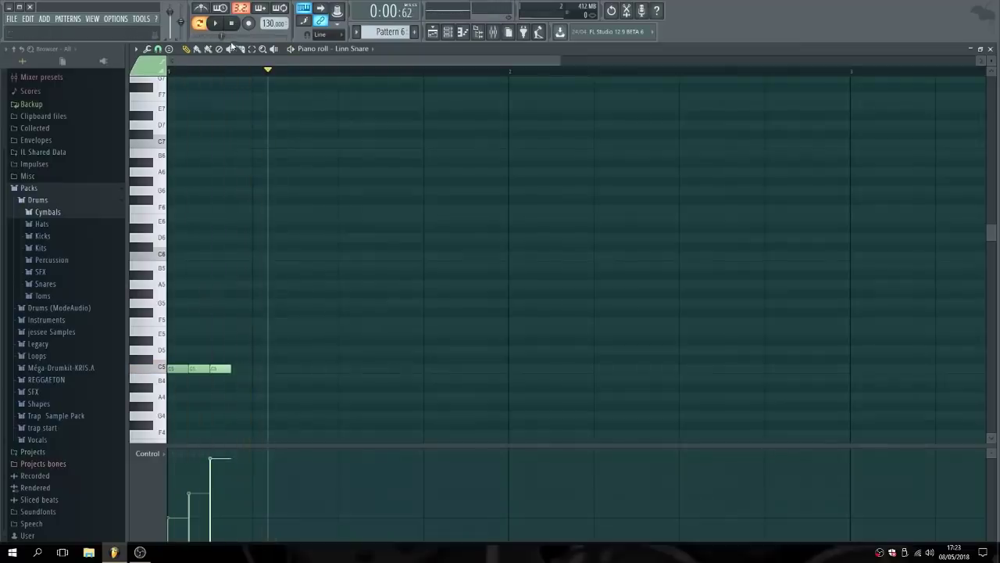
Close the piano roll and audition the tom samples in the Toms folder, from 808 Tom to VidG Tom.
{"action": "left_click", "coordinate": [990, 50]}
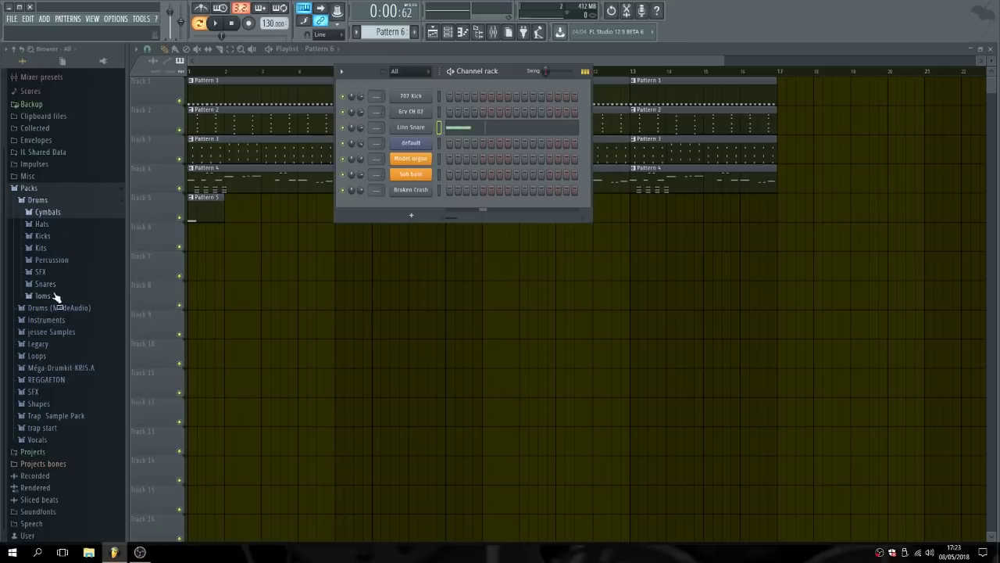
{"action": "left_click", "coordinate": [44, 296]}
{"action": "left_click", "coordinate": [61, 319]}
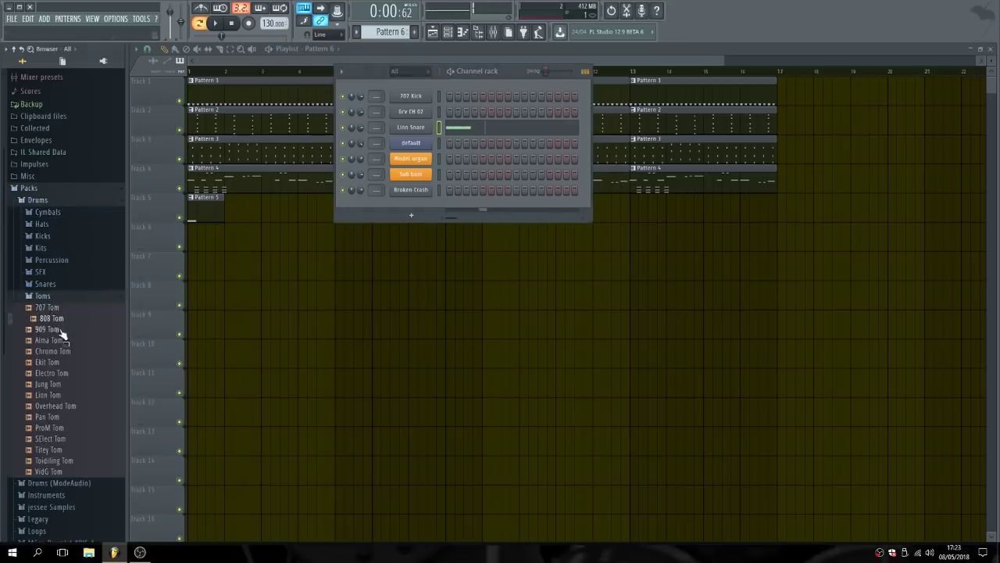
{"action": "left_click", "coordinate": [61, 330]}
{"action": "left_click", "coordinate": [62, 341]}
{"action": "left_click", "coordinate": [66, 352]}
{"action": "left_click", "coordinate": [67, 363]}
{"action": "left_click", "coordinate": [69, 374]}
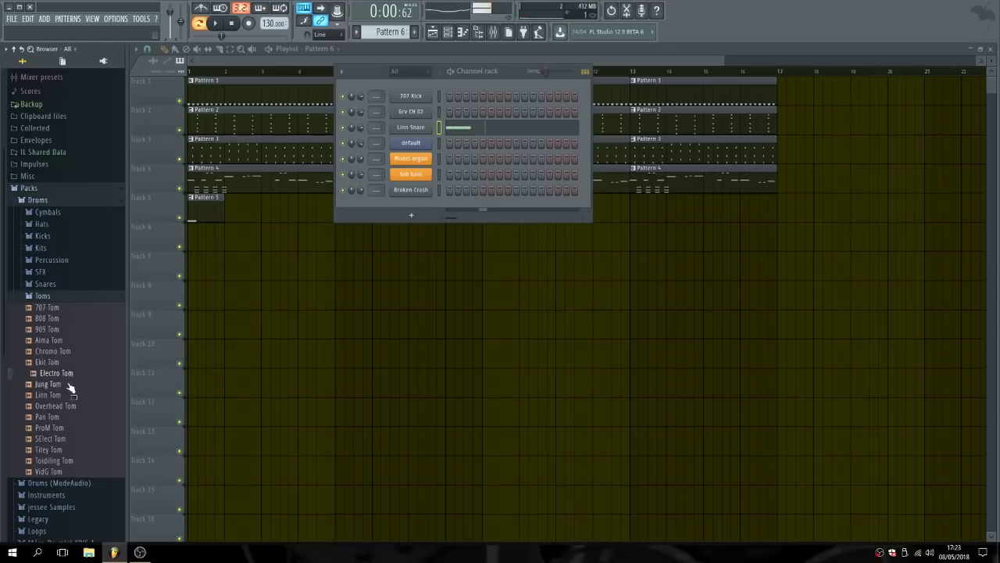
{"action": "left_click", "coordinate": [70, 385]}
{"action": "left_click", "coordinate": [70, 395]}
{"action": "left_click", "coordinate": [71, 406]}
{"action": "left_click", "coordinate": [71, 418]}
{"action": "left_click", "coordinate": [72, 428]}
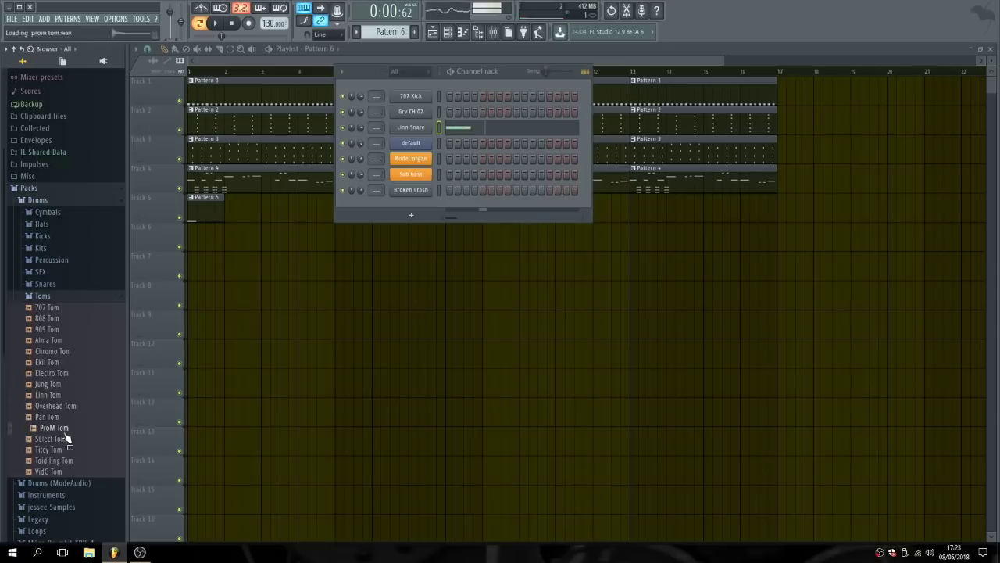
{"action": "left_click", "coordinate": [71, 439]}
{"action": "left_click", "coordinate": [72, 450]}
{"action": "left_click", "coordinate": [70, 460]}
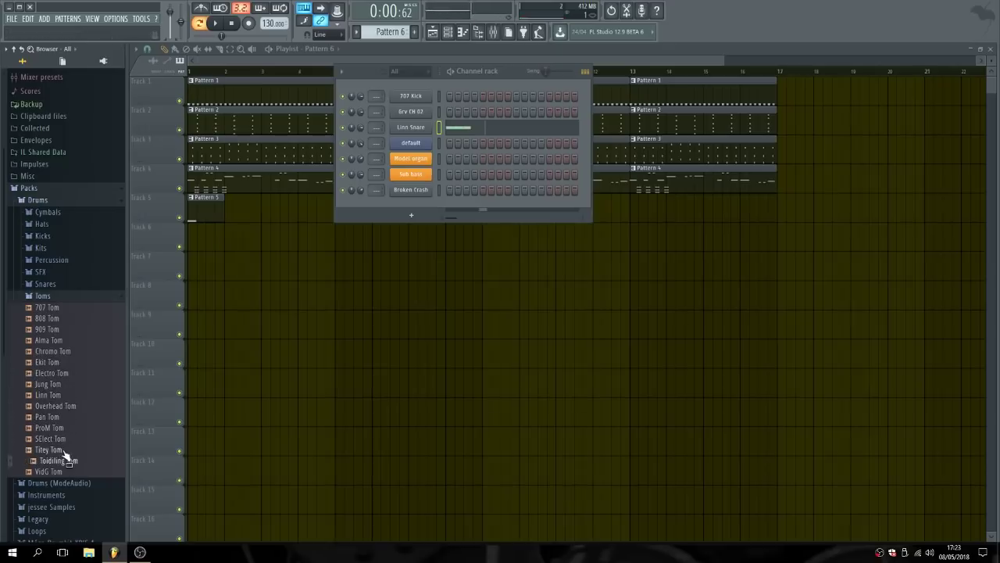
{"action": "left_click", "coordinate": [65, 451]}
{"action": "left_click", "coordinate": [64, 461]}
{"action": "left_click", "coordinate": [61, 471]}
Add Titey Tom as a new channel below Broken Crash and open its piano roll.
{"action": "key", "text": "Up"}
{"action": "key", "text": "Up"}
{"action": "left_click_drag", "start_coordinate": [60, 457], "coordinate": [411, 205]}
{"action": "right_click", "coordinate": [429, 205]}
{"action": "left_click", "coordinate": [464, 207]}
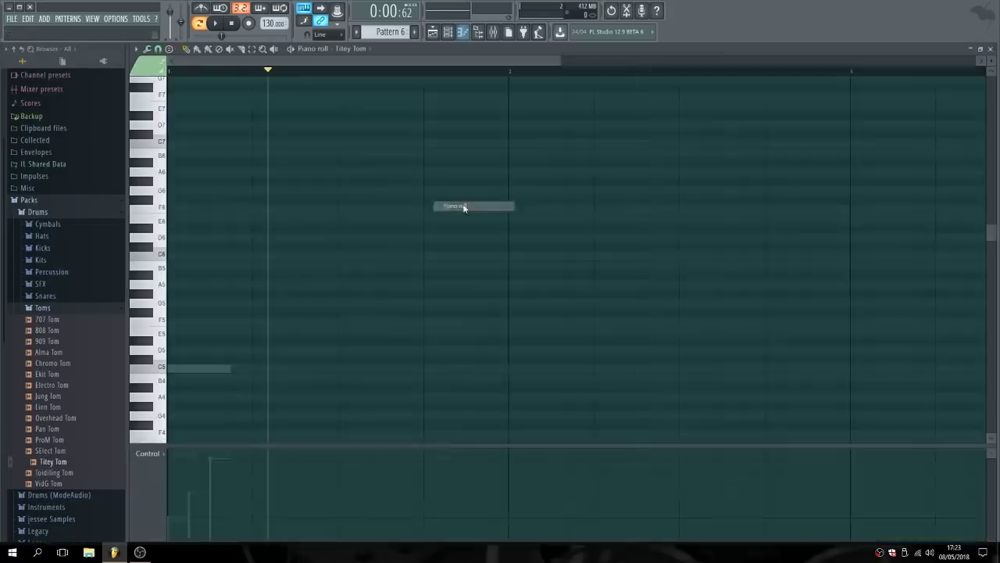
Play the snare part, then place two E5 tom notes on steps 5 and 7, giving the second a higher velocity.
{"action": "left_click", "coordinate": [216, 24]}
{"action": "left_click", "coordinate": [215, 23]}
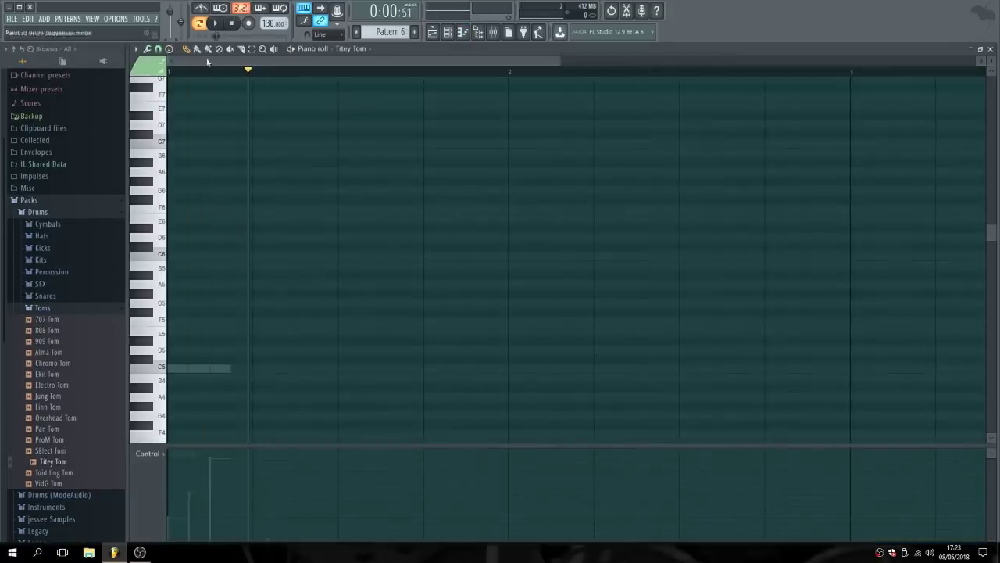
{"action": "left_click", "coordinate": [161, 347]}
{"action": "left_click", "coordinate": [260, 332]}
{"action": "left_click", "coordinate": [308, 332]}
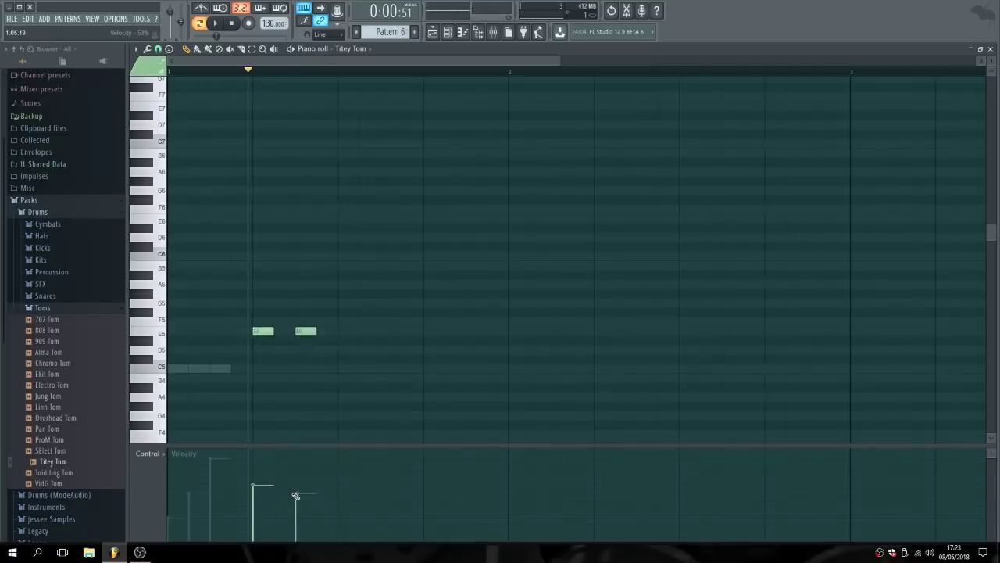
{"action": "left_click_drag", "start_coordinate": [296, 495], "coordinate": [306, 464]}
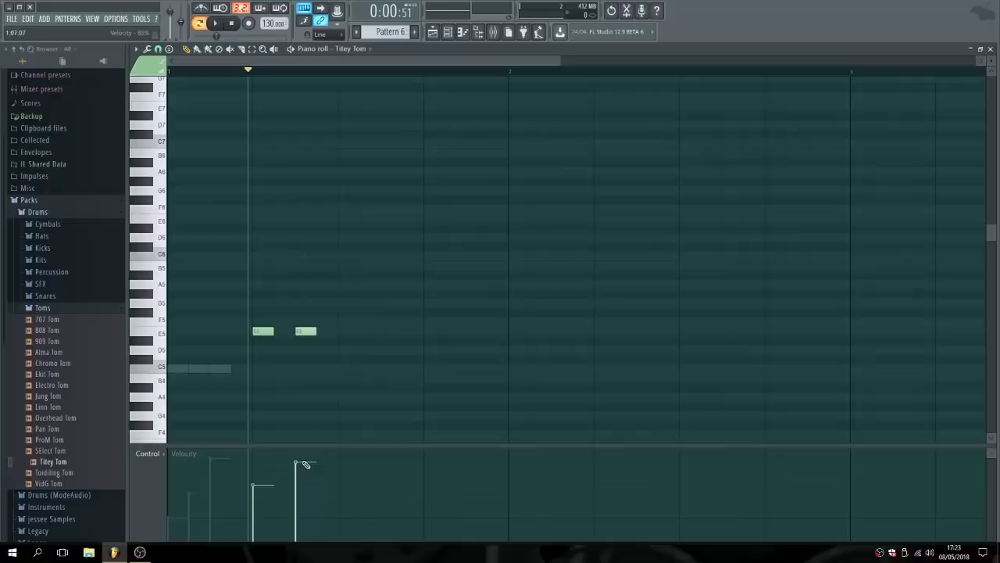
Play the snare and tom fill, then lower both tom notes to D#5.
{"action": "left_click", "coordinate": [215, 24]}
{"action": "left_click", "coordinate": [216, 24]}
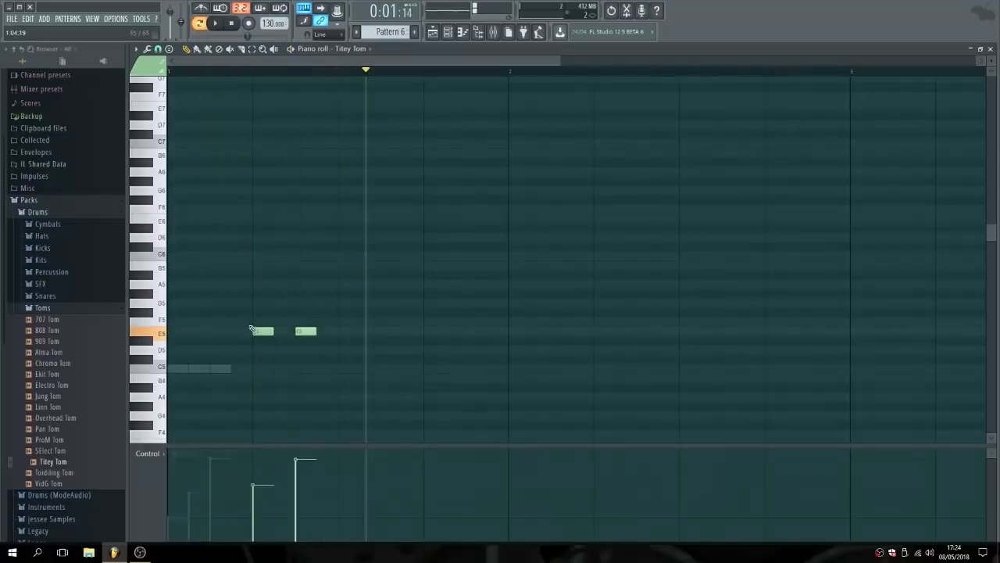
{"action": "left_click_drag", "start_coordinate": [257, 337], "coordinate": [297, 349]}
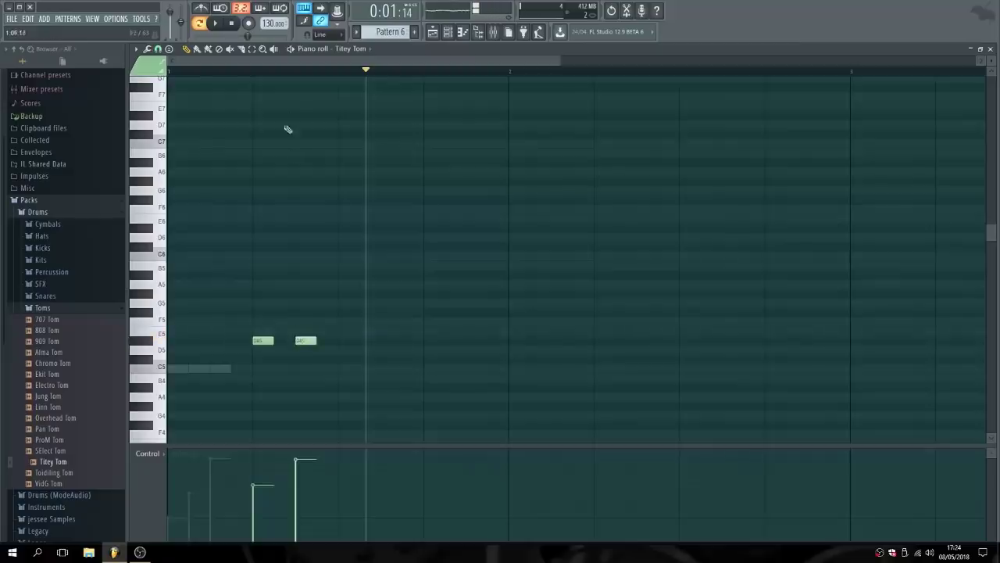
Play Pattern 6 from the start to hear the snare fill with the two D#5 tom notes.
{"action": "left_click", "coordinate": [244, 24]}
{"action": "left_click", "coordinate": [216, 23]}
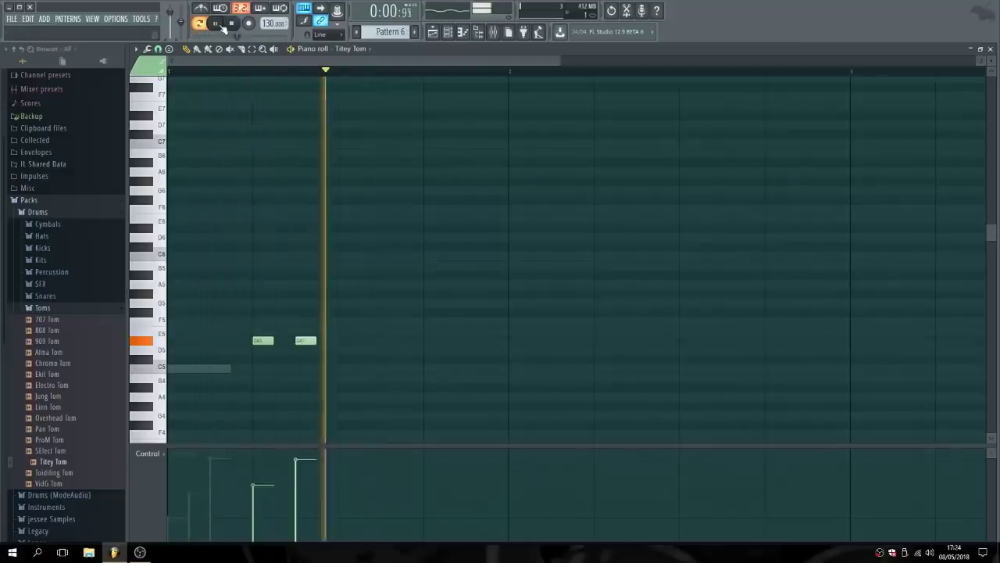
{"action": "left_click", "coordinate": [223, 25]}
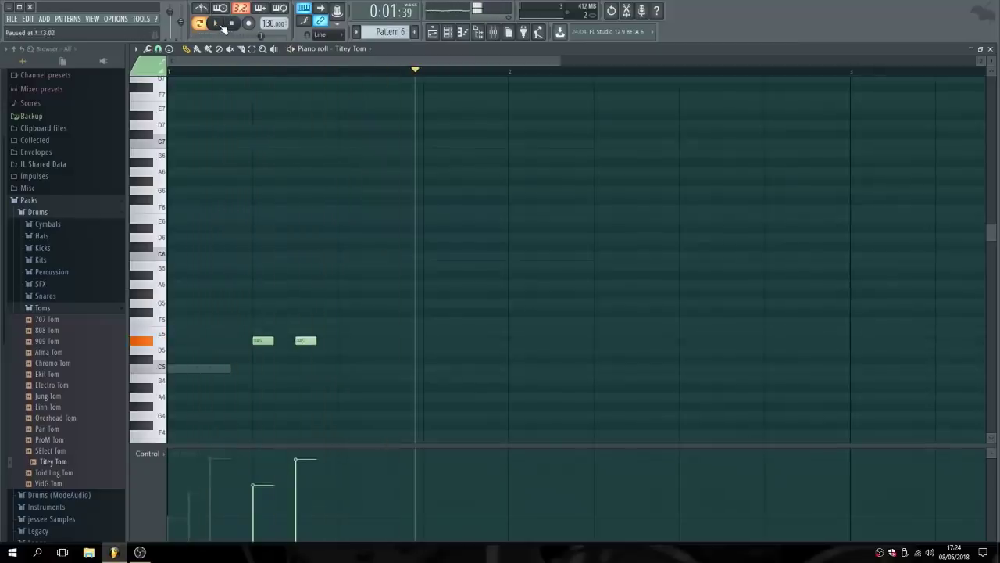
Switch to the Broken Crash piano roll and replay the Pattern 6 fill from the beginning.
{"action": "left_click", "coordinate": [991, 49]}
{"action": "right_click", "coordinate": [416, 197]}
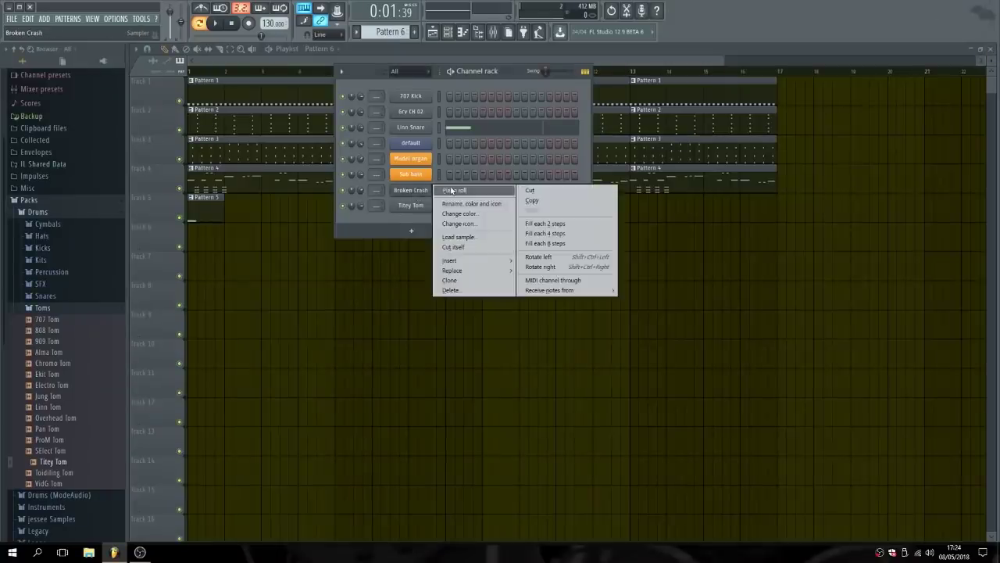
{"action": "left_click", "coordinate": [438, 192]}
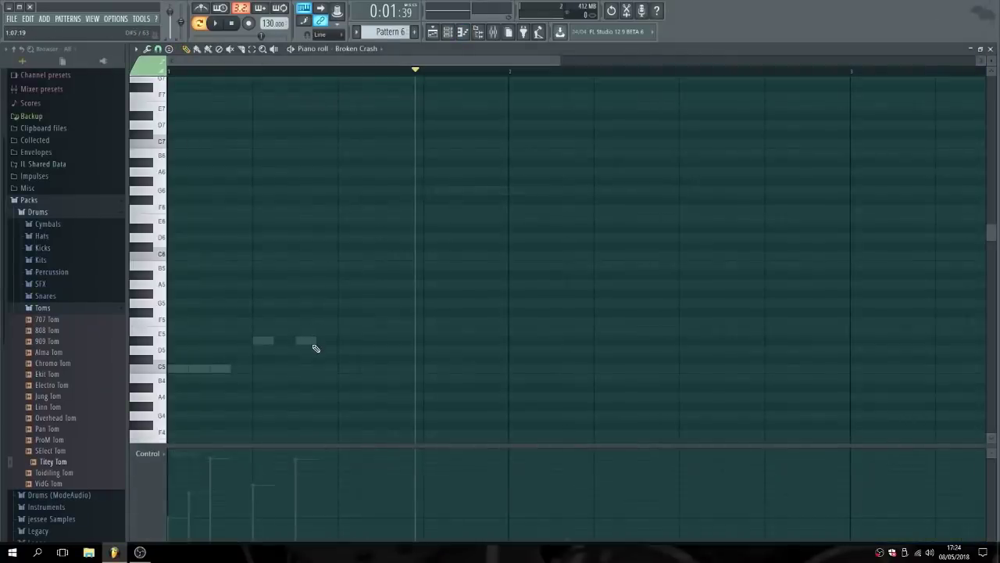
{"action": "left_click", "coordinate": [233, 25]}
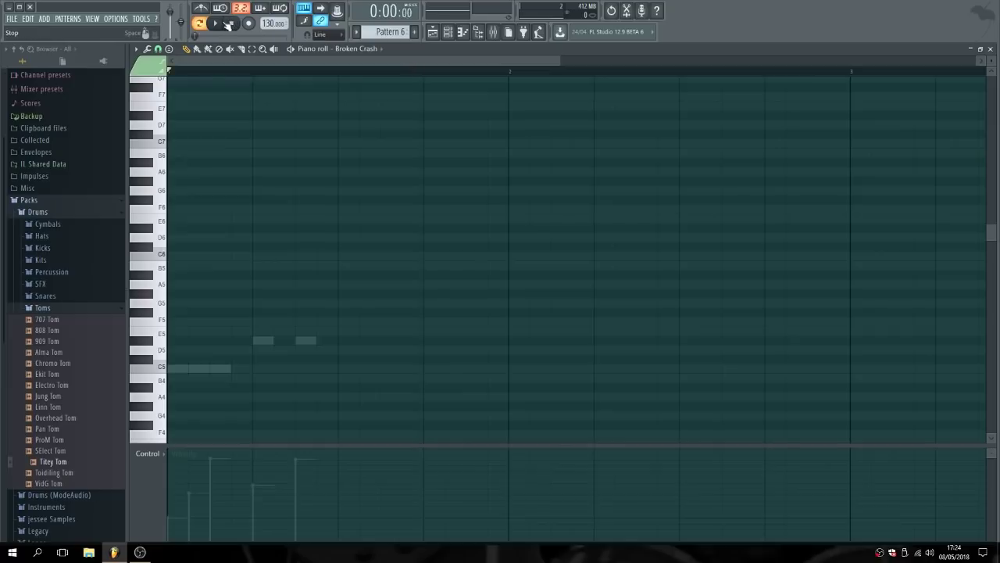
{"action": "left_click", "coordinate": [222, 25]}
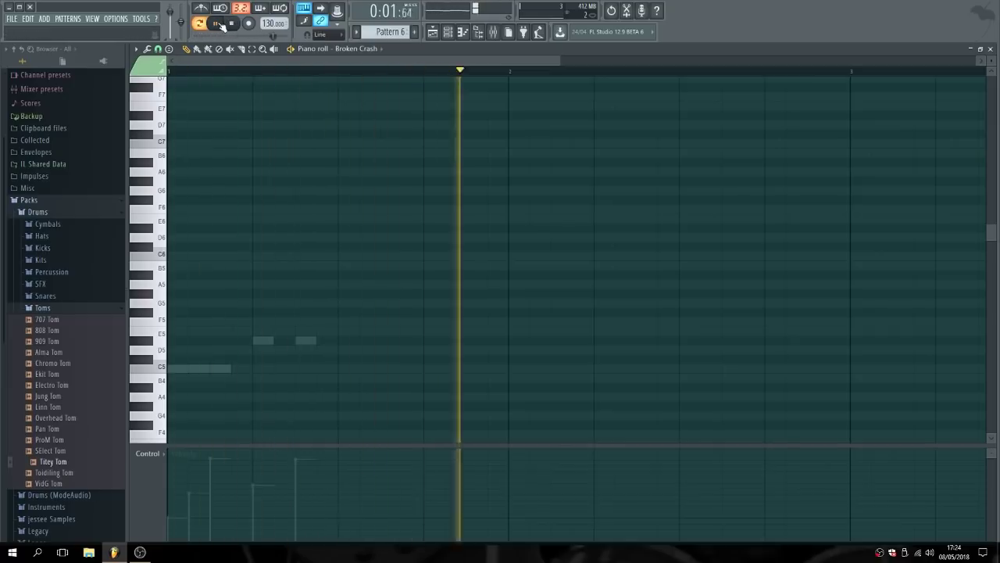
{"action": "key", "text": "space"}
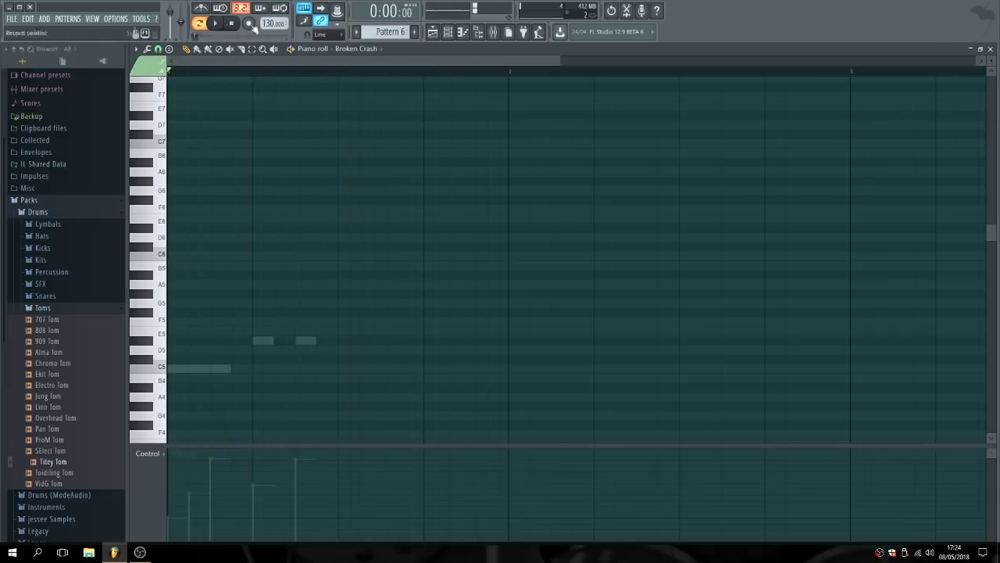
Place a Pattern 6 clip on playlist Track 6, cut to eight steps, running from 8:09:00 up to bar 9.
{"action": "left_click", "coordinate": [432, 31]}
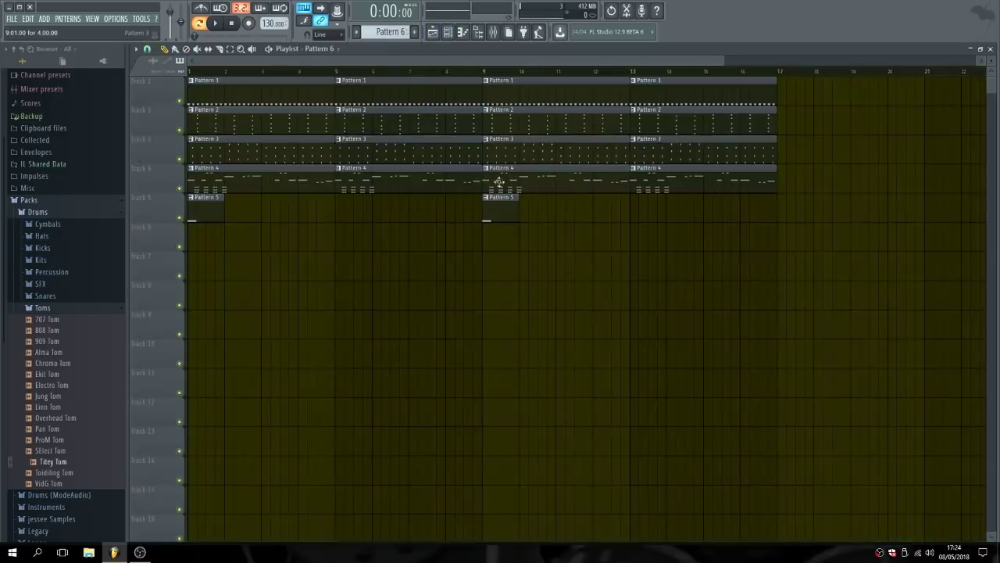
{"action": "left_click", "coordinate": [448, 31]}
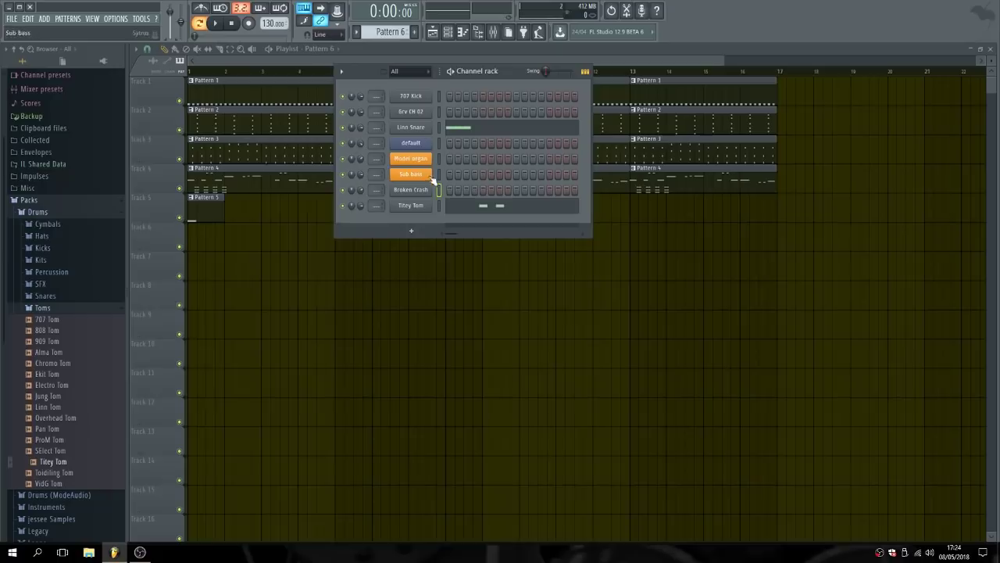
{"action": "left_click", "coordinate": [311, 262]}
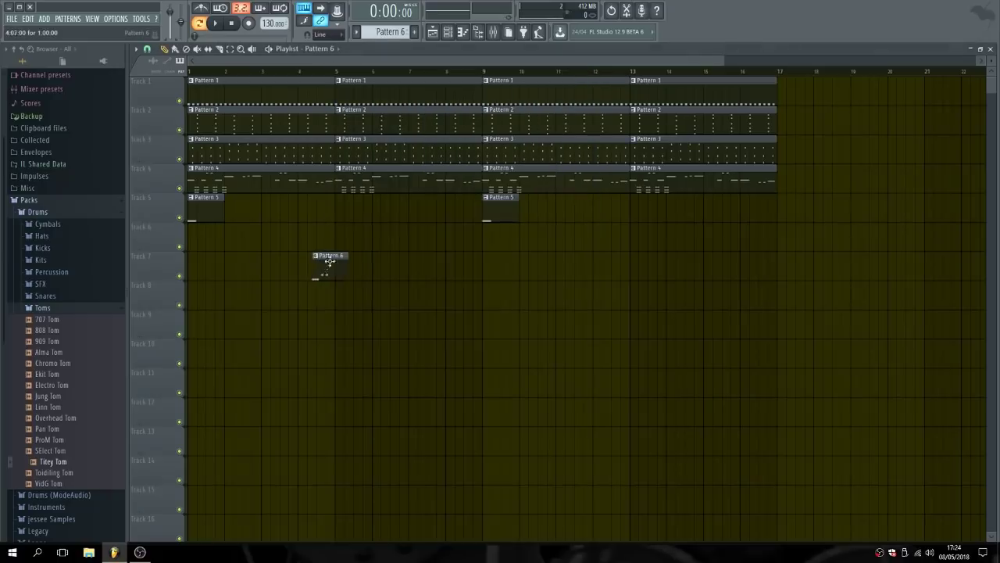
{"action": "left_click_drag", "start_coordinate": [330, 262], "coordinate": [474, 243]}
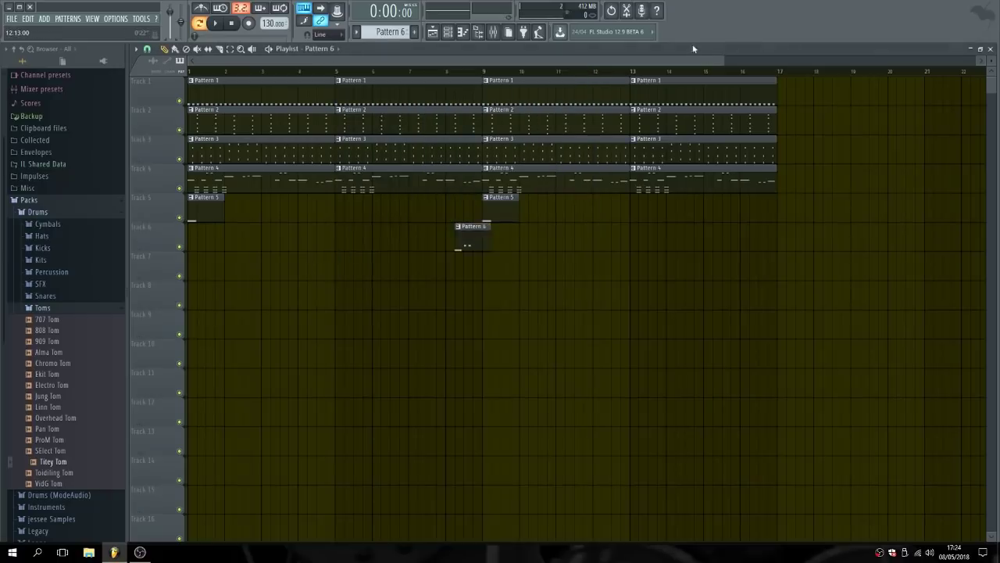
{"action": "left_click_drag", "start_coordinate": [723, 57], "coordinate": [674, 68]}
{"action": "left_click_drag", "start_coordinate": [485, 70], "coordinate": [425, 62]}
{"action": "left_click_drag", "start_coordinate": [473, 243], "coordinate": [543, 234]}
{"action": "left_click_drag", "start_coordinate": [715, 233], "coordinate": [561, 234]}
Set the song position just before bar 8 and play the fill through into bar 9.
{"action": "left_click", "coordinate": [256, 63]}
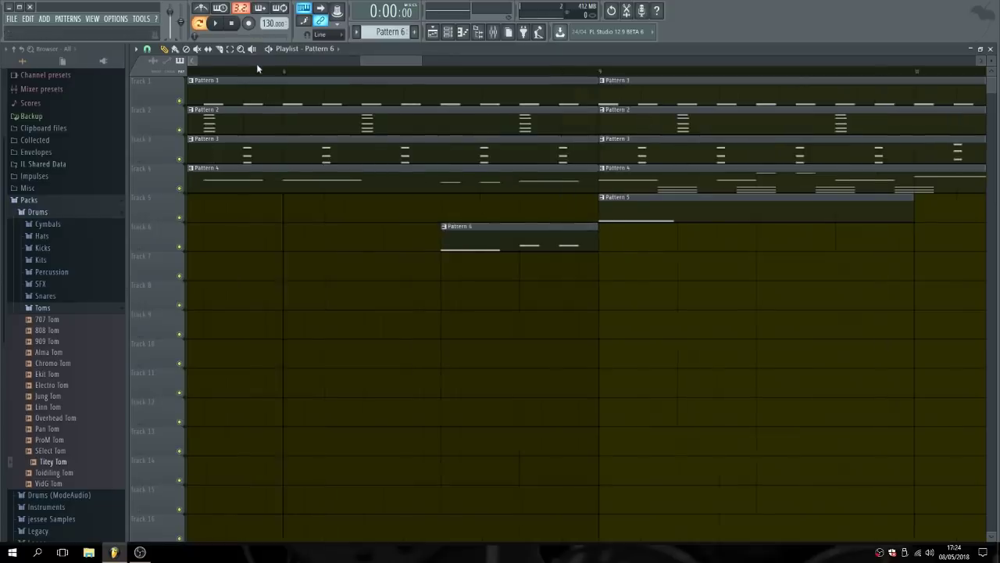
{"action": "left_click", "coordinate": [266, 70]}
{"action": "left_click", "coordinate": [219, 23]}
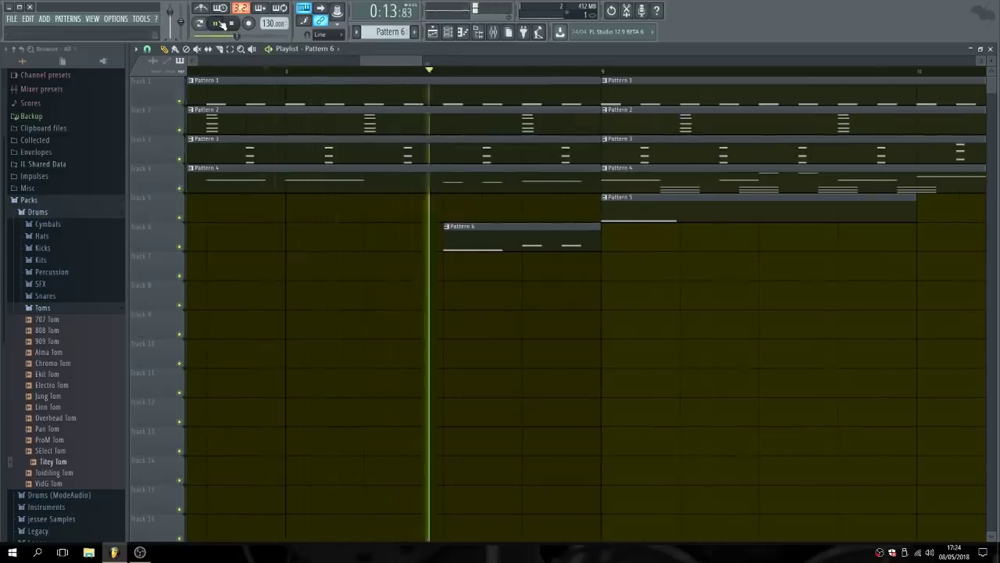
{"action": "left_click", "coordinate": [220, 23]}
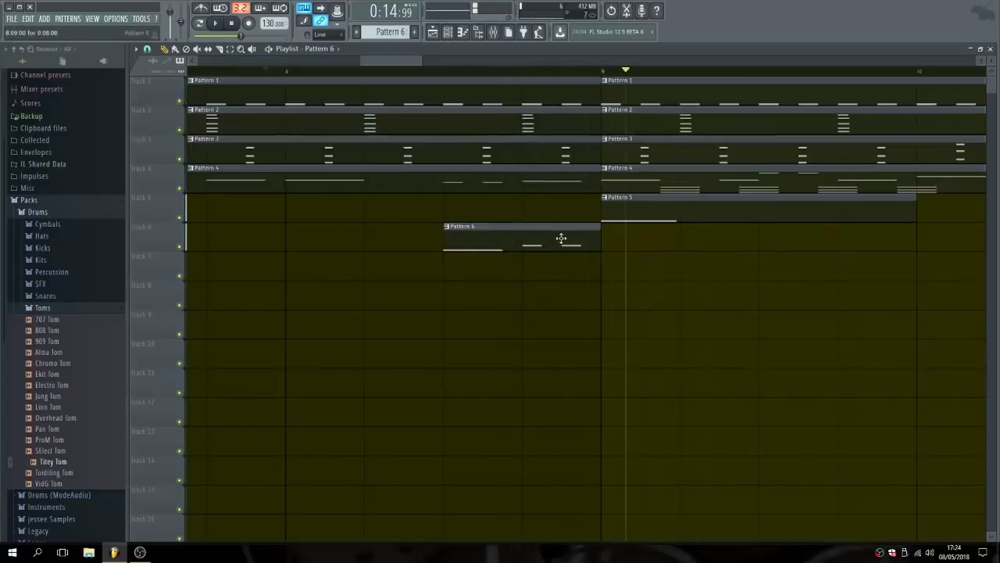
Try the Pattern 6 clip one step later on Track 6 and play the transition into bar 9.
{"action": "left_click_drag", "start_coordinate": [564, 239], "coordinate": [585, 239]}
{"action": "left_click", "coordinate": [235, 25]}
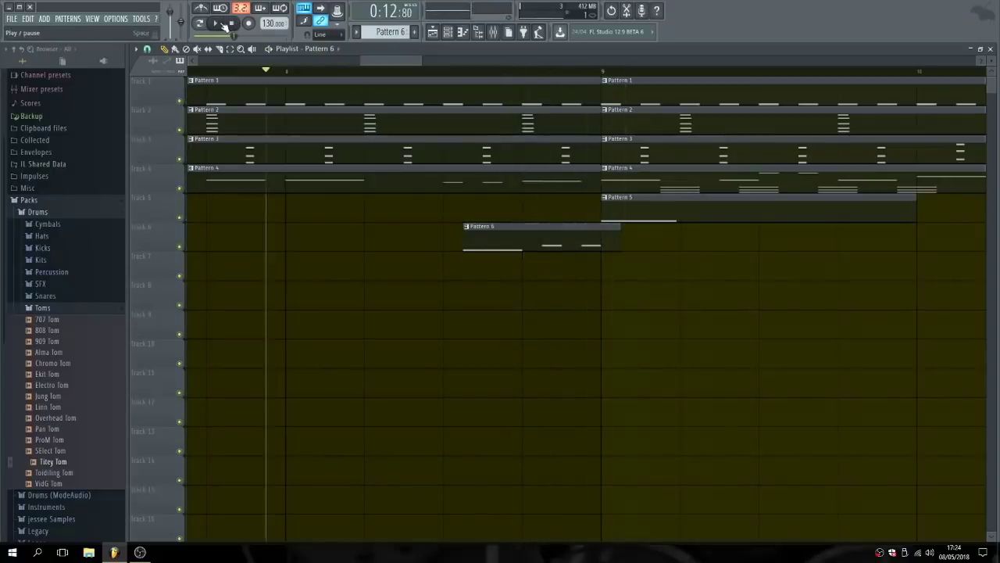
{"action": "left_click", "coordinate": [219, 23]}
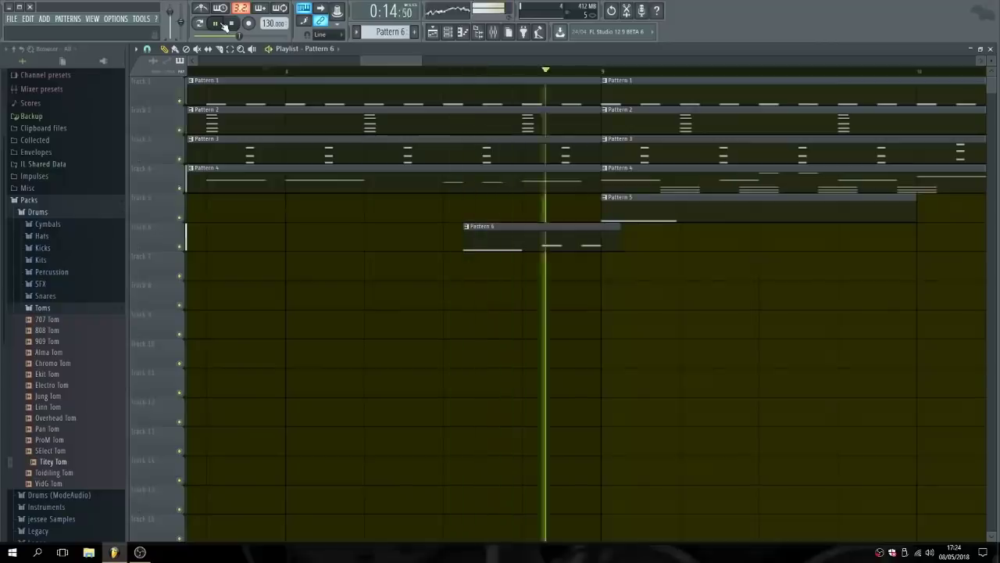
{"action": "left_click", "coordinate": [216, 24]}
Shorten the second Pattern 4 clip to end midway through bar 8, then play the transition.
{"action": "left_click_drag", "start_coordinate": [596, 178], "coordinate": [442, 178]}
{"action": "left_click", "coordinate": [215, 24]}
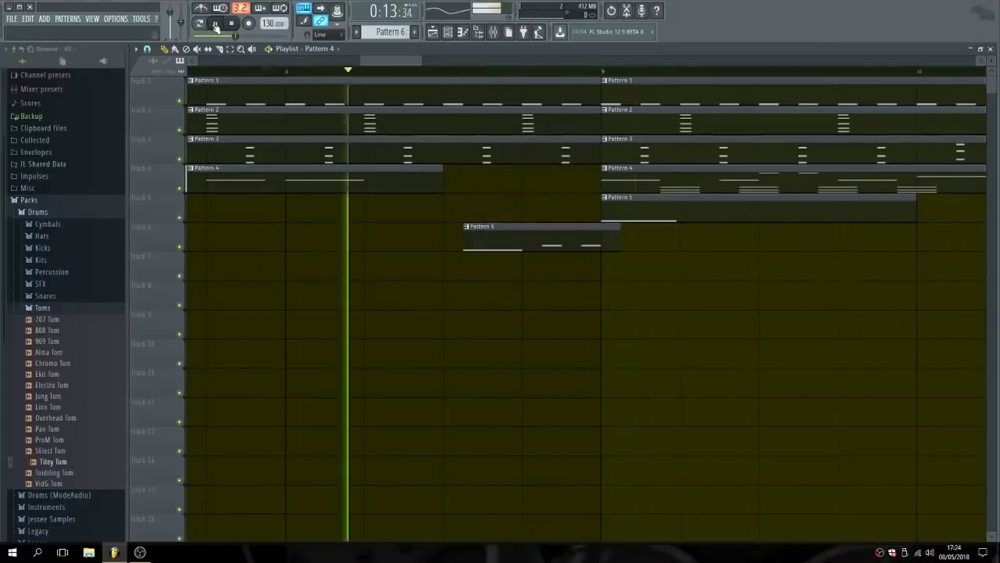
{"action": "left_click", "coordinate": [216, 23]}
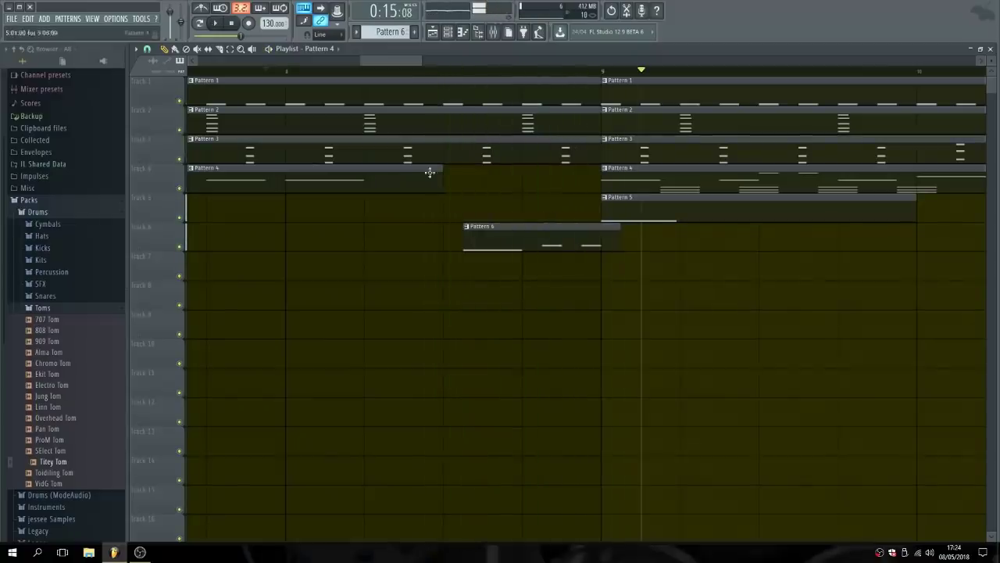
Try the Pattern 6 clip five steps earlier, starting on the second beat of bar 8, and play it.
{"action": "left_click_drag", "start_coordinate": [523, 234], "coordinate": [426, 237]}
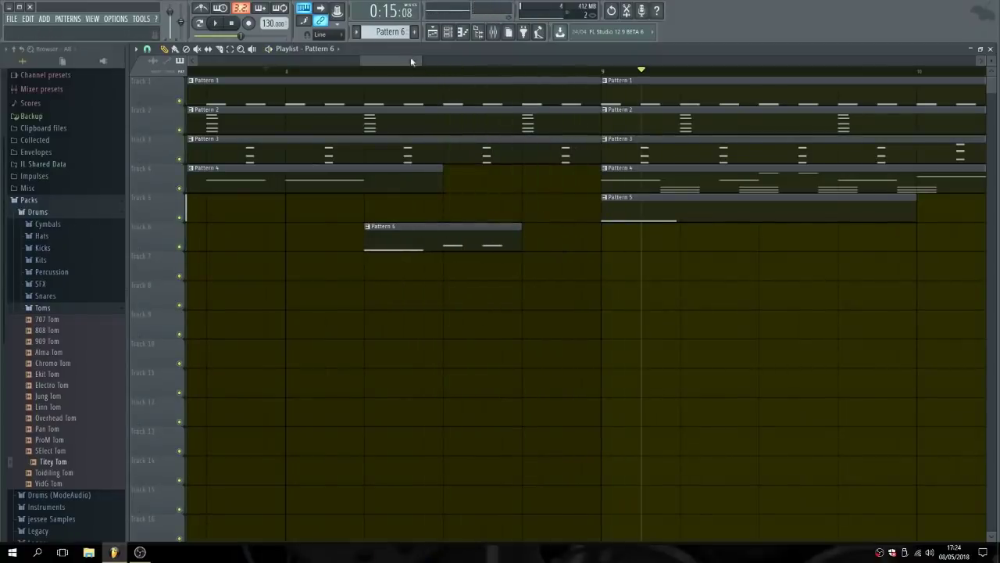
{"action": "mouse_move", "coordinate": [412, 61]}
{"action": "left_mouse_down"}
{"action": "mouse_move", "coordinate": [425, 61]}
{"action": "mouse_move", "coordinate": [414, 65]}
{"action": "left_mouse_up"}
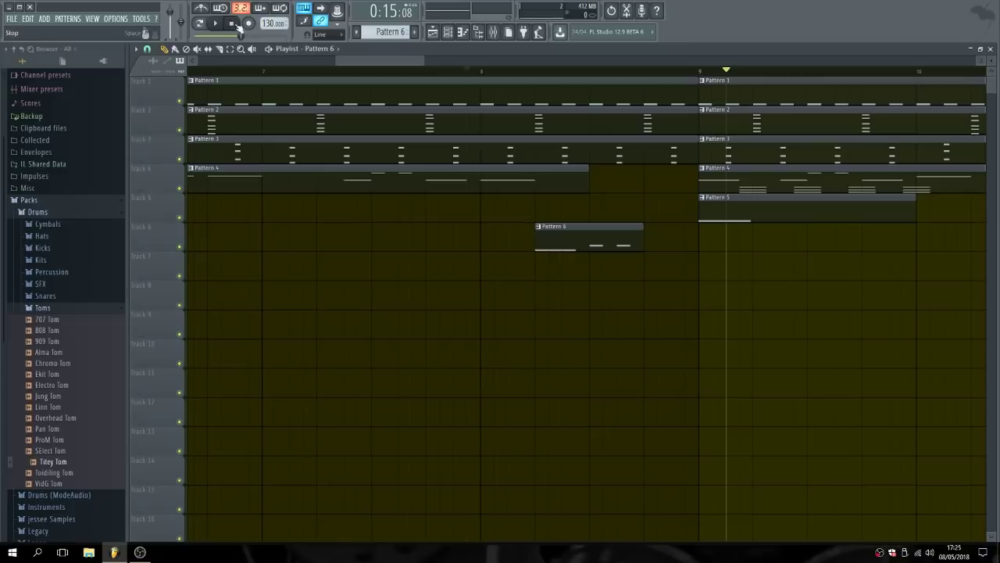
{"action": "left_click", "coordinate": [231, 24]}
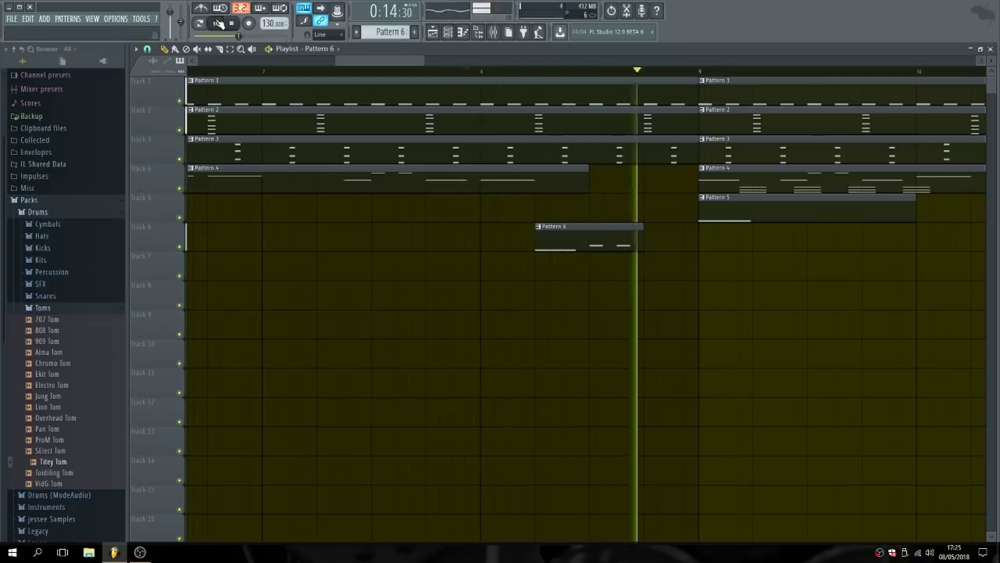
{"action": "left_click", "coordinate": [220, 25]}
Move the Pattern 6 clip two steps later to start at 8:07:00 and play the fill into bar 9.
{"action": "left_click_drag", "start_coordinate": [576, 232], "coordinate": [599, 239]}
{"action": "left_click", "coordinate": [221, 24]}
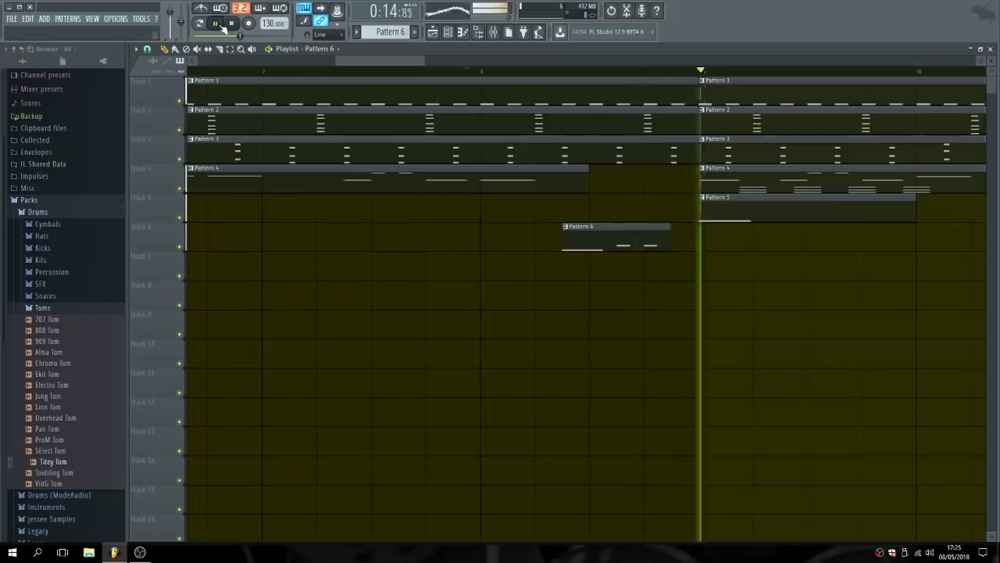
{"action": "key", "text": "space"}
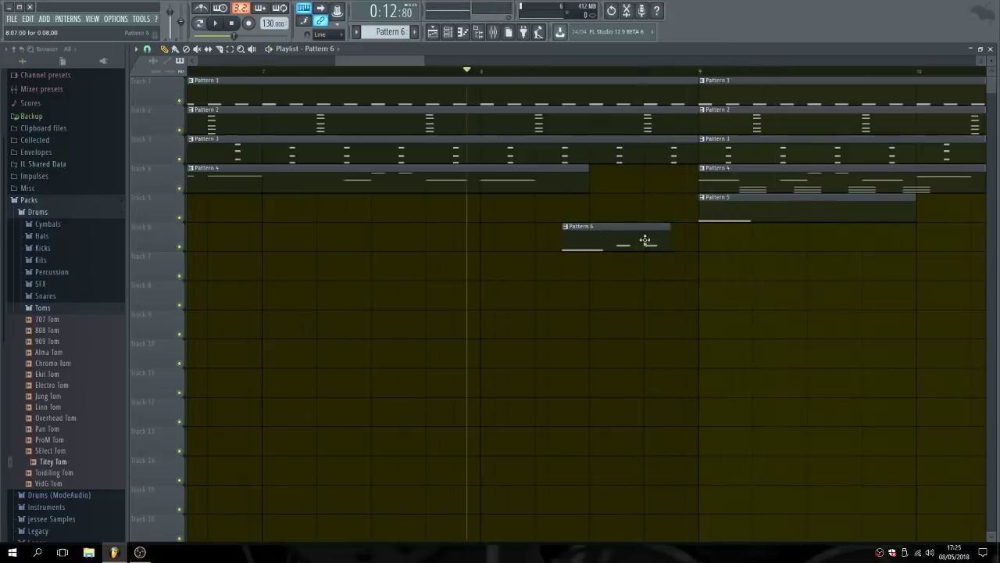
Try the second Pattern 4 clip extended back to bar 9 and play the fill over it.
{"action": "left_click_drag", "start_coordinate": [588, 179], "coordinate": [699, 179]}
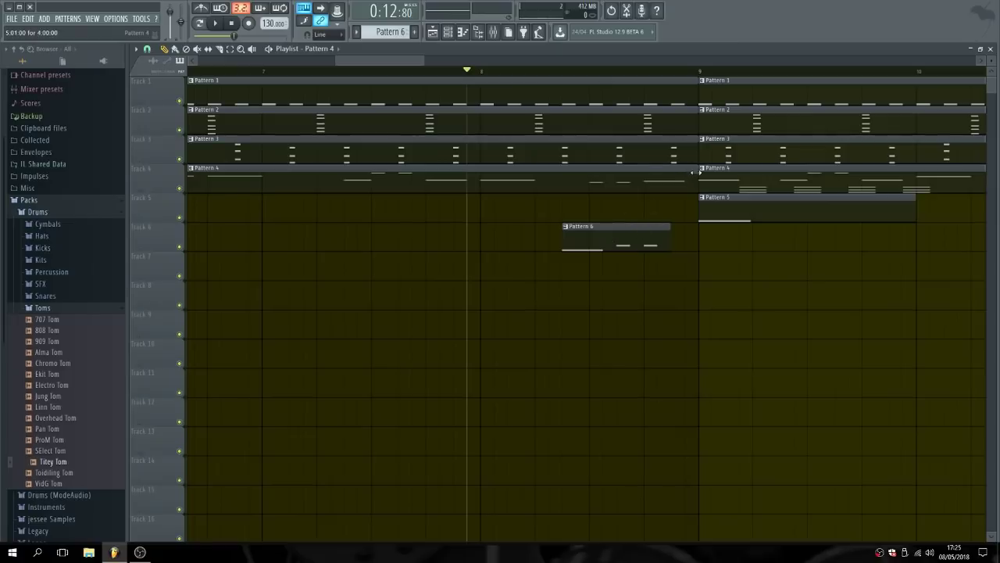
{"action": "left_click_drag", "start_coordinate": [674, 173], "coordinate": [648, 173]}
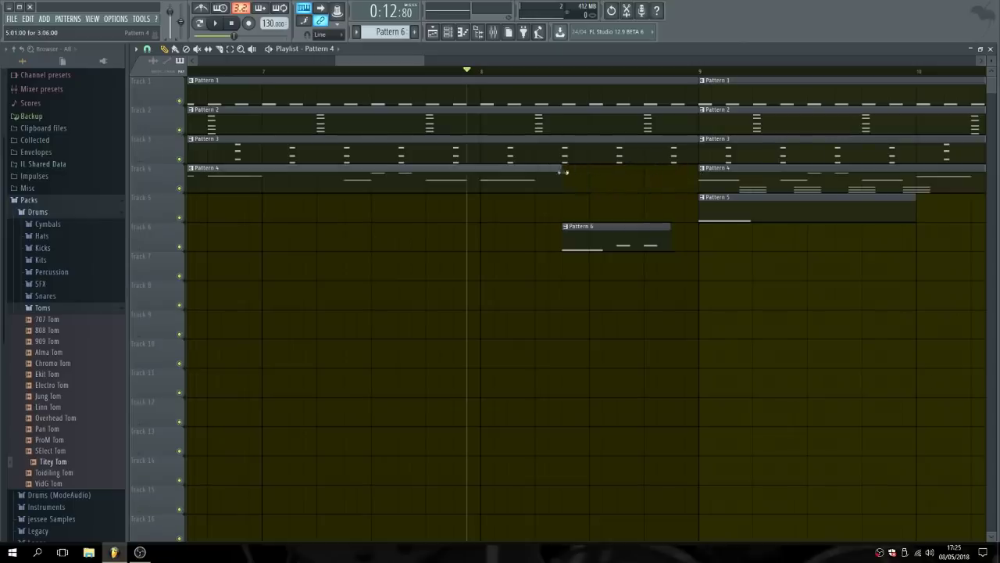
{"action": "left_click_drag", "start_coordinate": [544, 171], "coordinate": [698, 172]}
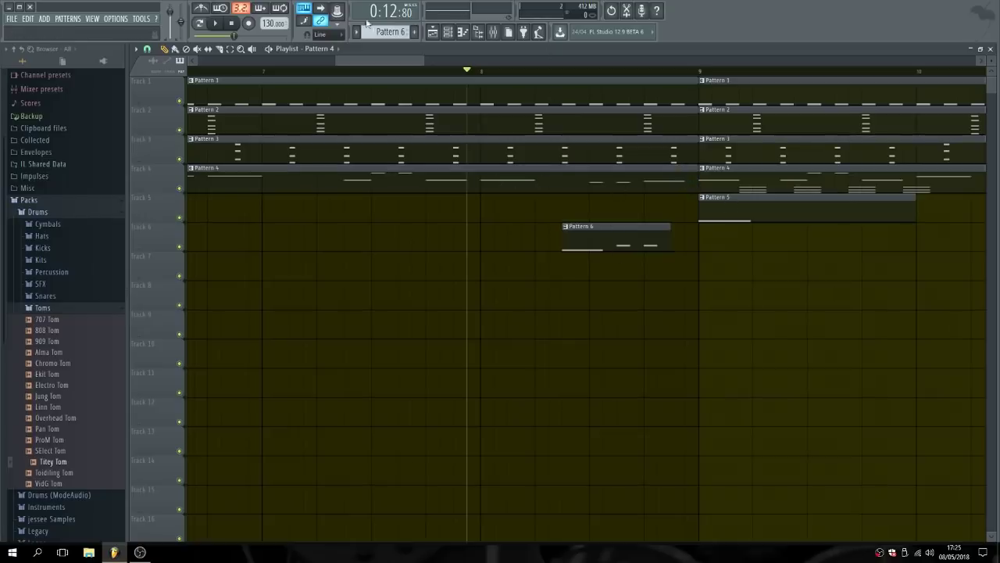
{"action": "left_click", "coordinate": [219, 24]}
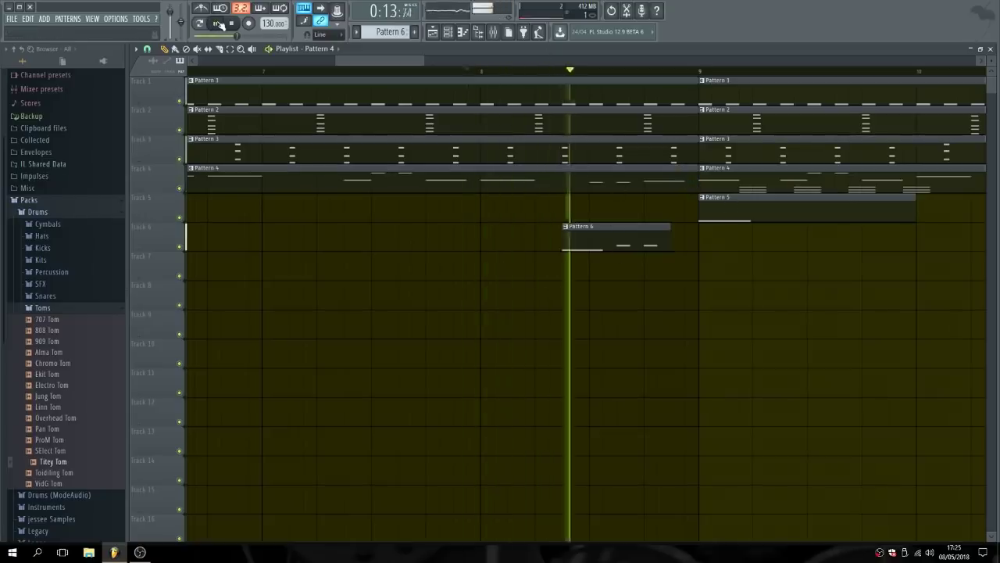
{"action": "left_click", "coordinate": [220, 25]}
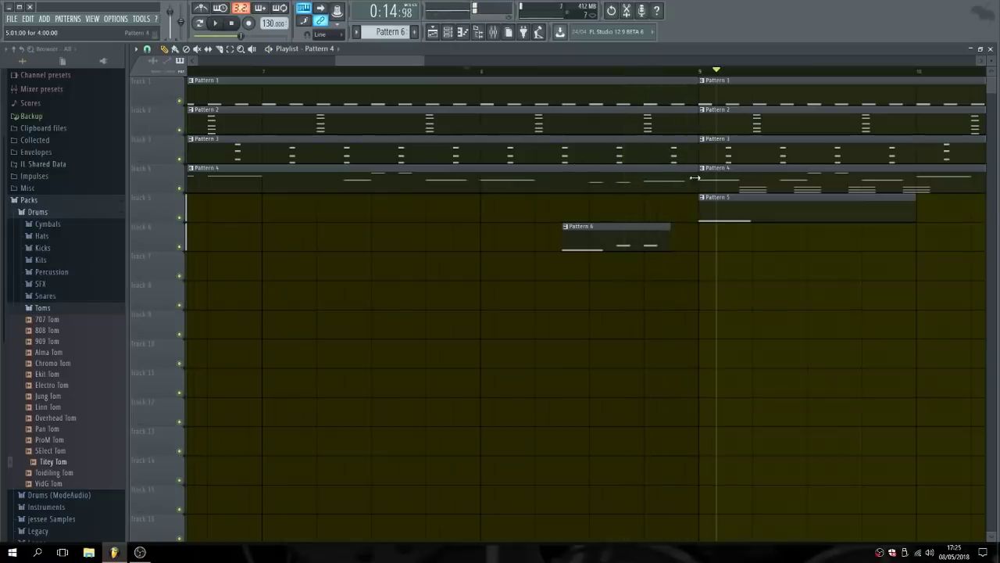
Trim the second Pattern 4 clip to a length of 3:08:00, ending midway through bar 8, and play the transition.
{"action": "left_click_drag", "start_coordinate": [694, 178], "coordinate": [588, 178]}
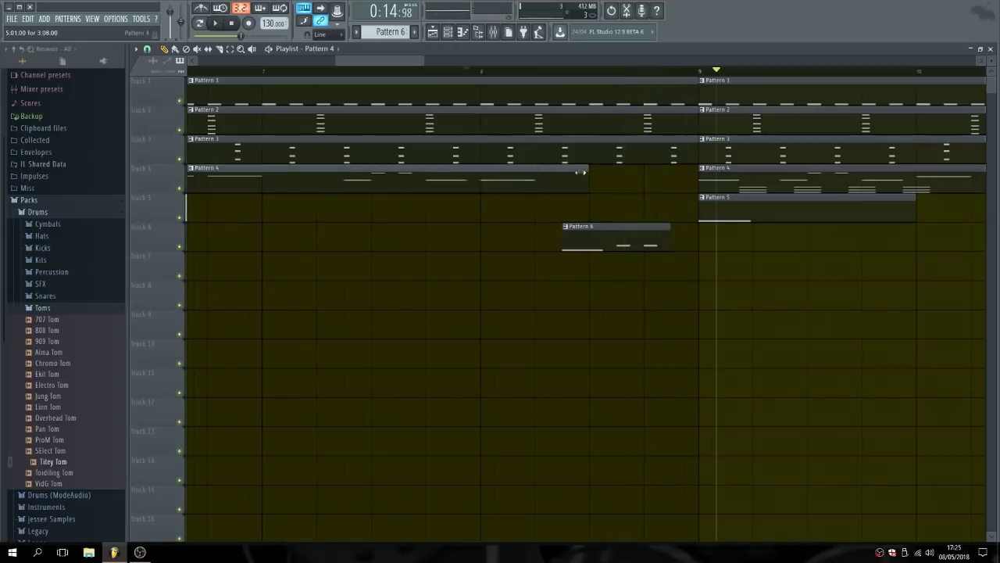
{"action": "left_click", "coordinate": [236, 24]}
{"action": "left_click", "coordinate": [219, 24]}
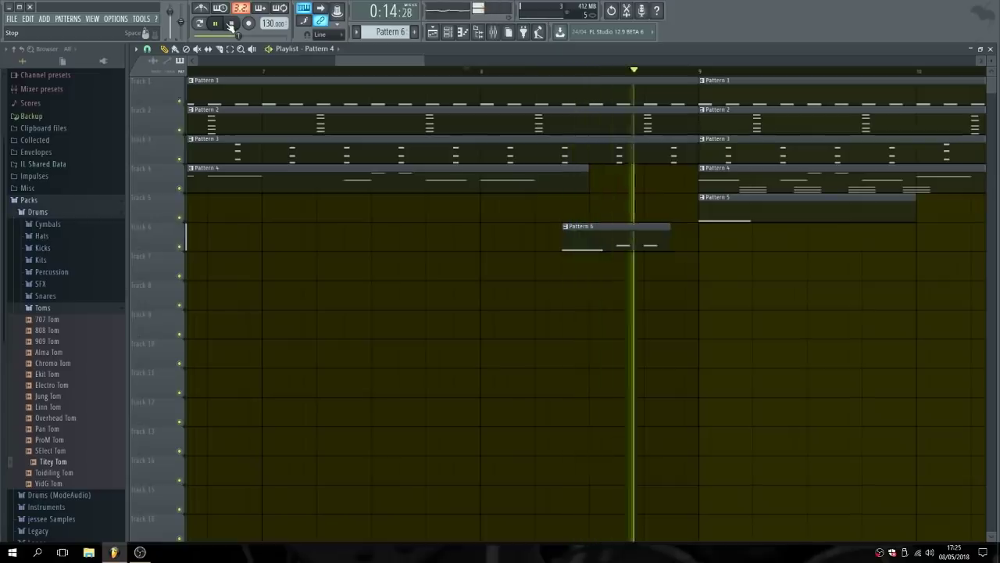
{"action": "left_click", "coordinate": [232, 24]}
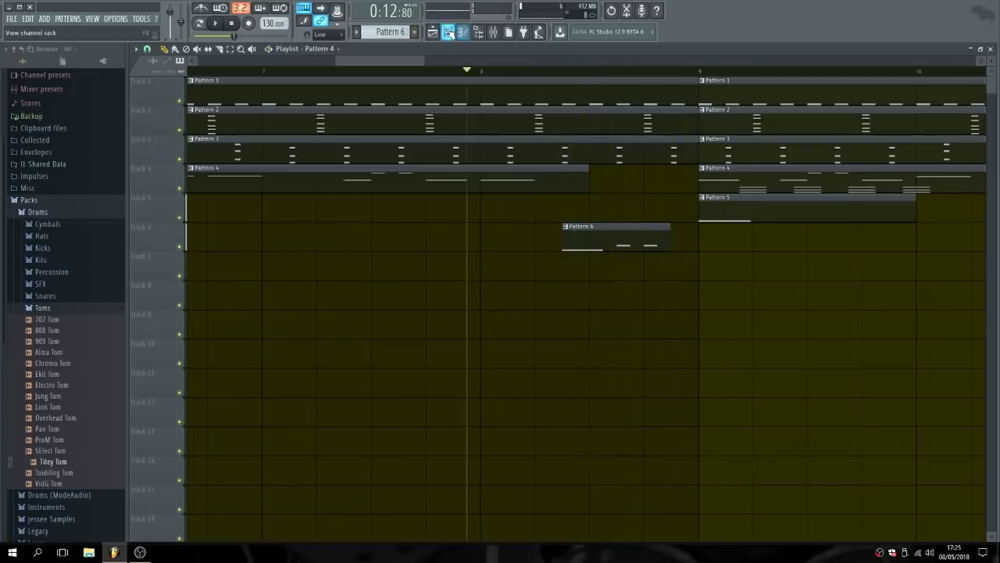
Open the Titey Tom channel's piano roll for Pattern 6 from the channel rack.
{"action": "left_click", "coordinate": [449, 32]}
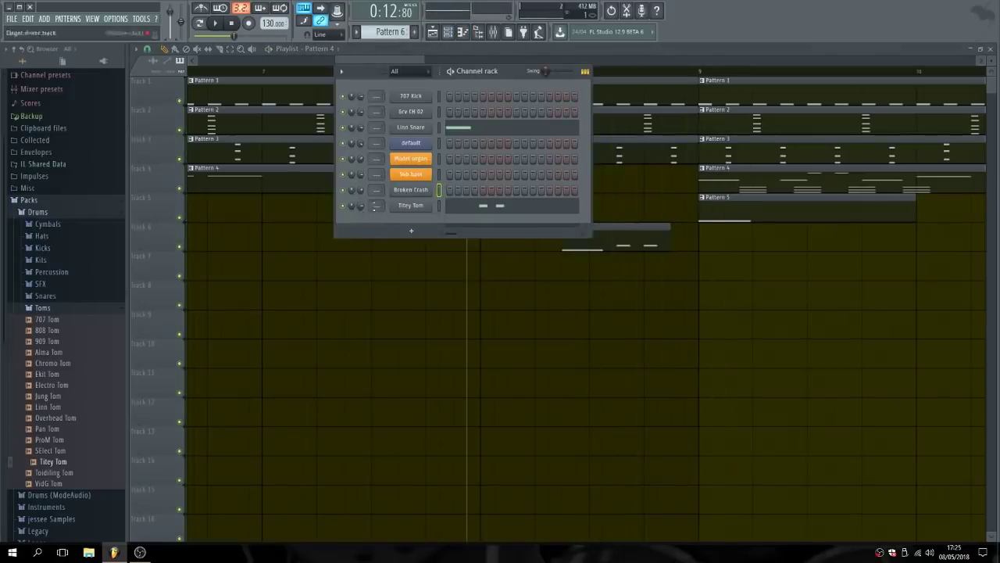
{"action": "left_click", "coordinate": [401, 206]}
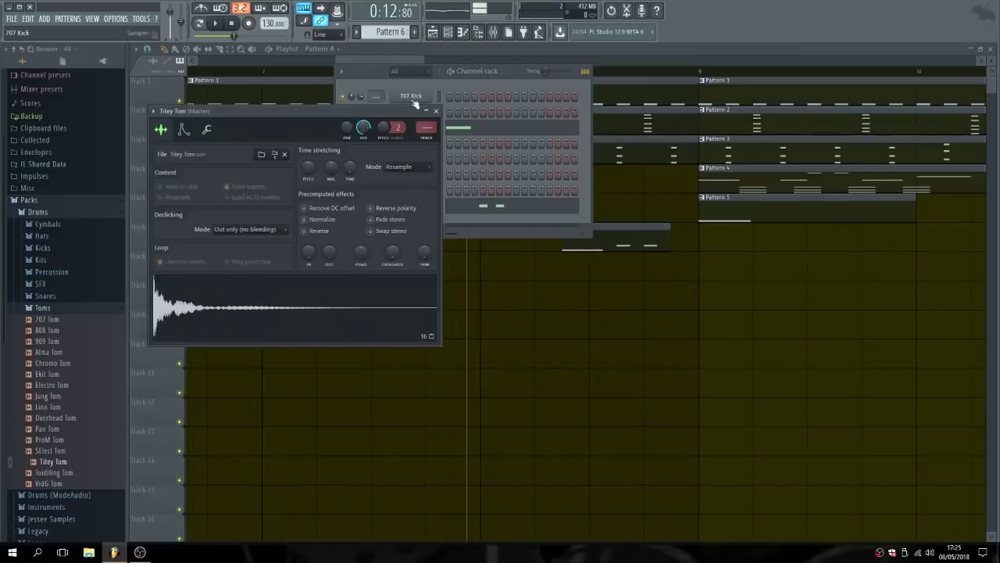
{"action": "left_click", "coordinate": [436, 110]}
{"action": "right_click", "coordinate": [406, 205]}
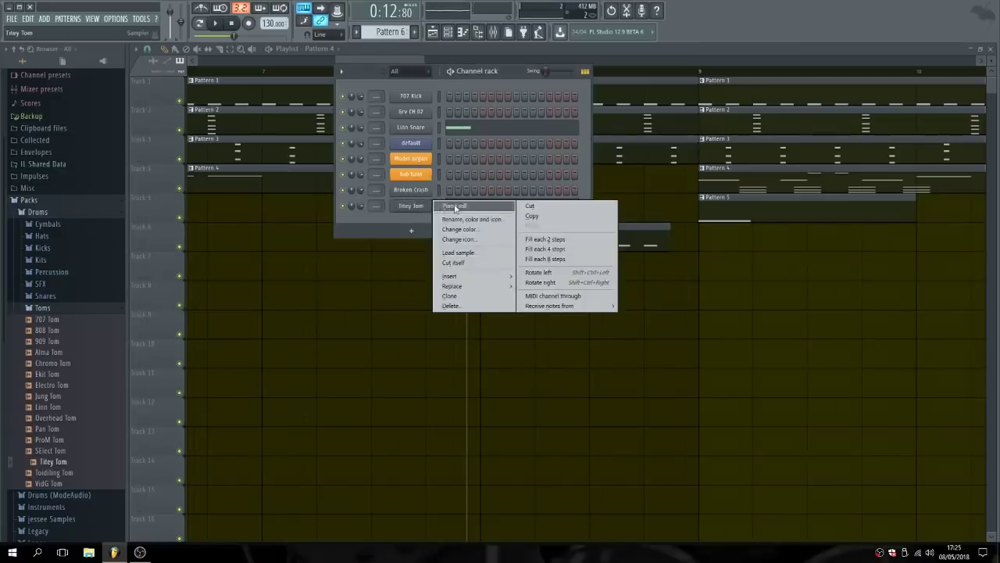
{"action": "left_click", "coordinate": [453, 207]}
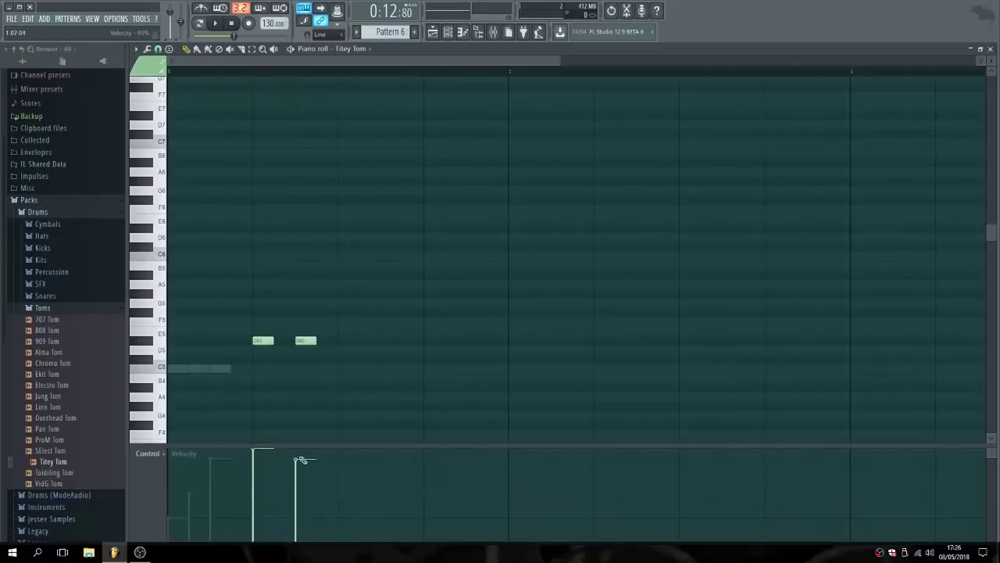
Raise the second Titey Tom note's velocity to the level of the first and play the Pattern 6 transition in the playlist.
{"action": "left_click_drag", "start_coordinate": [302, 459], "coordinate": [302, 450]}
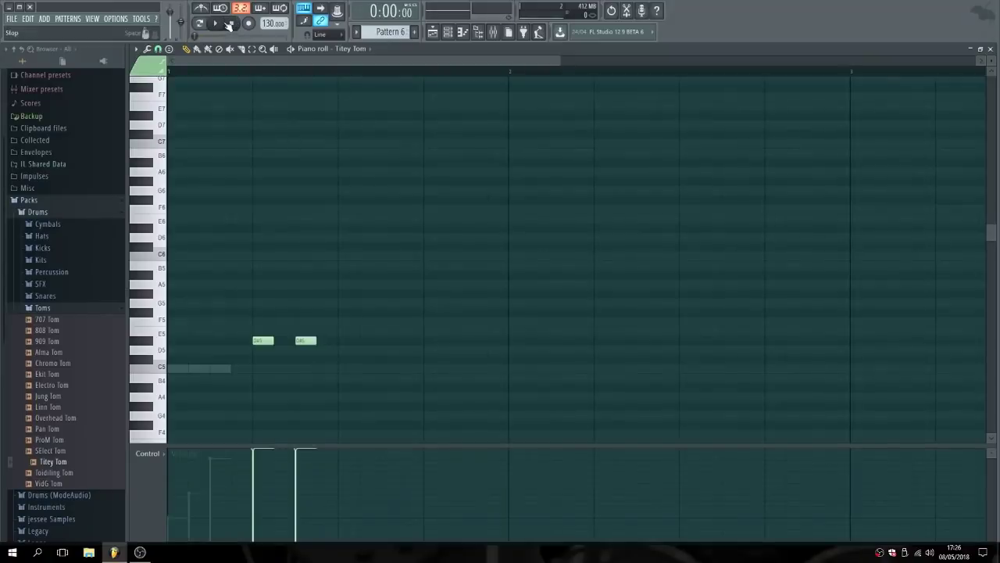
{"action": "left_click", "coordinate": [215, 23]}
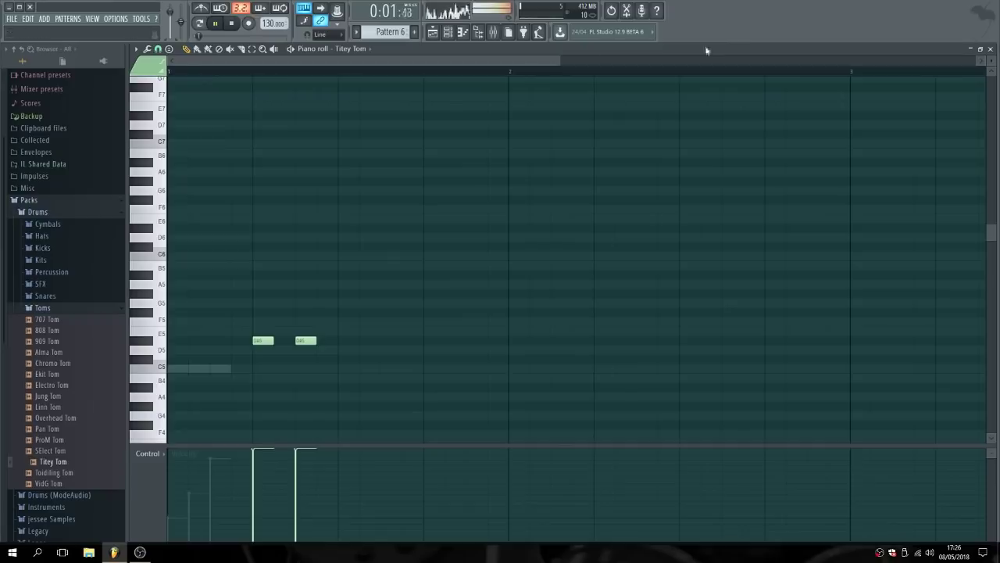
{"action": "left_click", "coordinate": [433, 32]}
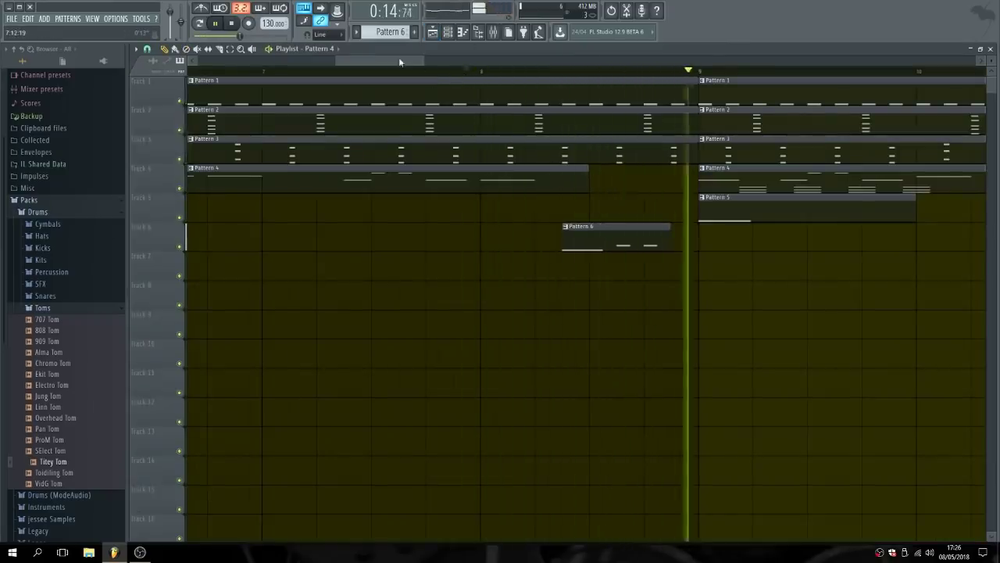
{"action": "key", "text": "space"}
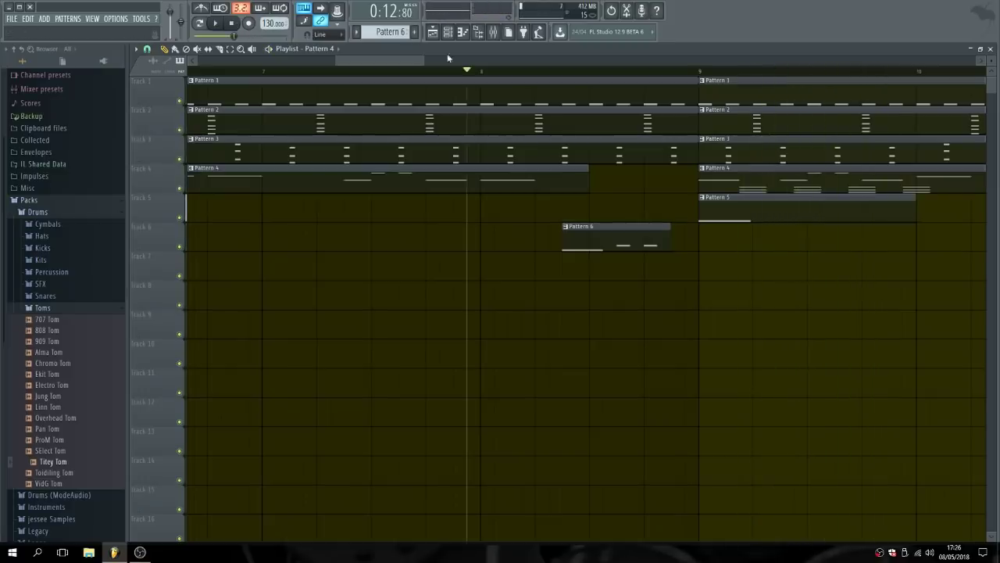
Select Pattern 1 and play its kick, hat and snare loop on its own with the channel rack open.
{"action": "left_click_drag", "start_coordinate": [422, 61], "coordinate": [585, 58]}
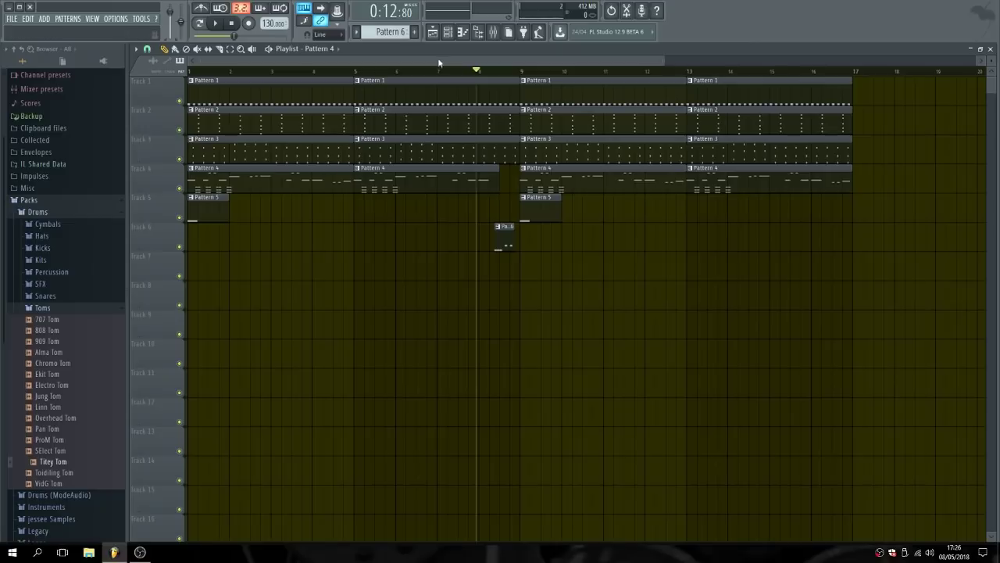
{"action": "left_click", "coordinate": [448, 33]}
{"action": "scroll", "coordinate": [388, 31], "scroll_direction": "up", "scroll_amount": 5}
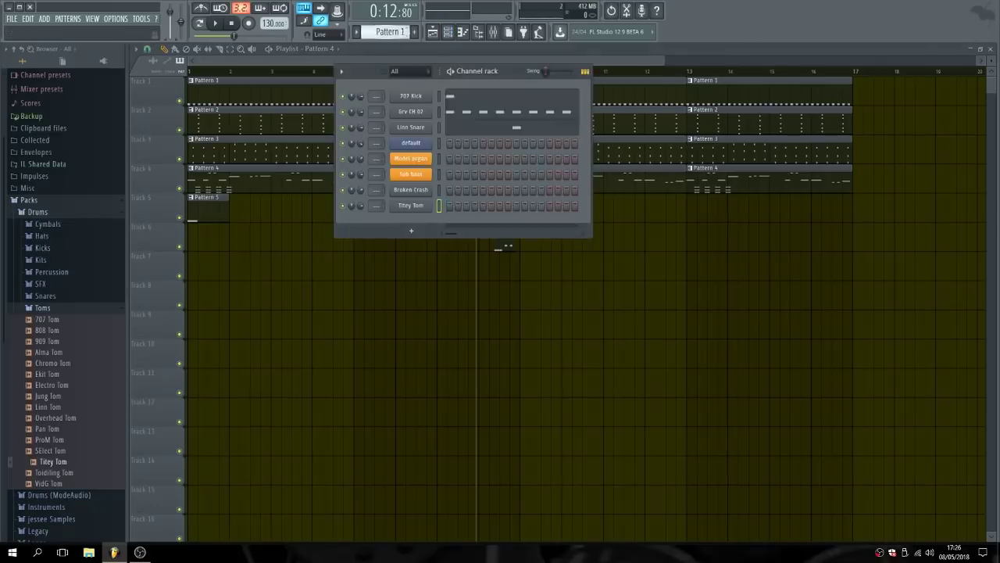
{"action": "left_click", "coordinate": [215, 23]}
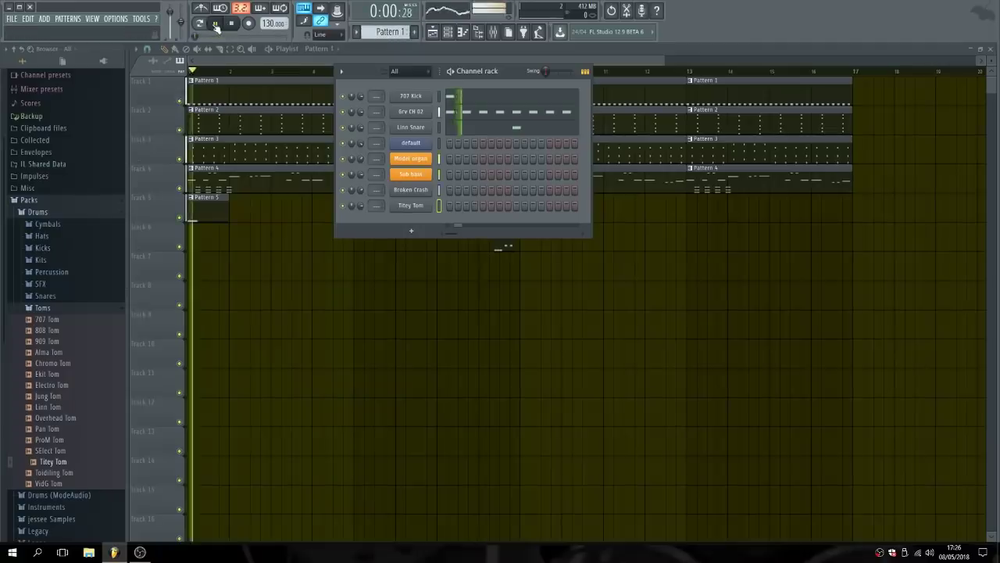
{"action": "key", "text": "l"}
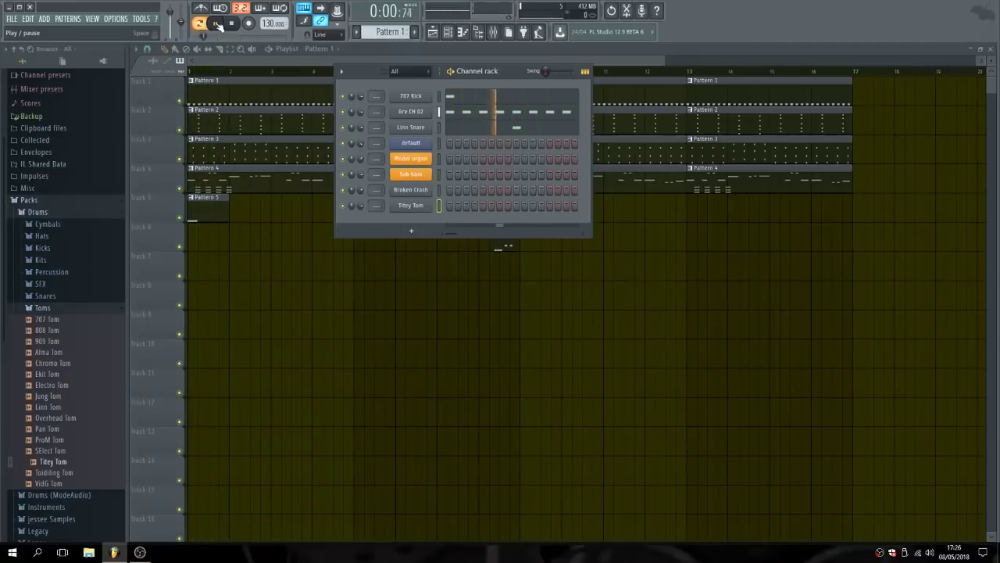
{"action": "left_click", "coordinate": [218, 25]}
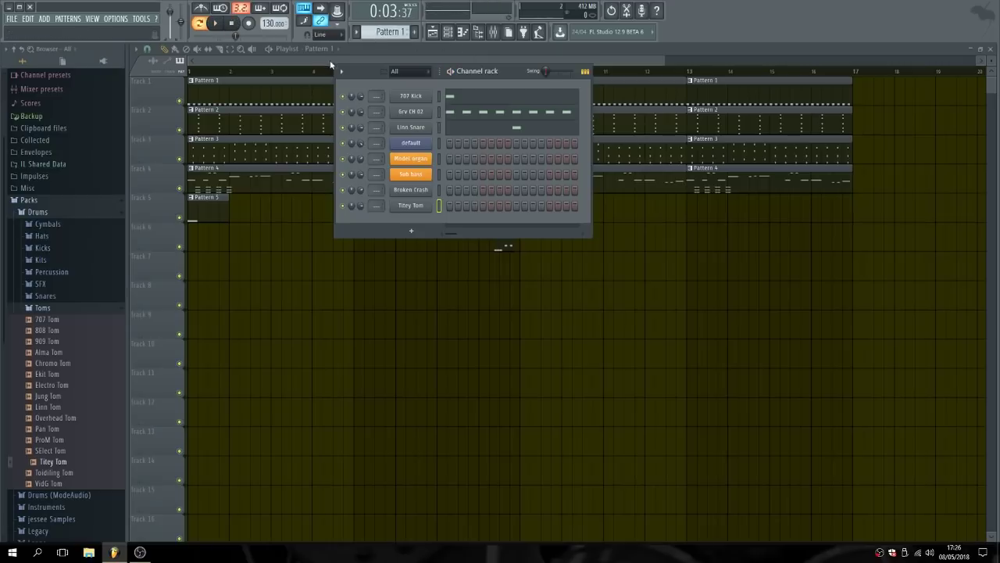
{"action": "left_click", "coordinate": [331, 65]}
{"action": "left_click", "coordinate": [231, 24]}
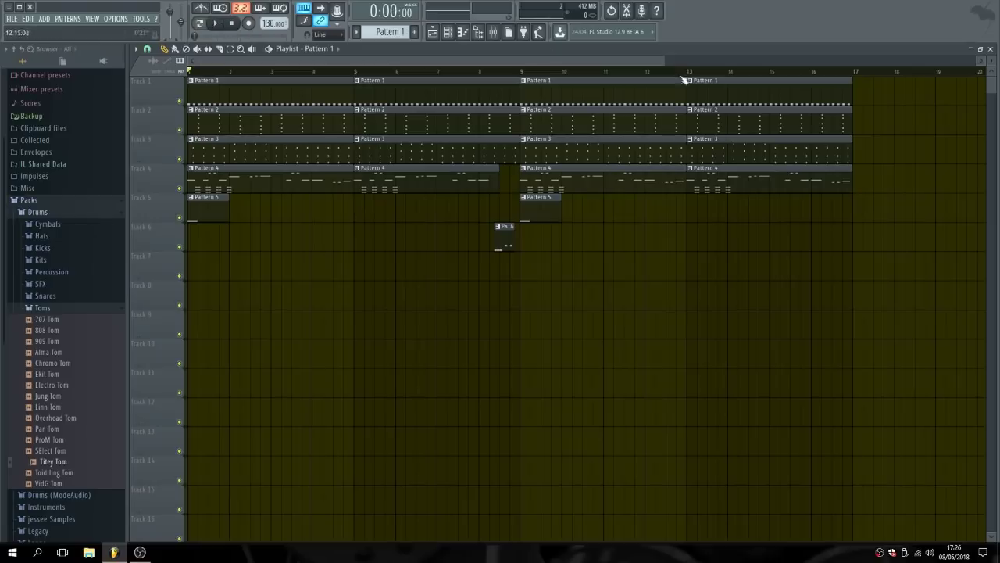
Examine Patterns 2 and 3 in the channel rack and their clips on enlarged playlist tracks.
{"action": "left_click_drag", "start_coordinate": [662, 64], "coordinate": [367, 60]}
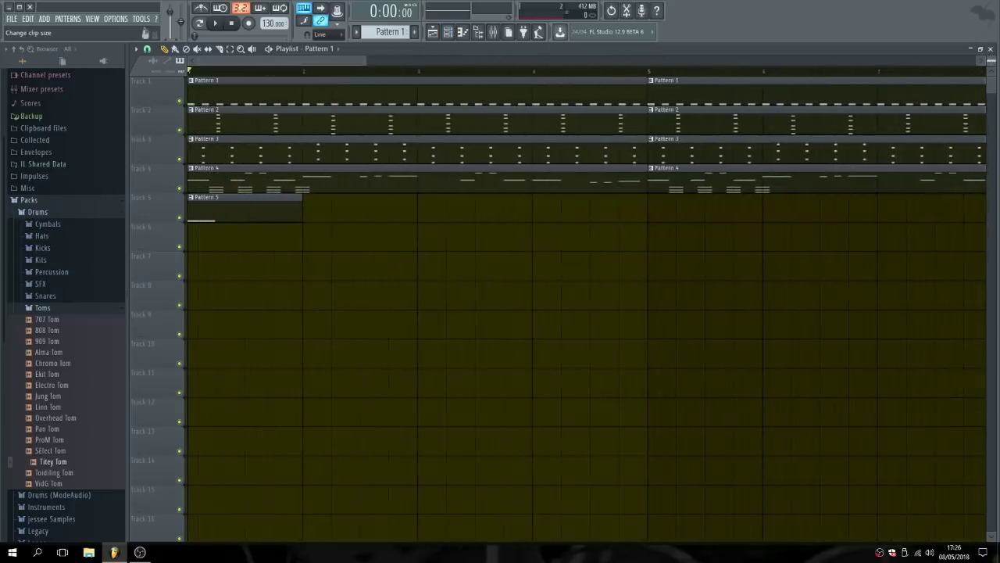
{"action": "mouse_move", "coordinate": [991, 61]}
{"action": "left_mouse_down"}
{"action": "mouse_move", "coordinate": [990, 30]}
{"action": "mouse_move", "coordinate": [991, 42]}
{"action": "left_mouse_up"}
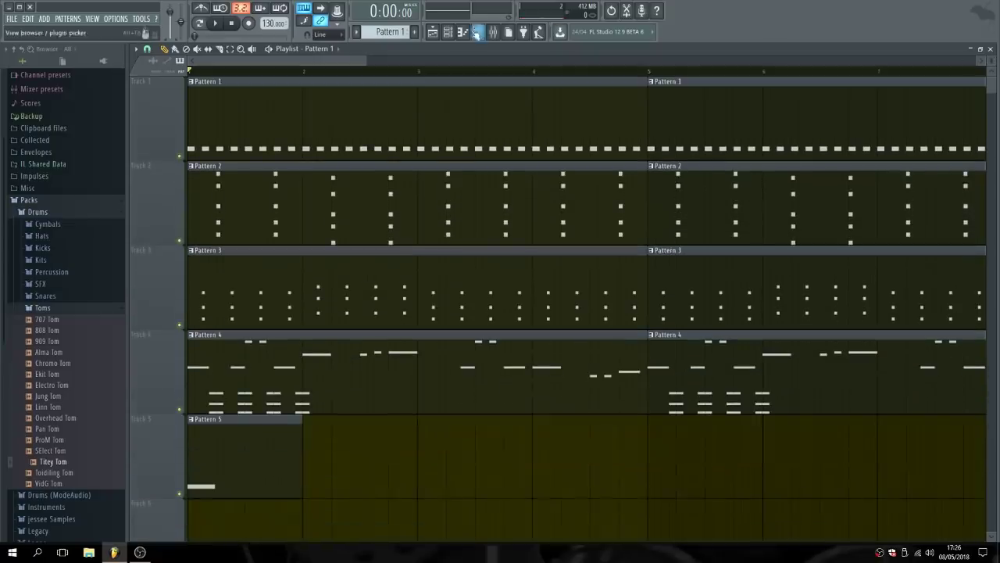
{"action": "left_click", "coordinate": [447, 31]}
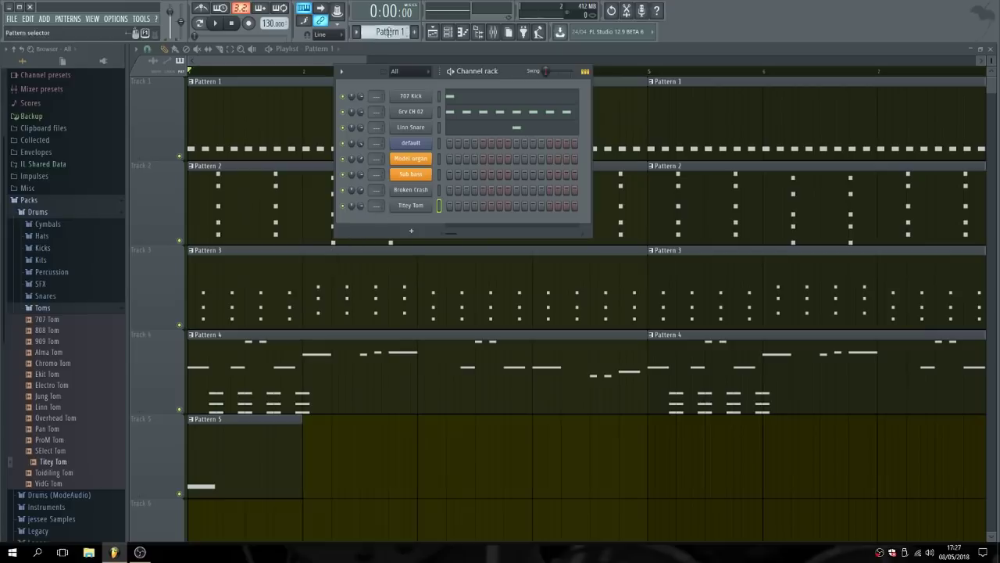
{"action": "scroll", "coordinate": [388, 31], "scroll_direction": "down", "scroll_amount": 2}
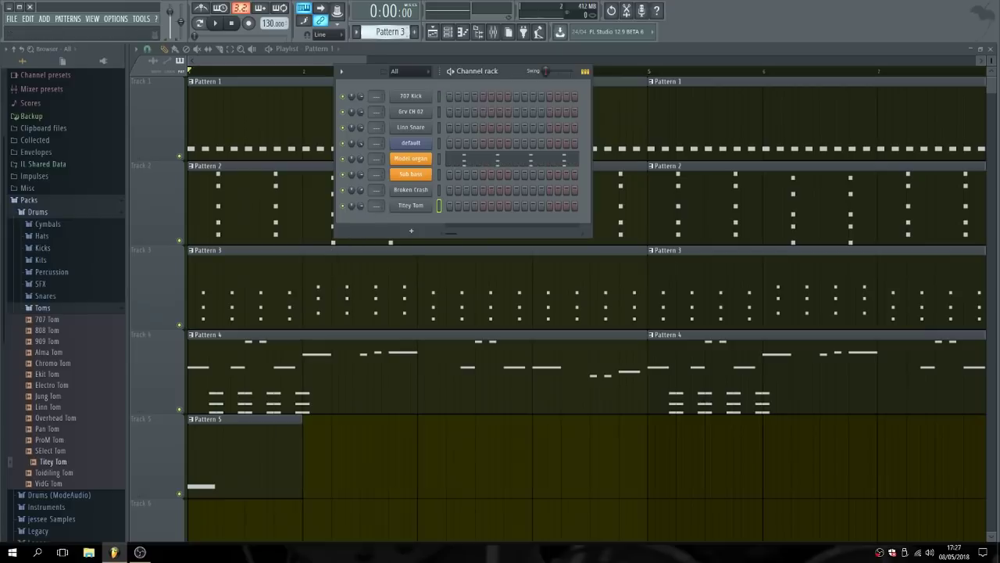
{"action": "scroll", "coordinate": [388, 32], "scroll_direction": "up", "scroll_amount": 1}
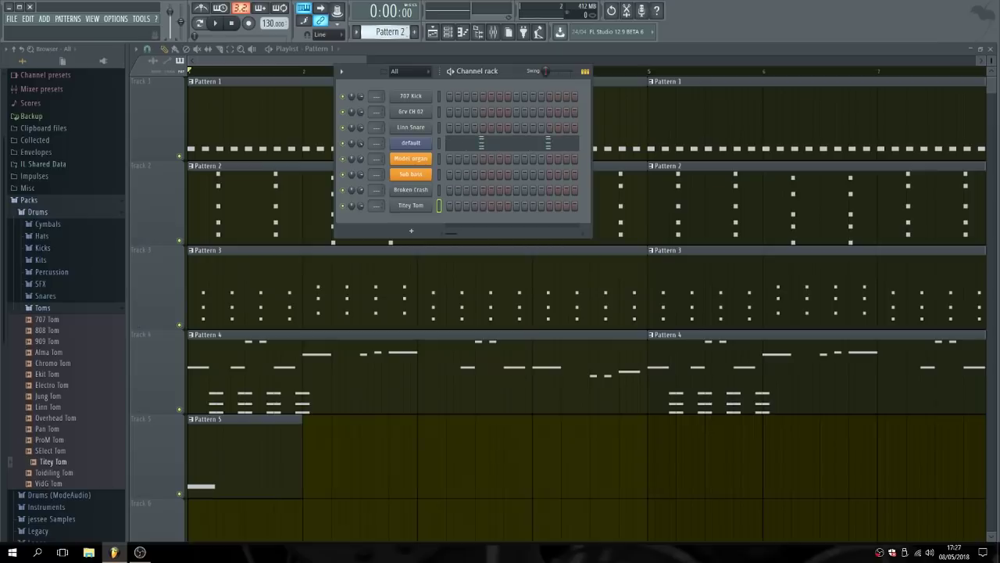
{"action": "scroll", "coordinate": [389, 32], "scroll_direction": "down", "scroll_amount": 1}
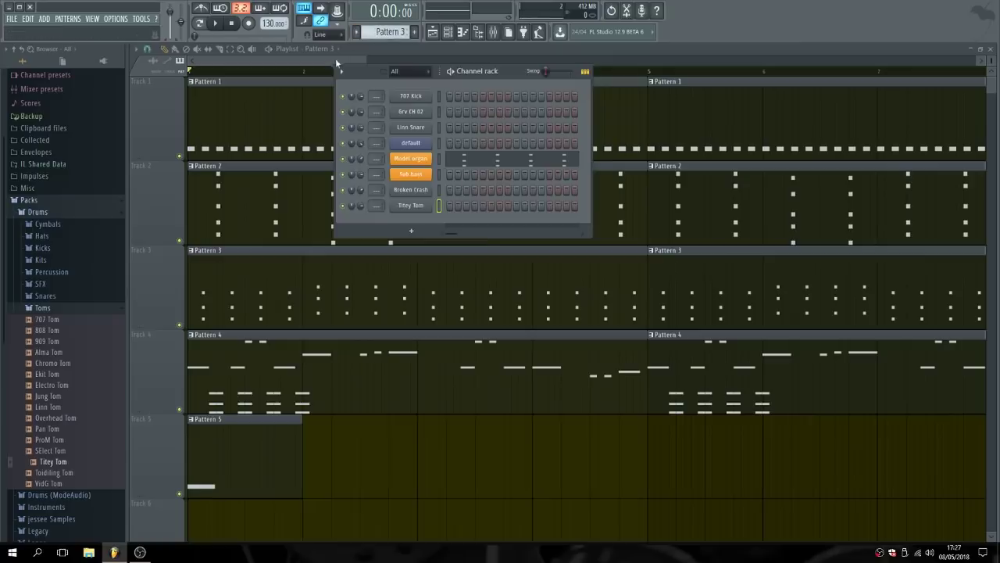
{"action": "left_click", "coordinate": [334, 62]}
{"action": "left_click_drag", "start_coordinate": [367, 60], "coordinate": [742, 138]}
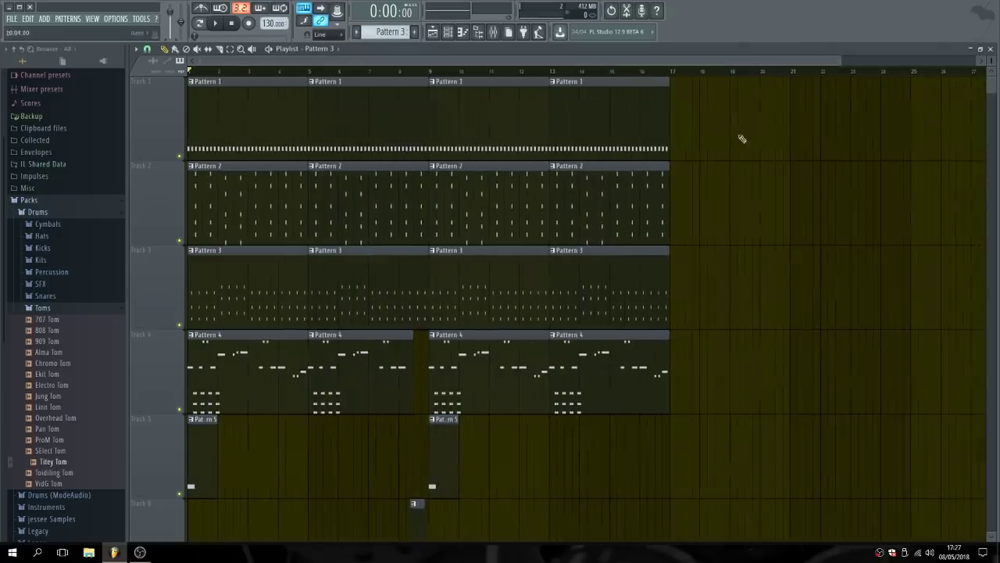
Mute Tracks 1, 4, 5 and 6 and play the Pattern 2 and Pattern 3 clips from the start.
{"action": "left_click", "coordinate": [179, 156]}
{"action": "left_click", "coordinate": [180, 409]}
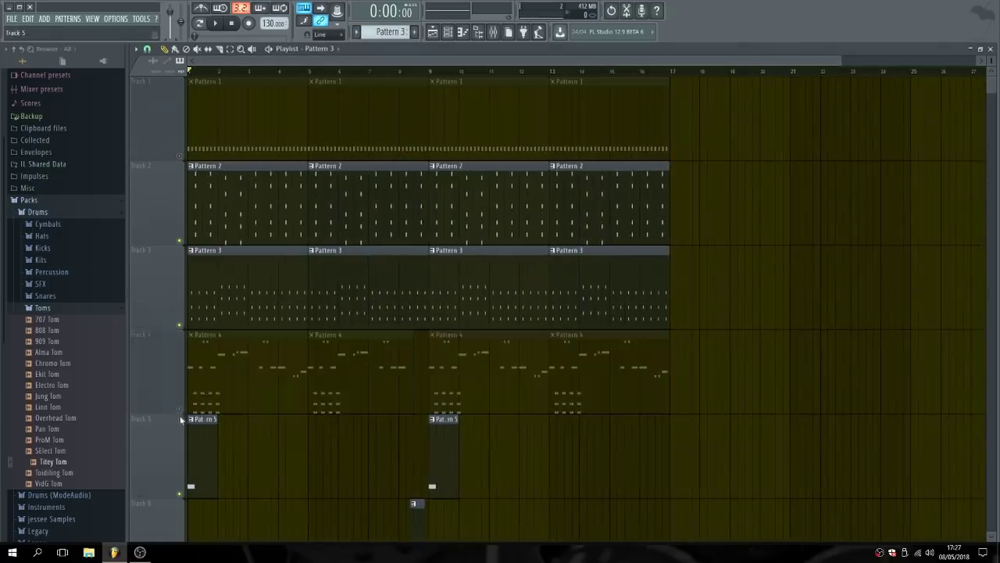
{"action": "left_click", "coordinate": [179, 493]}
{"action": "scroll", "coordinate": [206, 412], "scroll_direction": "down", "scroll_amount": 3}
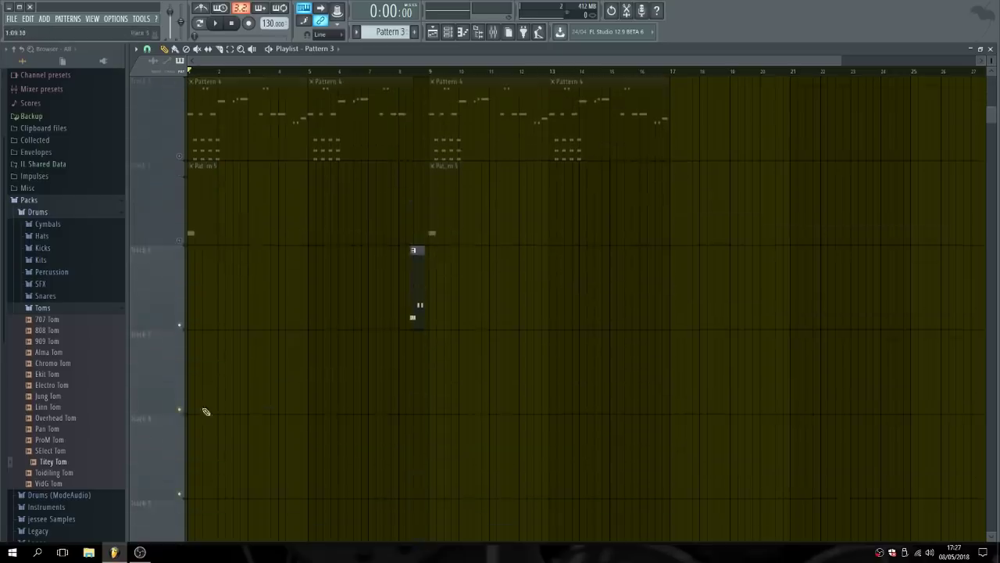
{"action": "scroll", "coordinate": [181, 335], "scroll_direction": "up", "scroll_amount": 3}
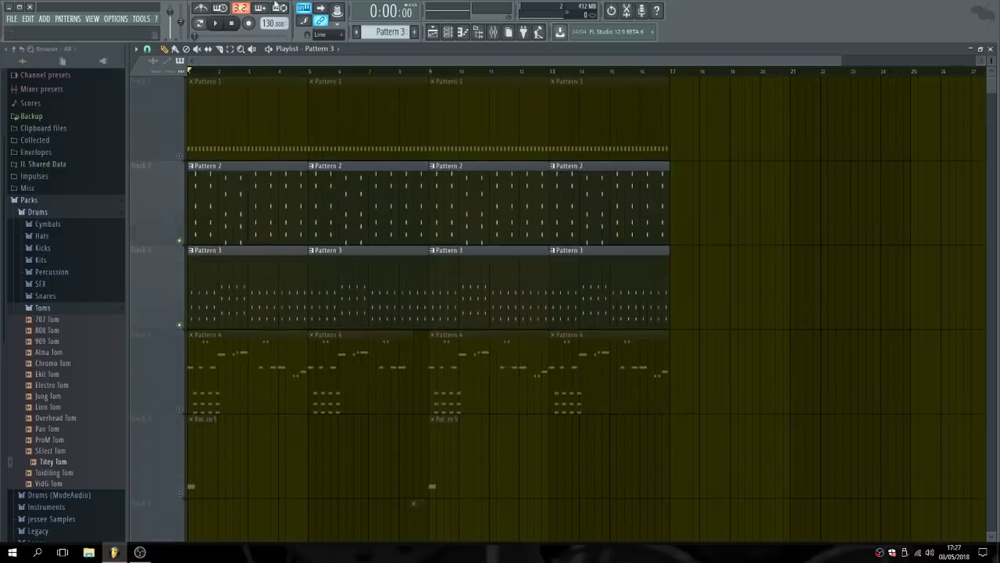
{"action": "left_click", "coordinate": [218, 24]}
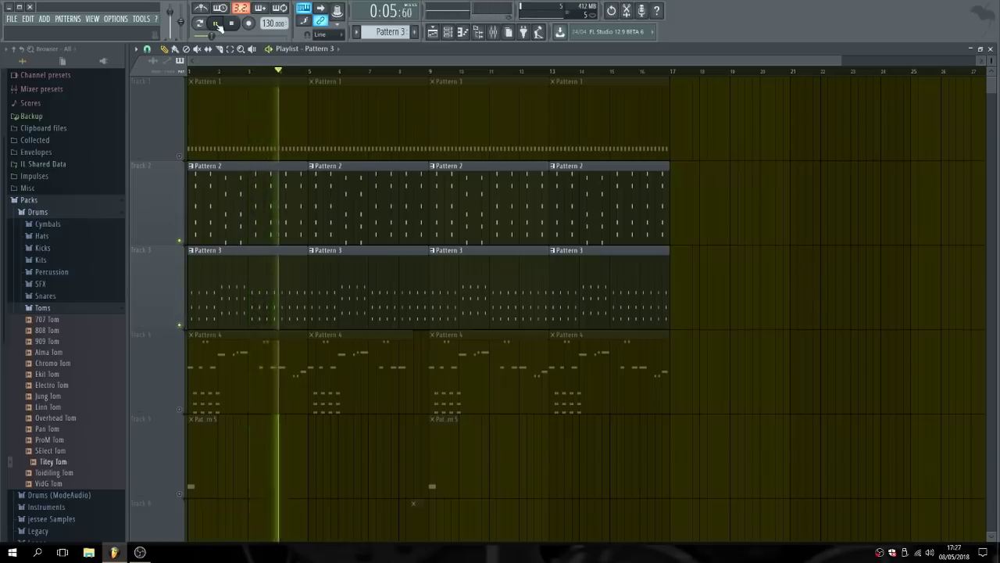
{"action": "left_click", "coordinate": [218, 24]}
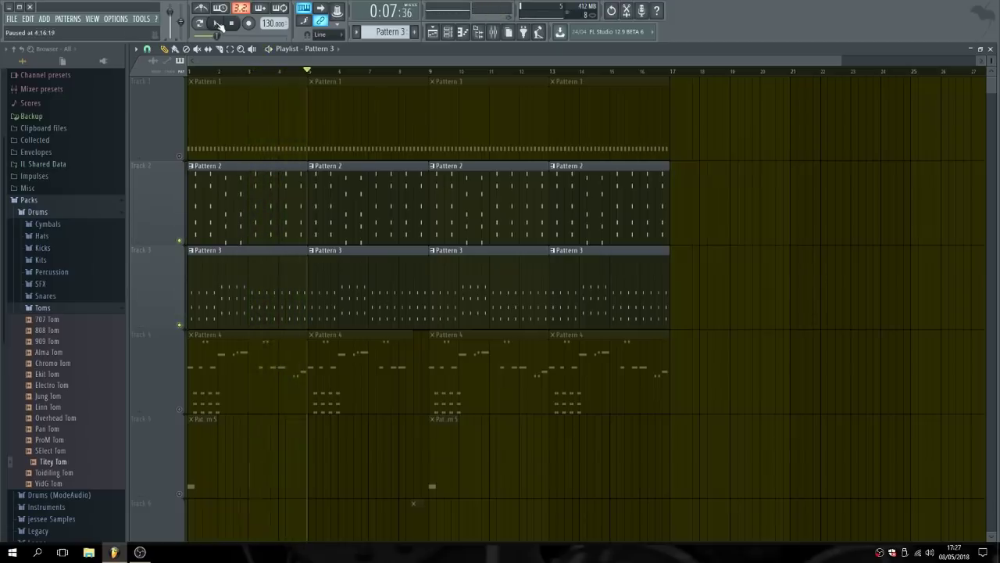
Open the Model organ channel's piano roll for Pattern 3 from the channel rack.
{"action": "left_click", "coordinate": [448, 31]}
{"action": "right_click", "coordinate": [422, 160]}
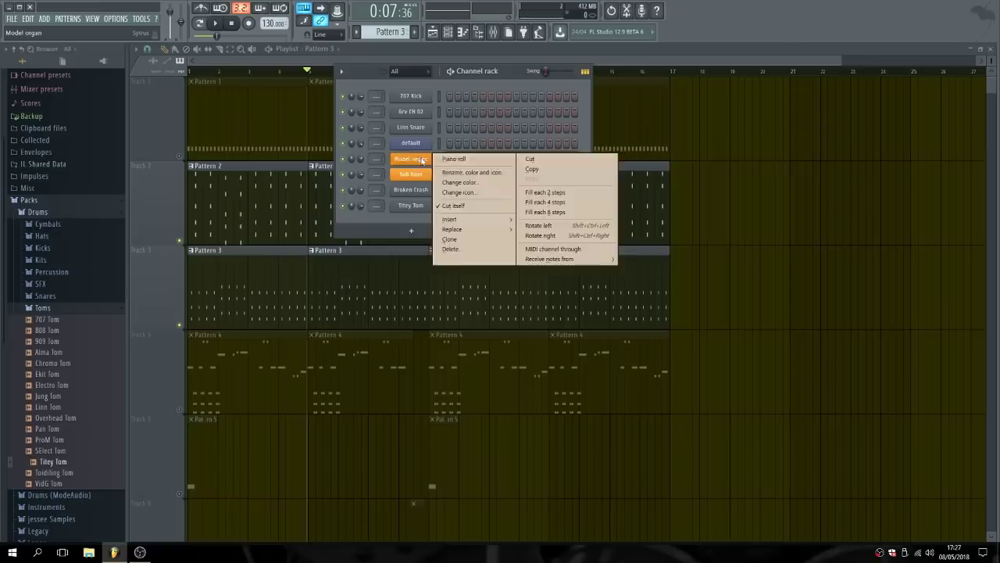
{"action": "left_click", "coordinate": [452, 159]}
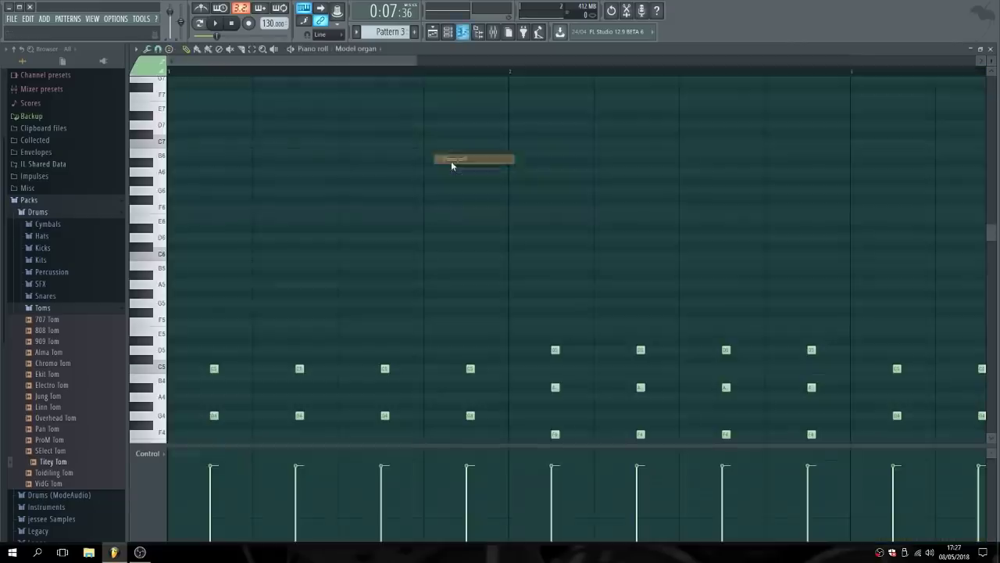
Try stacking two high notes, B6 and F6, on beat 2 of bar 1, and delete them.
{"action": "left_click", "coordinate": [261, 153]}
{"action": "left_click", "coordinate": [261, 209]}
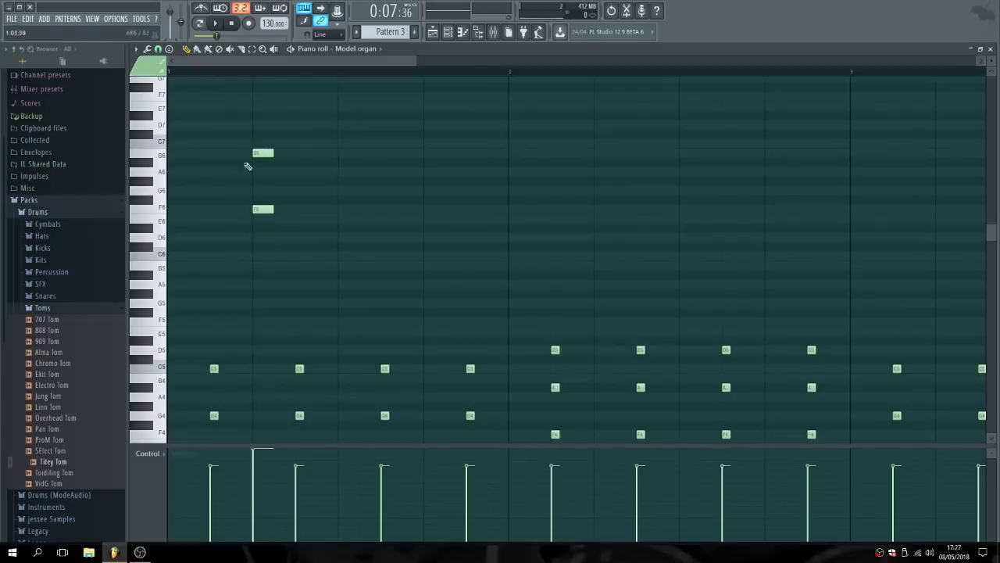
{"action": "left_click_drag", "start_coordinate": [263, 153], "coordinate": [179, 154]}
{"action": "right_click", "coordinate": [179, 154]}
{"action": "right_click", "coordinate": [264, 209]}
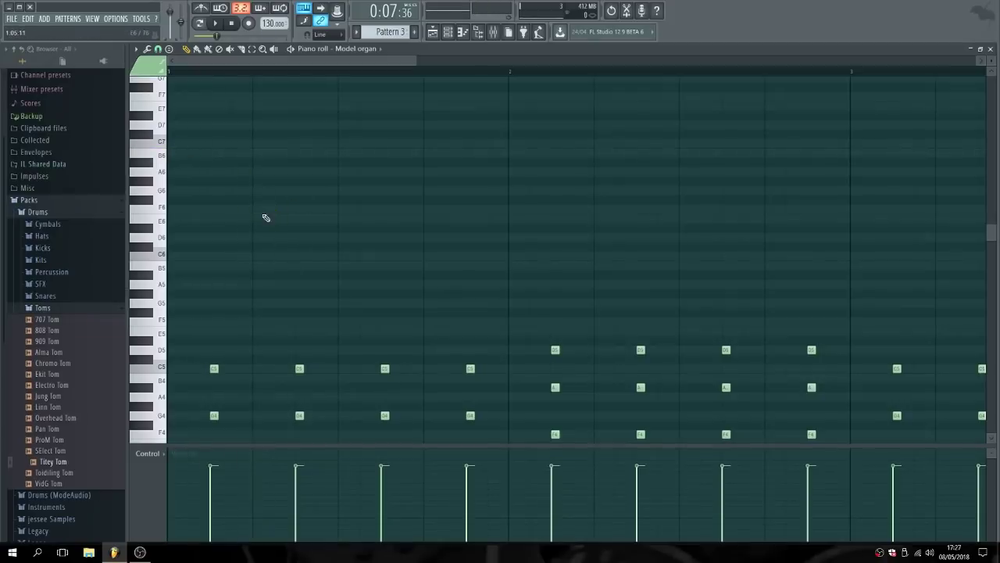
Examine the Model organ's stacked chord notes in the first two bars and close the piano roll.
{"action": "scroll", "coordinate": [264, 211], "scroll_direction": "down", "scroll_amount": 2}
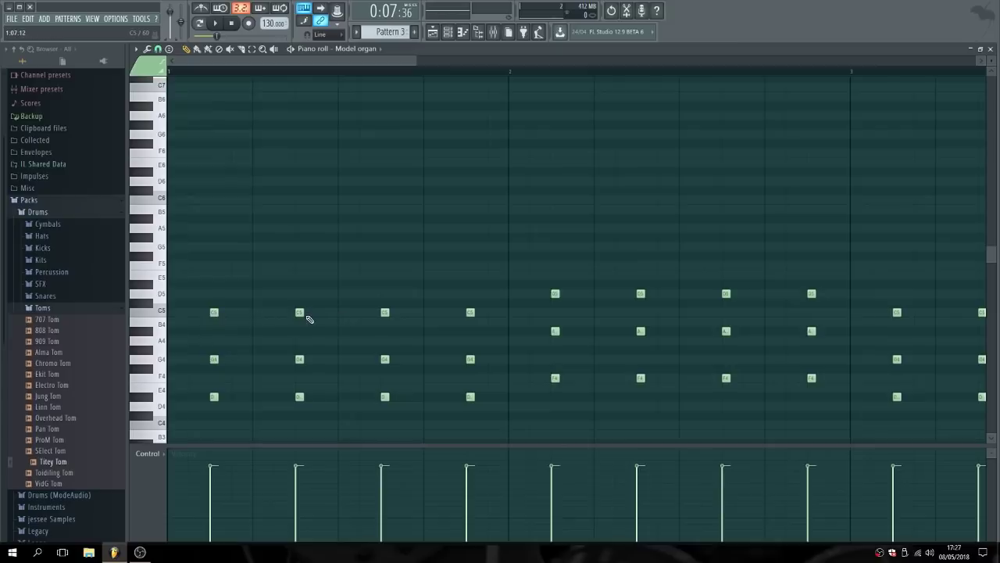
{"action": "scroll", "coordinate": [317, 308], "scroll_direction": "up", "scroll_amount": 1}
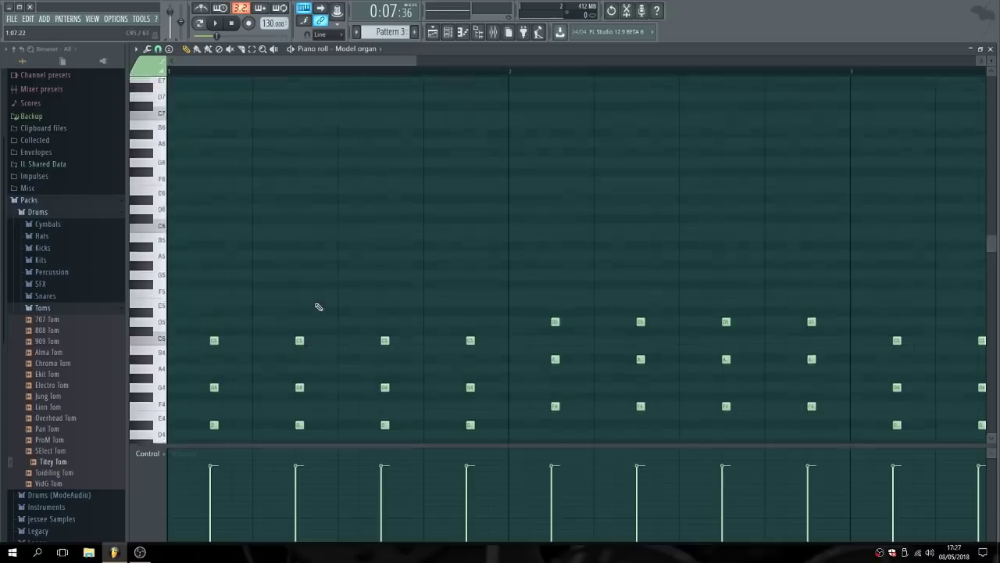
{"action": "scroll", "coordinate": [317, 308], "scroll_direction": "down", "scroll_amount": 2}
{"action": "scroll", "coordinate": [316, 311], "scroll_direction": "up", "scroll_amount": 1}
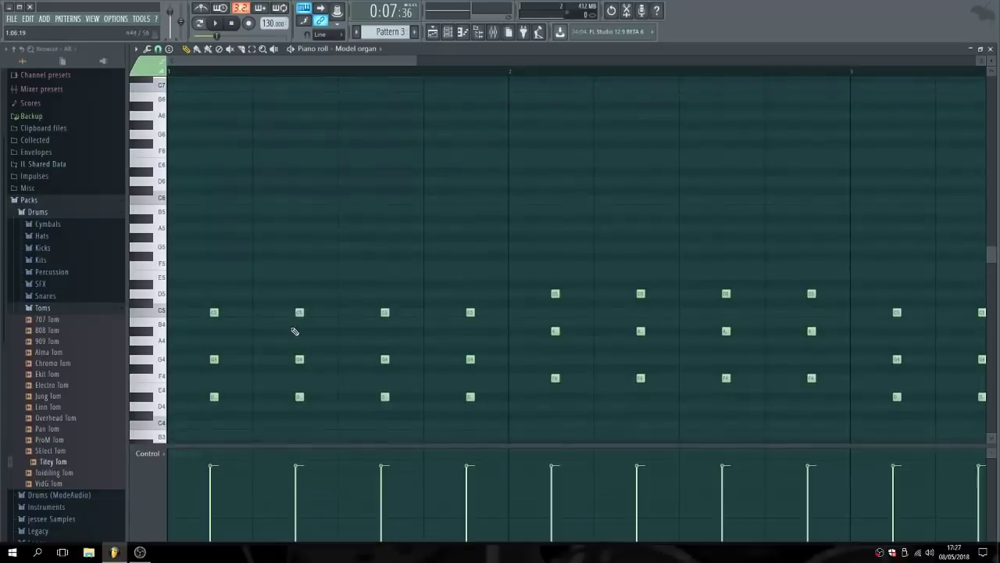
{"action": "left_click", "coordinate": [991, 49]}
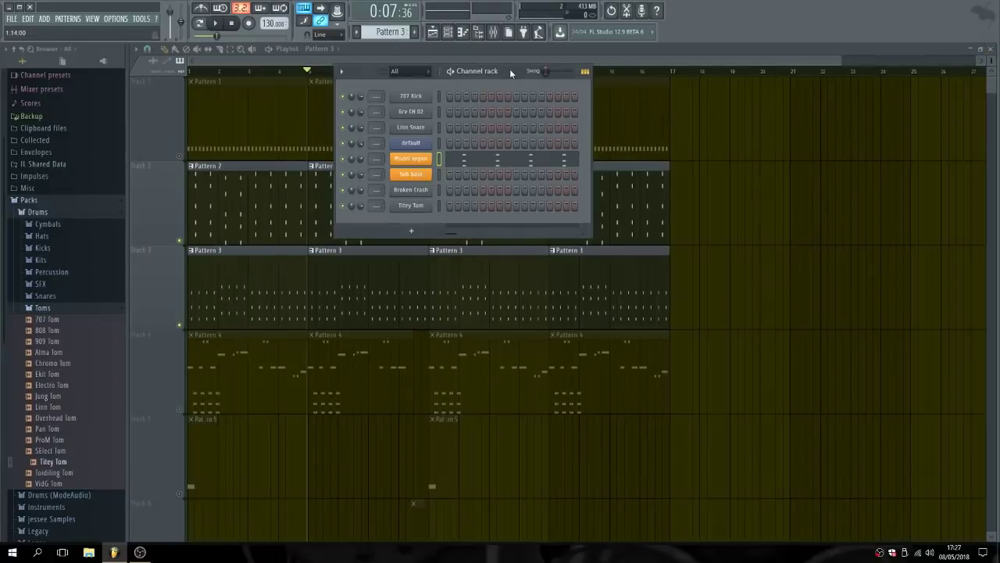
Play the unmuted Pattern 2 and Pattern 3 tracks again from the start of the song.
{"action": "left_click", "coordinate": [234, 24]}
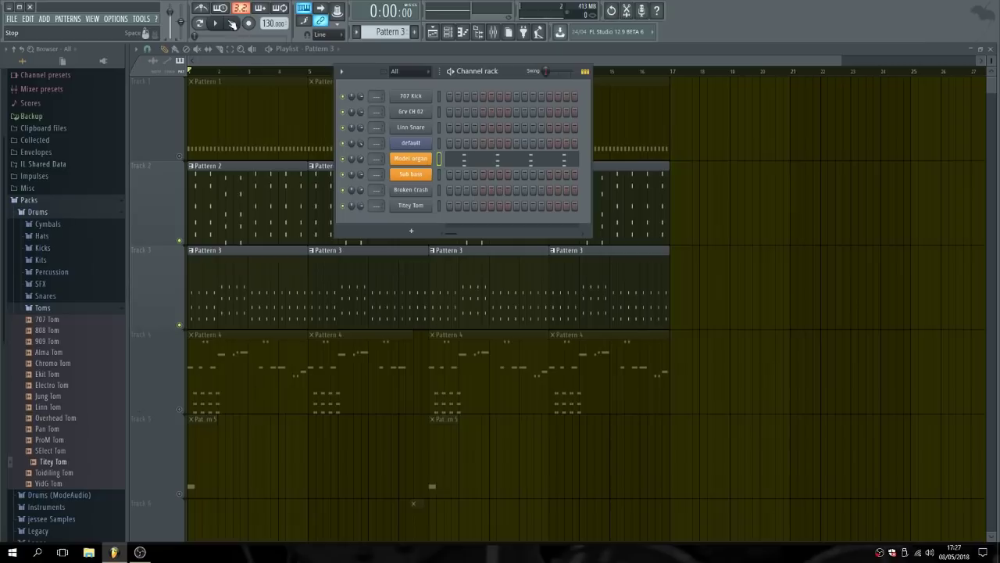
{"action": "left_click", "coordinate": [217, 24]}
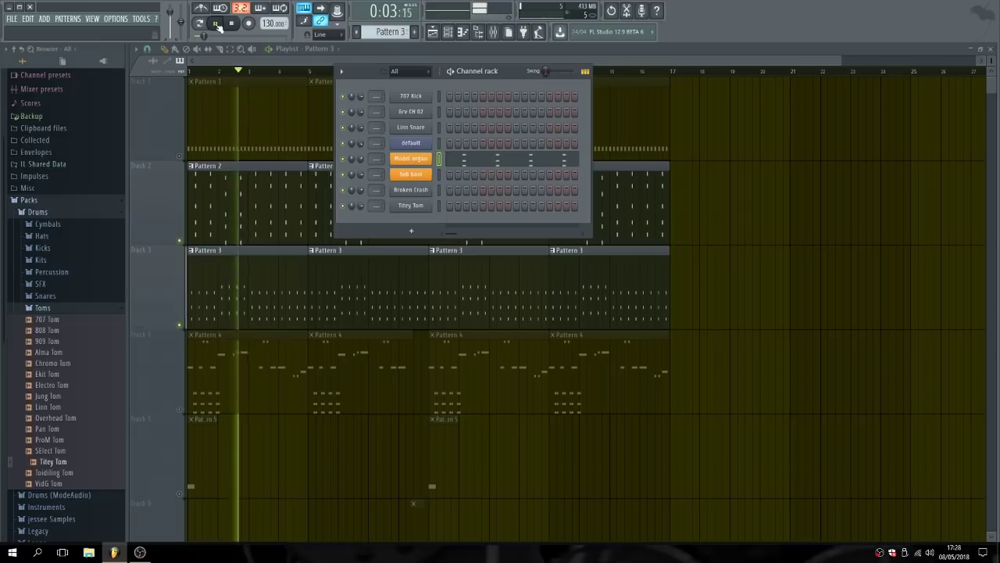
{"action": "left_click", "coordinate": [218, 24]}
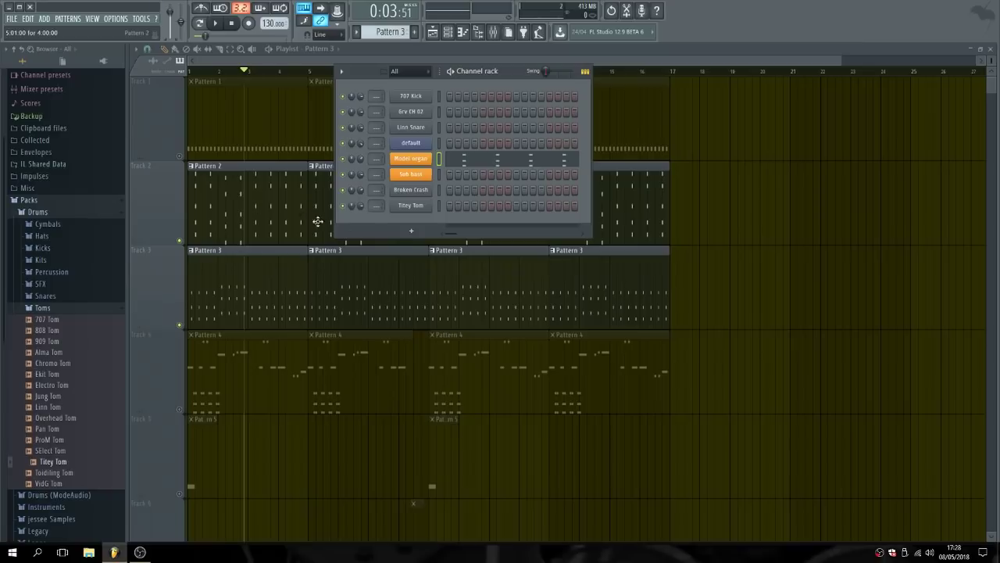
Close the channel rack and unmute Track 1 with the Pattern 1 drums.
{"action": "left_click", "coordinate": [448, 31]}
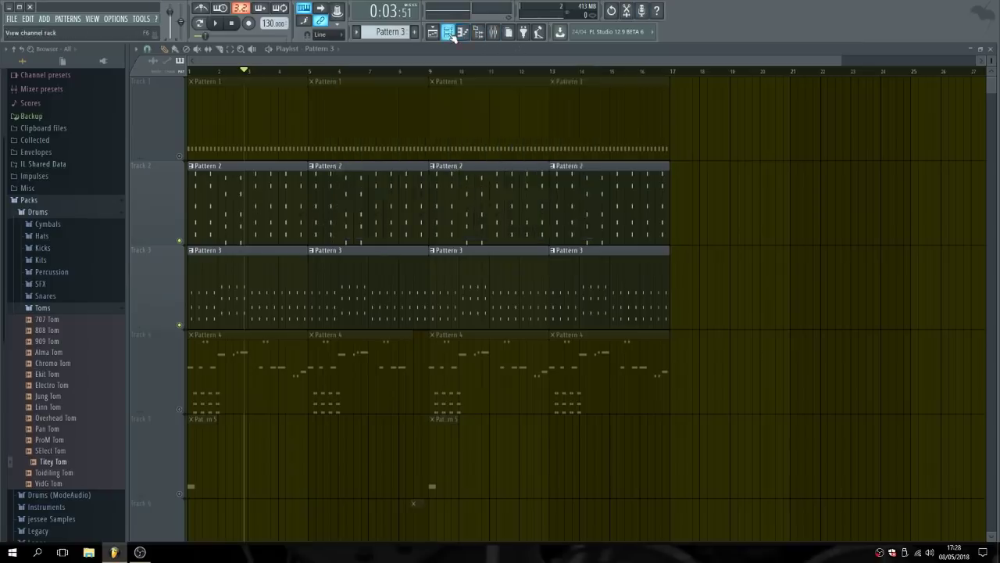
{"action": "left_click", "coordinate": [179, 154]}
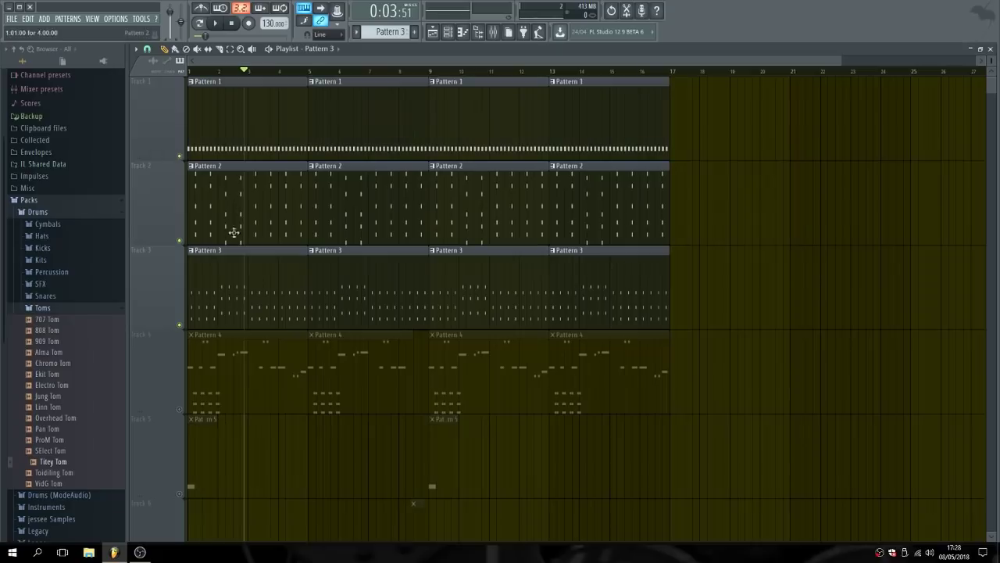
Select Pattern 1 and play the unmuted Pattern 1, 2 and 3 tracks together from the start of the song.
{"action": "key", "text": "space"}
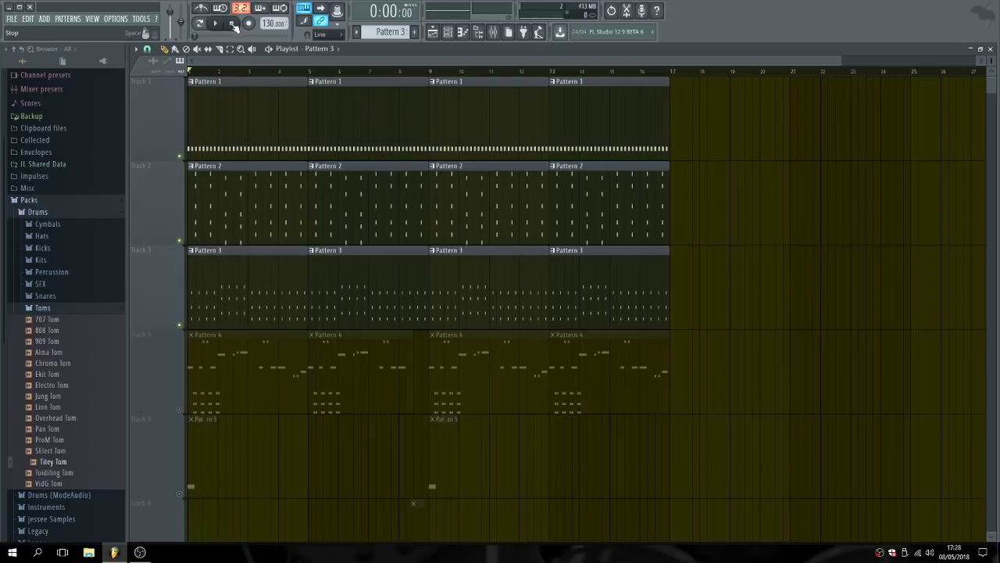
{"action": "scroll", "coordinate": [391, 31], "scroll_direction": "down", "scroll_amount": 2}
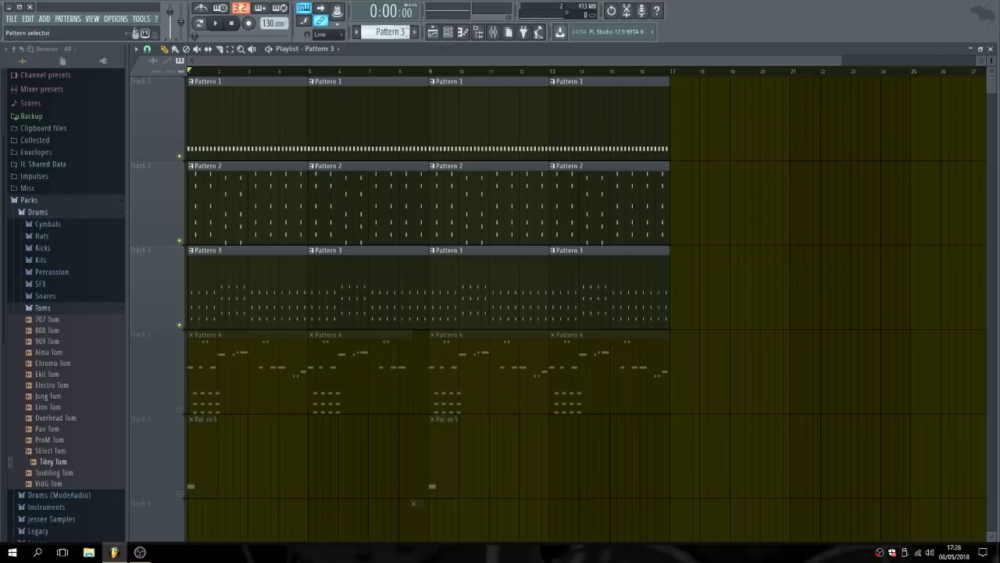
{"action": "left_click", "coordinate": [216, 24]}
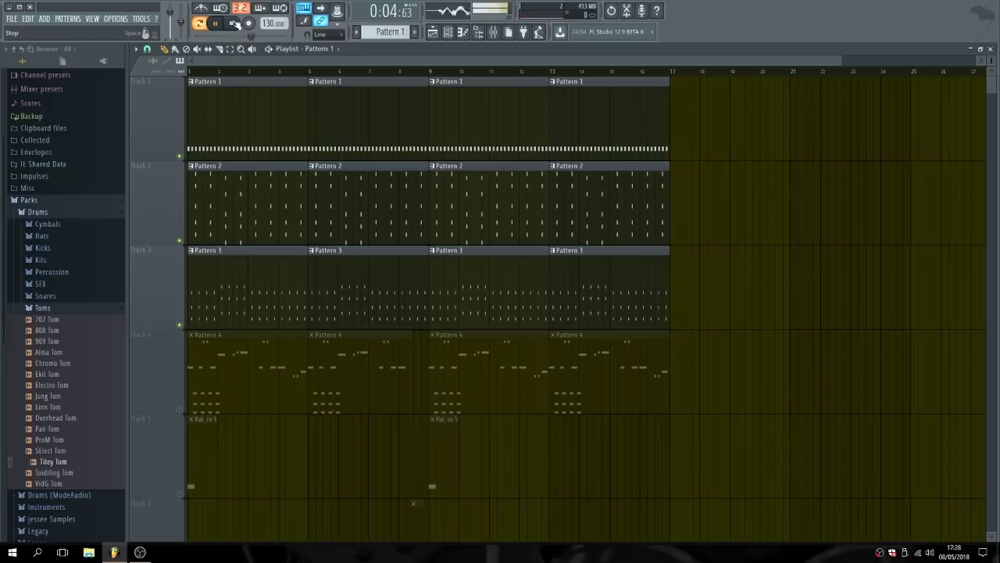
{"action": "left_click", "coordinate": [233, 24]}
{"action": "left_click", "coordinate": [215, 24]}
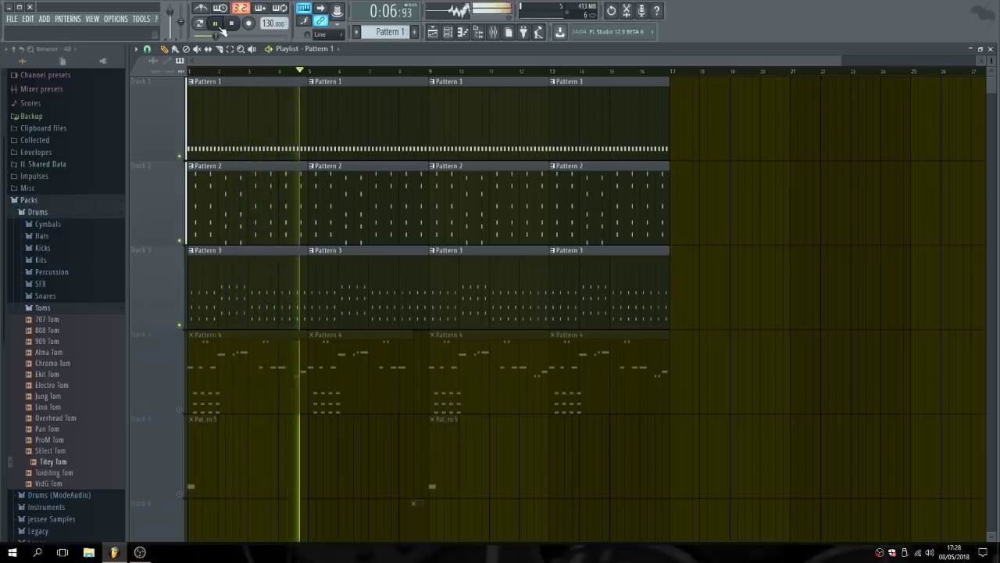
{"action": "left_click", "coordinate": [221, 27]}
{"action": "left_click", "coordinate": [231, 24]}
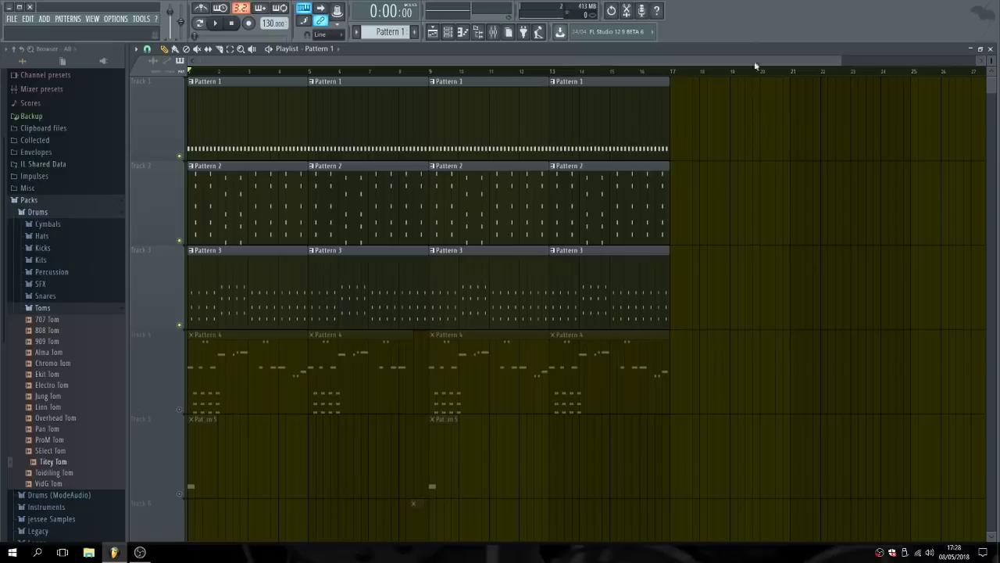
Unmute Tracks 4, 5 and 6 holding Patterns 4, 5 and 6 in the playlist.
{"action": "left_click_drag", "start_coordinate": [844, 56], "coordinate": [646, 56]}
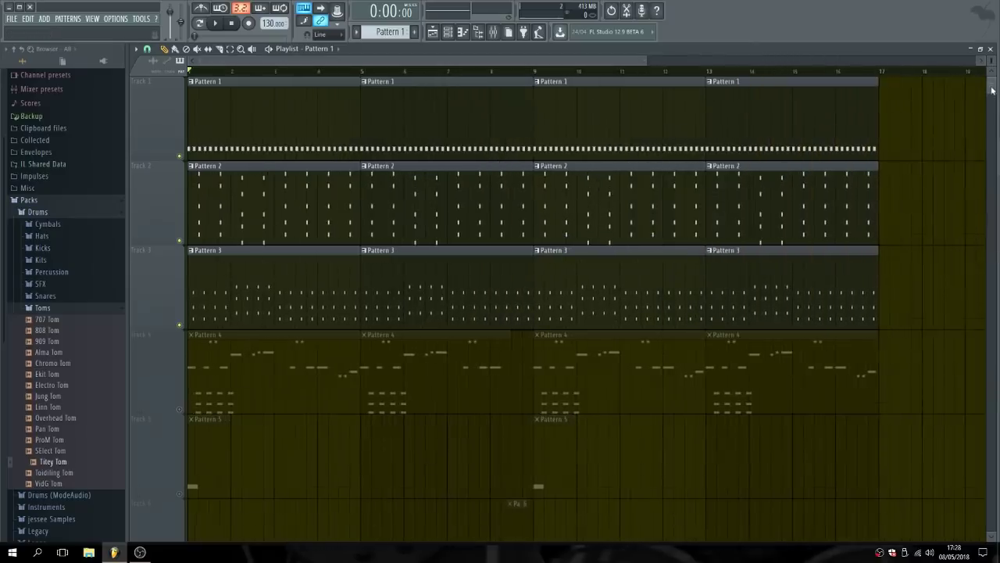
{"action": "left_click_drag", "start_coordinate": [991, 86], "coordinate": [992, 103]}
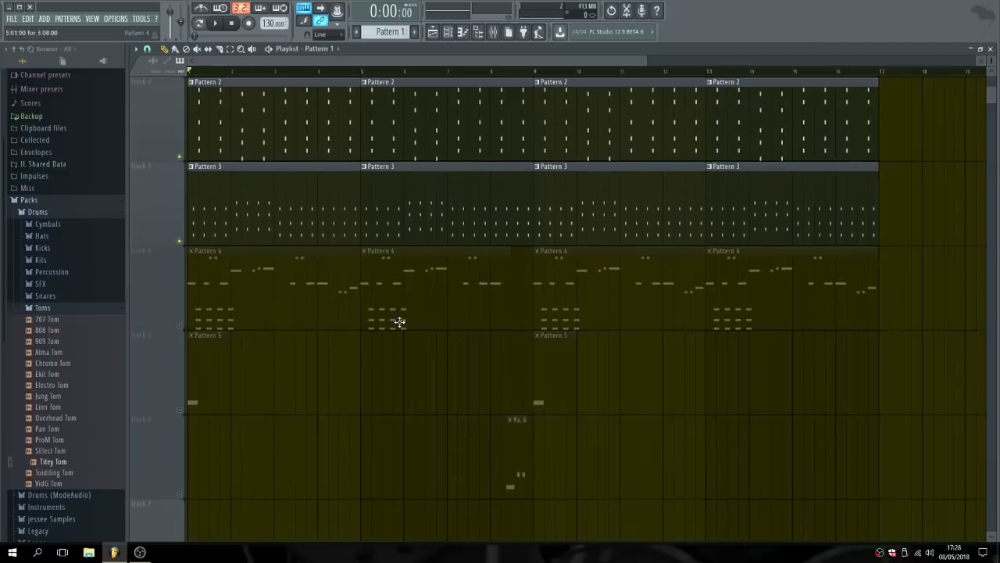
{"action": "left_click", "coordinate": [181, 325]}
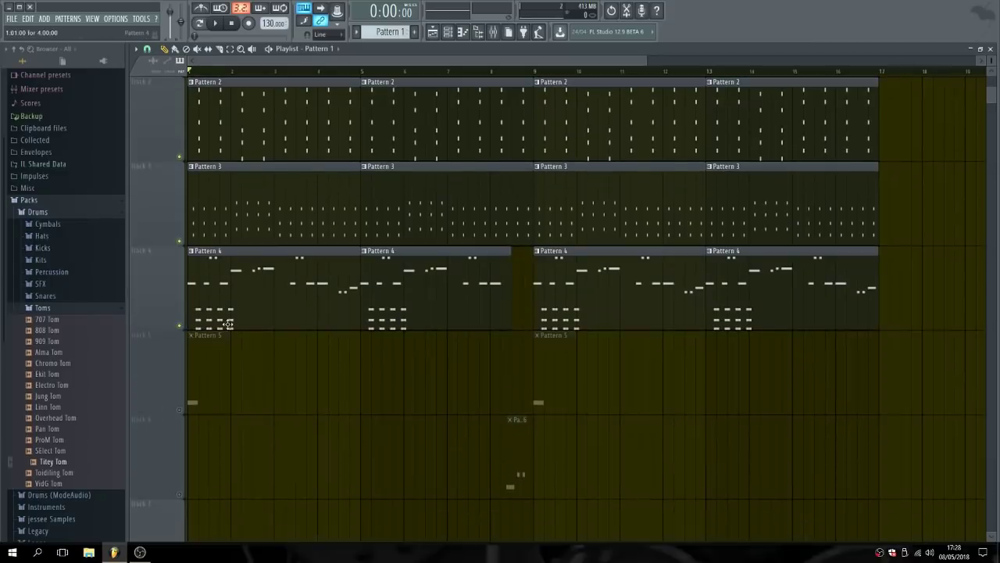
{"action": "left_click", "coordinate": [180, 409]}
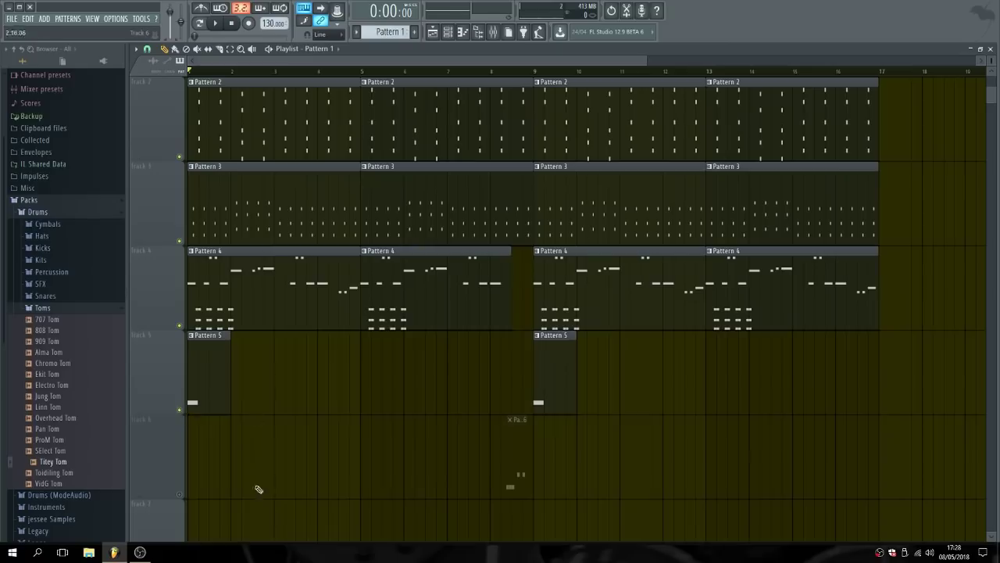
{"action": "left_click", "coordinate": [180, 494]}
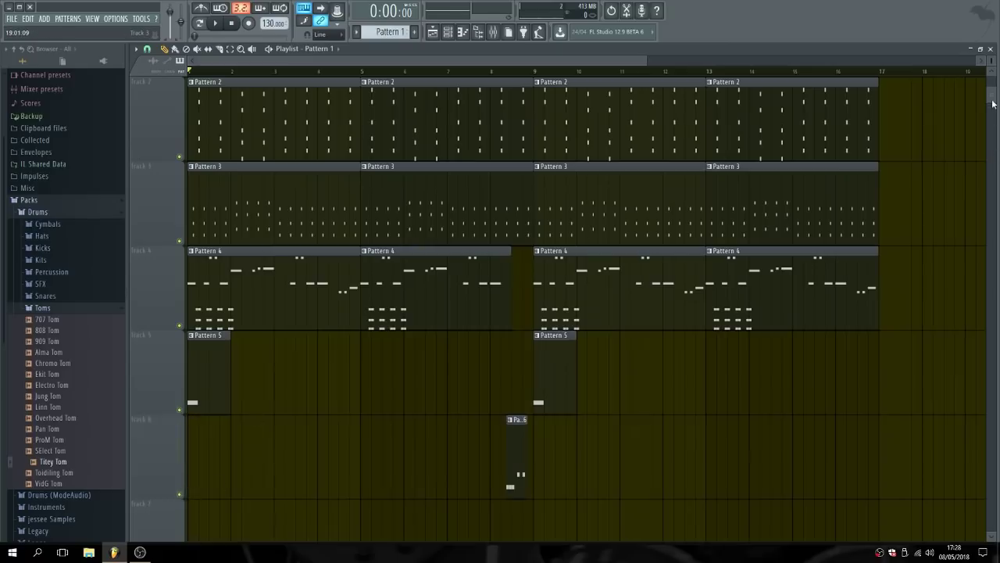
{"action": "left_click_drag", "start_coordinate": [992, 105], "coordinate": [995, 86]}
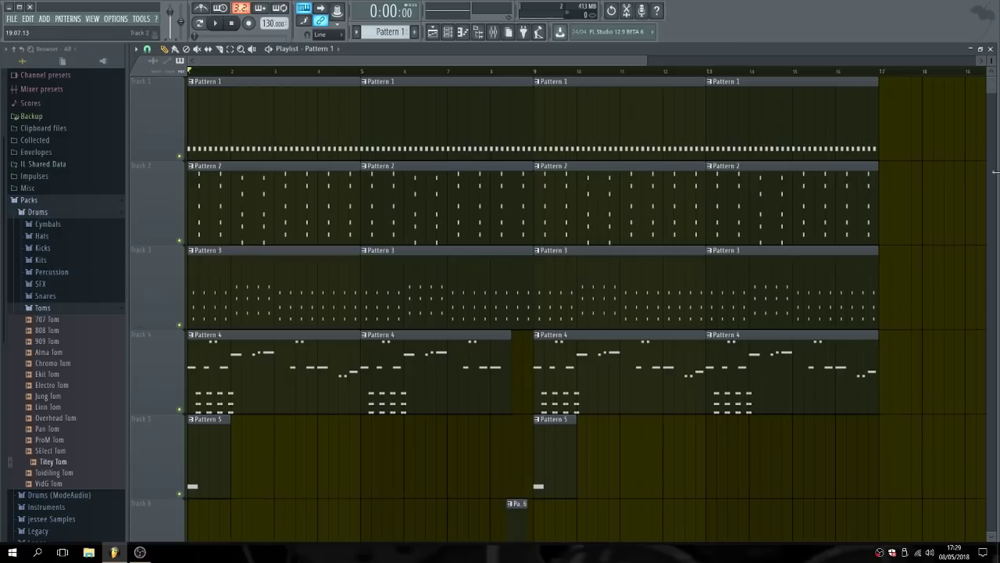
{"action": "mouse_move", "coordinate": [992, 84]}
{"action": "left_mouse_down"}
{"action": "mouse_move", "coordinate": [994, 94]}
{"action": "mouse_move", "coordinate": [998, 81]}
{"action": "left_mouse_up"}
{"action": "left_click_drag", "start_coordinate": [992, 61], "coordinate": [991, 85]}
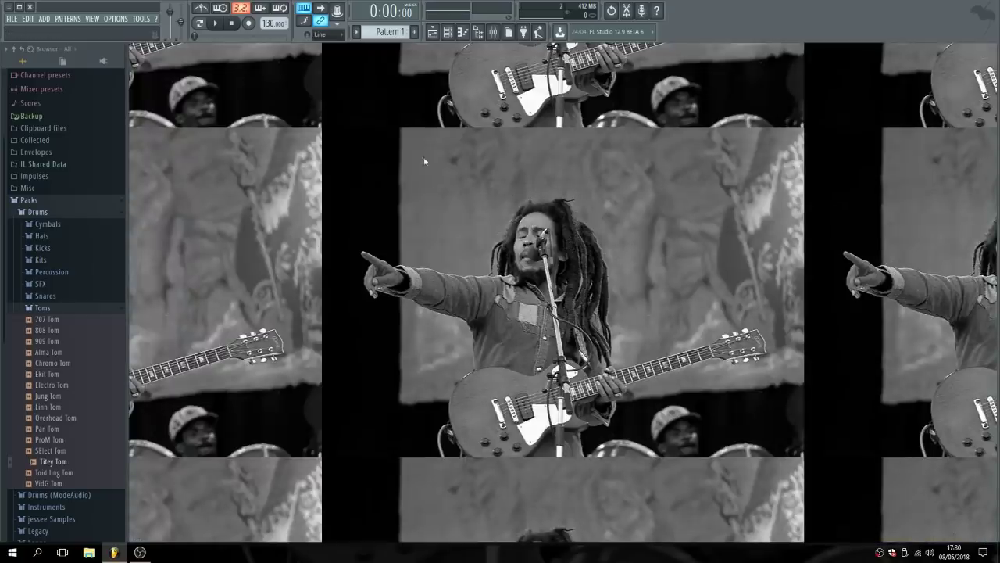
Open the channel rack and collapse the Toms folder under Packs > Drums in the browser, leaving Packs expanded.
{"action": "left_click", "coordinate": [448, 32]}
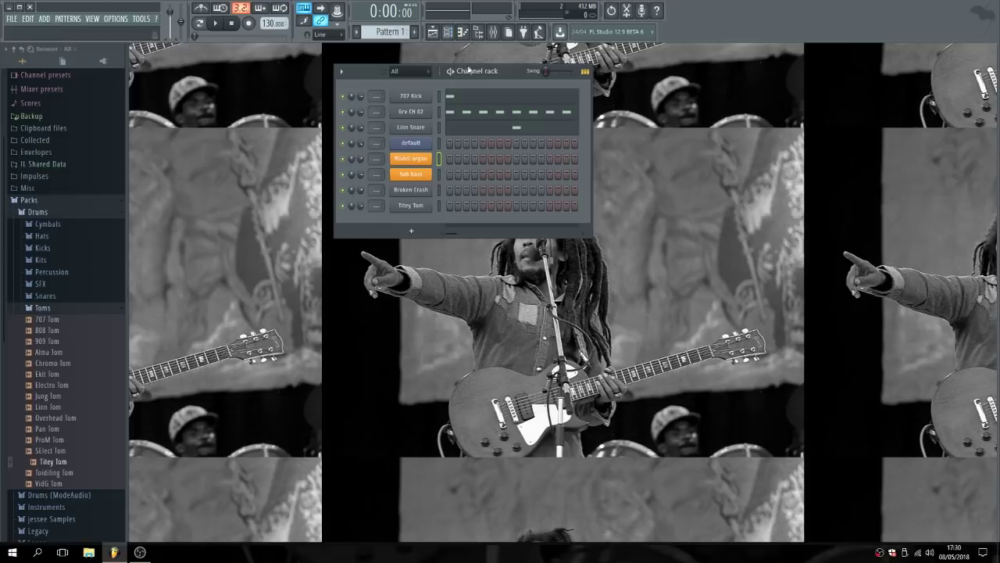
{"action": "left_click_drag", "start_coordinate": [515, 72], "coordinate": [513, 117]}
{"action": "left_click", "coordinate": [96, 308]}
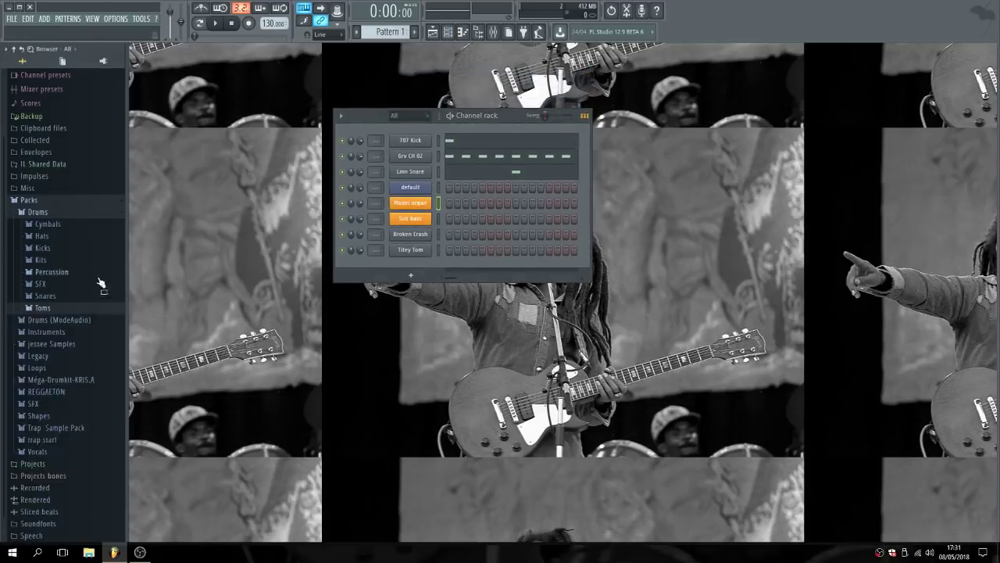
{"action": "left_click", "coordinate": [55, 201]}
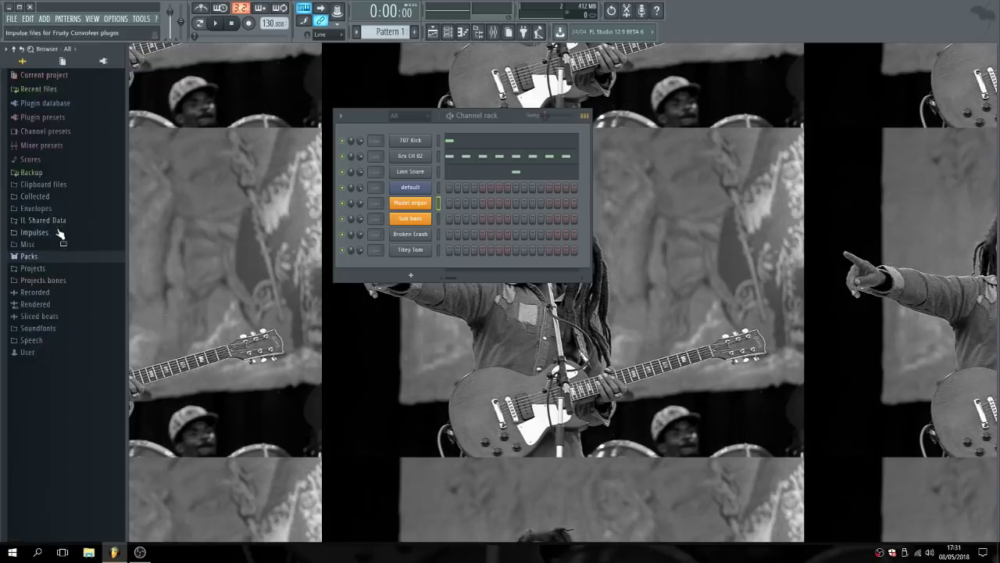
{"action": "left_click", "coordinate": [67, 261]}
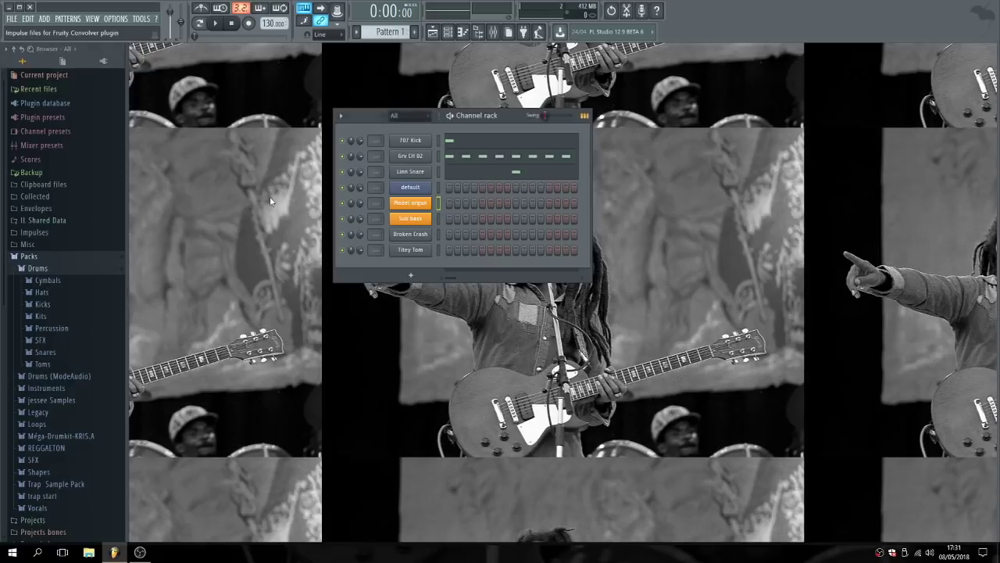
Reposition the channel rack over the workspace and switch to the OBS window.
{"action": "left_click_drag", "start_coordinate": [515, 121], "coordinate": [511, 102]}
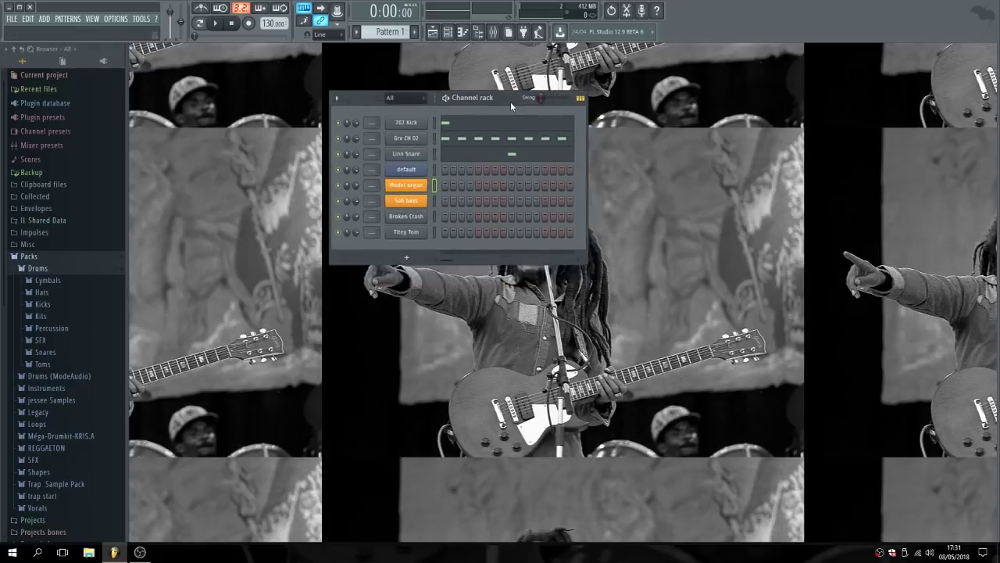
{"action": "left_click", "coordinate": [96, 22]}
{"action": "left_click", "coordinate": [291, 83]}
{"action": "left_click_drag", "start_coordinate": [506, 99], "coordinate": [515, 105]}
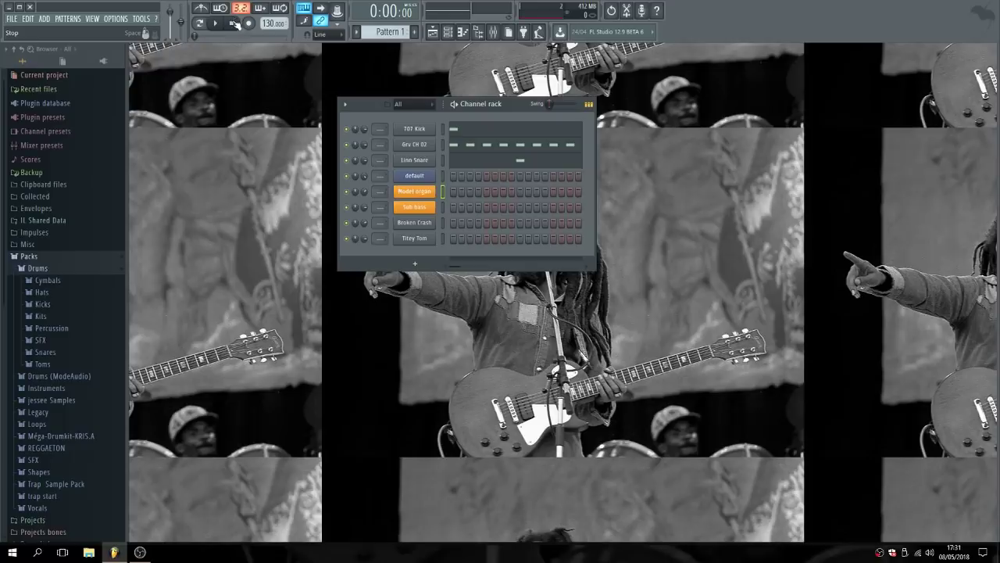
{"action": "left_click", "coordinate": [141, 552]}
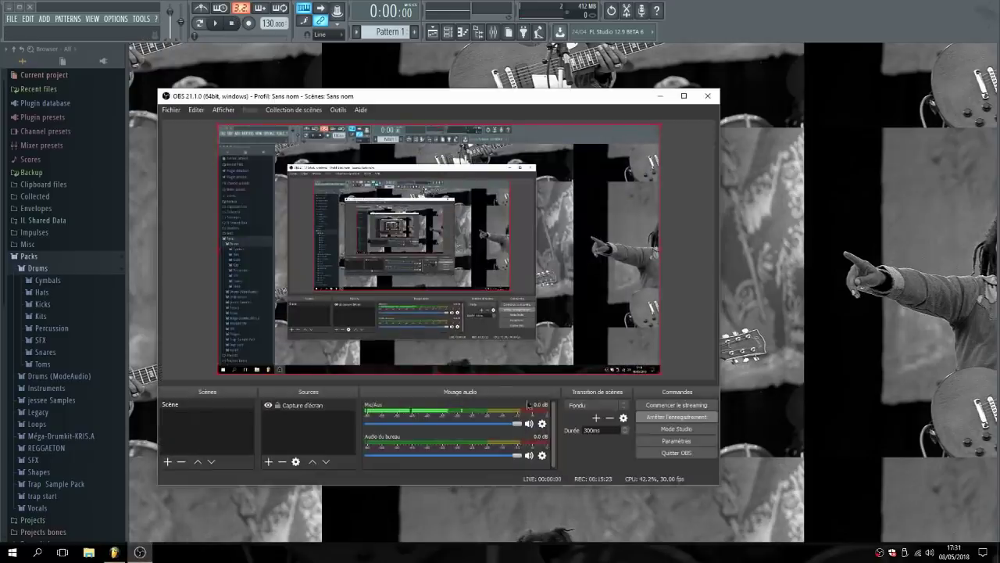